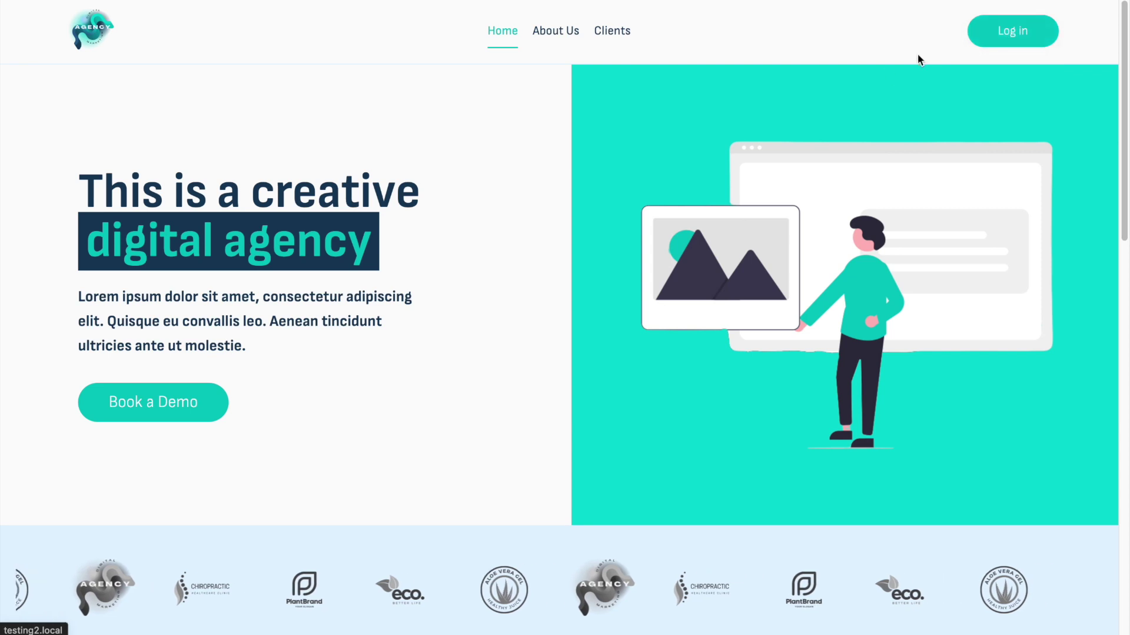
Scroll down the homepage to the project logos and page the carousel to slide two and back.
{"action": "scroll", "coordinate": [742, 237], "scroll_direction": "down", "scroll_amount": 1}
{"action": "scroll", "coordinate": [742, 237], "scroll_direction": "up", "scroll_amount": 1}
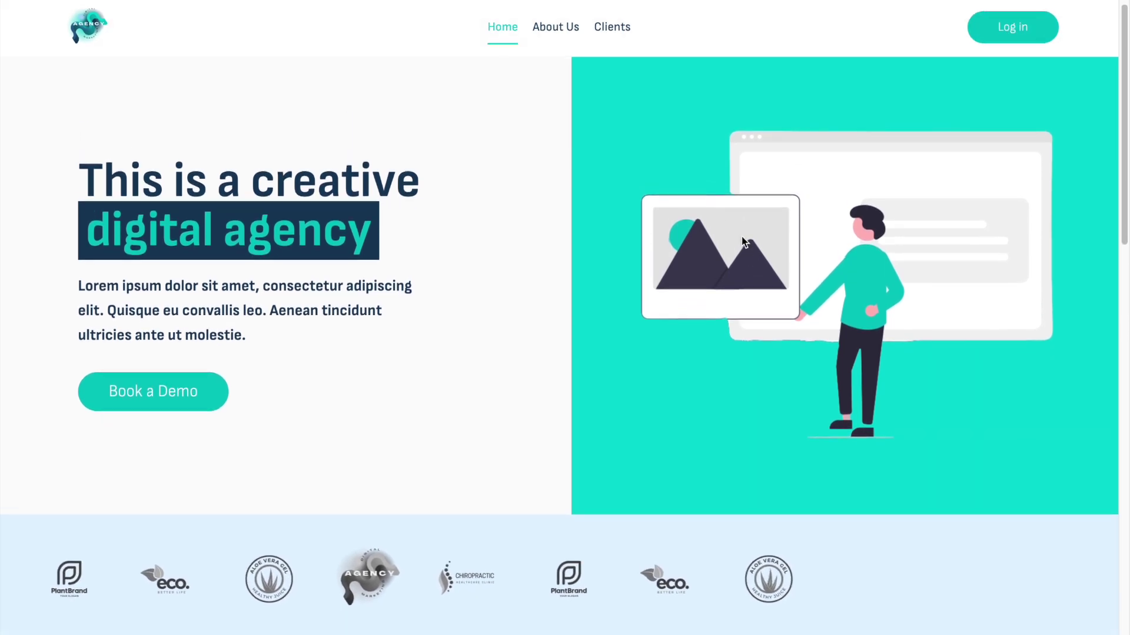
{"action": "scroll", "coordinate": [469, 298], "scroll_direction": "down", "scroll_amount": 2}
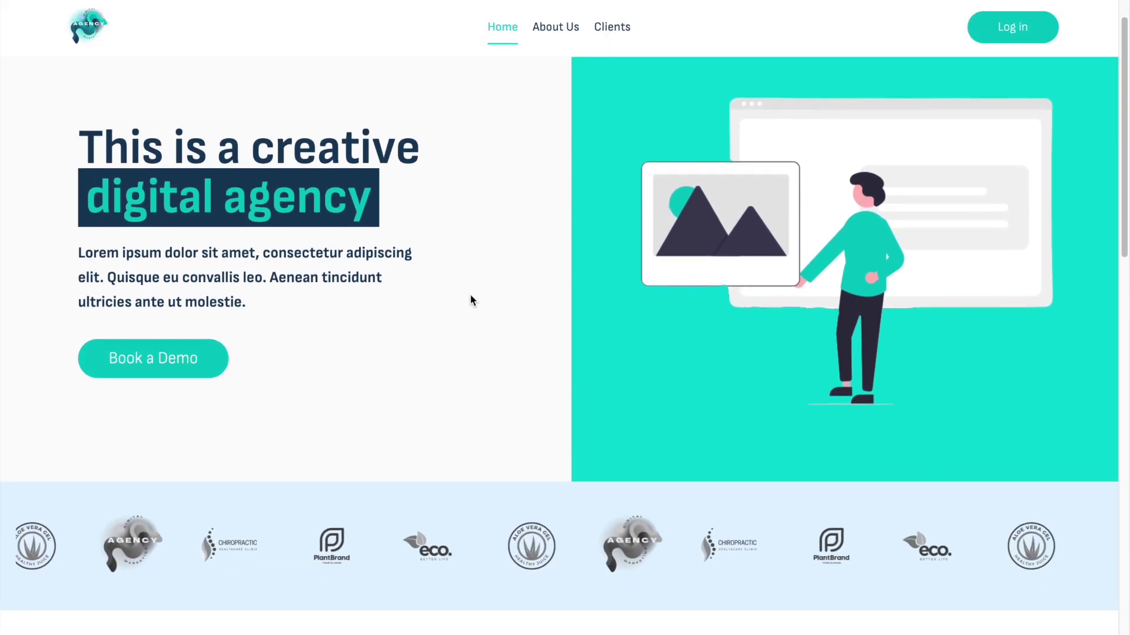
{"action": "scroll", "coordinate": [391, 304], "scroll_direction": "down", "scroll_amount": 5}
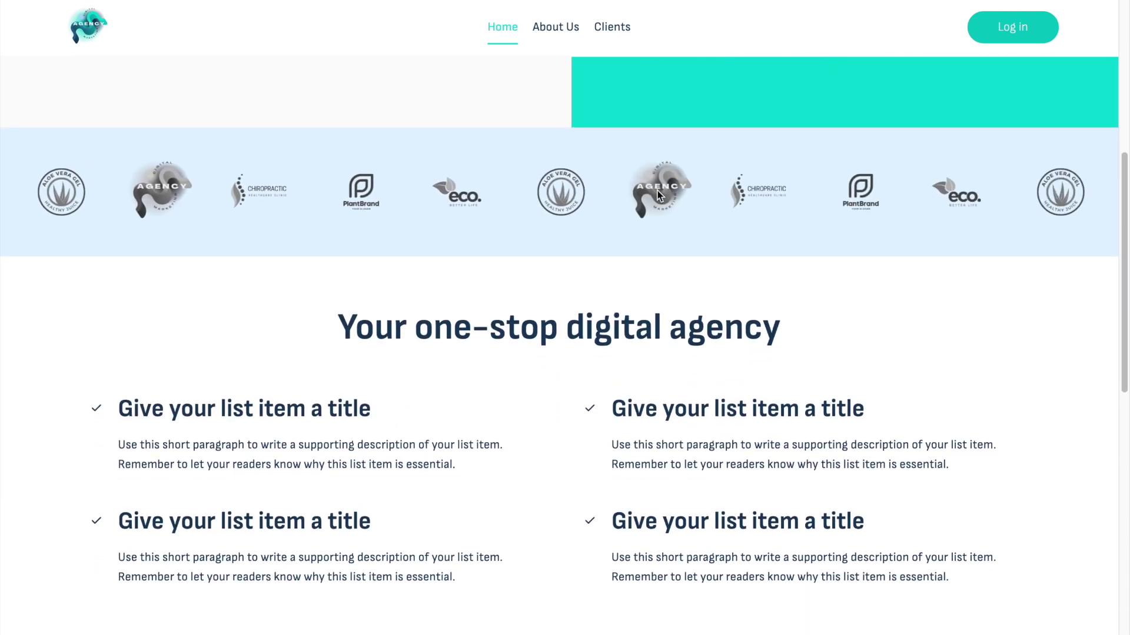
{"action": "scroll", "coordinate": [657, 191], "scroll_direction": "down", "scroll_amount": 2}
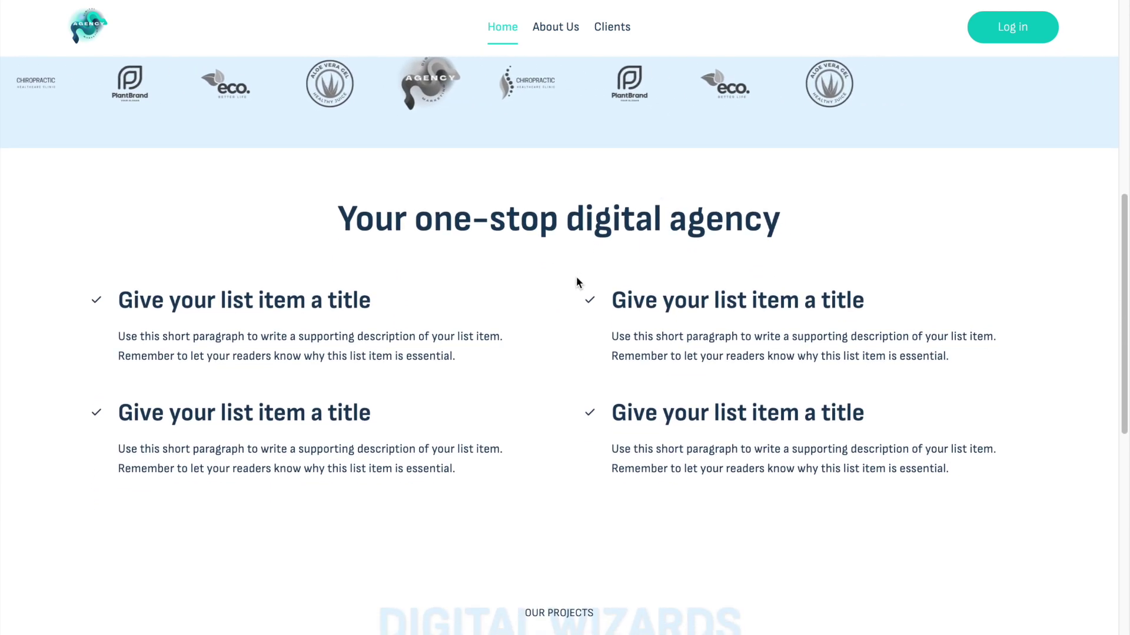
{"action": "scroll", "coordinate": [568, 279], "scroll_direction": "down", "scroll_amount": 2}
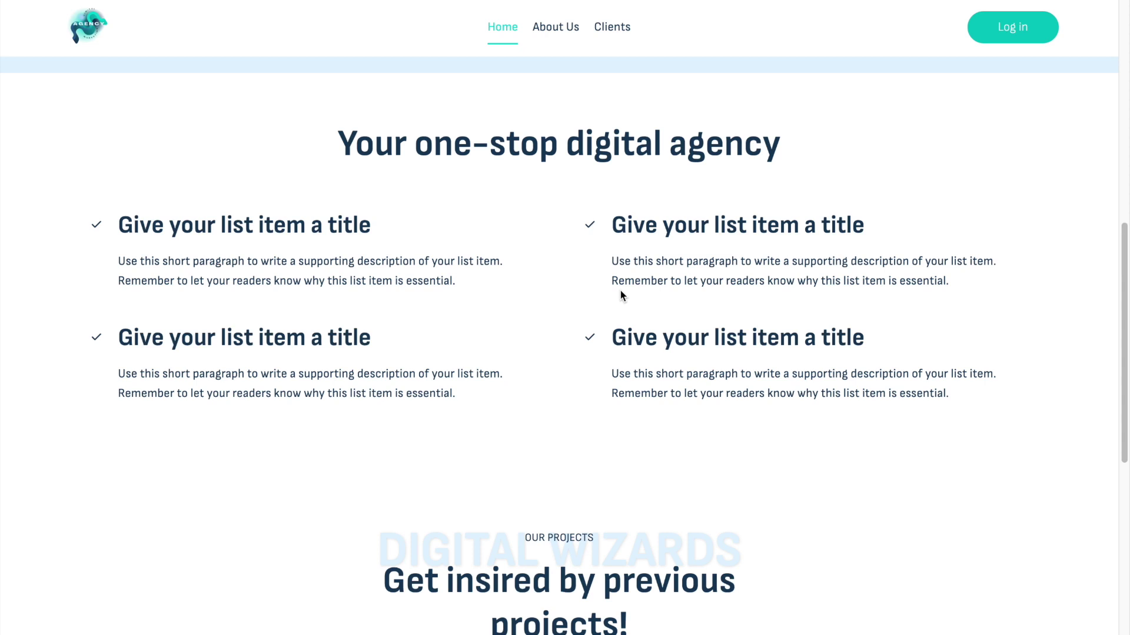
{"action": "scroll", "coordinate": [620, 294], "scroll_direction": "down", "scroll_amount": 3}
{"action": "scroll", "coordinate": [612, 277], "scroll_direction": "down", "scroll_amount": 4}
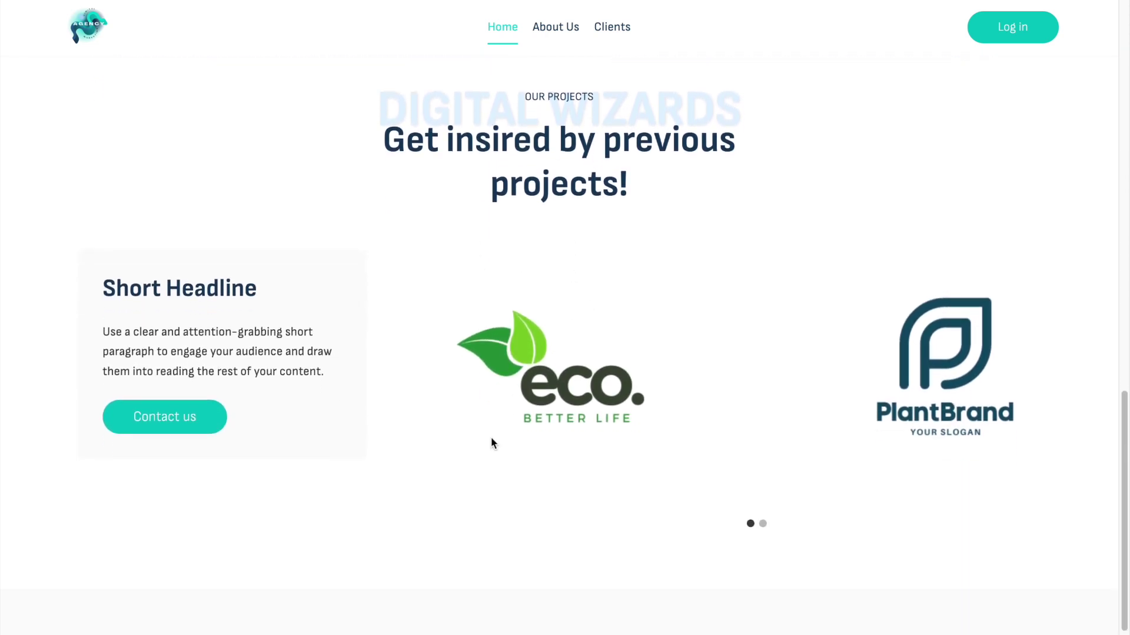
{"action": "left_click", "coordinate": [763, 524]}
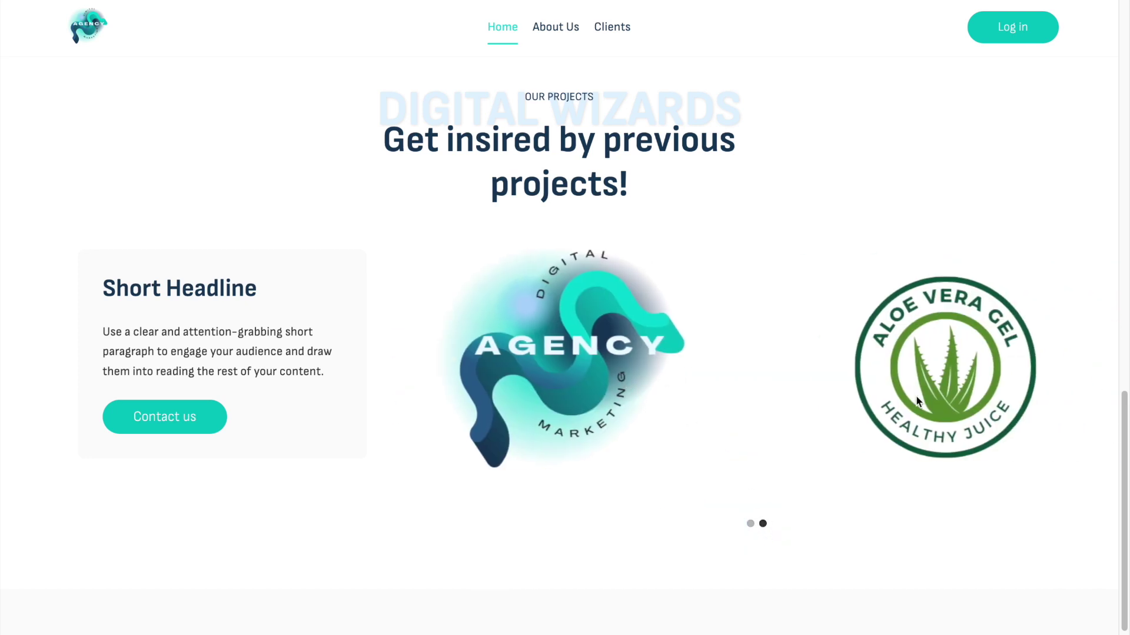
{"action": "left_click", "coordinate": [750, 525]}
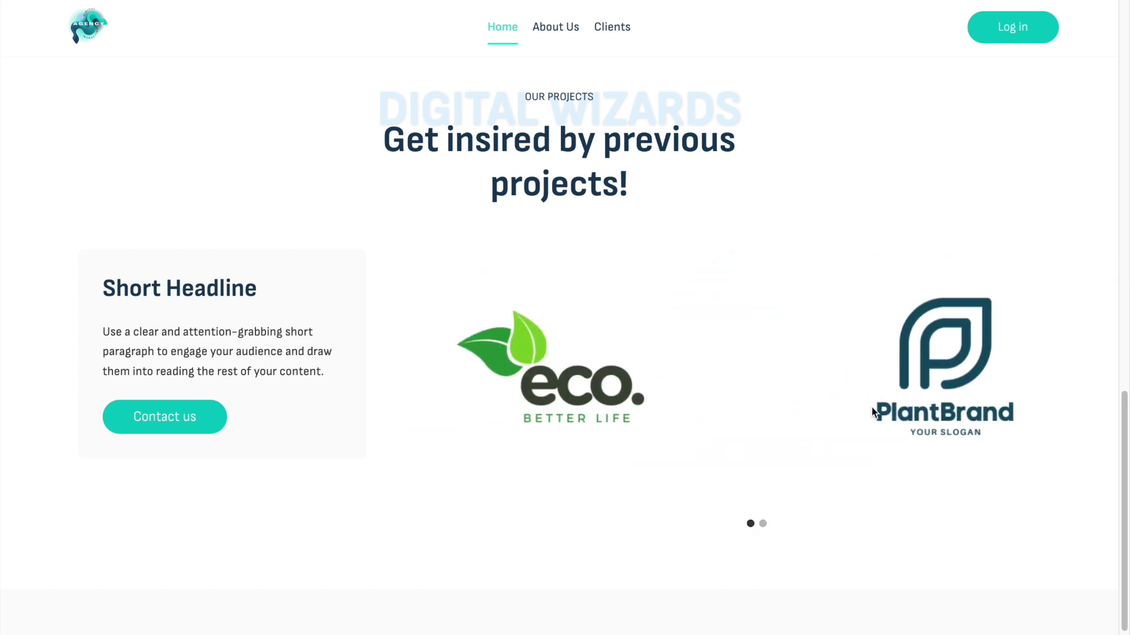
Scroll up and down through the remaining homepage sections to review them.
{"action": "scroll", "coordinate": [680, 445], "scroll_direction": "down", "scroll_amount": 1}
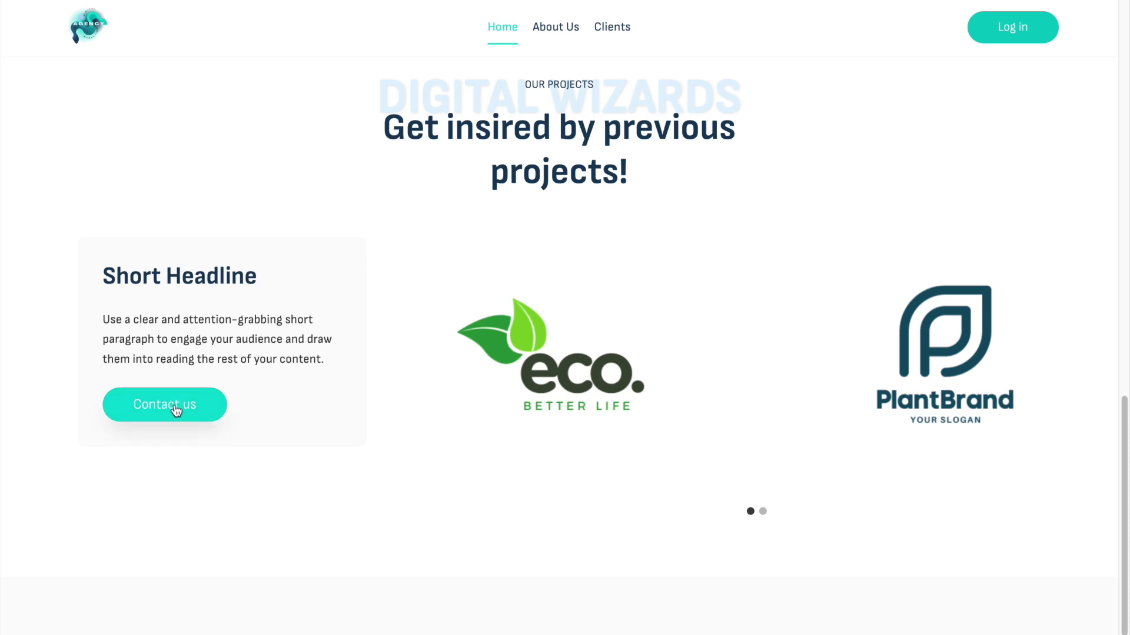
{"action": "scroll", "coordinate": [608, 456], "scroll_direction": "up", "scroll_amount": 6}
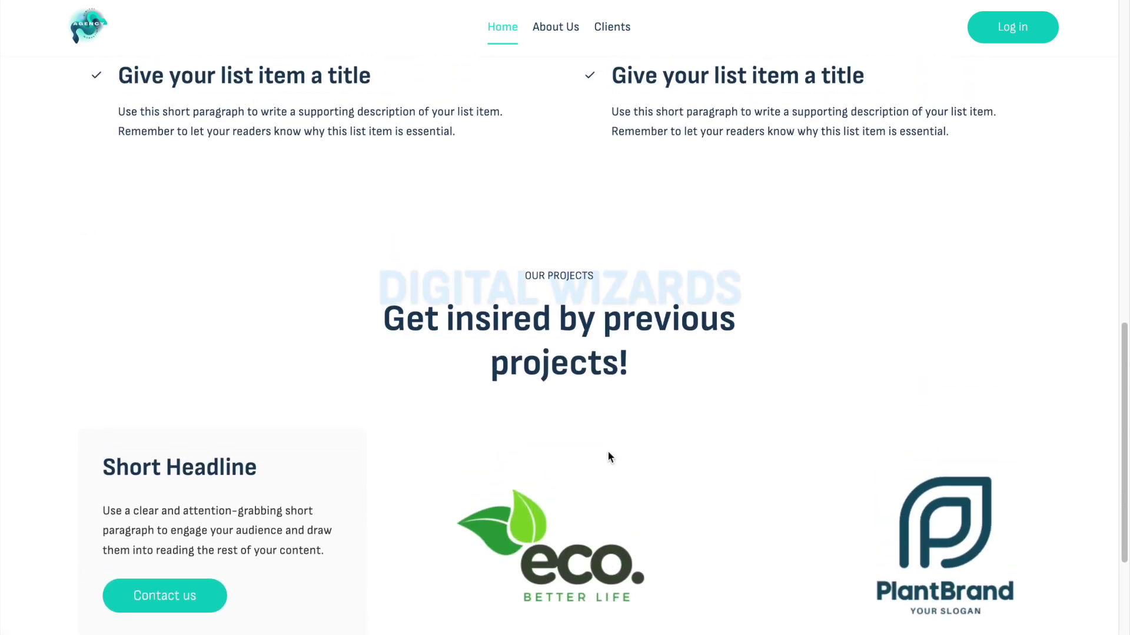
{"action": "scroll", "coordinate": [609, 456], "scroll_direction": "up", "scroll_amount": 10}
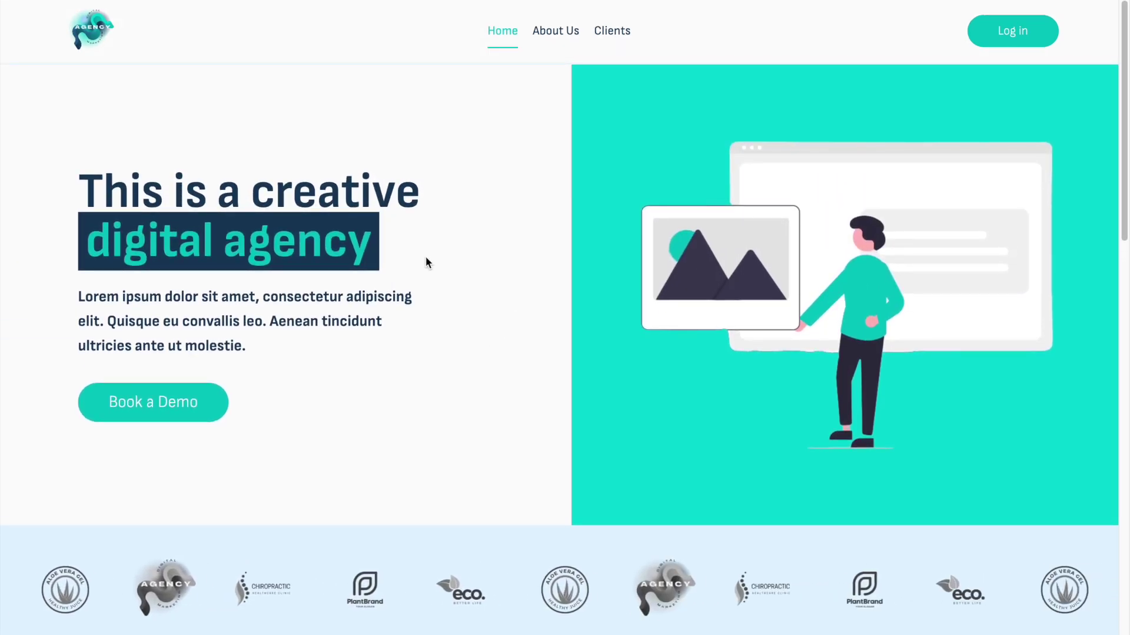
{"action": "scroll", "coordinate": [559, 320], "scroll_direction": "down", "scroll_amount": 3}
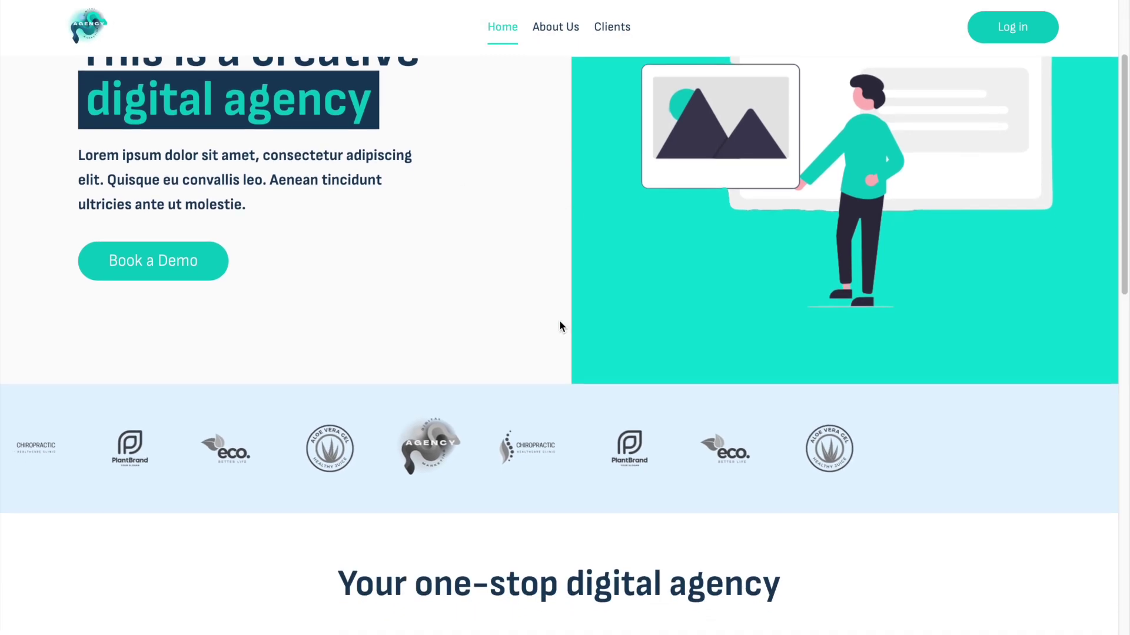
{"action": "scroll", "coordinate": [570, 389], "scroll_direction": "down", "scroll_amount": 5}
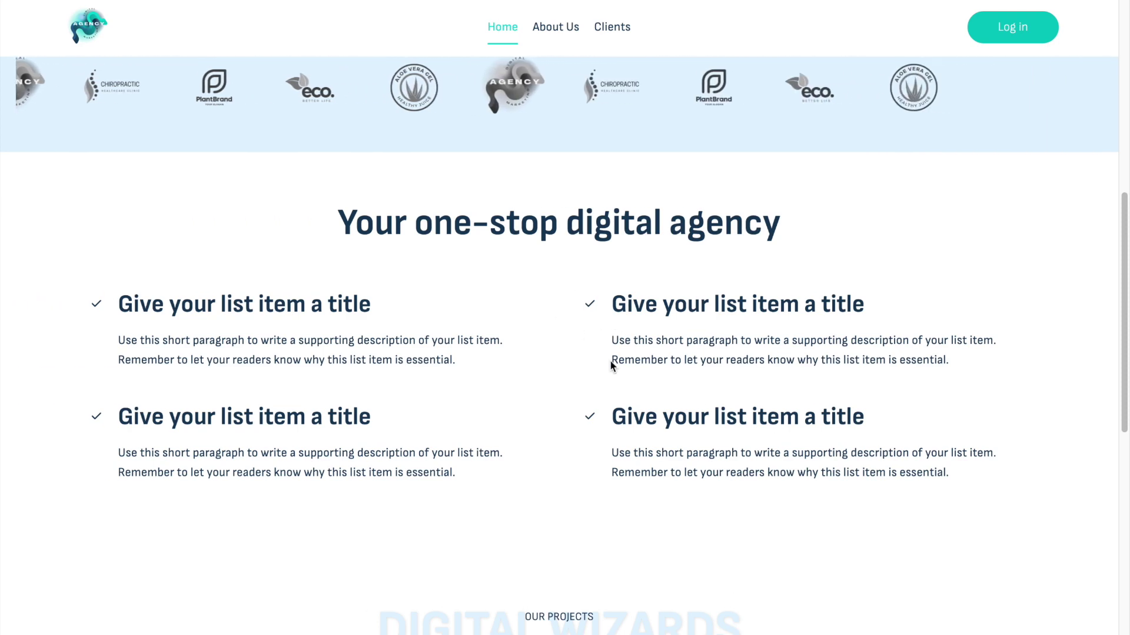
{"action": "scroll", "coordinate": [610, 365], "scroll_direction": "down", "scroll_amount": 5}
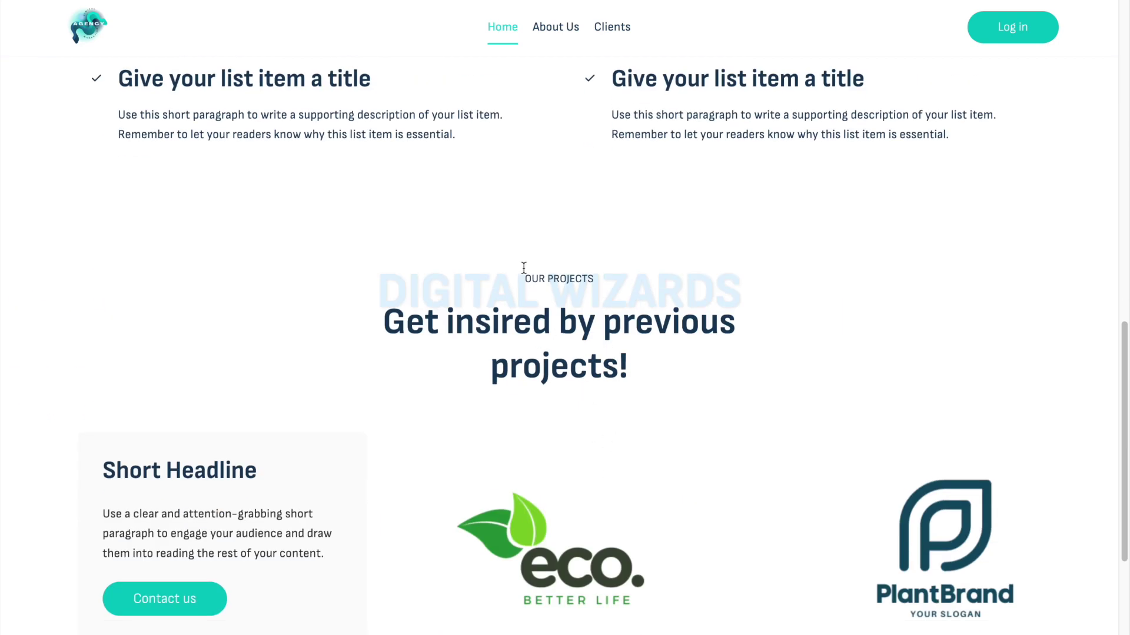
{"action": "scroll", "coordinate": [585, 339], "scroll_direction": "down", "scroll_amount": 2}
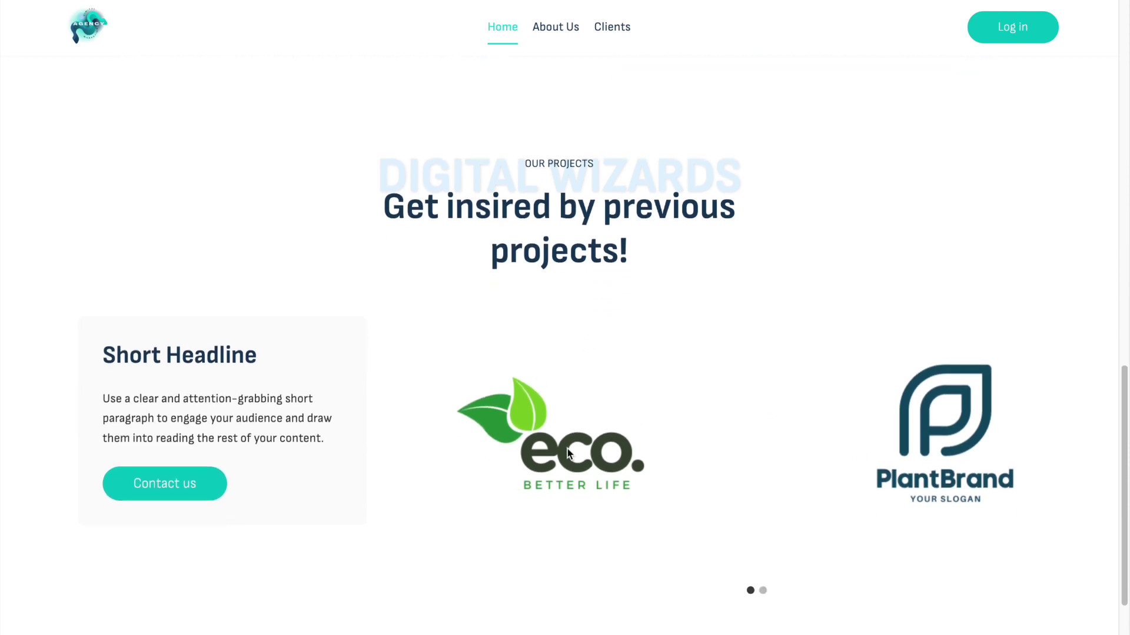
{"action": "scroll", "coordinate": [564, 411], "scroll_direction": "down", "scroll_amount": 1}
{"action": "scroll", "coordinate": [564, 411], "scroll_direction": "up", "scroll_amount": 4}
{"action": "scroll", "coordinate": [564, 411], "scroll_direction": "up", "scroll_amount": 12}
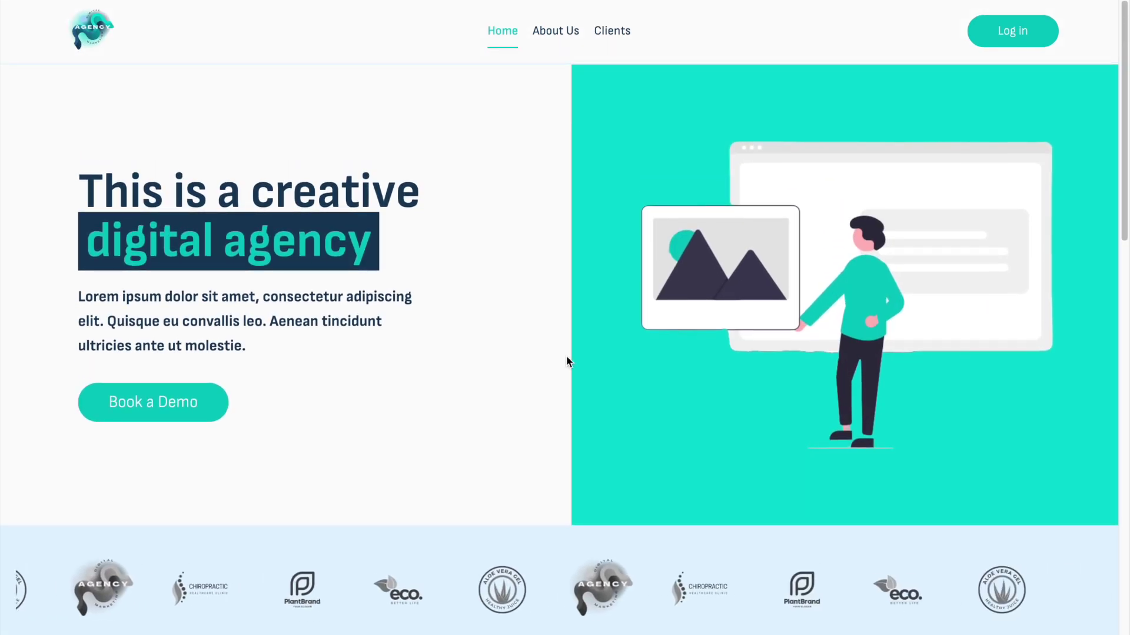
{"action": "scroll", "coordinate": [566, 359], "scroll_direction": "down", "scroll_amount": 1}
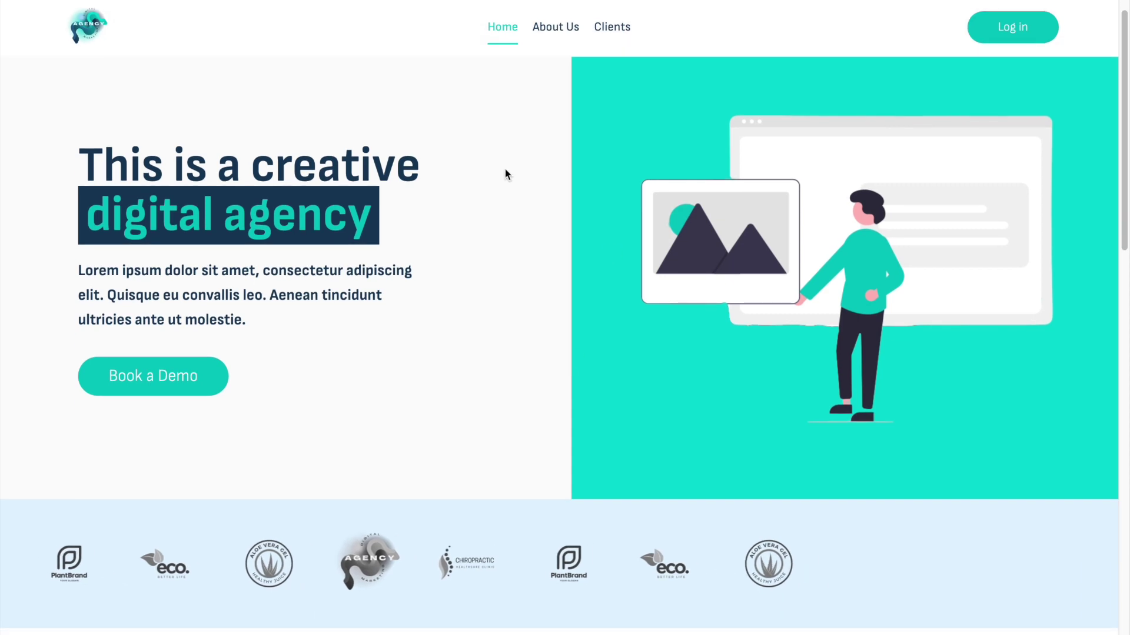
{"action": "scroll", "coordinate": [713, 347], "scroll_direction": "down", "scroll_amount": 7}
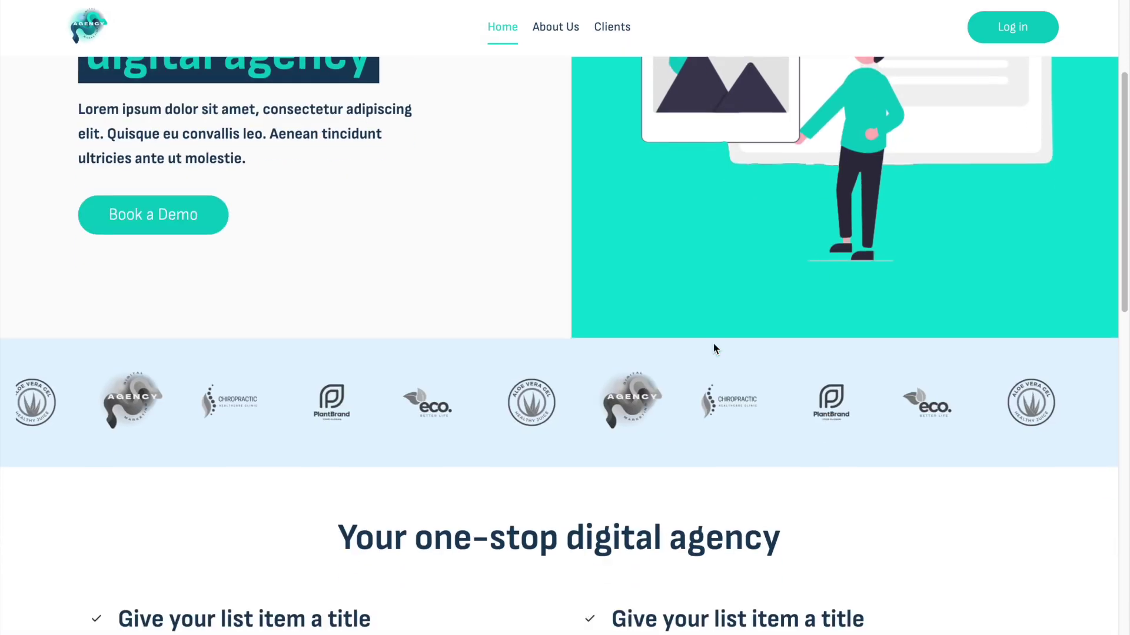
{"action": "scroll", "coordinate": [606, 236], "scroll_direction": "down", "scroll_amount": 9}
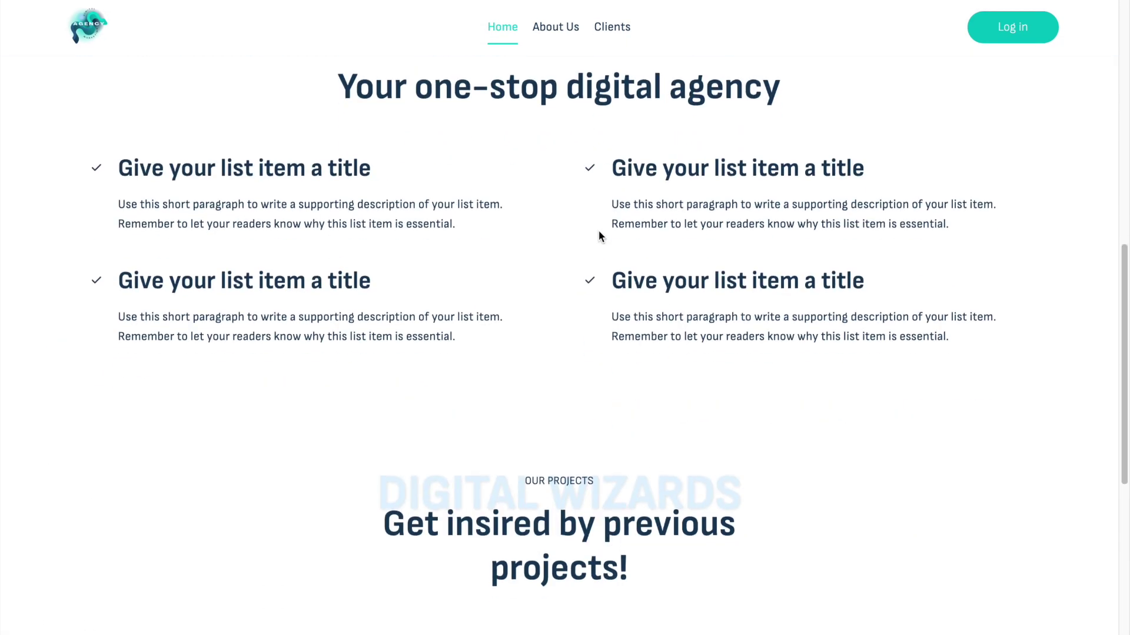
{"action": "scroll", "coordinate": [615, 266], "scroll_direction": "up", "scroll_amount": 9}
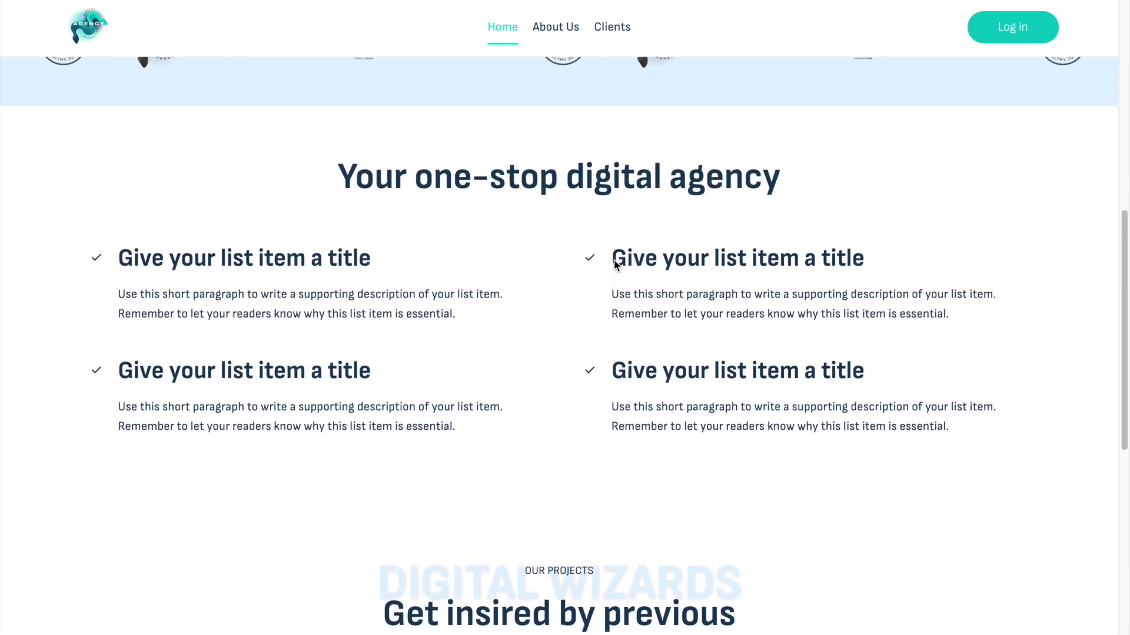
{"action": "scroll", "coordinate": [472, 341], "scroll_direction": "up", "scroll_amount": 8}
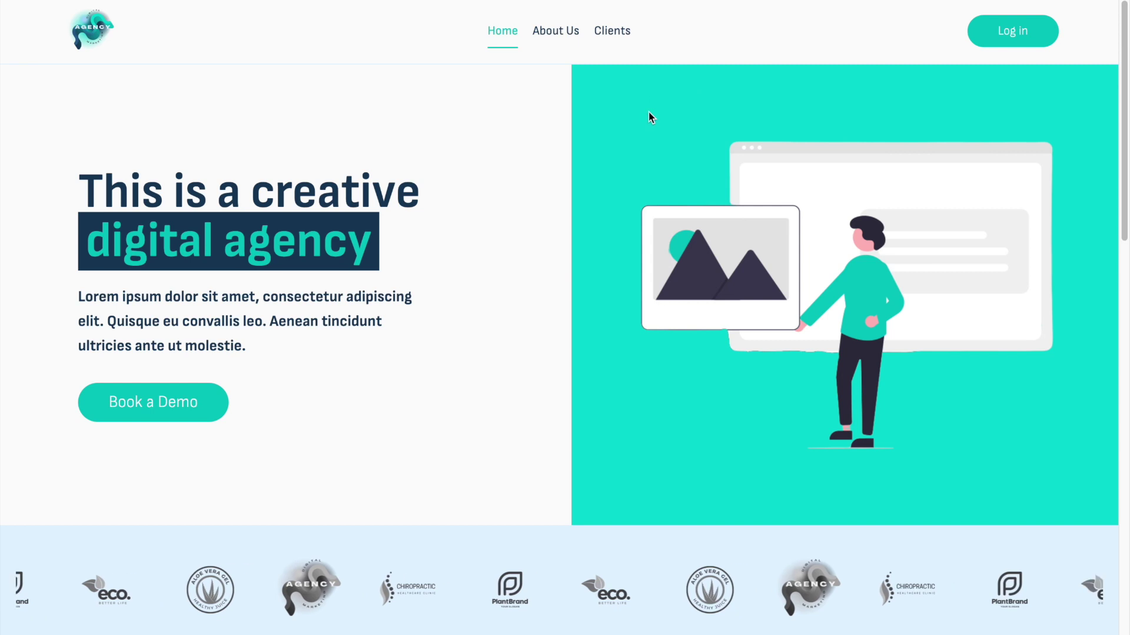
{"action": "scroll", "coordinate": [657, 117], "scroll_direction": "down", "scroll_amount": 2}
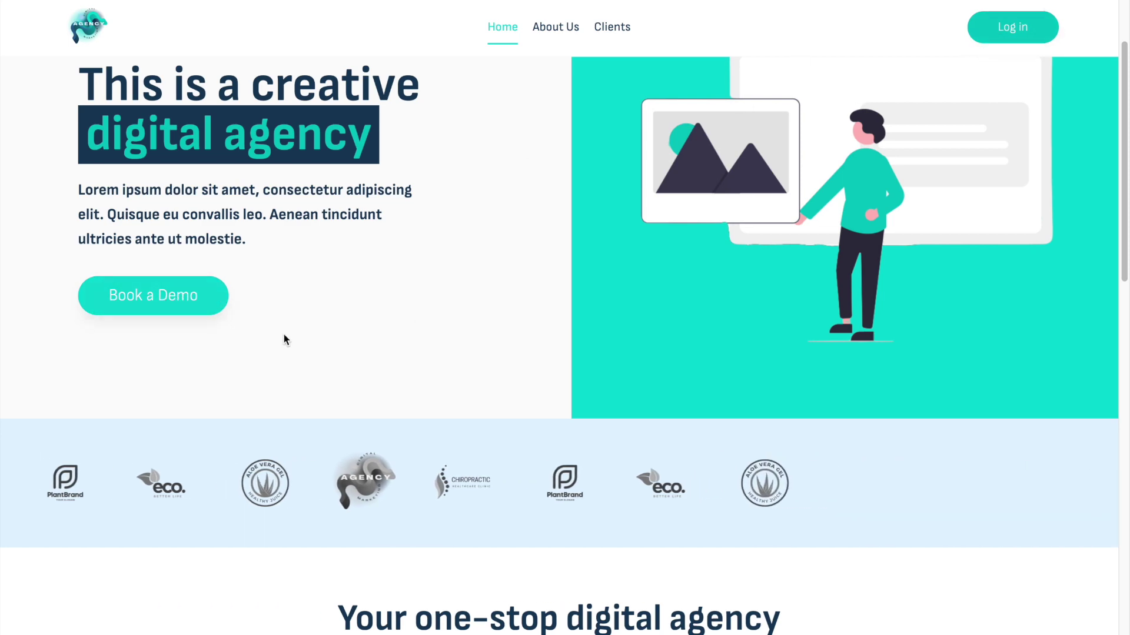
{"action": "scroll", "coordinate": [303, 347], "scroll_direction": "down", "scroll_amount": 12}
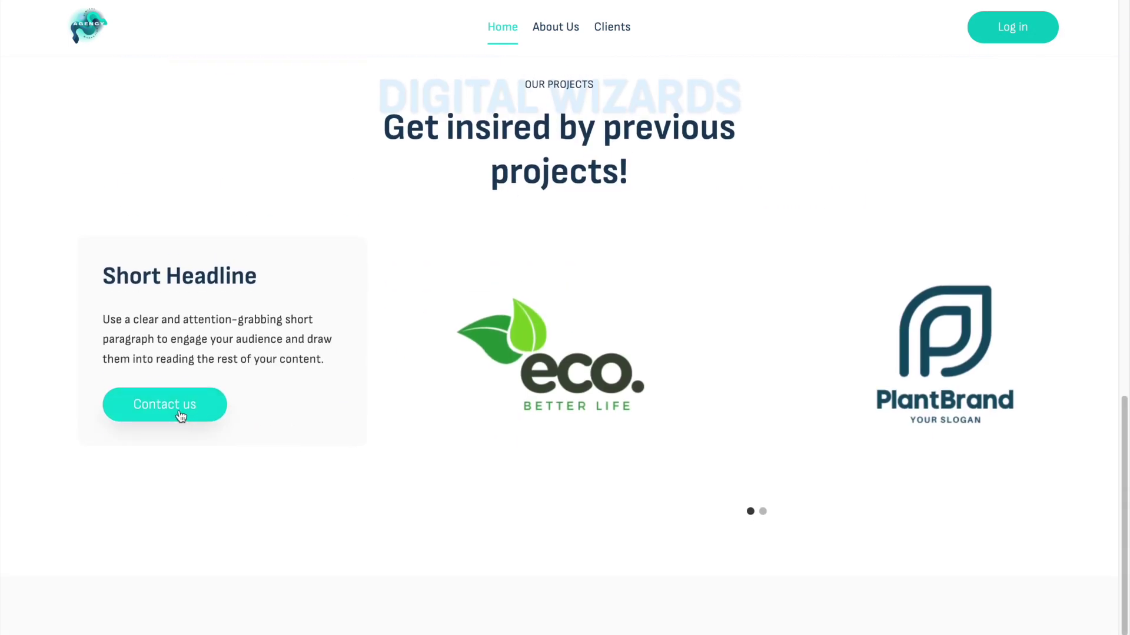
{"action": "scroll", "coordinate": [282, 409], "scroll_direction": "up", "scroll_amount": 12}
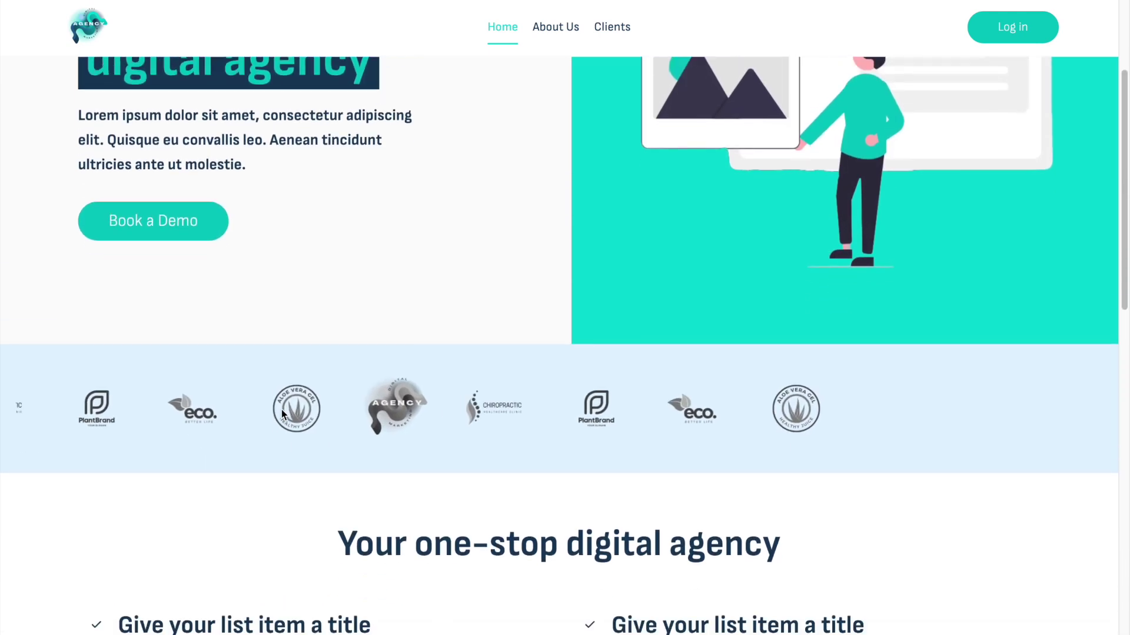
{"action": "scroll", "coordinate": [281, 410], "scroll_direction": "up", "scroll_amount": 2}
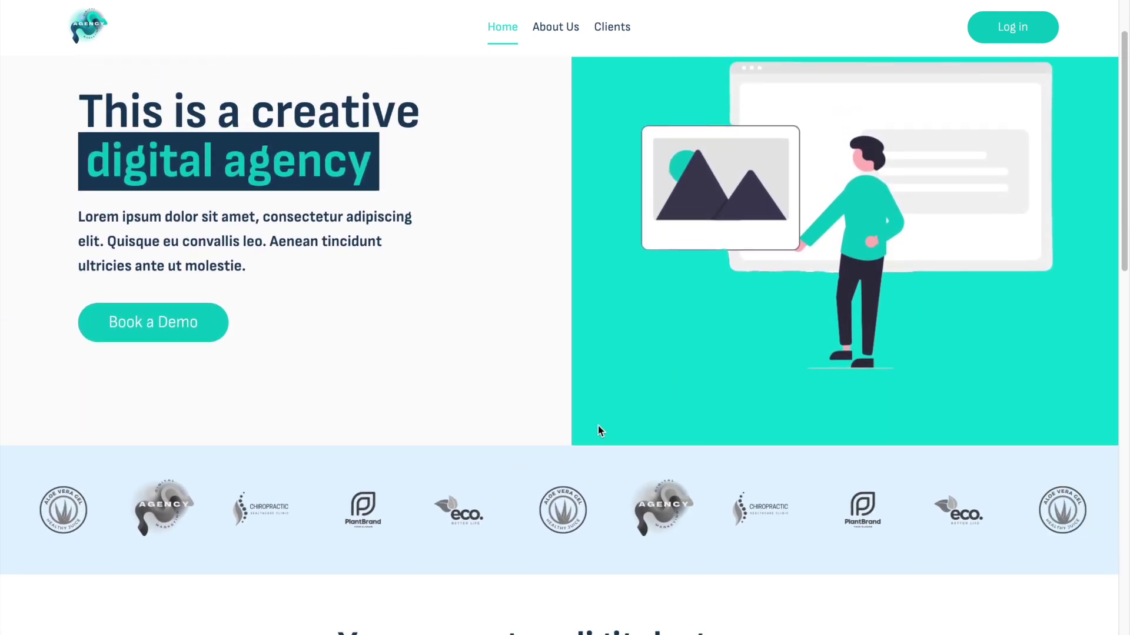
{"action": "scroll", "coordinate": [584, 454], "scroll_direction": "down", "scroll_amount": 10}
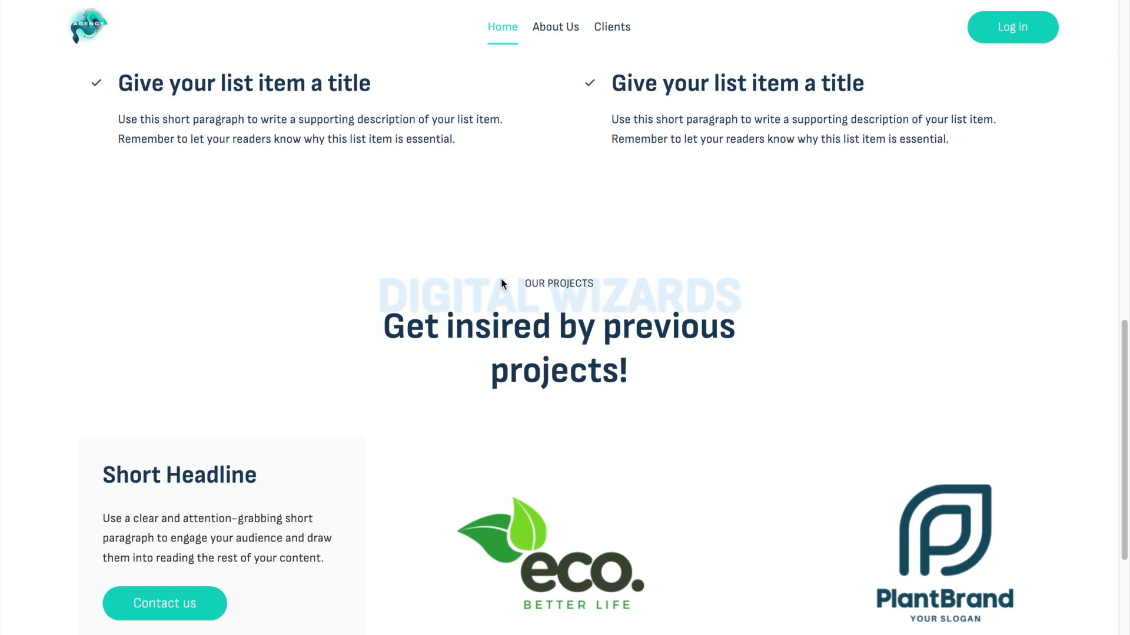
{"action": "scroll", "coordinate": [514, 389], "scroll_direction": "down", "scroll_amount": 3}
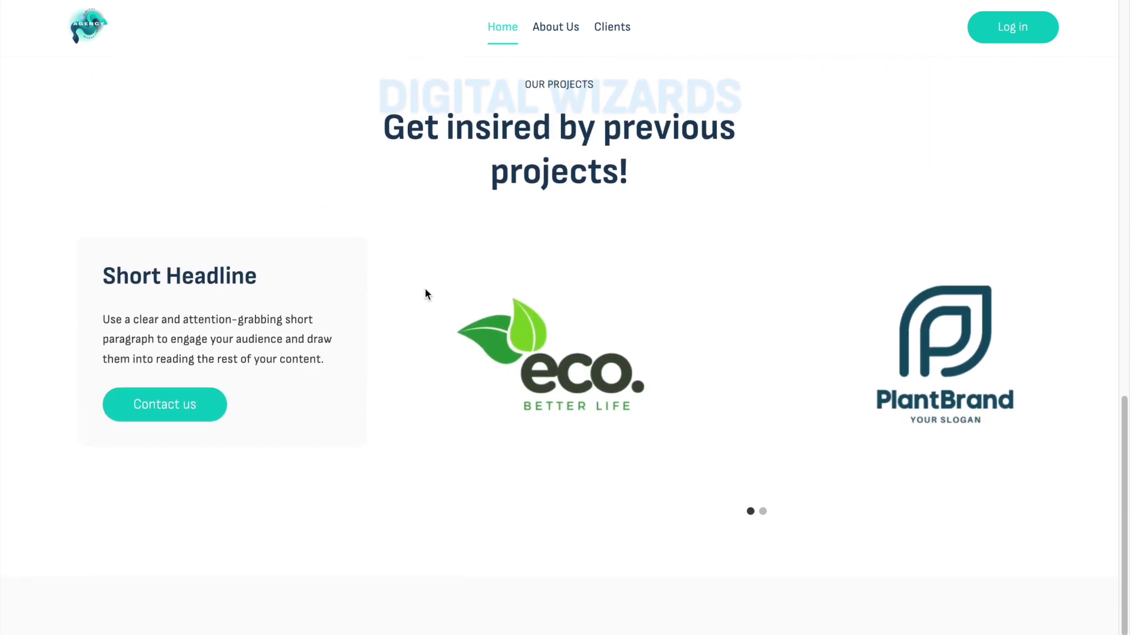
{"action": "scroll", "coordinate": [425, 290], "scroll_direction": "up", "scroll_amount": 15}
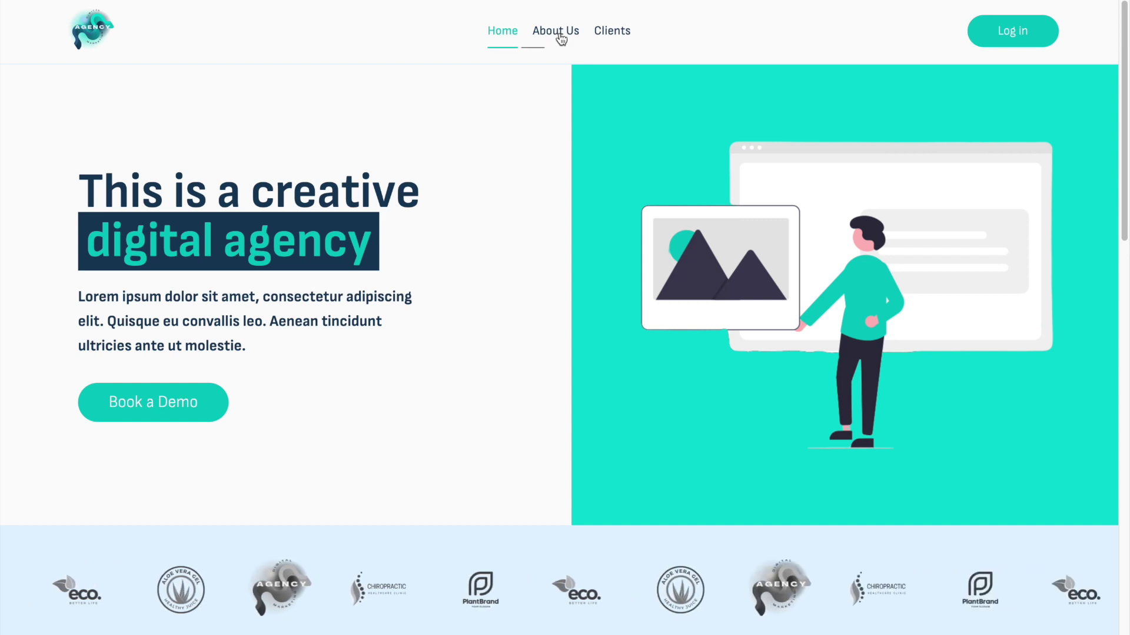
{"action": "scroll", "coordinate": [530, 221], "scroll_direction": "down", "scroll_amount": 10}
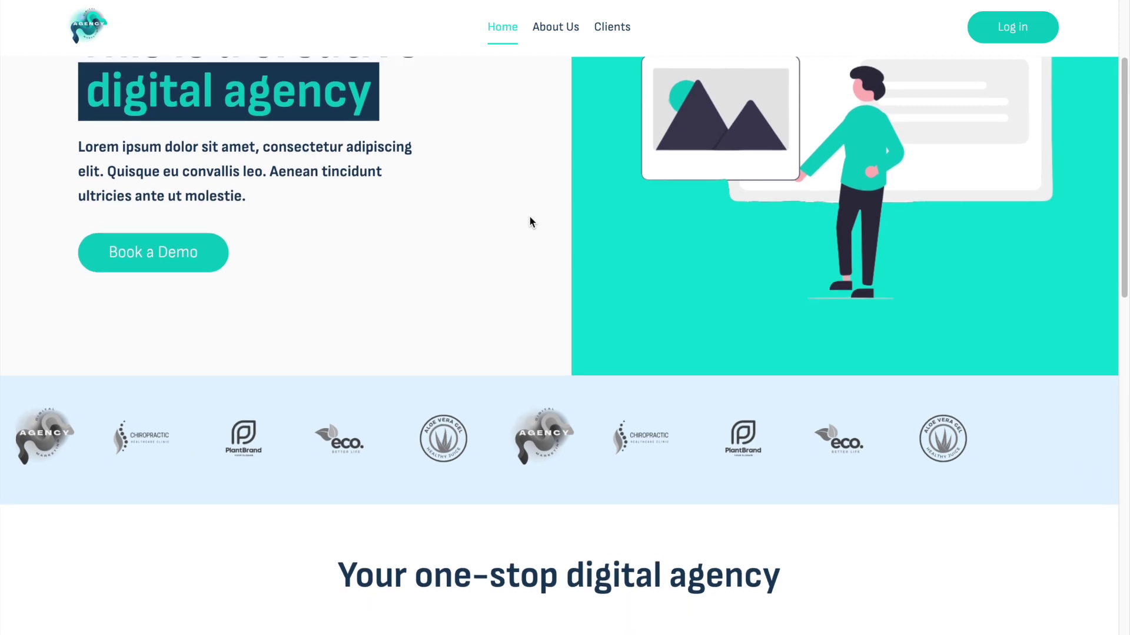
{"action": "scroll", "coordinate": [529, 212], "scroll_direction": "down", "scroll_amount": 5}
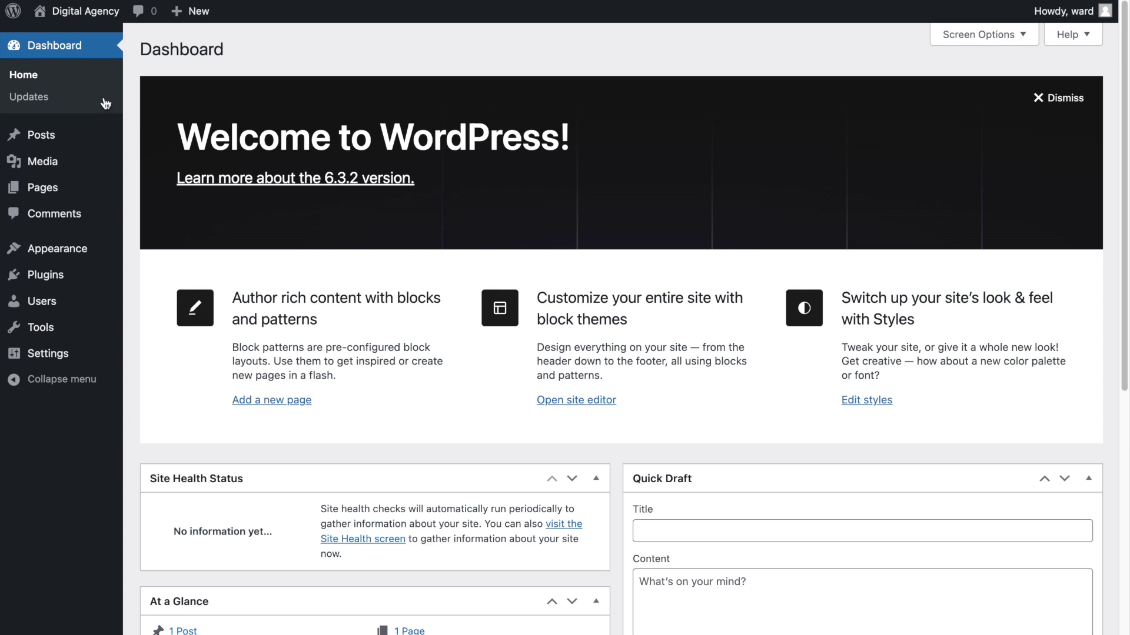
Trash the sample 'Hello world!' post and the Sample Page.
{"action": "left_click", "coordinate": [66, 133]}
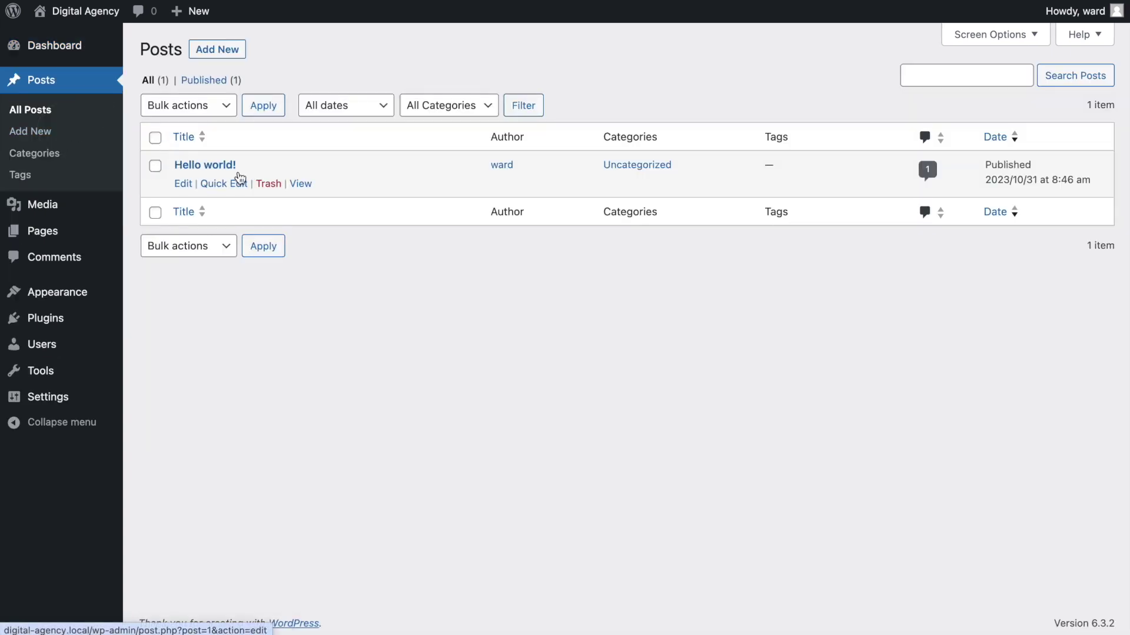
{"action": "left_click", "coordinate": [269, 185]}
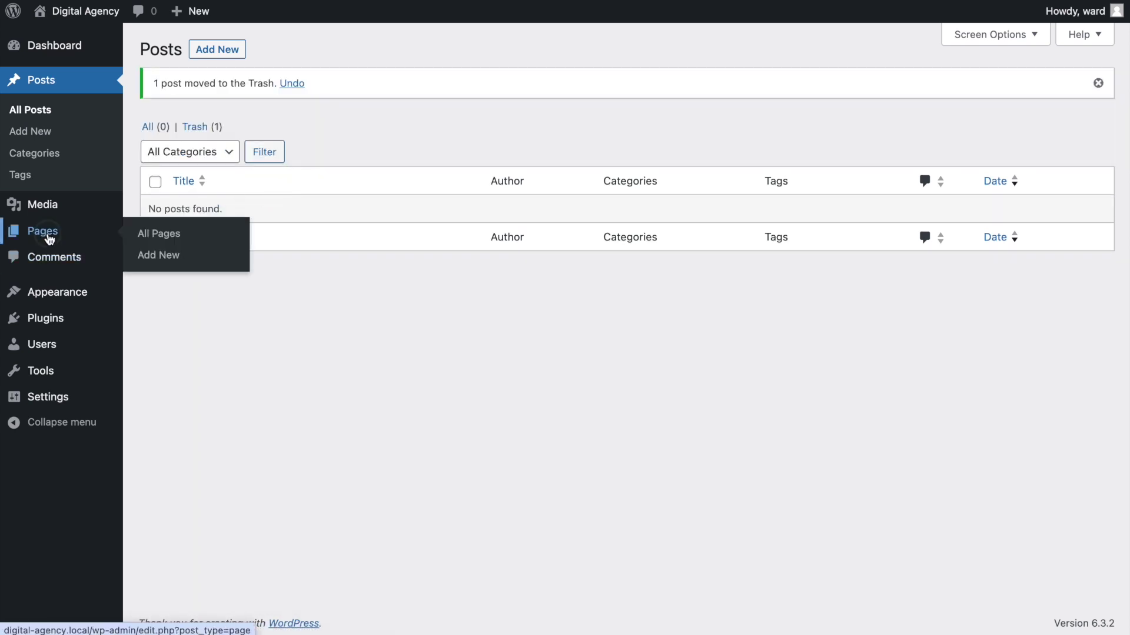
{"action": "left_click", "coordinate": [37, 231]}
{"action": "left_click", "coordinate": [268, 231]}
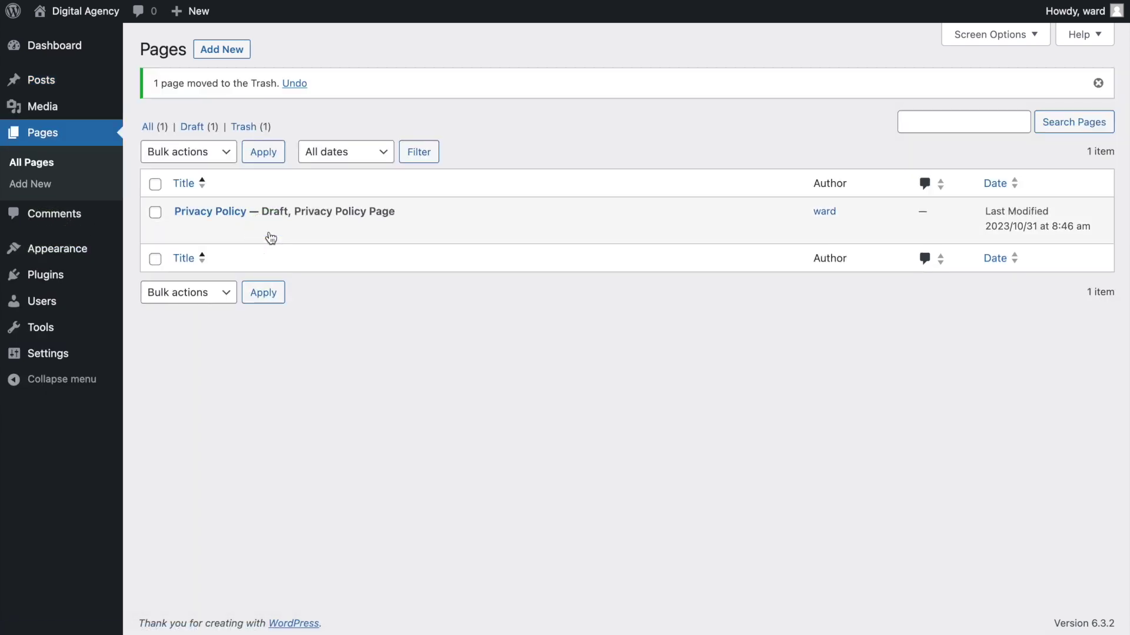
Delete the Twenty Twenty-One and Twenty Twenty-Two themes.
{"action": "left_click", "coordinate": [59, 247]}
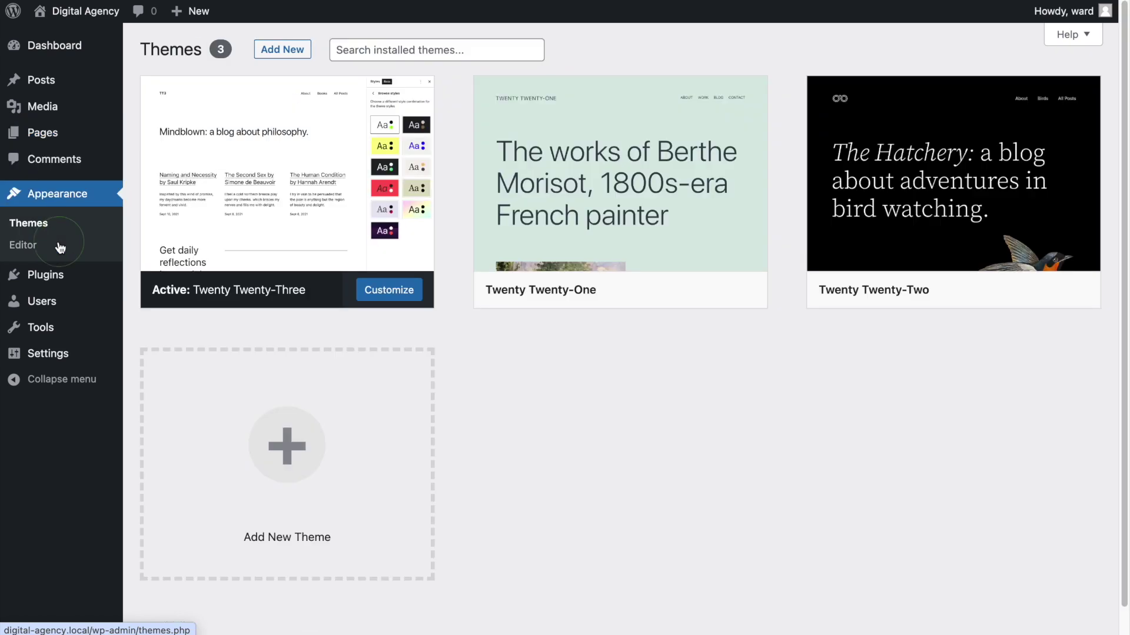
{"action": "left_click", "coordinate": [591, 143]}
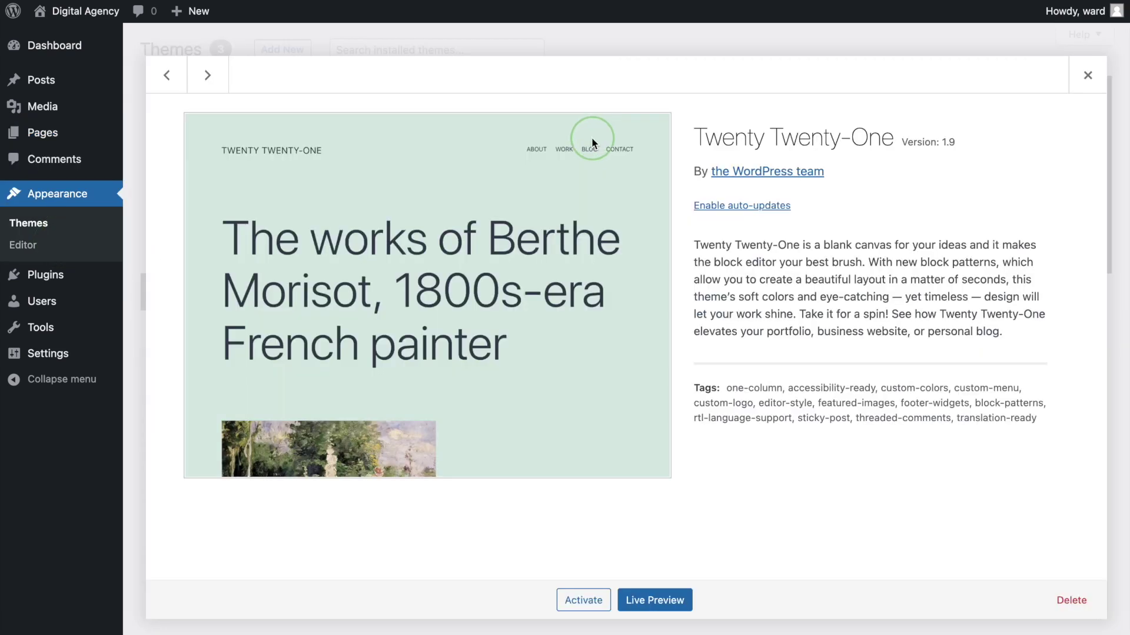
{"action": "left_click", "coordinate": [1071, 600]}
{"action": "left_click", "coordinate": [684, 106]}
{"action": "left_click", "coordinate": [660, 164]}
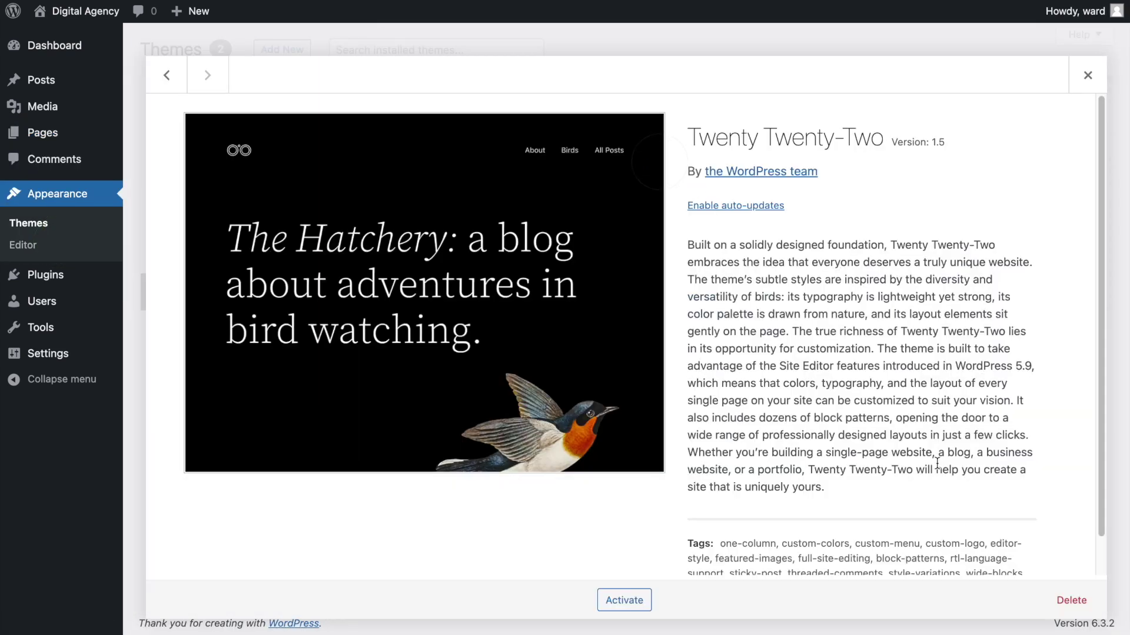
{"action": "left_click", "coordinate": [1070, 600]}
{"action": "left_click", "coordinate": [671, 108]}
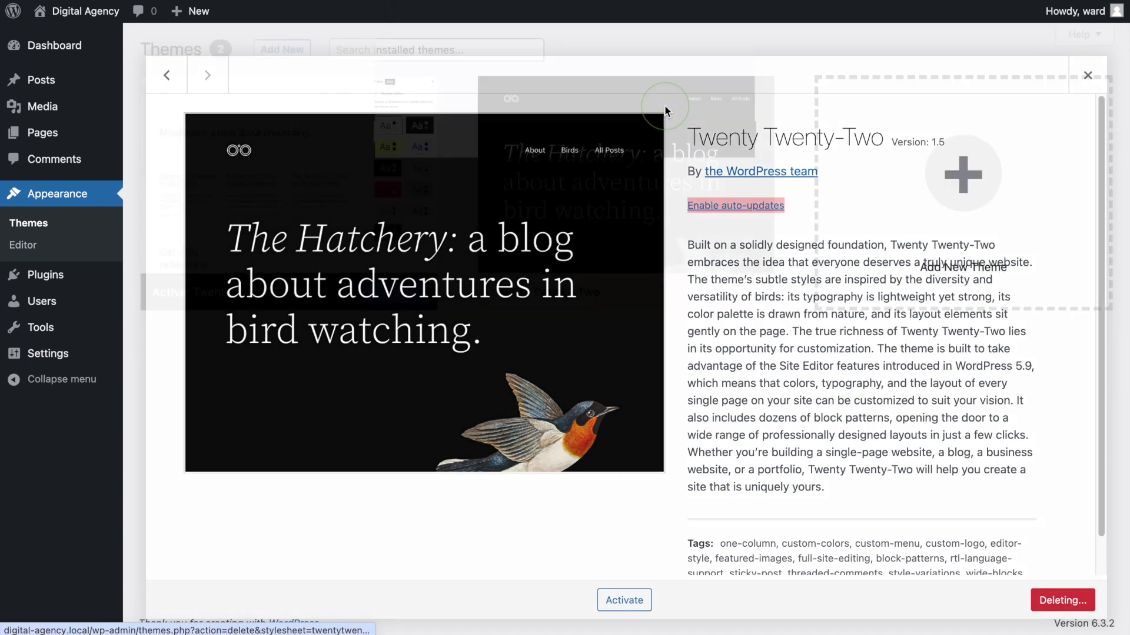
{"action": "left_click", "coordinate": [283, 50]}
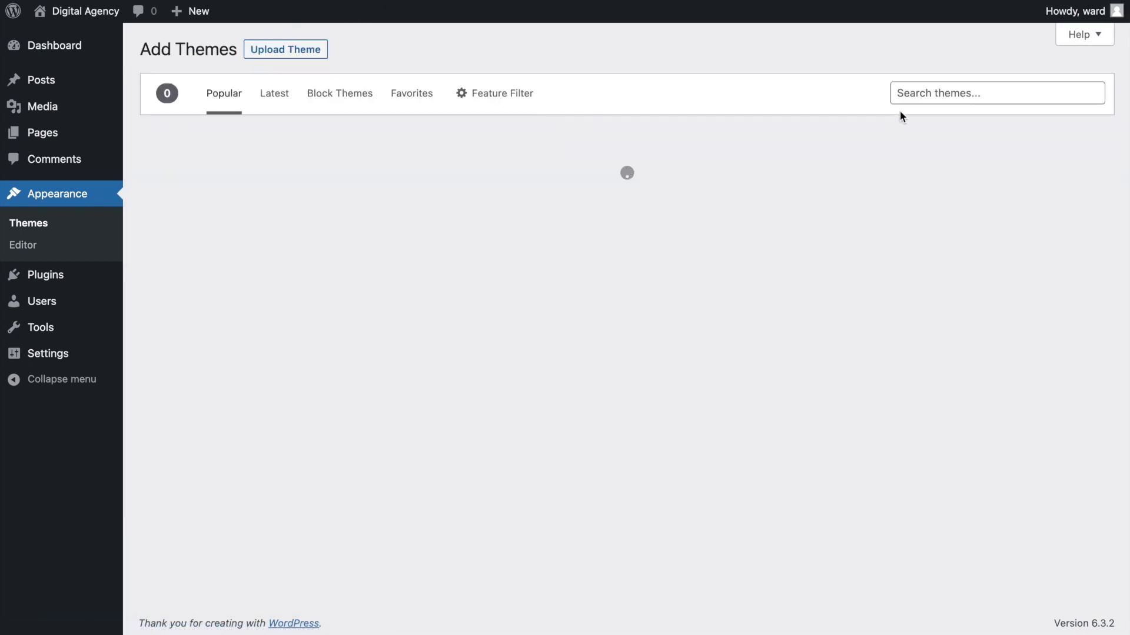
Search the theme directory for 'kaden' and install the Kadence theme.
{"action": "left_click", "coordinate": [901, 93]}
{"action": "type", "text": "kadence"}
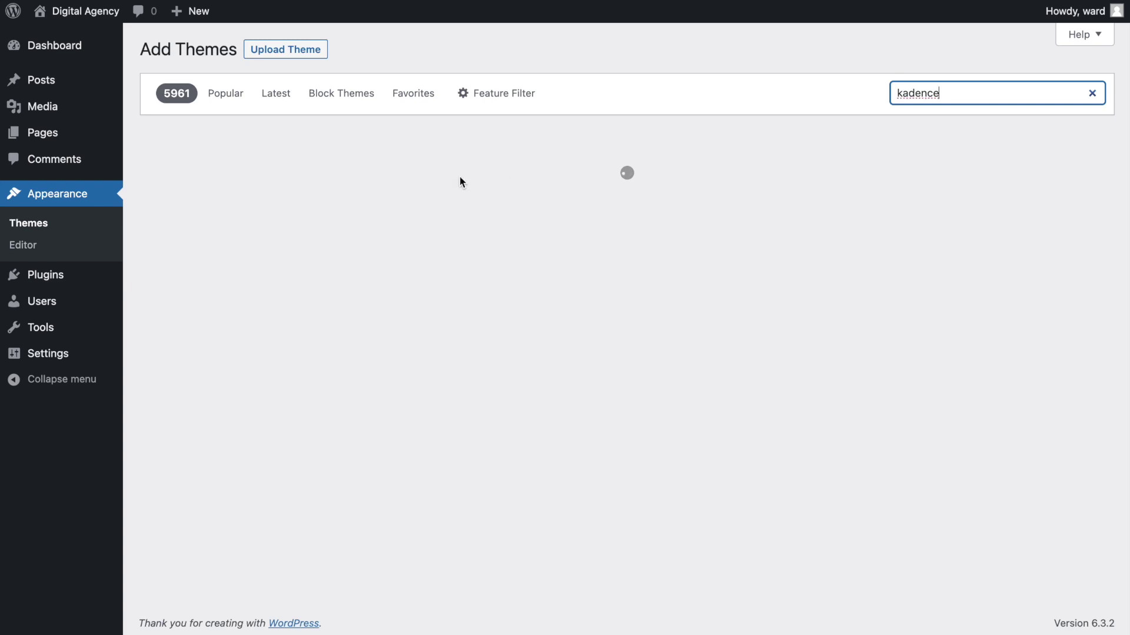
{"action": "left_click", "coordinate": [228, 260]}
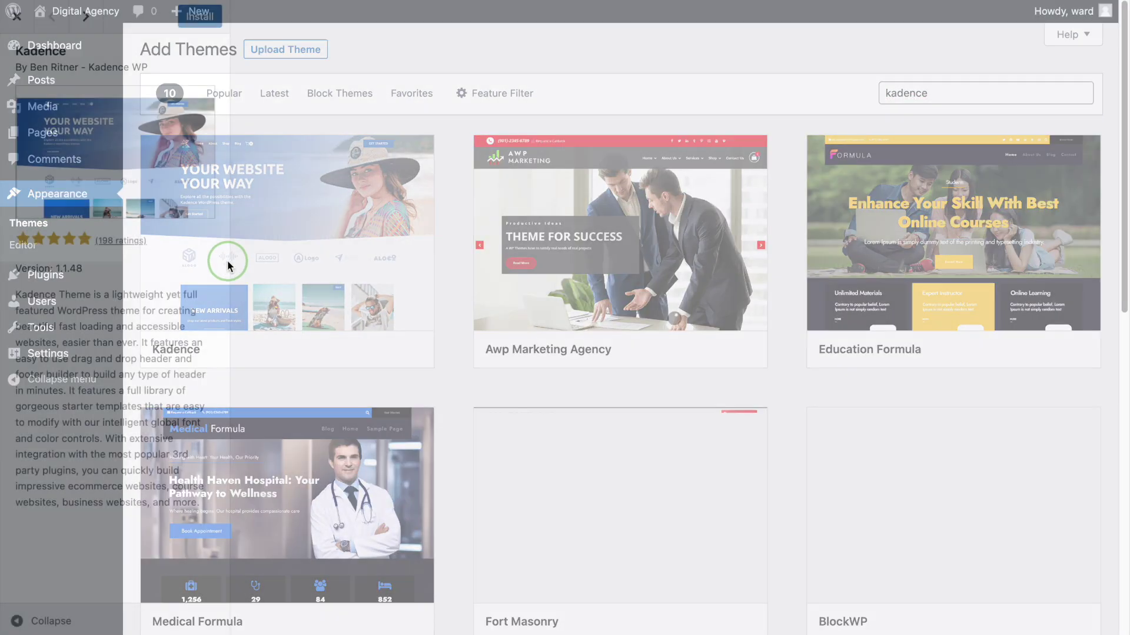
{"action": "left_click", "coordinate": [198, 21]}
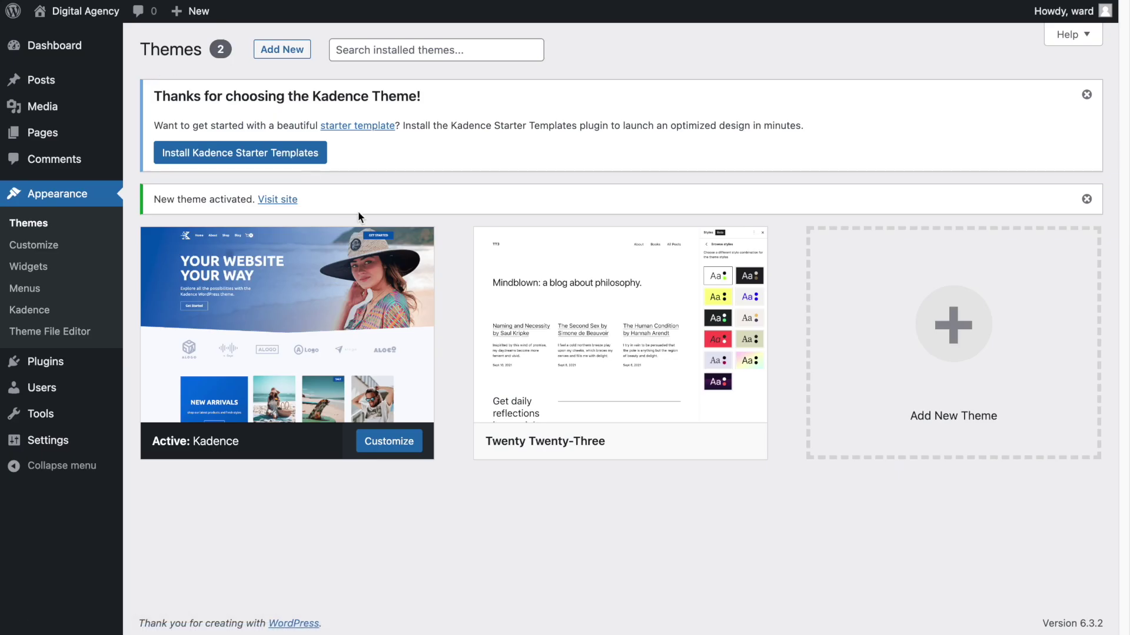
Delete the Twenty Twenty-Three theme.
{"action": "left_click", "coordinate": [627, 330]}
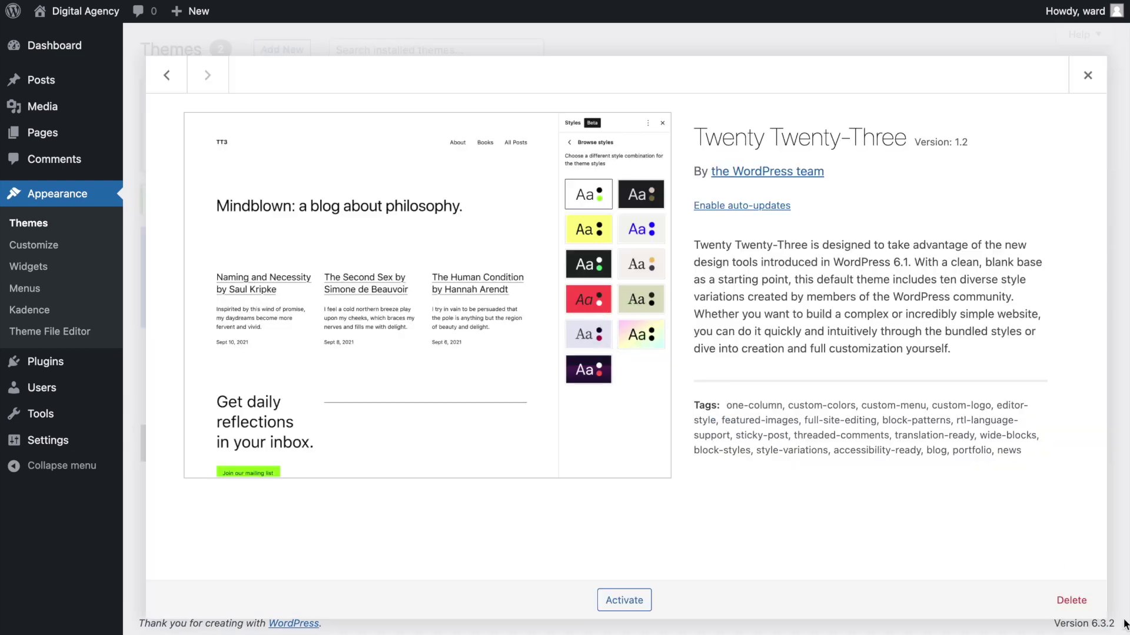
{"action": "left_click", "coordinate": [1071, 600]}
{"action": "left_click", "coordinate": [683, 110]}
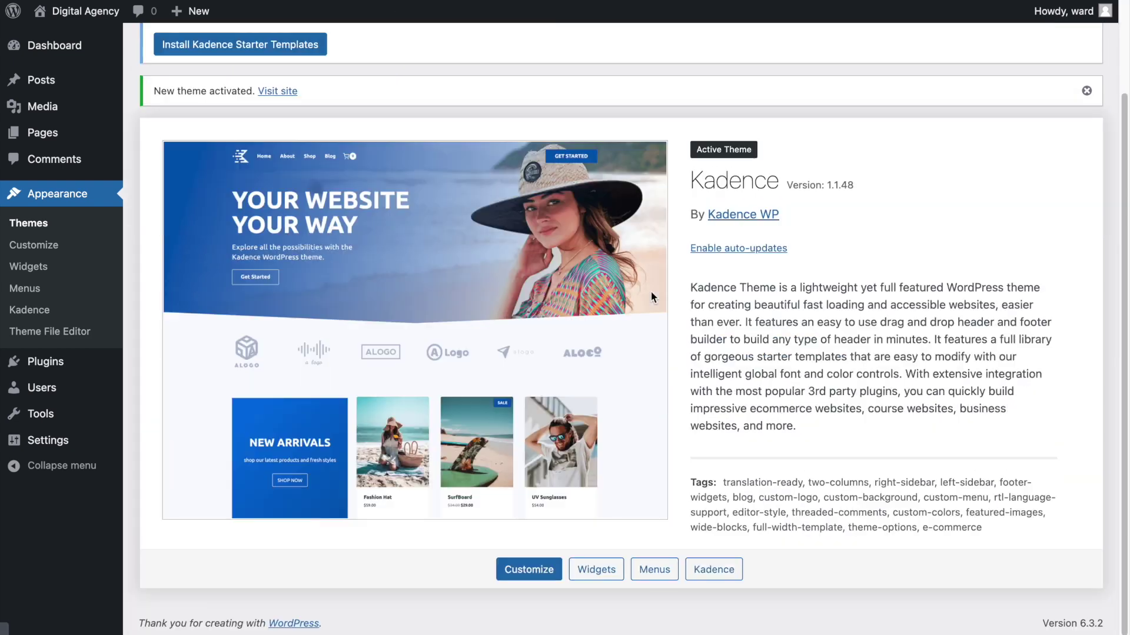
Dismiss the theme-activated and Kadence welcome notices.
{"action": "scroll", "coordinate": [824, 129], "scroll_direction": "up", "scroll_amount": 3}
{"action": "left_click", "coordinate": [1085, 184]}
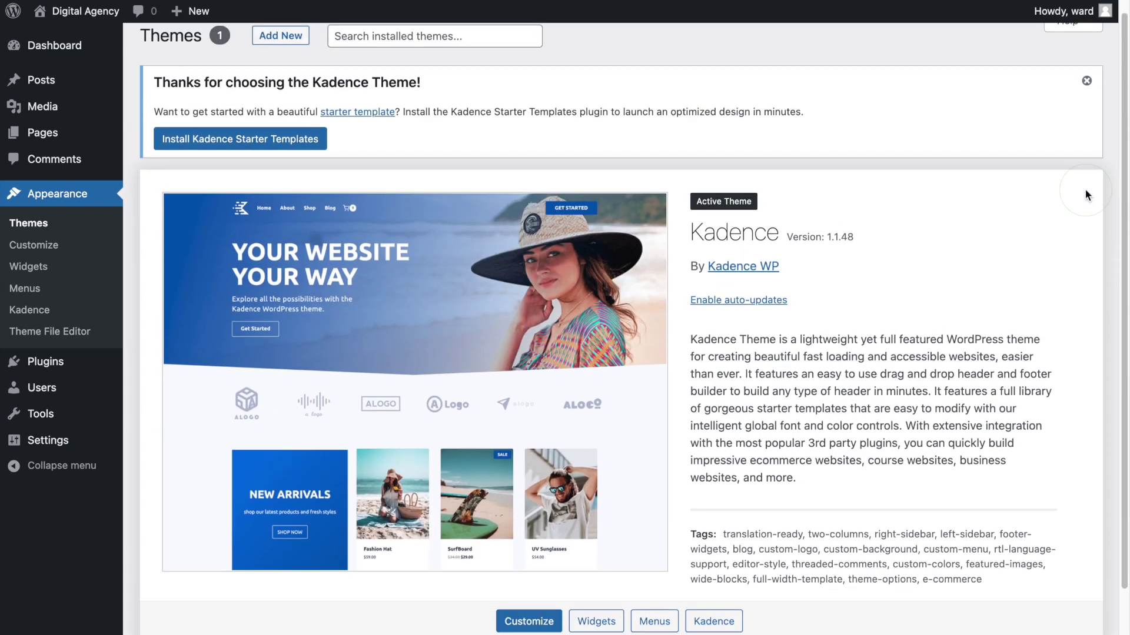
{"action": "left_click", "coordinate": [1088, 84]}
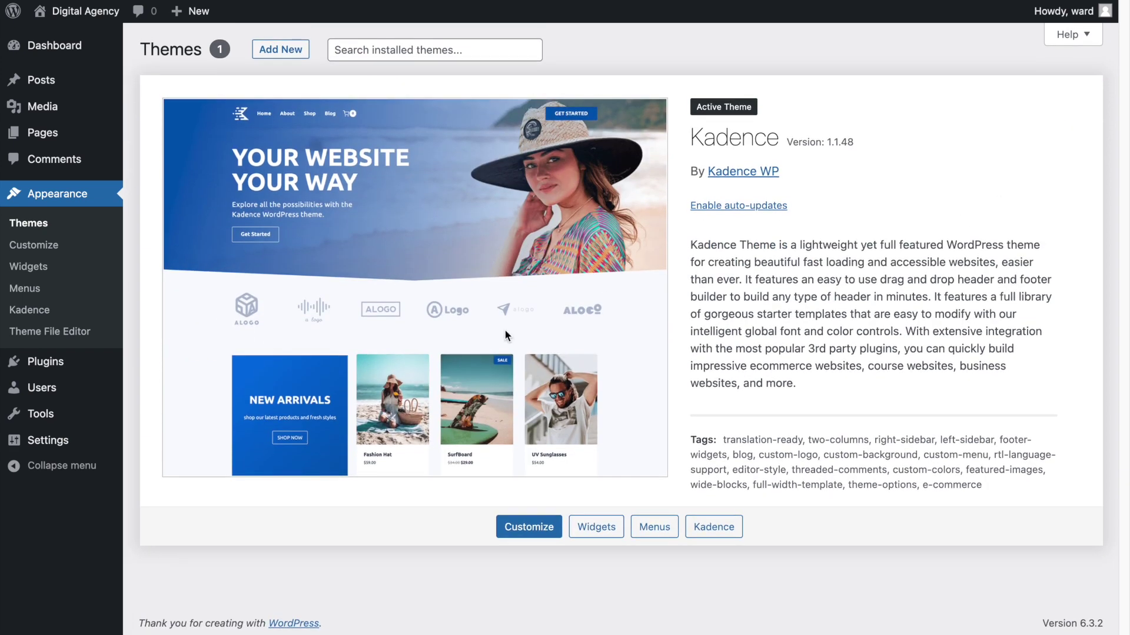
Install and activate Kadence Blocks from the plugin directory, then view the live site.
{"action": "left_click", "coordinate": [35, 361]}
{"action": "left_click", "coordinate": [235, 56]}
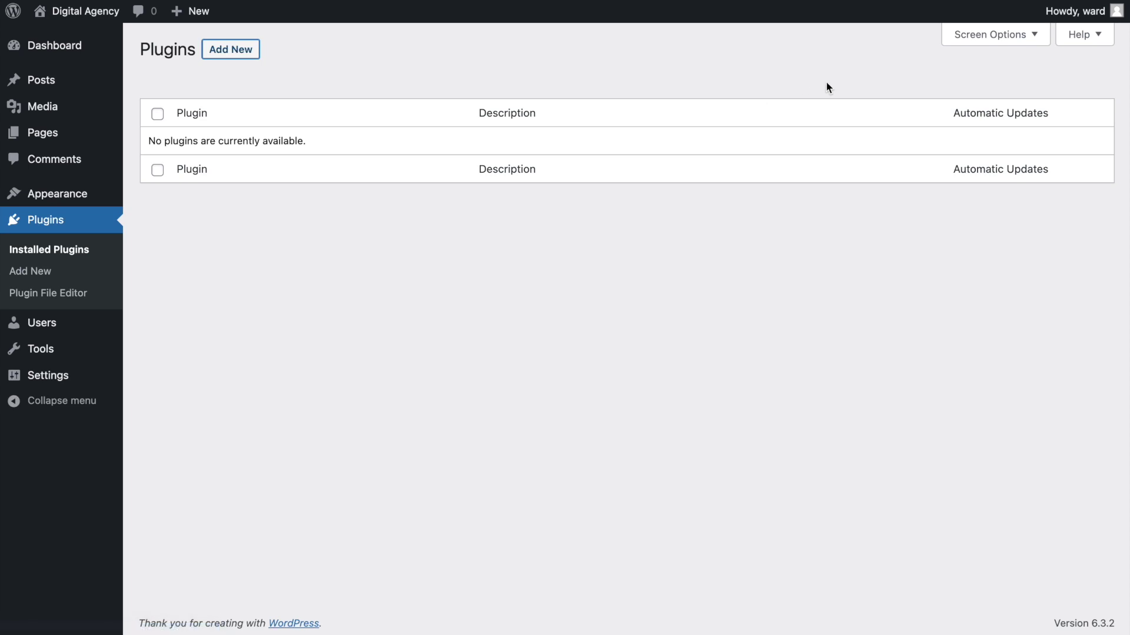
{"action": "left_click", "coordinate": [901, 94]}
{"action": "type", "text": "kadence block"}
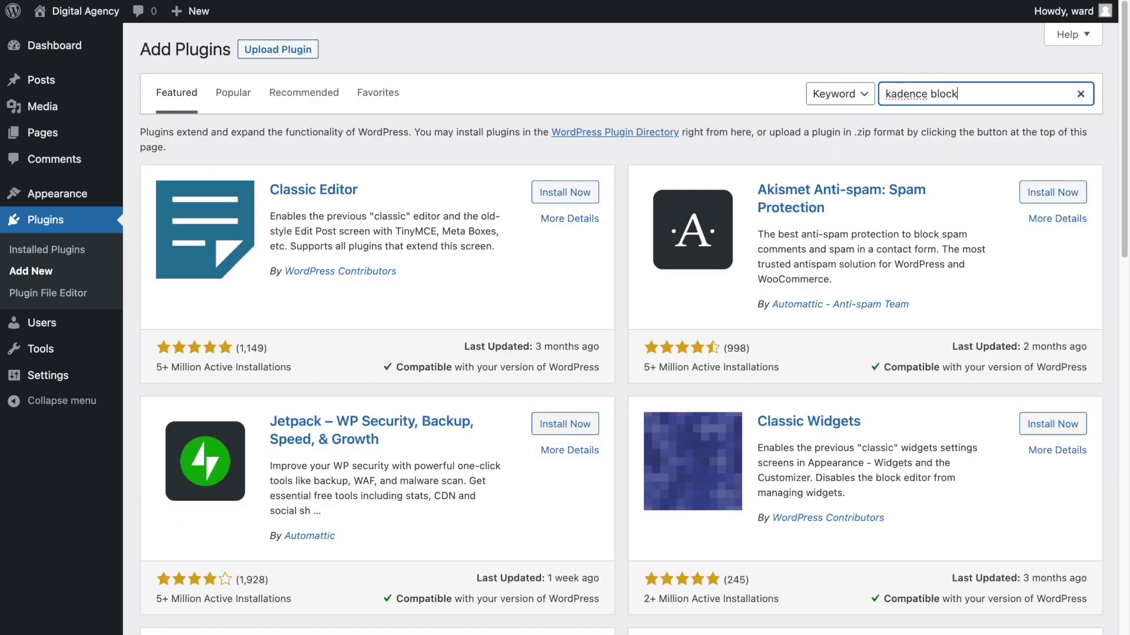
{"action": "key", "text": "Return"}
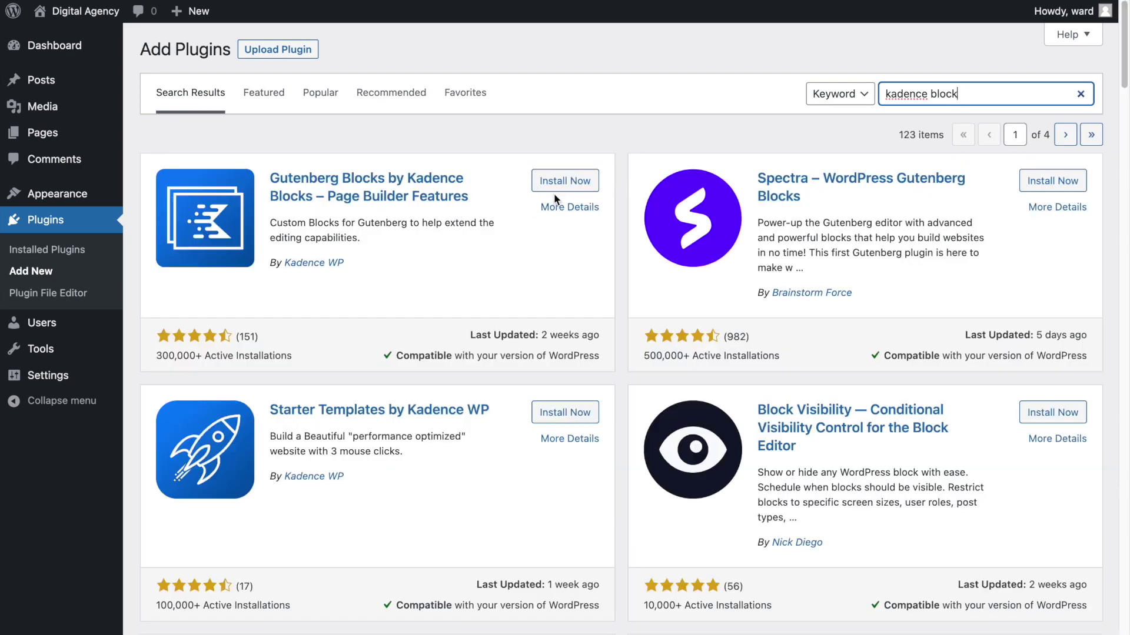
{"action": "left_click", "coordinate": [556, 183]}
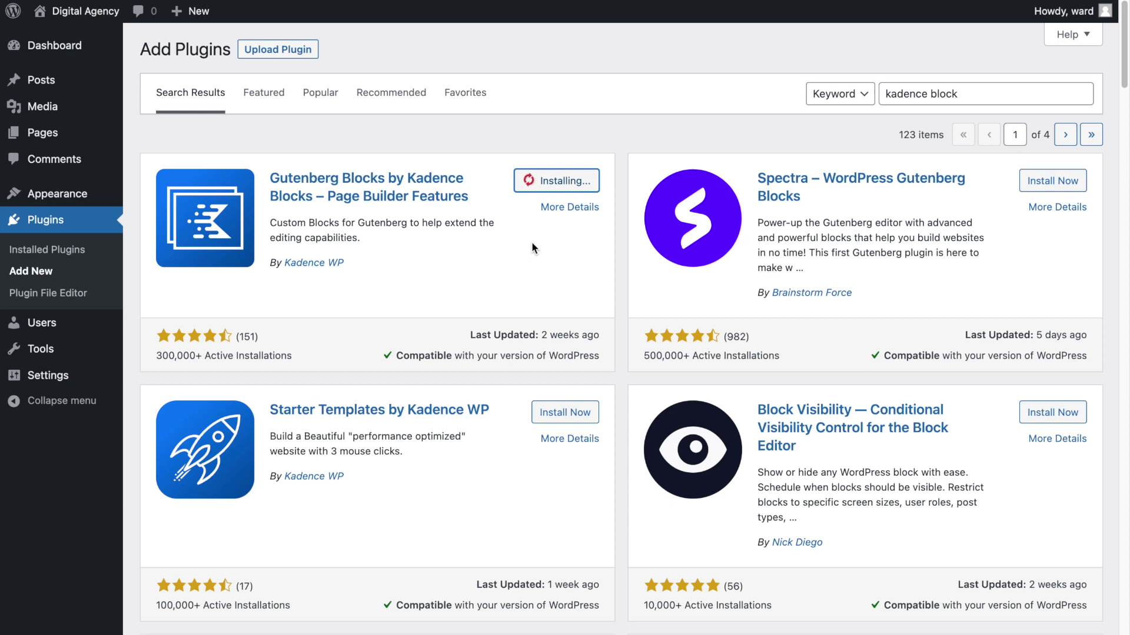
{"action": "left_click", "coordinate": [560, 183]}
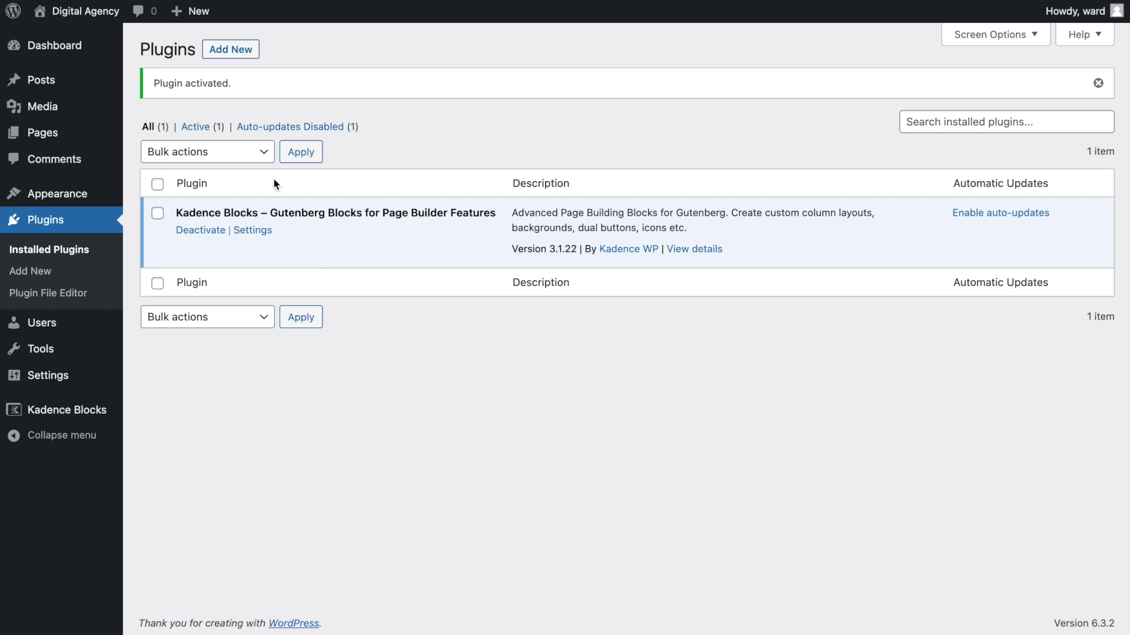
{"action": "left_click", "coordinate": [91, 16]}
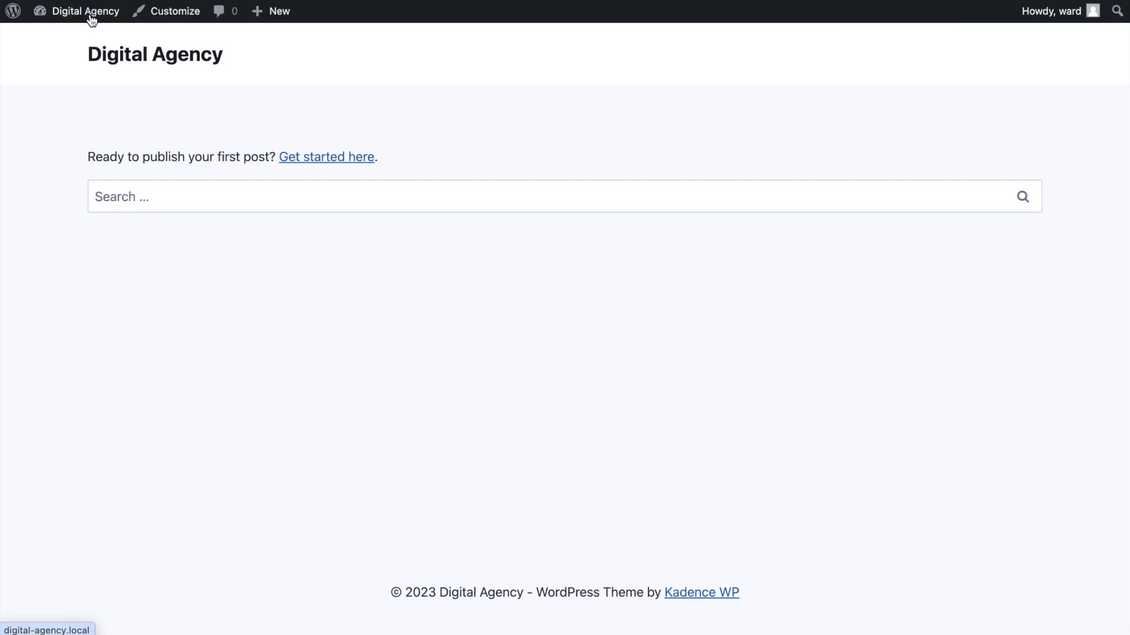
Open the Customizer's Colors & Fonts › Colors panel with the preset Global Palette list showing.
{"action": "left_click", "coordinate": [180, 16]}
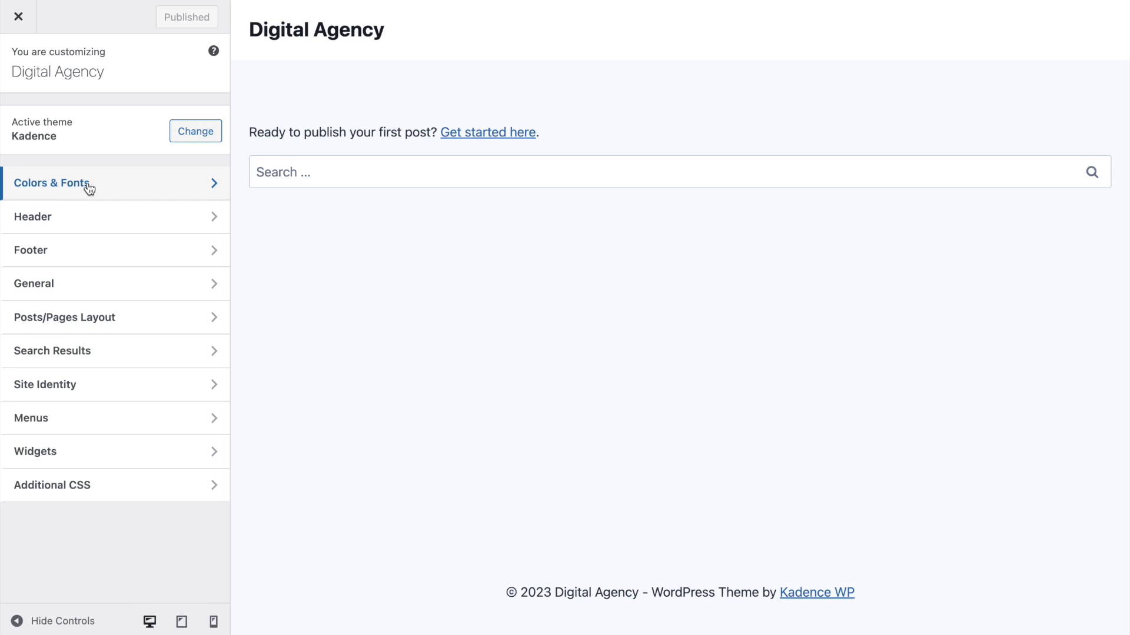
{"action": "left_click", "coordinate": [169, 190]}
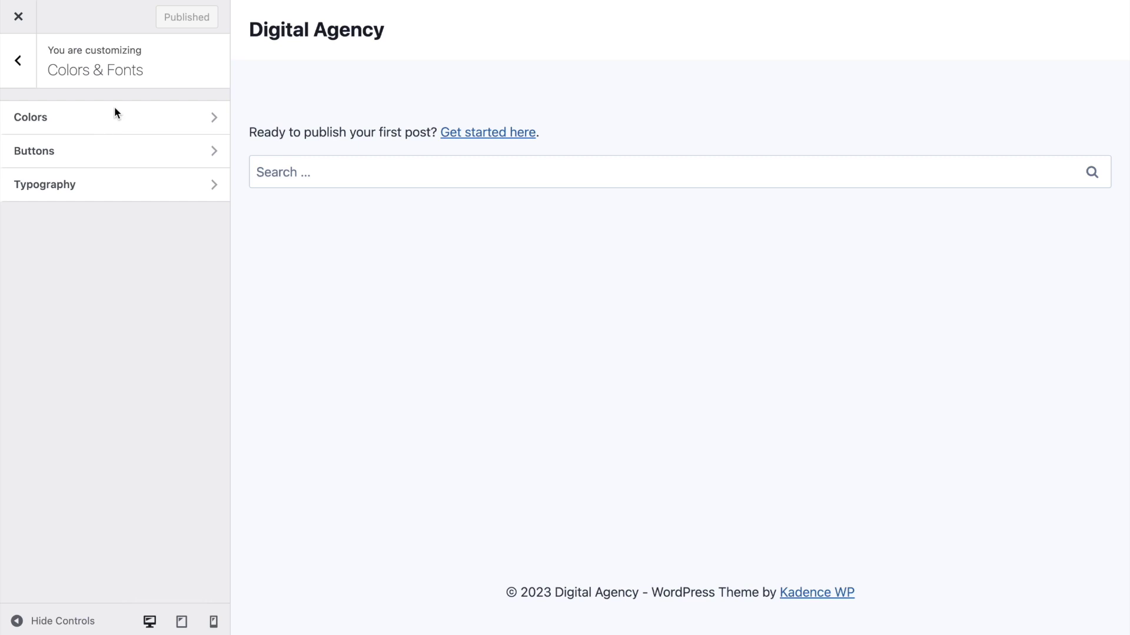
{"action": "left_click", "coordinate": [83, 120]}
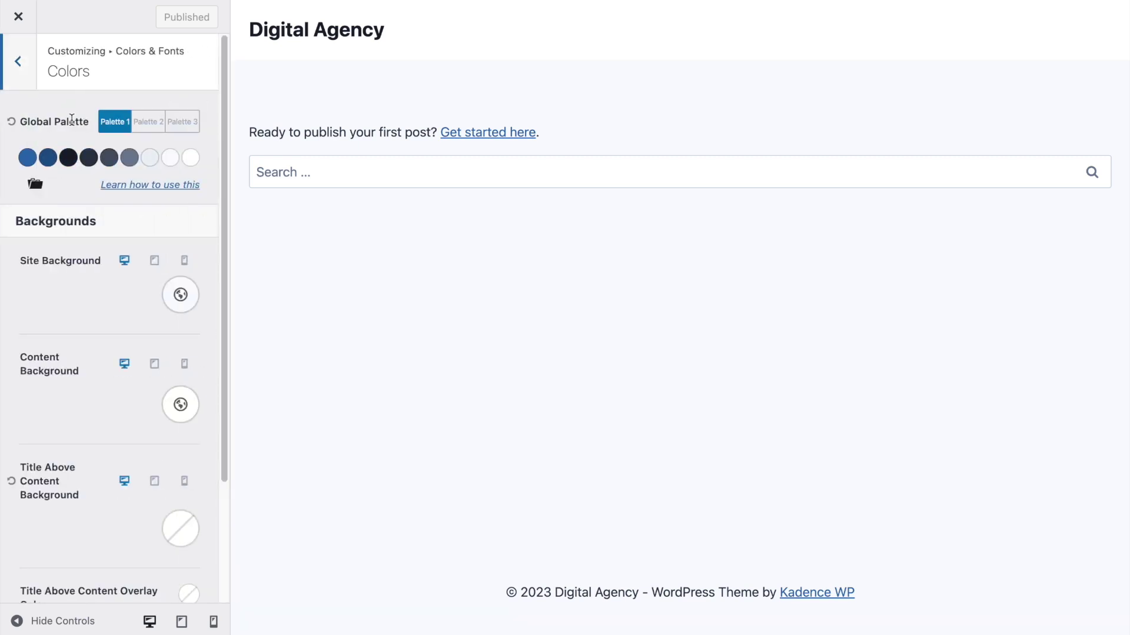
{"action": "left_click", "coordinate": [35, 183]}
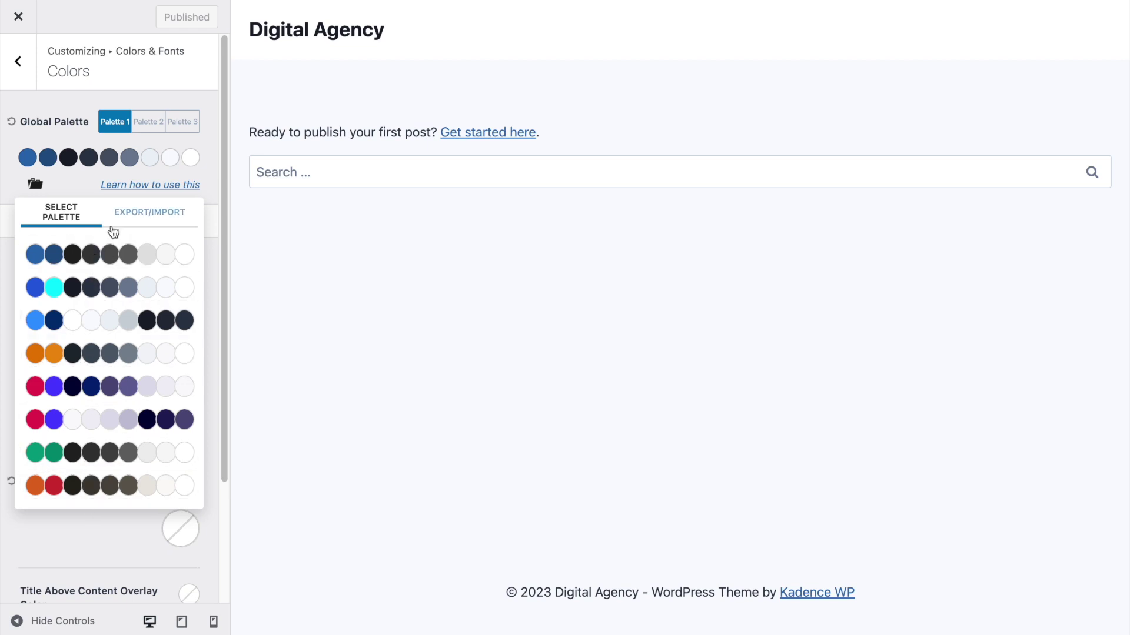
Adjust the last Global Palette colour and publish the teal-and-navy palette.
{"action": "left_click", "coordinate": [75, 188]}
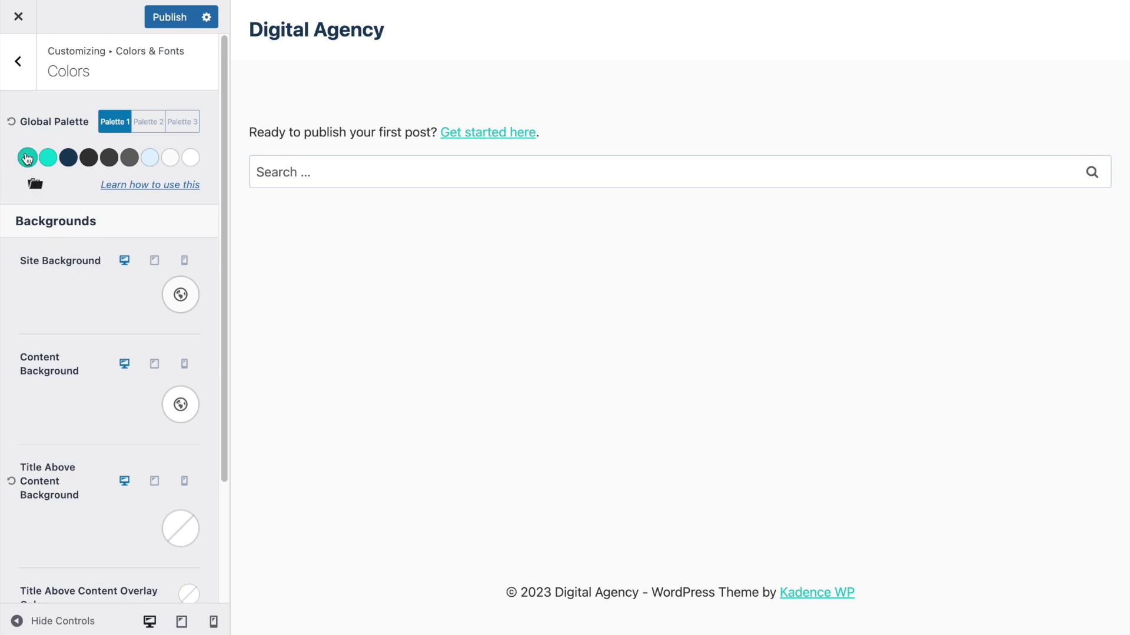
{"action": "left_click", "coordinate": [190, 158]}
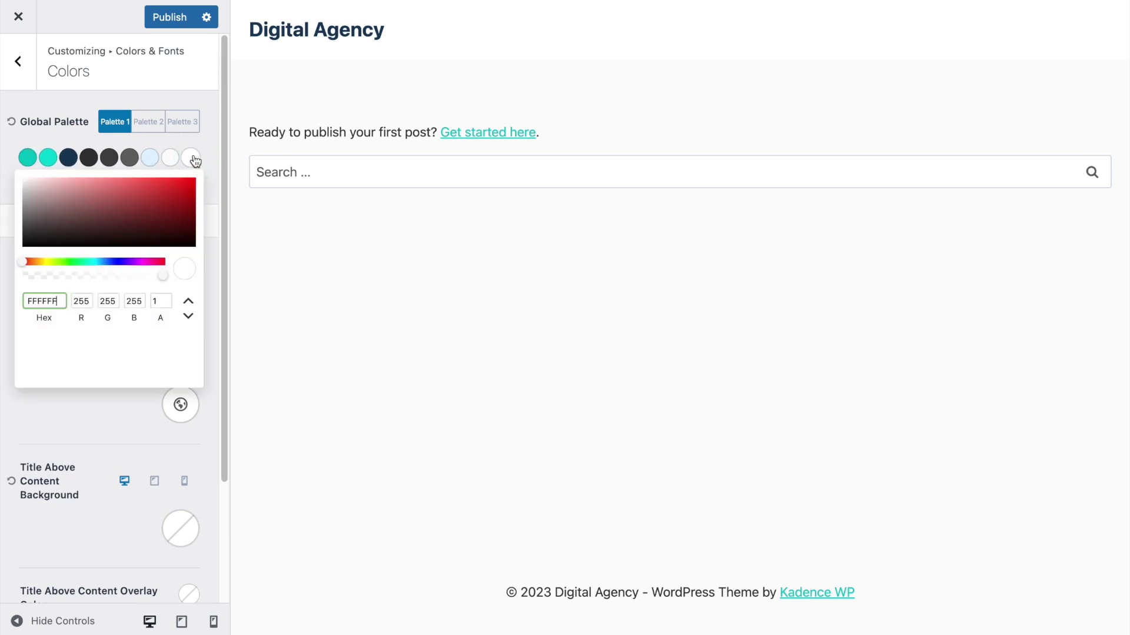
{"action": "left_click", "coordinate": [207, 154]}
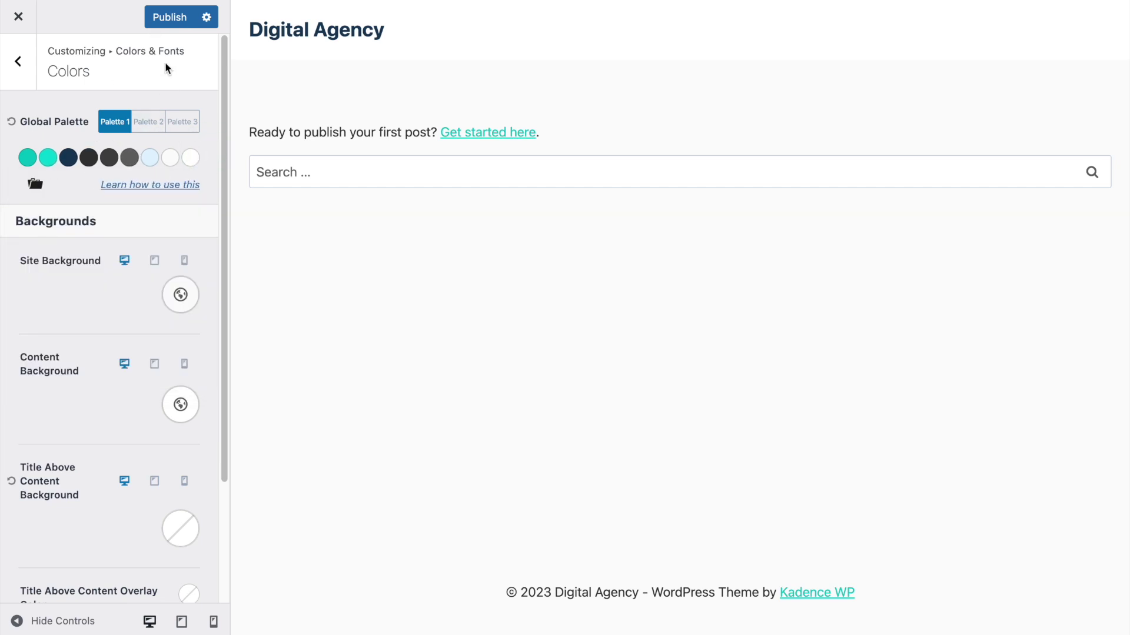
{"action": "left_click", "coordinate": [170, 18]}
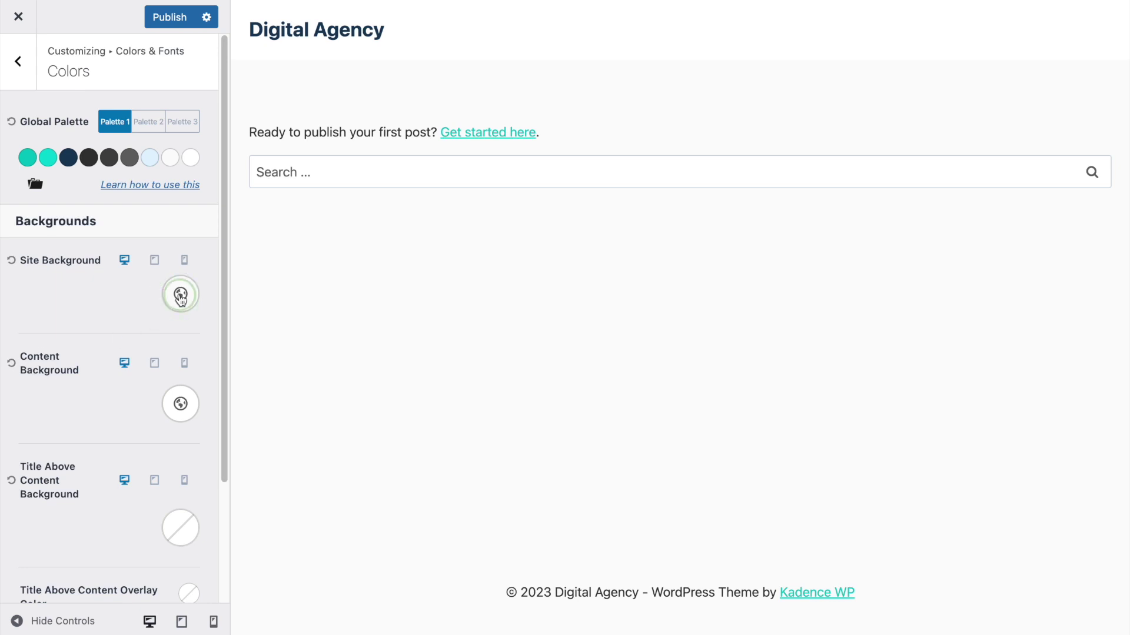
Set the site and content background colours, publish, and return to Colors & Fonts.
{"action": "left_click", "coordinate": [180, 295]}
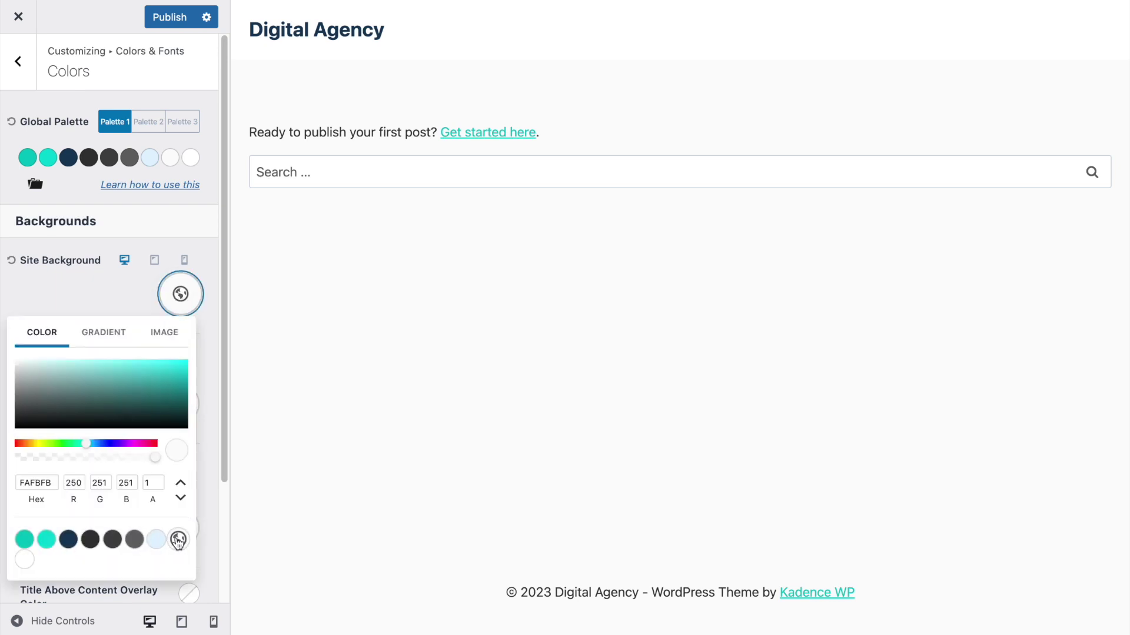
{"action": "left_click", "coordinate": [107, 292]}
{"action": "left_click", "coordinate": [180, 404]}
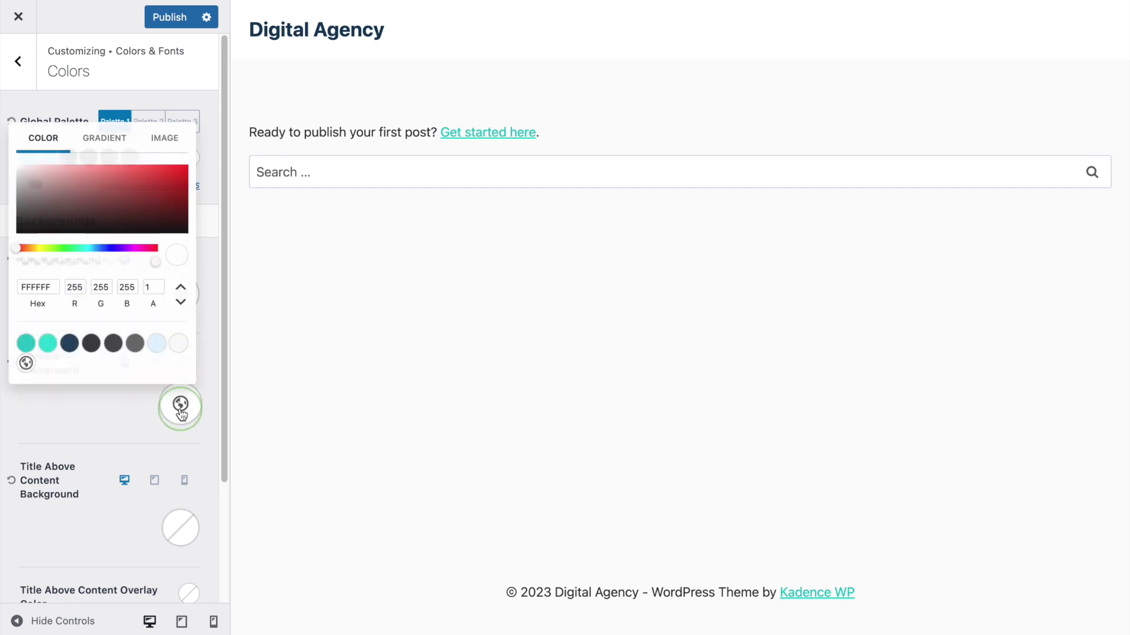
{"action": "left_click", "coordinate": [97, 412]}
{"action": "left_click", "coordinate": [169, 25]}
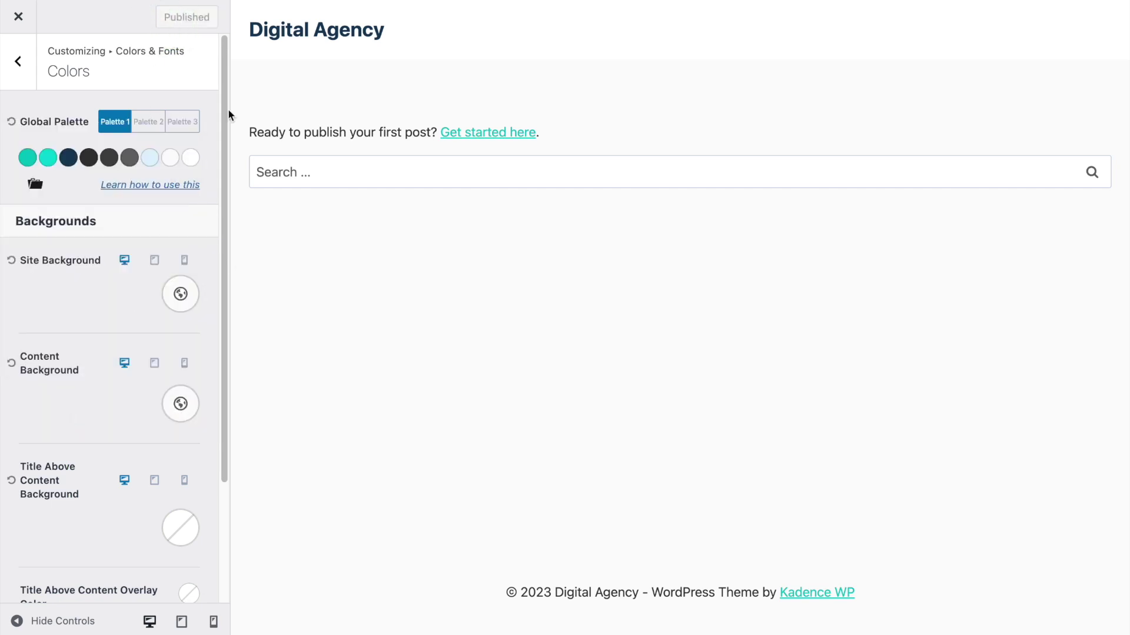
{"action": "scroll", "coordinate": [94, 277], "scroll_direction": "down", "scroll_amount": 3}
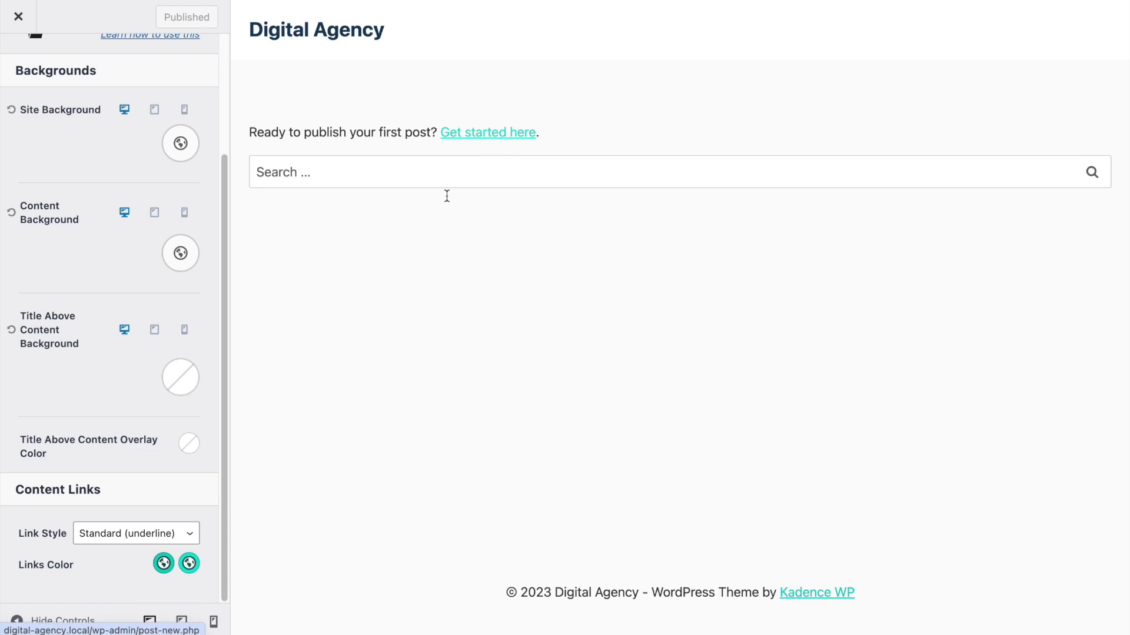
{"action": "scroll", "coordinate": [168, 461], "scroll_direction": "up", "scroll_amount": 3}
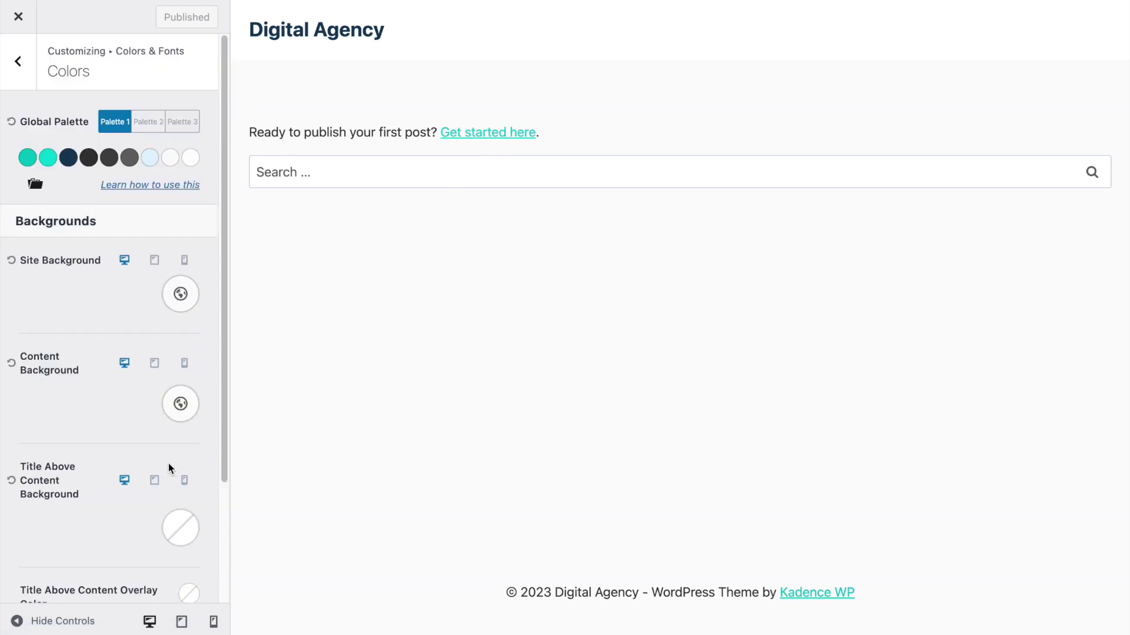
{"action": "left_click", "coordinate": [17, 65]}
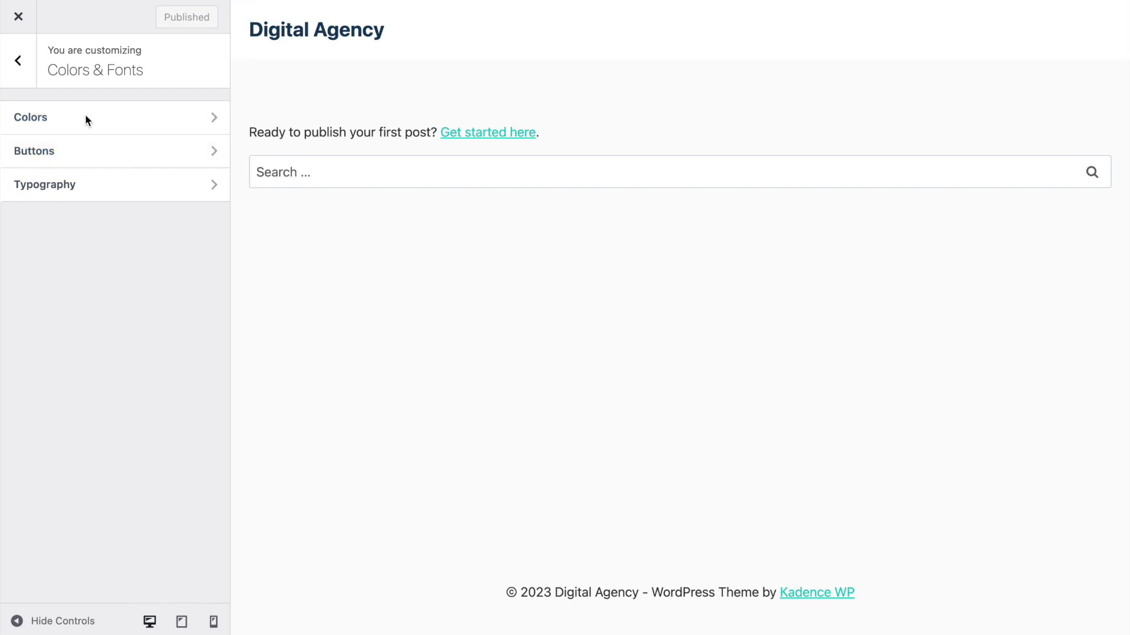
In Buttons settings, check the text colours and set Border Radius to 40 px.
{"action": "left_click", "coordinate": [59, 149]}
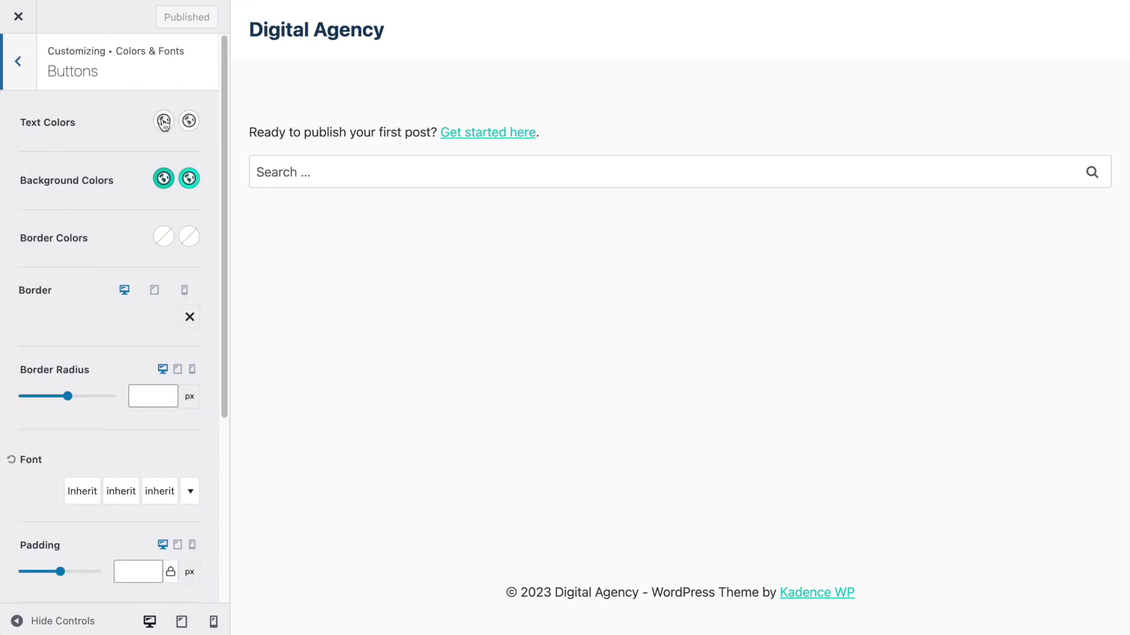
{"action": "left_click", "coordinate": [165, 125]}
{"action": "left_click", "coordinate": [189, 122]}
{"action": "left_click", "coordinate": [140, 120]}
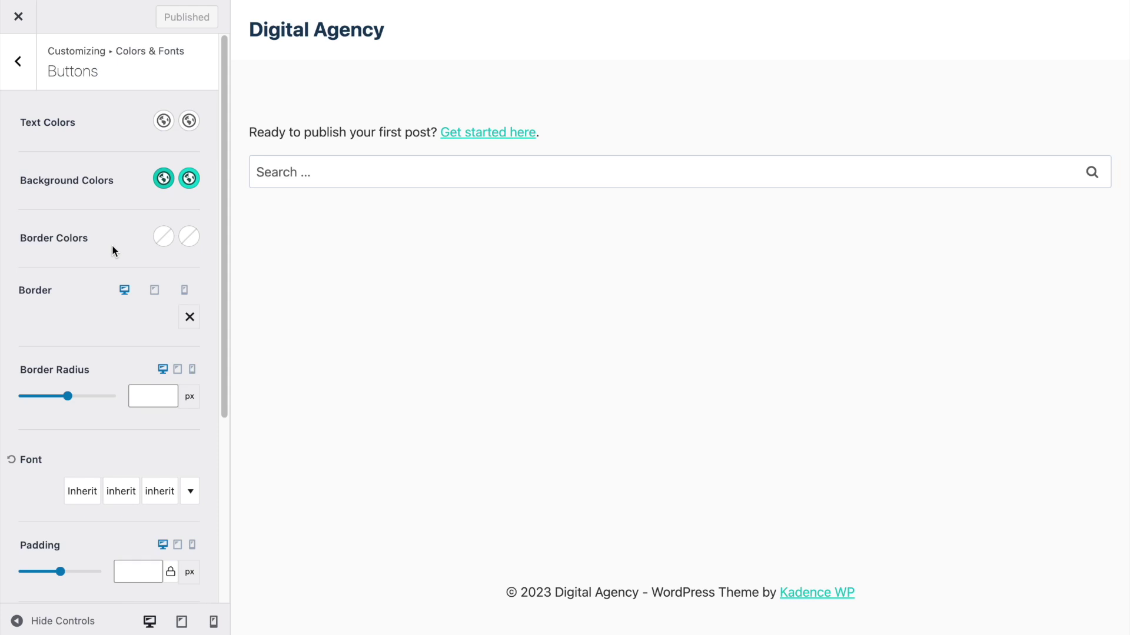
{"action": "scroll", "coordinate": [112, 246], "scroll_direction": "down", "scroll_amount": 2}
{"action": "scroll", "coordinate": [111, 244], "scroll_direction": "down", "scroll_amount": 1}
{"action": "scroll", "coordinate": [139, 256], "scroll_direction": "down", "scroll_amount": 2}
{"action": "left_click", "coordinate": [145, 239]}
{"action": "type", "text": "40"}
{"action": "left_click", "coordinate": [63, 272]}
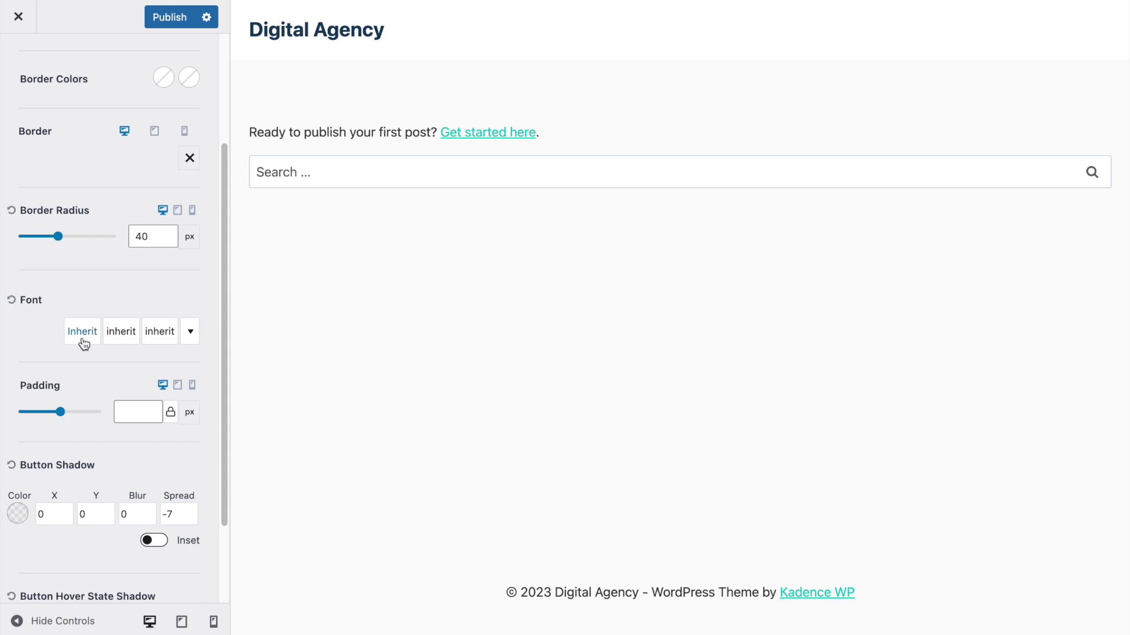
Unlink button padding, set it to 8/40/8/40 px, and publish.
{"action": "scroll", "coordinate": [83, 356], "scroll_direction": "down", "scroll_amount": 2}
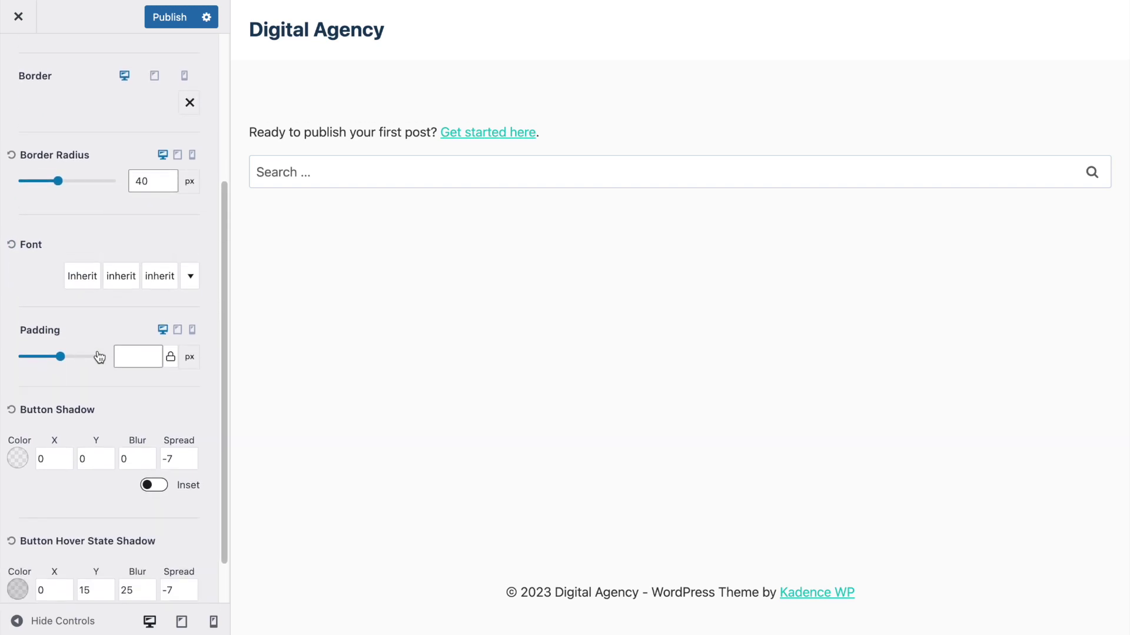
{"action": "left_click", "coordinate": [170, 359]}
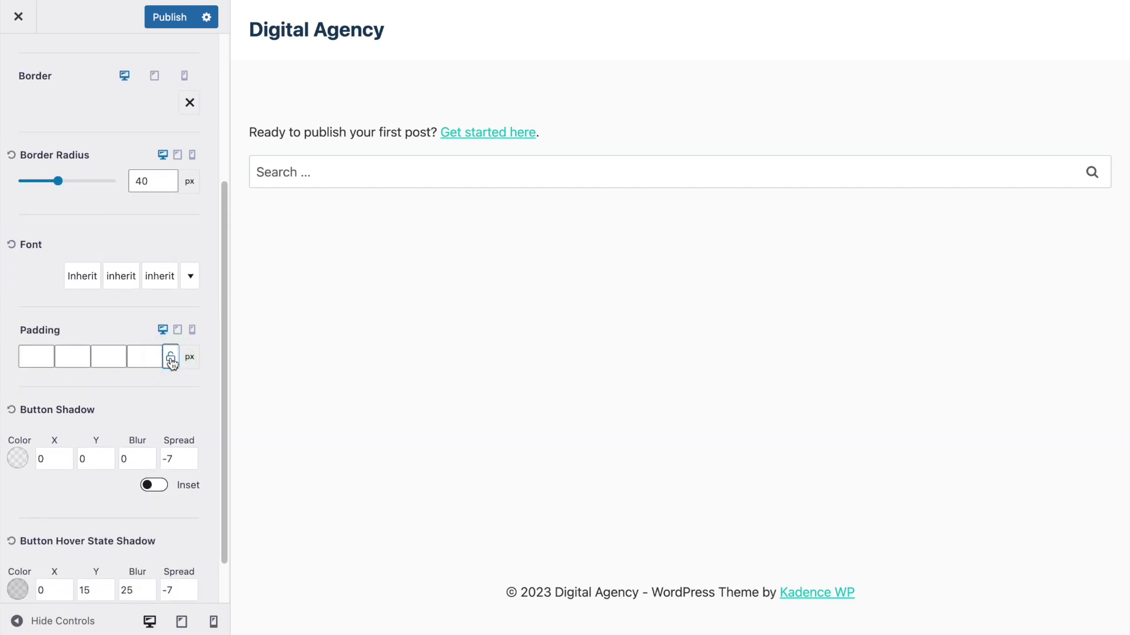
{"action": "left_click", "coordinate": [35, 362]}
{"action": "type", "text": "8"}
{"action": "left_click", "coordinate": [71, 358]}
{"action": "type", "text": "40"}
{"action": "left_click", "coordinate": [97, 360]}
{"action": "left_click", "coordinate": [139, 365]}
{"action": "scroll", "coordinate": [110, 339], "scroll_direction": "up", "scroll_amount": 5}
{"action": "left_click", "coordinate": [163, 24]}
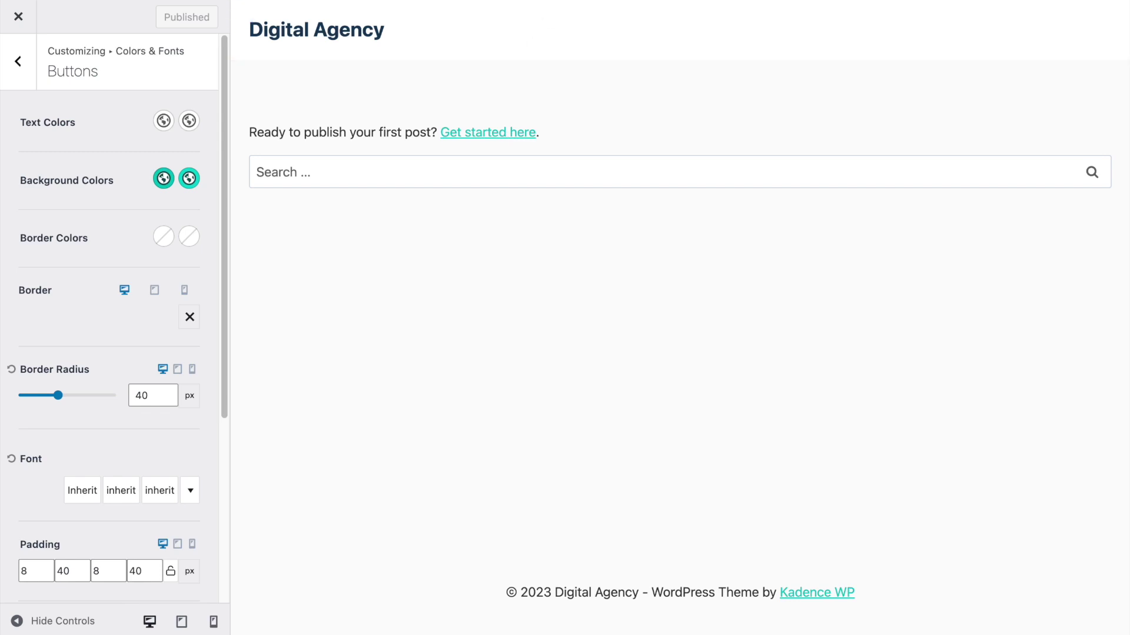
{"action": "left_click", "coordinate": [17, 61]}
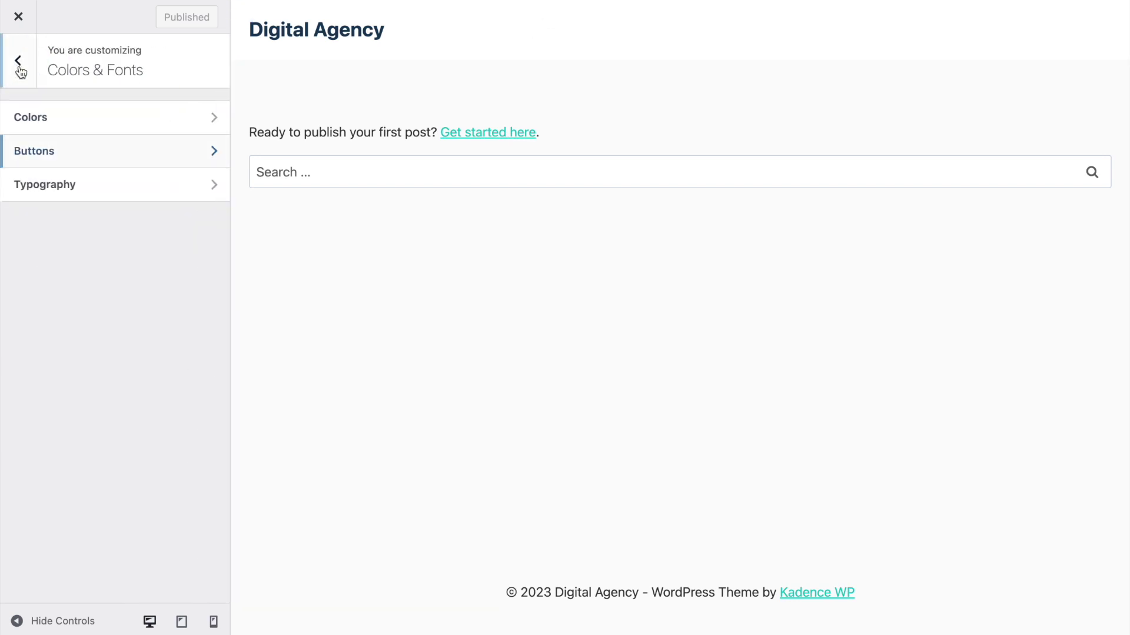
Set the base font to Sofia Sans Semi Condensed at 16 px.
{"action": "left_click", "coordinate": [65, 199]}
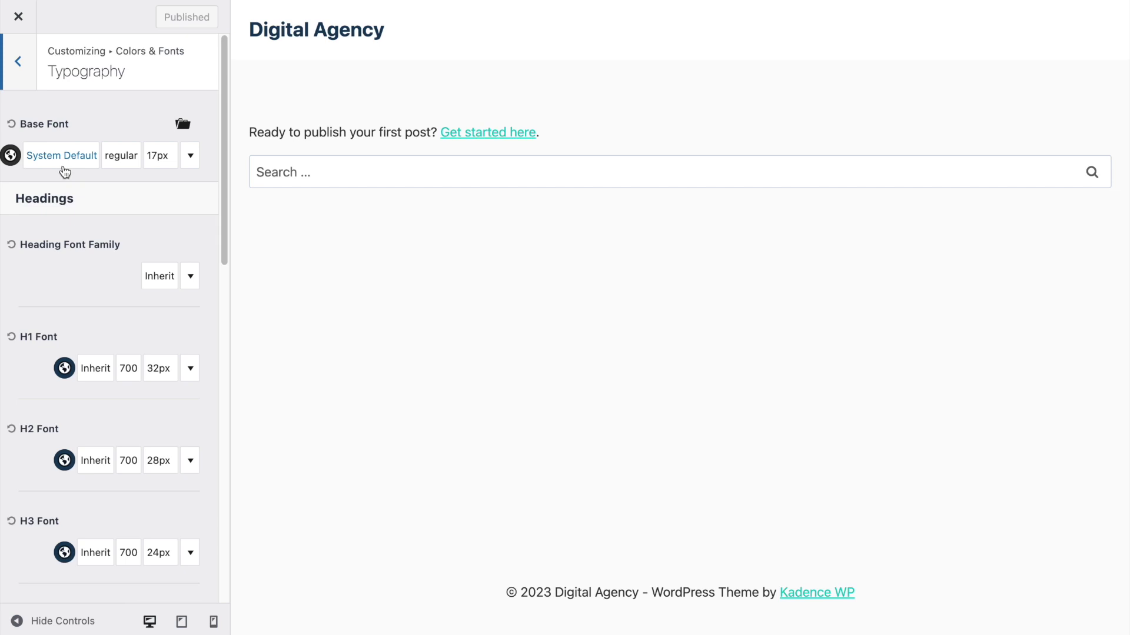
{"action": "left_click", "coordinate": [64, 157]}
{"action": "left_click", "coordinate": [83, 221]}
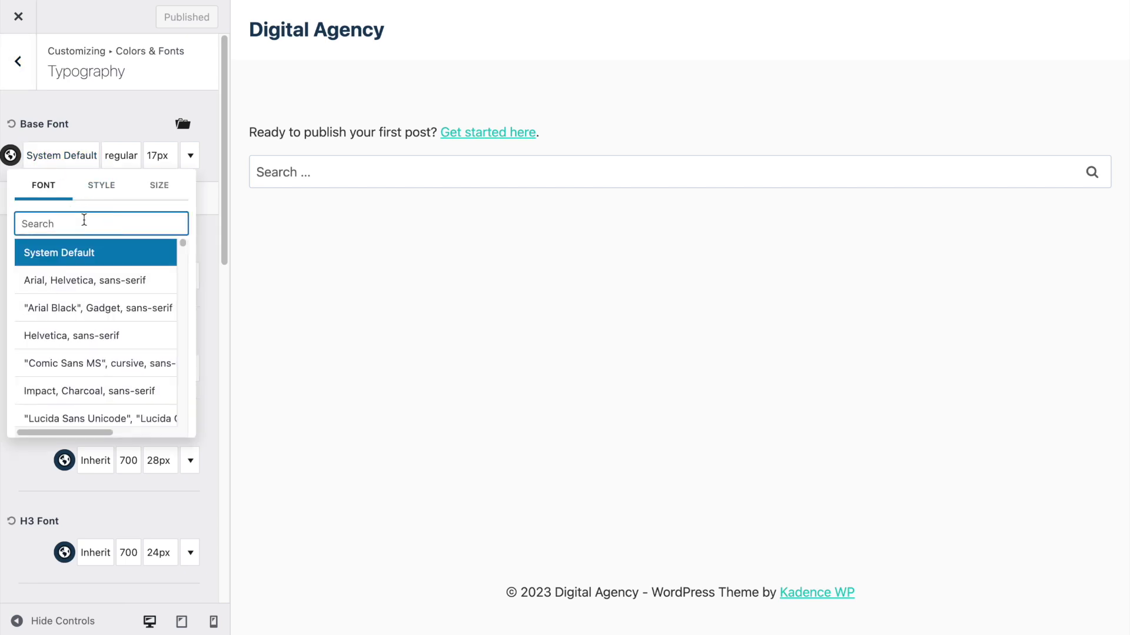
{"action": "type", "text": "sofia sans"}
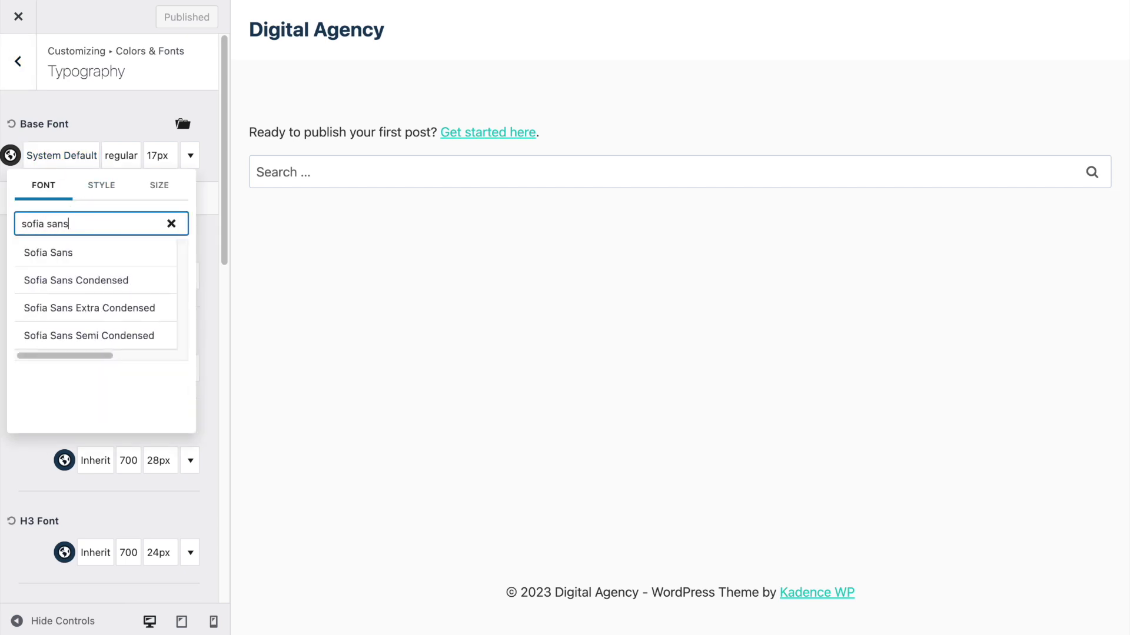
{"action": "left_click", "coordinate": [92, 334]}
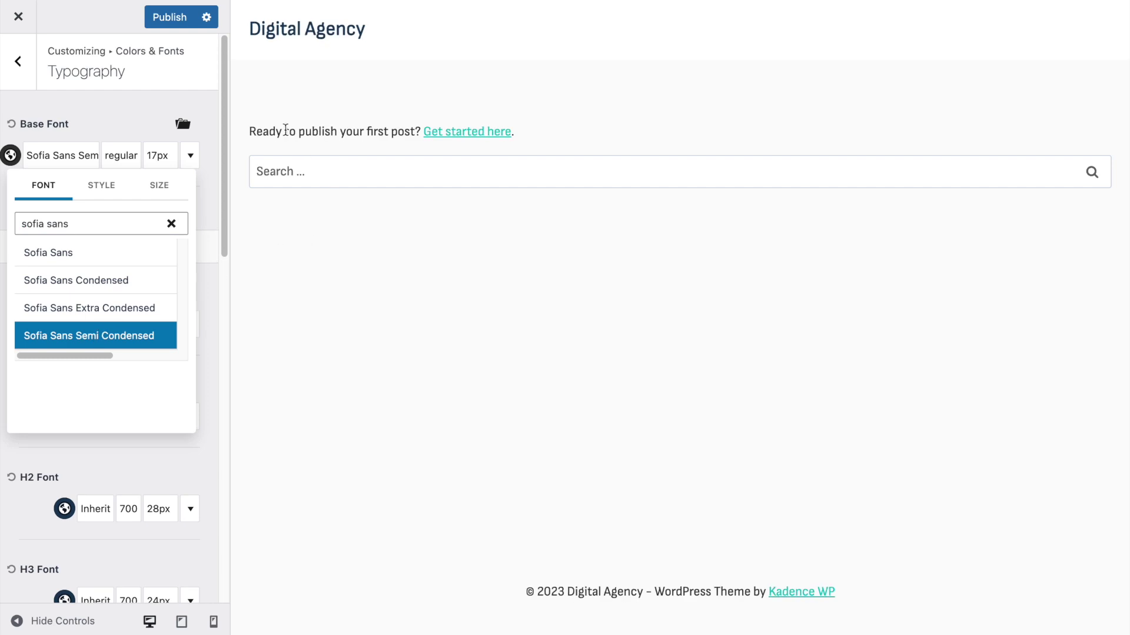
{"action": "left_click", "coordinate": [91, 106]}
{"action": "left_click", "coordinate": [157, 155]}
{"action": "left_click", "coordinate": [100, 257]}
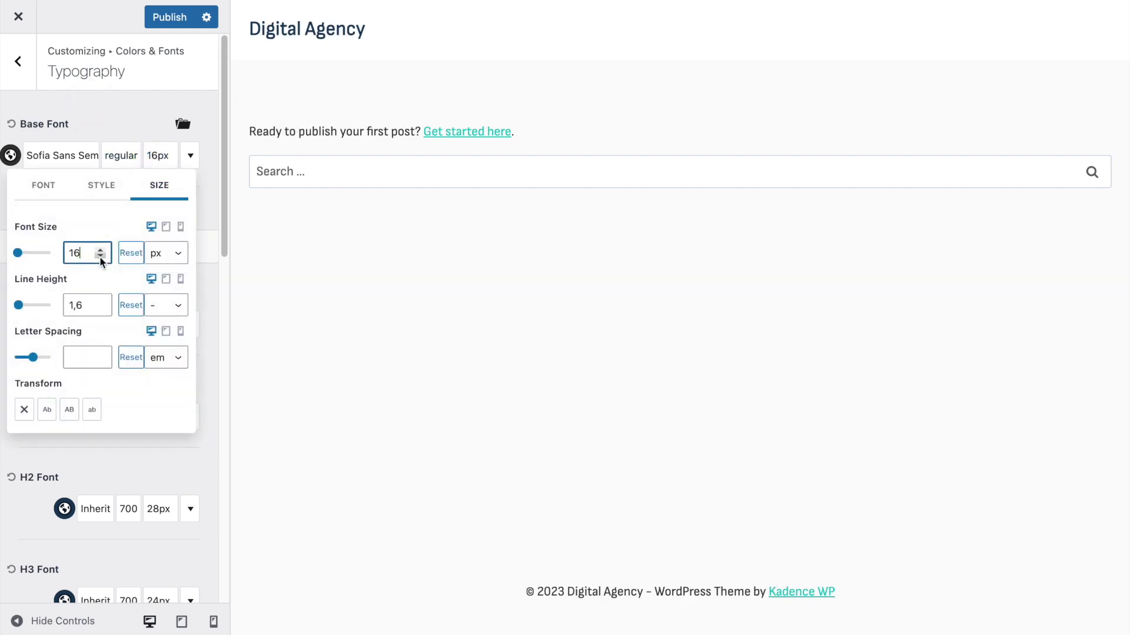
{"action": "left_click", "coordinate": [126, 104]}
Set the heading font to Sofia Sans Semi Condensed and publish.
{"action": "scroll", "coordinate": [81, 272], "scroll_direction": "down", "scroll_amount": 1}
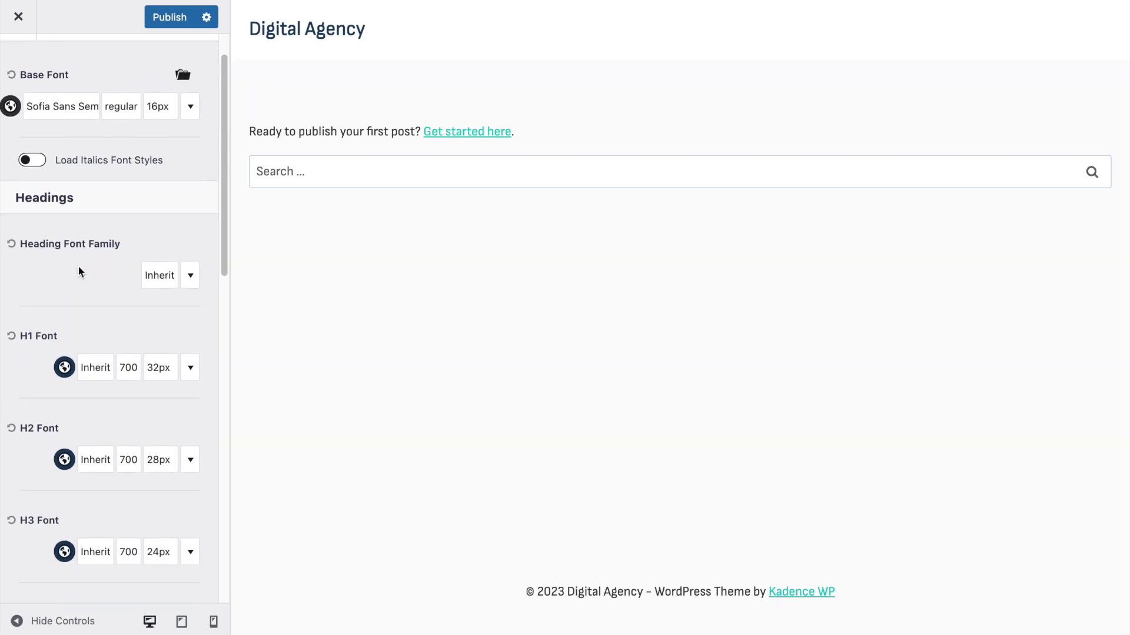
{"action": "left_click", "coordinate": [158, 276]}
{"action": "type", "text": "s"}
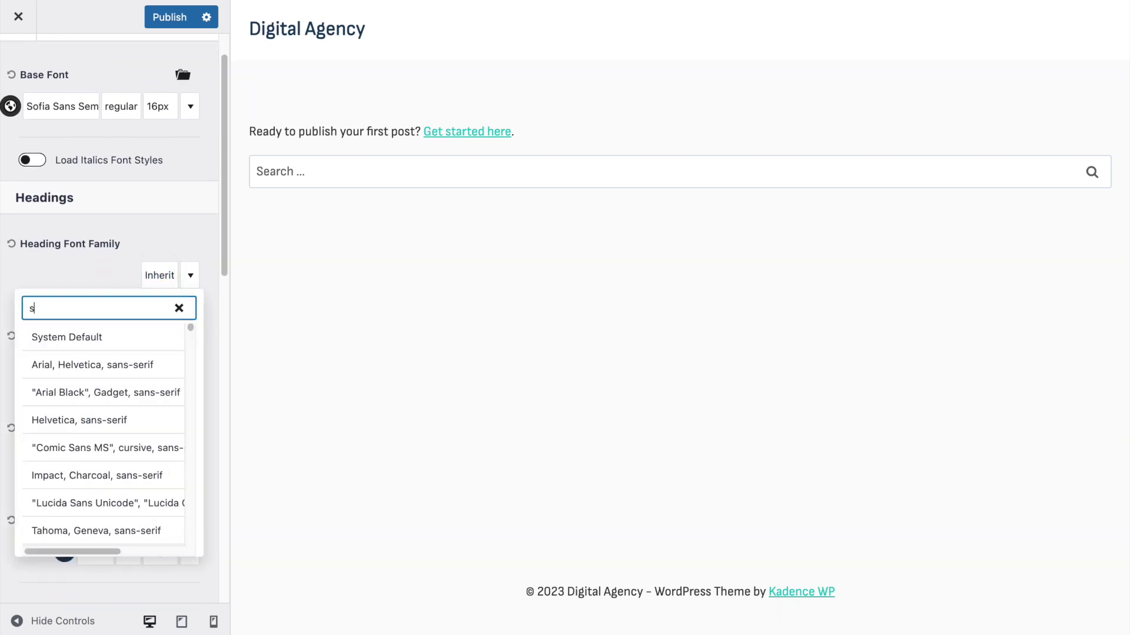
{"action": "type", "text": "ofia san"}
{"action": "left_click", "coordinate": [126, 420]}
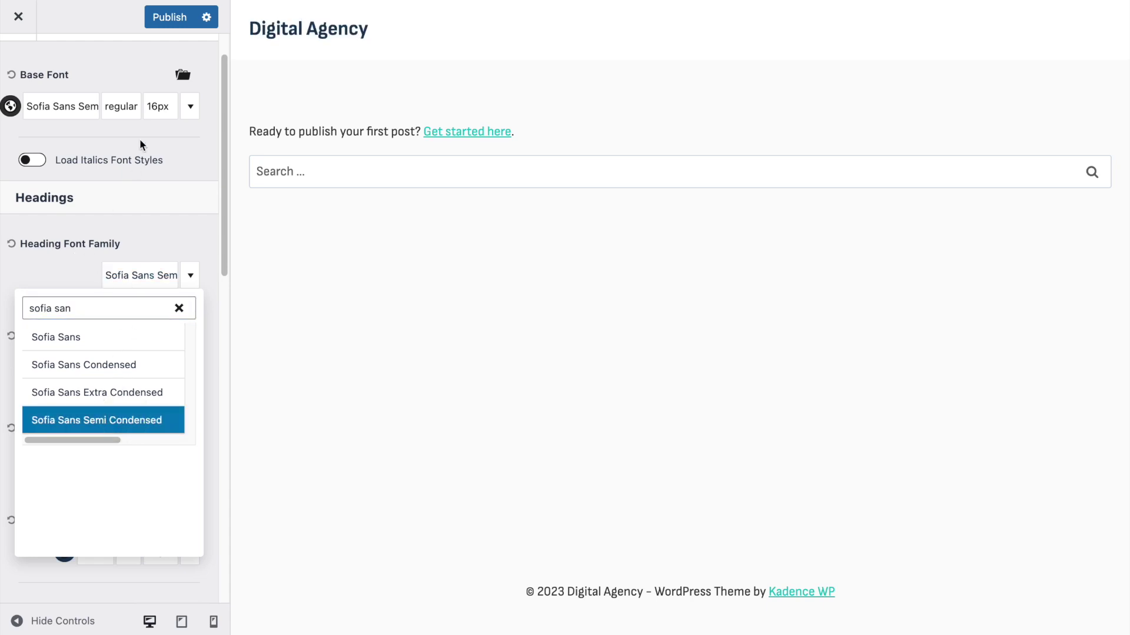
{"action": "left_click", "coordinate": [149, 224]}
{"action": "left_click", "coordinate": [174, 18]}
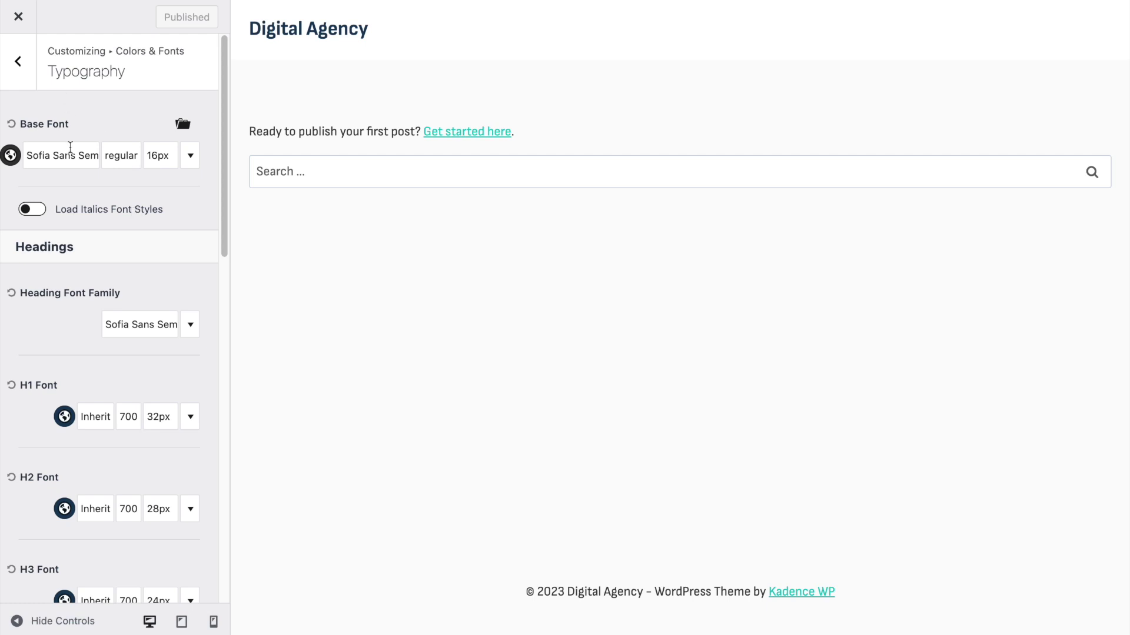
Make body text navy from the palette, publish, and check the H1 colour.
{"action": "left_click", "coordinate": [11, 156]}
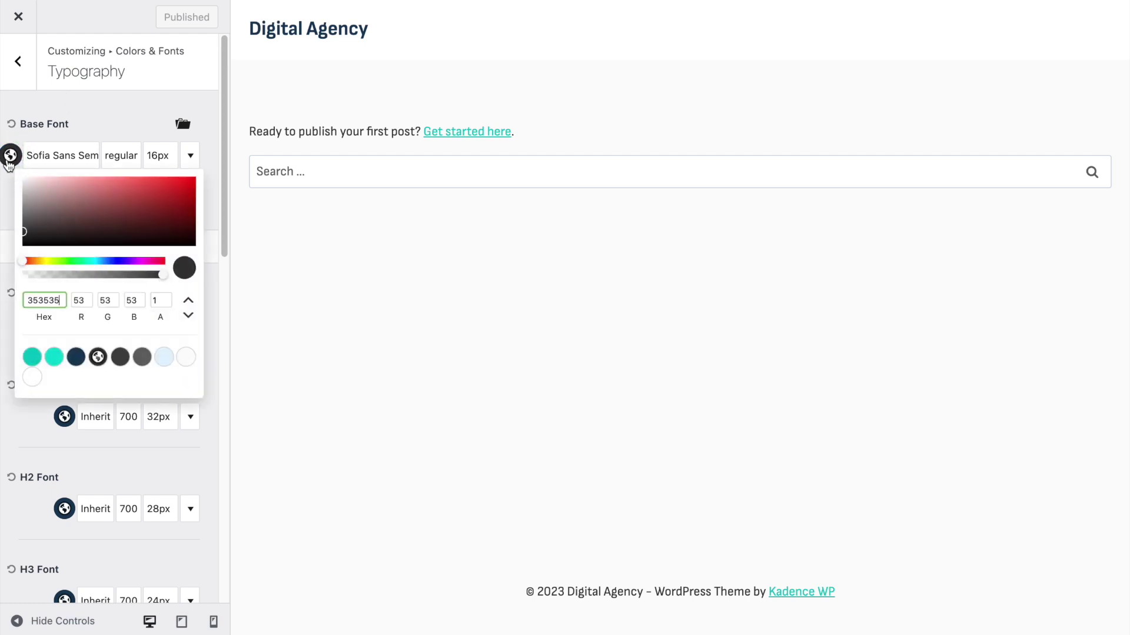
{"action": "left_click", "coordinate": [77, 357]}
{"action": "left_click", "coordinate": [170, 18]}
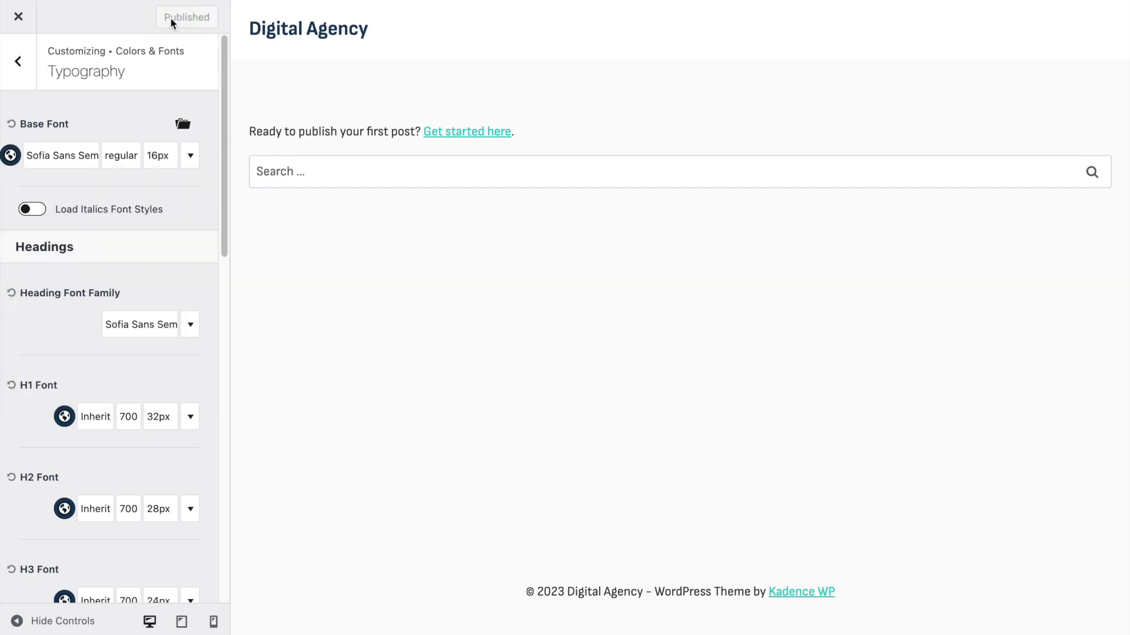
{"action": "left_click", "coordinate": [65, 412]}
{"action": "left_click", "coordinate": [97, 126]}
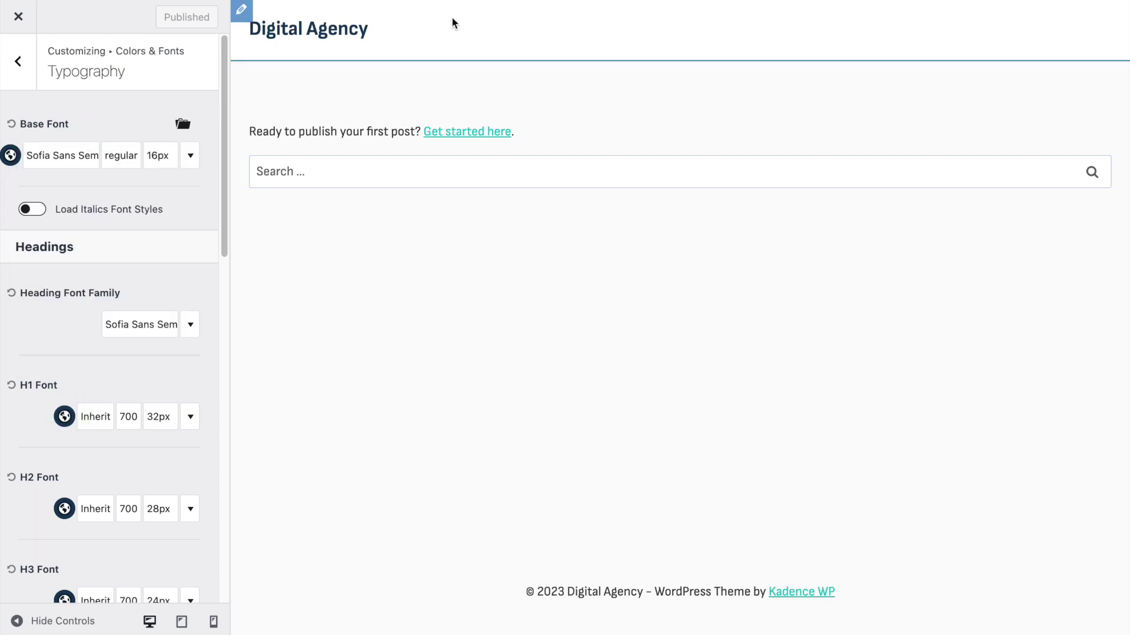
Go back to the main Customizer sections and open General › Layout.
{"action": "left_click", "coordinate": [19, 63]}
{"action": "left_click", "coordinate": [23, 71]}
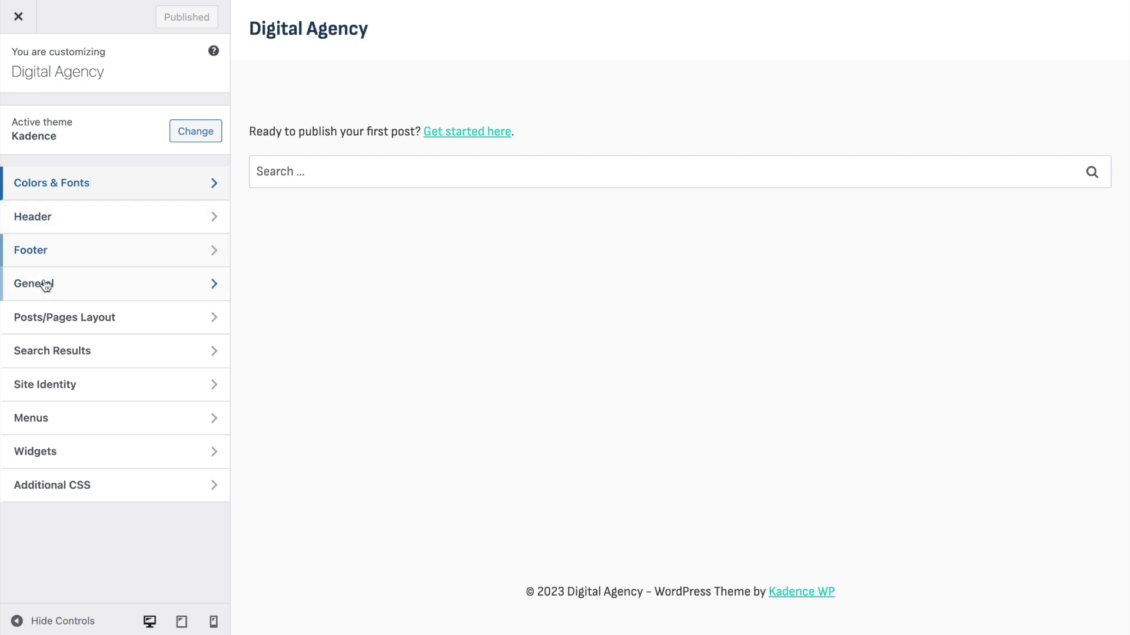
{"action": "left_click", "coordinate": [43, 284]}
{"action": "left_click", "coordinate": [45, 117]}
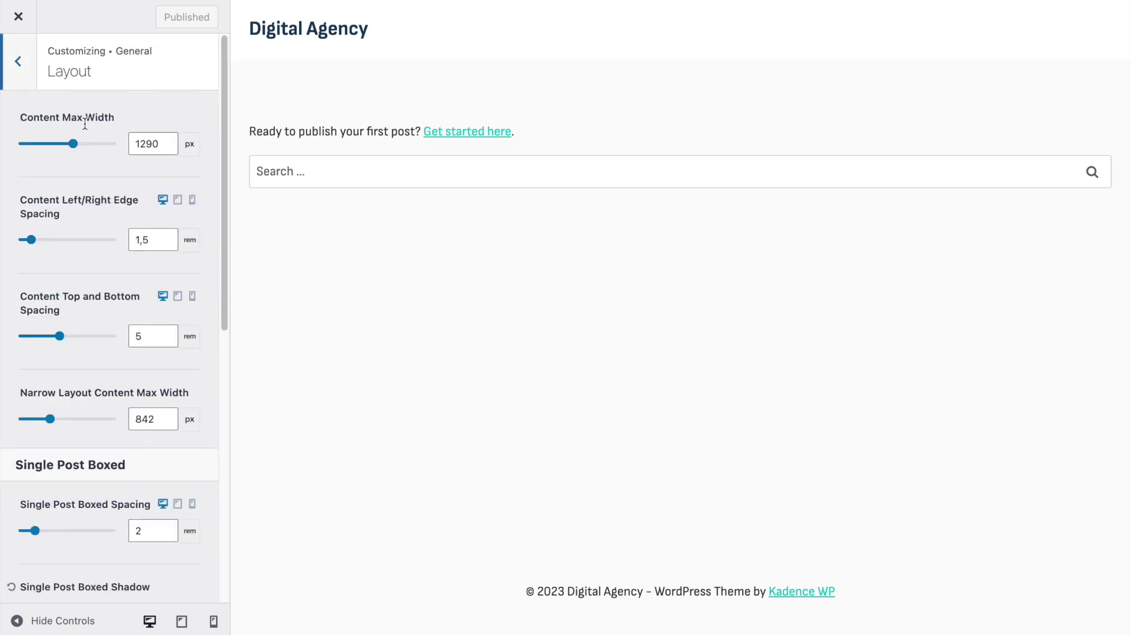
Set Content Max Width to 1300 and leave the tablet edge spacing empty.
{"action": "left_click_drag", "start_coordinate": [140, 143], "coordinate": [196, 145]}
{"action": "type", "text": "300"}
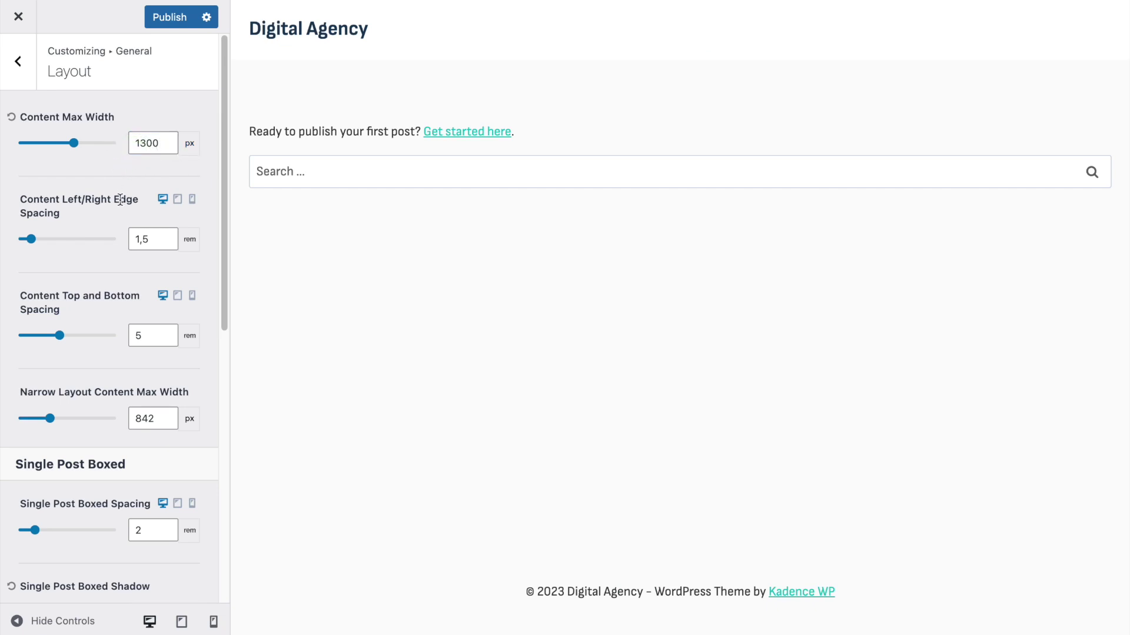
{"action": "left_click", "coordinate": [177, 198]}
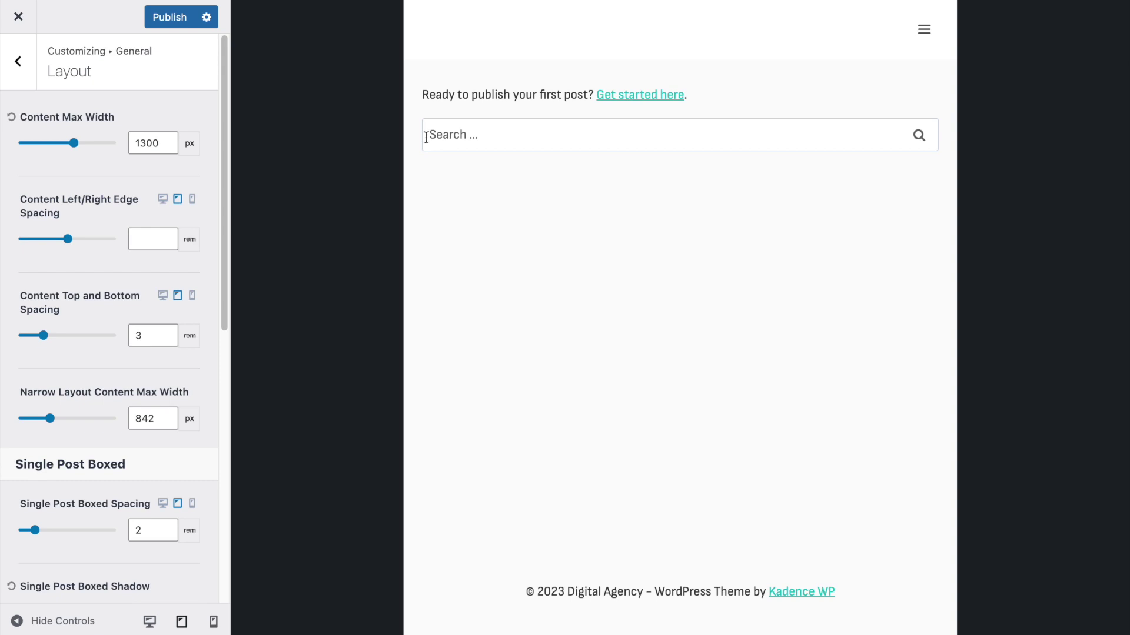
{"action": "left_click", "coordinate": [162, 198]}
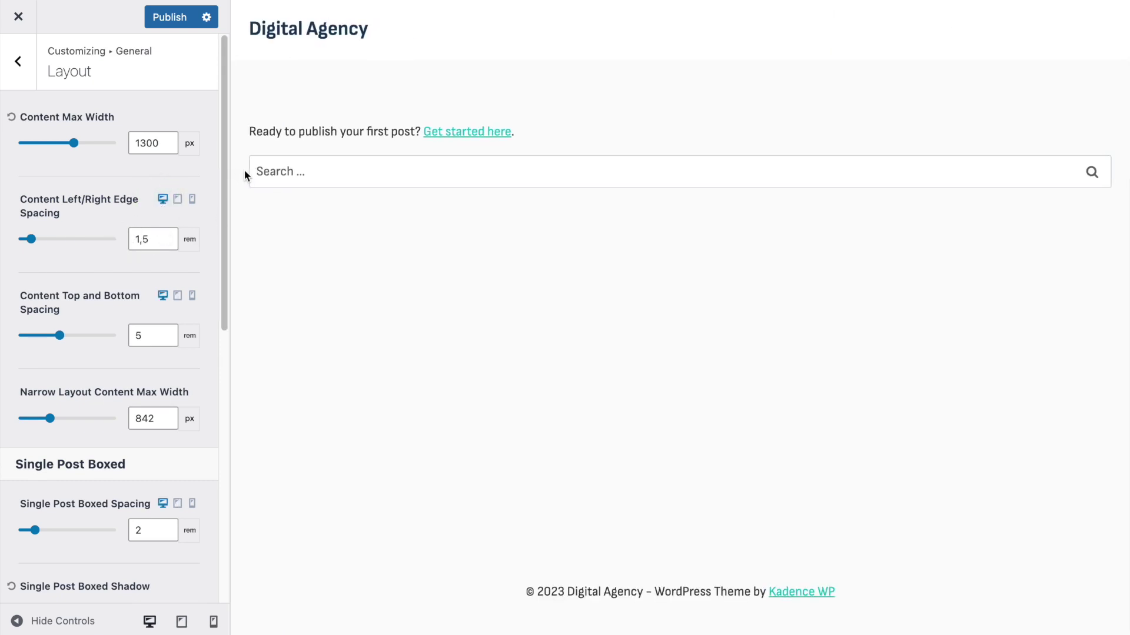
{"action": "left_click", "coordinate": [177, 199]}
{"action": "left_click", "coordinate": [145, 230]}
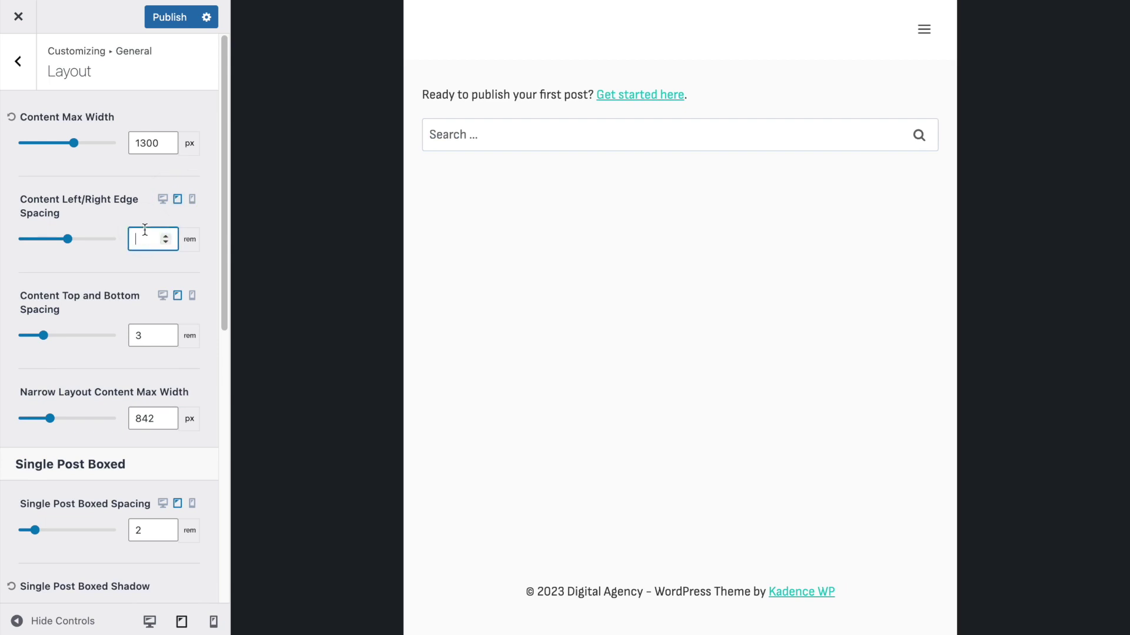
{"action": "type", "text": "2"}
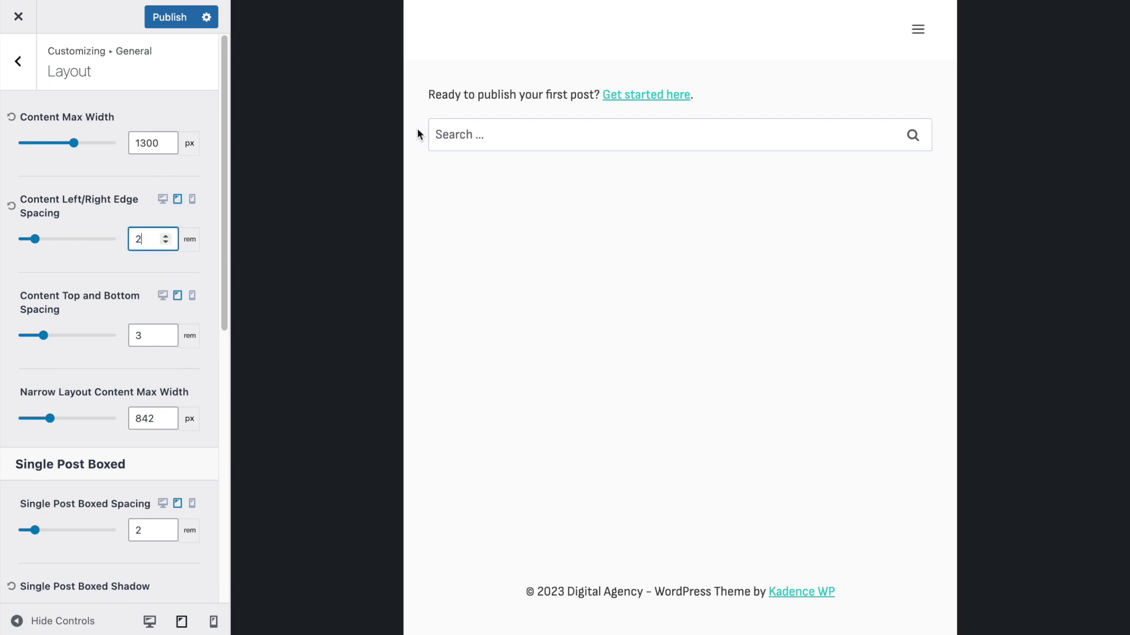
{"action": "key", "text": "BackSpace"}
{"action": "type", "text": "1"}
{"action": "key", "text": "BackSpace"}
{"action": "left_click", "coordinate": [136, 190]}
Set mobile left/right edge spacing to 1 rem and publish the layout.
{"action": "left_click", "coordinate": [163, 200]}
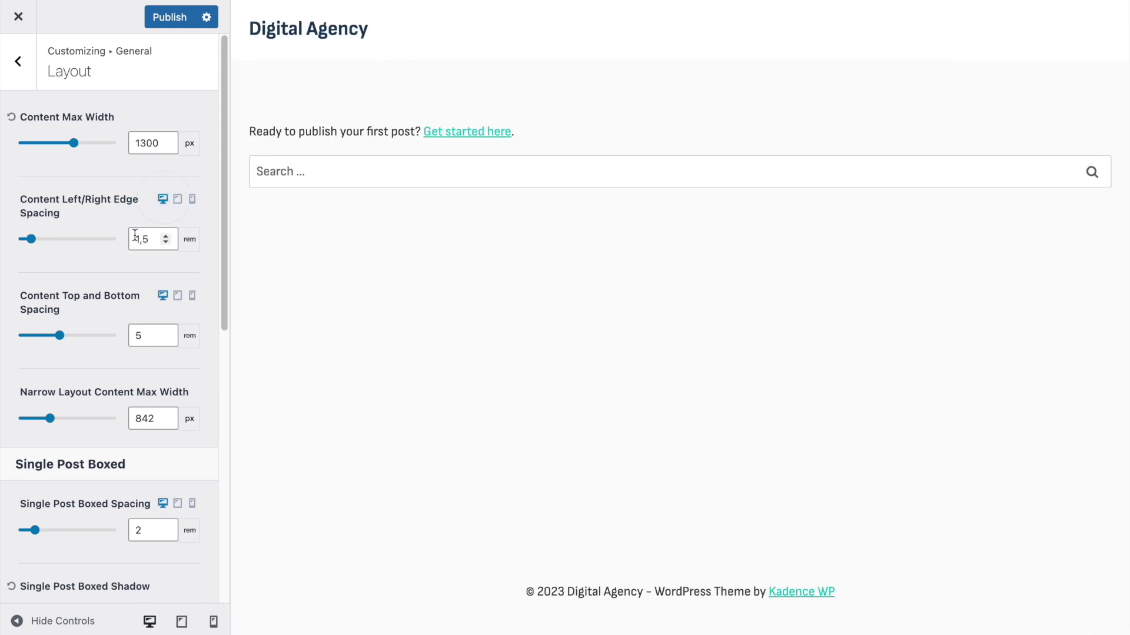
{"action": "left_click", "coordinate": [178, 199]}
{"action": "left_click", "coordinate": [193, 200]}
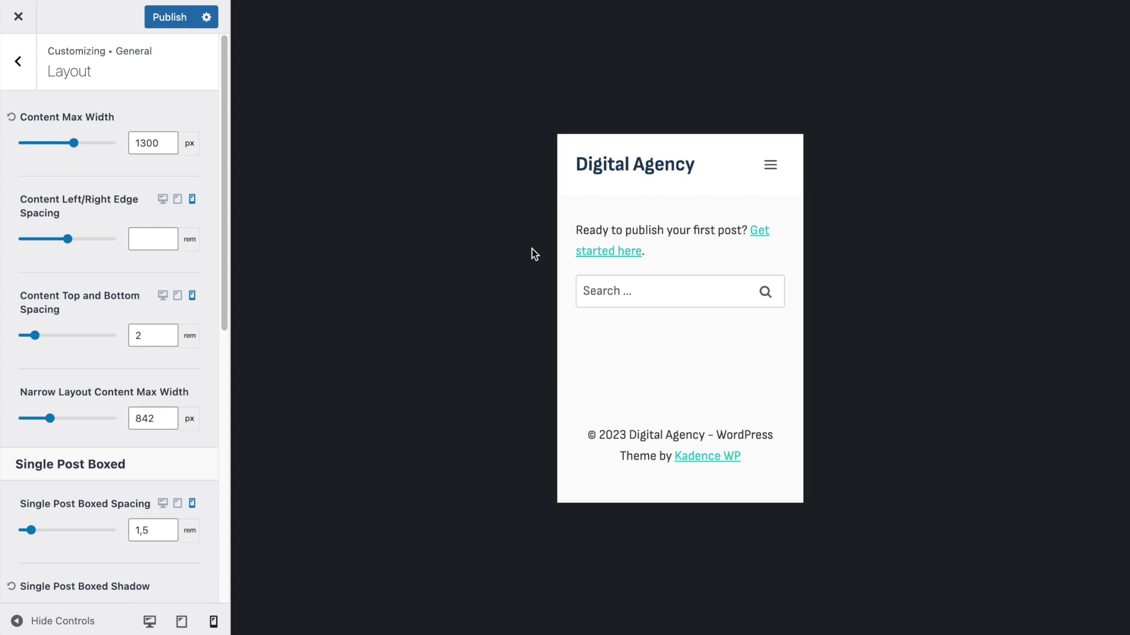
{"action": "left_click", "coordinate": [145, 239]}
{"action": "type", "text": "1"}
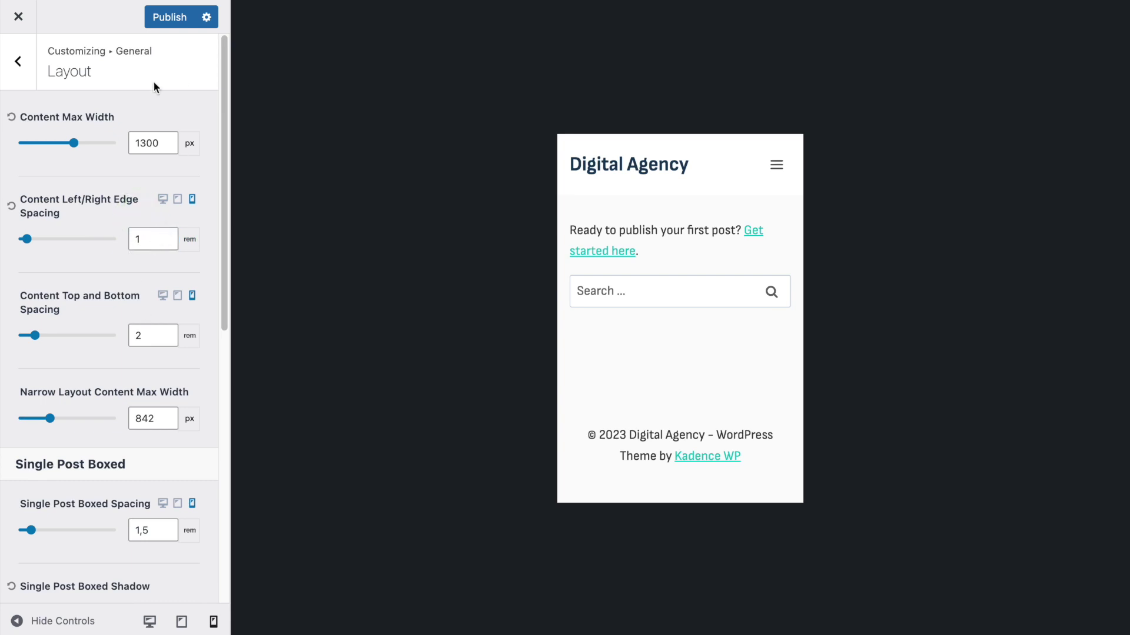
{"action": "left_click", "coordinate": [163, 20]}
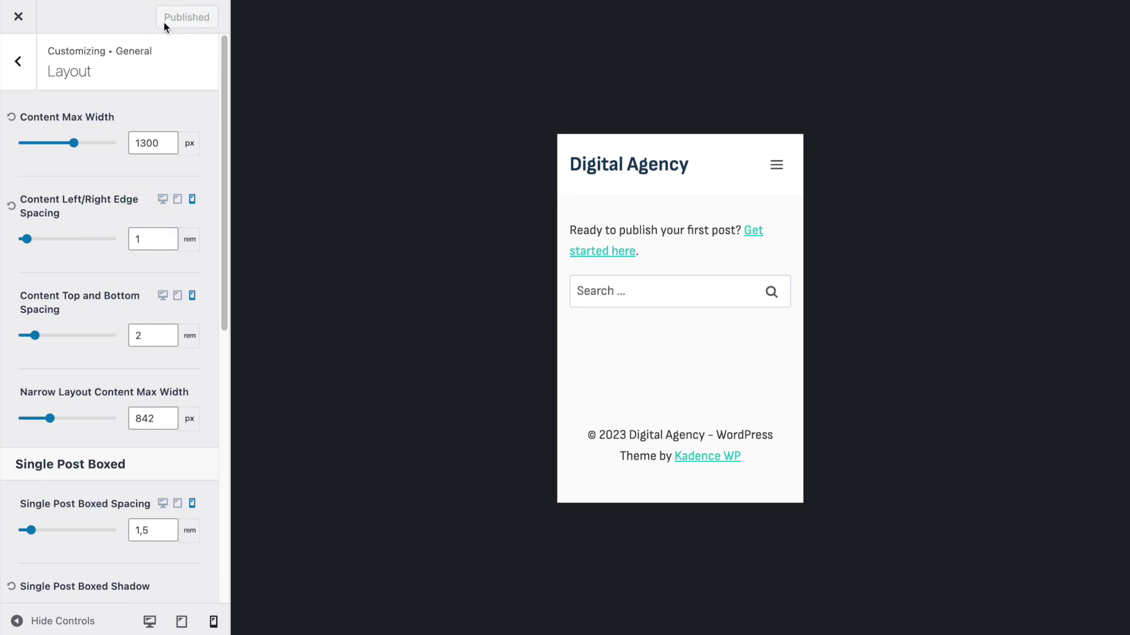
{"action": "left_click", "coordinate": [14, 66]}
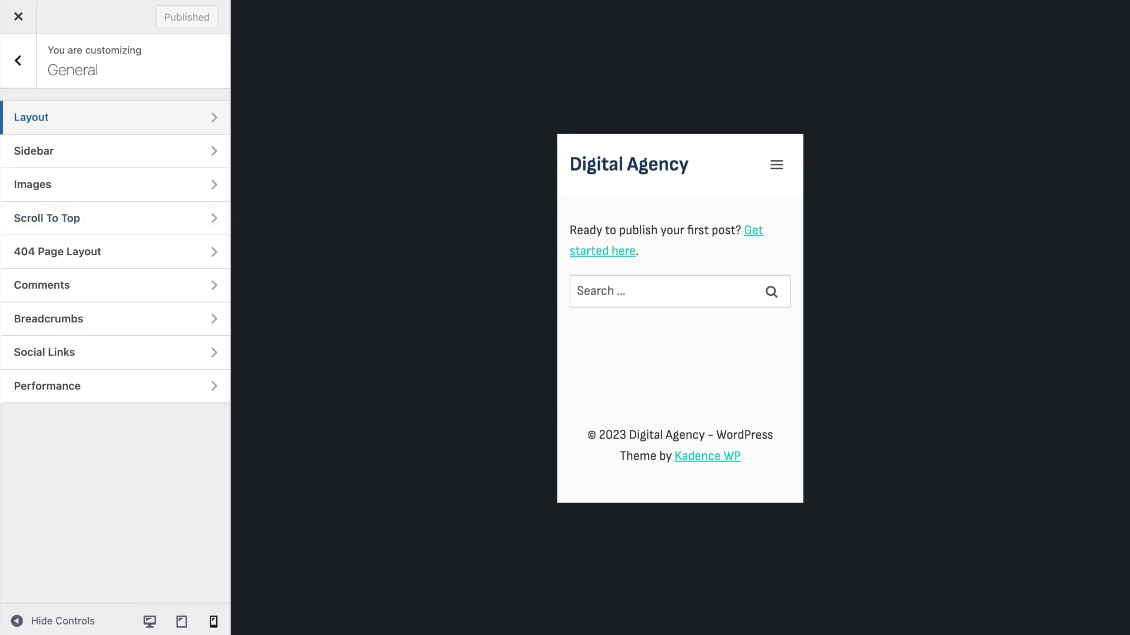
Load Google fonts locally, flush local font files, enable CSS preload, and publish.
{"action": "left_click", "coordinate": [150, 622]}
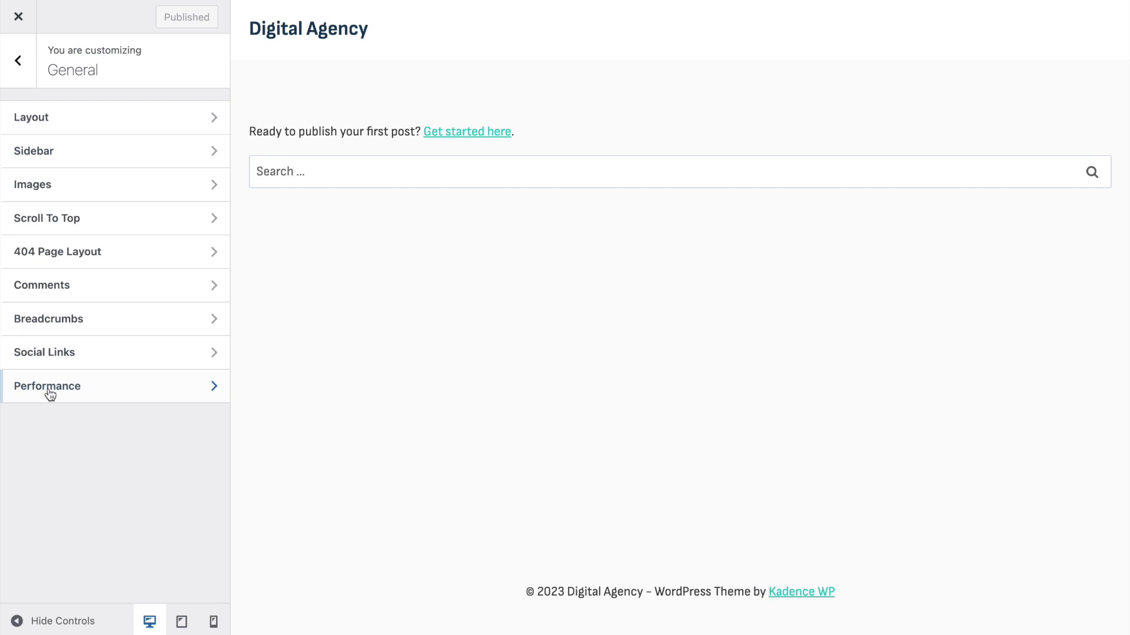
{"action": "left_click", "coordinate": [50, 398]}
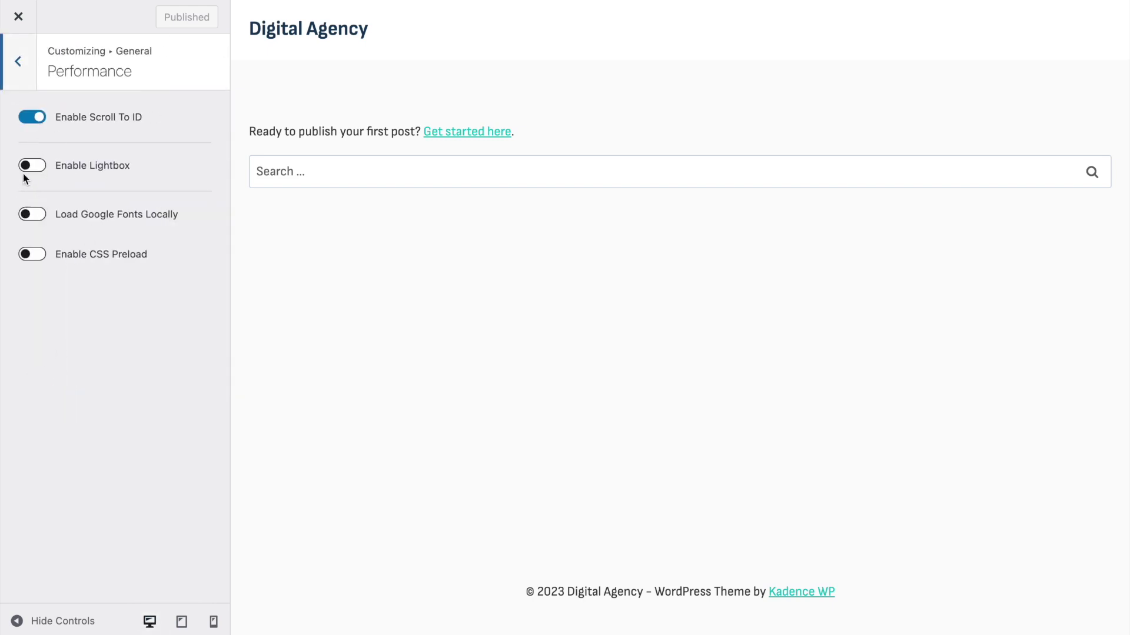
{"action": "left_click", "coordinate": [29, 215]}
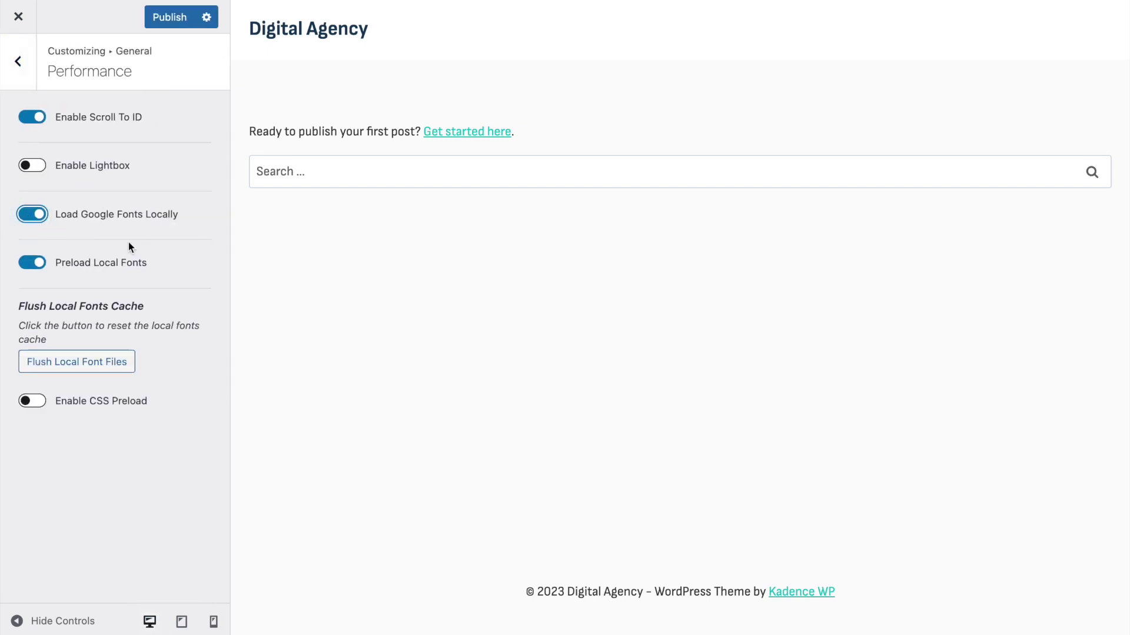
{"action": "left_click", "coordinate": [93, 362]}
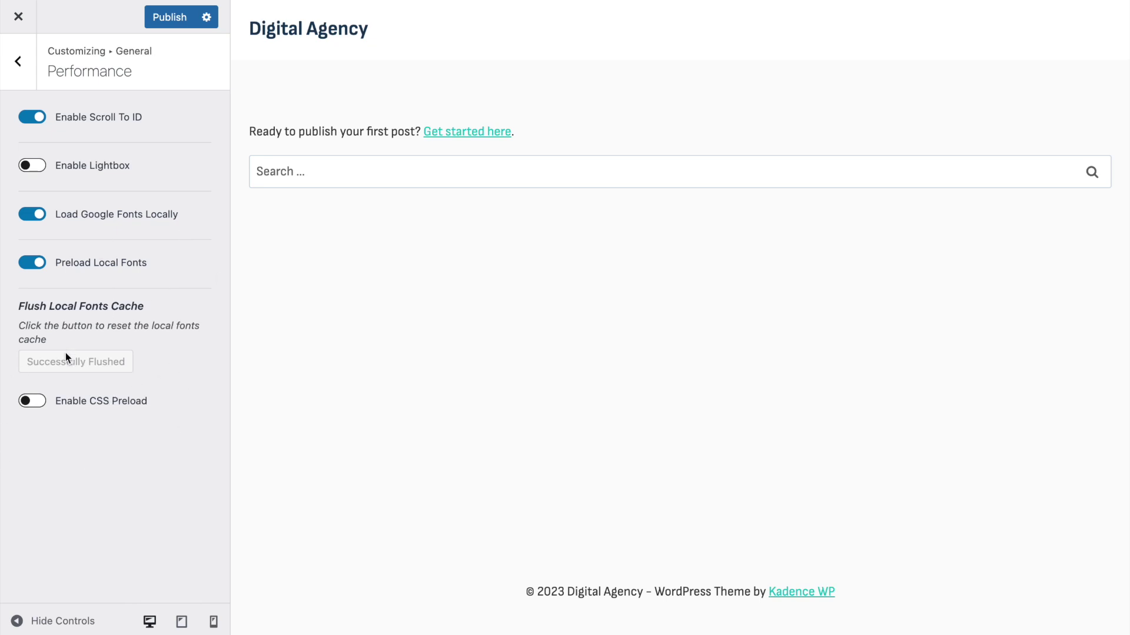
{"action": "left_click", "coordinate": [25, 402]}
{"action": "left_click", "coordinate": [157, 20]}
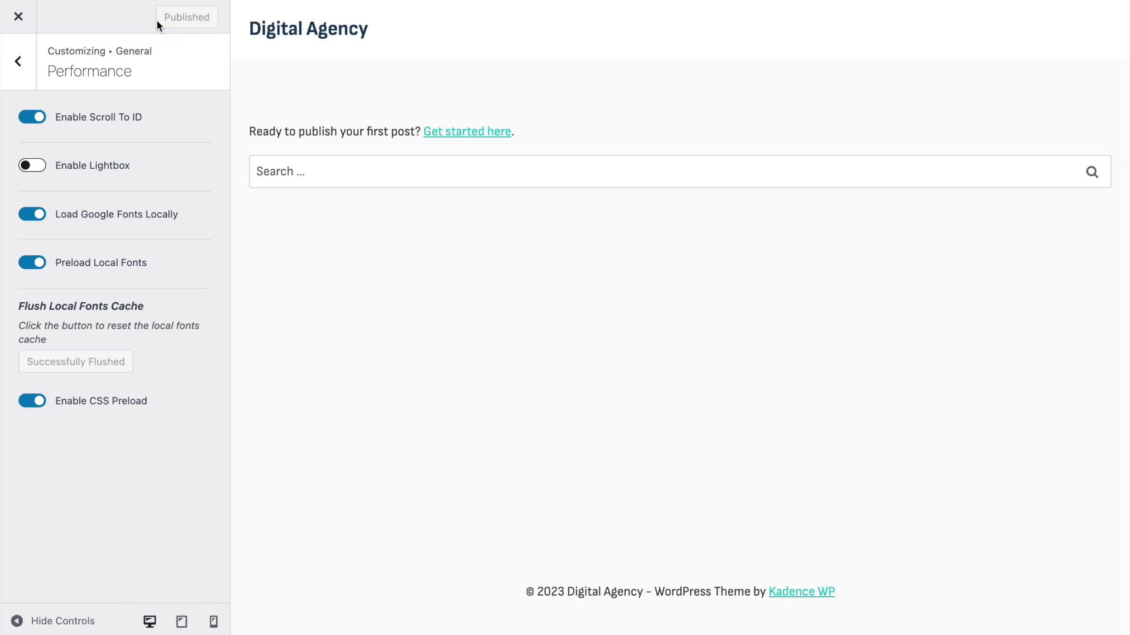
{"action": "left_click", "coordinate": [22, 69]}
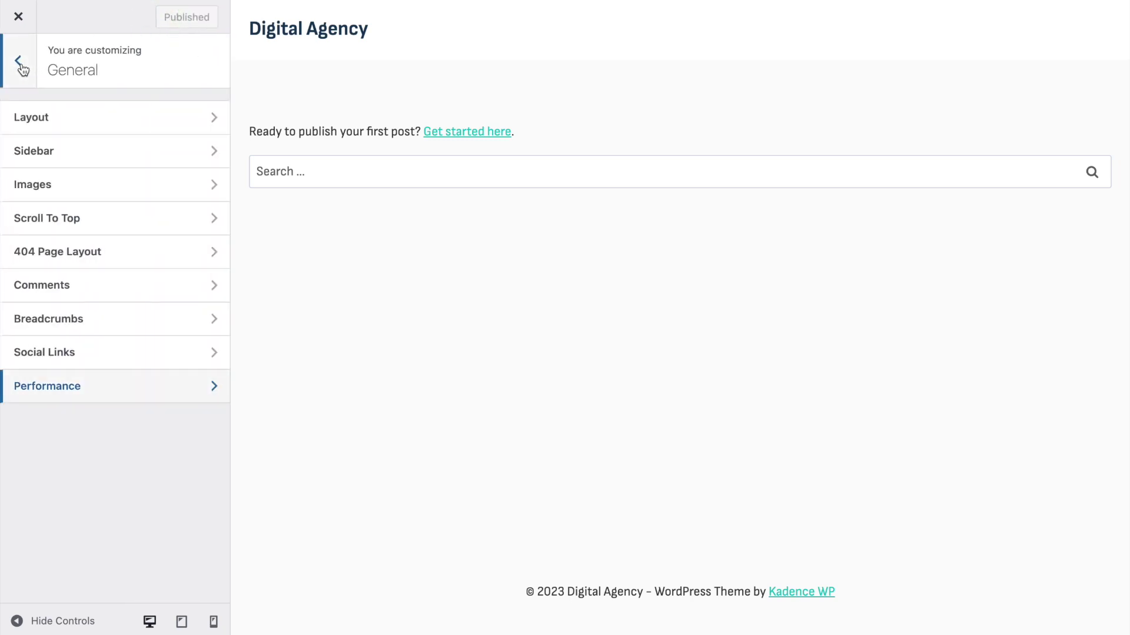
{"action": "left_click", "coordinate": [21, 66]}
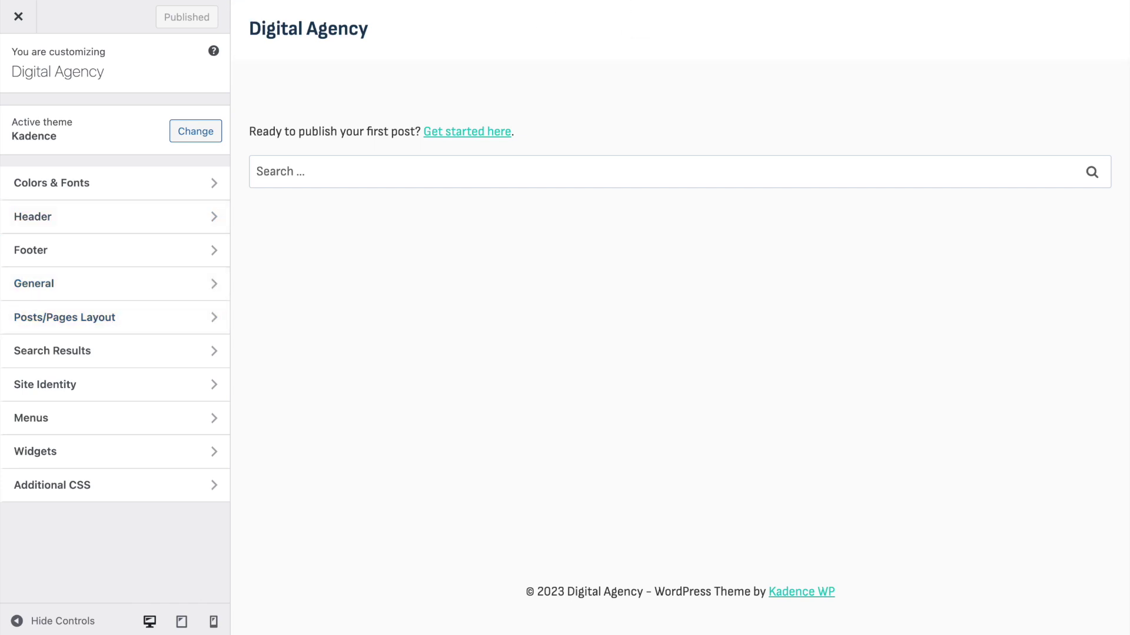
In Page Layout, hide the page title and switch content to the Unboxed style.
{"action": "left_click", "coordinate": [45, 318]}
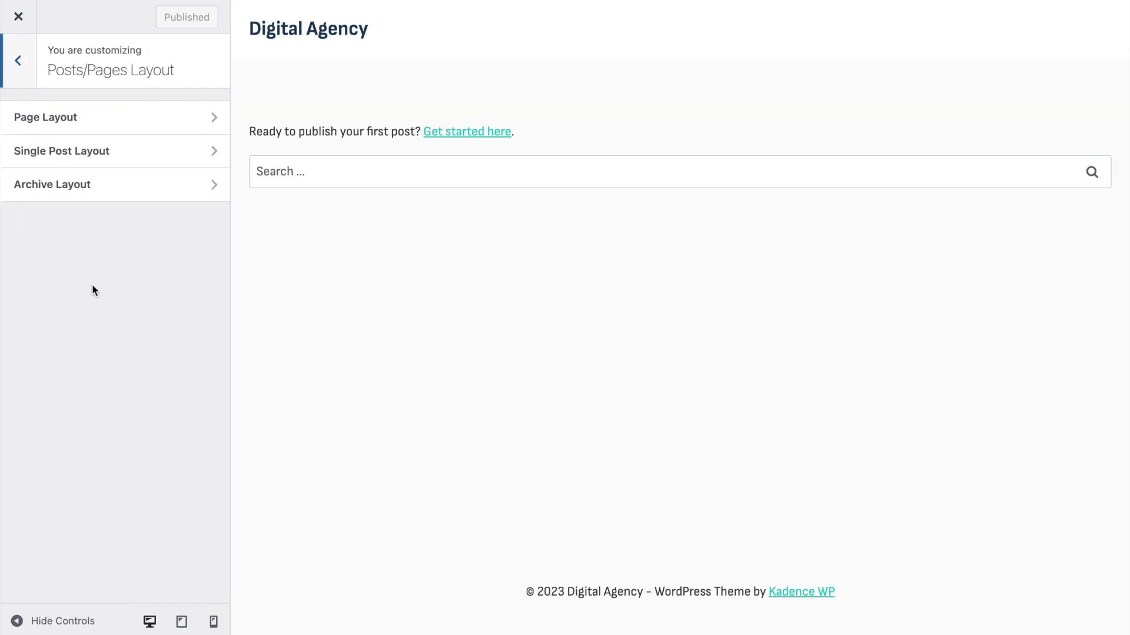
{"action": "left_click", "coordinate": [74, 121]}
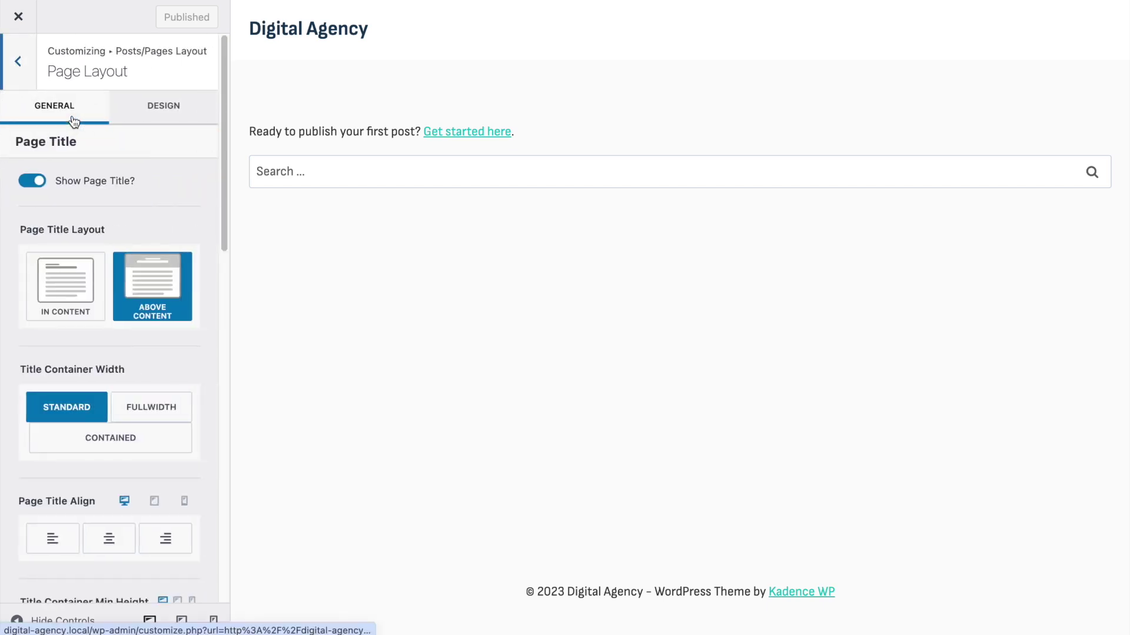
{"action": "left_click", "coordinate": [33, 183]}
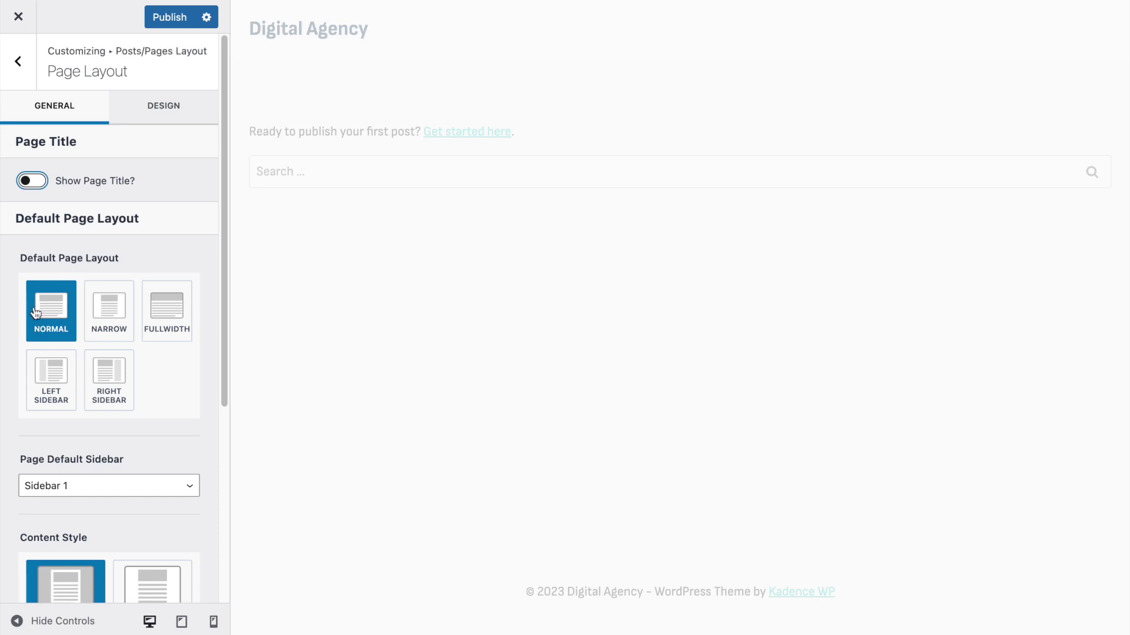
{"action": "scroll", "coordinate": [52, 310], "scroll_direction": "down", "scroll_amount": 5}
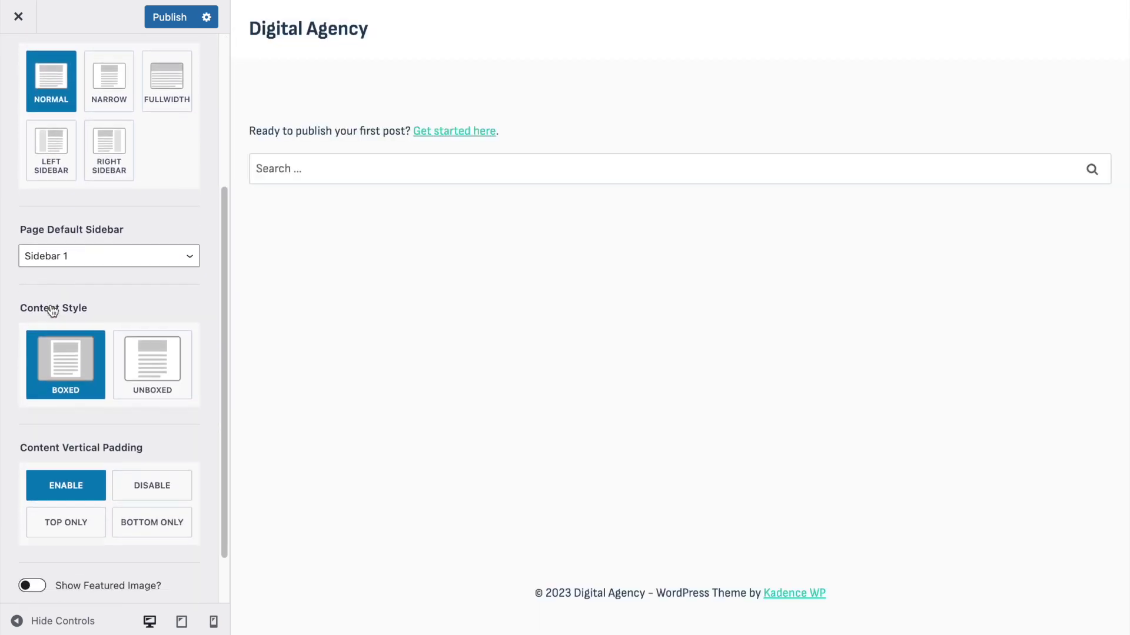
{"action": "left_click", "coordinate": [143, 350]}
{"action": "scroll", "coordinate": [143, 351], "scroll_direction": "down", "scroll_amount": 1}
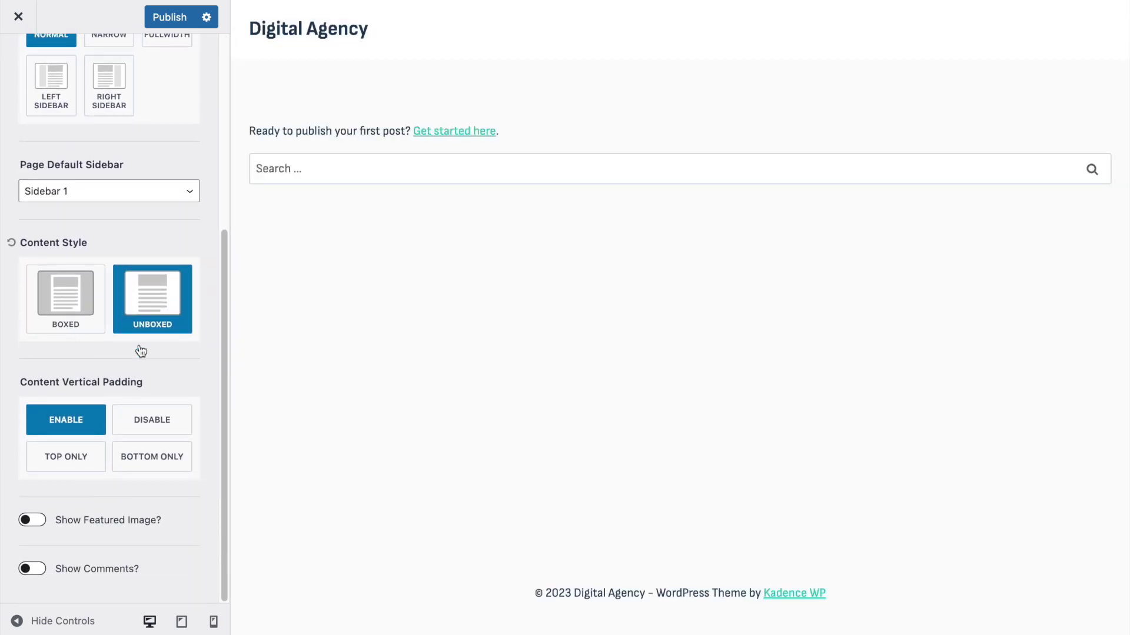
{"action": "left_click", "coordinate": [71, 431]}
{"action": "scroll", "coordinate": [137, 383], "scroll_direction": "up", "scroll_amount": 1}
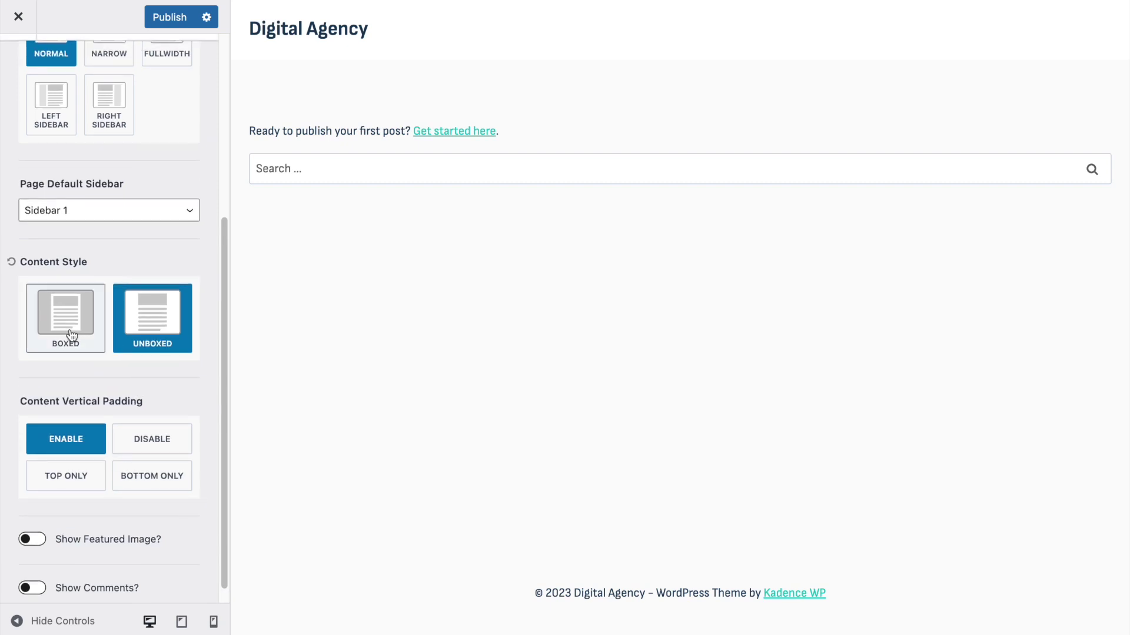
{"action": "scroll", "coordinate": [144, 336], "scroll_direction": "up", "scroll_amount": 5}
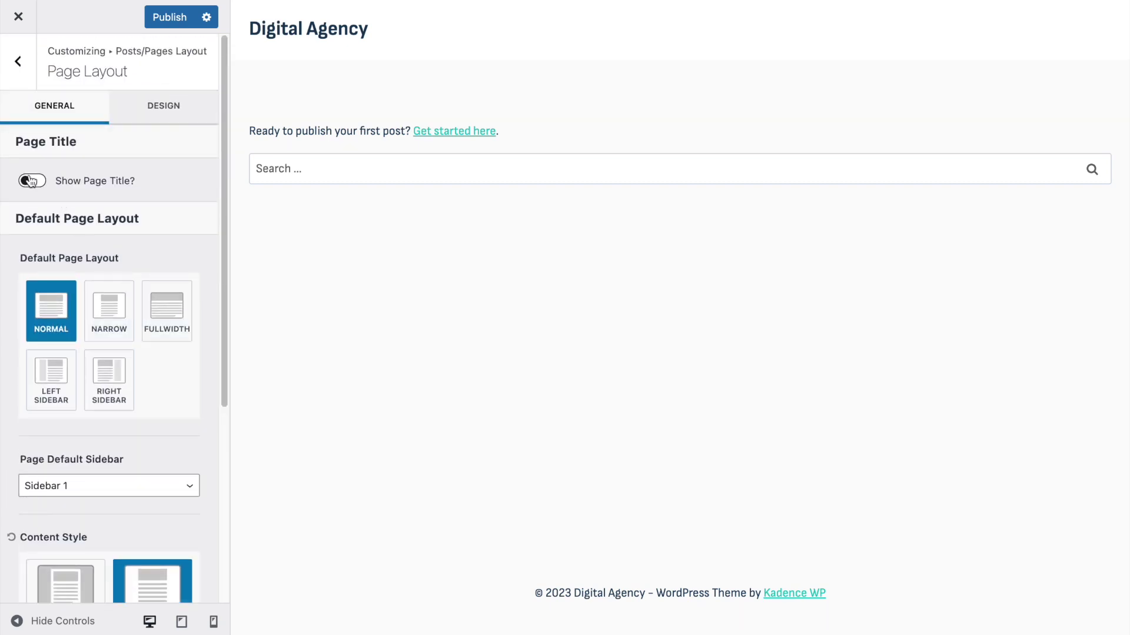
Set site and content backgrounds to FAFBFB, publish, and close the Customizer.
{"action": "left_click", "coordinate": [147, 121]}
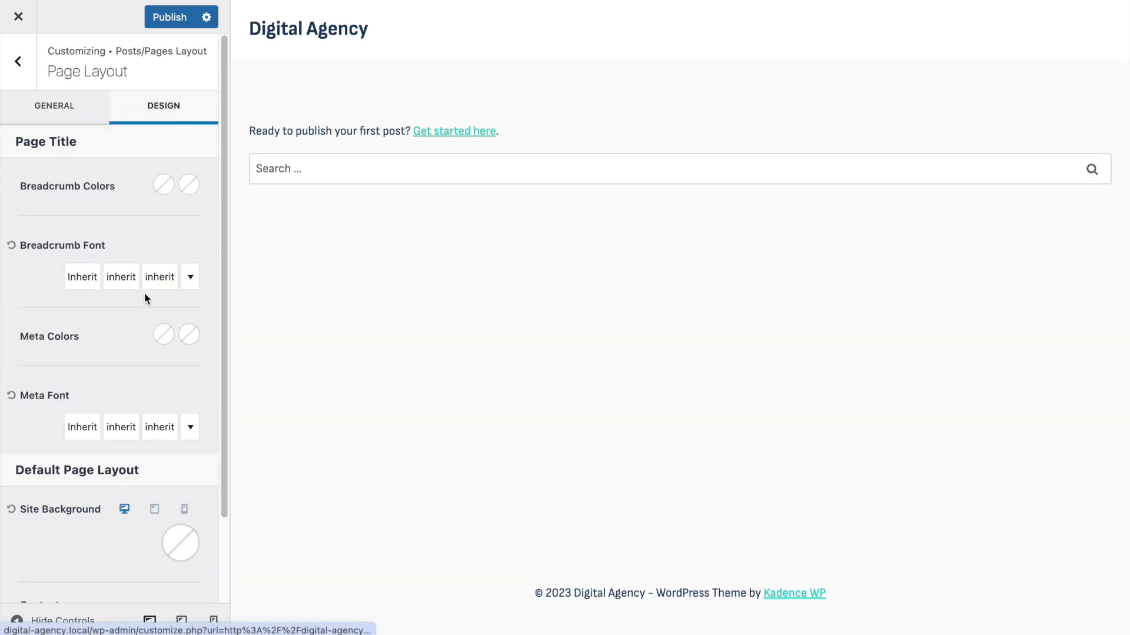
{"action": "scroll", "coordinate": [143, 298], "scroll_direction": "down", "scroll_amount": 3}
{"action": "left_click", "coordinate": [182, 447]}
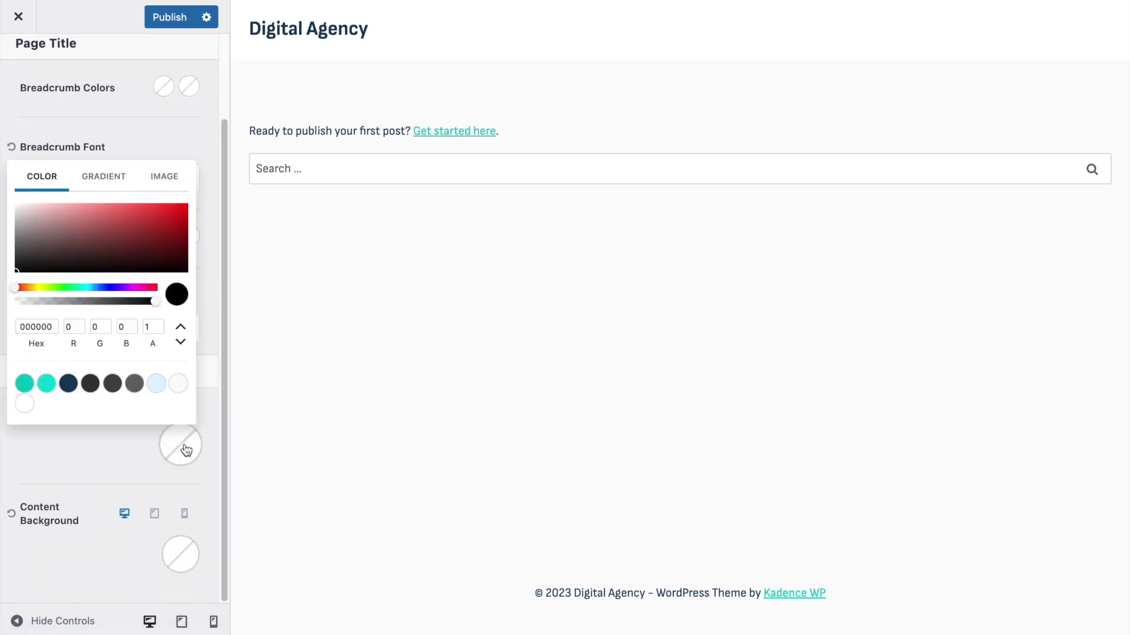
{"action": "left_click", "coordinate": [178, 383]}
{"action": "left_click", "coordinate": [181, 557]}
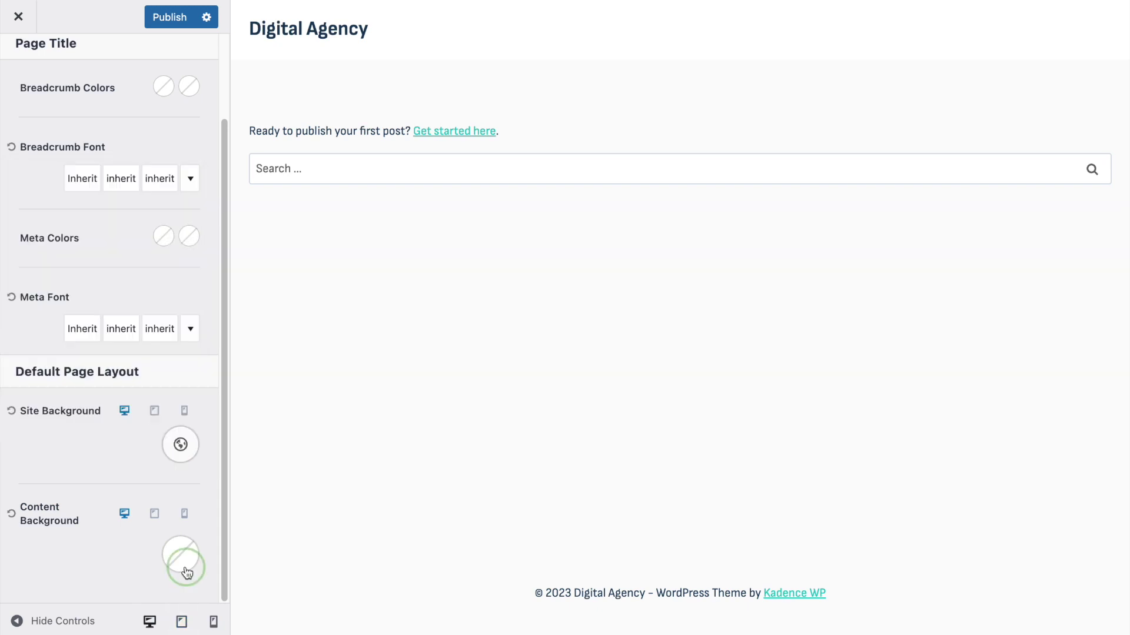
{"action": "left_click", "coordinate": [181, 556]}
{"action": "left_click", "coordinate": [177, 496]}
{"action": "left_click", "coordinate": [128, 580]}
{"action": "left_click", "coordinate": [169, 18]}
{"action": "left_click", "coordinate": [18, 17]}
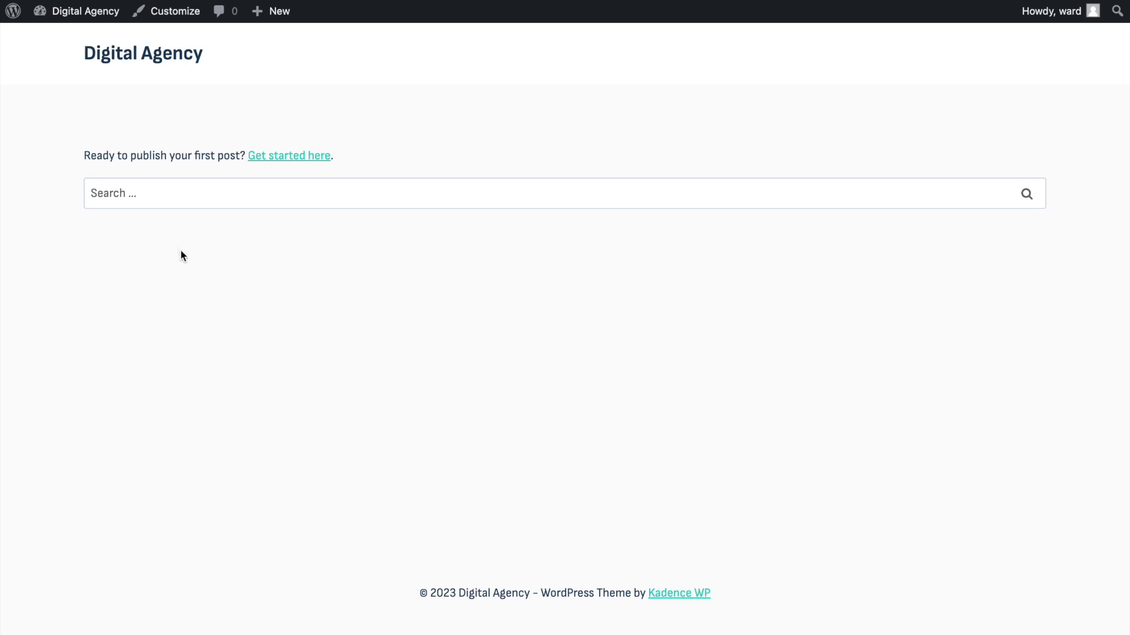
Create a new page titled 'Home'.
{"action": "left_click", "coordinate": [68, 13]}
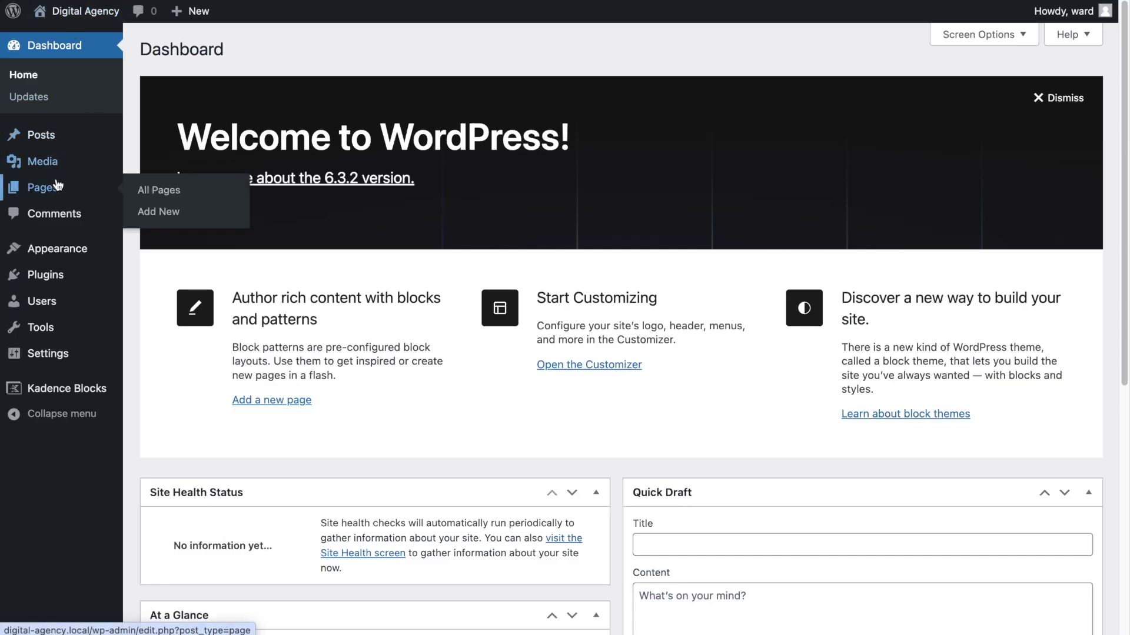
{"action": "left_click", "coordinate": [75, 186]}
{"action": "left_click", "coordinate": [201, 57]}
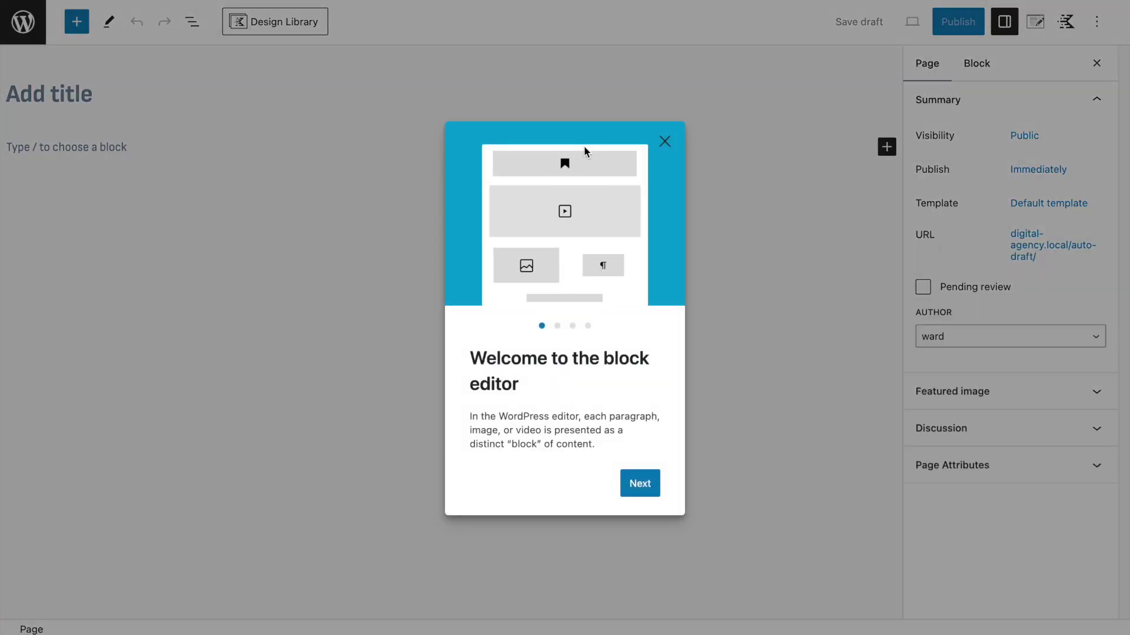
{"action": "left_click", "coordinate": [664, 142]}
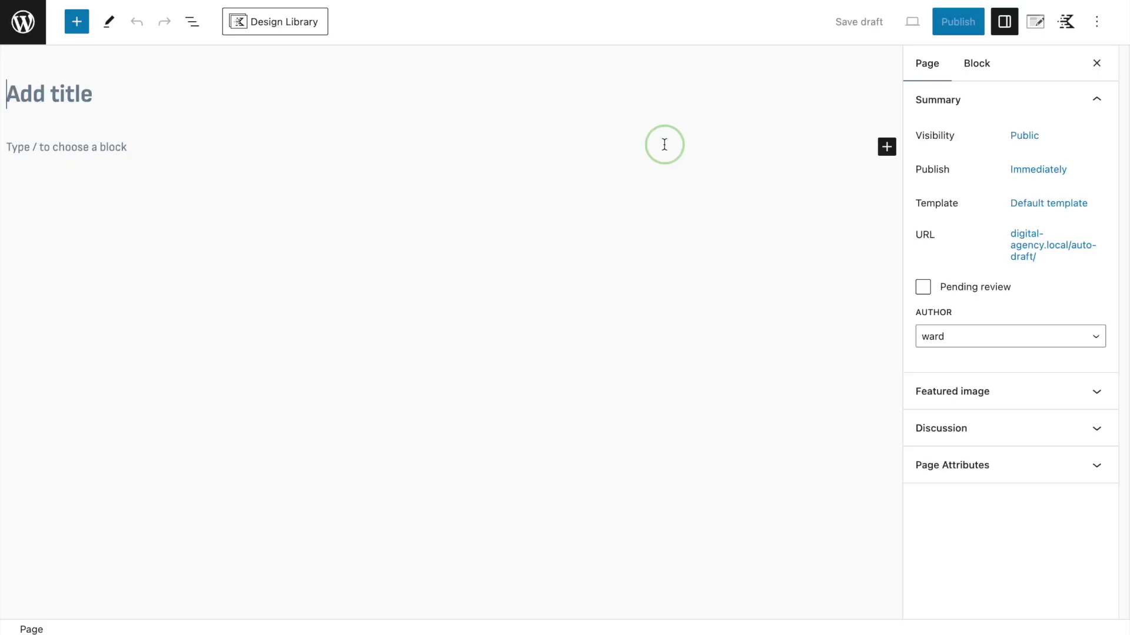
{"action": "type", "text": "Home"}
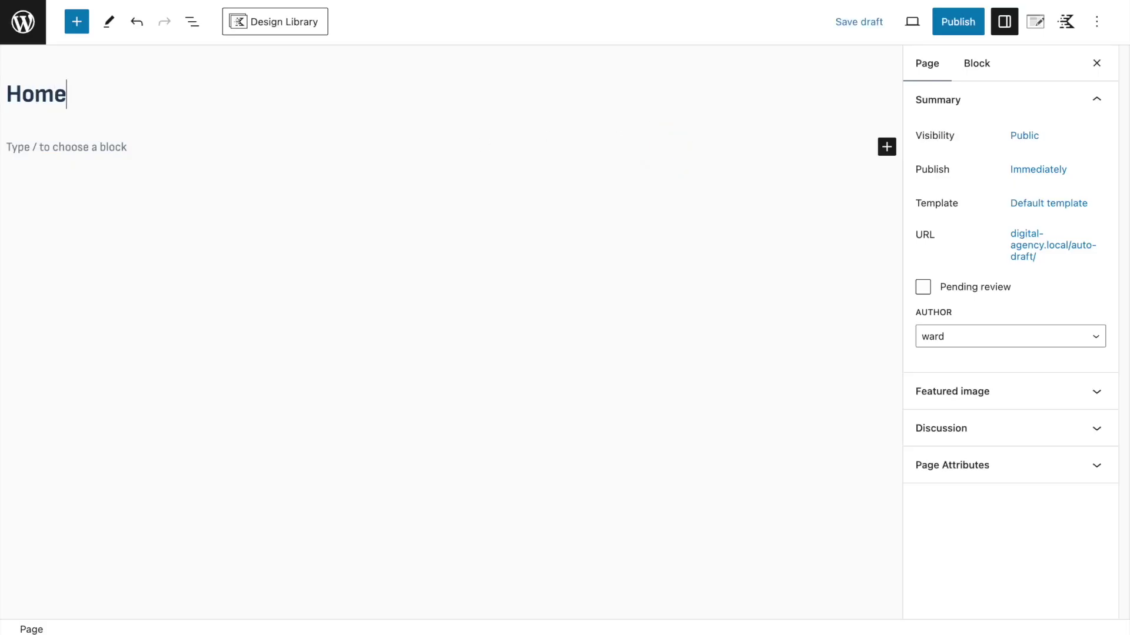
Insert a full-width Two: Equal Row Layout using the theme's inner content width.
{"action": "left_click", "coordinate": [81, 154]}
{"action": "type", "text": "/row"}
{"action": "left_click", "coordinate": [81, 215]}
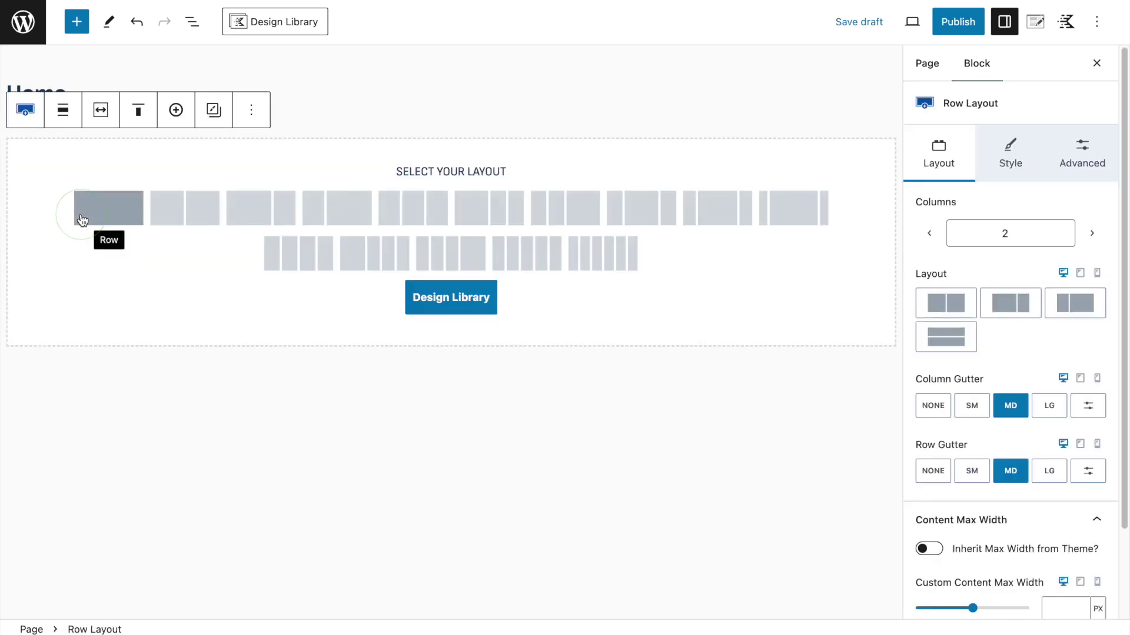
{"action": "left_click", "coordinate": [177, 211]}
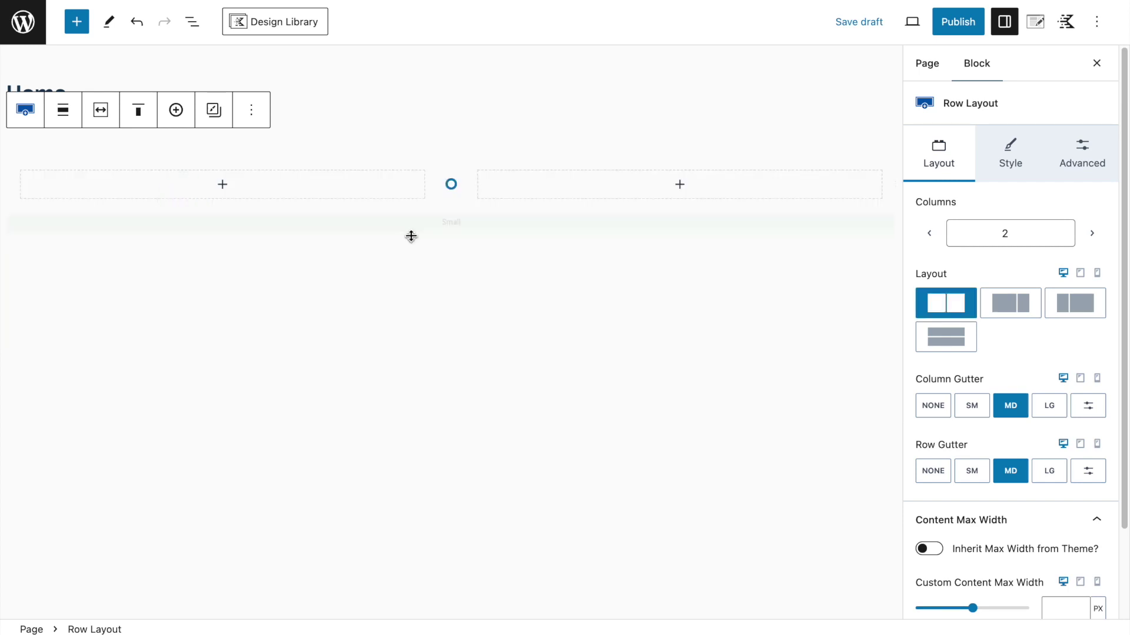
{"action": "left_click", "coordinate": [63, 110]}
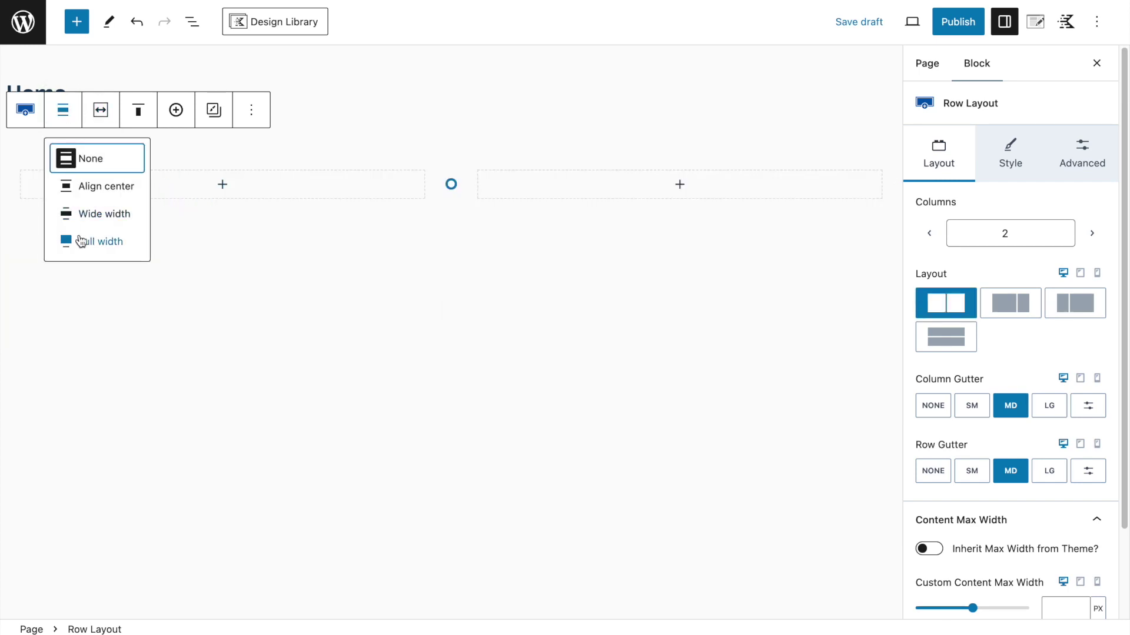
{"action": "left_click", "coordinate": [82, 241]}
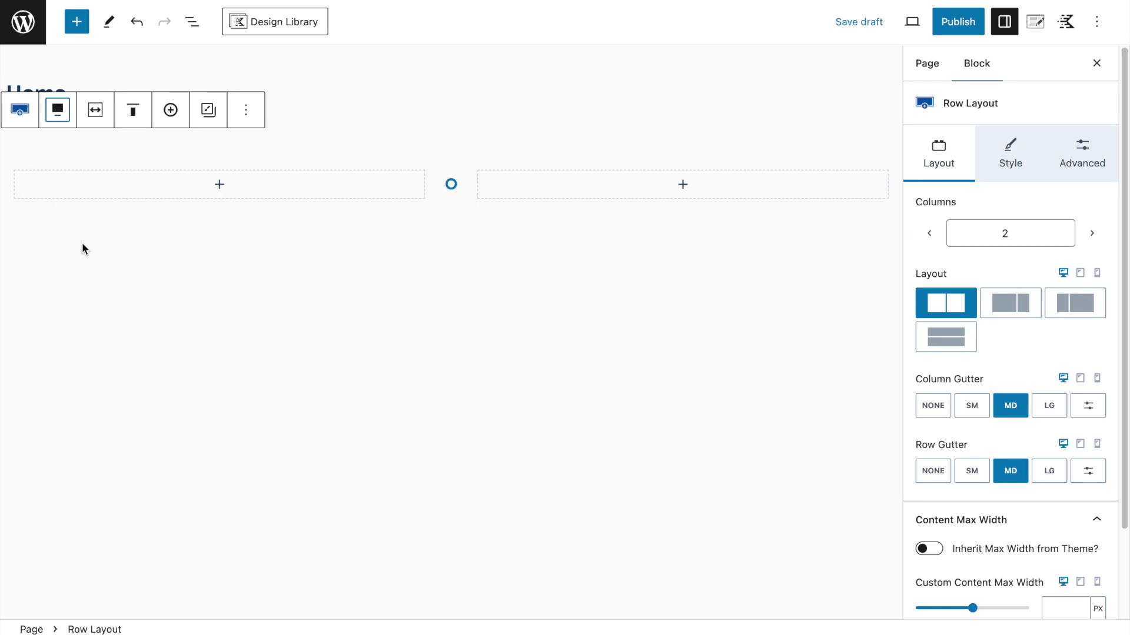
{"action": "left_click", "coordinate": [91, 123]}
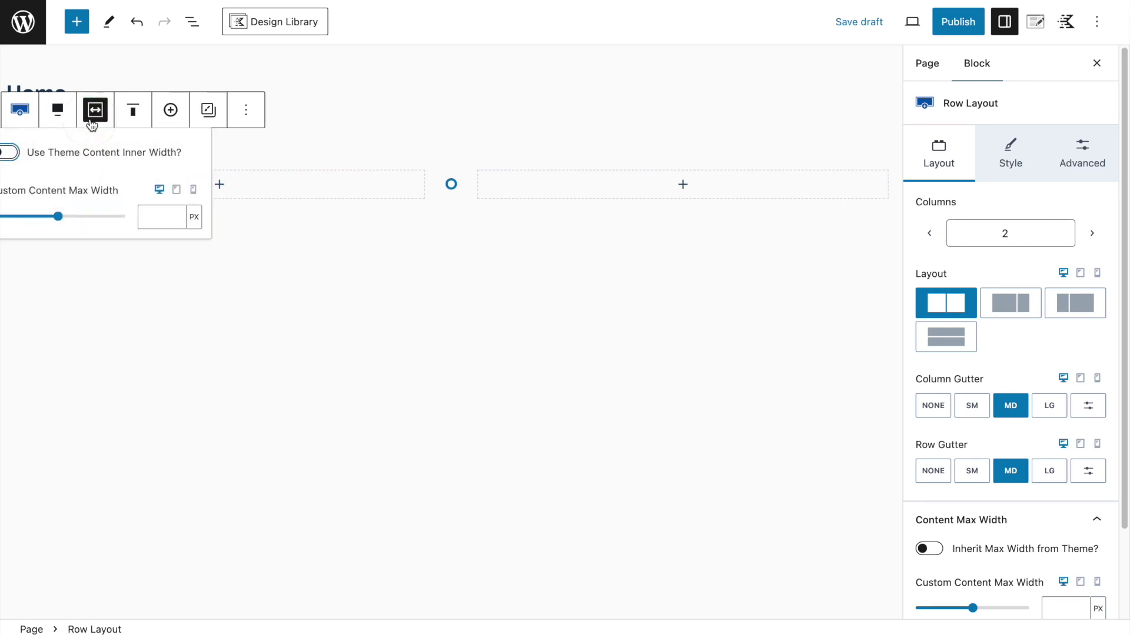
{"action": "left_click", "coordinate": [12, 155]}
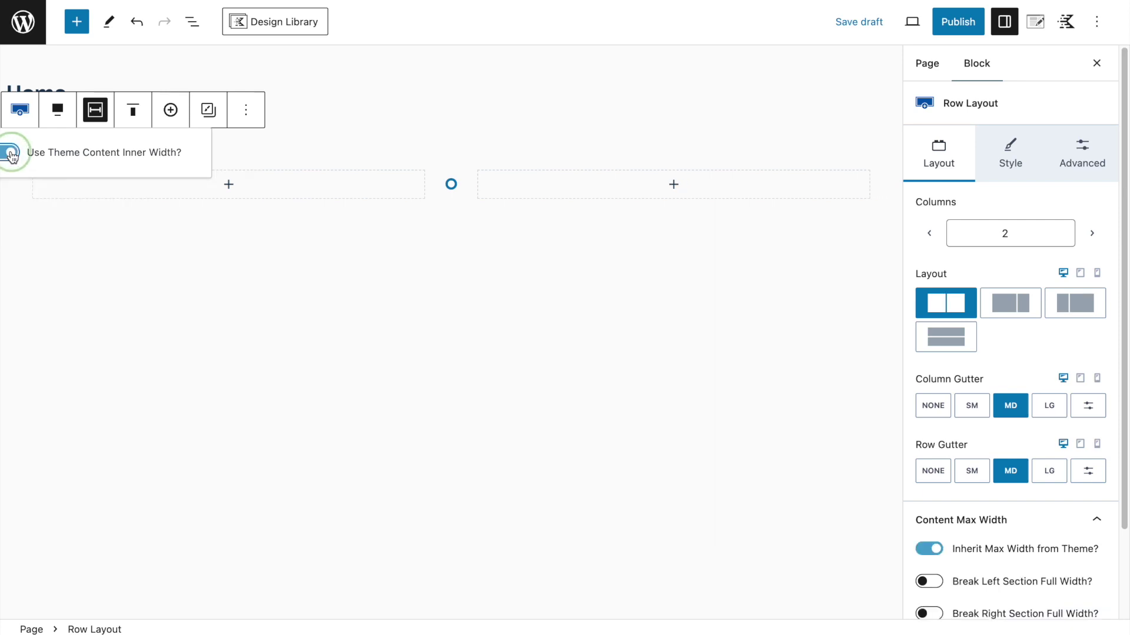
{"action": "left_click", "coordinate": [399, 301]}
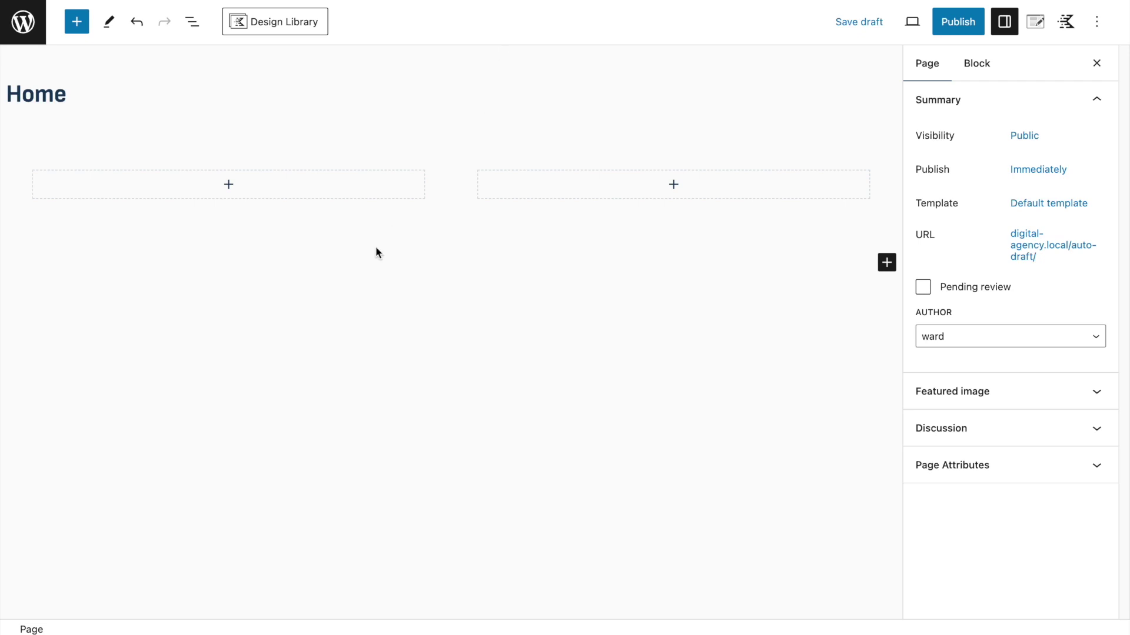
Add a 2XL H1 Text (Adv) heading 'This is a creative digital agency', selecting 'digital agency'.
{"action": "left_click", "coordinate": [218, 190]}
{"action": "type", "text": "/text"}
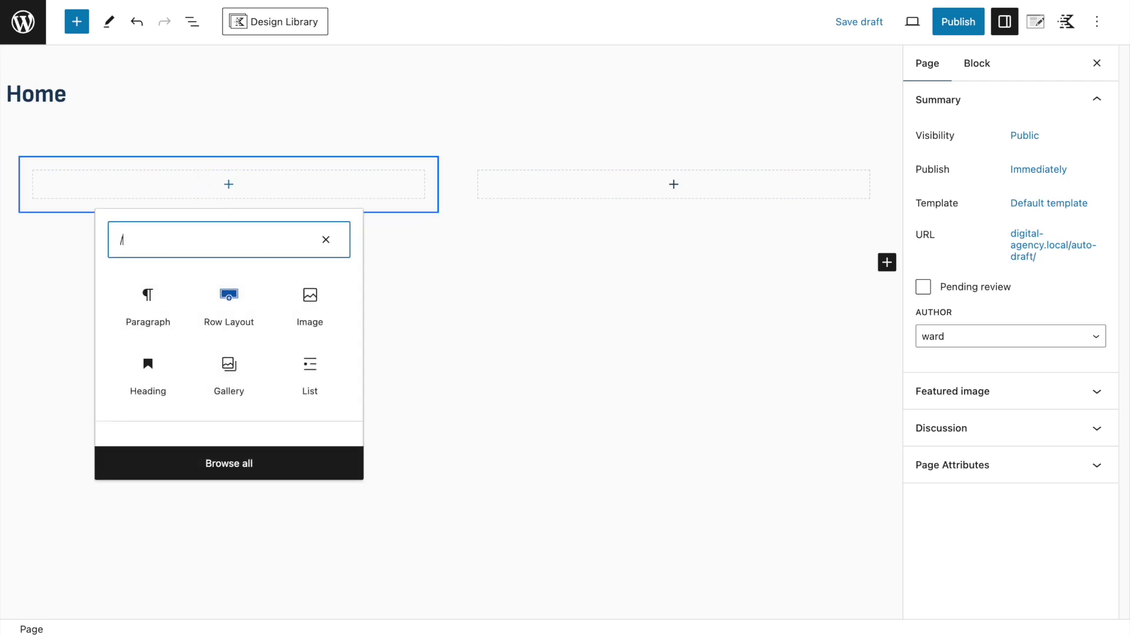
{"action": "left_click", "coordinate": [148, 291]}
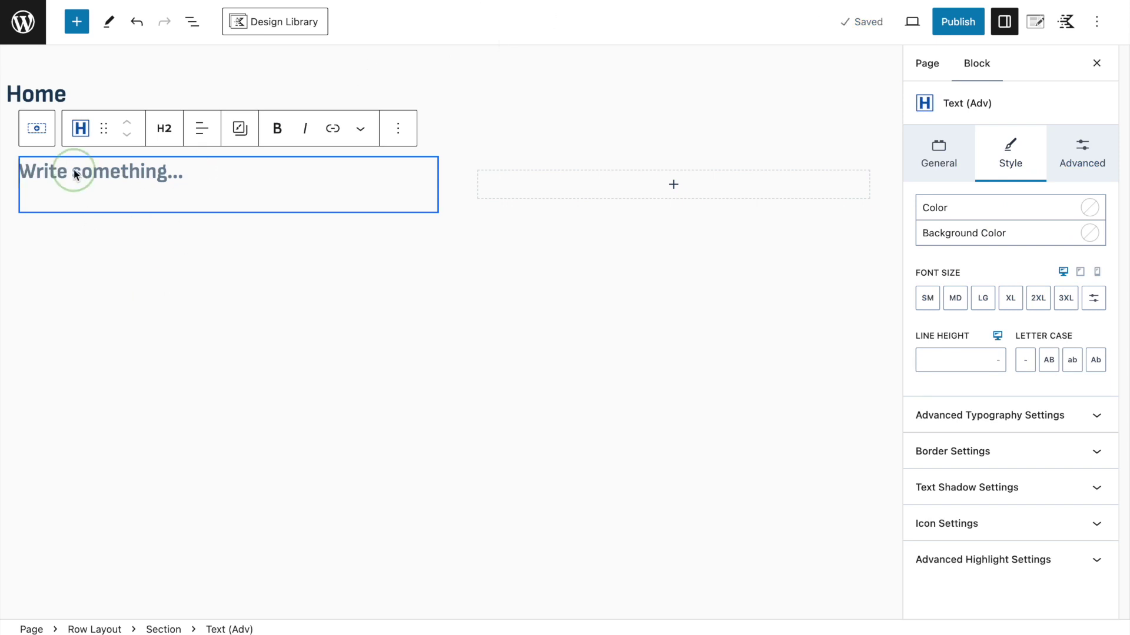
{"action": "type", "text": "Thi"}
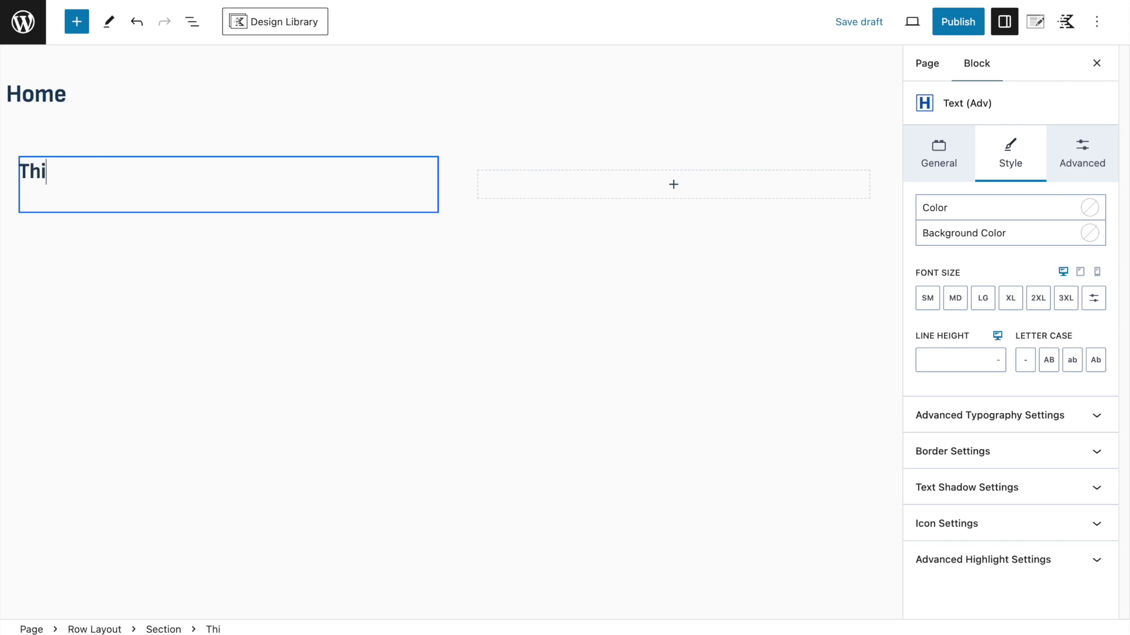
{"action": "type", "text": "s is a creati"}
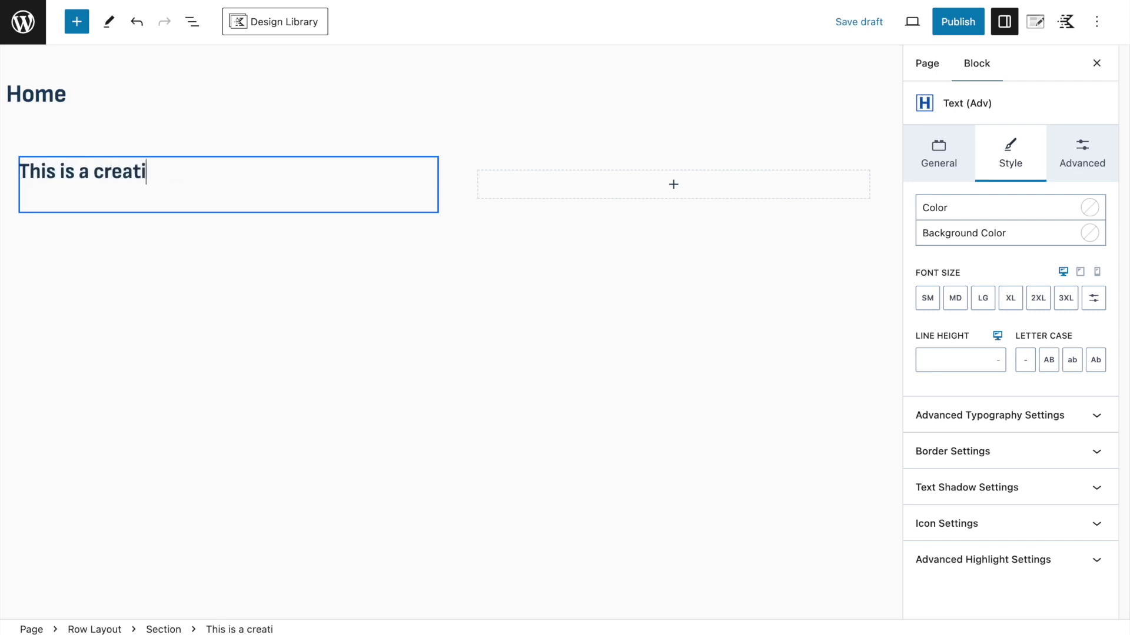
{"action": "type", "text": "ve digital"}
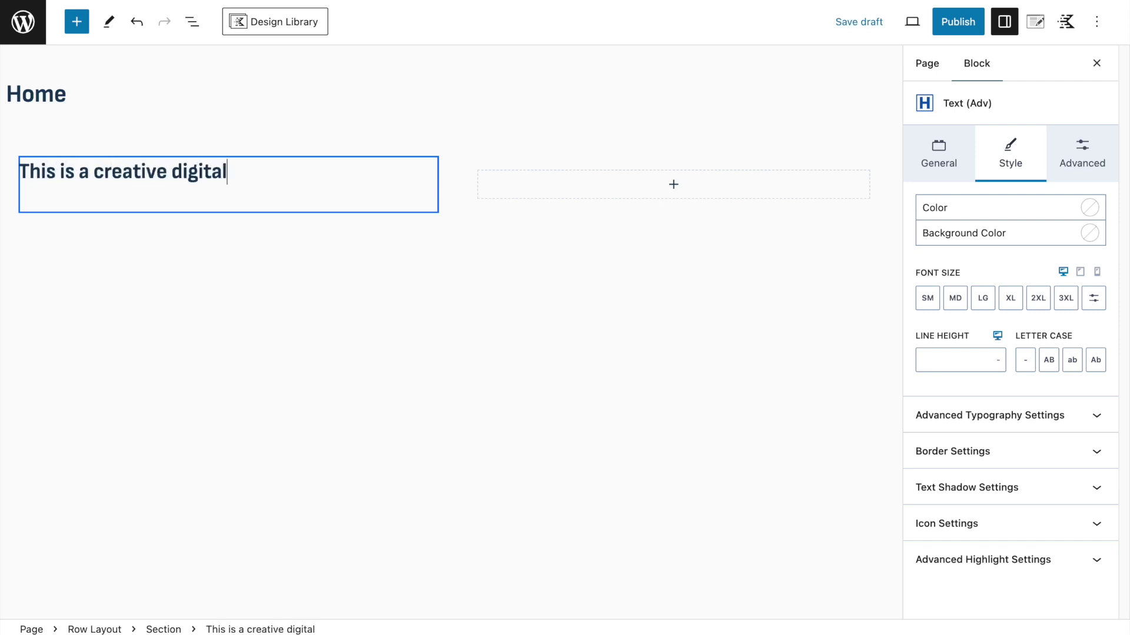
{"action": "type", "text": " agency"}
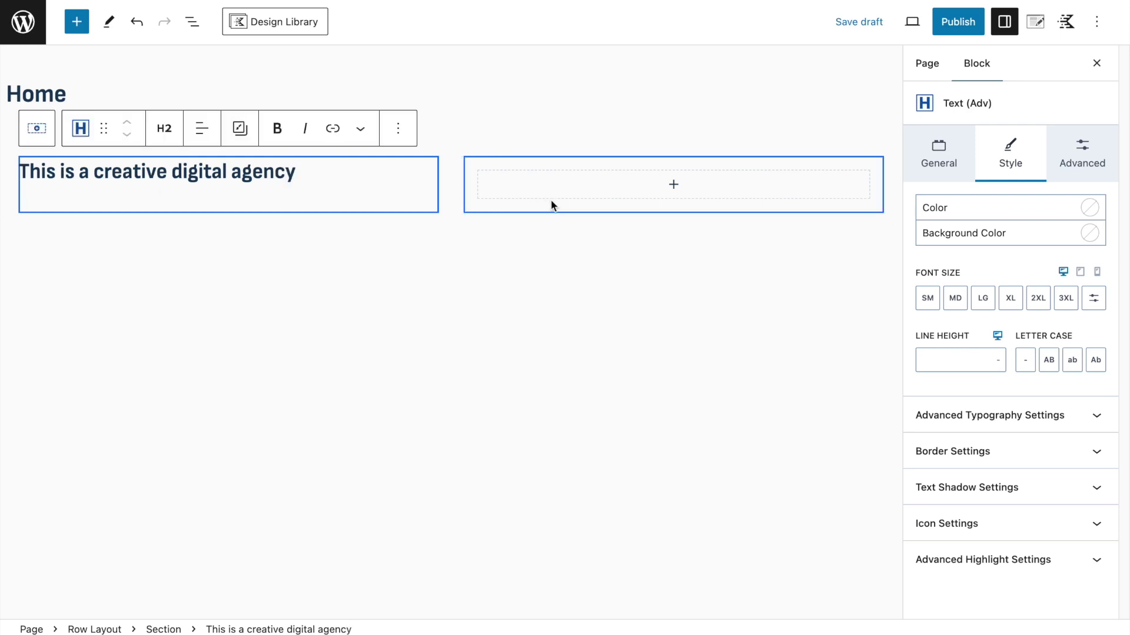
{"action": "left_click", "coordinate": [156, 129]}
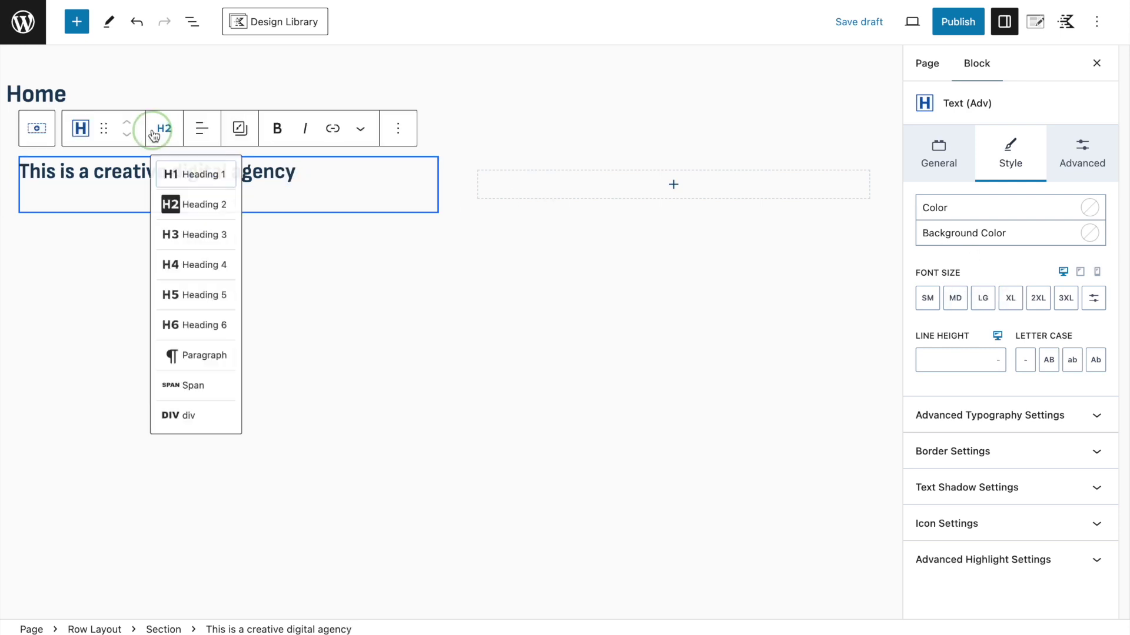
{"action": "left_click", "coordinate": [187, 177]}
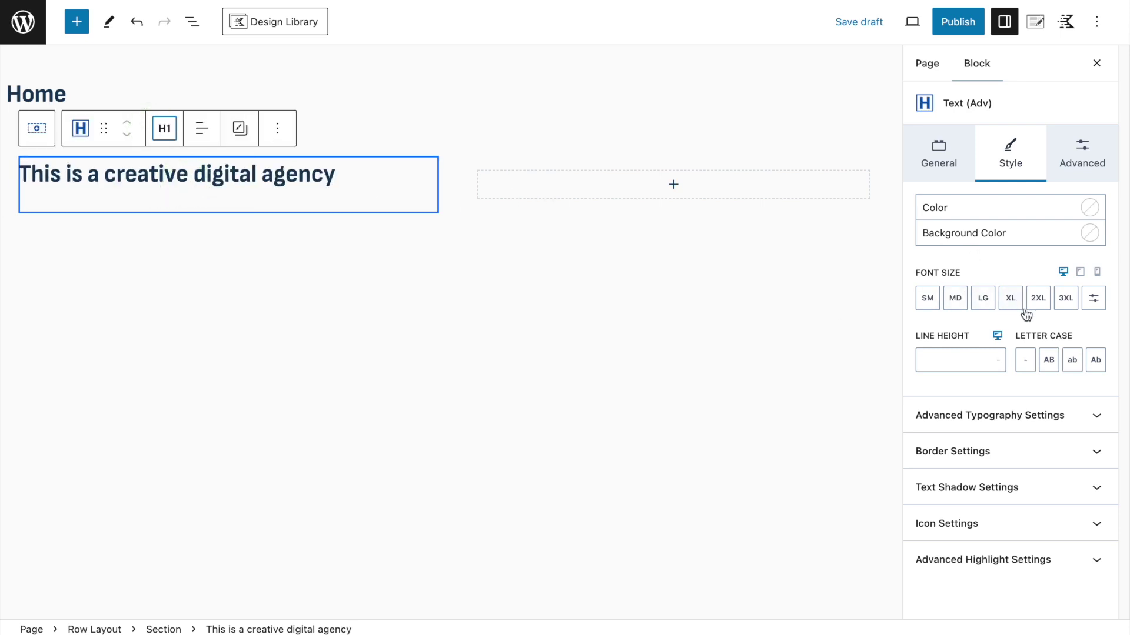
{"action": "left_click", "coordinate": [1039, 301]}
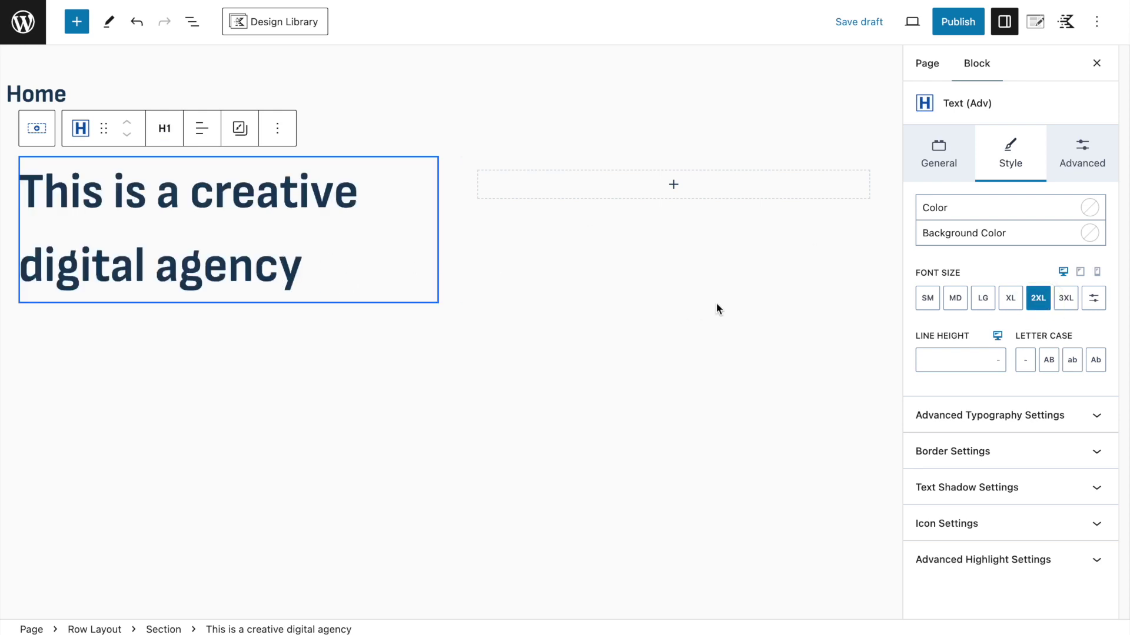
{"action": "left_click_drag", "start_coordinate": [21, 273], "coordinate": [297, 270]}
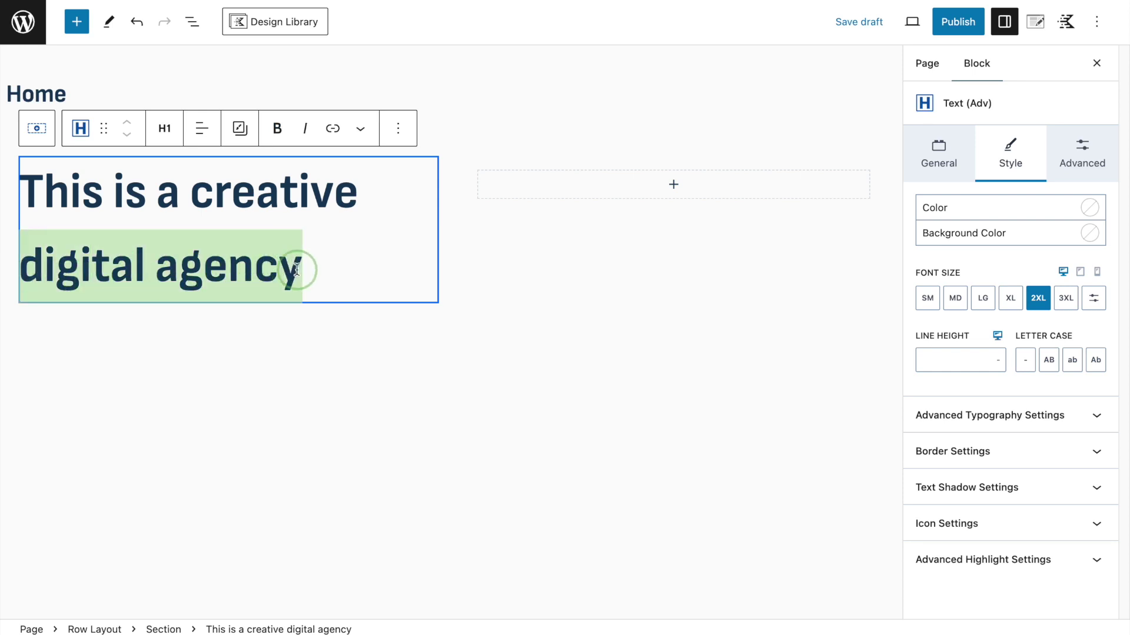
Apply Adv Highlight to 'digital agency' with teal text on a dark navy background.
{"action": "left_click", "coordinate": [364, 132]}
{"action": "left_click", "coordinate": [390, 177]}
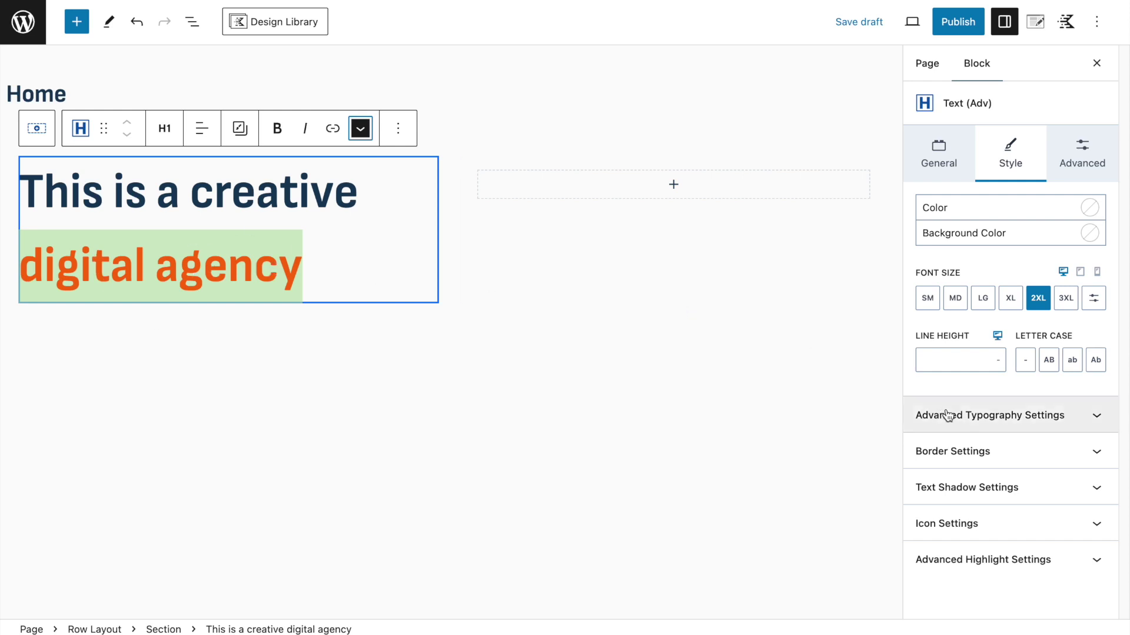
{"action": "left_click", "coordinate": [984, 559]}
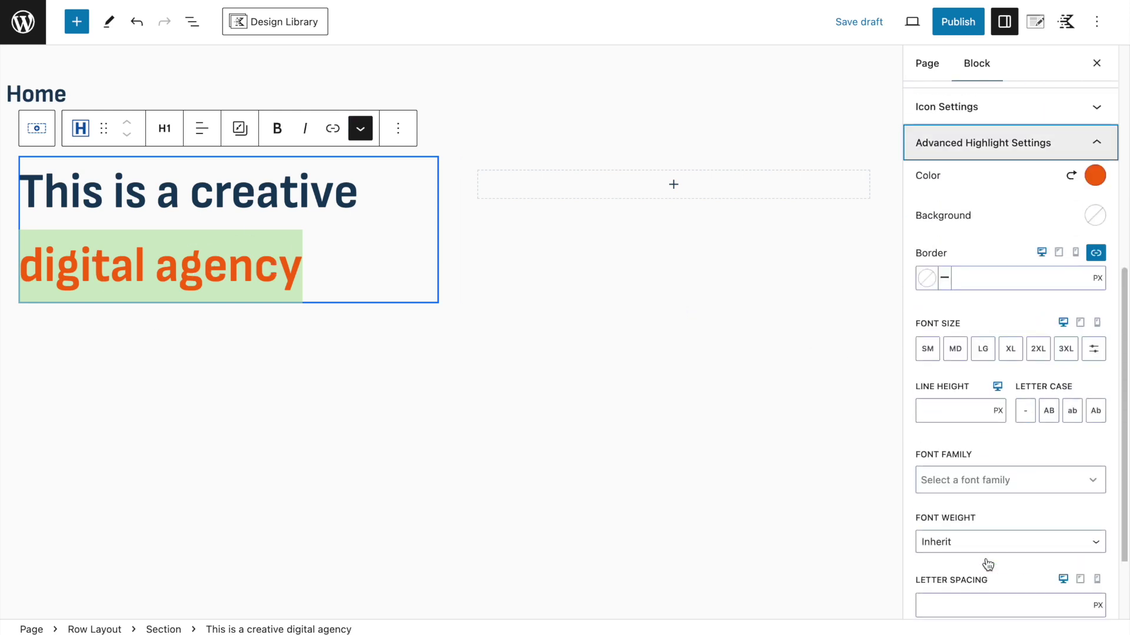
{"action": "scroll", "coordinate": [1045, 330], "scroll_direction": "up", "scroll_amount": 3}
{"action": "left_click", "coordinate": [1095, 183]}
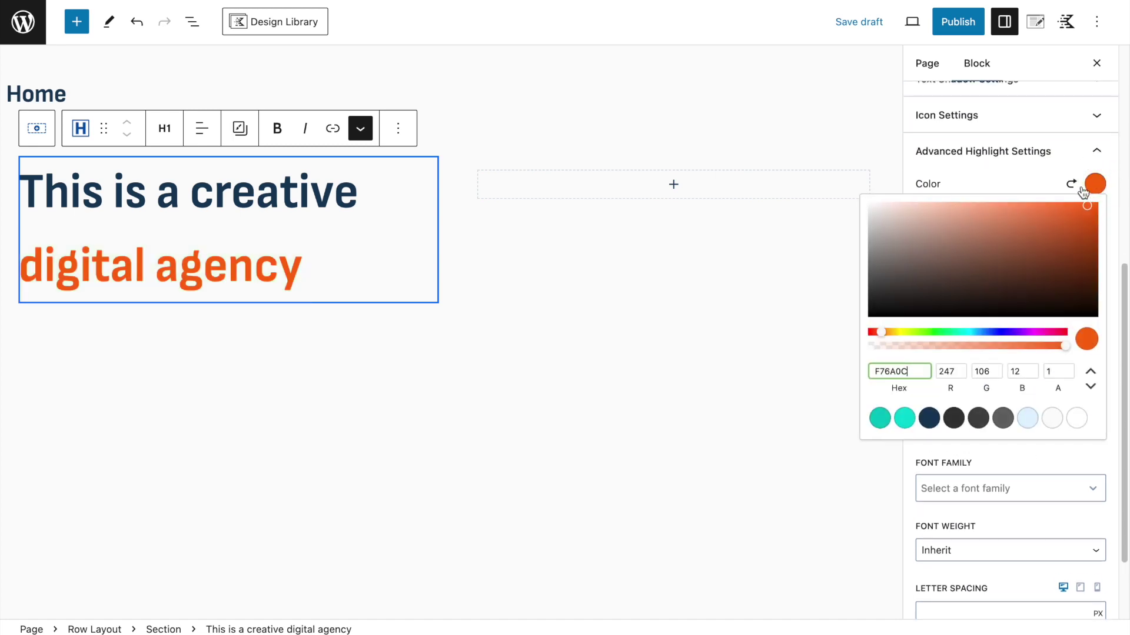
{"action": "left_click", "coordinate": [879, 420]}
{"action": "left_click", "coordinate": [983, 194]}
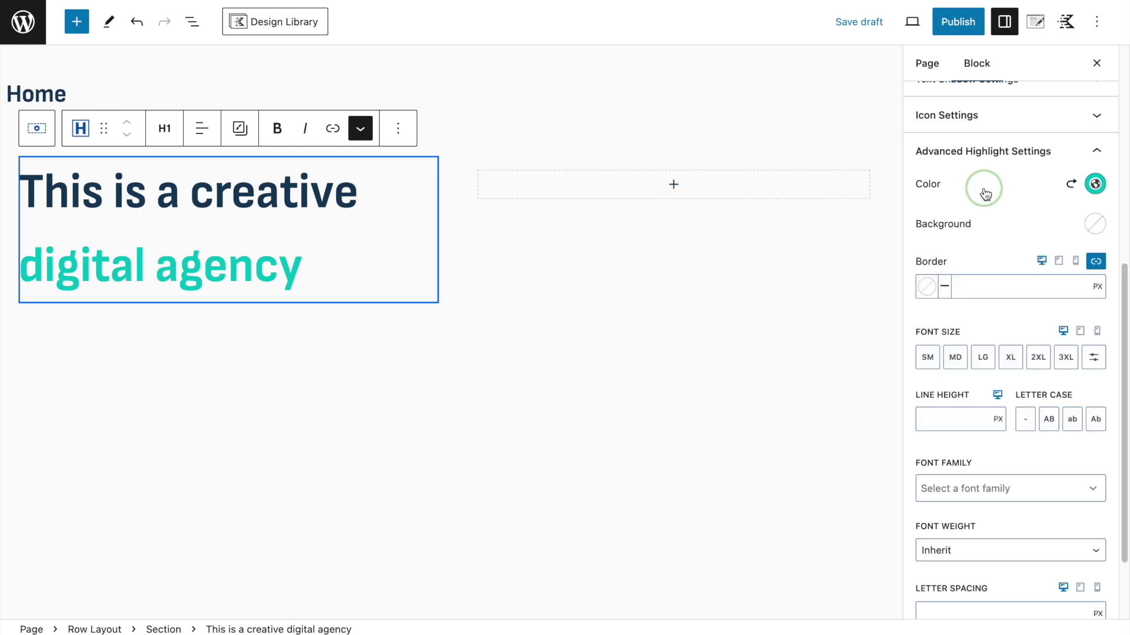
{"action": "left_click", "coordinate": [1096, 224]}
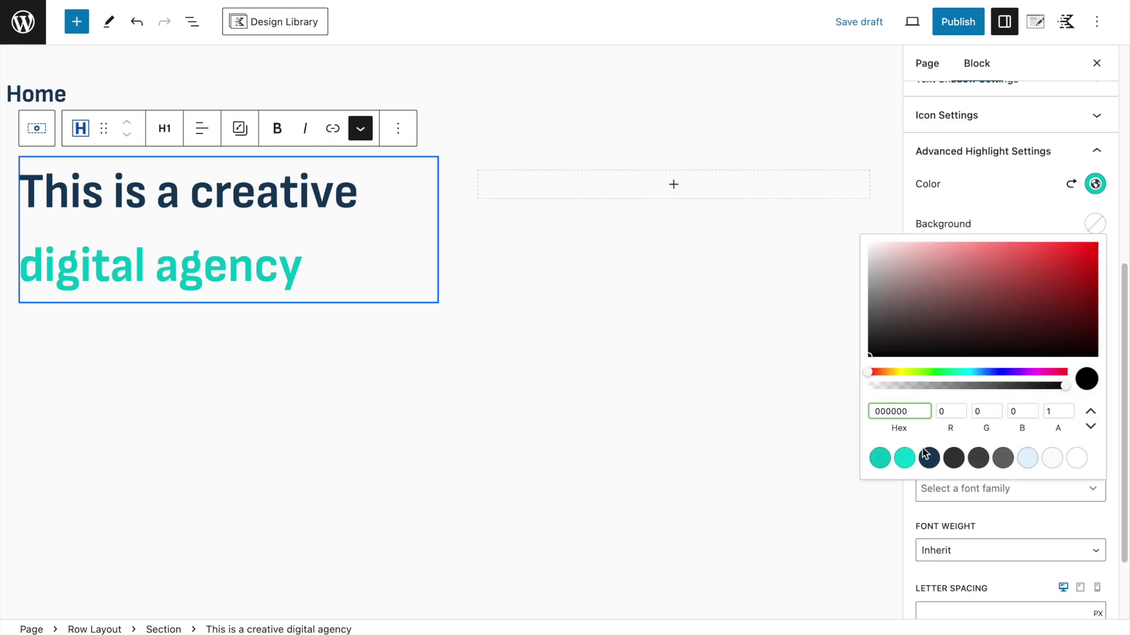
{"action": "left_click", "coordinate": [928, 458]}
{"action": "left_click", "coordinate": [966, 223]}
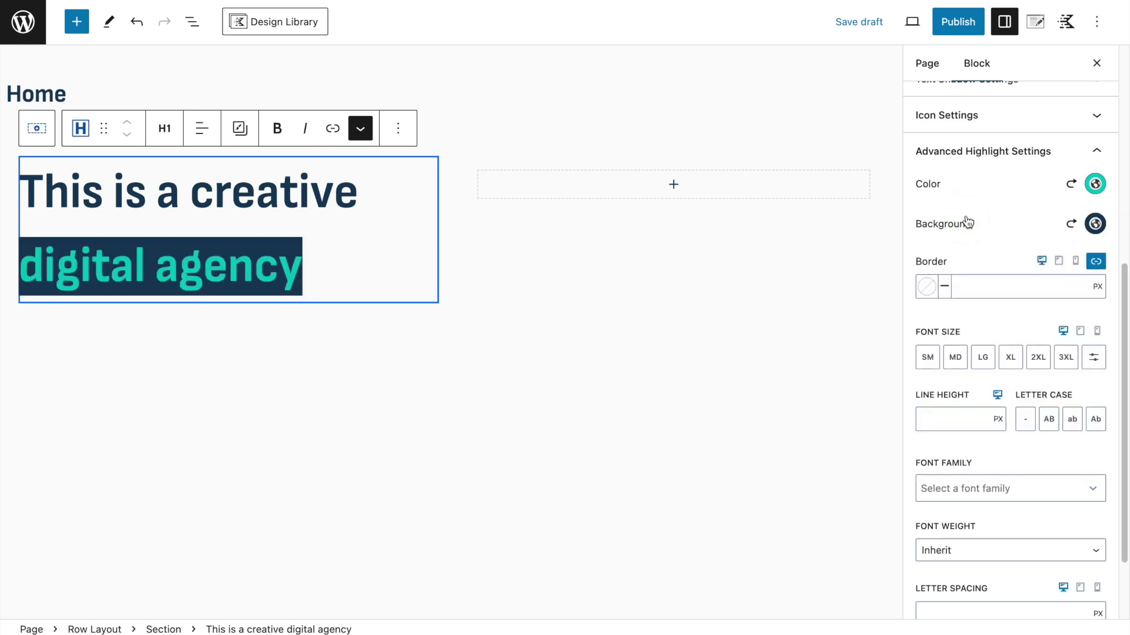
Set the highlight's right and left padding to 8.
{"action": "scroll", "coordinate": [991, 383], "scroll_direction": "down", "scroll_amount": 3}
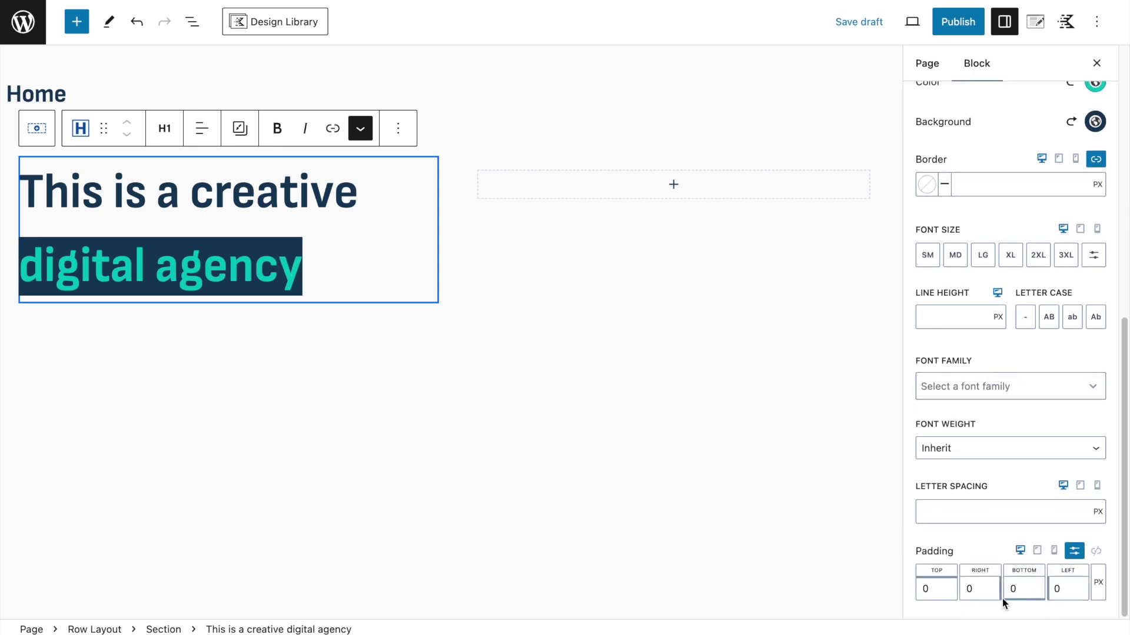
{"action": "double_click", "coordinate": [968, 589]}
{"action": "type", "text": "8"}
{"action": "double_click", "coordinate": [1062, 586]}
{"action": "type", "text": "8"}
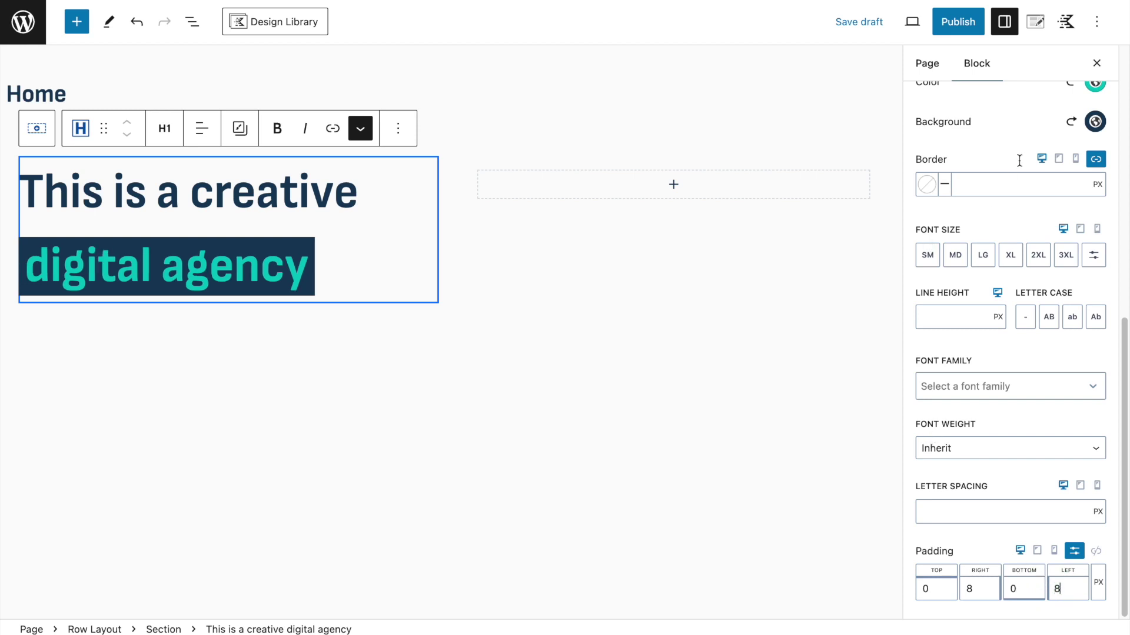
{"action": "left_click", "coordinate": [957, 22]}
Confirm publishing the Home page and inspect the highlighted heading on the live page.
{"action": "left_click", "coordinate": [970, 21]}
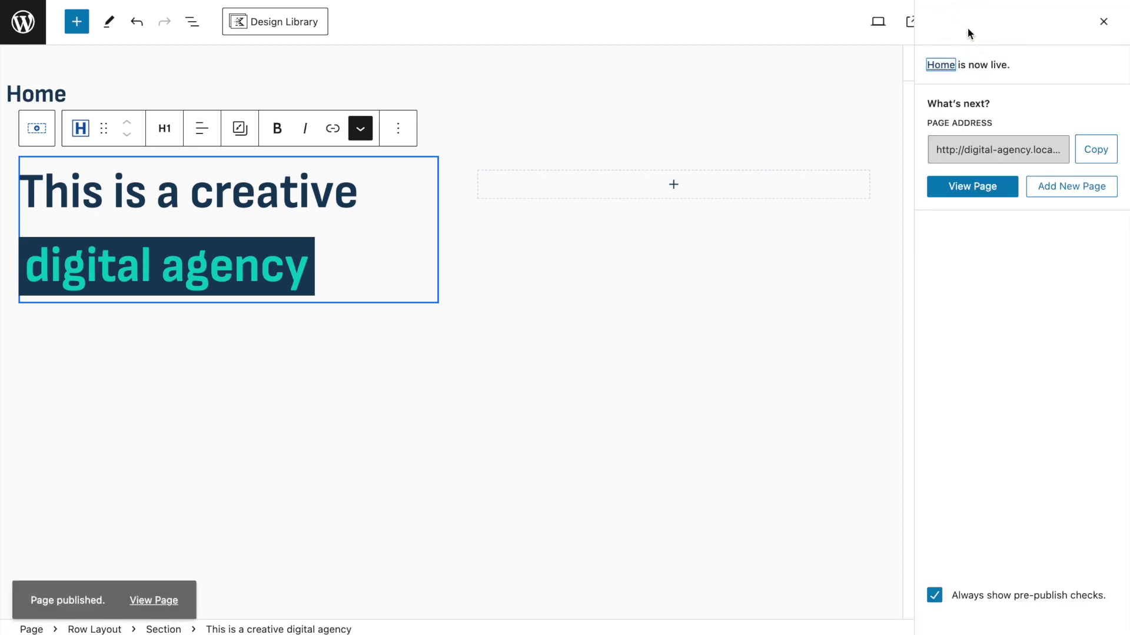
{"action": "left_click", "coordinate": [1103, 21]}
{"action": "left_click", "coordinate": [909, 22]}
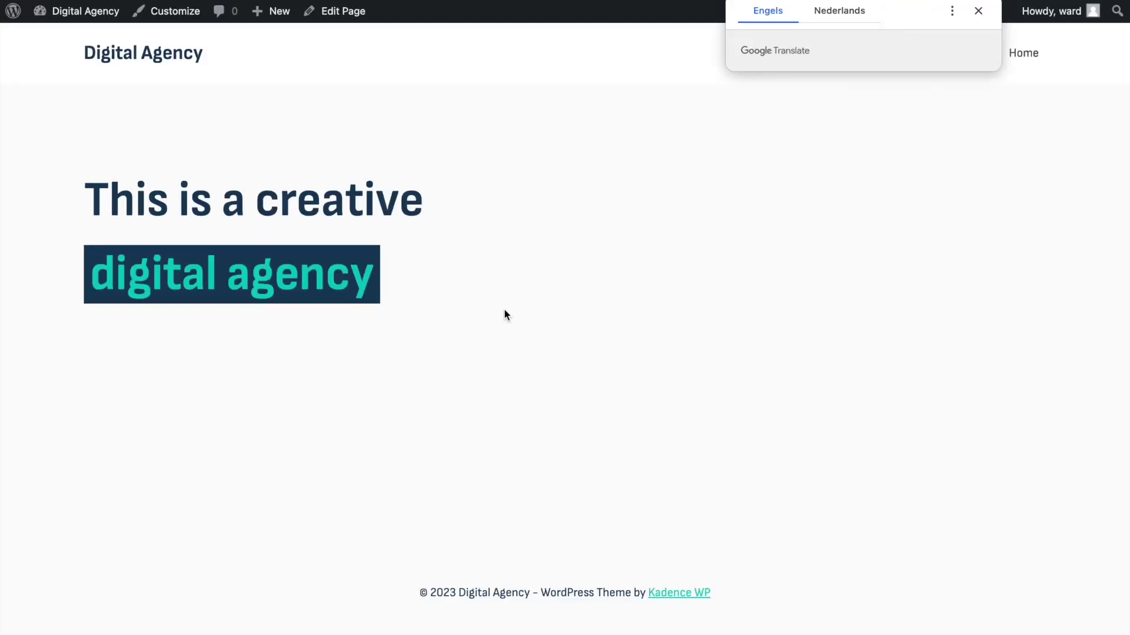
{"action": "left_click_drag", "start_coordinate": [83, 212], "coordinate": [461, 357]}
{"action": "left_click", "coordinate": [462, 355]}
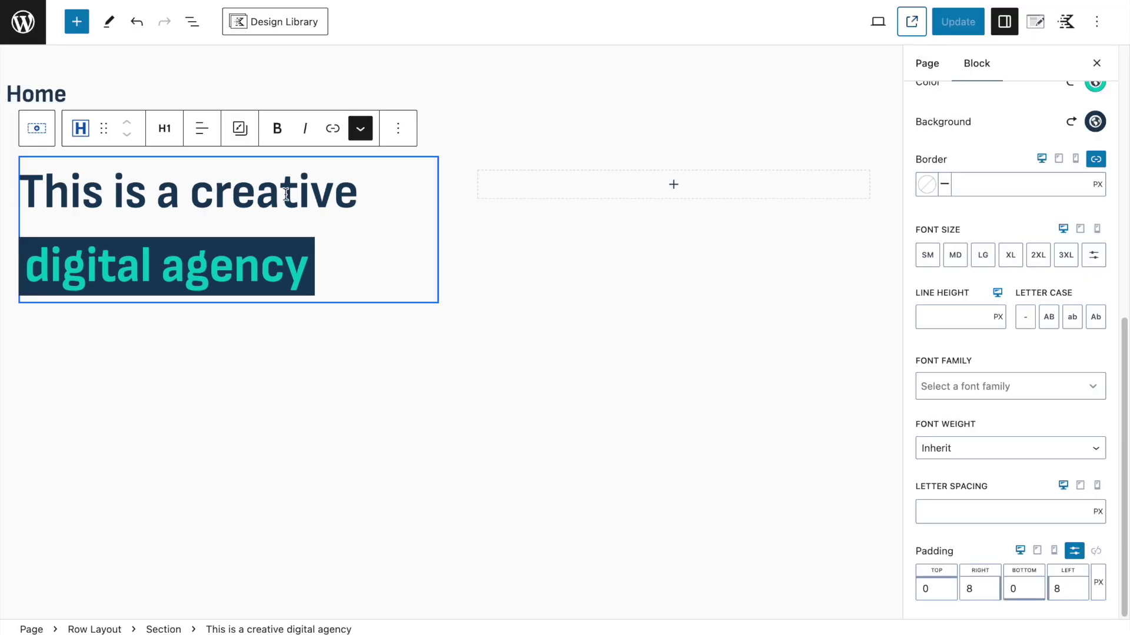
Set the heading's line height to 1 and update the page.
{"action": "scroll", "coordinate": [973, 242], "scroll_direction": "up", "scroll_amount": 5}
{"action": "scroll", "coordinate": [973, 242], "scroll_direction": "up", "scroll_amount": 3}
{"action": "left_click", "coordinate": [933, 346]}
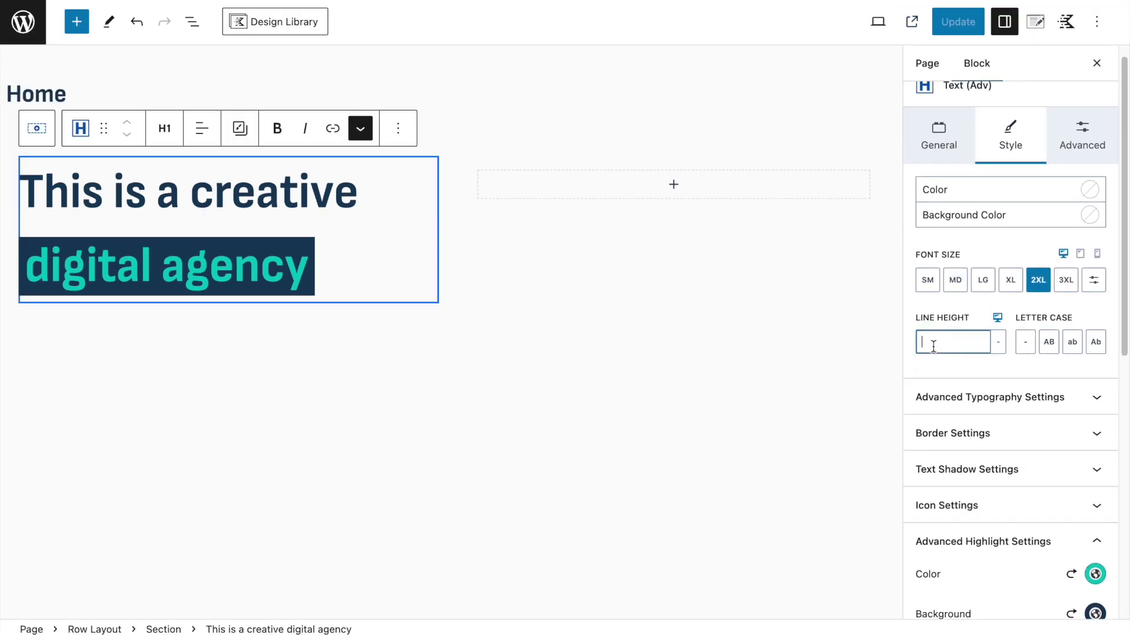
{"action": "type", "text": "1"}
{"action": "left_click", "coordinate": [958, 22]}
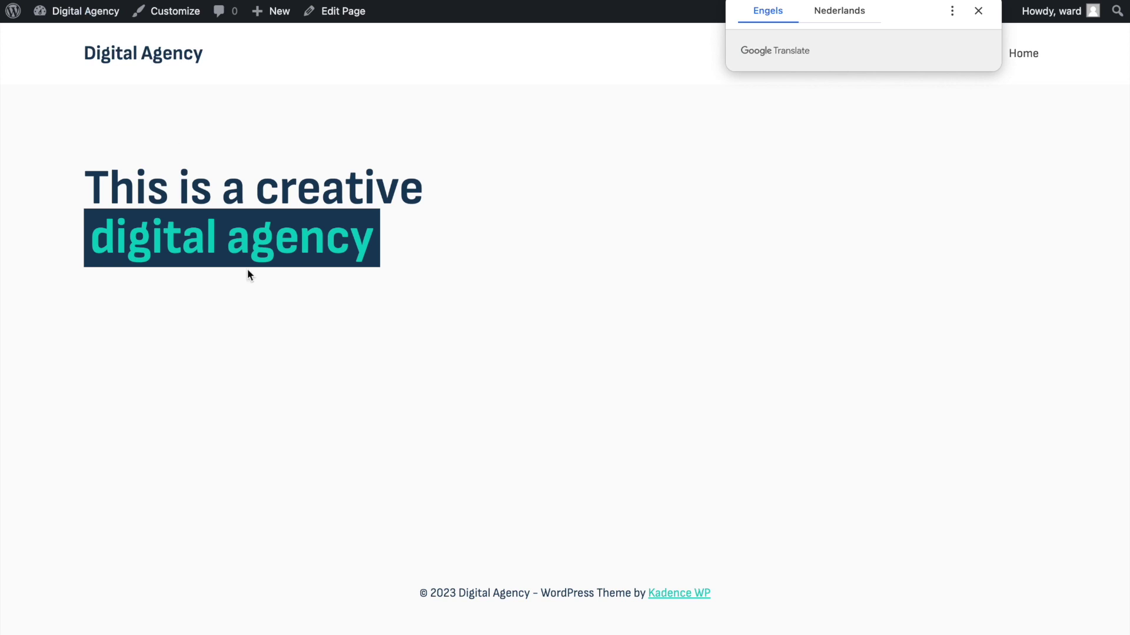
{"action": "left_click", "coordinate": [978, 10]}
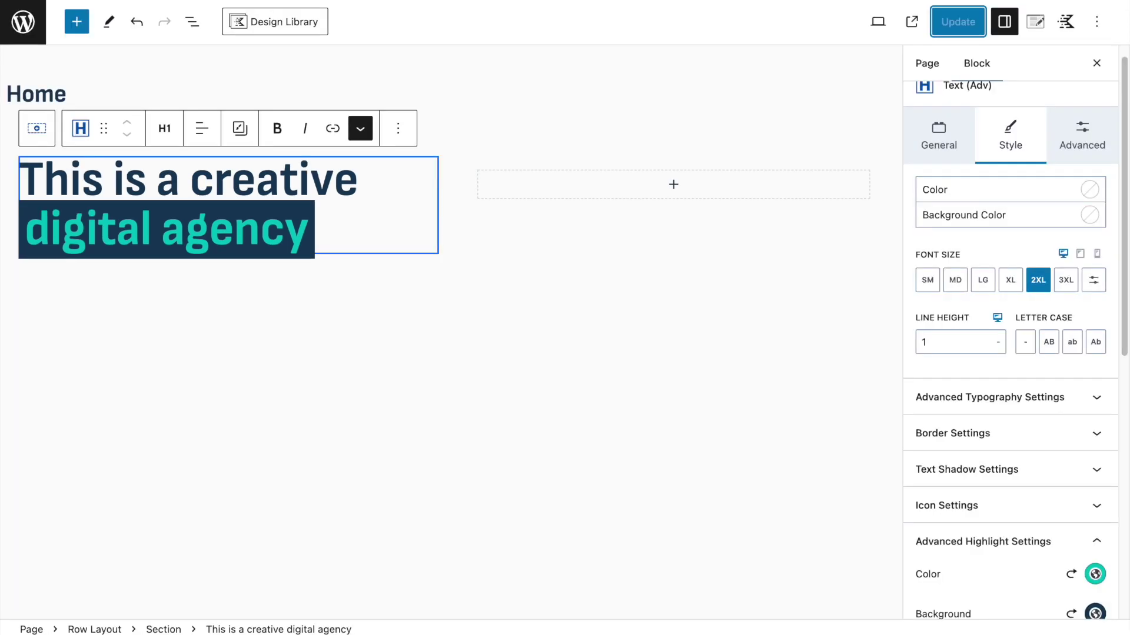
{"action": "left_click", "coordinate": [318, 226]}
Add a paragraph-level Text (Adv) block below the heading with pasted Lorem ipsum text.
{"action": "key", "text": "Right"}
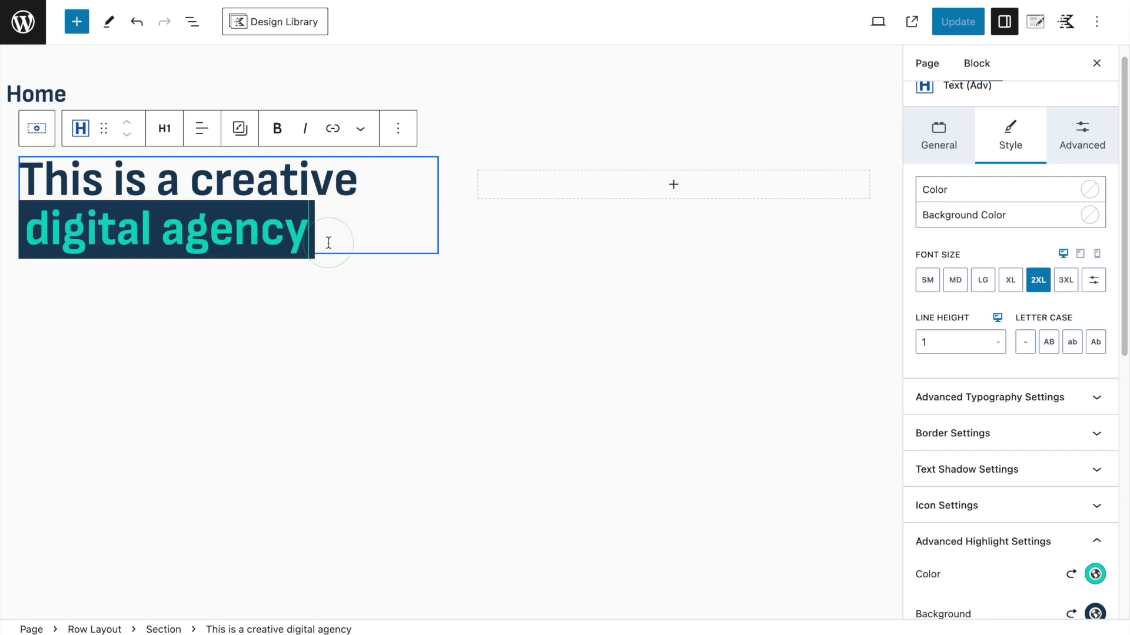
{"action": "key", "text": "Return"}
{"action": "type", "text": "/text"}
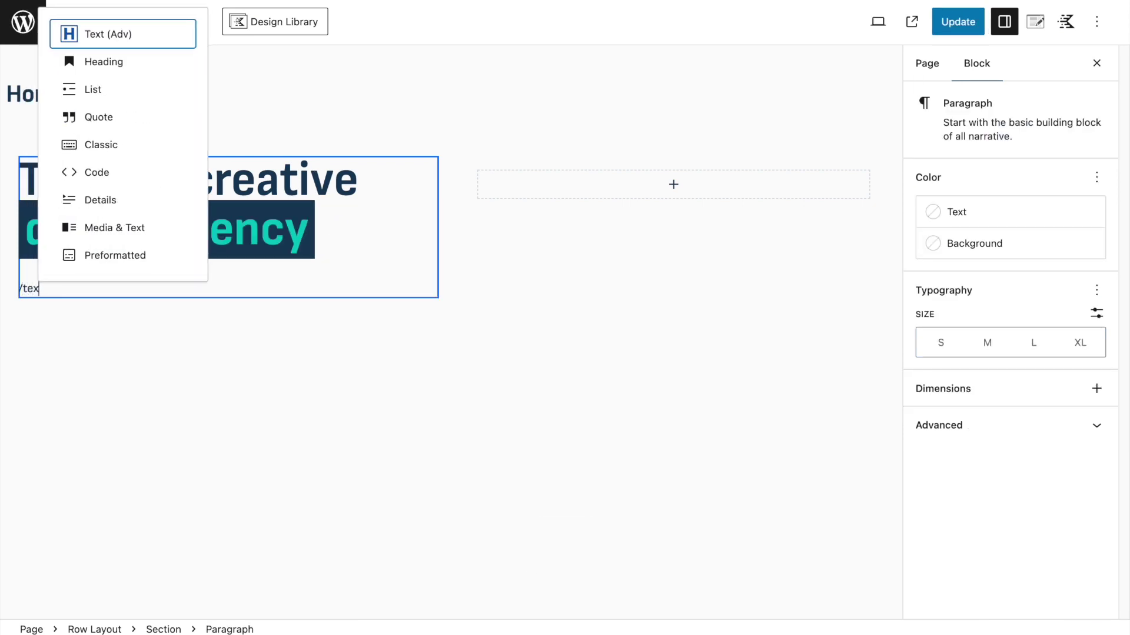
{"action": "left_click", "coordinate": [161, 33]}
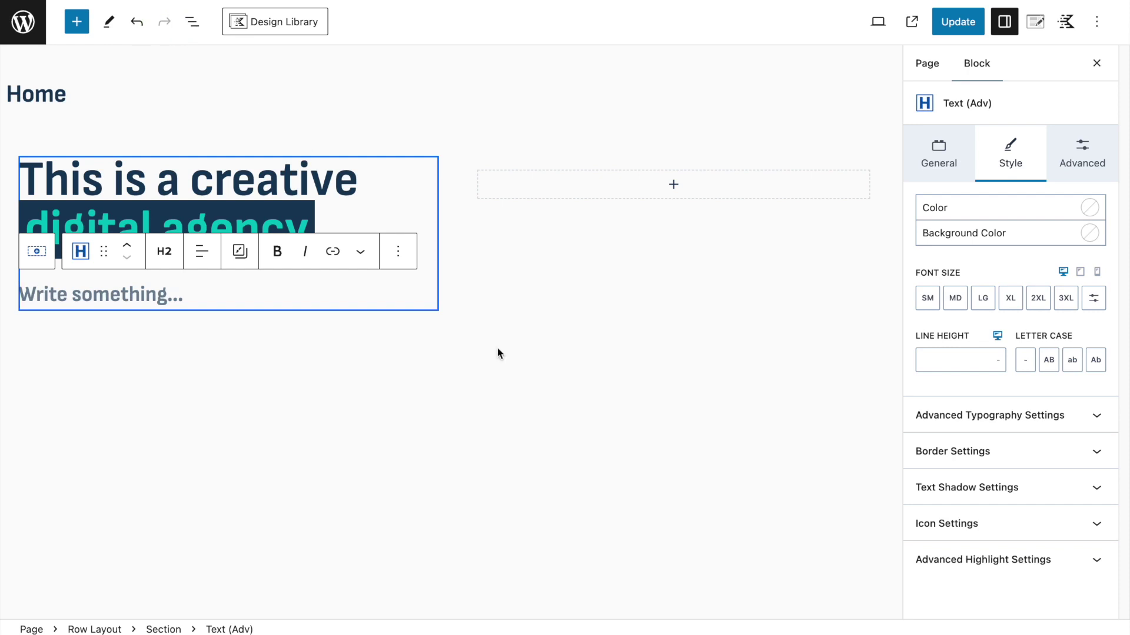
{"action": "left_click", "coordinate": [164, 252]}
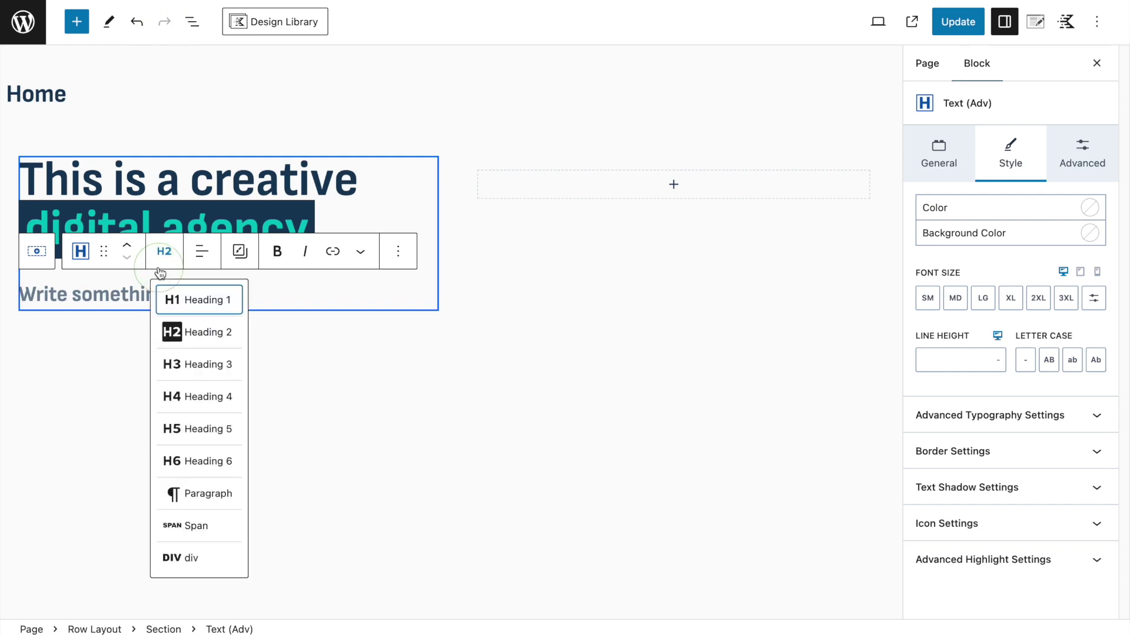
{"action": "left_click", "coordinate": [199, 501]}
{"action": "left_click", "coordinate": [53, 290]}
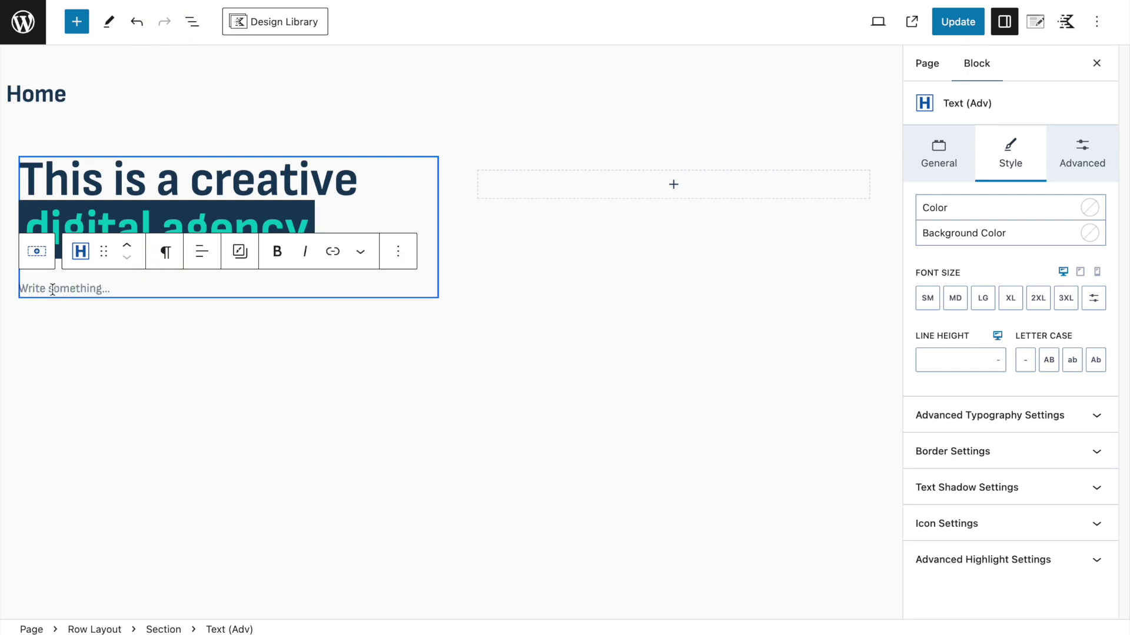
{"action": "type", "text": "Lorem ipsum dolor sit amet, consectetur adipiscing elit. Quisque eu convallis leo. Aenean tincidunt ultricies ante ut molestie."}
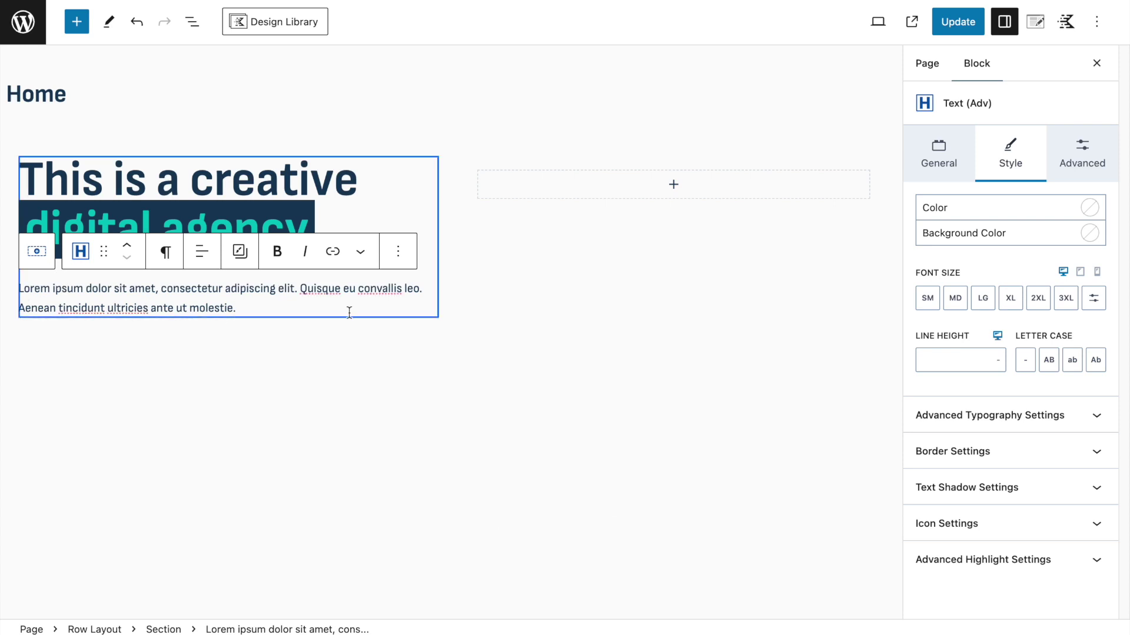
Make the paragraph medium size with Bold 700 weight and save the page.
{"action": "left_click", "coordinate": [955, 298]}
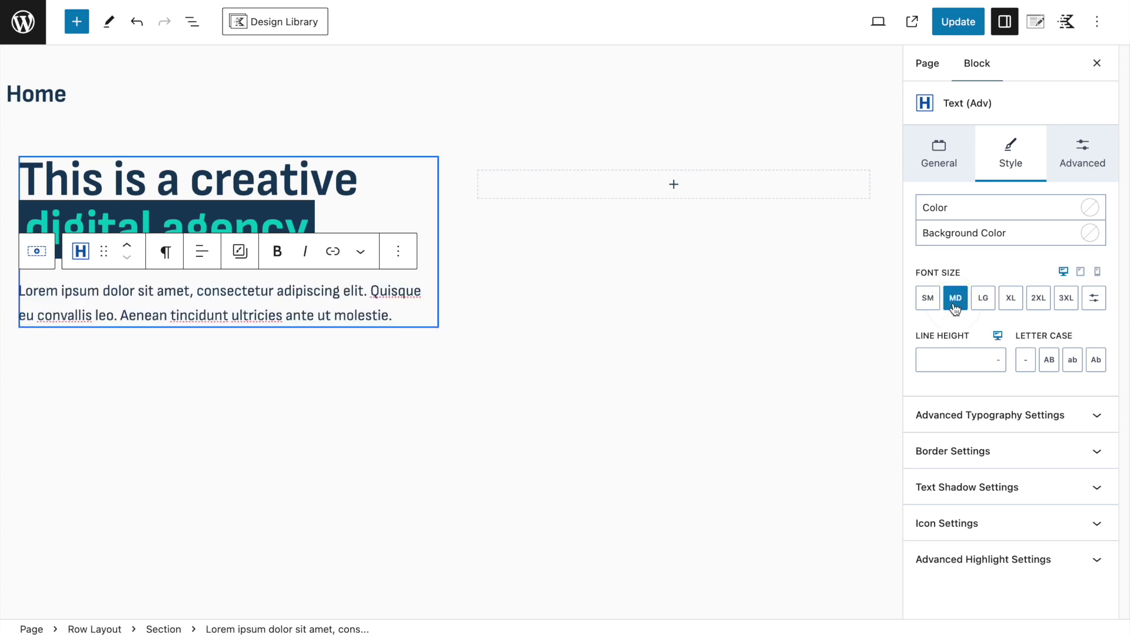
{"action": "left_click", "coordinate": [953, 416]}
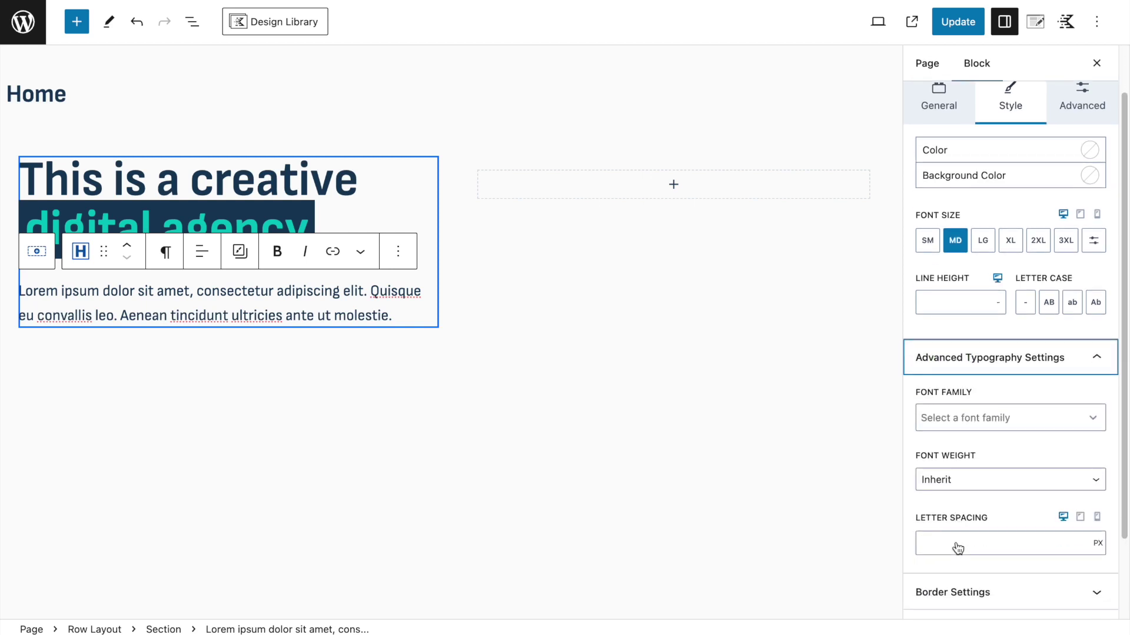
{"action": "left_click", "coordinate": [947, 468]}
{"action": "left_click", "coordinate": [940, 482]}
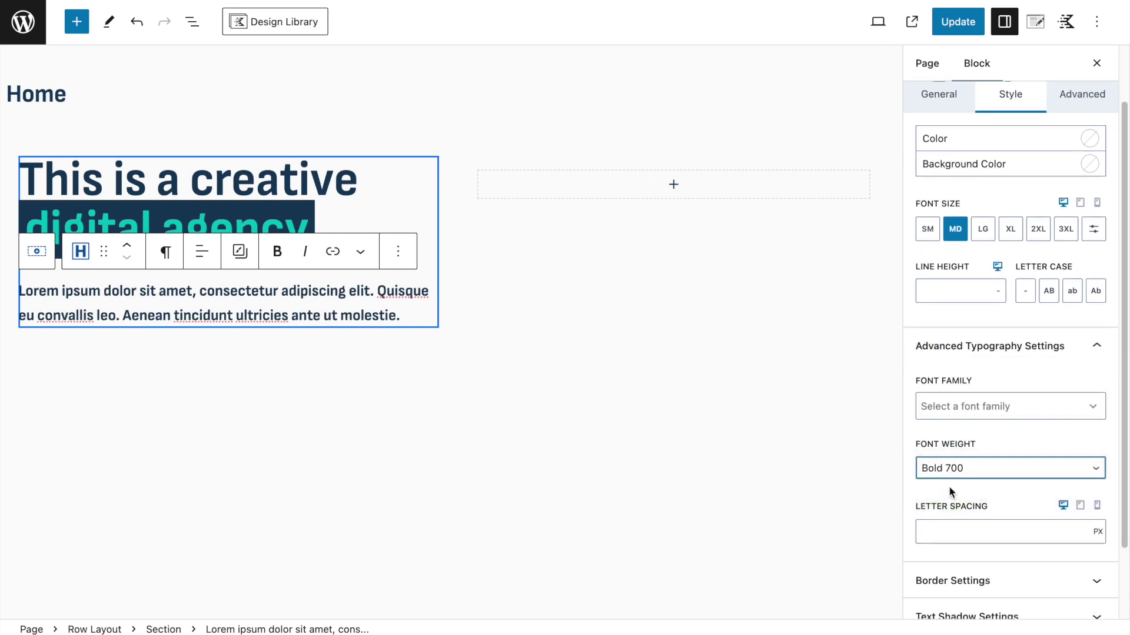
{"action": "left_click", "coordinate": [958, 22]}
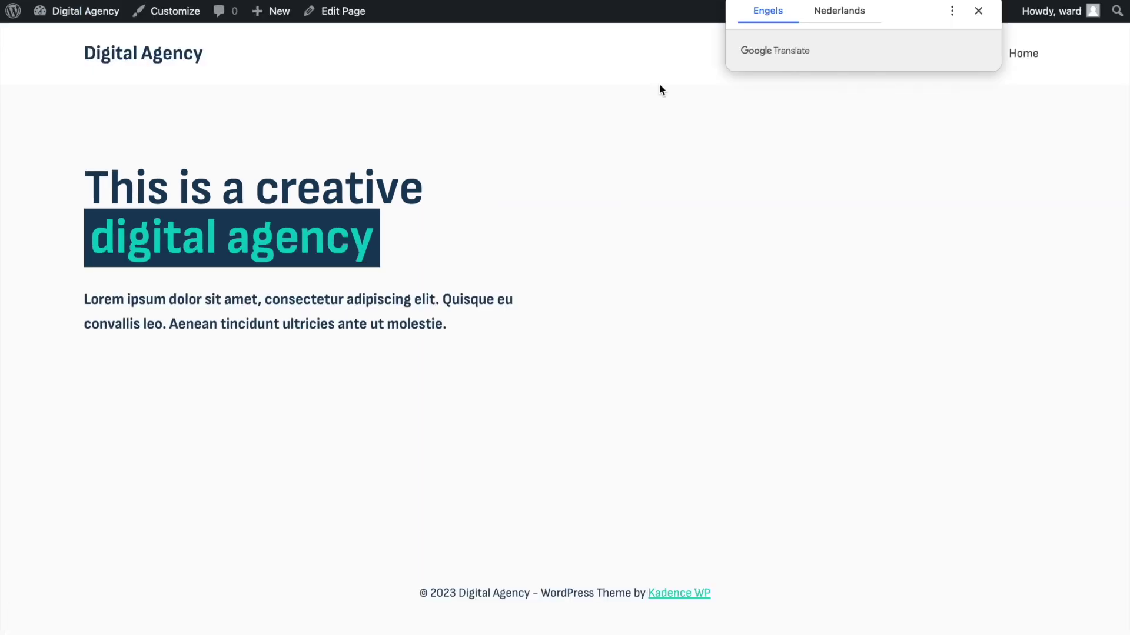
{"action": "left_click", "coordinate": [978, 11]}
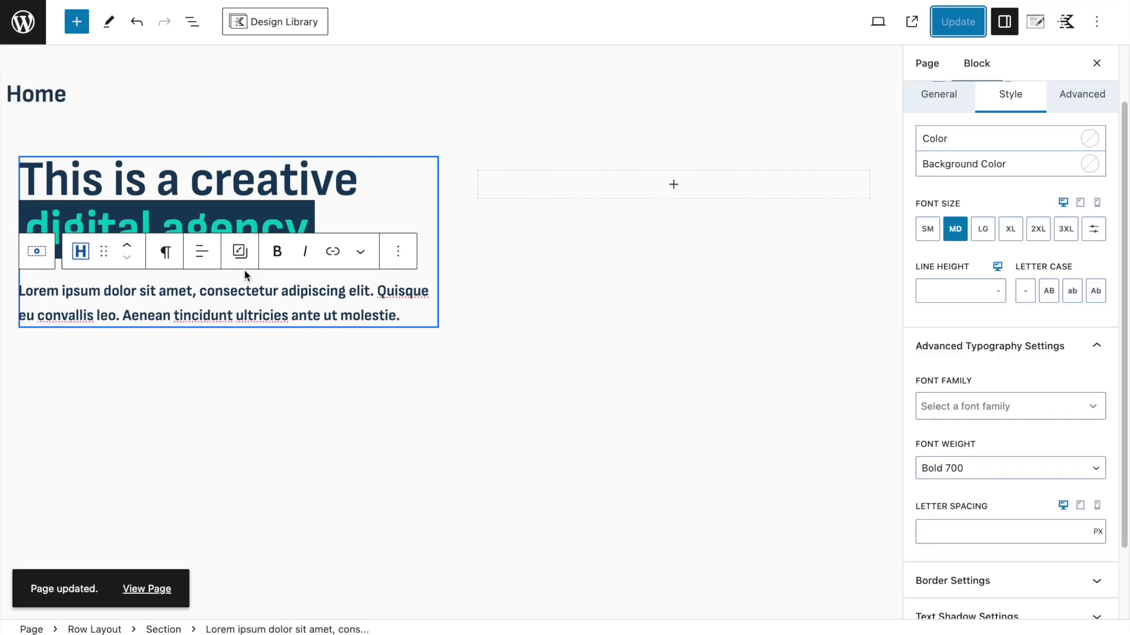
{"action": "left_click", "coordinate": [403, 316]}
Add a left-aligned, theme-styled Buttons (Adv) block labelled 'Learn more' and save.
{"action": "key", "text": "Return"}
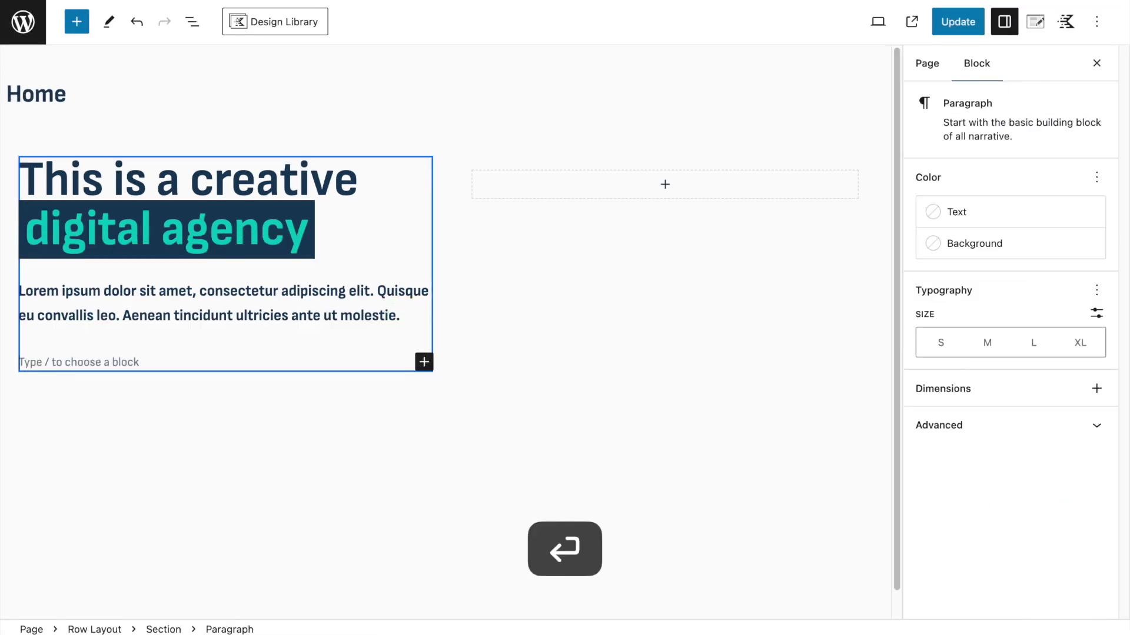
{"action": "type", "text": "/"}
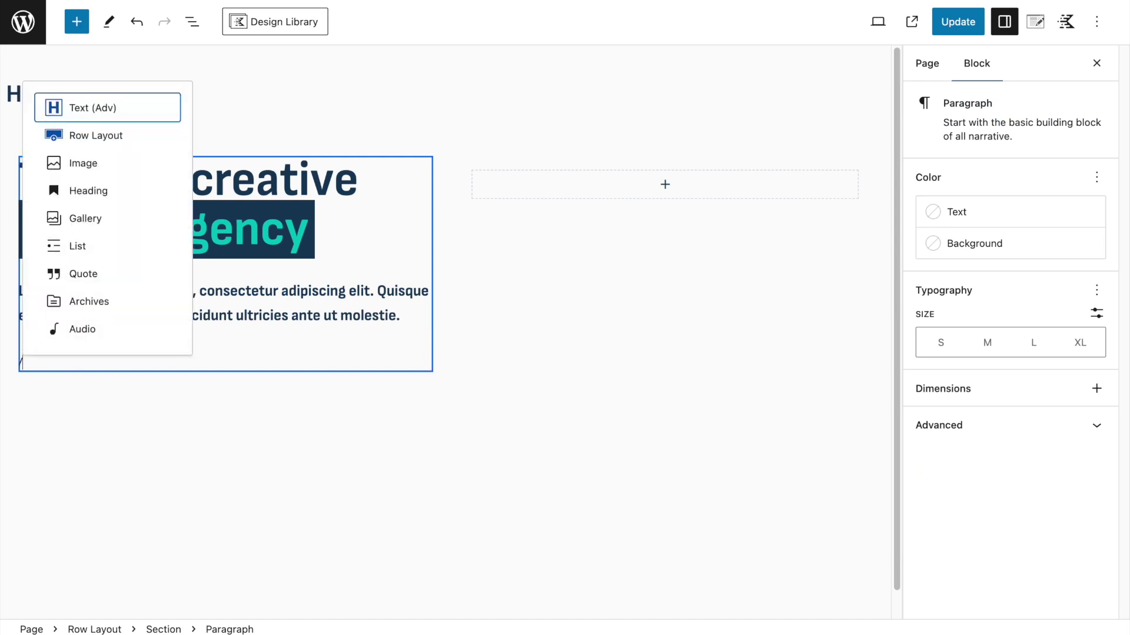
{"action": "type", "text": "butt"}
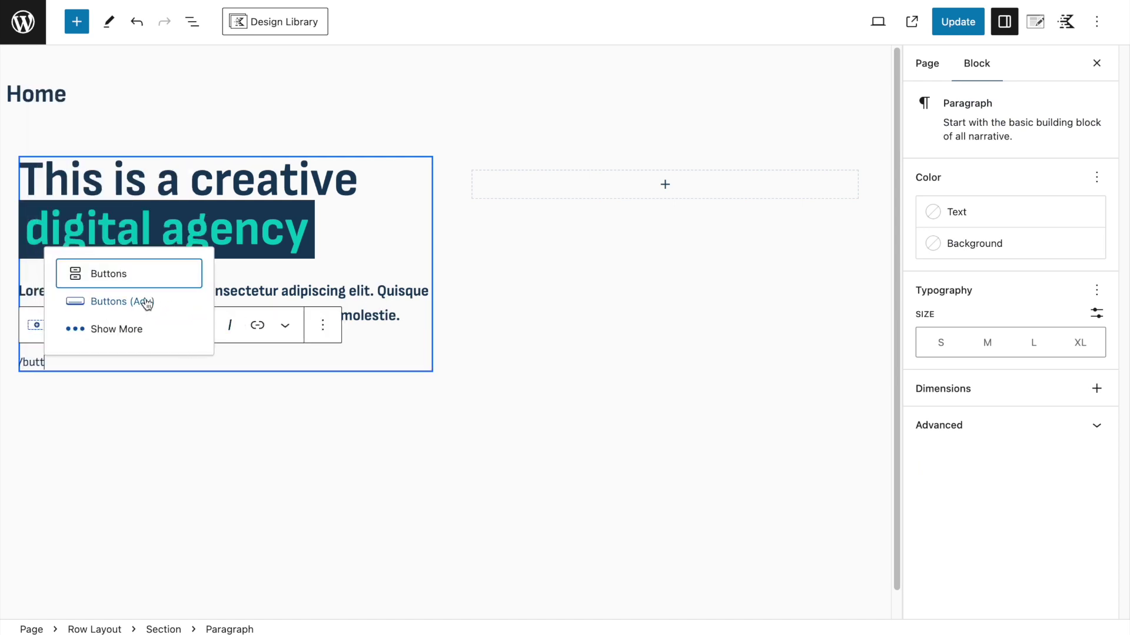
{"action": "left_click", "coordinate": [145, 304]}
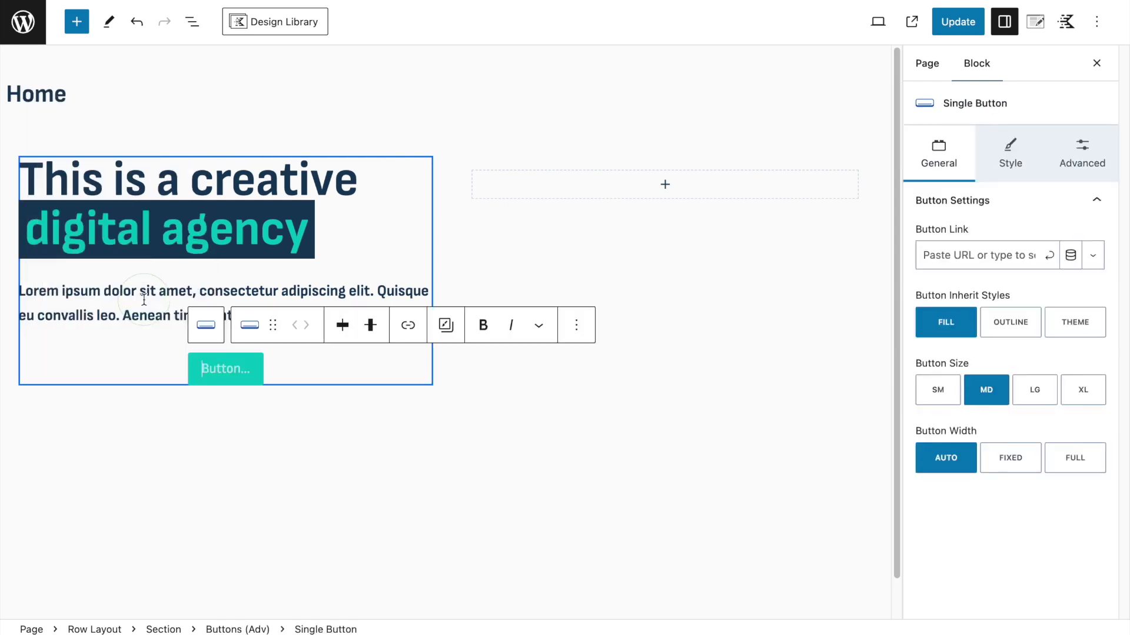
{"action": "left_click", "coordinate": [342, 328]}
{"action": "left_click", "coordinate": [374, 374]}
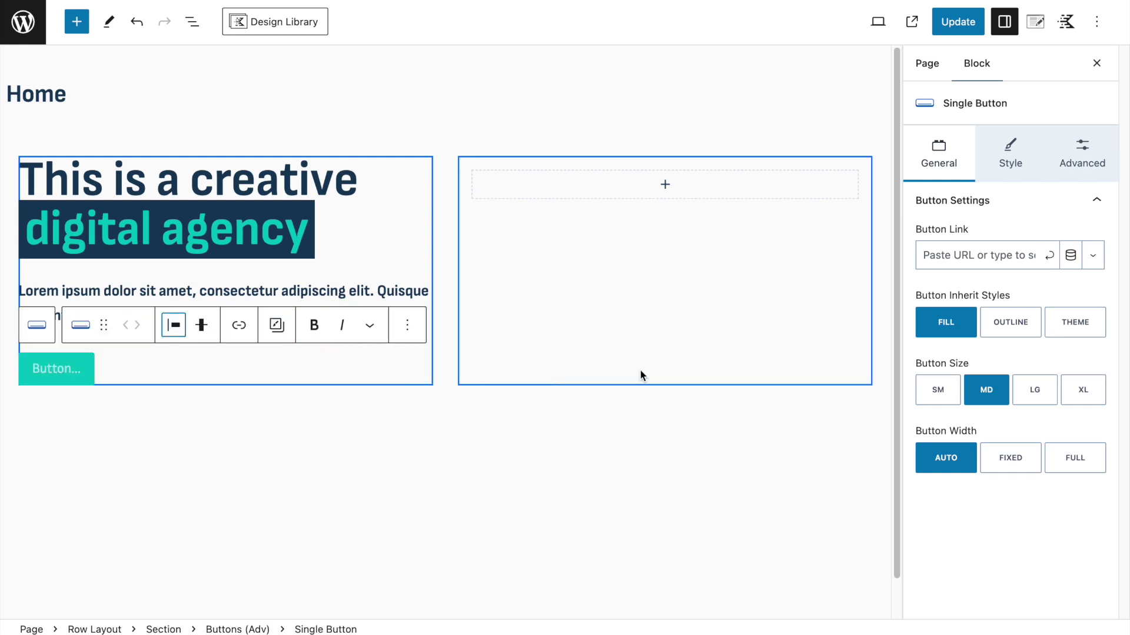
{"action": "left_click", "coordinate": [1075, 324]}
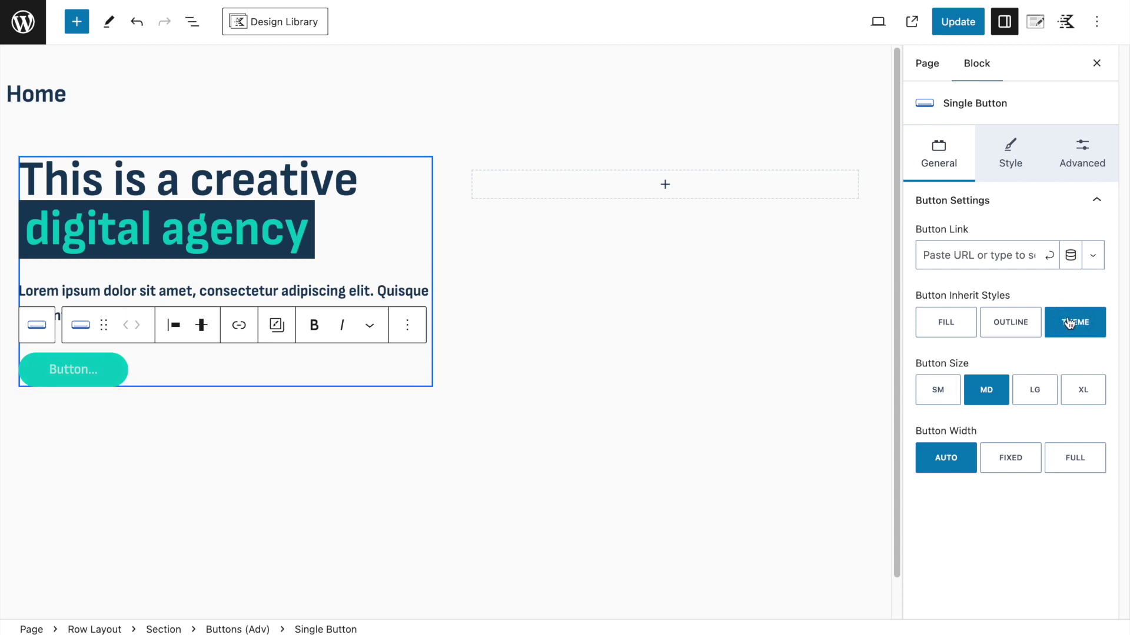
{"action": "left_click", "coordinate": [61, 373]}
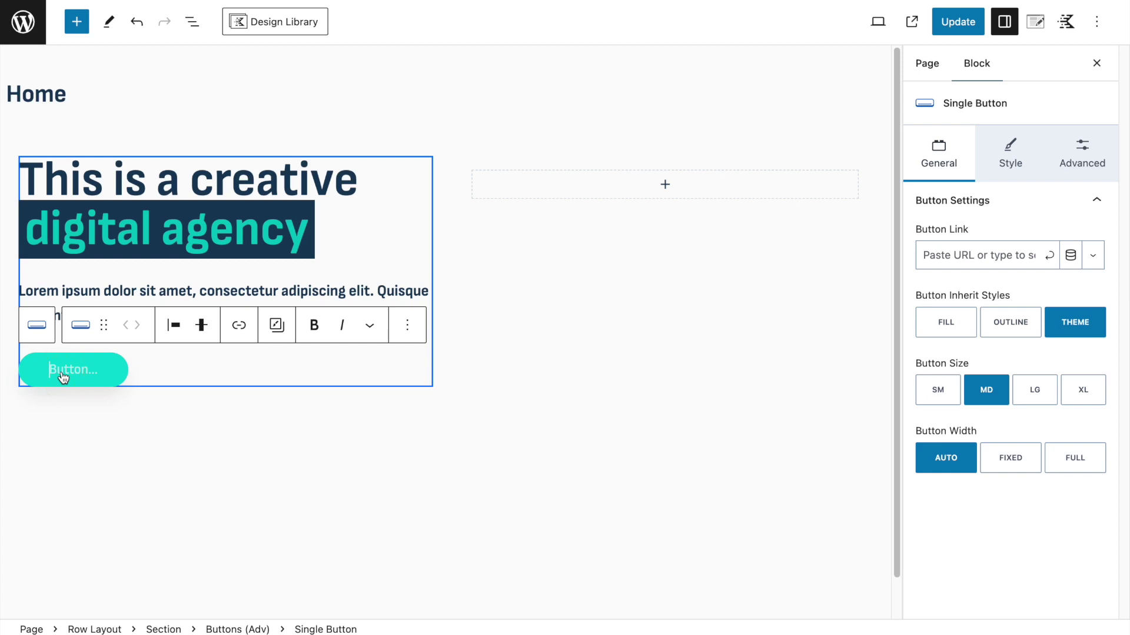
{"action": "type", "text": "Learn more"}
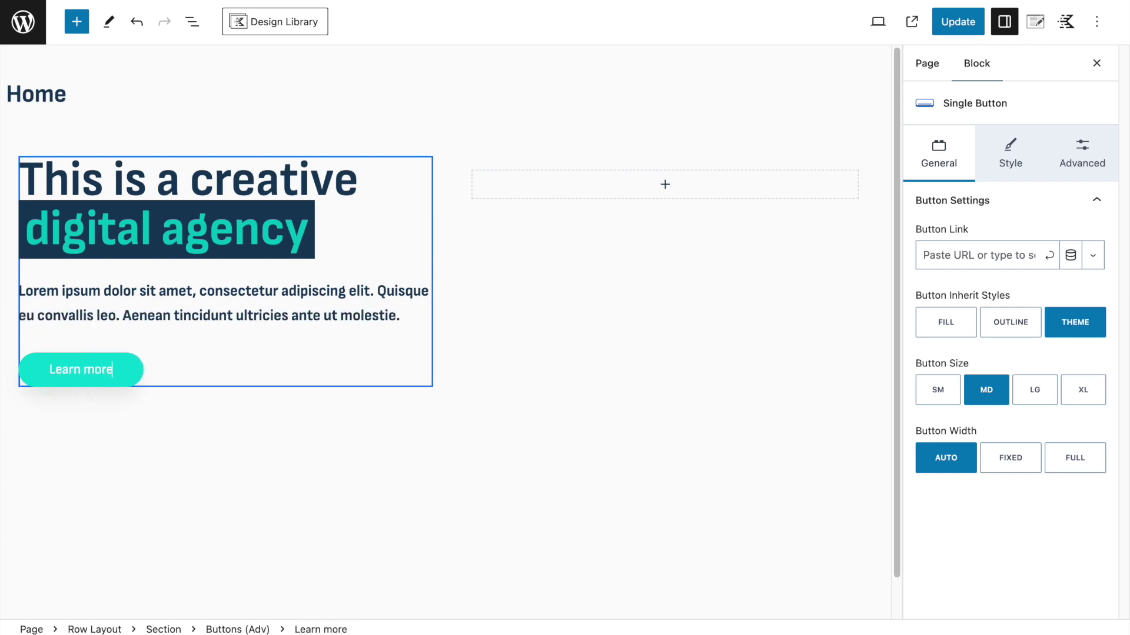
{"action": "left_click", "coordinate": [954, 22]}
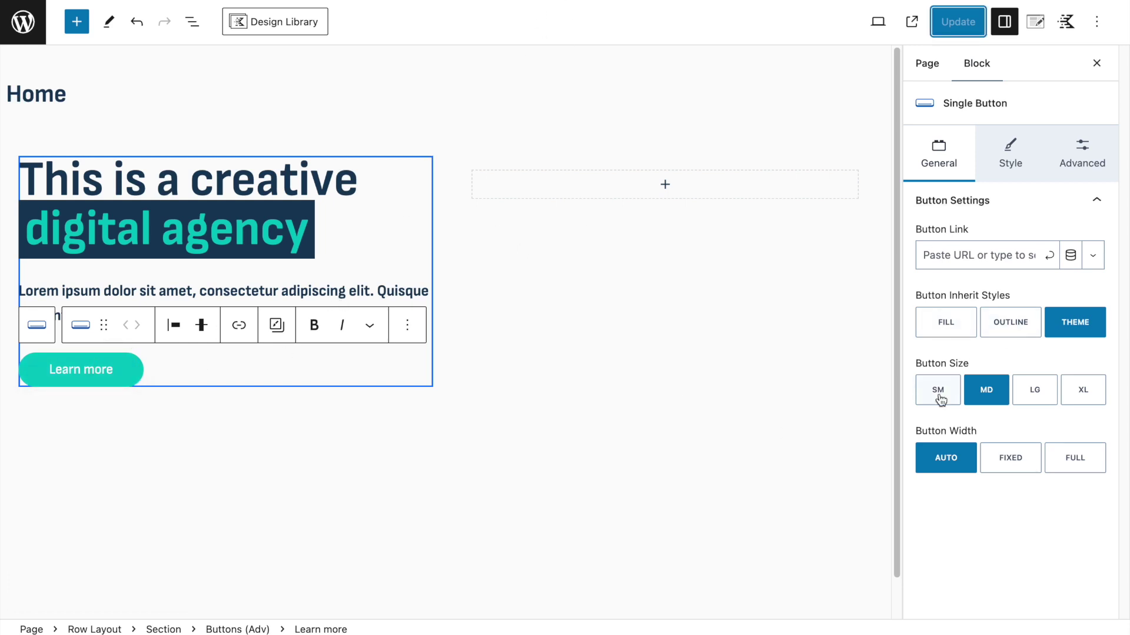
Set the Learn more button to size LG and update the page.
{"action": "left_click", "coordinate": [1035, 393]}
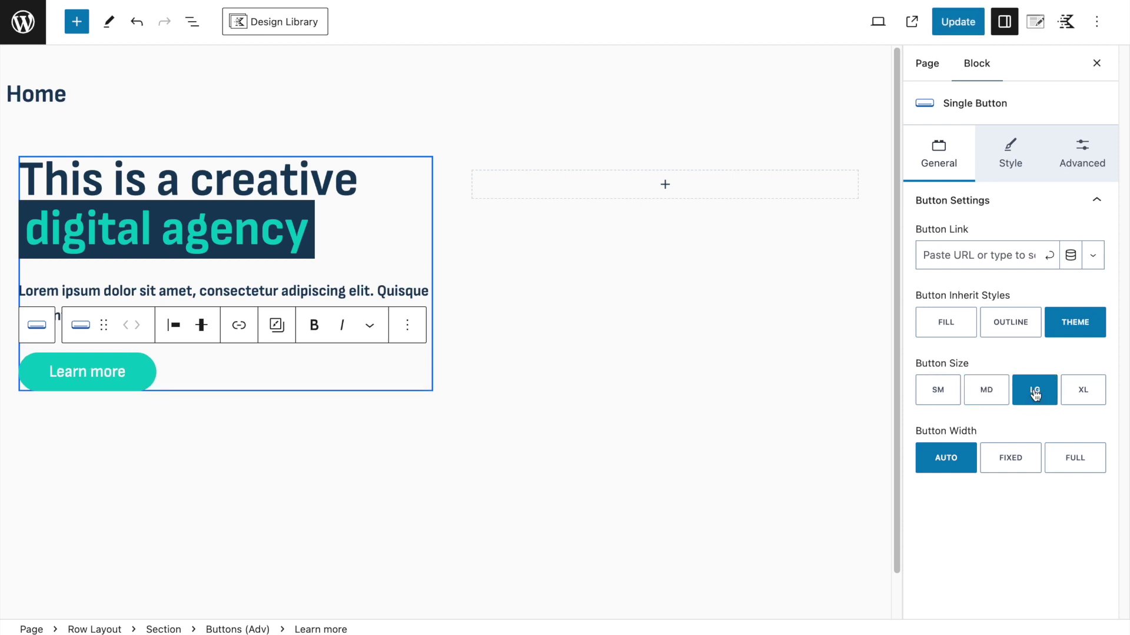
{"action": "left_click", "coordinate": [959, 22]}
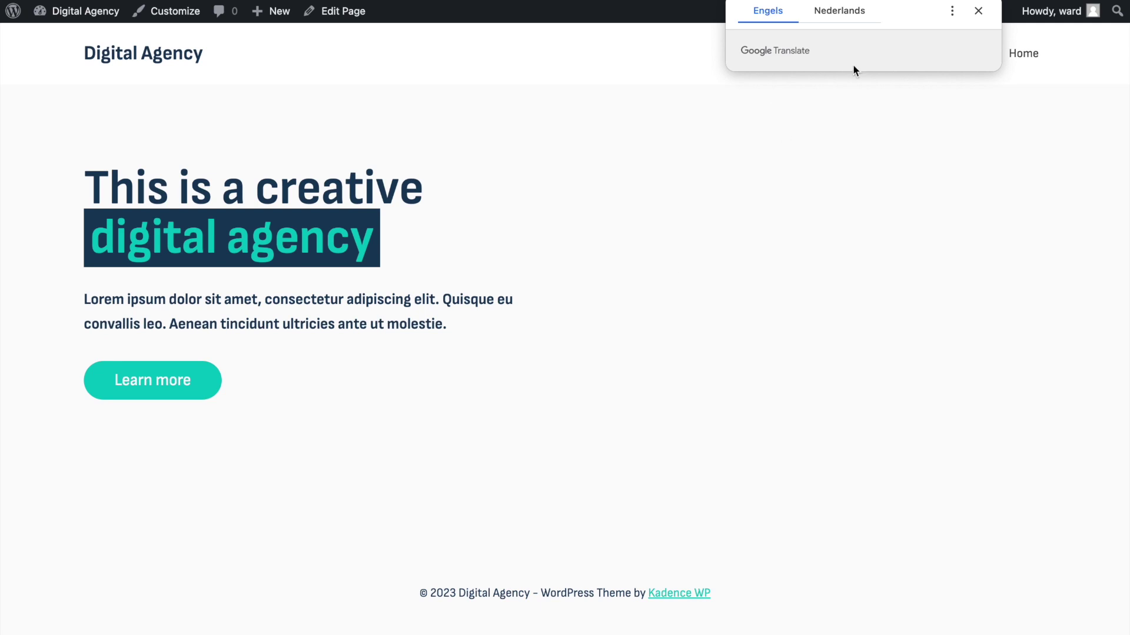
{"action": "left_click", "coordinate": [950, 12]}
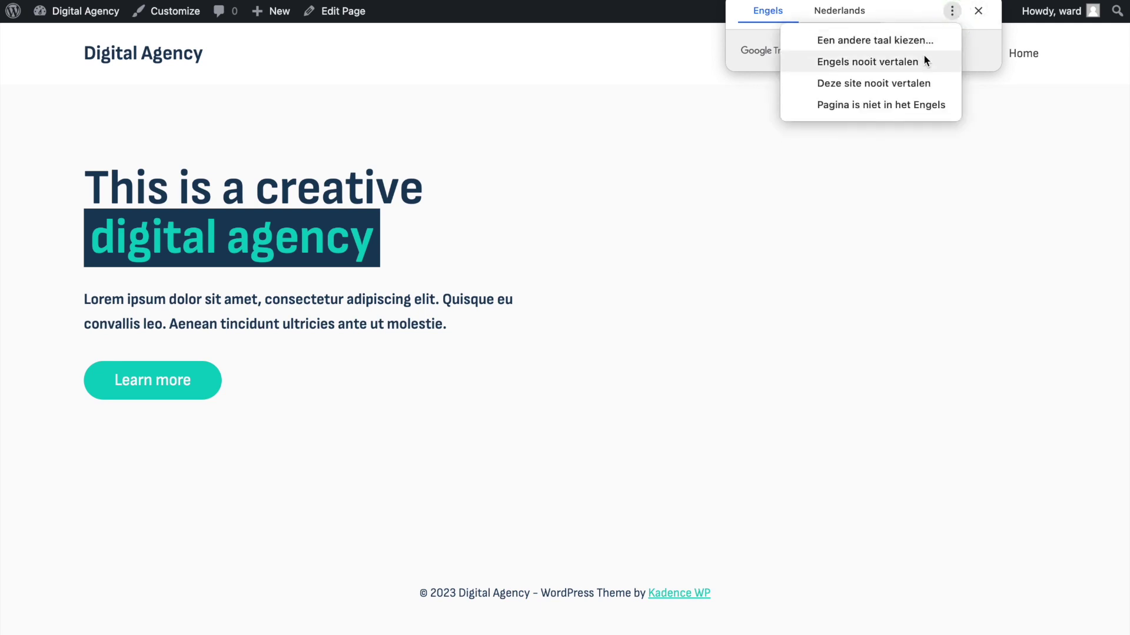
Dismiss the translation prompt and select the empty right-hand Section in List View.
{"action": "left_click", "coordinate": [910, 83]}
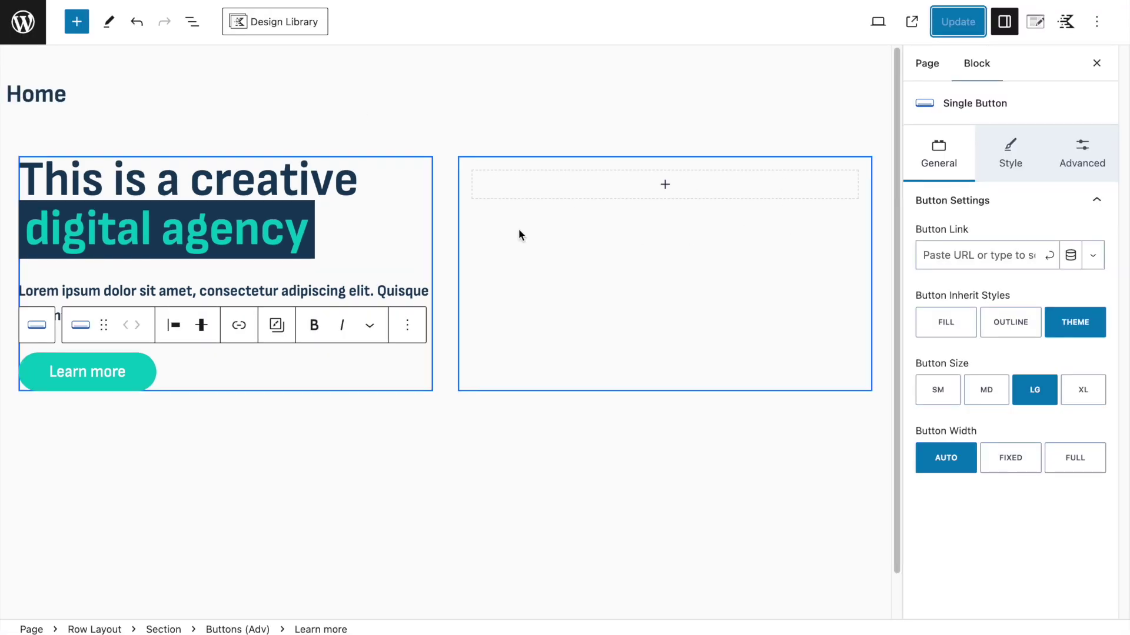
{"action": "left_click", "coordinate": [558, 181]}
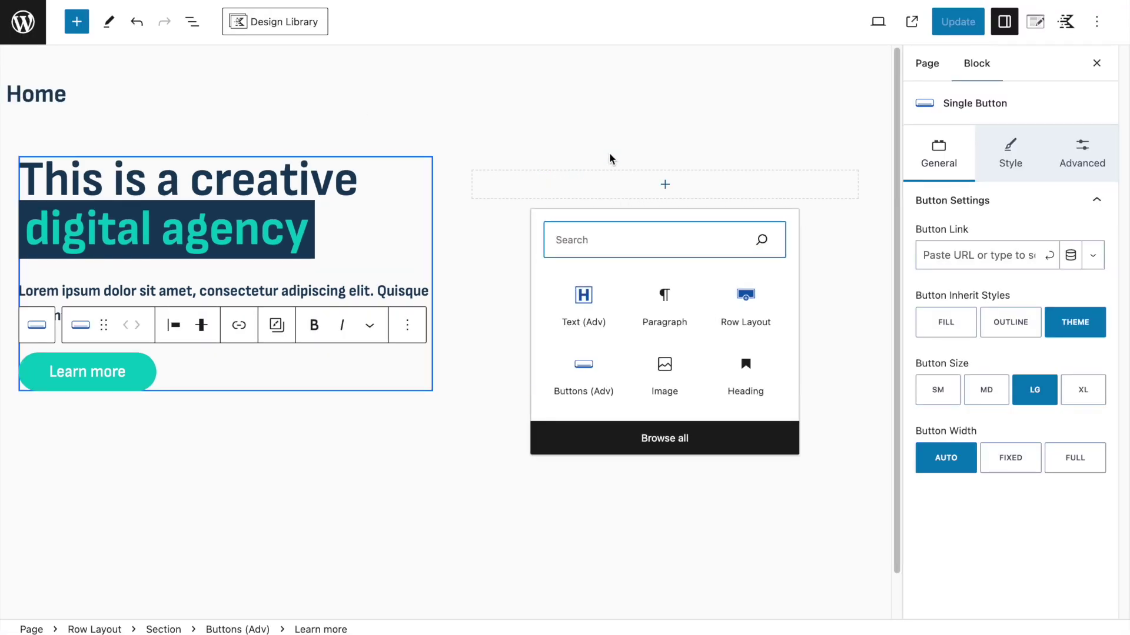
{"action": "left_click", "coordinate": [191, 22]}
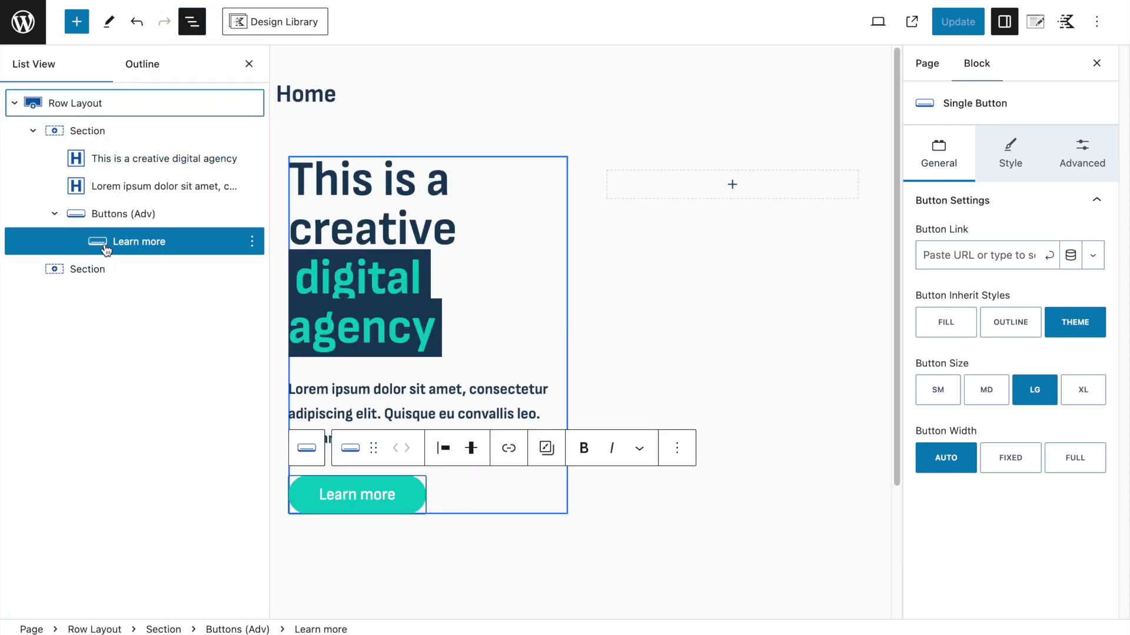
{"action": "left_click", "coordinate": [83, 269]}
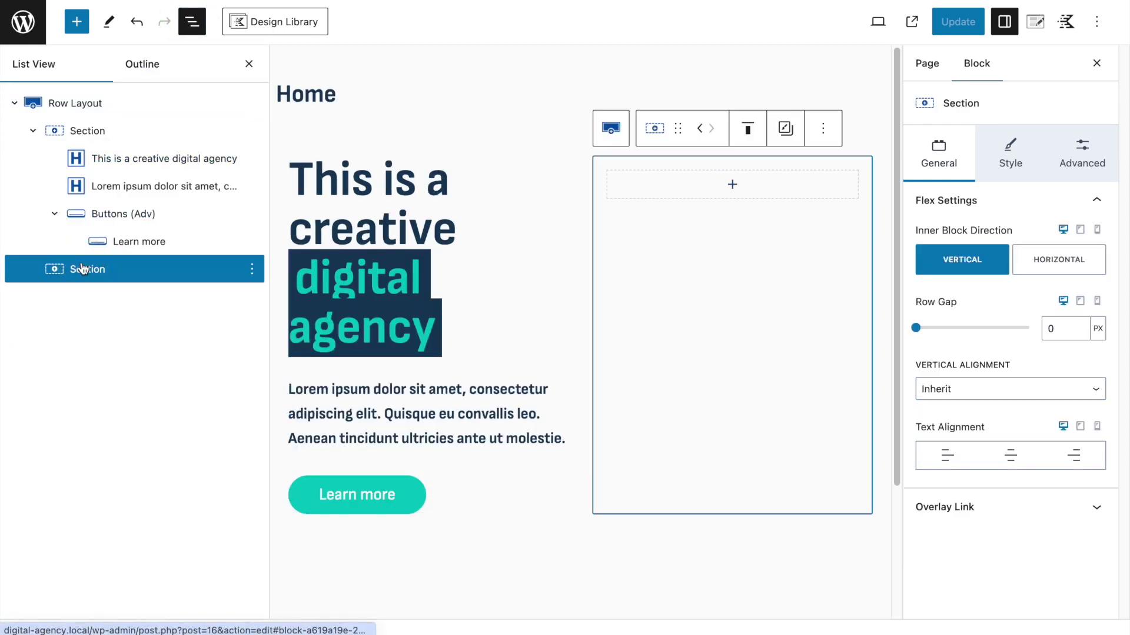
Set the Section's background colour to the teal swatch and save the page.
{"action": "left_click", "coordinate": [1020, 157]}
{"action": "left_click", "coordinate": [1094, 312]}
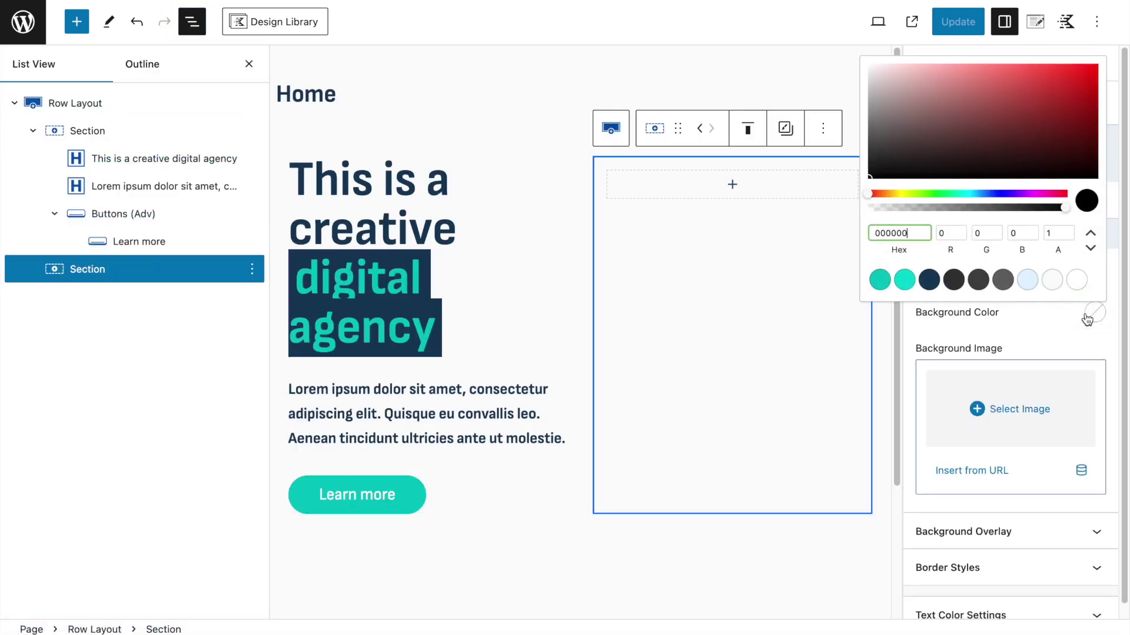
{"action": "left_click", "coordinate": [879, 280]}
{"action": "left_click", "coordinate": [953, 21]}
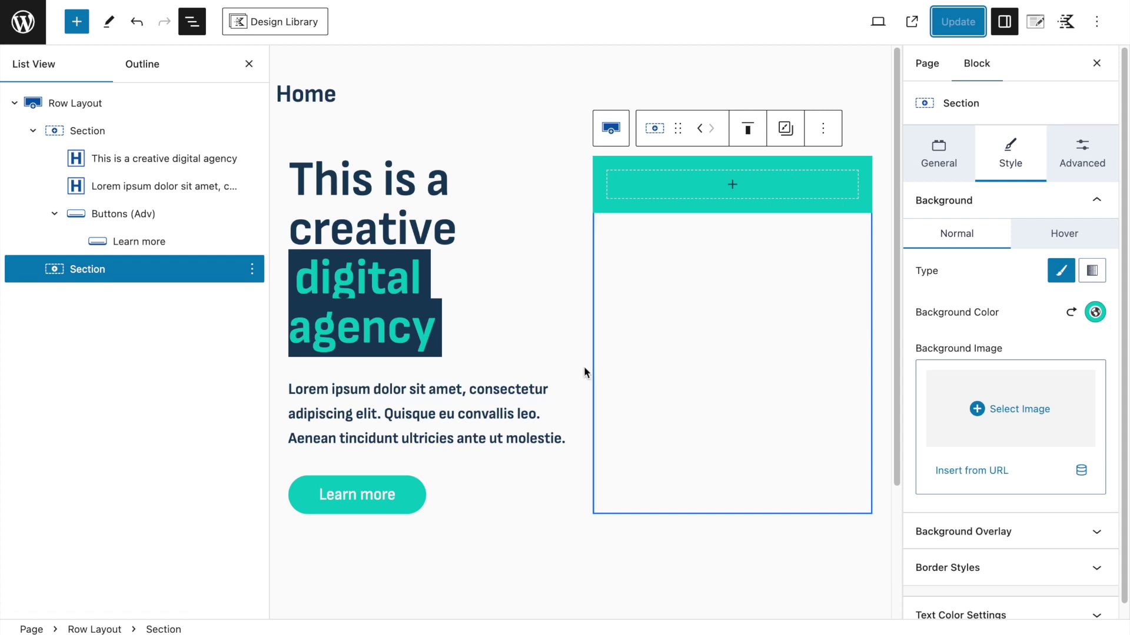
{"action": "left_click", "coordinate": [85, 106]}
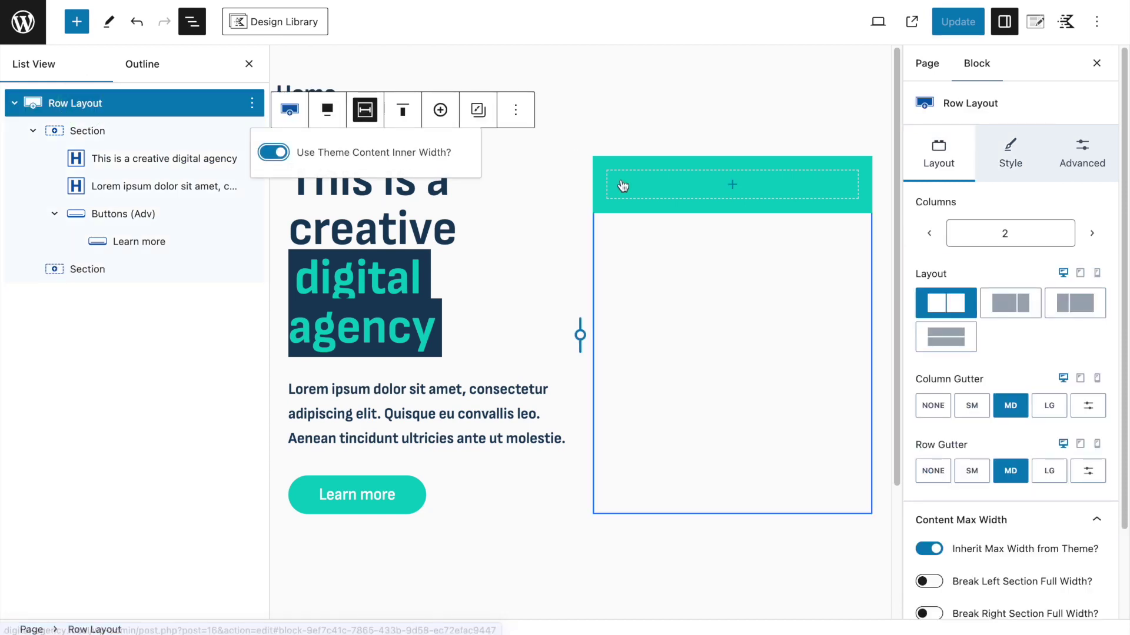
Set the row's Minimum Height to 600 px under Structure Settings and save.
{"action": "left_click", "coordinate": [1086, 156]}
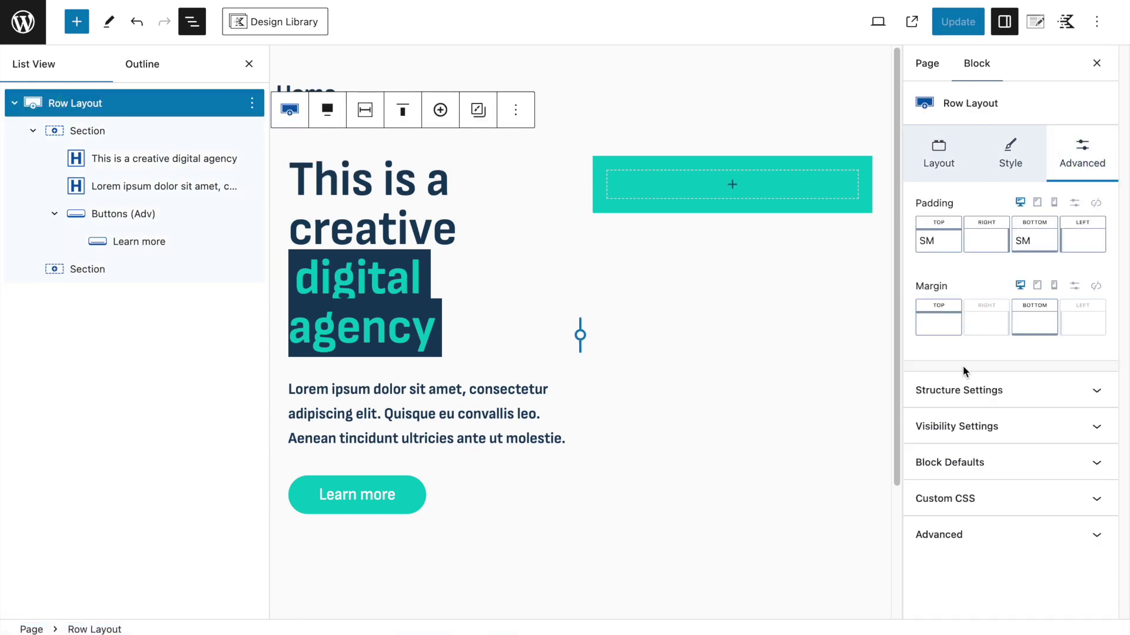
{"action": "left_click", "coordinate": [961, 391]}
{"action": "left_click", "coordinate": [1058, 498]}
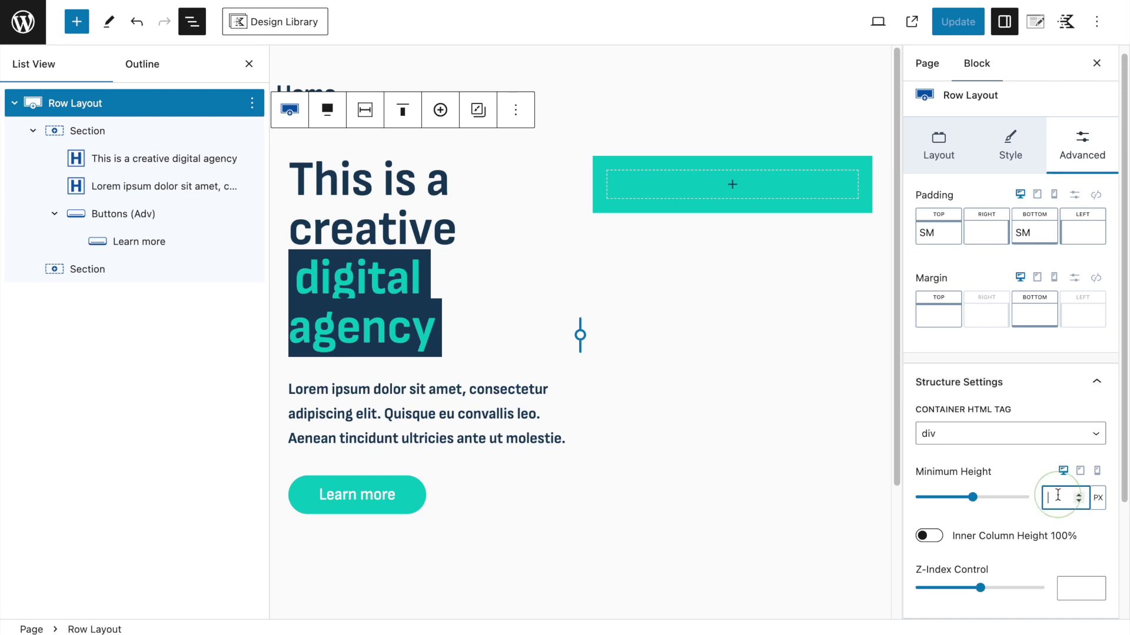
{"action": "type", "text": "600"}
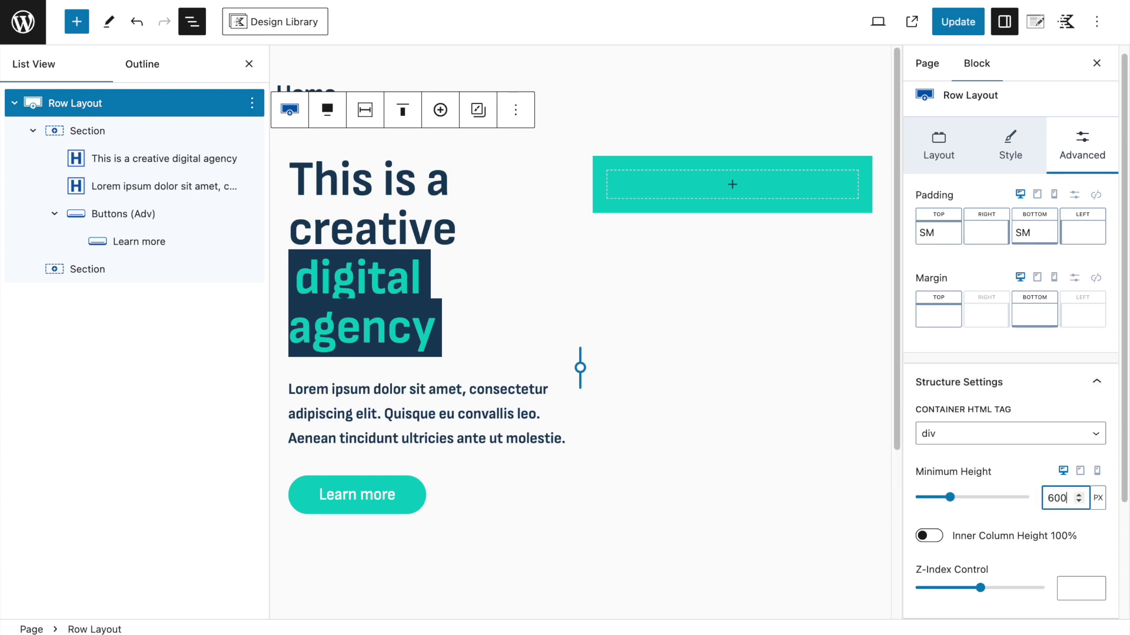
{"action": "left_click", "coordinate": [958, 21]}
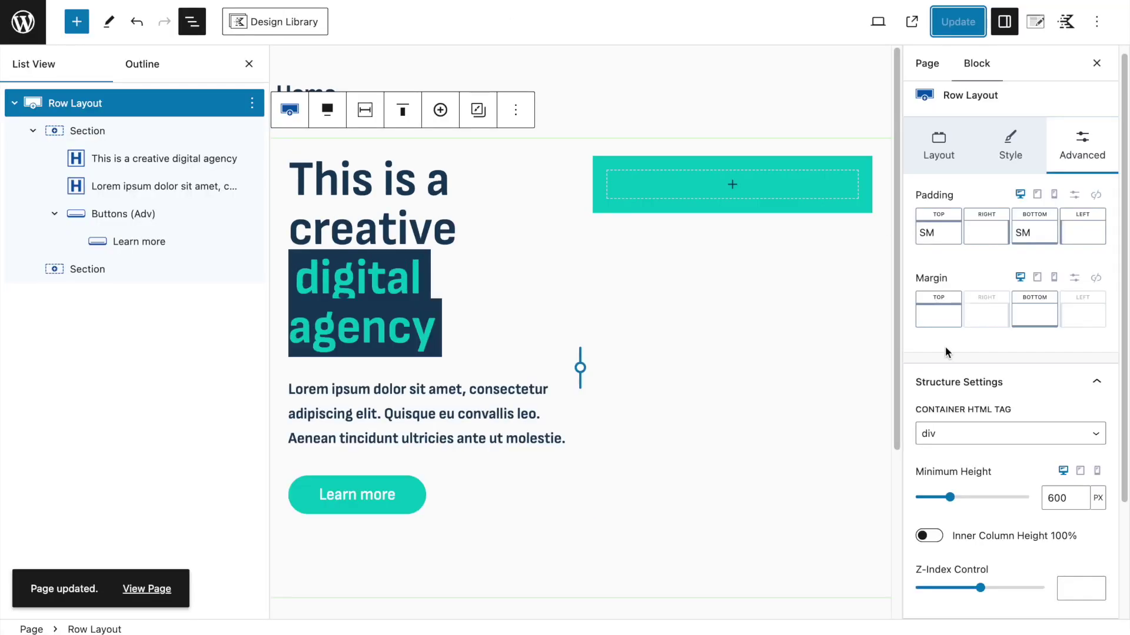
Enable Inner Column Height 100% so the teal column fills the row, and save.
{"action": "left_click", "coordinate": [968, 538]}
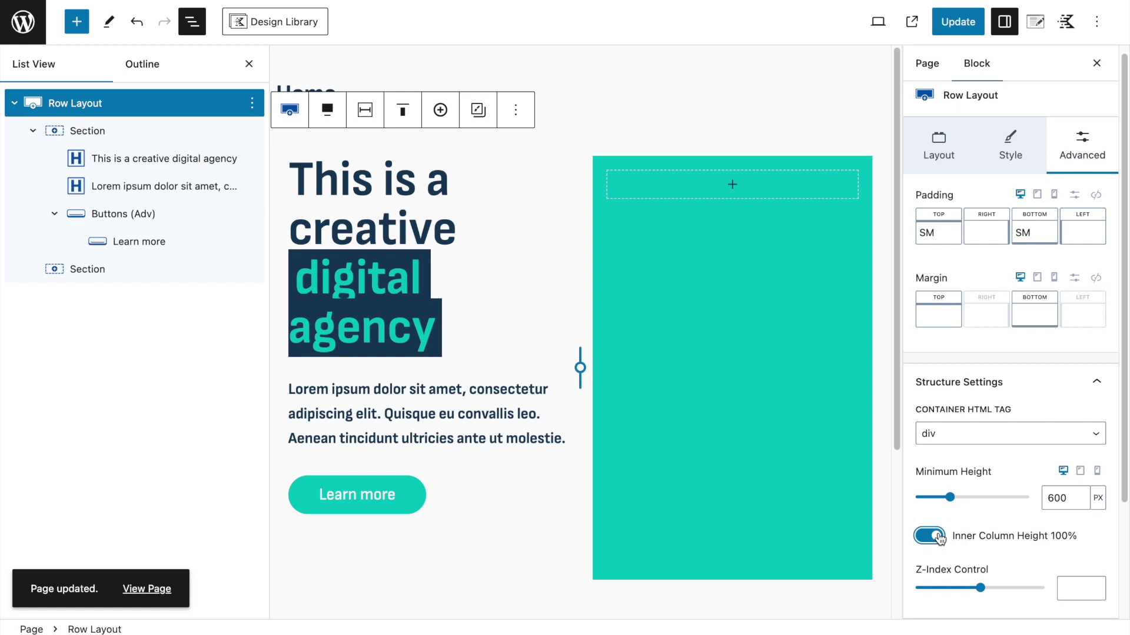
{"action": "left_click", "coordinate": [957, 22]}
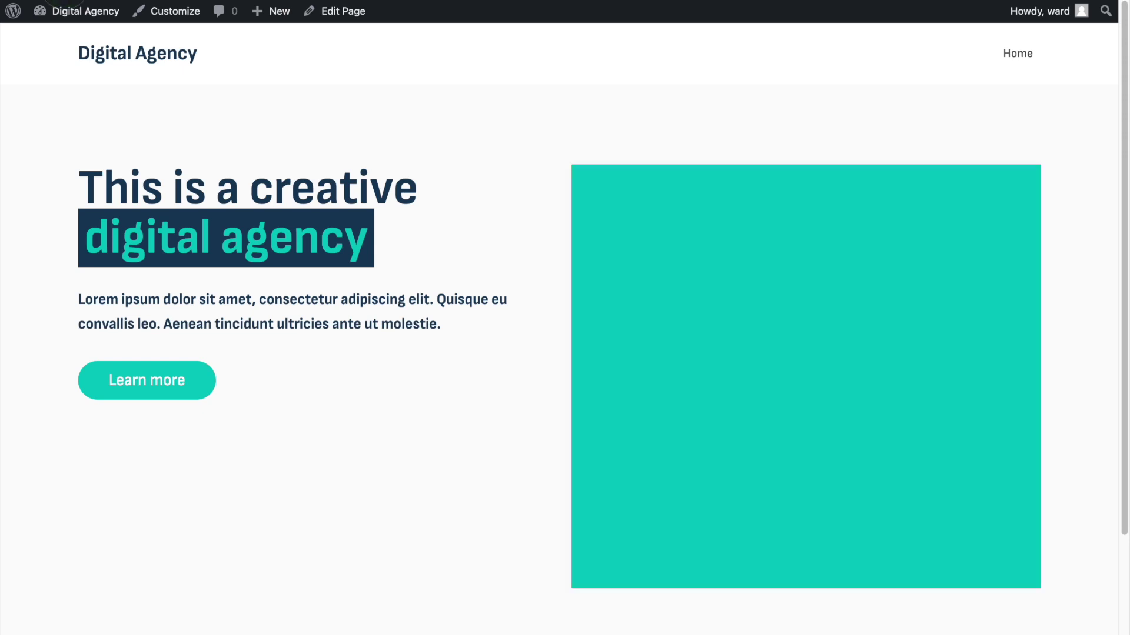
{"action": "scroll", "coordinate": [681, 328], "scroll_direction": "down", "scroll_amount": 1}
{"action": "scroll", "coordinate": [677, 306], "scroll_direction": "up", "scroll_amount": 1}
{"action": "scroll", "coordinate": [813, 285], "scroll_direction": "down", "scroll_amount": 1}
{"action": "scroll", "coordinate": [814, 284], "scroll_direction": "up", "scroll_amount": 1}
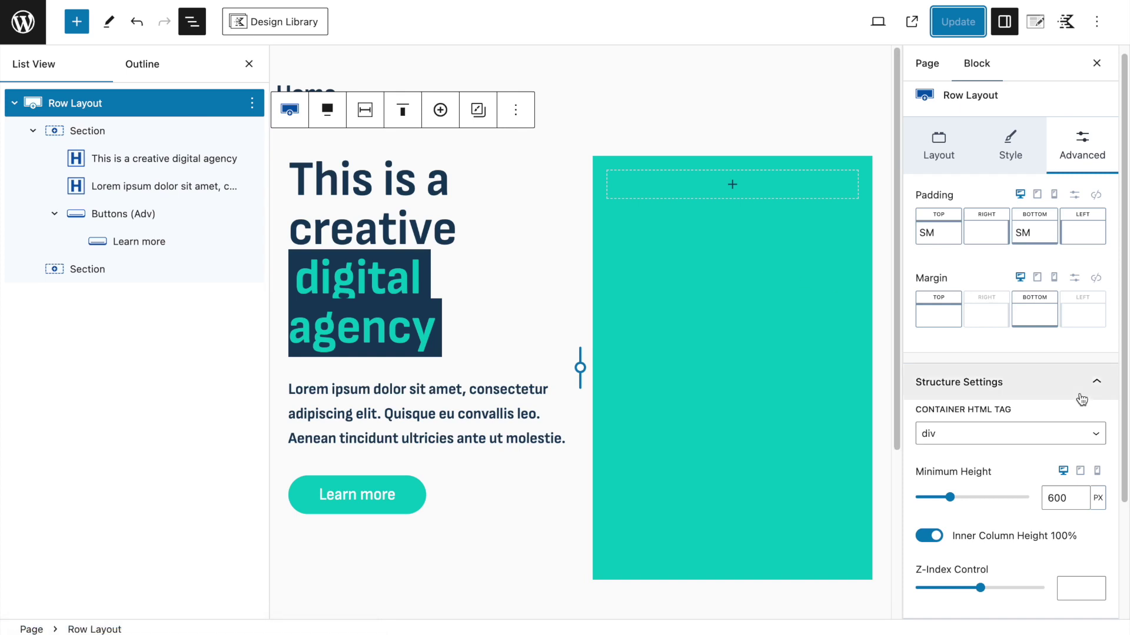
Try full-width alignment for the hero row, then settle on wide width.
{"action": "left_click", "coordinate": [929, 140]}
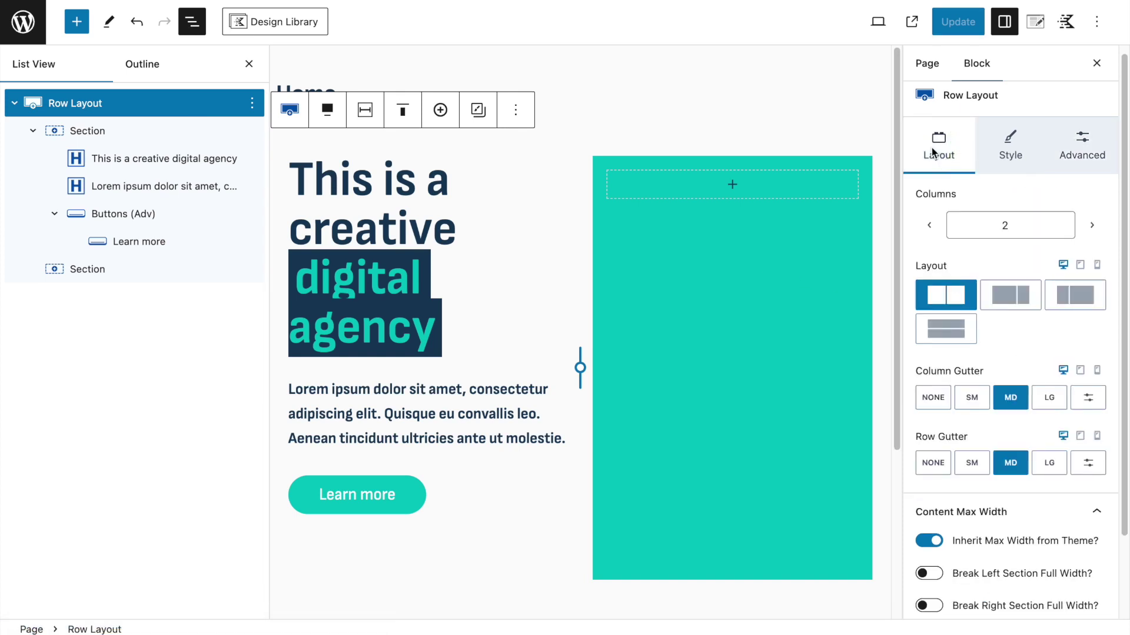
{"action": "scroll", "coordinate": [992, 351], "scroll_direction": "down", "scroll_amount": 1}
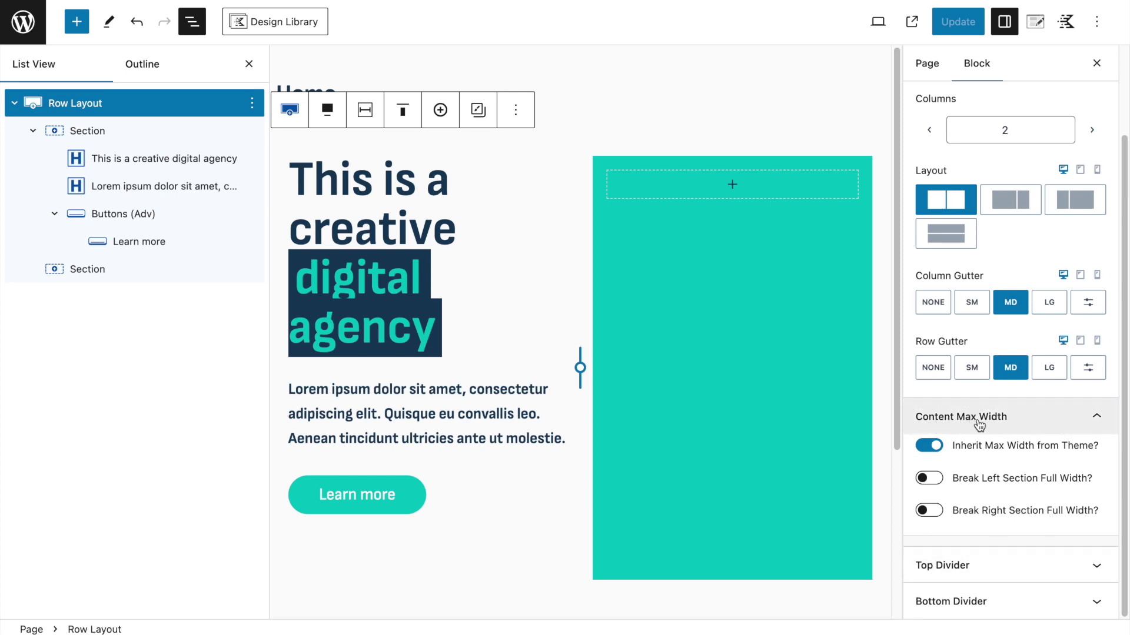
{"action": "left_click", "coordinate": [327, 109]}
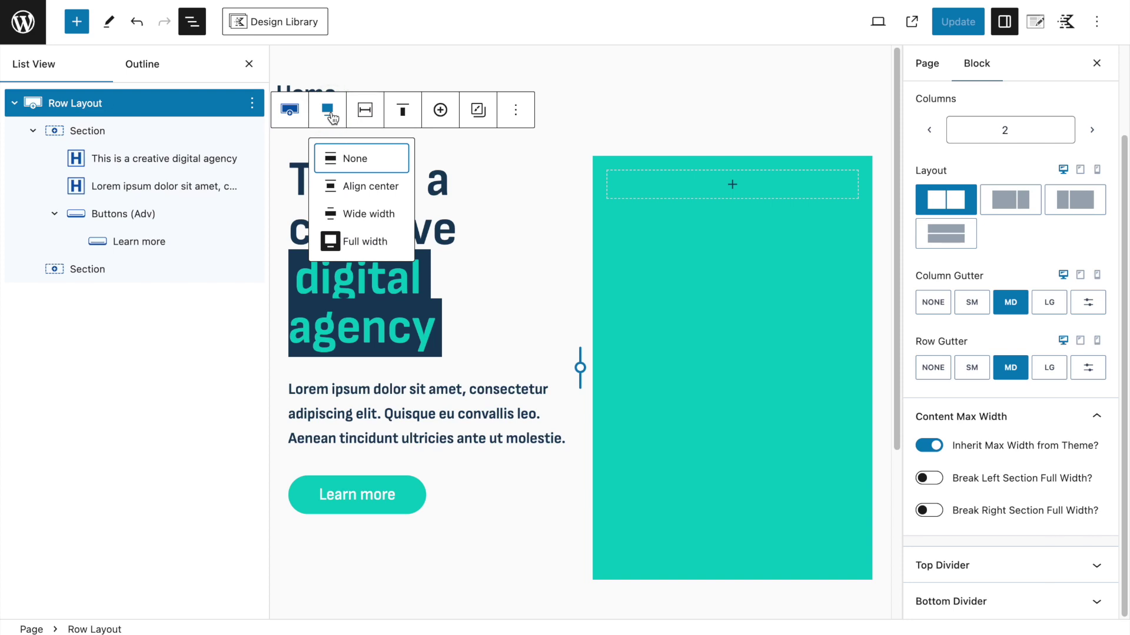
{"action": "left_click", "coordinate": [363, 246]}
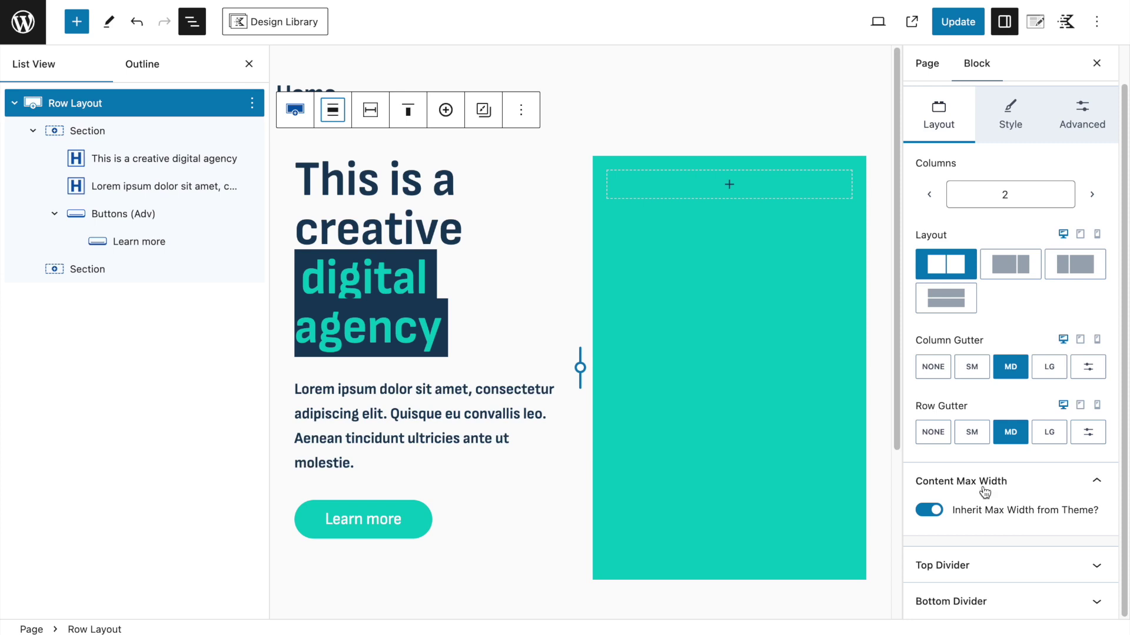
{"action": "left_click", "coordinate": [332, 112]}
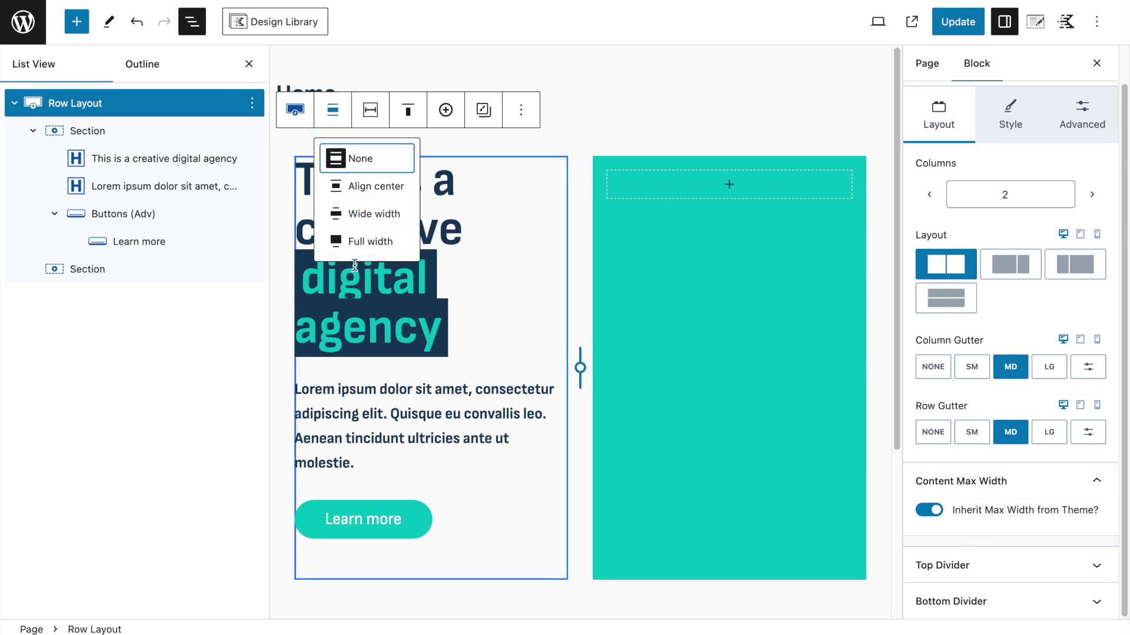
{"action": "left_click", "coordinate": [362, 212]}
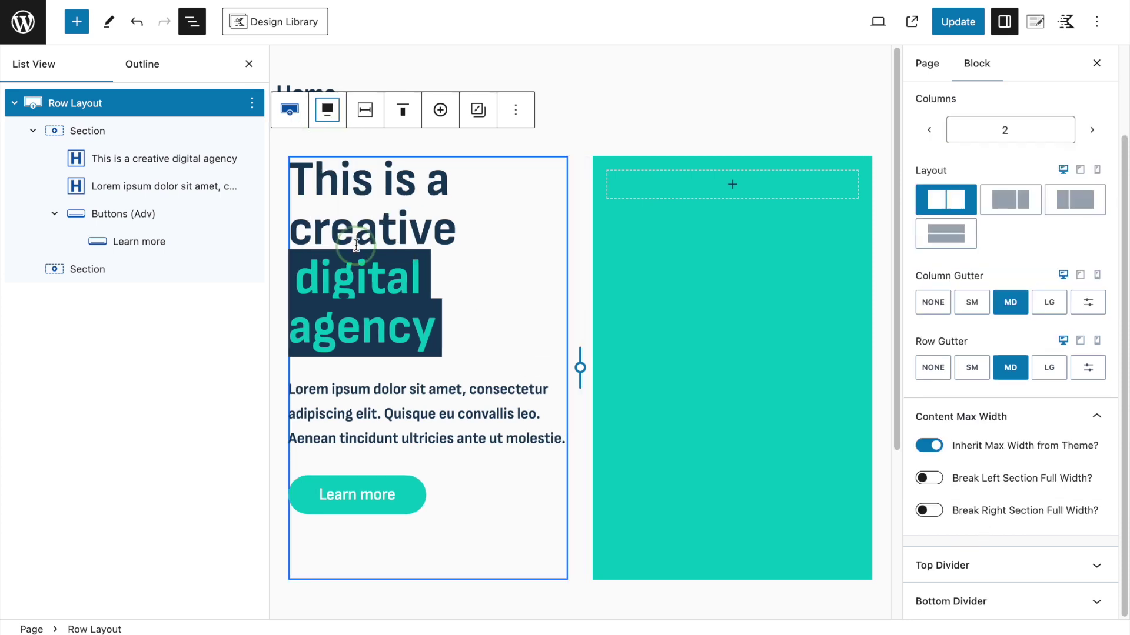
Turn on Break Right Section Full Width and save the page.
{"action": "left_click", "coordinate": [933, 511]}
{"action": "left_click", "coordinate": [954, 31]}
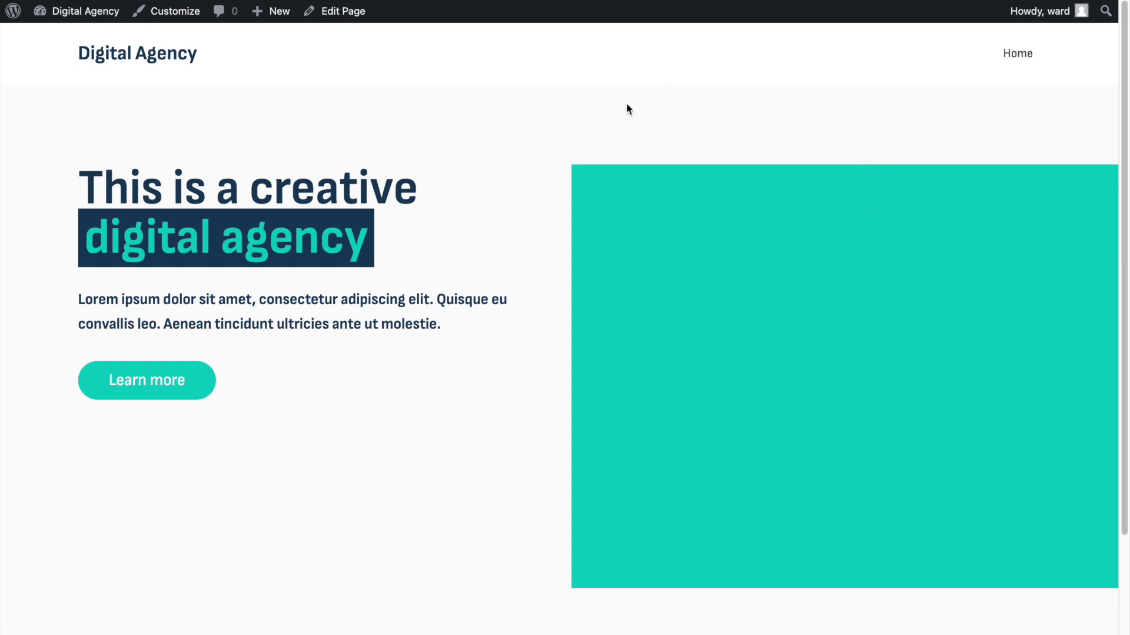
{"action": "left_click", "coordinate": [343, 11]}
{"action": "left_click", "coordinate": [1030, 30]}
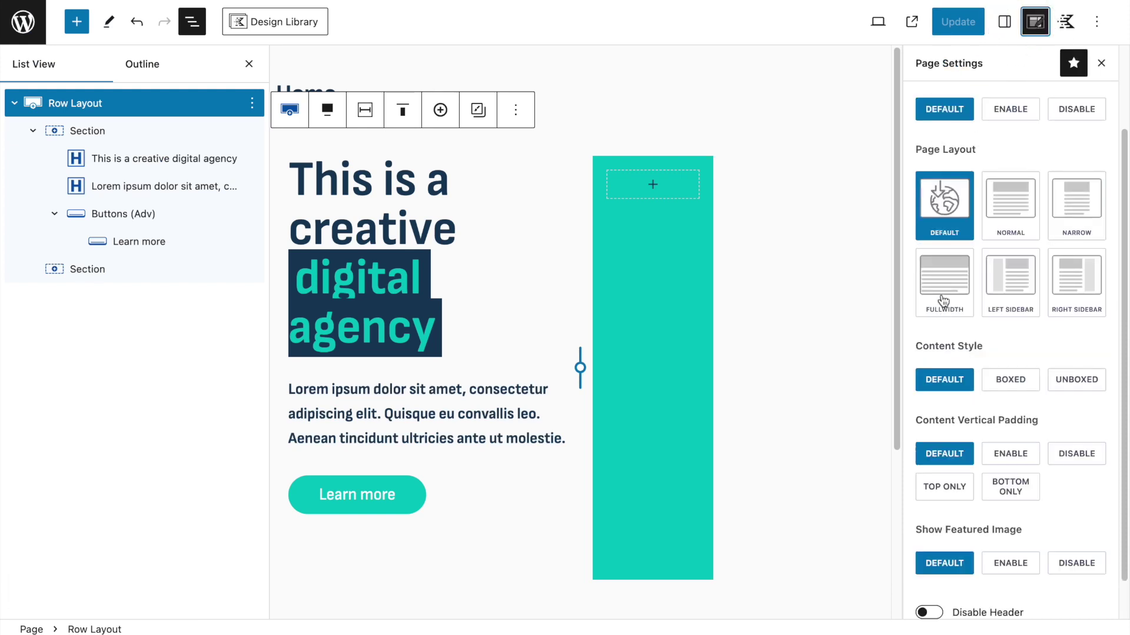
Set Kadence Content Vertical Padding to Bottom Only and save the page.
{"action": "scroll", "coordinate": [965, 380], "scroll_direction": "down", "scroll_amount": 1}
{"action": "left_click_drag", "start_coordinate": [955, 376], "coordinate": [1038, 376]}
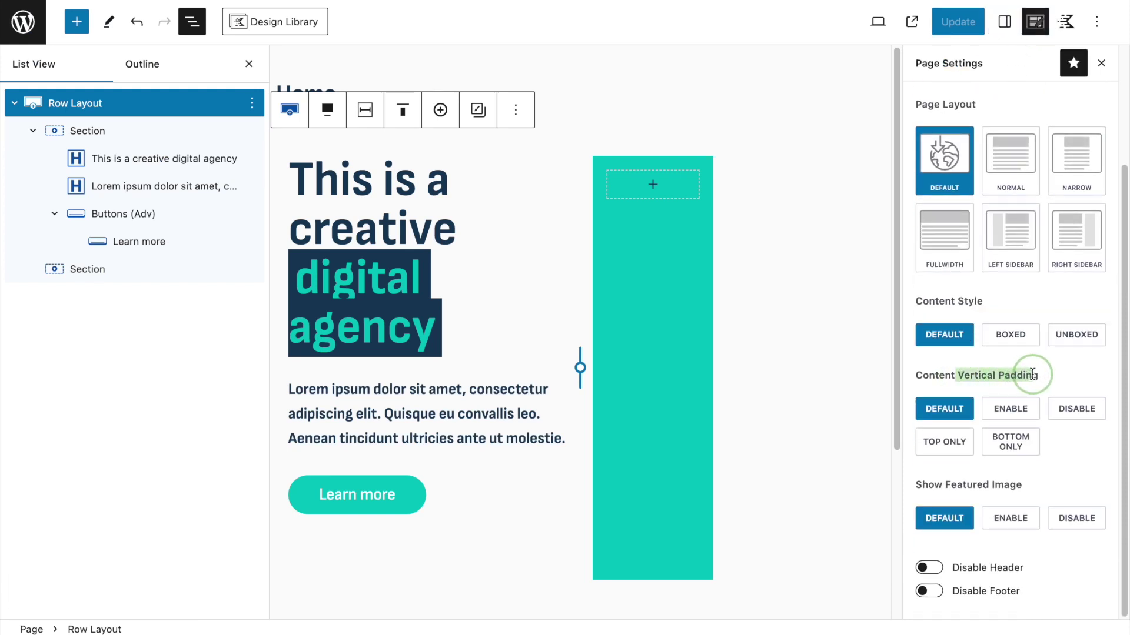
{"action": "left_click", "coordinate": [1021, 445]}
{"action": "left_click", "coordinate": [958, 22]}
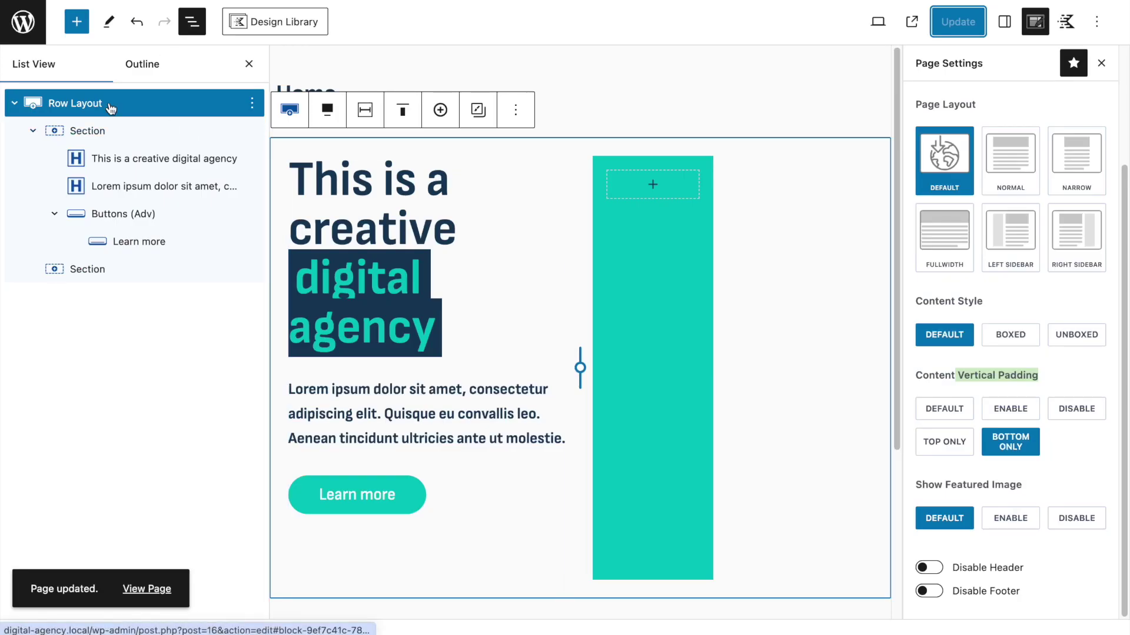
Set the hero row's top padding to None and save the page.
{"action": "left_click", "coordinate": [1005, 22]}
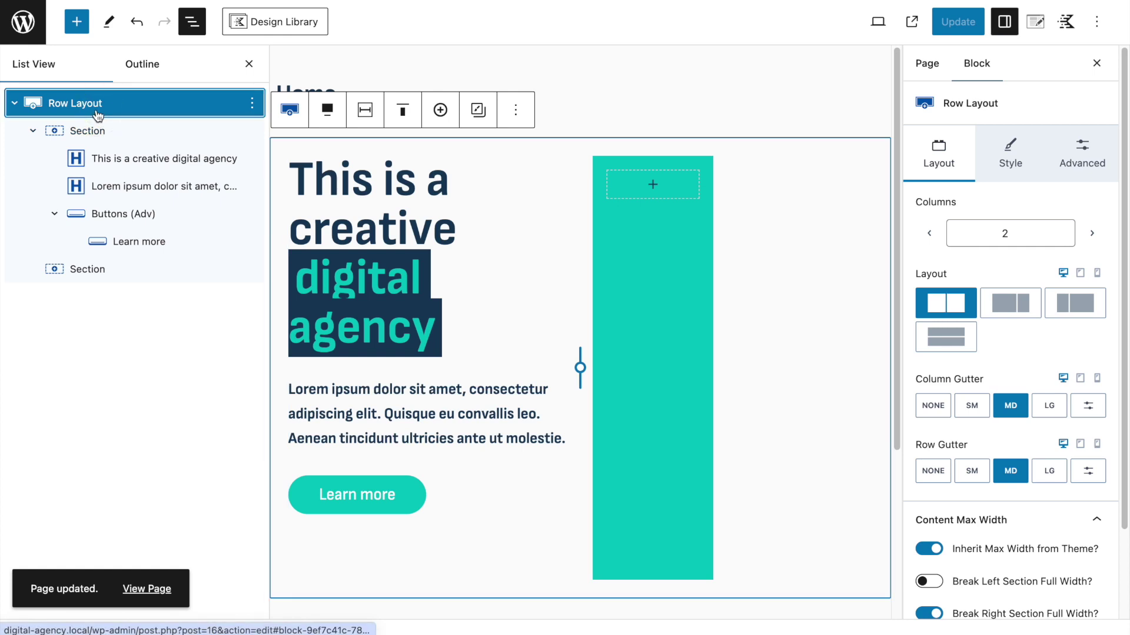
{"action": "left_click", "coordinate": [1074, 156]}
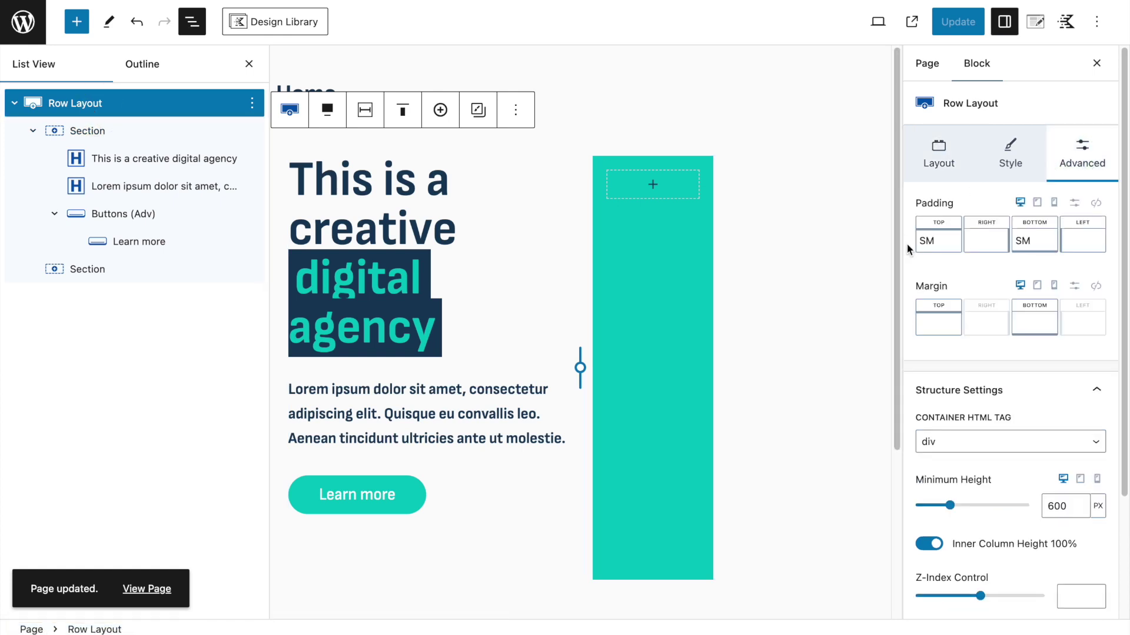
{"action": "left_click", "coordinate": [937, 241]}
{"action": "left_click_drag", "start_coordinate": [792, 305], "coordinate": [748, 308]}
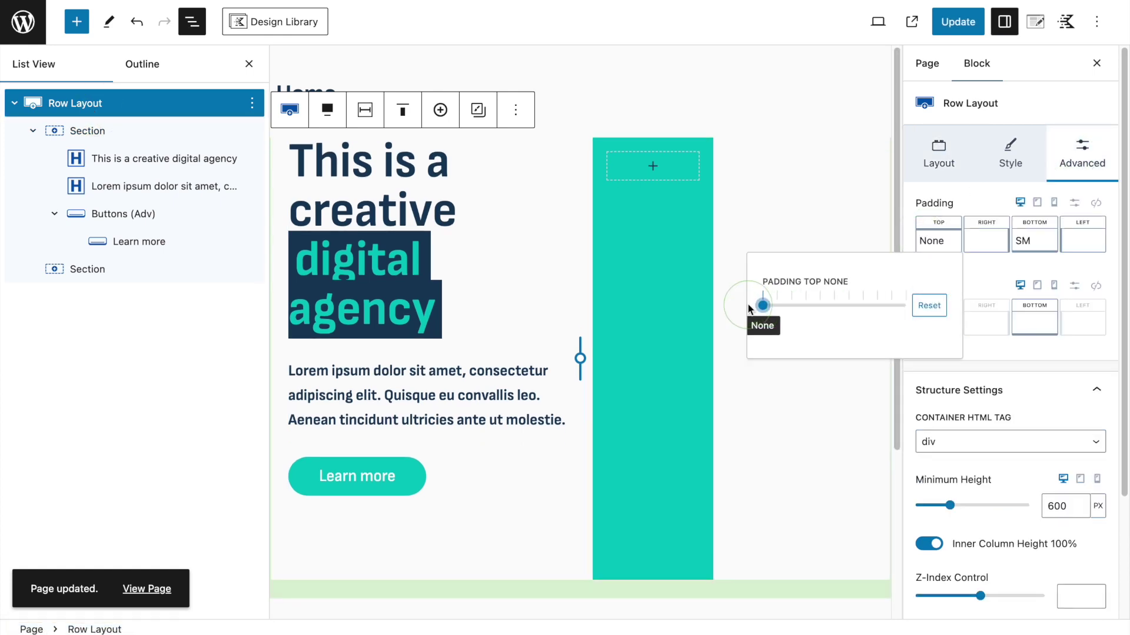
{"action": "left_click", "coordinate": [958, 21]}
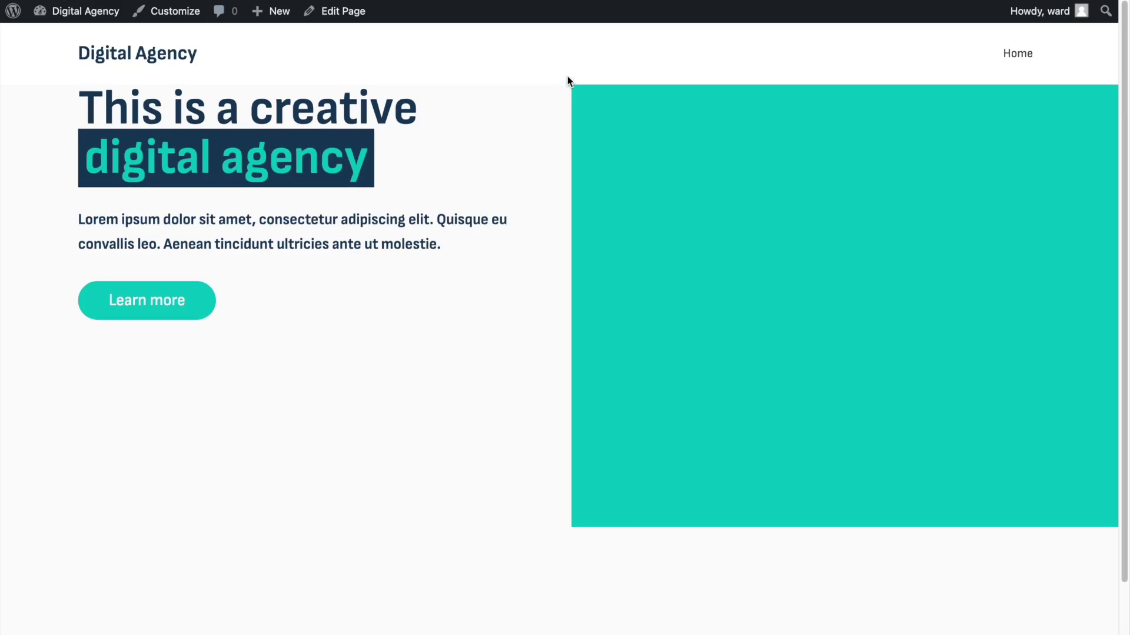
{"action": "left_click_drag", "start_coordinate": [99, 100], "coordinate": [315, 298]}
{"action": "left_click", "coordinate": [315, 297]}
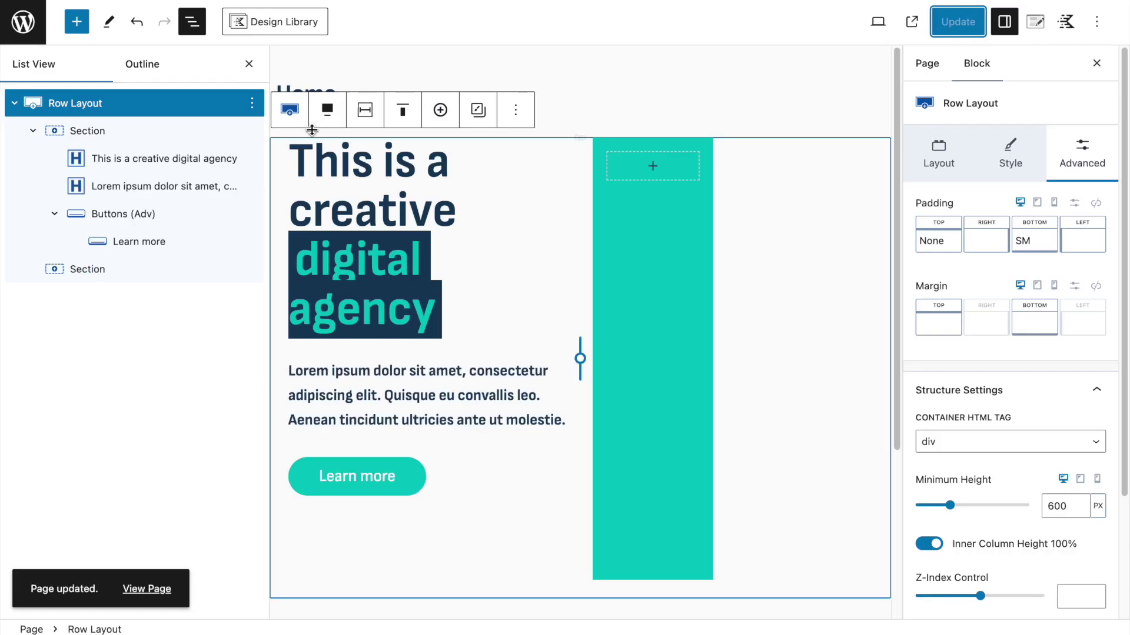
Align the hero row's column content to the middle vertically and save.
{"action": "left_click", "coordinate": [403, 113]}
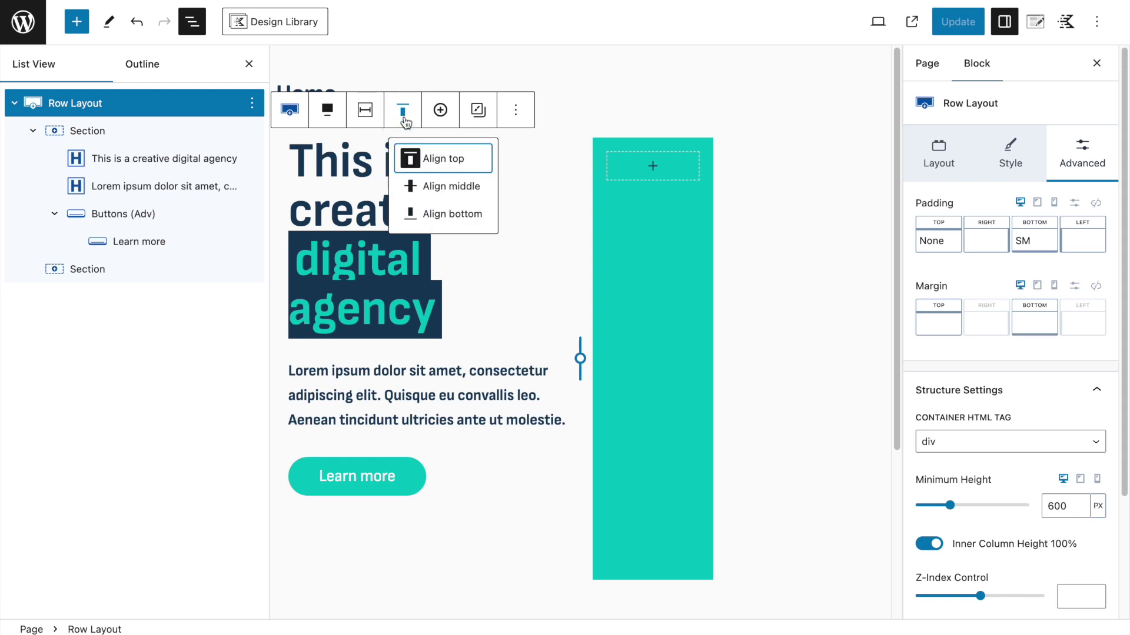
{"action": "left_click", "coordinate": [446, 186]}
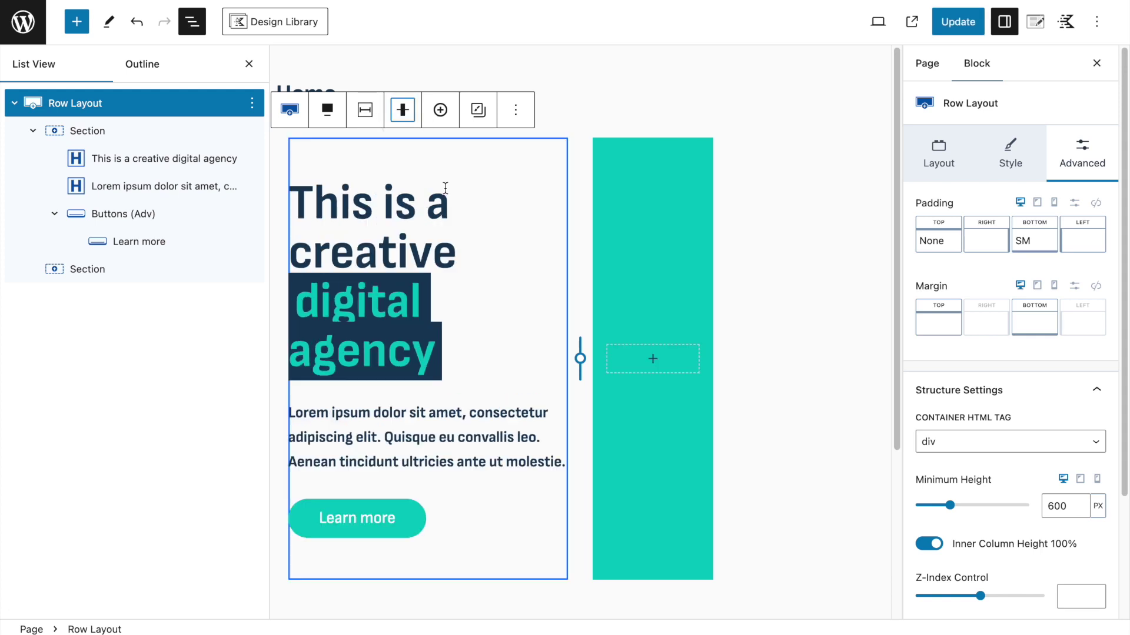
{"action": "left_click", "coordinate": [959, 21]}
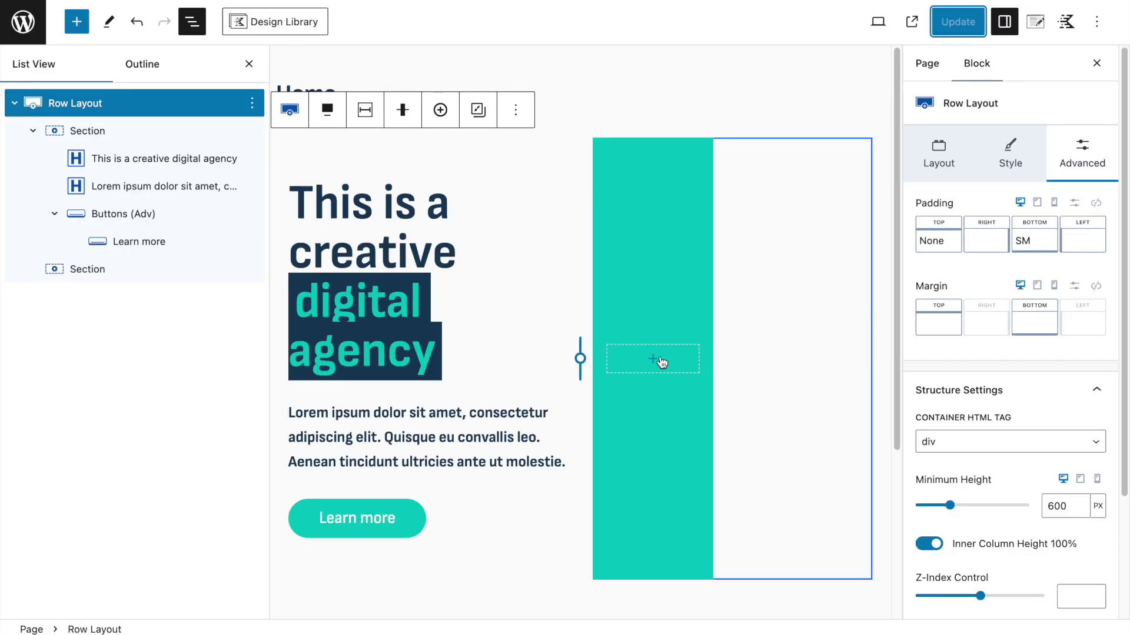
Abandon the inline image block search and open the teal Section's Style settings.
{"action": "left_click", "coordinate": [661, 366]}
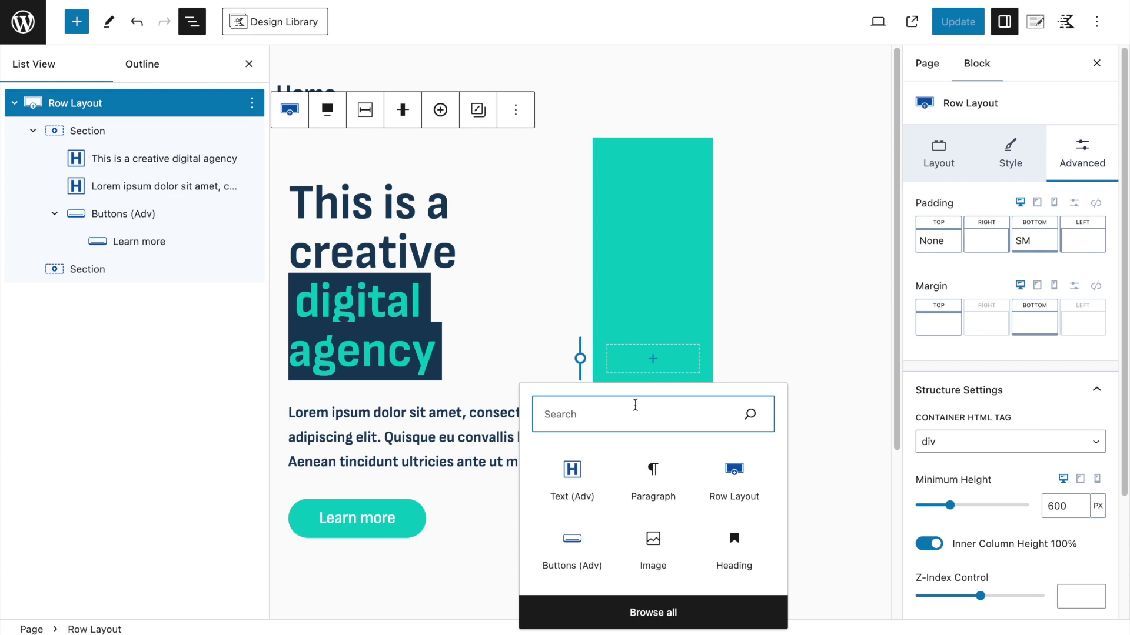
{"action": "type", "text": "image"}
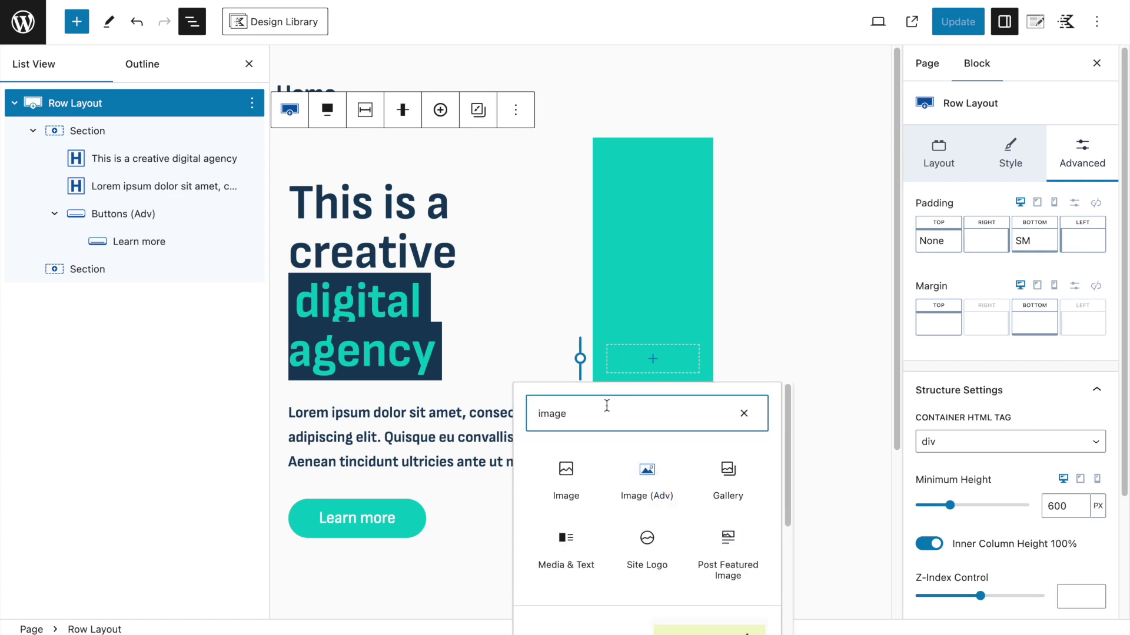
{"action": "left_click", "coordinate": [652, 359]}
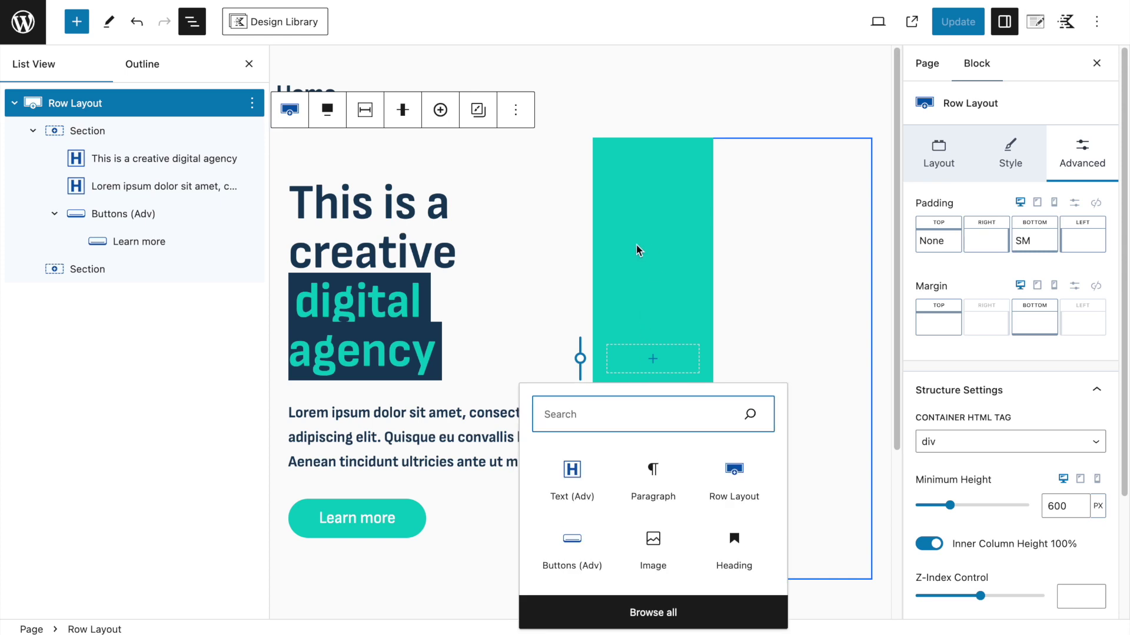
{"action": "left_click", "coordinate": [87, 271]}
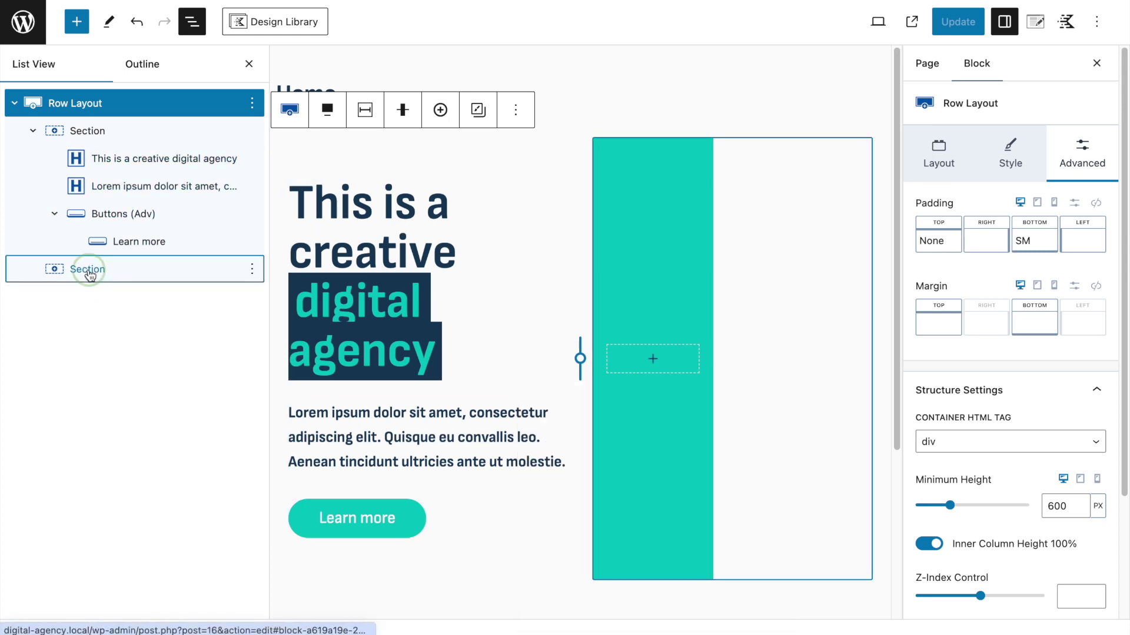
{"action": "left_click", "coordinate": [1009, 154]}
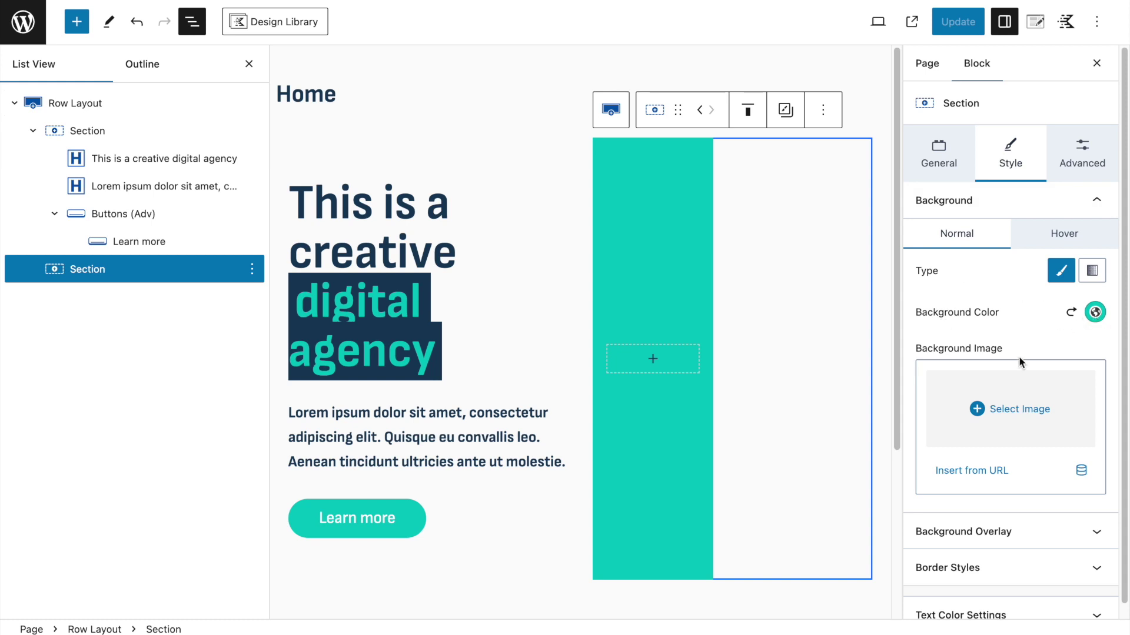
{"action": "scroll", "coordinate": [1018, 361], "scroll_direction": "down", "scroll_amount": 1}
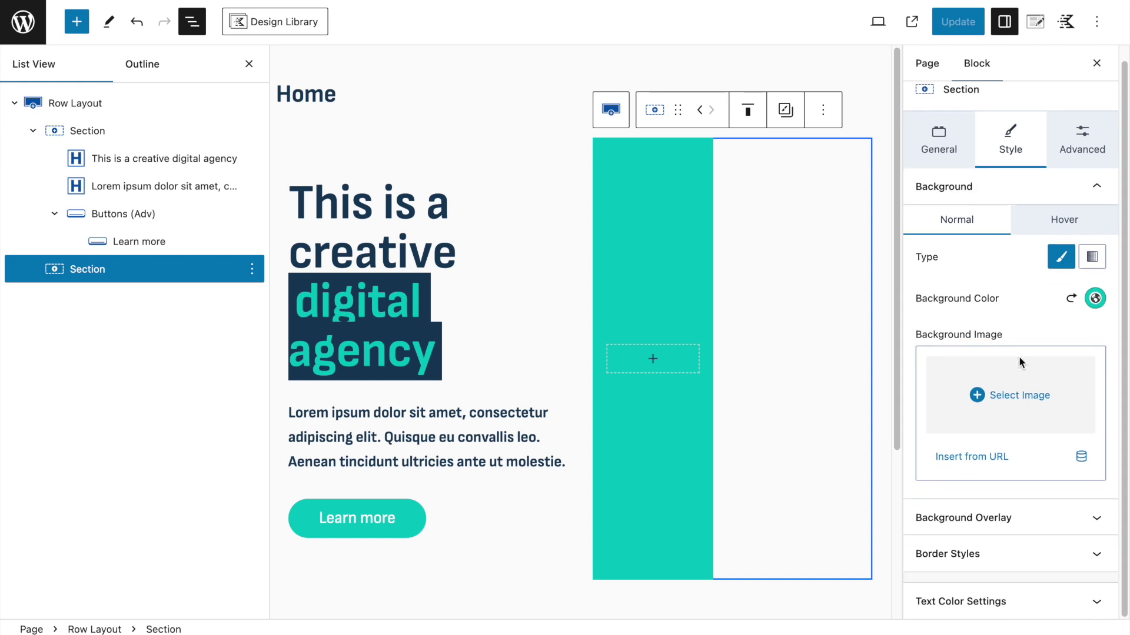
Set website.png from the Media Library as the Section's background overlay image.
{"action": "left_click", "coordinate": [986, 519]}
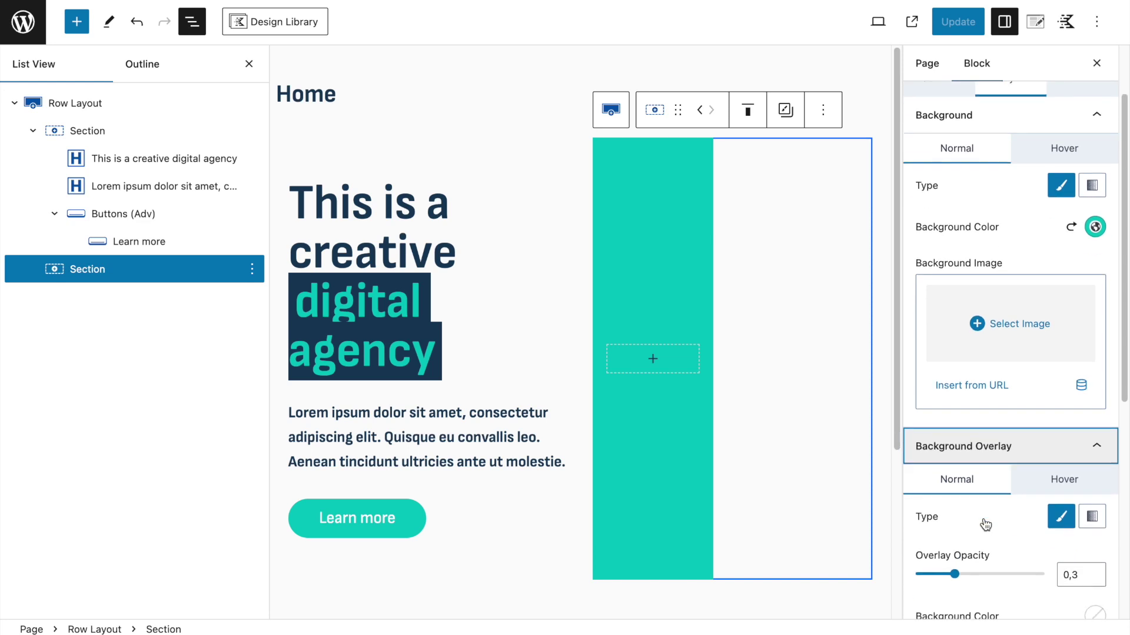
{"action": "scroll", "coordinate": [995, 517], "scroll_direction": "down", "scroll_amount": 3}
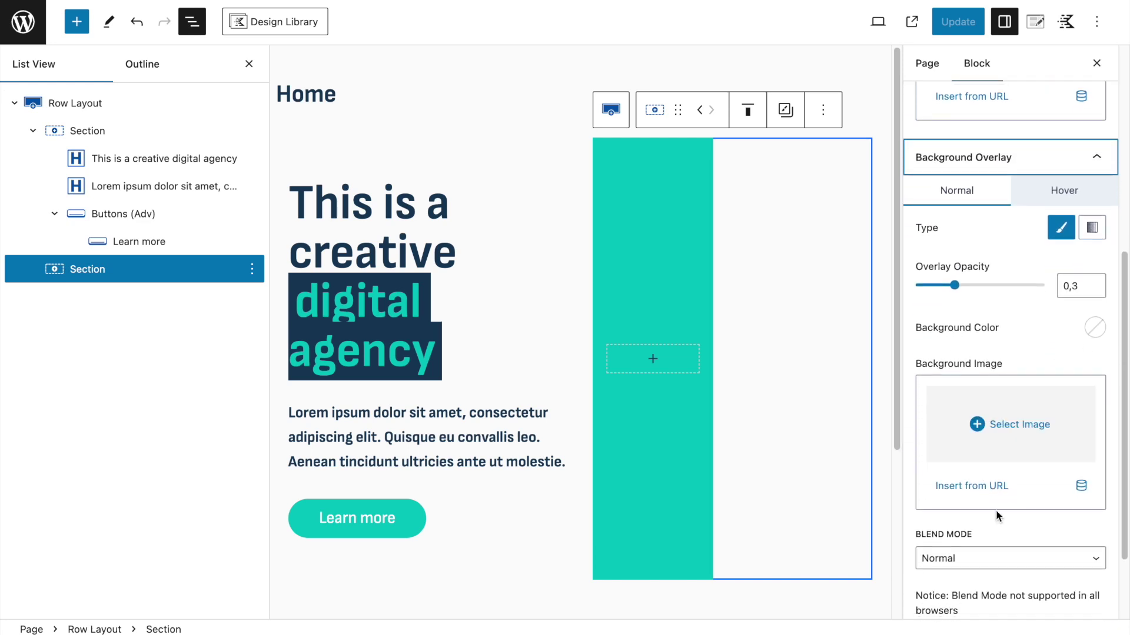
{"action": "left_click", "coordinate": [991, 435]}
{"action": "left_click", "coordinate": [126, 78]}
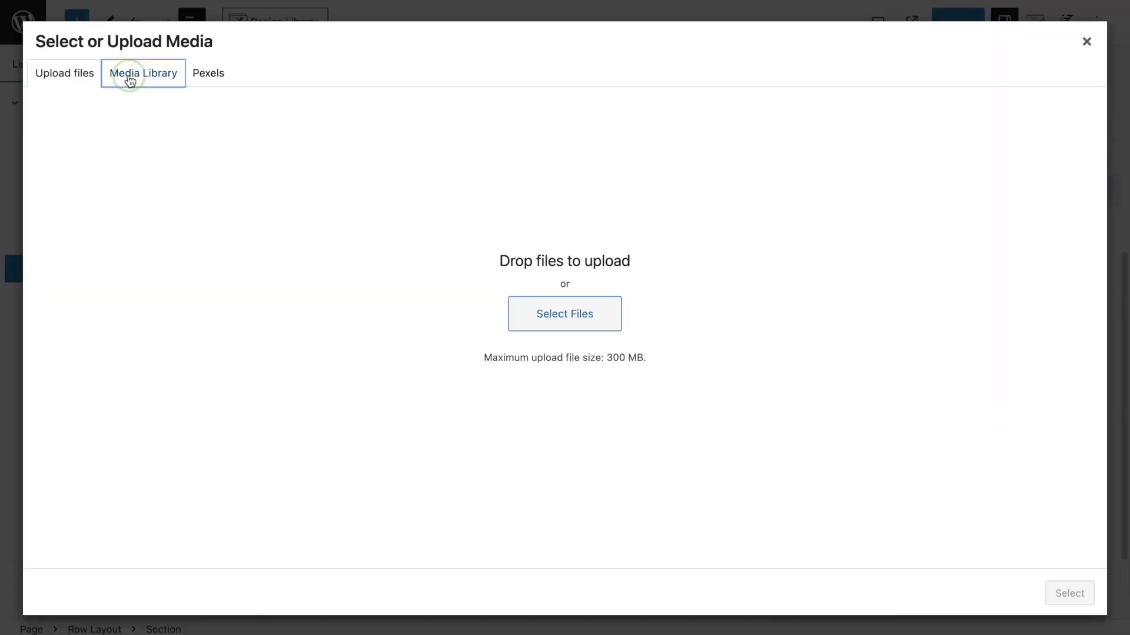
{"action": "left_click", "coordinate": [89, 187]}
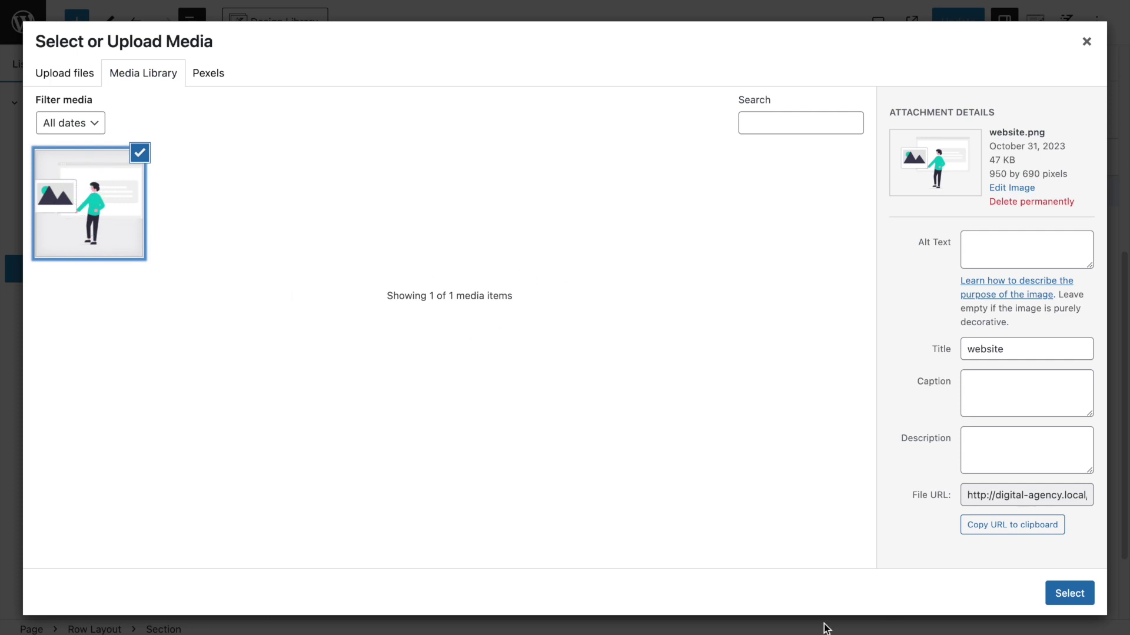
{"action": "left_click", "coordinate": [1053, 593]}
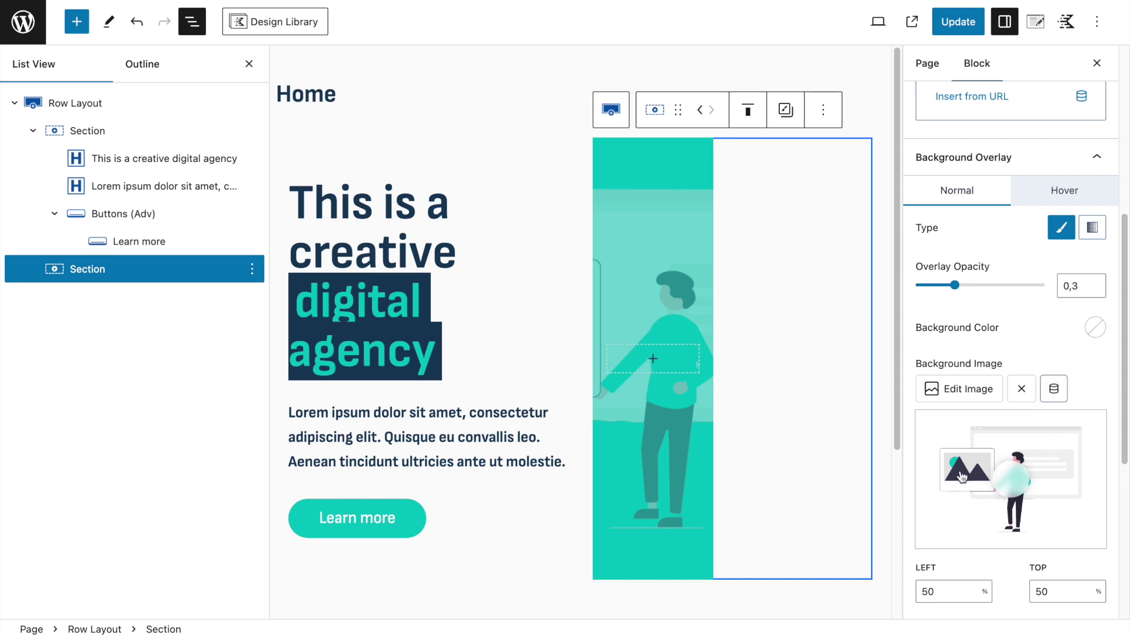
Raise overlay opacity to 1, set the image size to Contain, and save.
{"action": "left_click_drag", "start_coordinate": [954, 285], "coordinate": [1060, 292]}
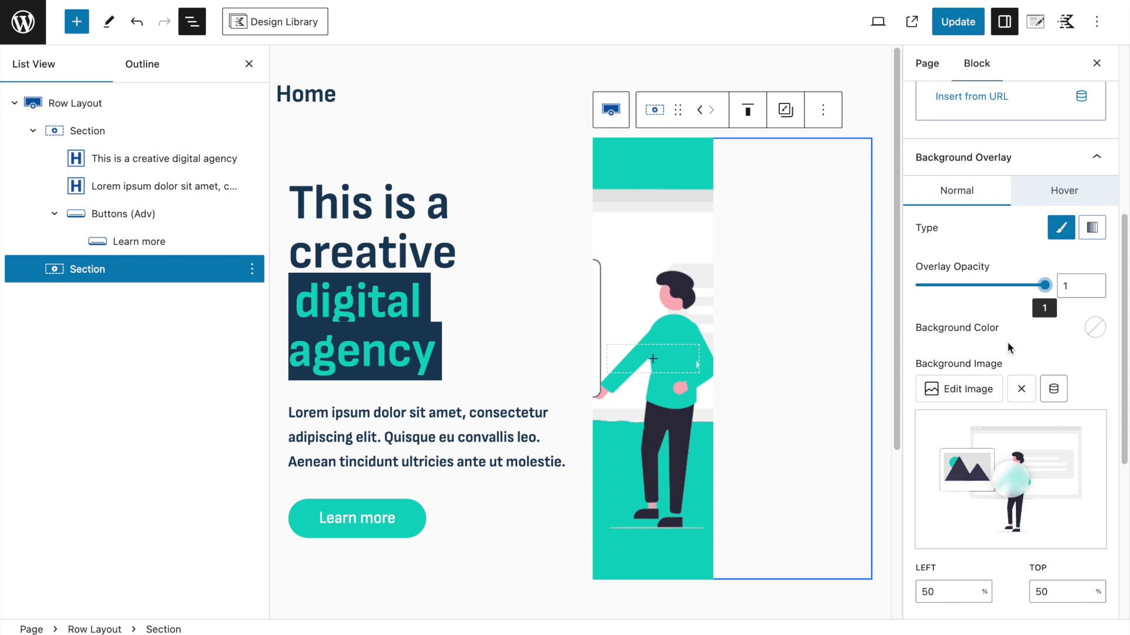
{"action": "scroll", "coordinate": [1051, 318], "scroll_direction": "down", "scroll_amount": 5}
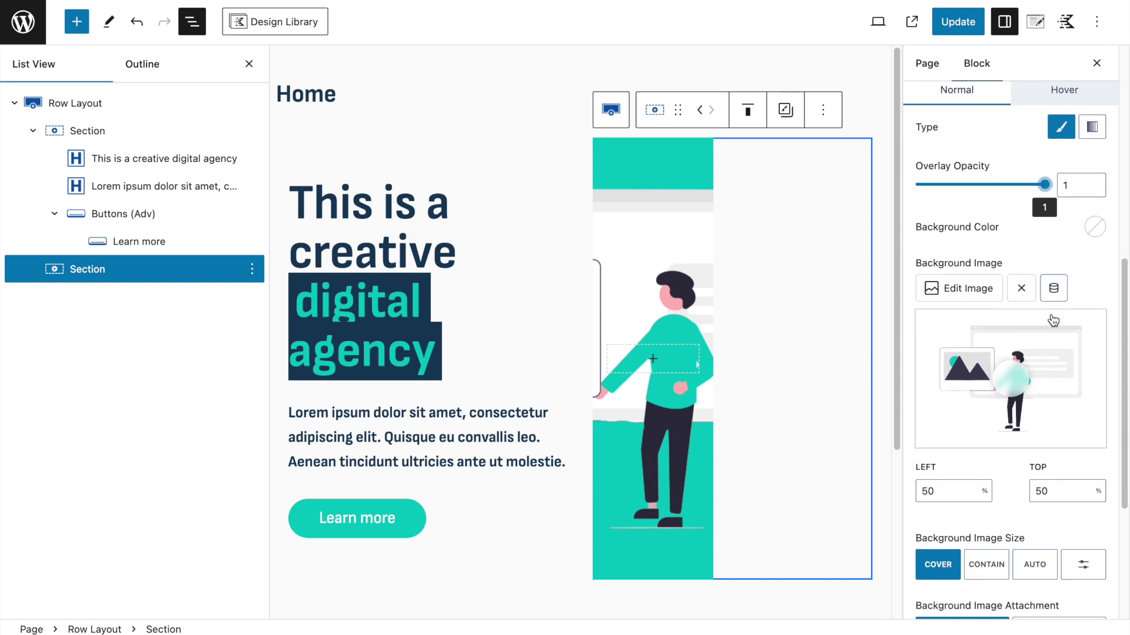
{"action": "left_click", "coordinate": [980, 421]}
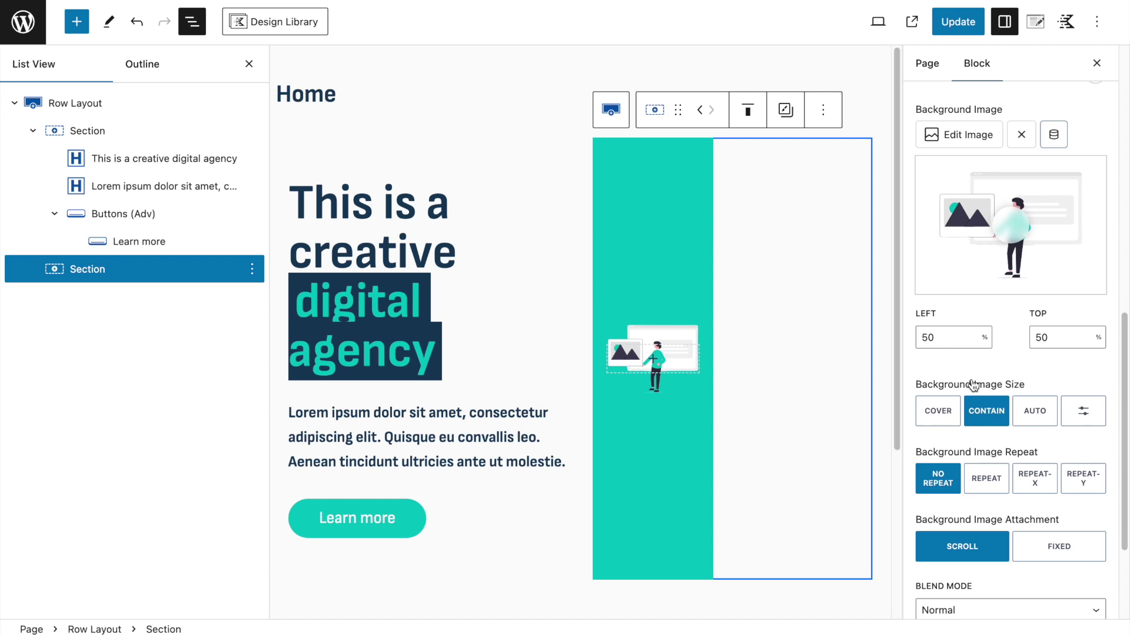
{"action": "scroll", "coordinate": [973, 386], "scroll_direction": "down", "scroll_amount": 5}
{"action": "left_click", "coordinate": [957, 21]}
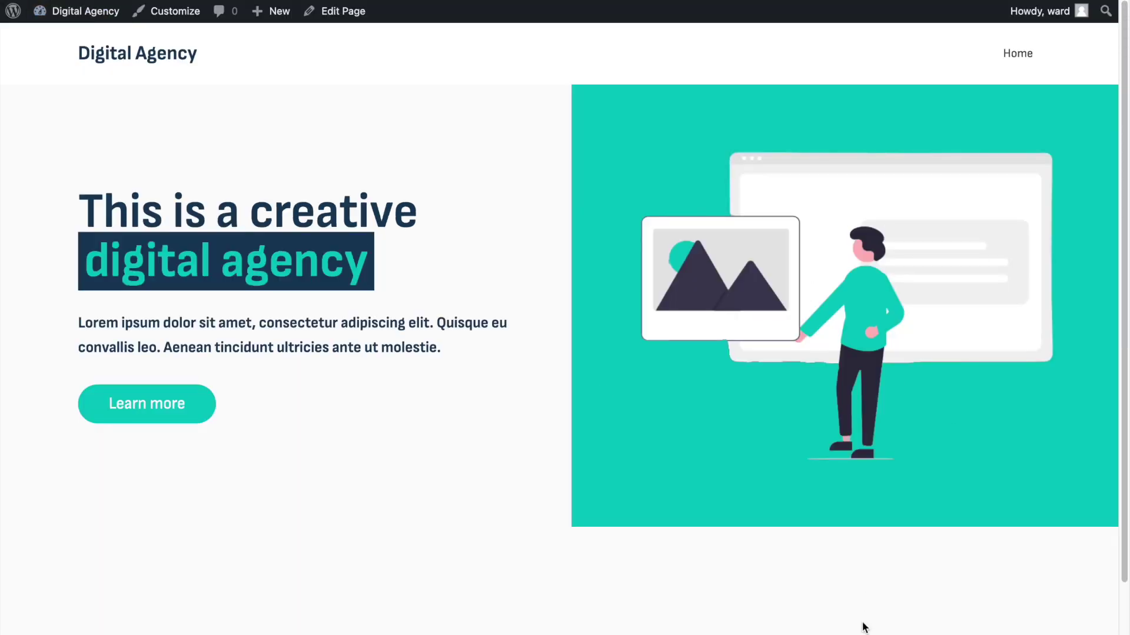
{"action": "scroll", "coordinate": [853, 623], "scroll_direction": "down", "scroll_amount": 2}
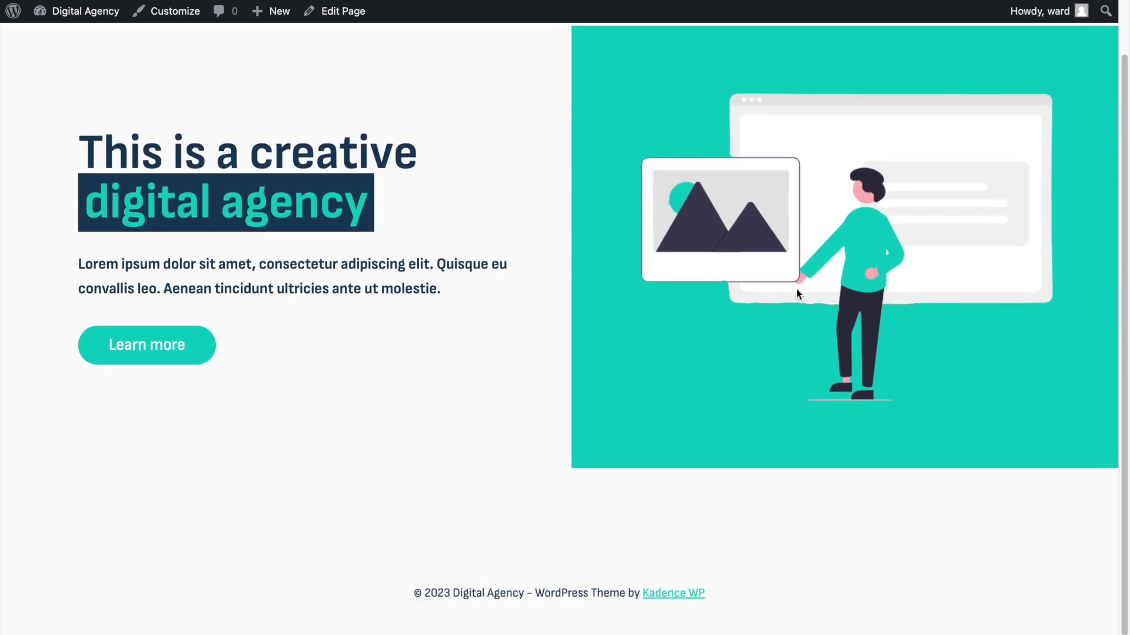
{"action": "left_click", "coordinate": [810, 307]}
{"action": "scroll", "coordinate": [818, 351], "scroll_direction": "up", "scroll_amount": 2}
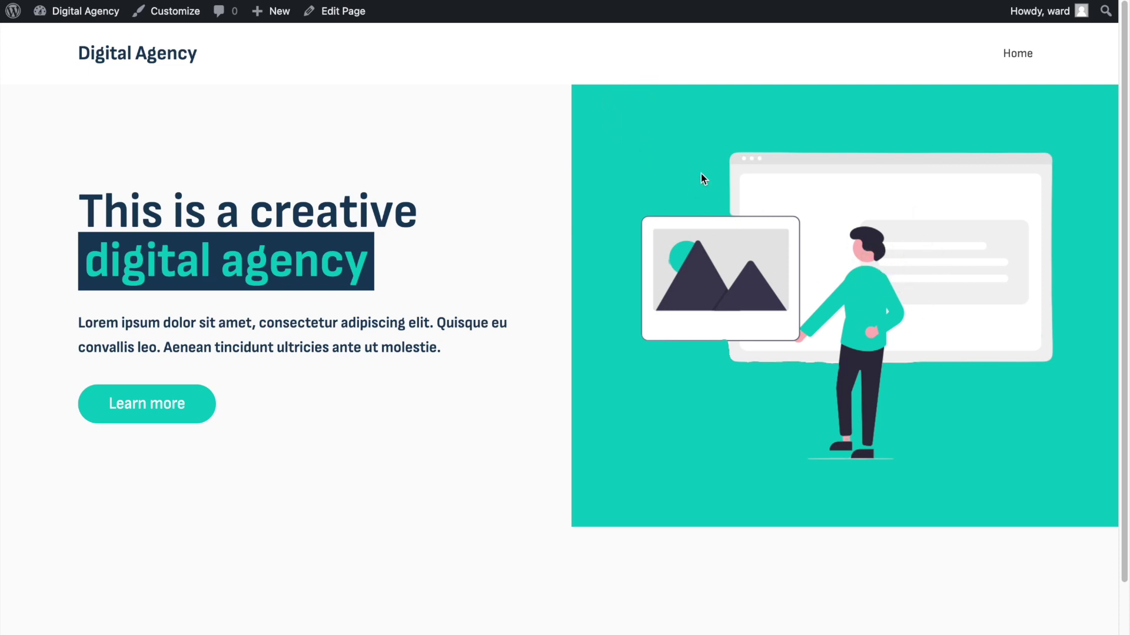
{"action": "scroll", "coordinate": [712, 341], "scroll_direction": "down", "scroll_amount": 1}
{"action": "scroll", "coordinate": [712, 342], "scroll_direction": "up", "scroll_amount": 1}
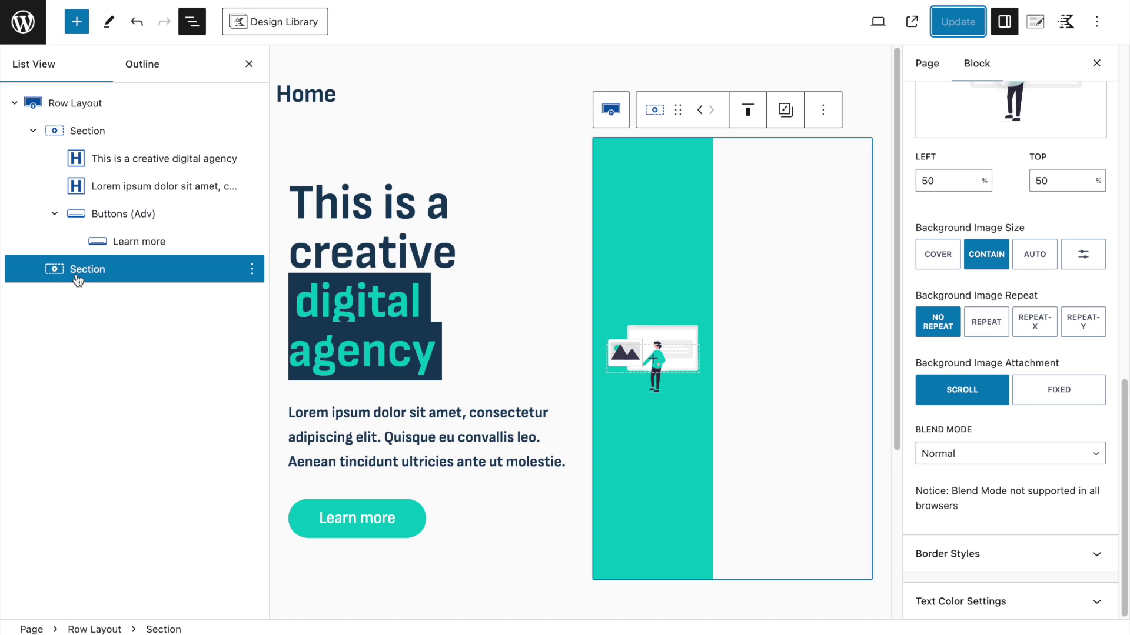
Insert a one-column Row Layout below the hero row using /row.
{"action": "left_click", "coordinate": [13, 106]}
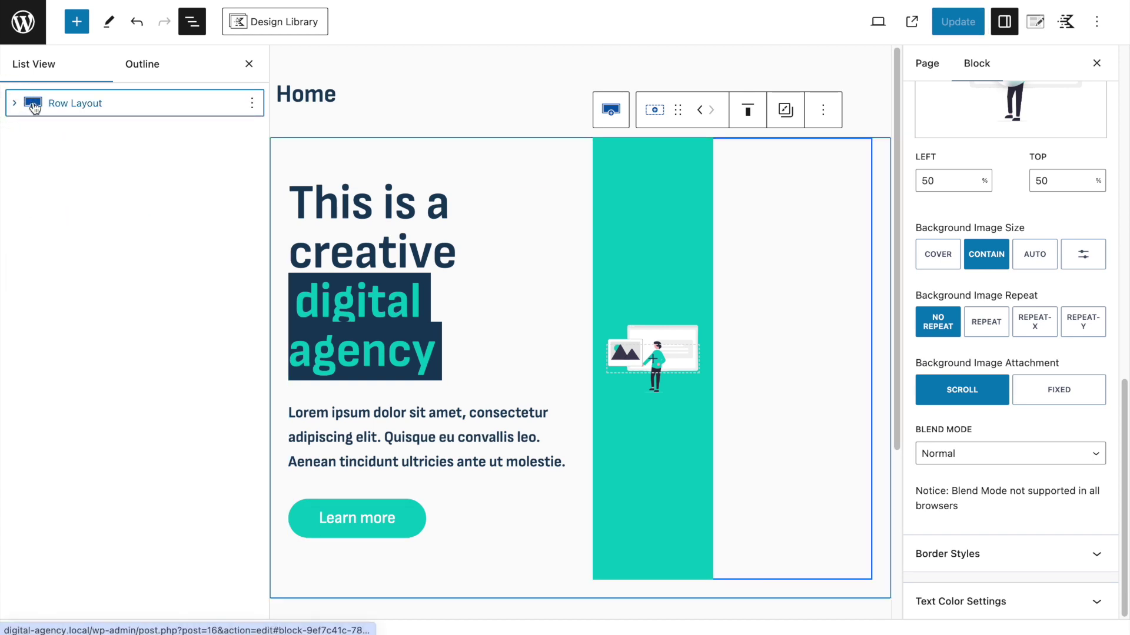
{"action": "left_click", "coordinate": [252, 104]}
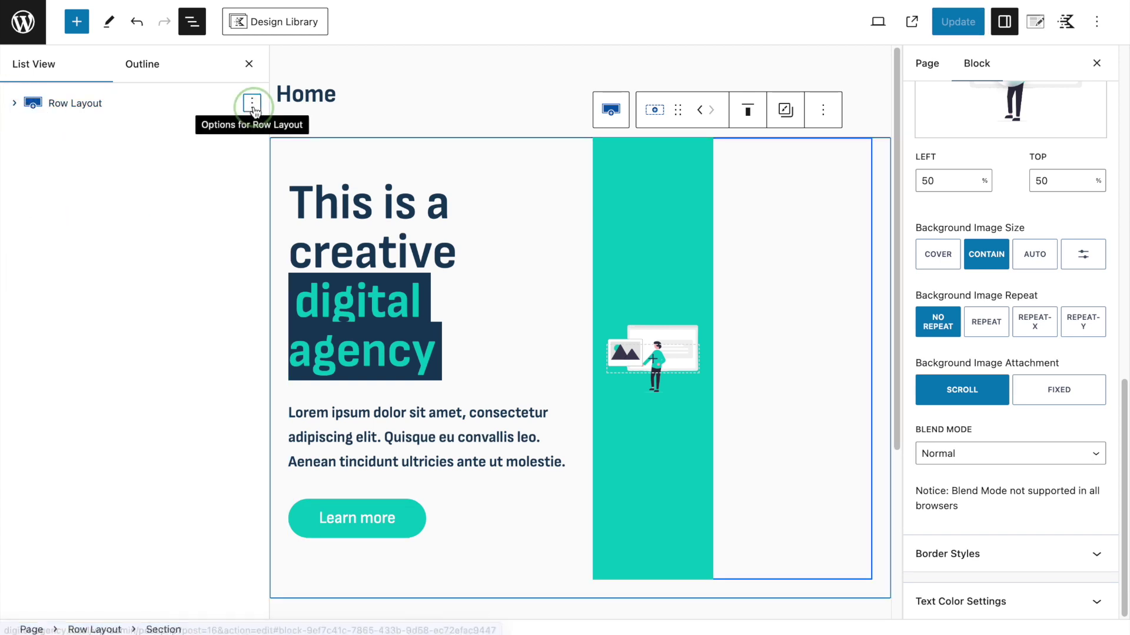
{"action": "left_click", "coordinate": [294, 226]}
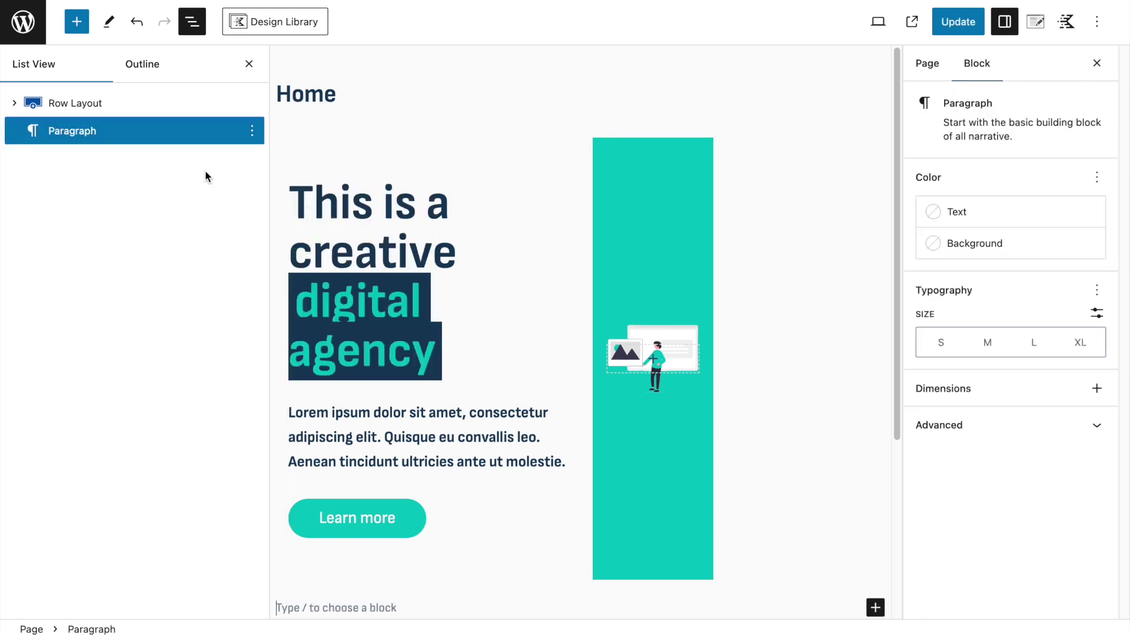
{"action": "type", "text": "/row"}
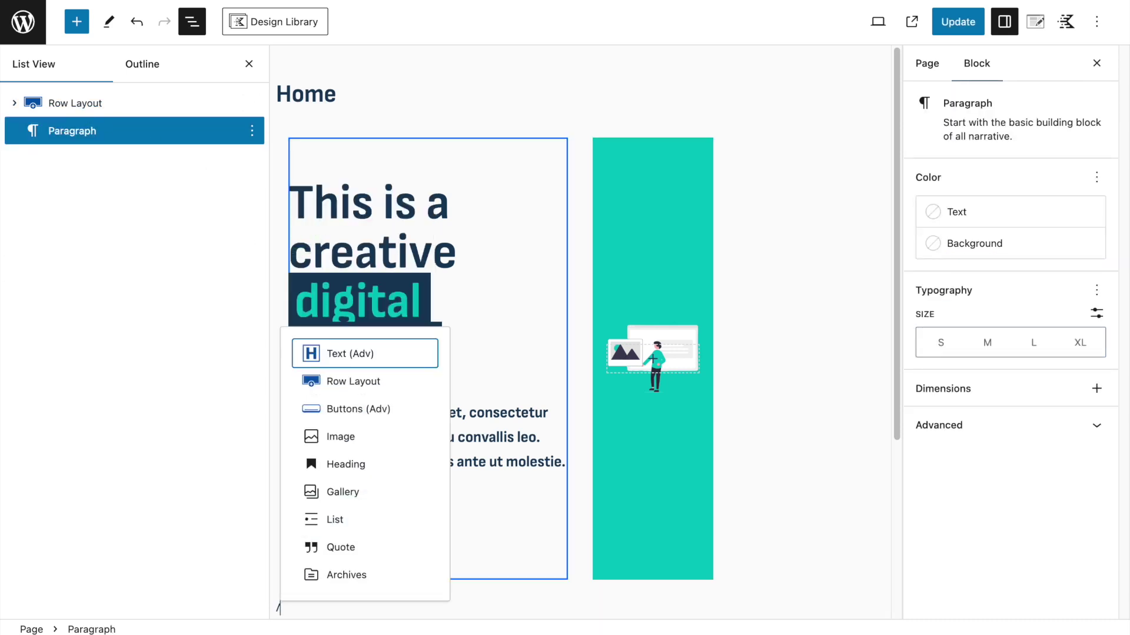
{"action": "left_click", "coordinate": [386, 407]}
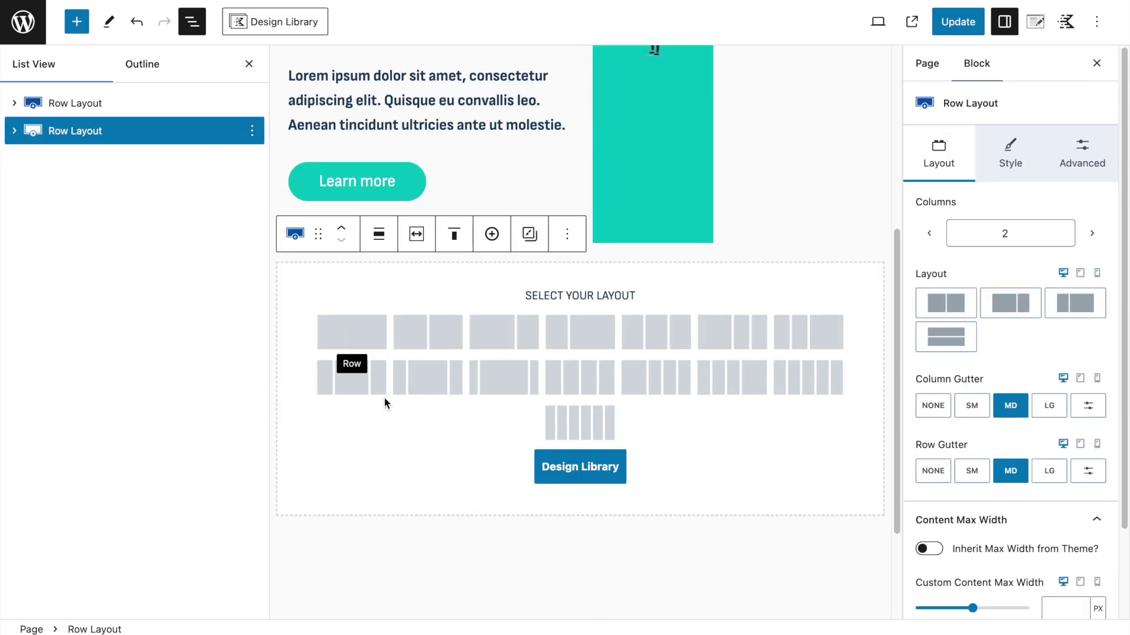
{"action": "left_click", "coordinate": [350, 331]}
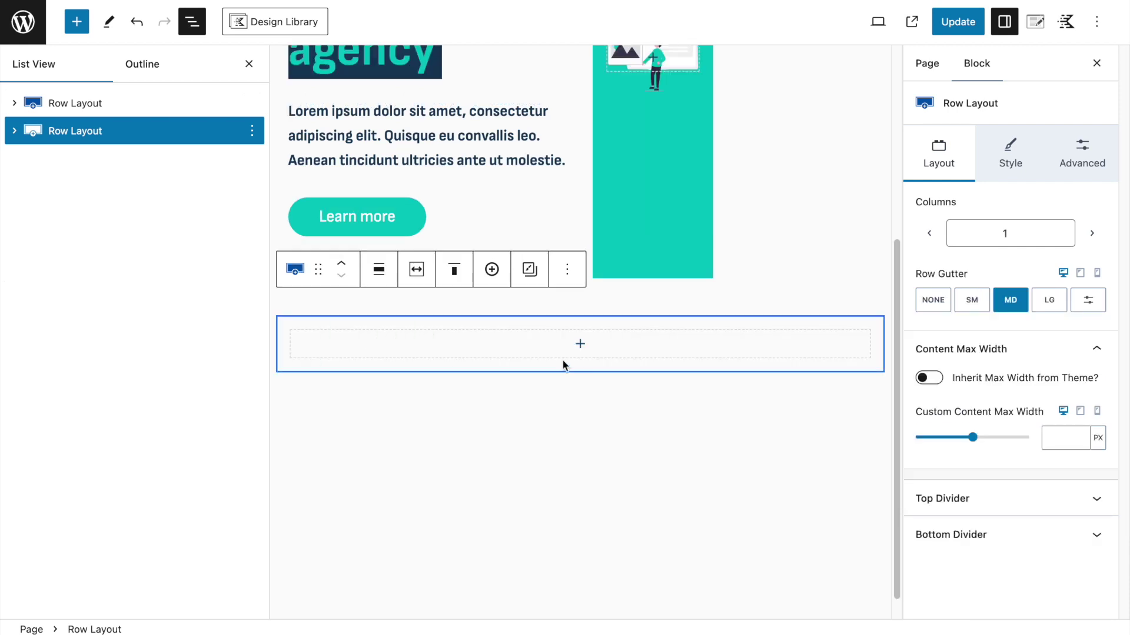
Add a Gallery (Adv) block inside the new row.
{"action": "left_click", "coordinate": [555, 351]}
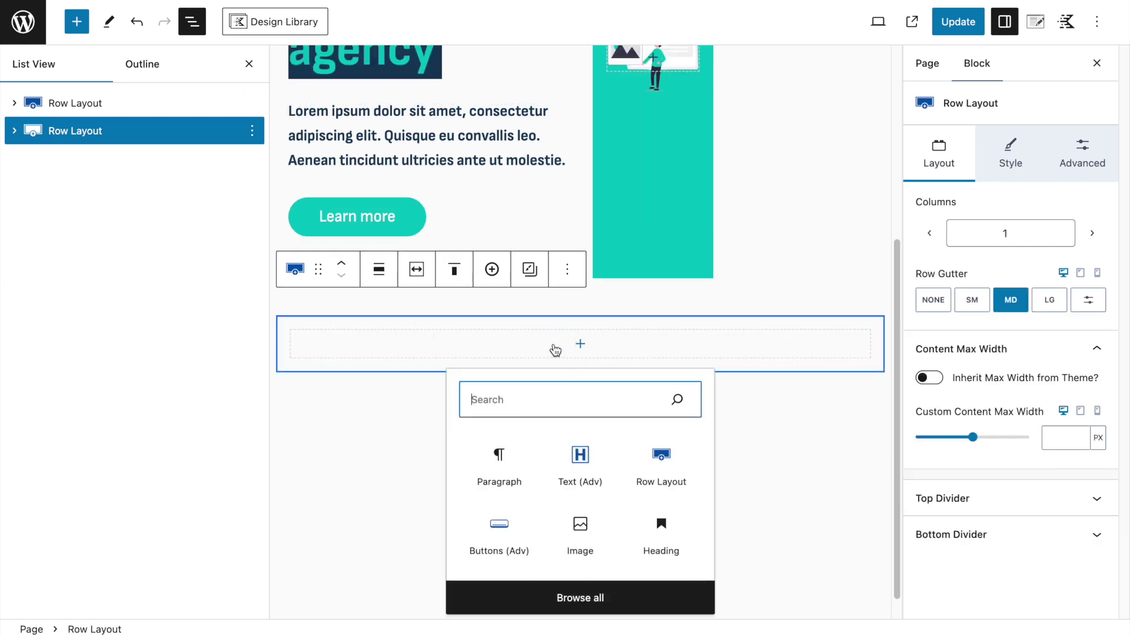
{"action": "type", "text": "galler"}
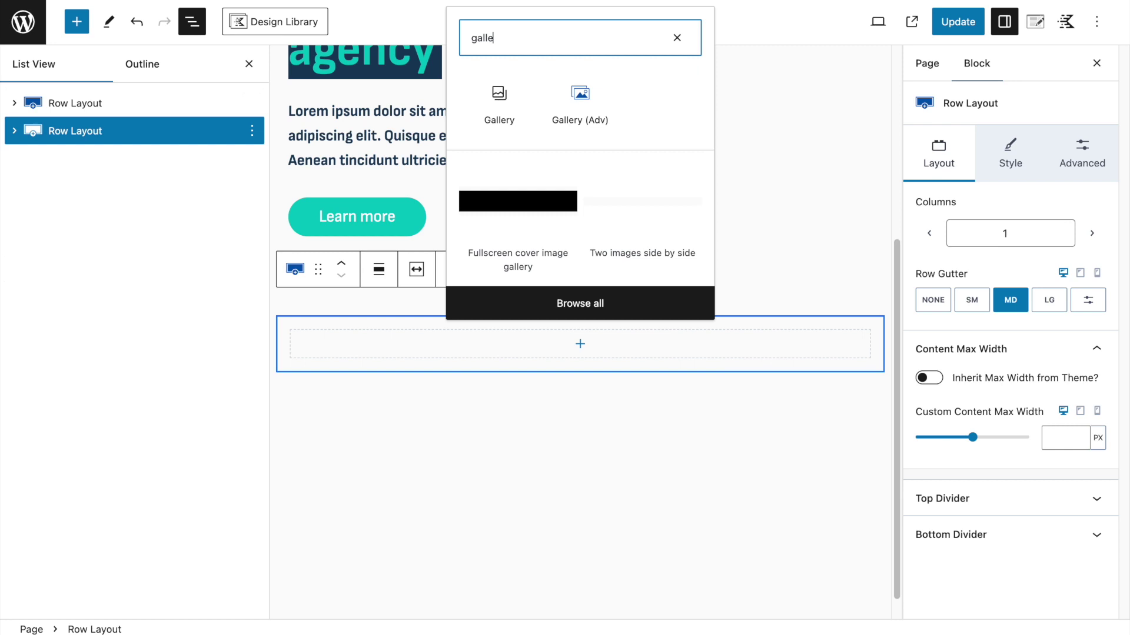
{"action": "left_click", "coordinate": [557, 89]}
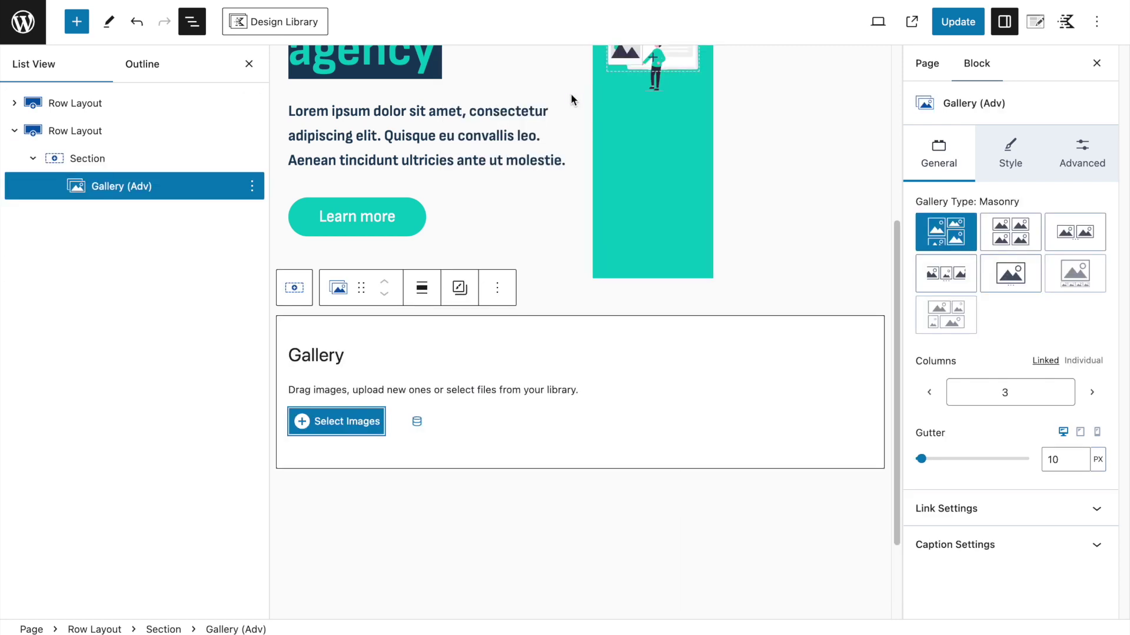
Make the gallery a Fluid Carousel 120 px tall with Center Mode off.
{"action": "left_click", "coordinate": [951, 276]}
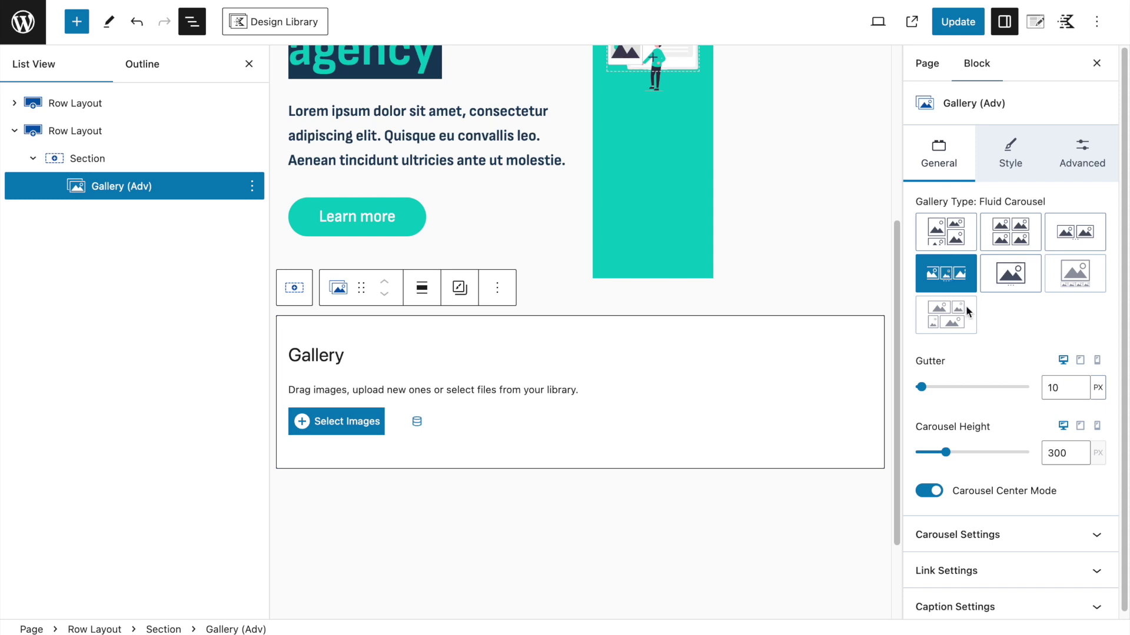
{"action": "scroll", "coordinate": [1000, 365], "scroll_direction": "down", "scroll_amount": 1}
{"action": "left_click_drag", "start_coordinate": [1060, 451], "coordinate": [1040, 454]}
{"action": "type", "text": "1200"}
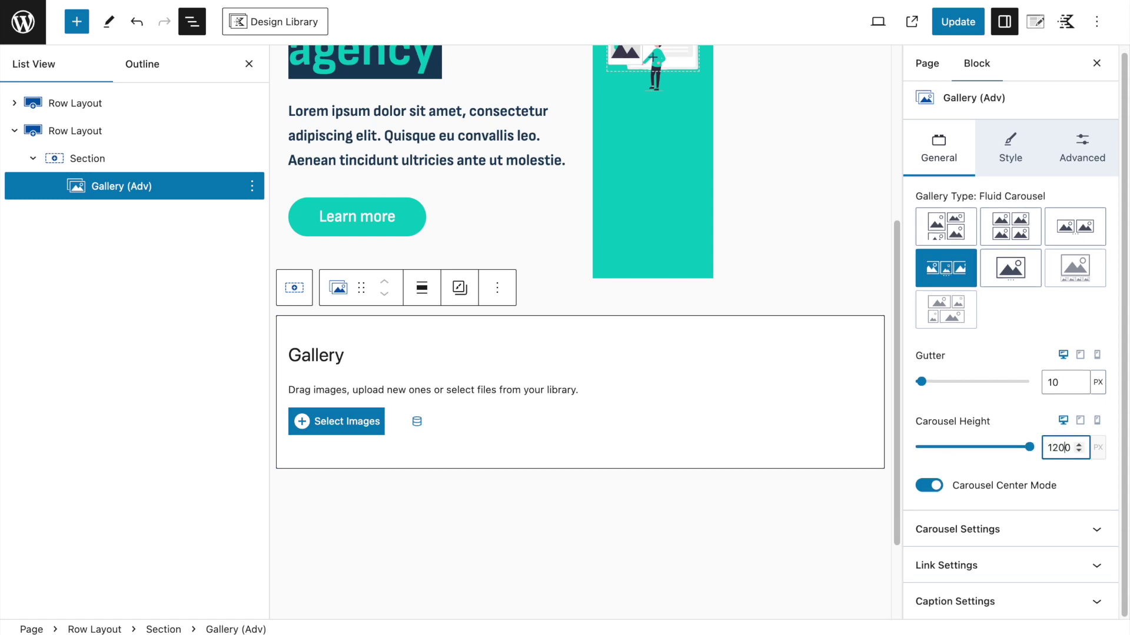
{"action": "key", "text": "BackSpace"}
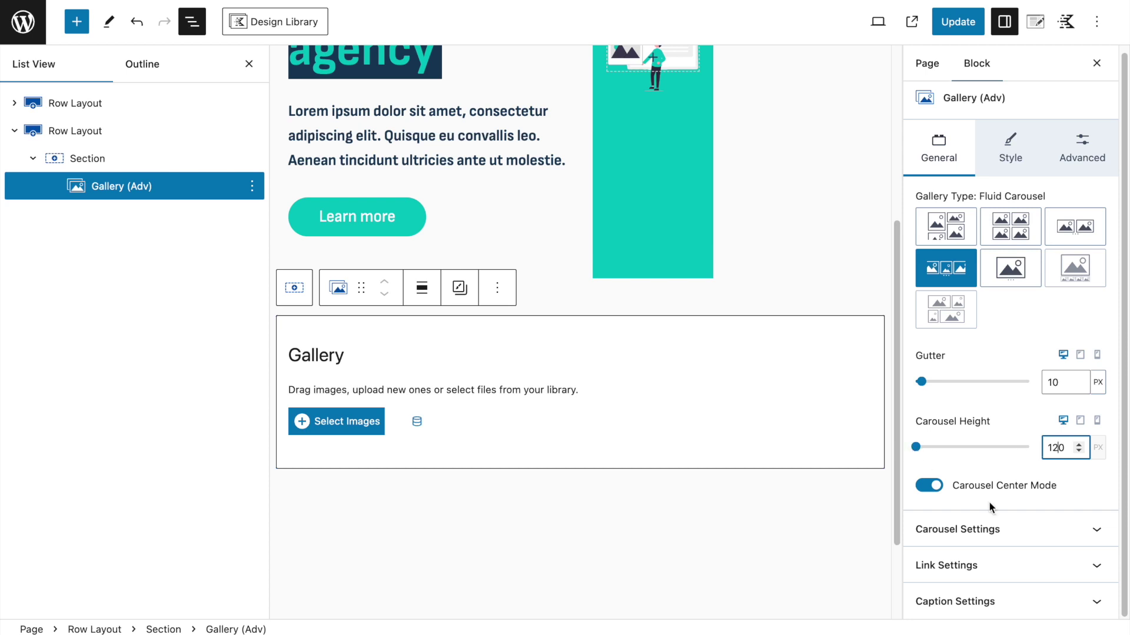
{"action": "left_click", "coordinate": [930, 486]}
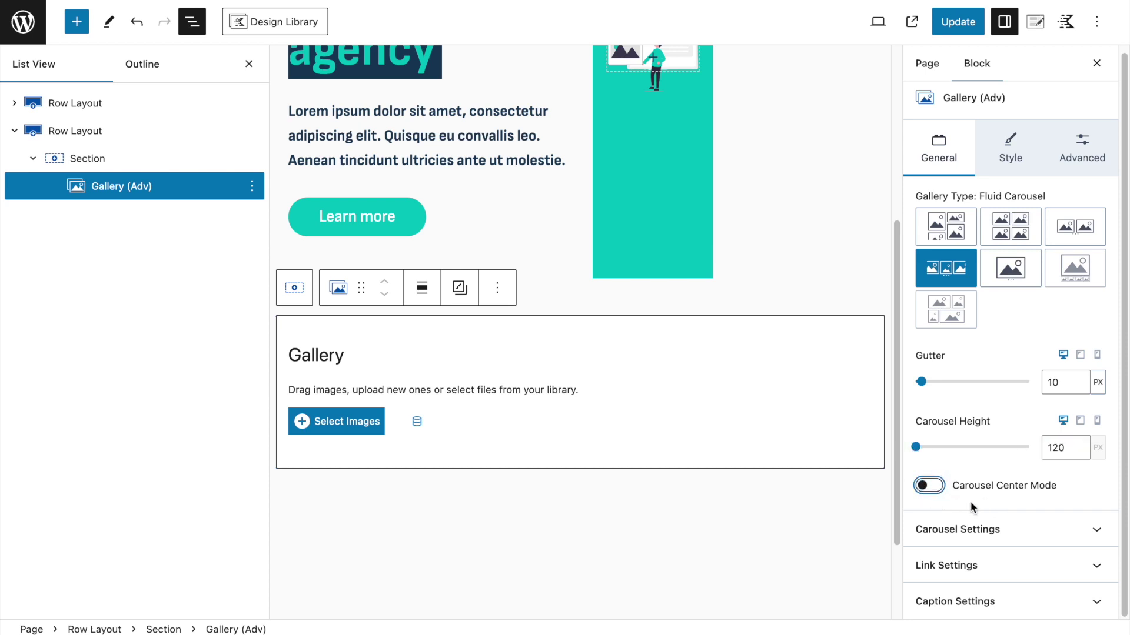
Enable carousel Auto Play with a 2500 transition speed and save.
{"action": "left_click", "coordinate": [987, 530]}
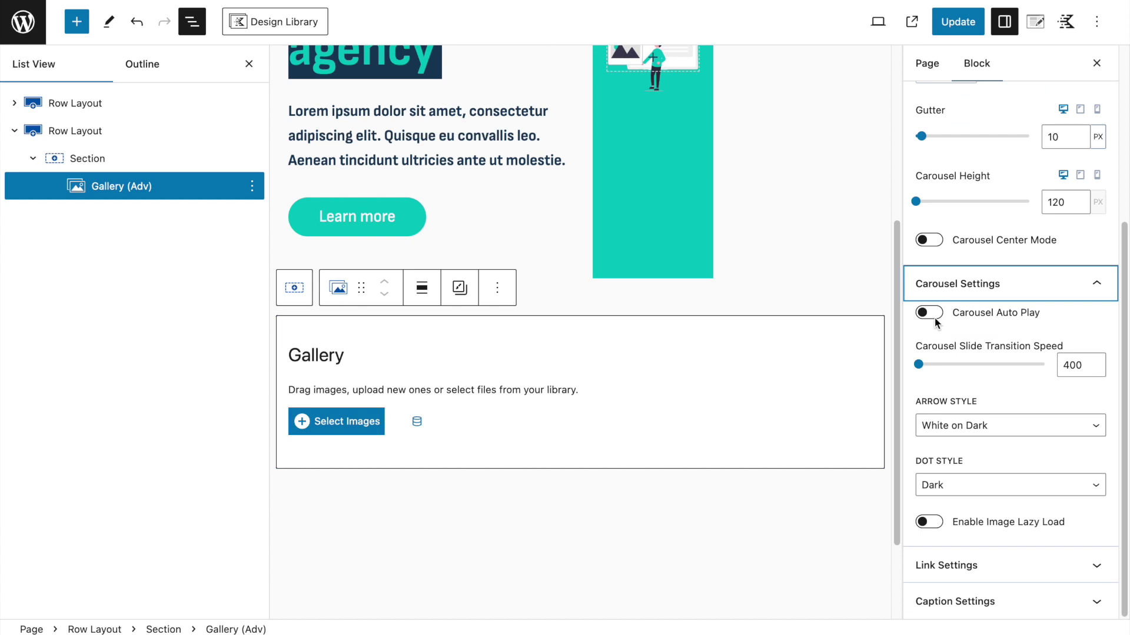
{"action": "left_click", "coordinate": [928, 314]}
{"action": "scroll", "coordinate": [985, 418], "scroll_direction": "down", "scroll_amount": 1}
{"action": "double_click", "coordinate": [1068, 388]}
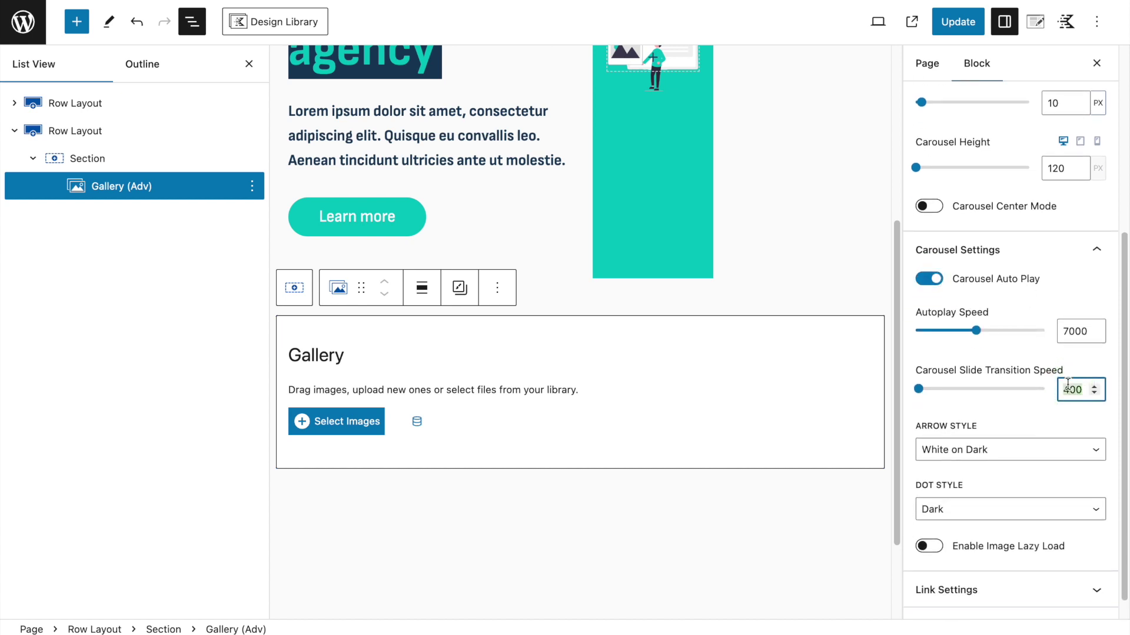
{"action": "type", "text": "25"}
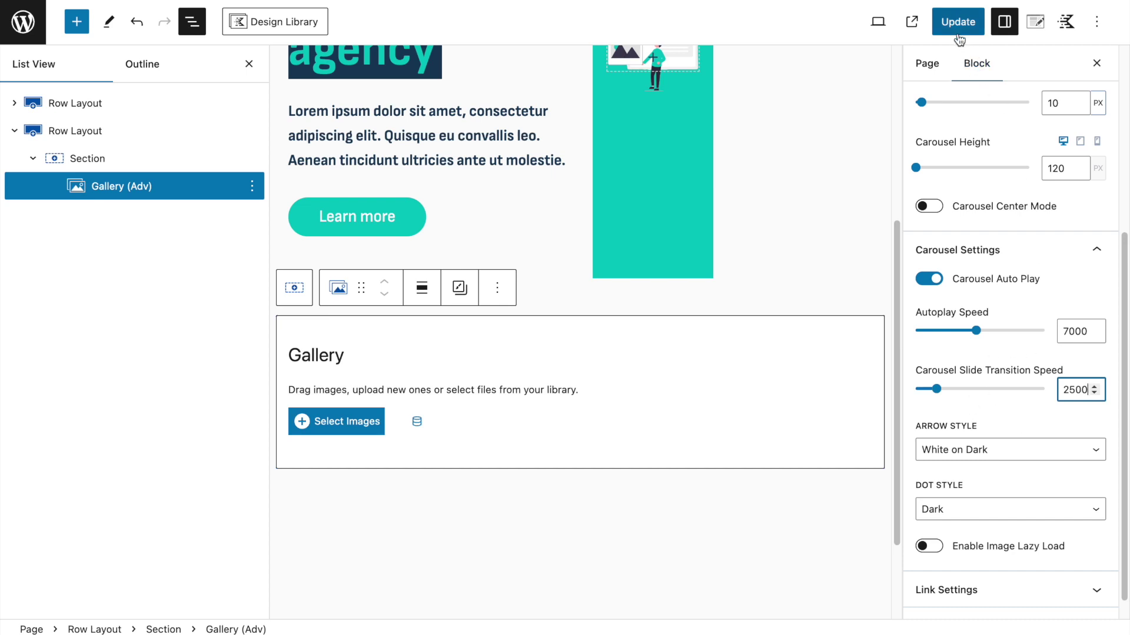
{"action": "key", "text": "ctrl+s"}
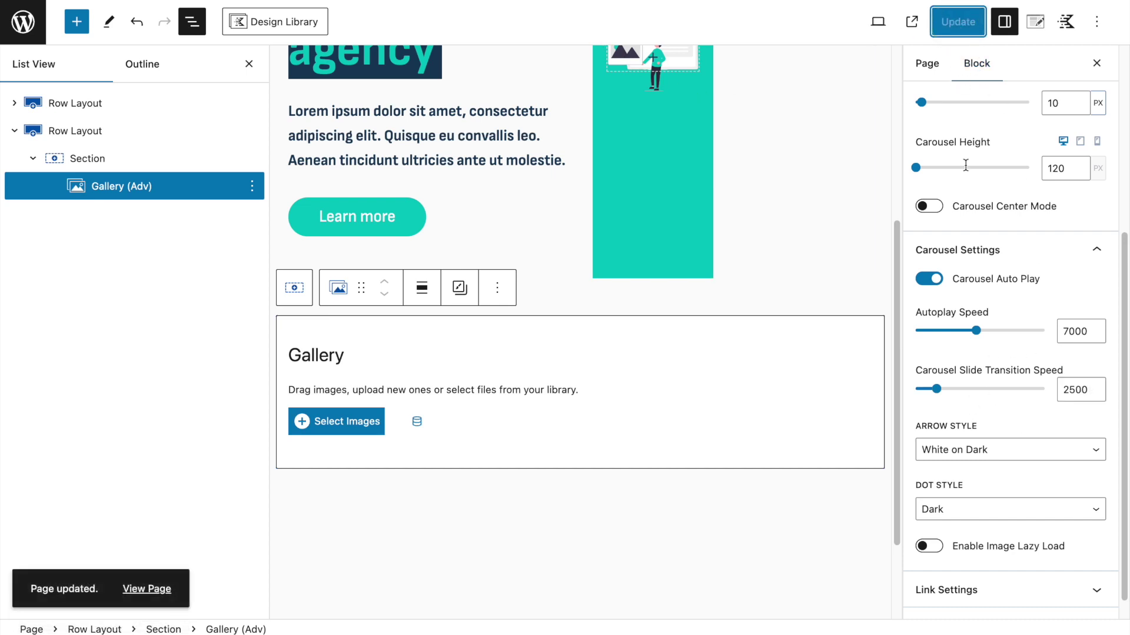
Set carousel Arrow Style and Dot Style to None and save the page.
{"action": "scroll", "coordinate": [1019, 450], "scroll_direction": "down", "scroll_amount": 1}
{"action": "left_click", "coordinate": [965, 421]}
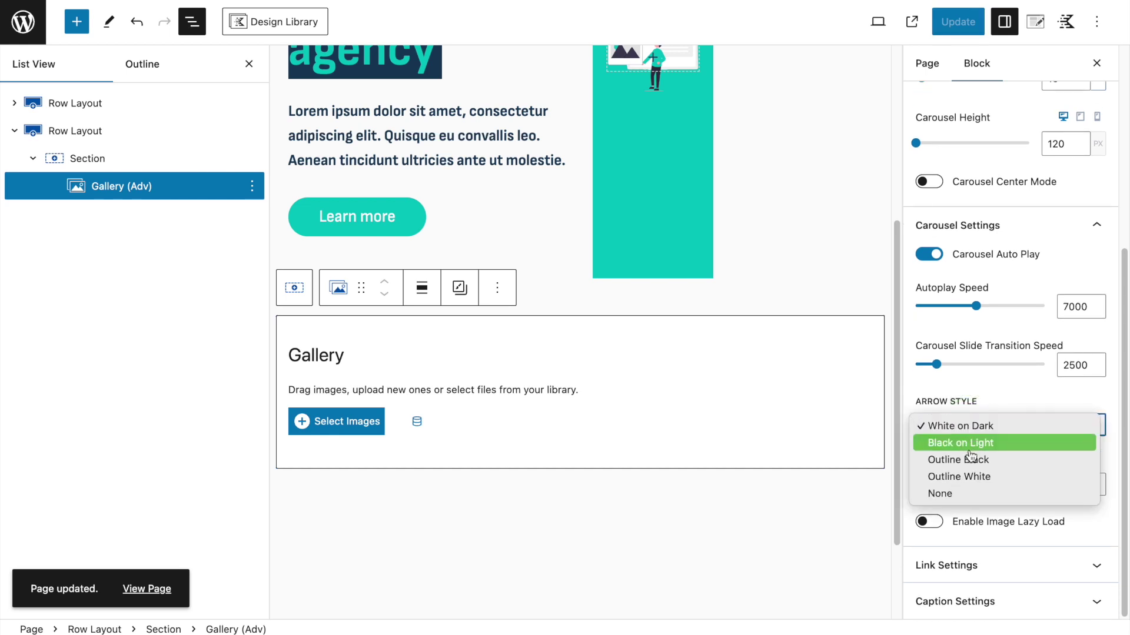
{"action": "left_click", "coordinate": [972, 496]}
{"action": "left_click", "coordinate": [971, 486]}
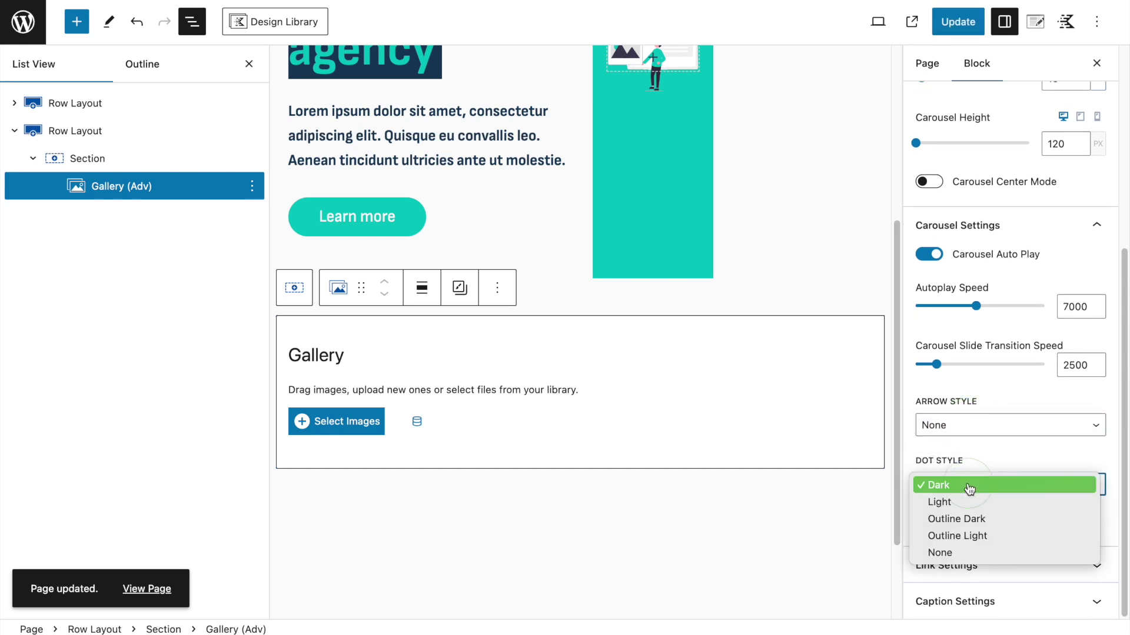
{"action": "left_click", "coordinate": [972, 554]}
{"action": "left_click", "coordinate": [972, 565]}
{"action": "left_click", "coordinate": [977, 606]}
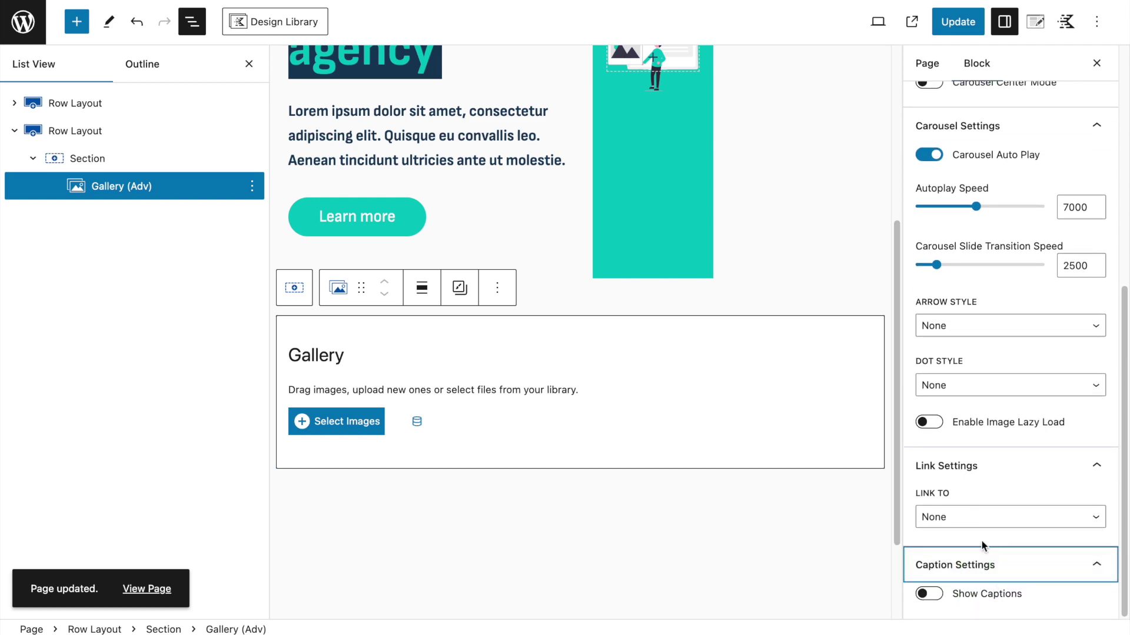
{"action": "scroll", "coordinate": [982, 545], "scroll_direction": "up", "scroll_amount": 2}
{"action": "left_click", "coordinate": [958, 21]}
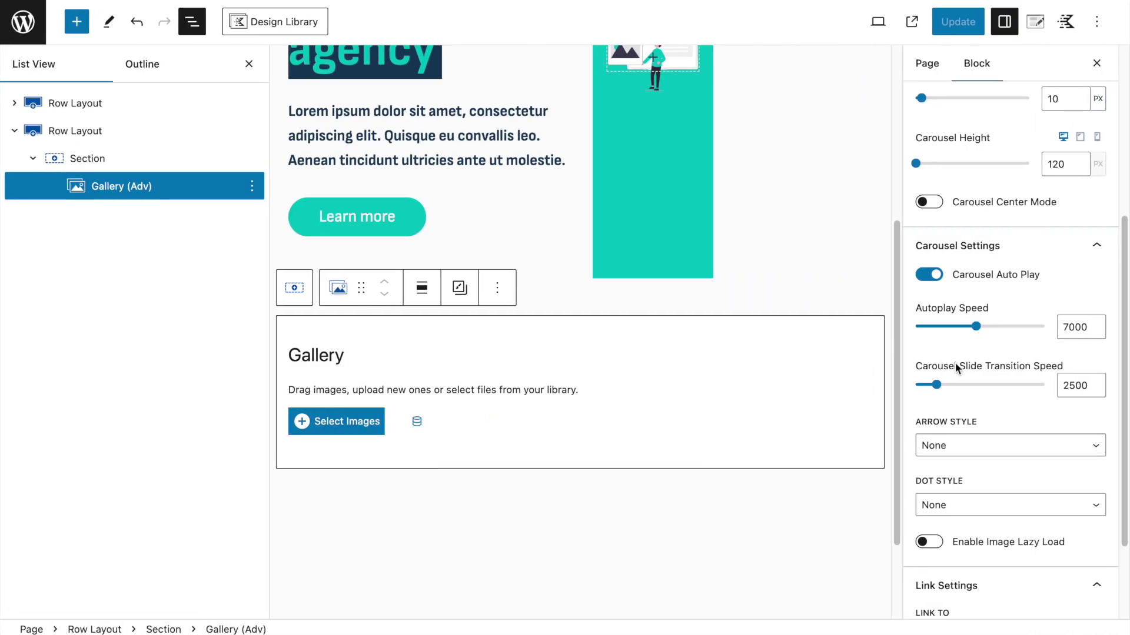
{"action": "scroll", "coordinate": [956, 368], "scroll_direction": "up", "scroll_amount": 1}
{"action": "scroll", "coordinate": [956, 367], "scroll_direction": "down", "scroll_amount": 2}
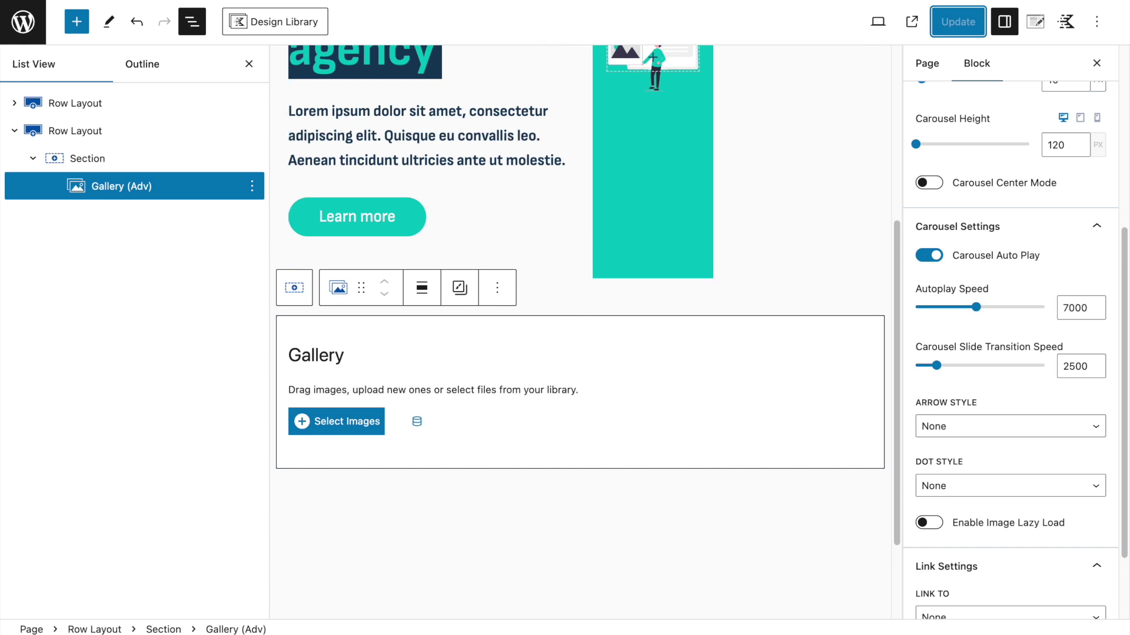
{"action": "left_click", "coordinate": [336, 427]}
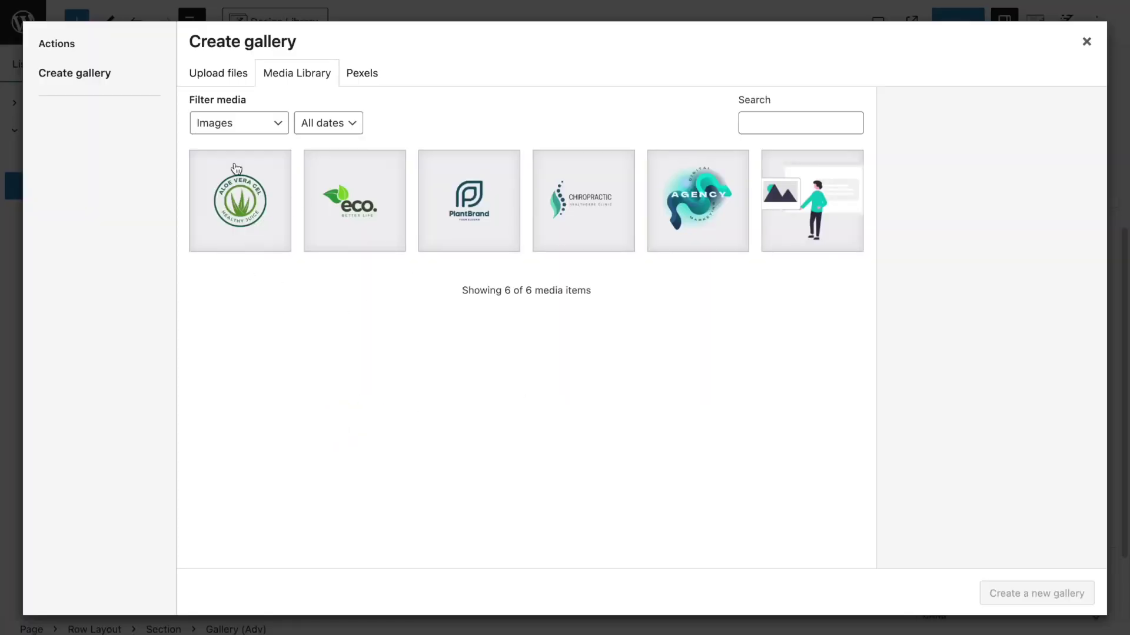
Check the Aloe Vera, eco, PlantBrand, Chiropractic and Agency logos, then create and insert the gallery.
{"action": "left_click", "coordinate": [247, 196]}
{"action": "left_click", "coordinate": [363, 192]}
{"action": "left_click", "coordinate": [459, 197]}
{"action": "left_click", "coordinate": [579, 218]}
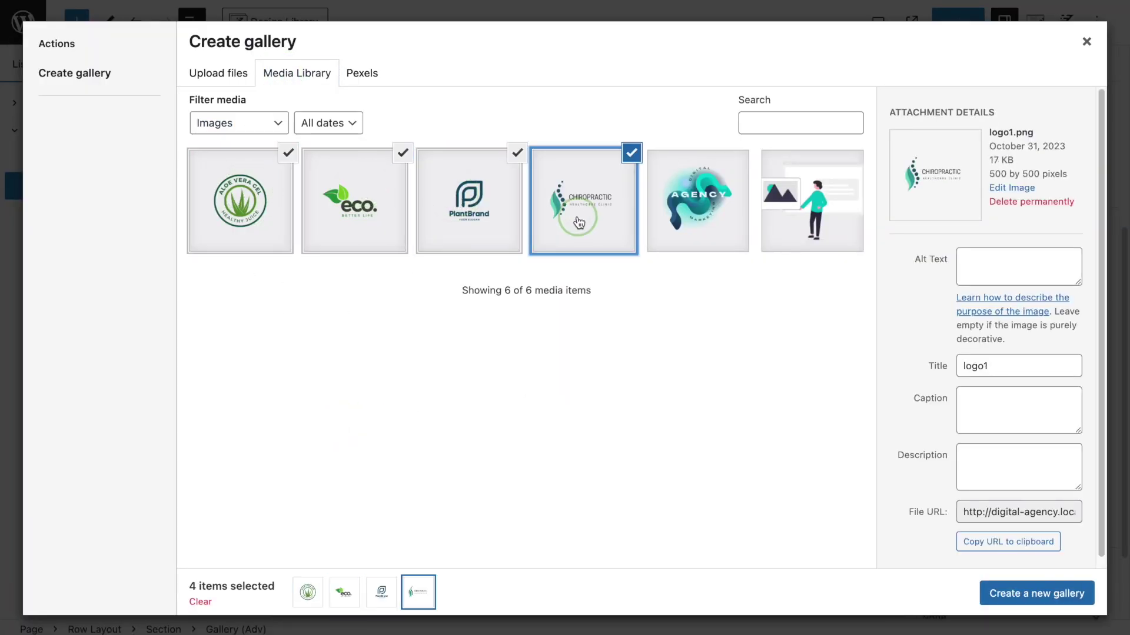
{"action": "left_click", "coordinate": [695, 217]}
{"action": "left_click", "coordinate": [1012, 597]}
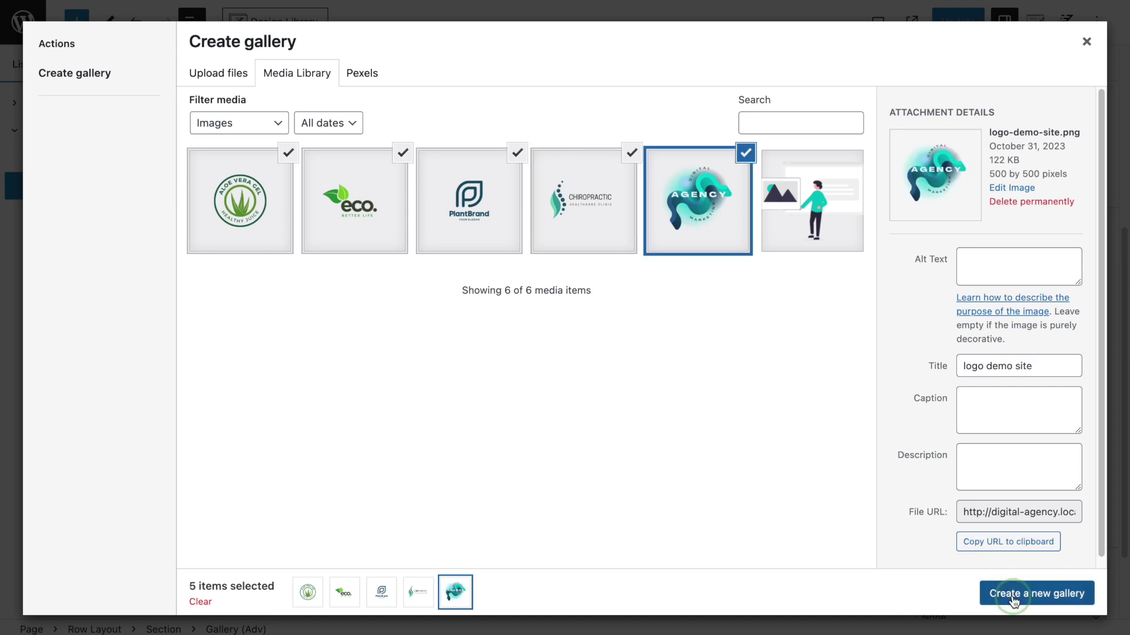
{"action": "left_click", "coordinate": [1058, 595]}
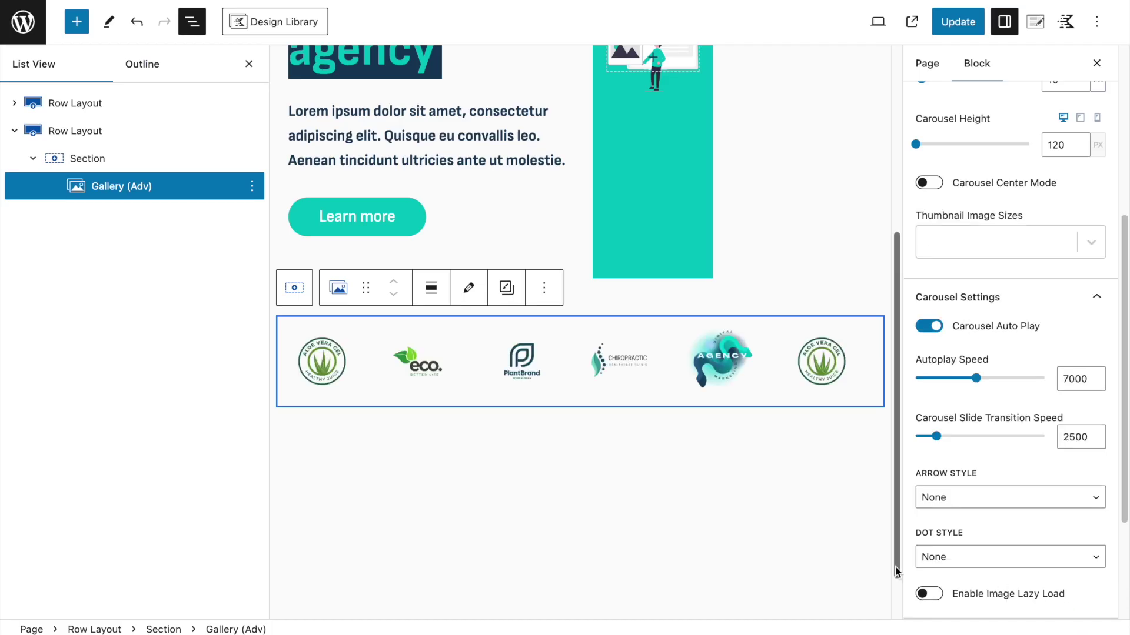
Update the page, then on the live site drag the logo carousel back and forth.
{"action": "left_click", "coordinate": [958, 21]}
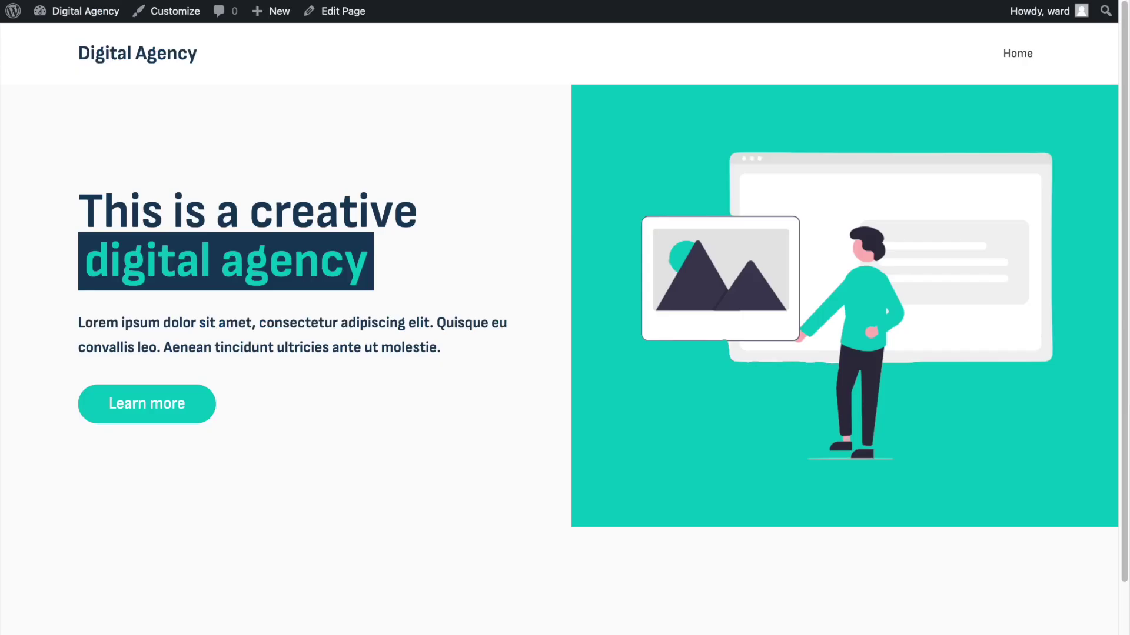
{"action": "scroll", "coordinate": [433, 231], "scroll_direction": "down", "scroll_amount": 2}
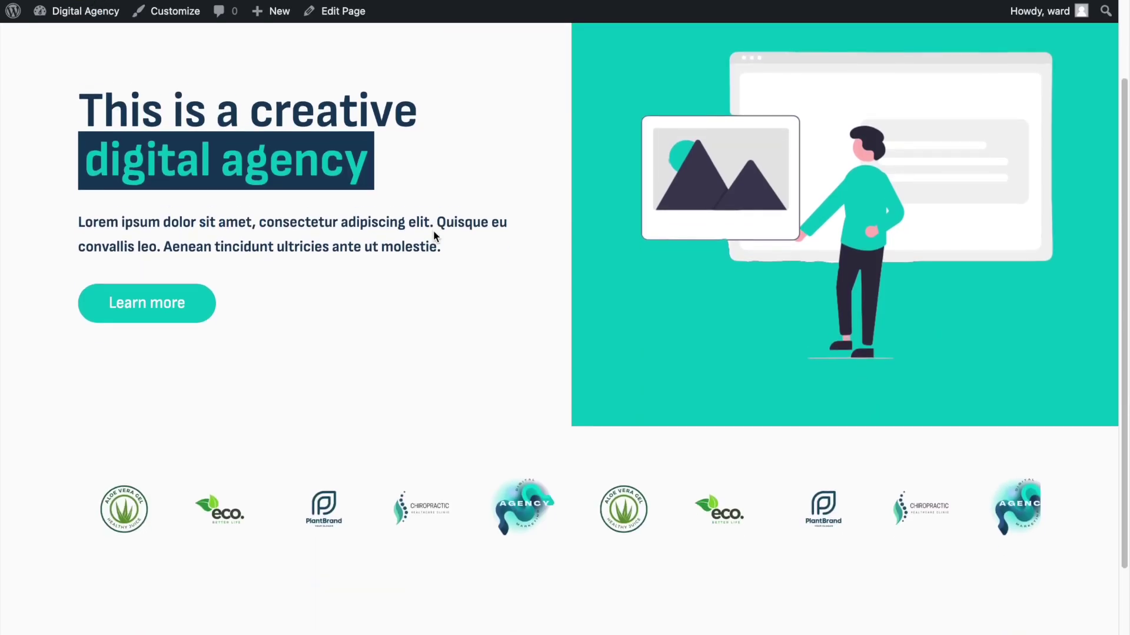
{"action": "scroll", "coordinate": [433, 231], "scroll_direction": "down", "scroll_amount": 1}
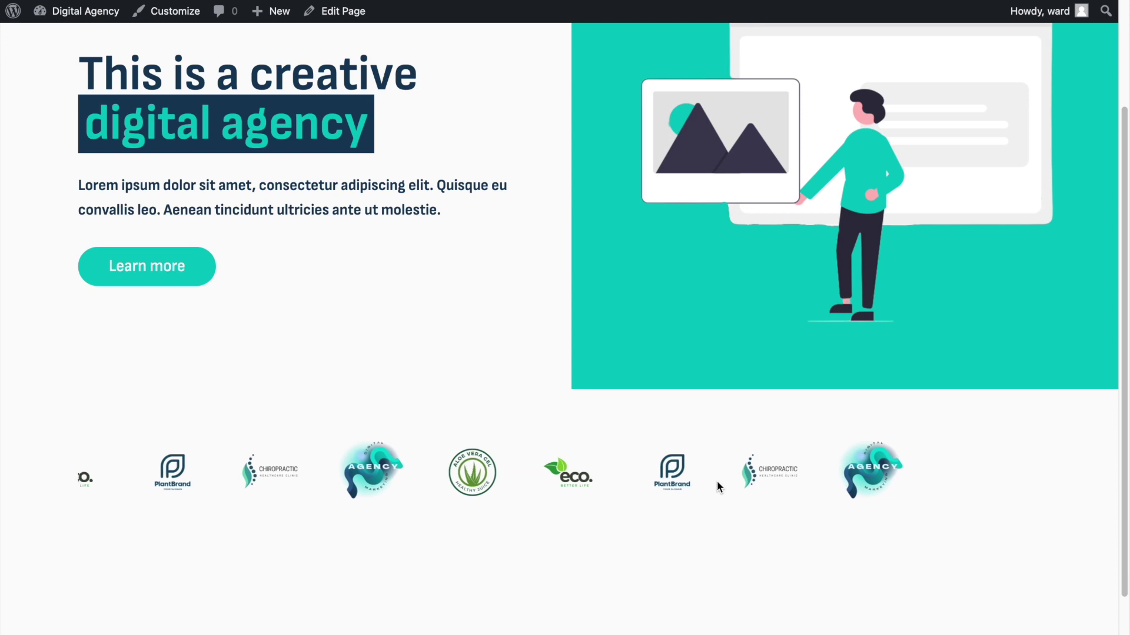
{"action": "left_click_drag", "start_coordinate": [726, 524], "coordinate": [873, 454]}
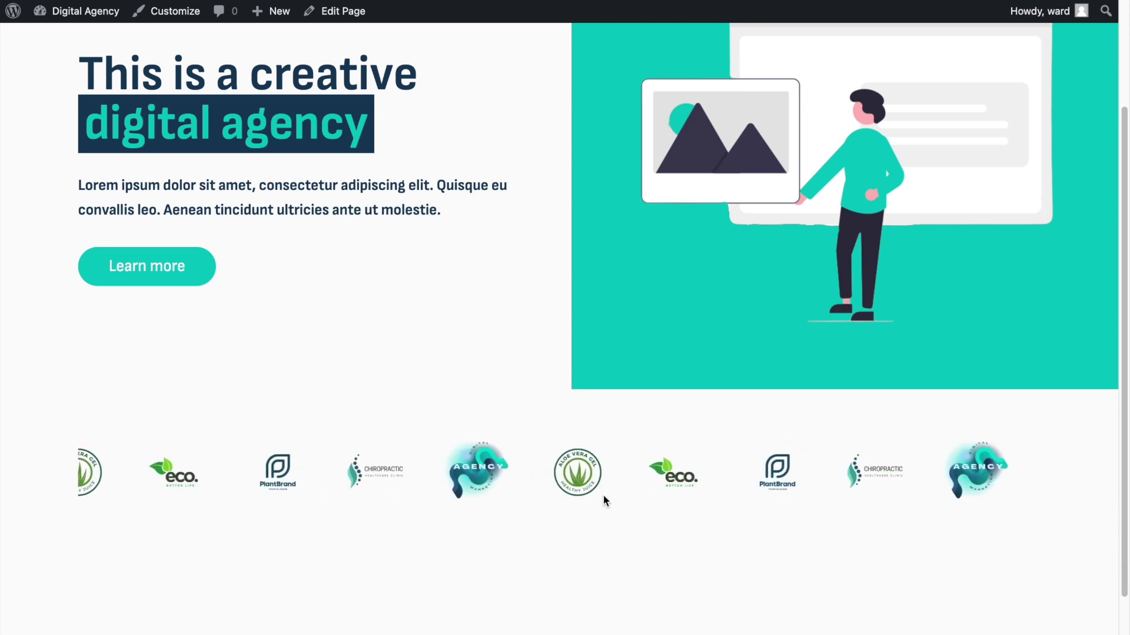
Hard-reload the live page to confirm the five-logo carousel autoplays below the teal hero.
{"action": "key", "text": "shift+super+r"}
{"action": "key", "text": "shift+super+r"}
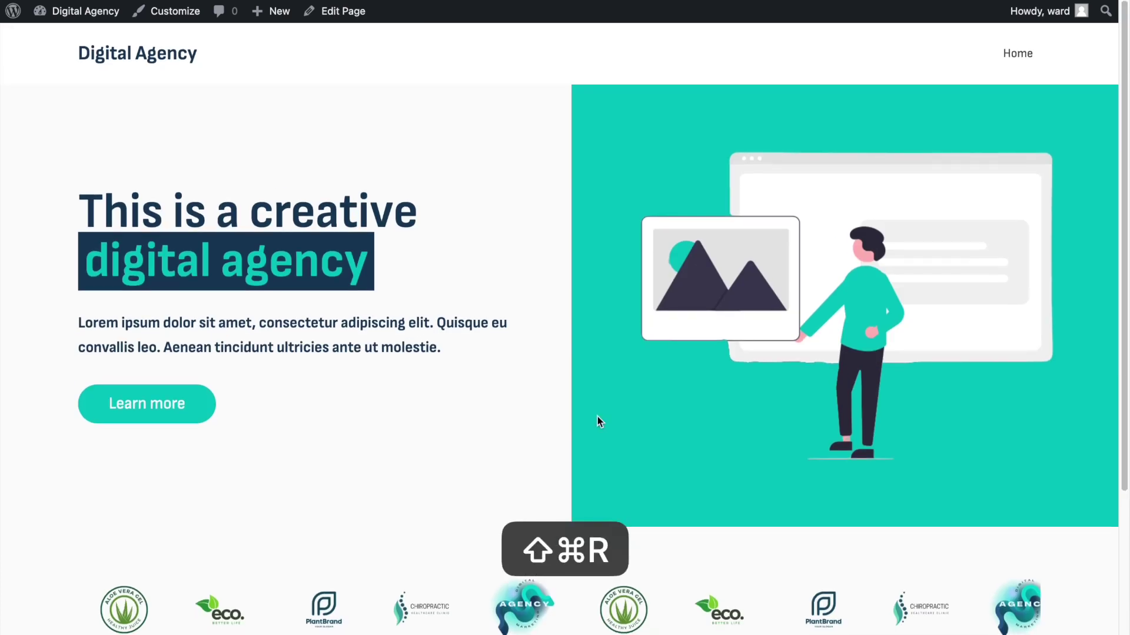
{"action": "scroll", "coordinate": [563, 383], "scroll_direction": "down", "scroll_amount": 2}
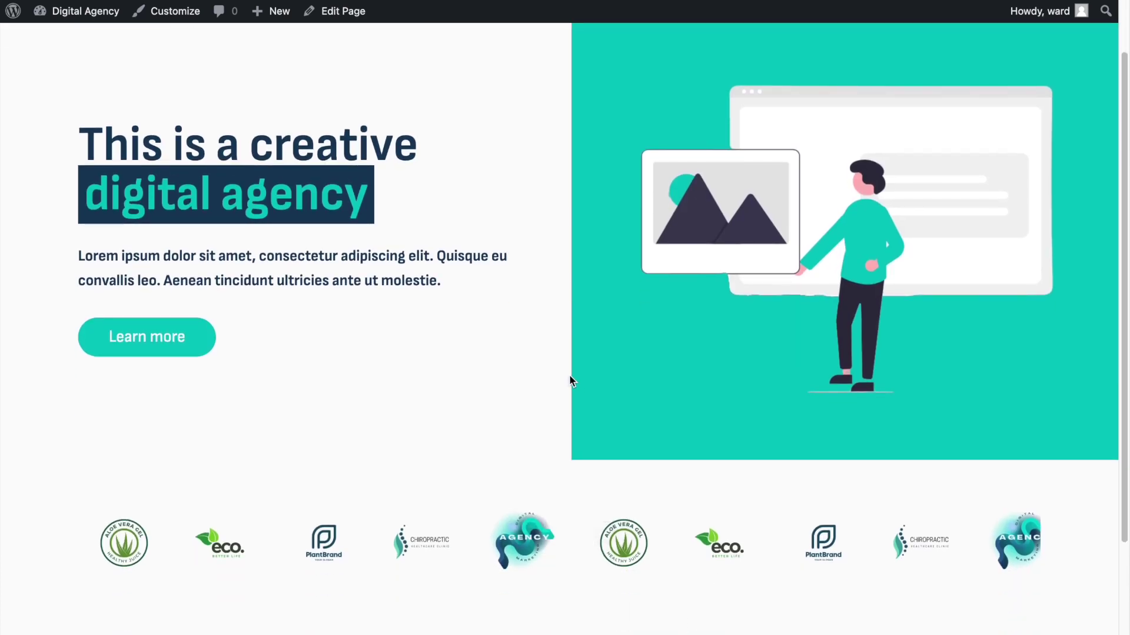
{"action": "scroll", "coordinate": [570, 381], "scroll_direction": "down", "scroll_amount": 3}
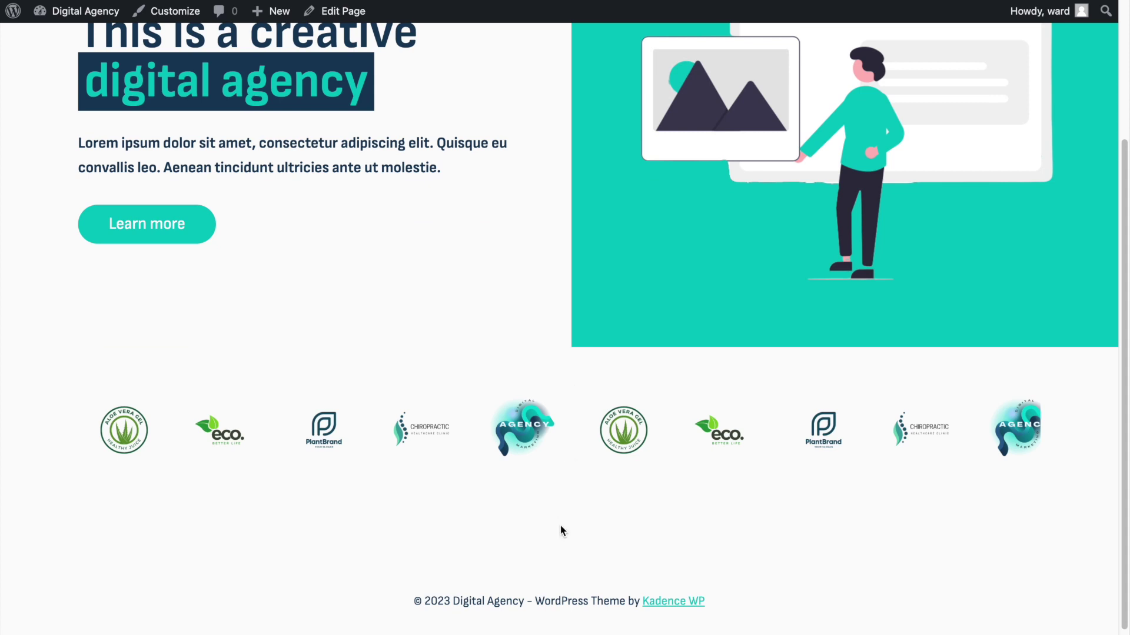
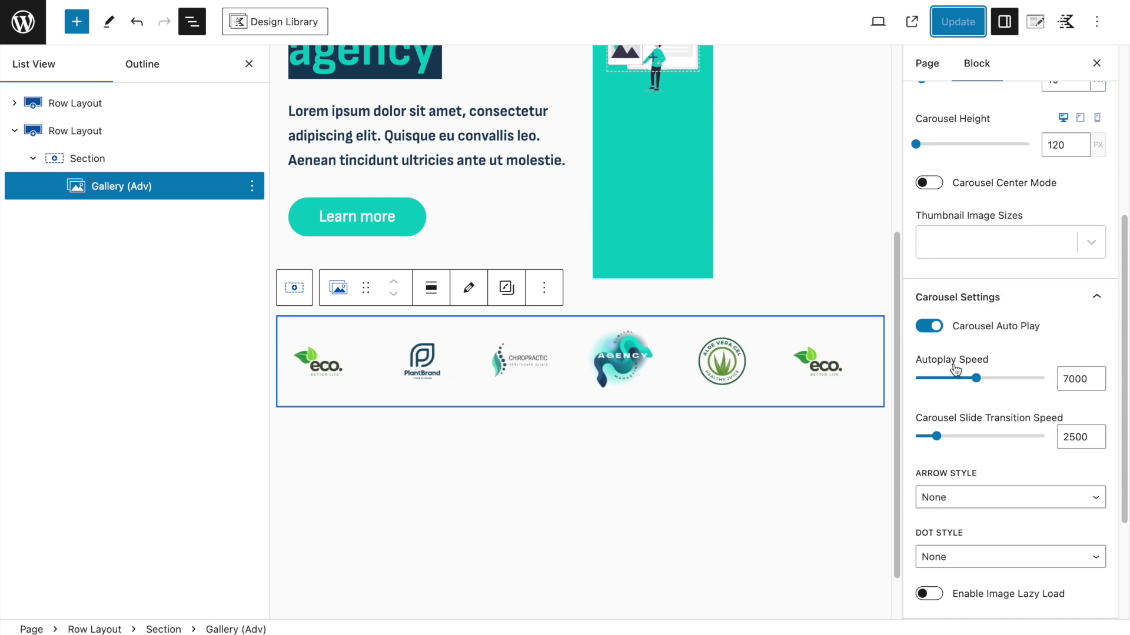
Set the logo gallery's thumbnail image size to medium (300x300), after trying thumbnail (150x150), and update the page.
{"action": "scroll", "coordinate": [1003, 494], "scroll_direction": "up", "scroll_amount": 5}
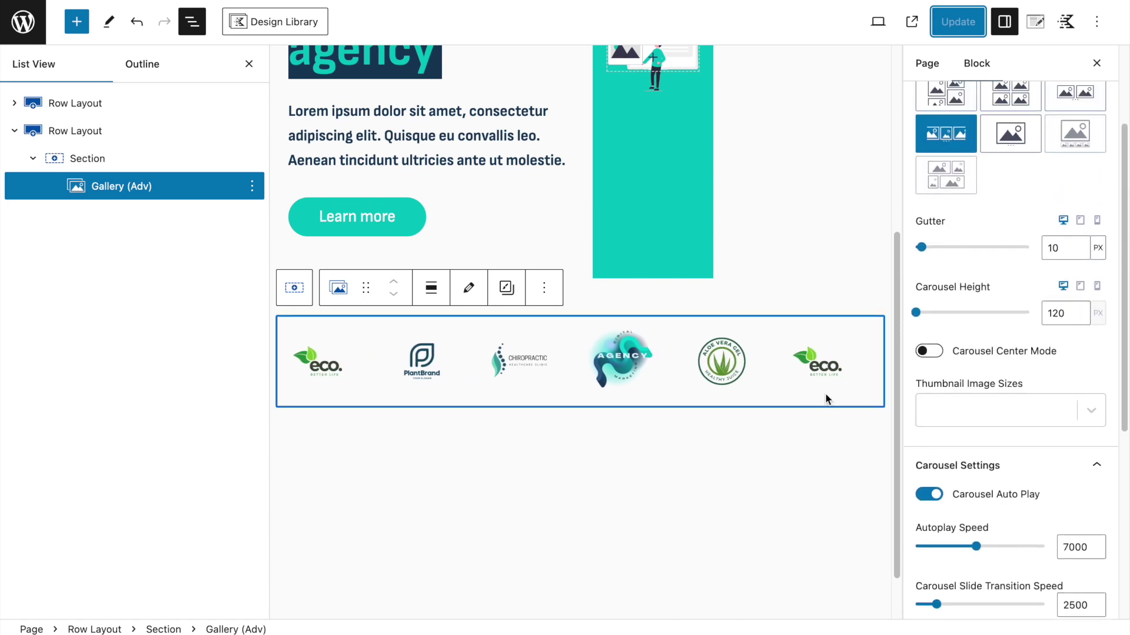
{"action": "left_click", "coordinate": [961, 412]}
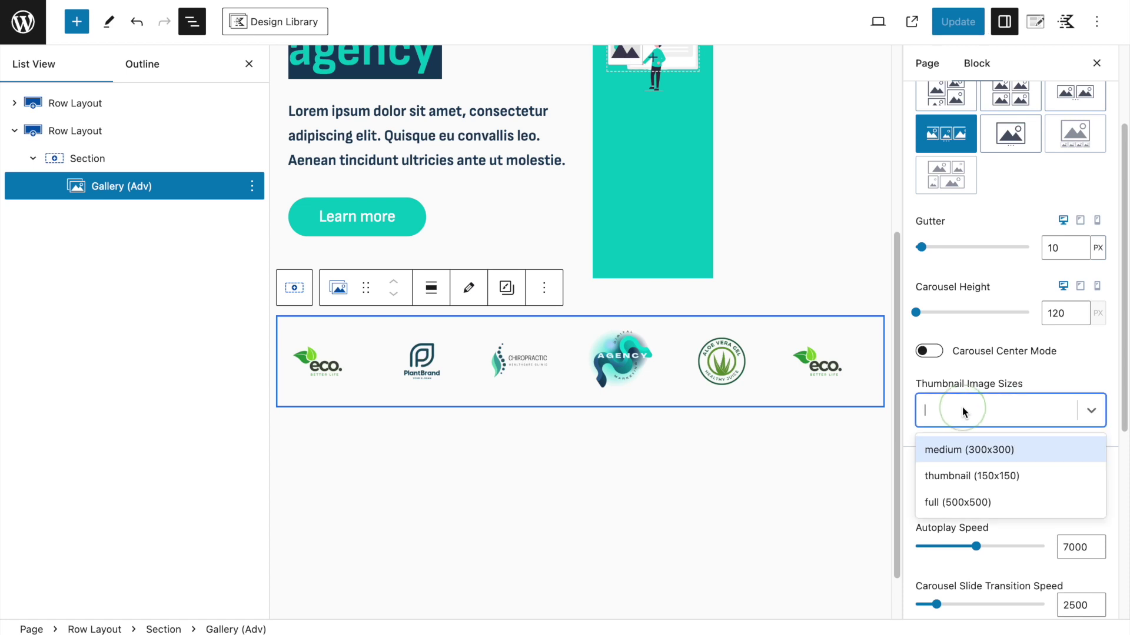
{"action": "left_click", "coordinate": [963, 452]}
{"action": "left_click", "coordinate": [996, 412]}
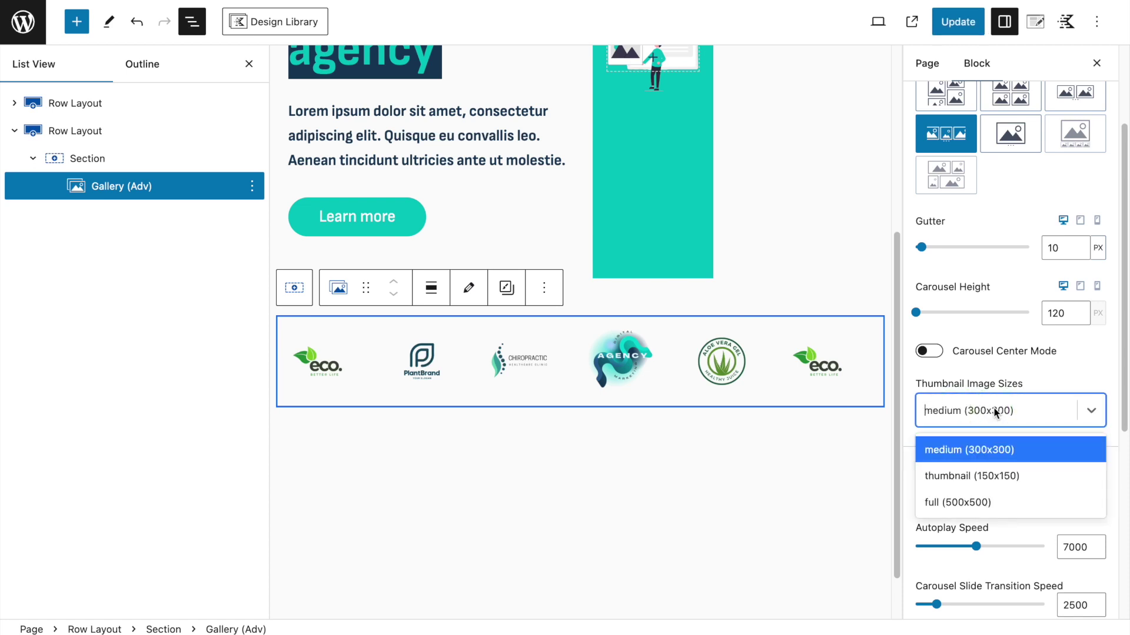
{"action": "left_click", "coordinate": [972, 455]}
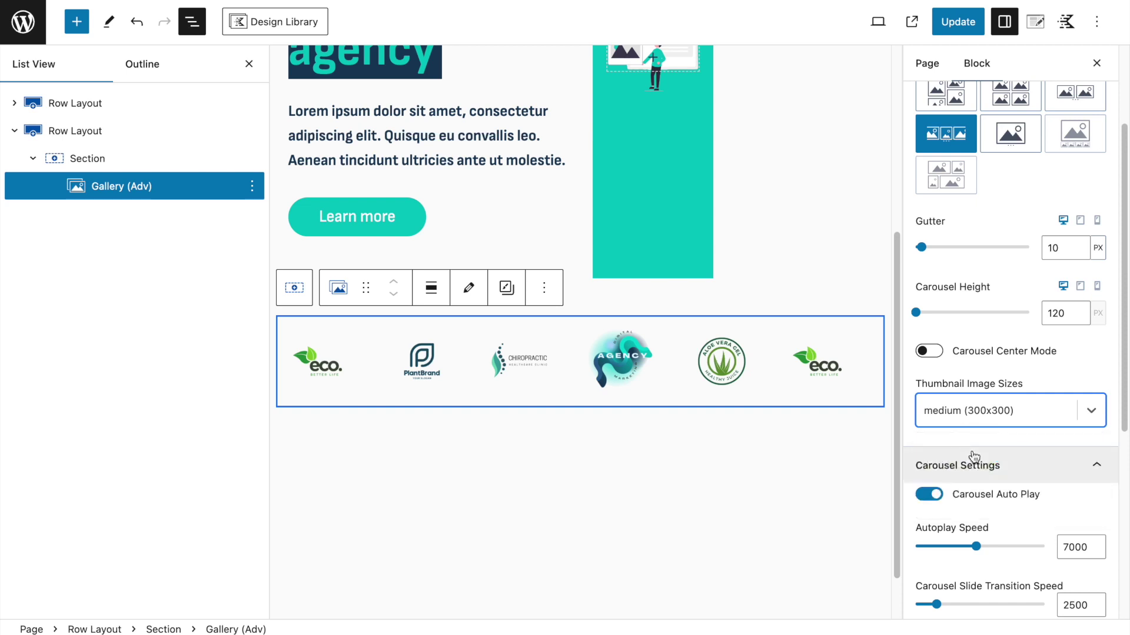
{"action": "left_click", "coordinate": [975, 404]}
{"action": "left_click", "coordinate": [982, 475]}
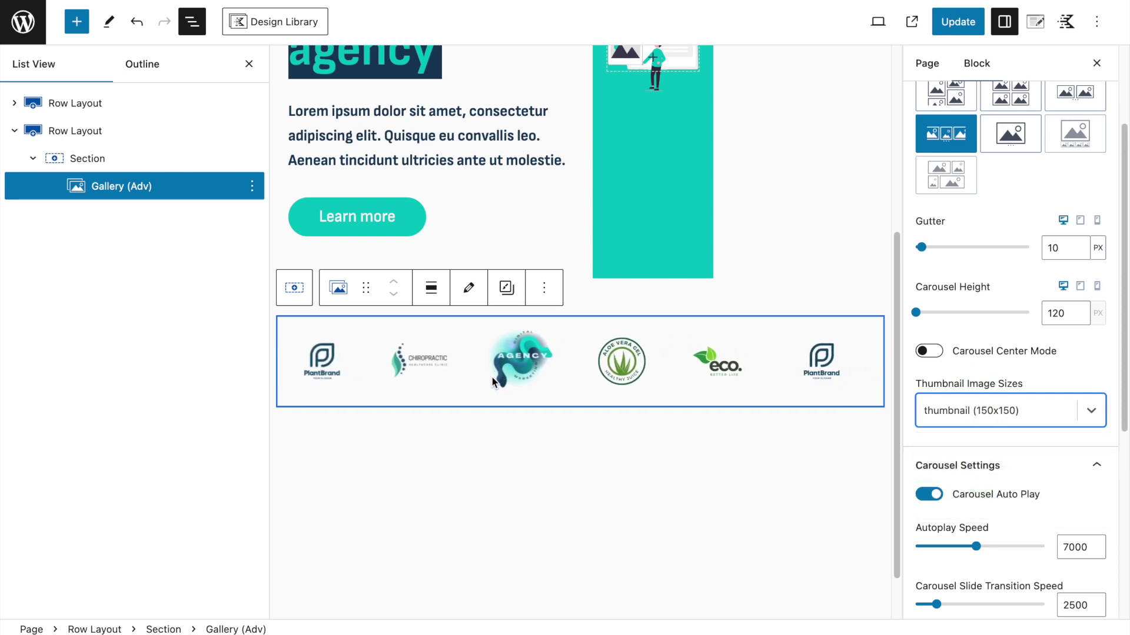
{"action": "left_click", "coordinate": [976, 418]}
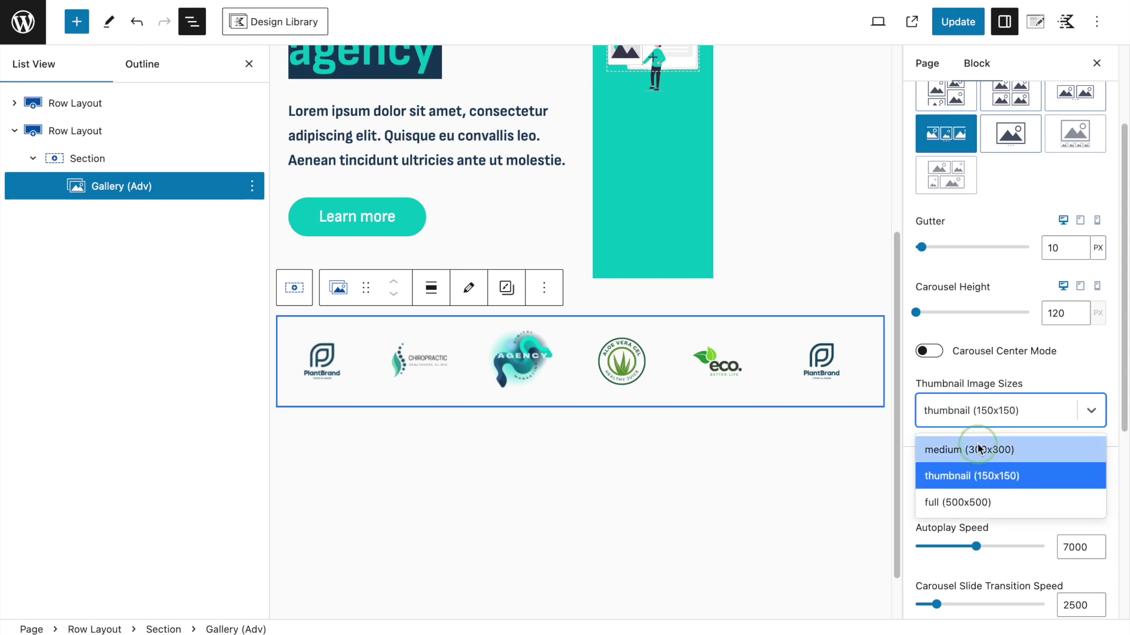
{"action": "left_click", "coordinate": [980, 450]}
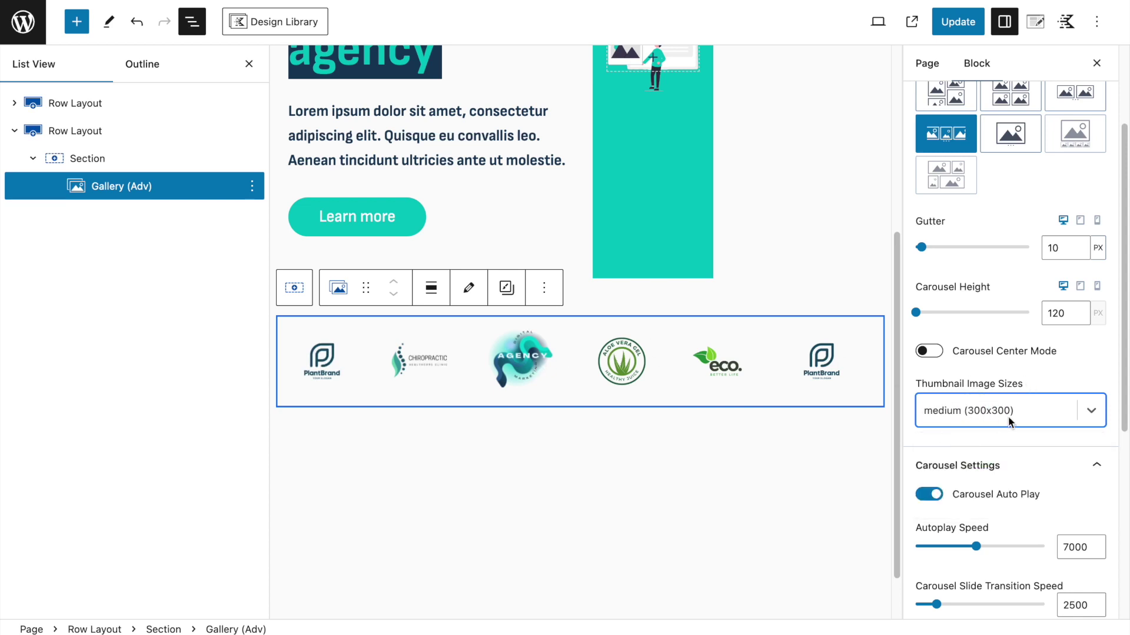
{"action": "scroll", "coordinate": [1010, 422], "scroll_direction": "up", "scroll_amount": 3}
{"action": "left_click", "coordinate": [958, 26]}
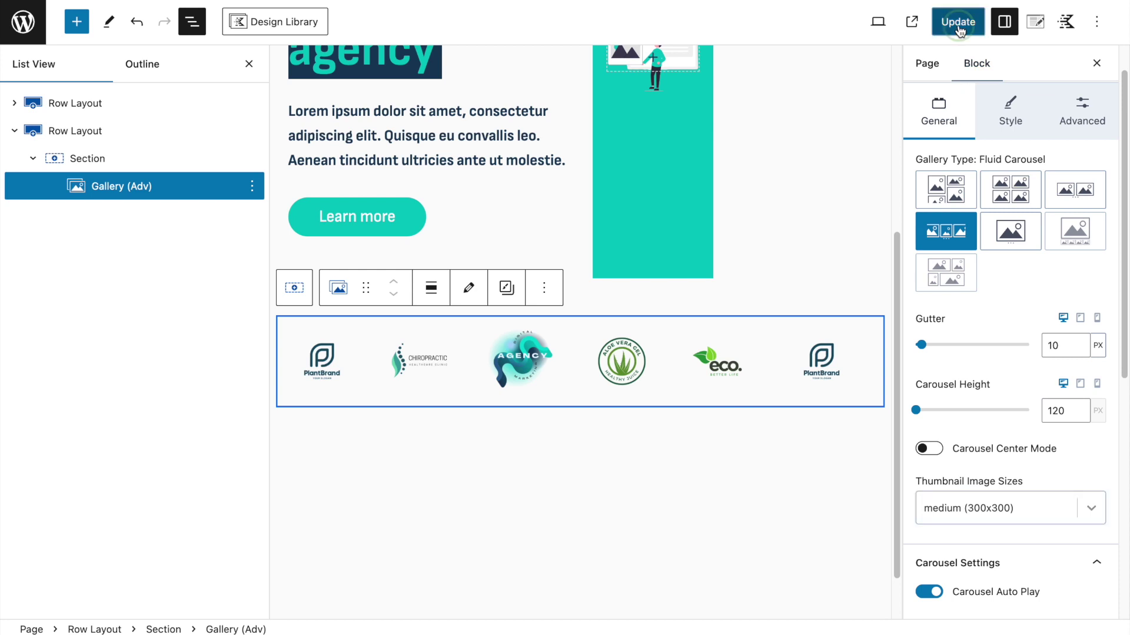
Set the logo carousel row to Full width alignment with middle vertical alignment, then update the page.
{"action": "left_click", "coordinate": [91, 134]}
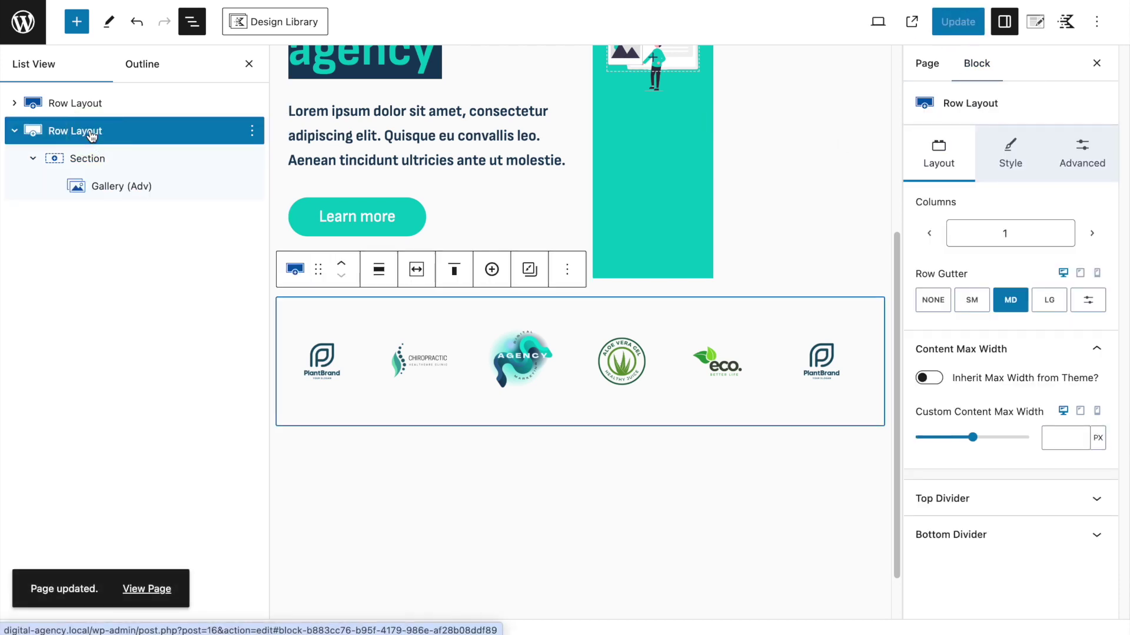
{"action": "left_click", "coordinate": [379, 281]}
{"action": "left_click", "coordinate": [415, 403]}
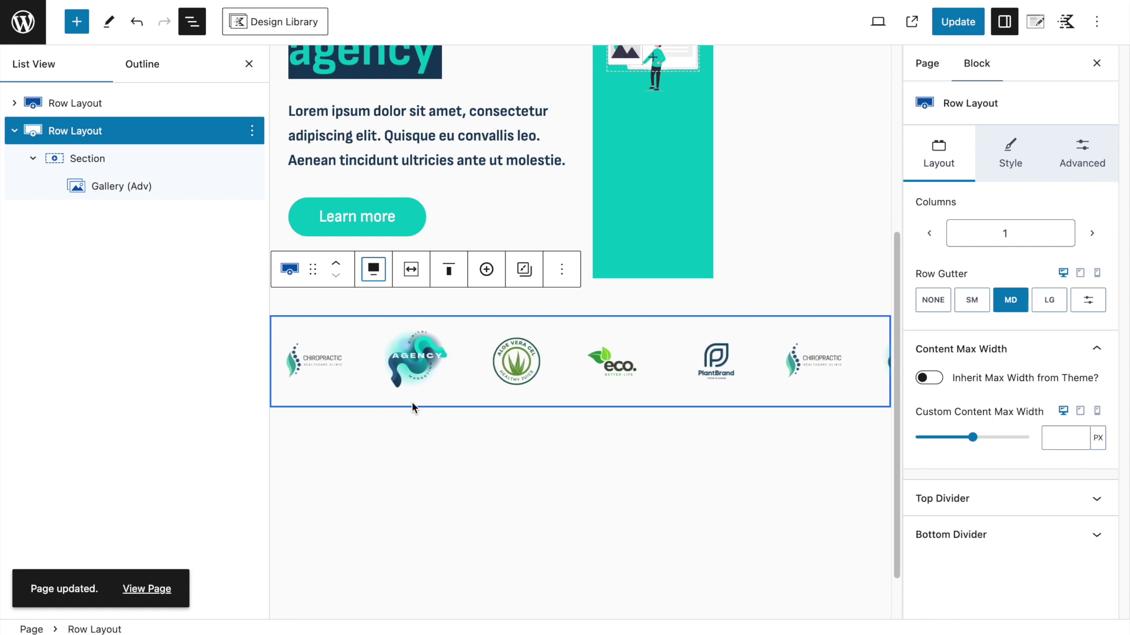
{"action": "left_click", "coordinate": [448, 269]}
{"action": "left_click", "coordinate": [476, 346]}
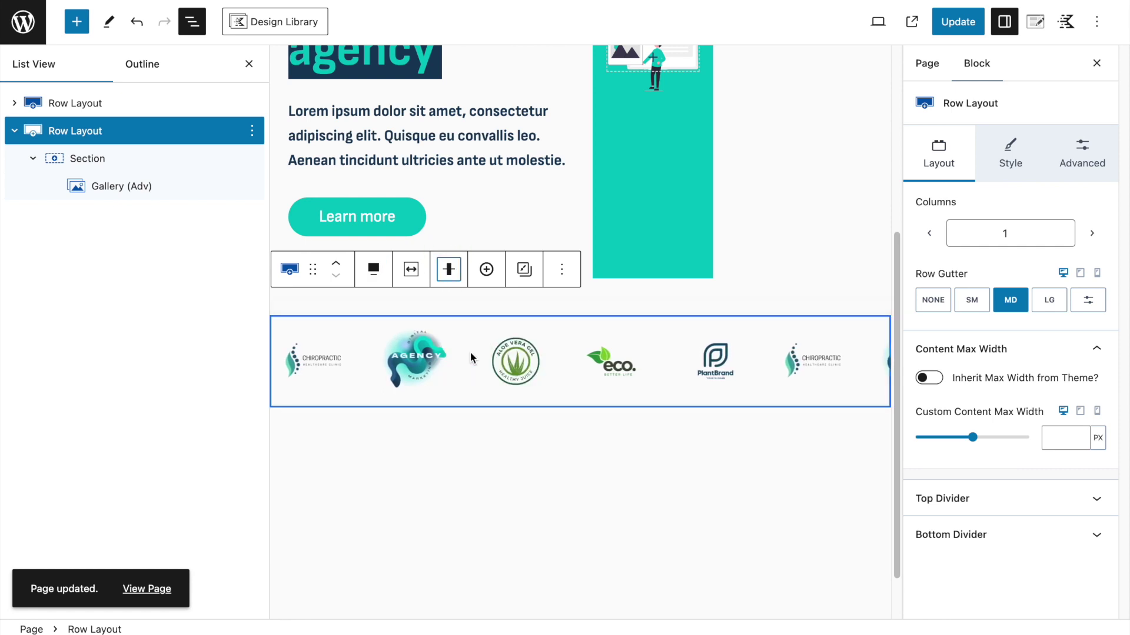
{"action": "left_click", "coordinate": [958, 21]}
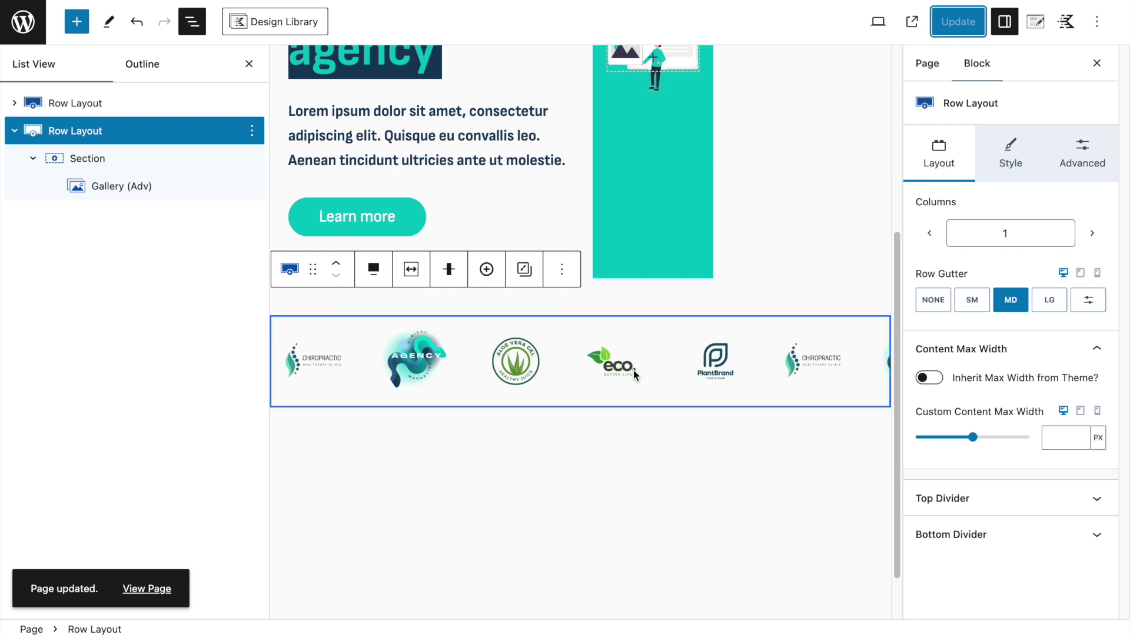
{"action": "left_click", "coordinate": [121, 187]}
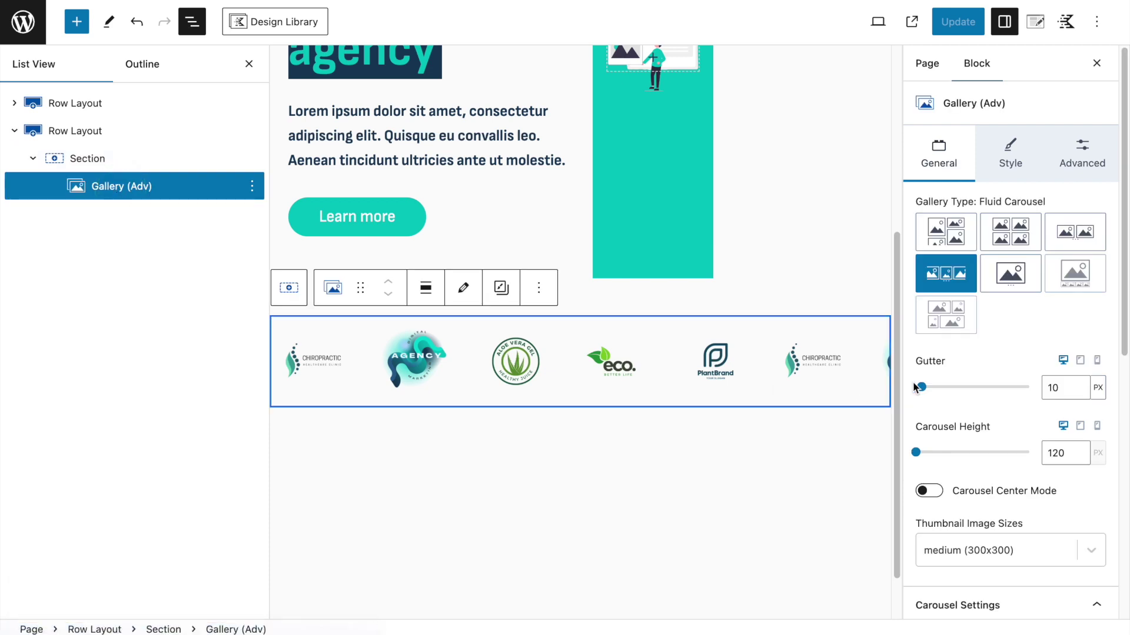
Apply a Grayscale image filter to the gallery logos and update the page.
{"action": "scroll", "coordinate": [1022, 348], "scroll_direction": "down", "scroll_amount": 3}
{"action": "scroll", "coordinate": [1022, 348], "scroll_direction": "down", "scroll_amount": 4}
{"action": "scroll", "coordinate": [1022, 348], "scroll_direction": "up", "scroll_amount": 6}
{"action": "left_click", "coordinate": [1010, 157]}
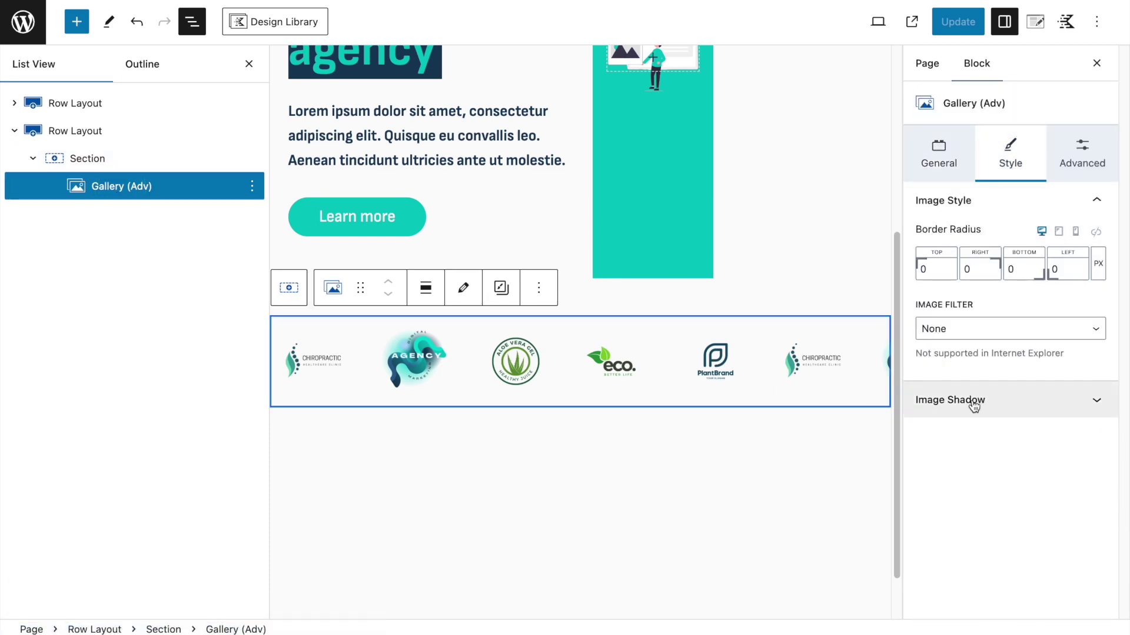
{"action": "left_click", "coordinate": [967, 330]}
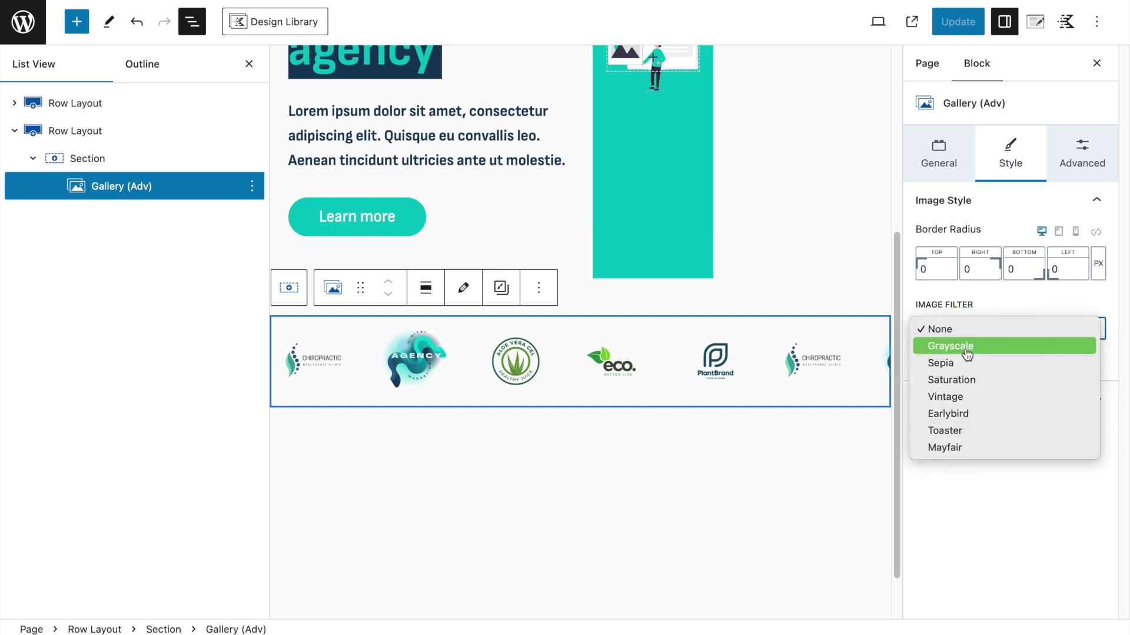
{"action": "left_click", "coordinate": [965, 346]}
{"action": "left_click", "coordinate": [958, 27]}
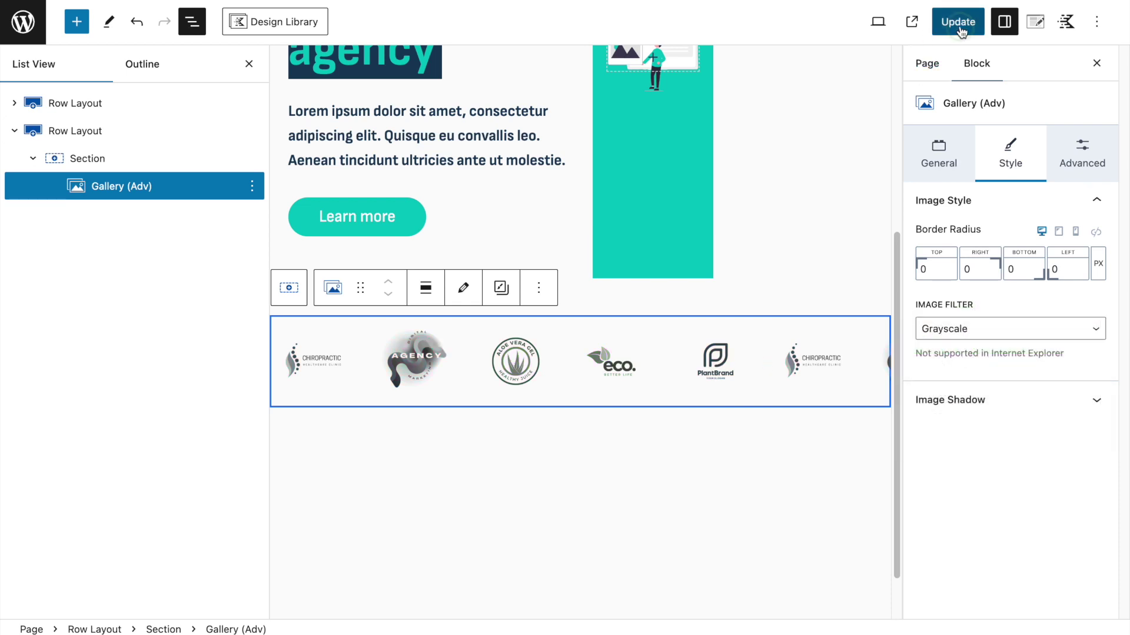
Give the logo row a light-blue E0F3FF background, update, and view the live page.
{"action": "left_click", "coordinate": [57, 130]}
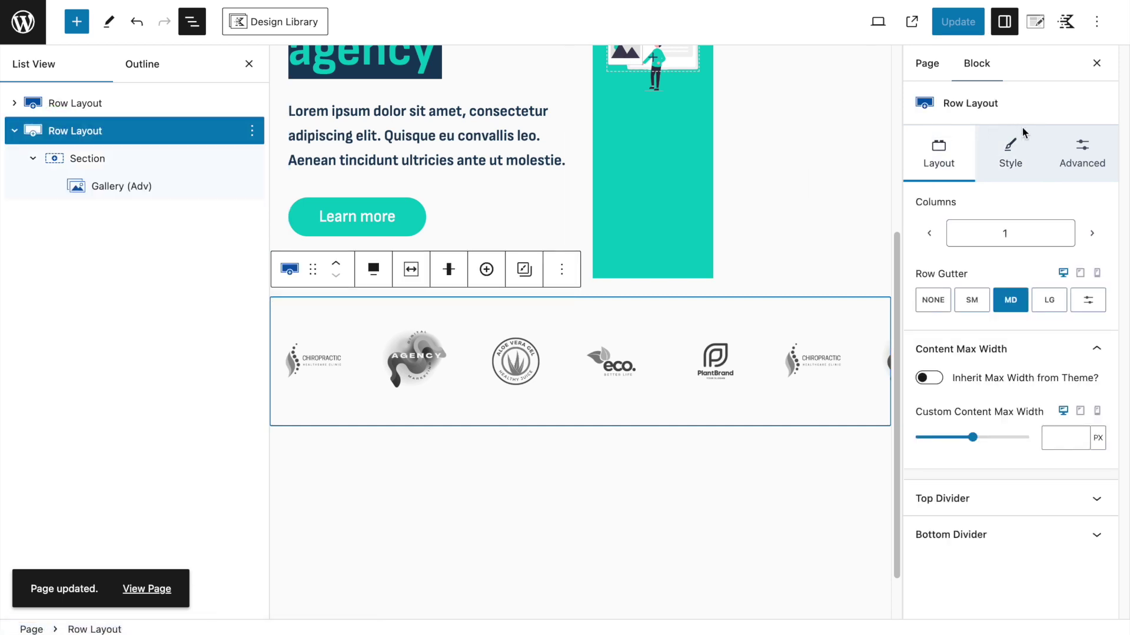
{"action": "left_click", "coordinate": [1010, 154]}
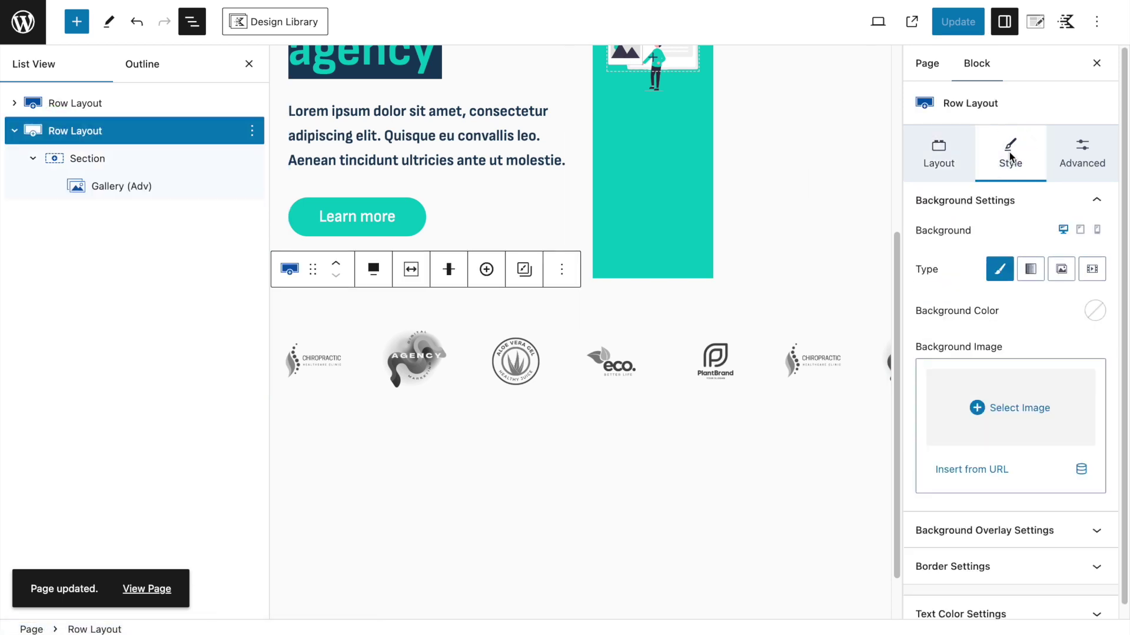
{"action": "left_click", "coordinate": [1095, 312]}
{"action": "left_click", "coordinate": [1027, 278]}
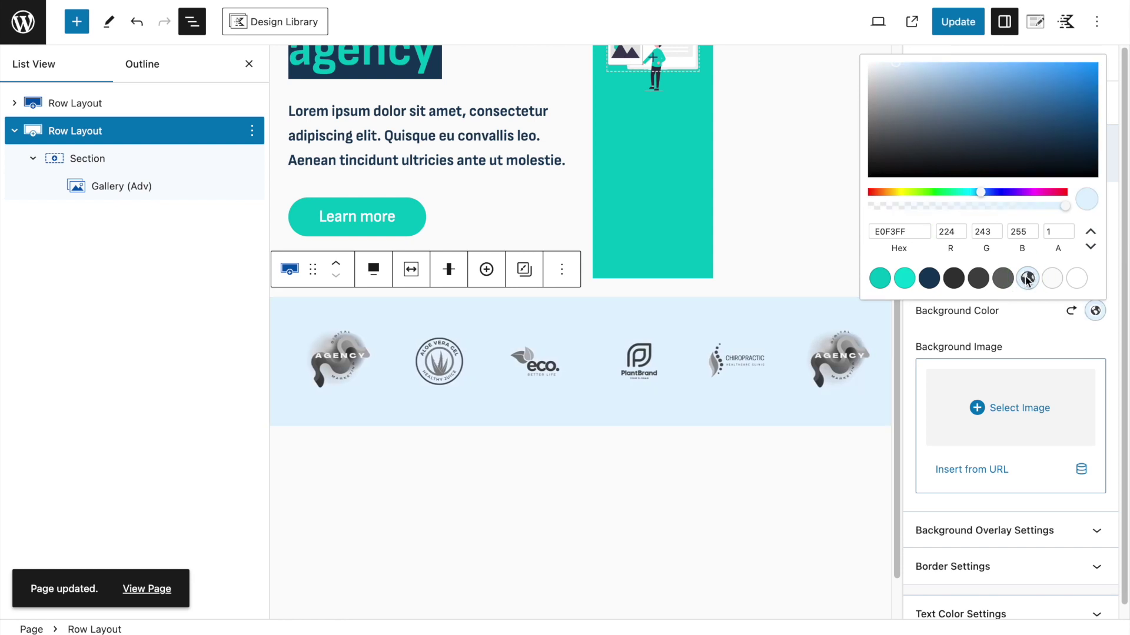
{"action": "left_click", "coordinate": [958, 22]}
{"action": "left_click", "coordinate": [354, 2]}
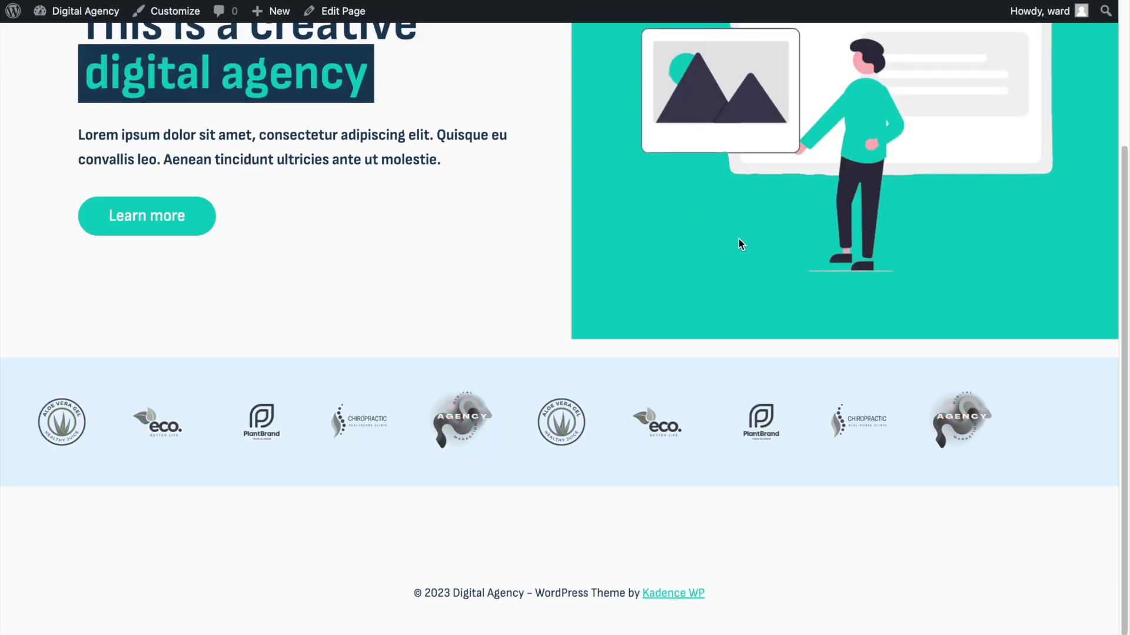
Set the hero row's bottom padding to None and update the page.
{"action": "scroll", "coordinate": [703, 319], "scroll_direction": "up", "scroll_amount": 2}
{"action": "scroll", "coordinate": [703, 319], "scroll_direction": "down", "scroll_amount": 2}
{"action": "key", "text": "ctrl+shift+Tab"}
{"action": "scroll", "coordinate": [391, 280], "scroll_direction": "up", "scroll_amount": 5}
{"action": "left_click", "coordinate": [126, 109]}
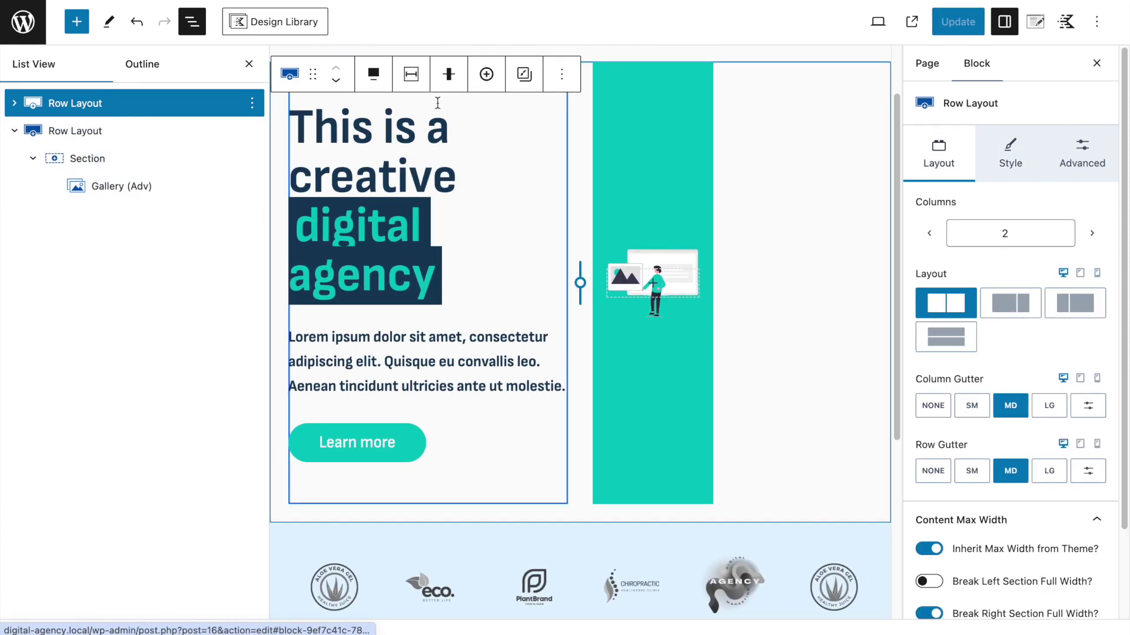
{"action": "left_click", "coordinate": [1098, 167]}
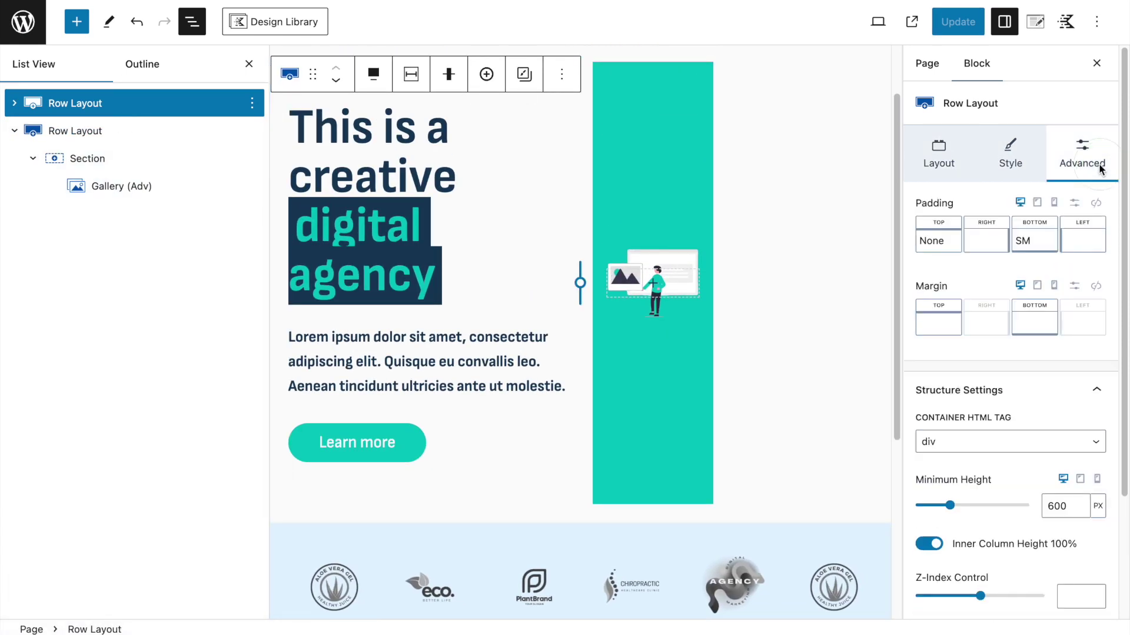
{"action": "left_click", "coordinate": [1026, 247]}
{"action": "left_click_drag", "start_coordinate": [897, 304], "coordinate": [860, 305]}
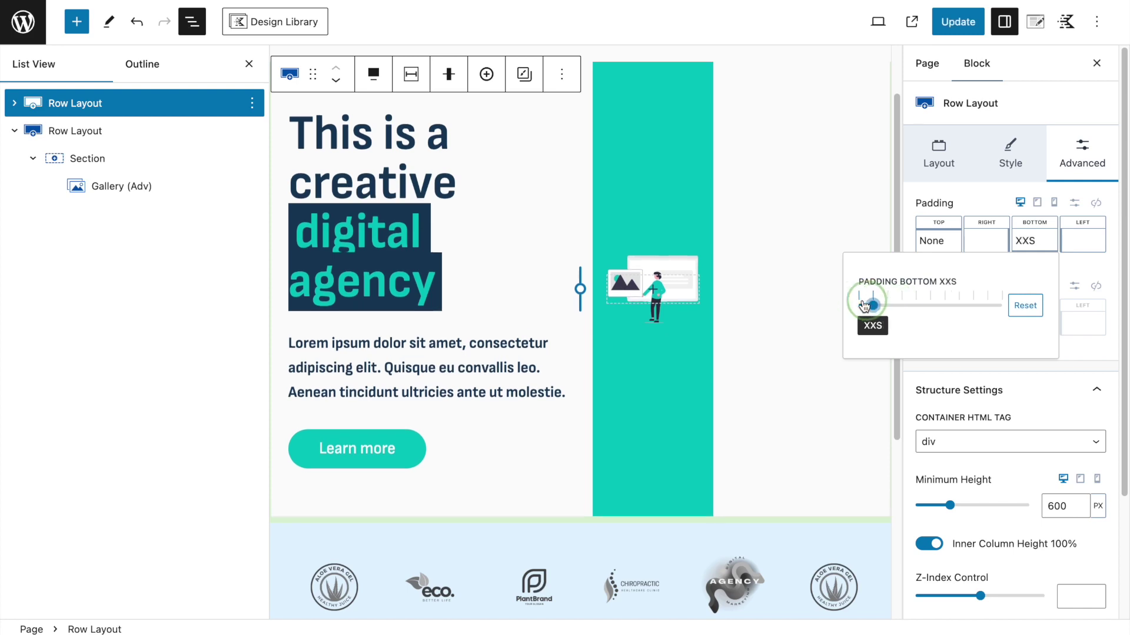
{"action": "left_click", "coordinate": [958, 22]}
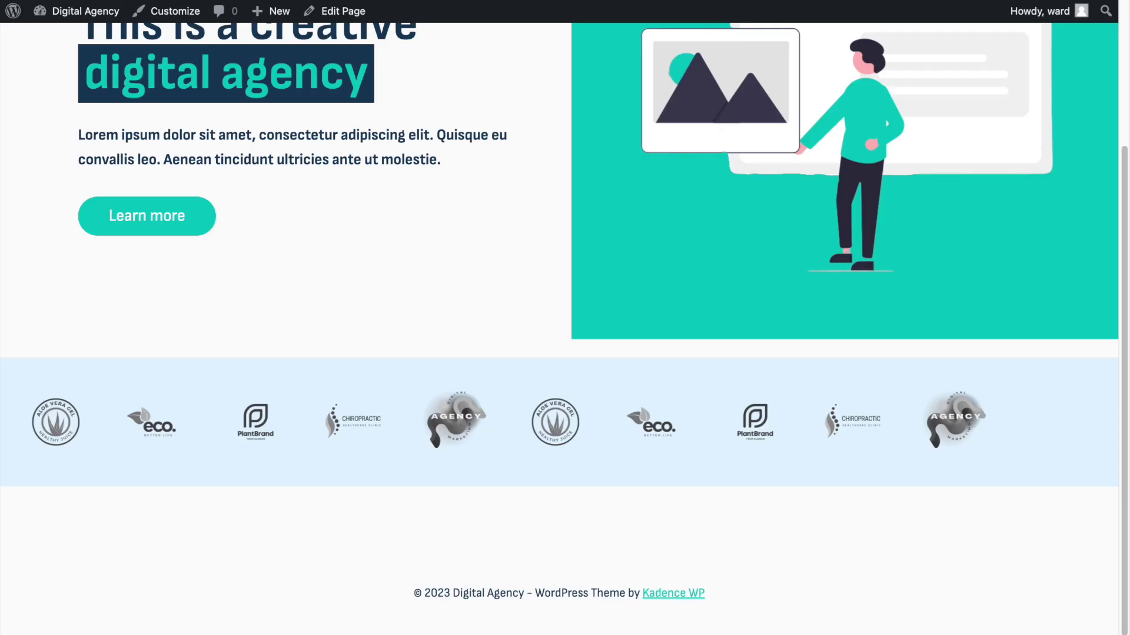
Reload the live page and scroll through it to review the hero and carousel spacing.
{"action": "key", "text": "super+r"}
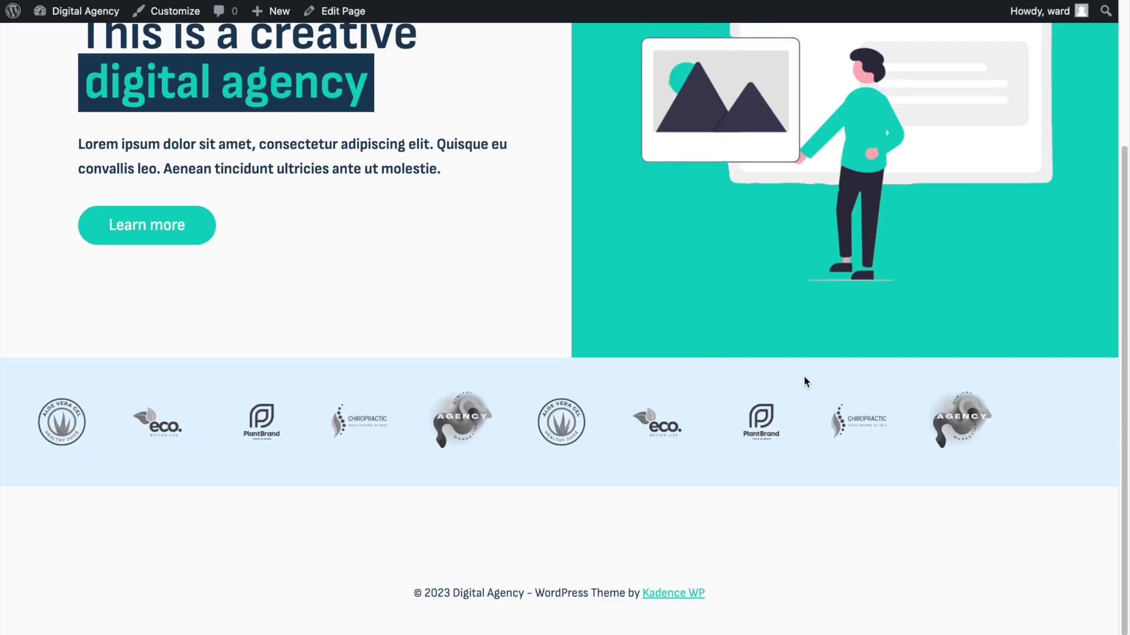
{"action": "scroll", "coordinate": [803, 382], "scroll_direction": "up", "scroll_amount": 5}
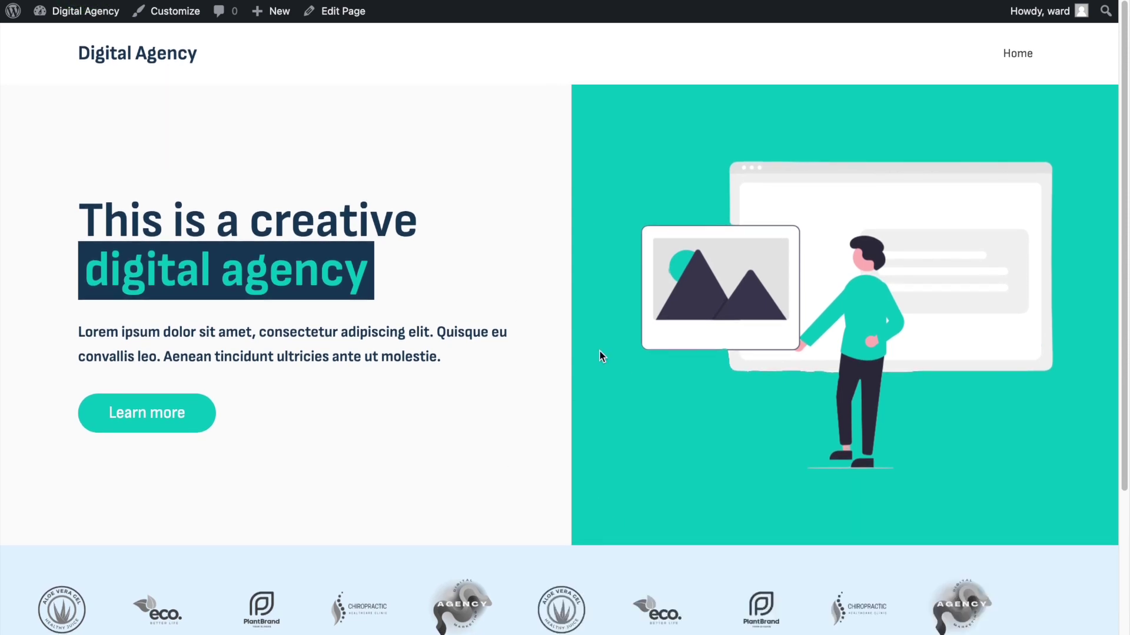
{"action": "scroll", "coordinate": [613, 536], "scroll_direction": "down", "scroll_amount": 2}
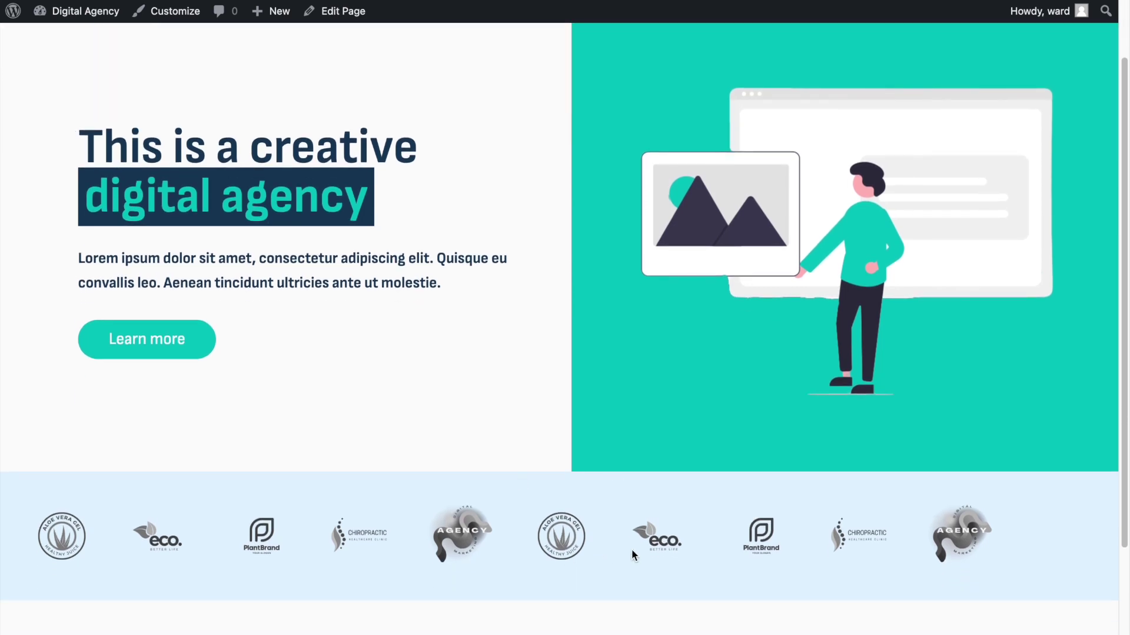
{"action": "scroll", "coordinate": [677, 497], "scroll_direction": "down", "scroll_amount": 2}
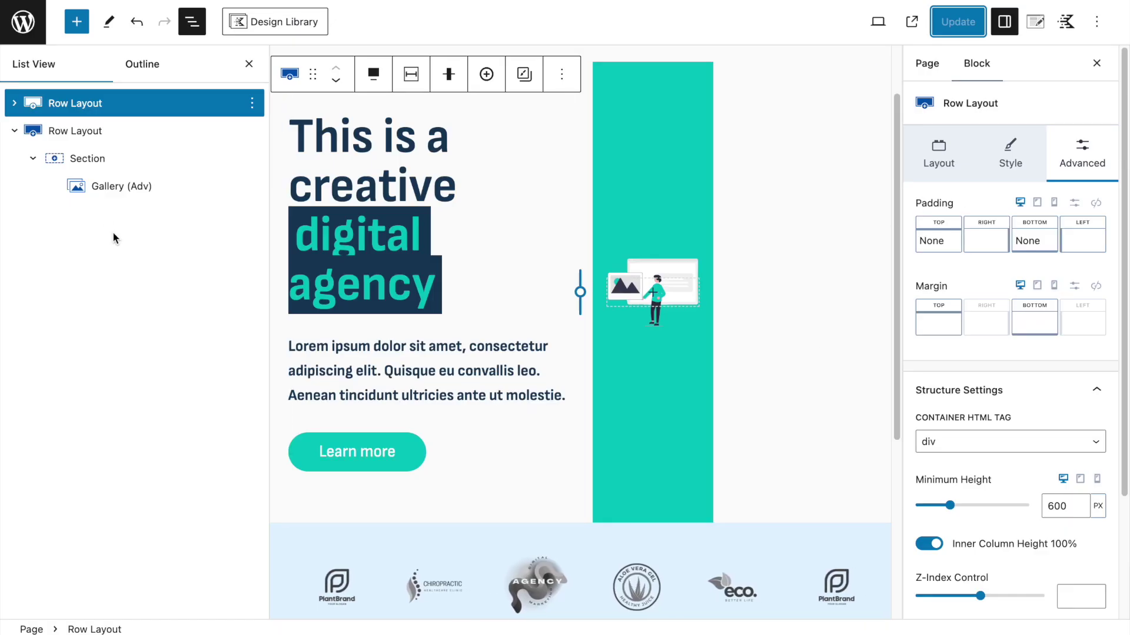
Select the Gallery (Adv) logo block and scroll its settings down to Carousel Settings.
{"action": "left_click", "coordinate": [106, 193]}
{"action": "scroll", "coordinate": [1009, 492], "scroll_direction": "down", "scroll_amount": 3}
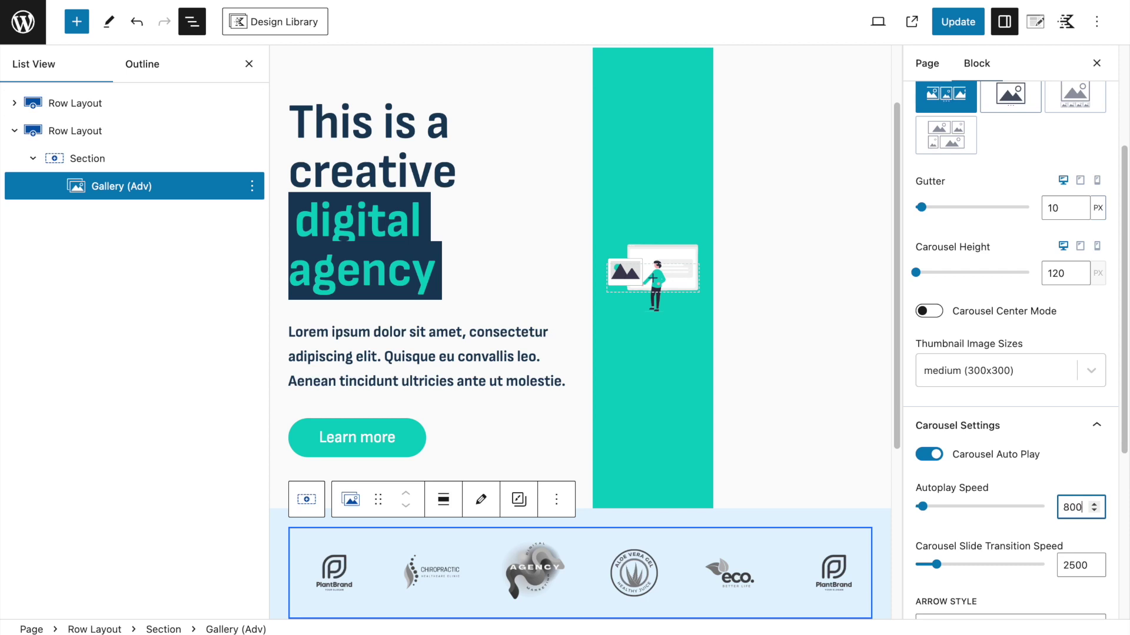
{"action": "scroll", "coordinate": [1037, 313], "scroll_direction": "down", "scroll_amount": 3}
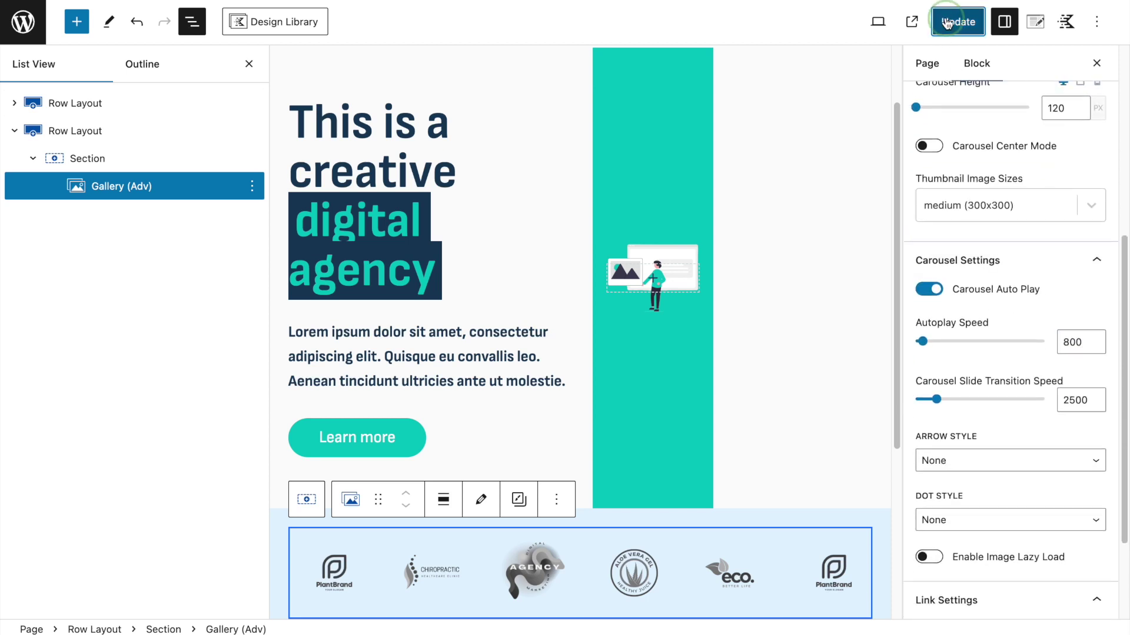
{"action": "scroll", "coordinate": [1026, 484], "scroll_direction": "down", "scroll_amount": 1}
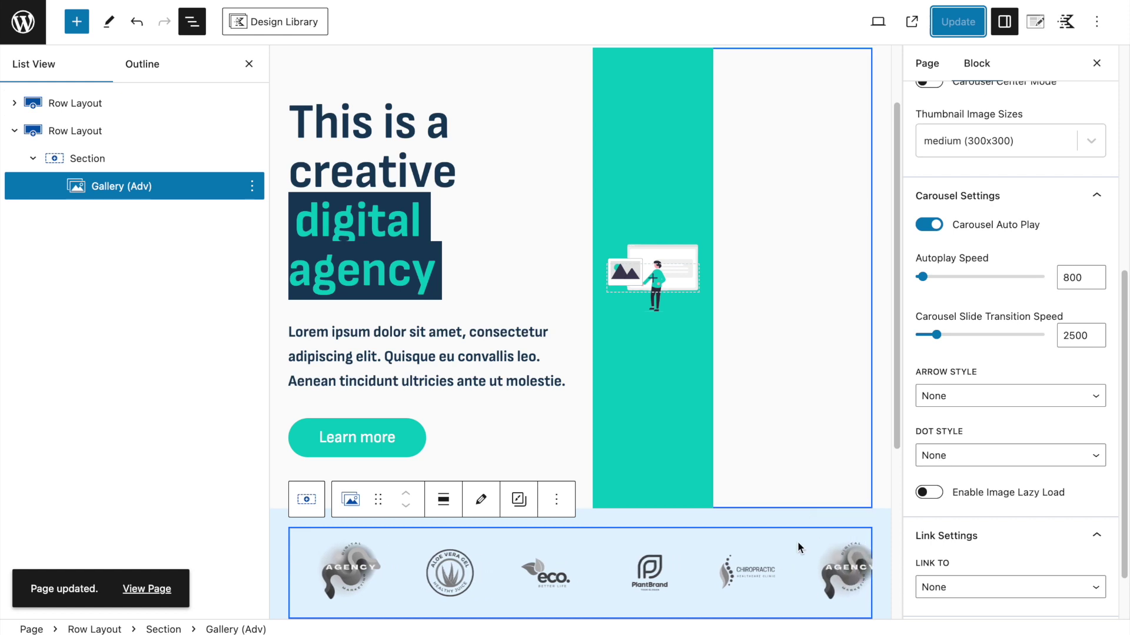
{"action": "scroll", "coordinate": [1005, 457], "scroll_direction": "down", "scroll_amount": 1}
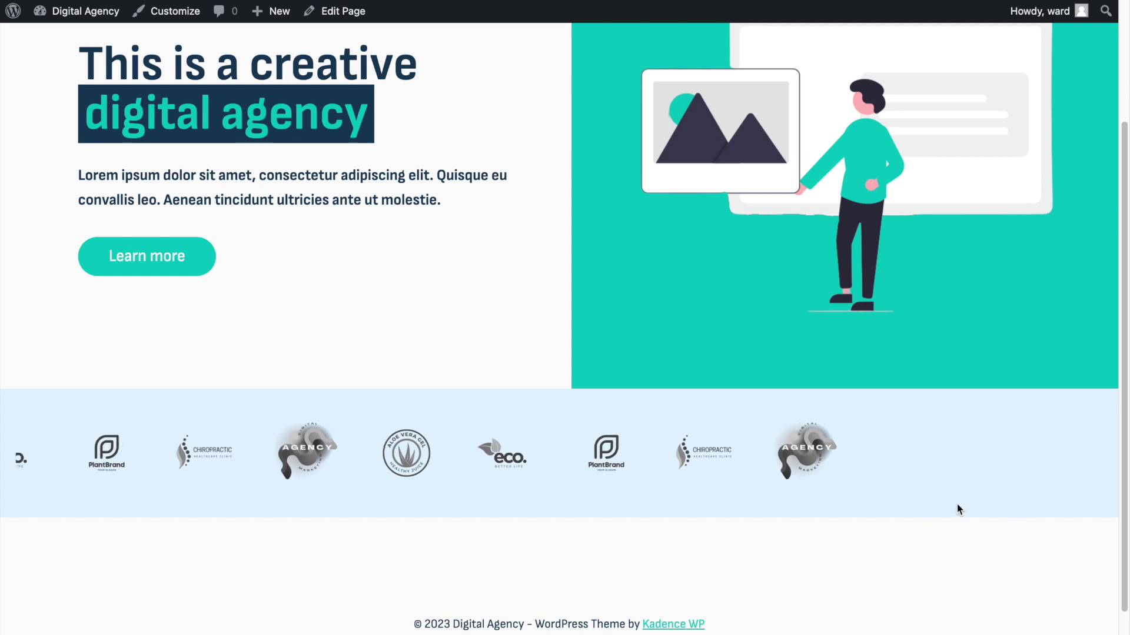
Scroll the live page to watch the grayscale logo carousel sliding automatically.
{"action": "scroll", "coordinate": [751, 379], "scroll_direction": "up", "scroll_amount": 3}
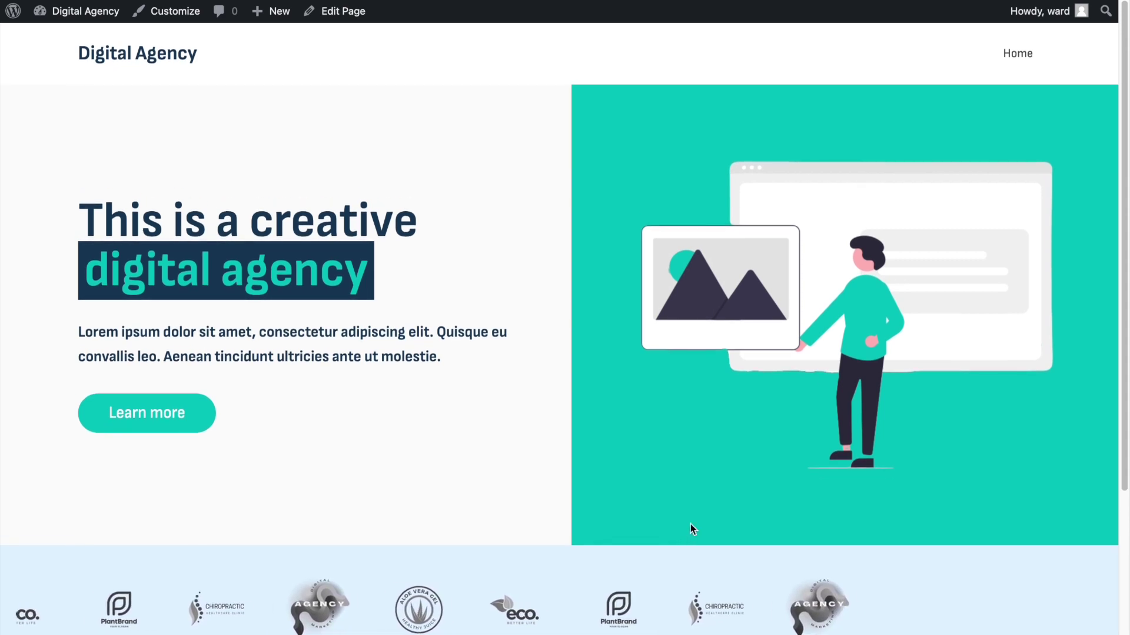
{"action": "scroll", "coordinate": [690, 523], "scroll_direction": "down", "scroll_amount": 1}
{"action": "scroll", "coordinate": [689, 523], "scroll_direction": "down", "scroll_amount": 2}
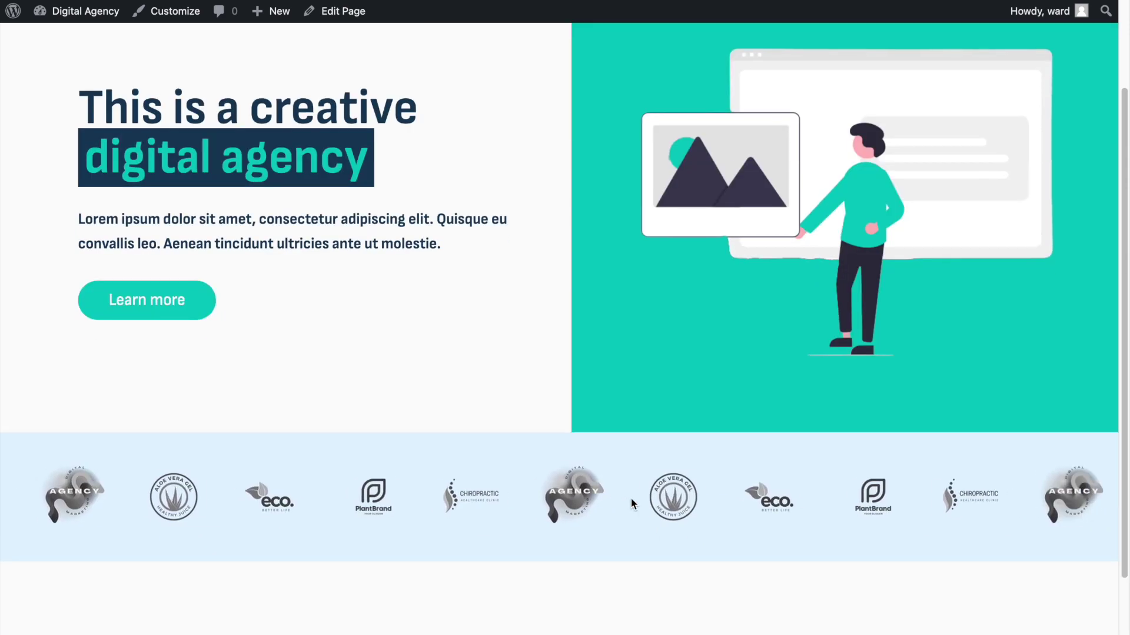
{"action": "scroll", "coordinate": [630, 499], "scroll_direction": "down", "scroll_amount": 1}
{"action": "scroll", "coordinate": [645, 479], "scroll_direction": "up", "scroll_amount": 3}
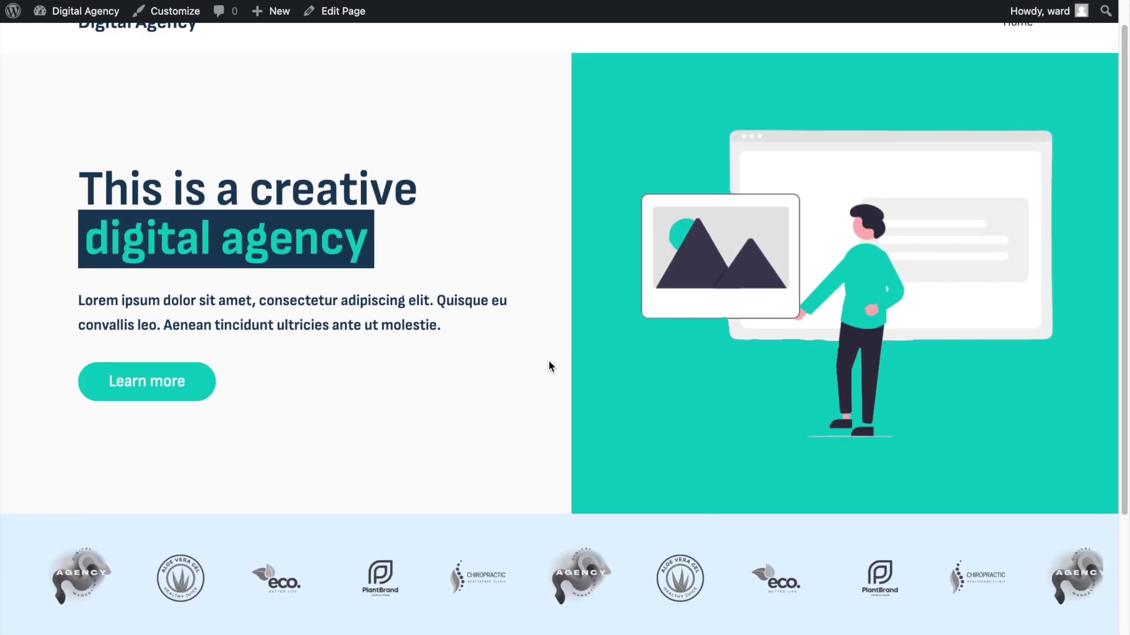
{"action": "scroll", "coordinate": [549, 365], "scroll_direction": "down", "scroll_amount": 2}
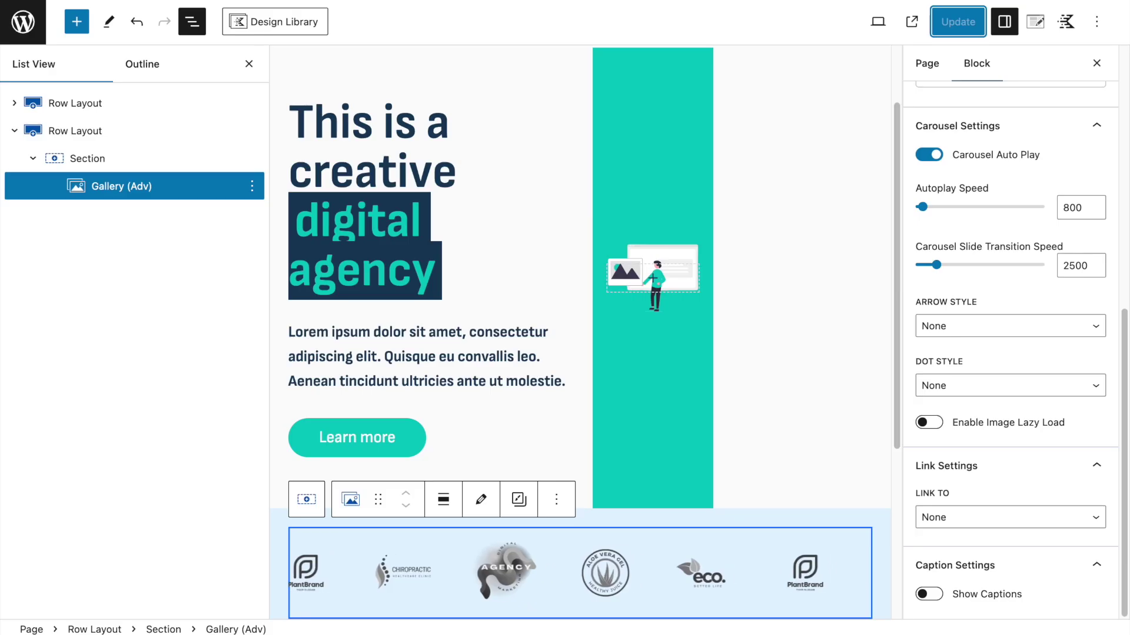
Collapse the second Row Layout's nested blocks in List View.
{"action": "scroll", "coordinate": [488, 389], "scroll_direction": "down", "scroll_amount": 3}
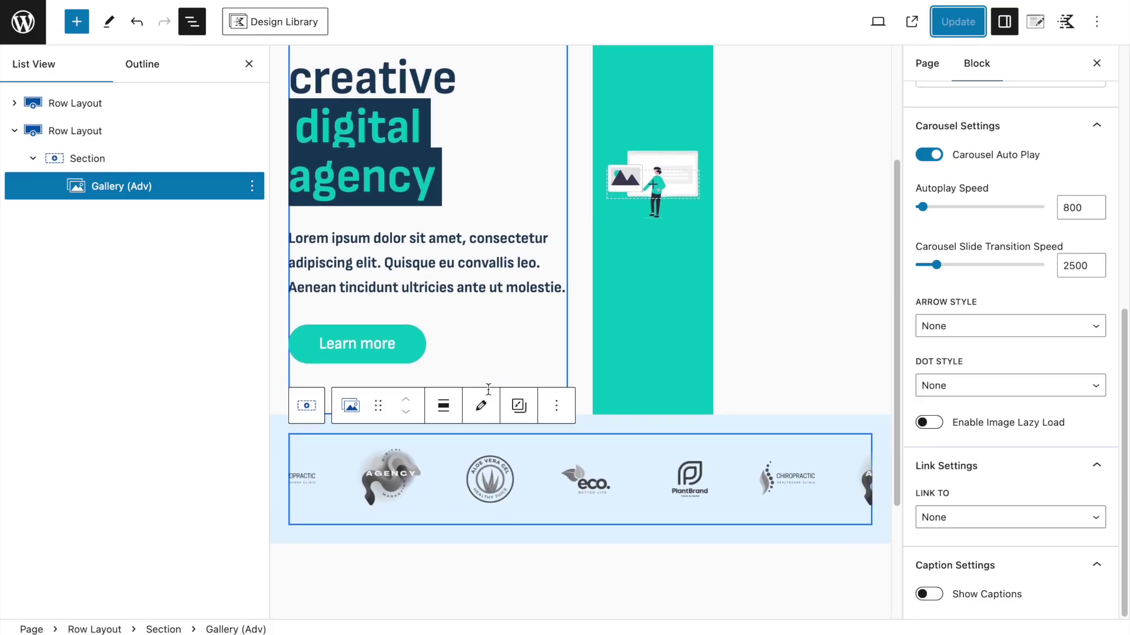
{"action": "scroll", "coordinate": [488, 389], "scroll_direction": "up", "scroll_amount": 5}
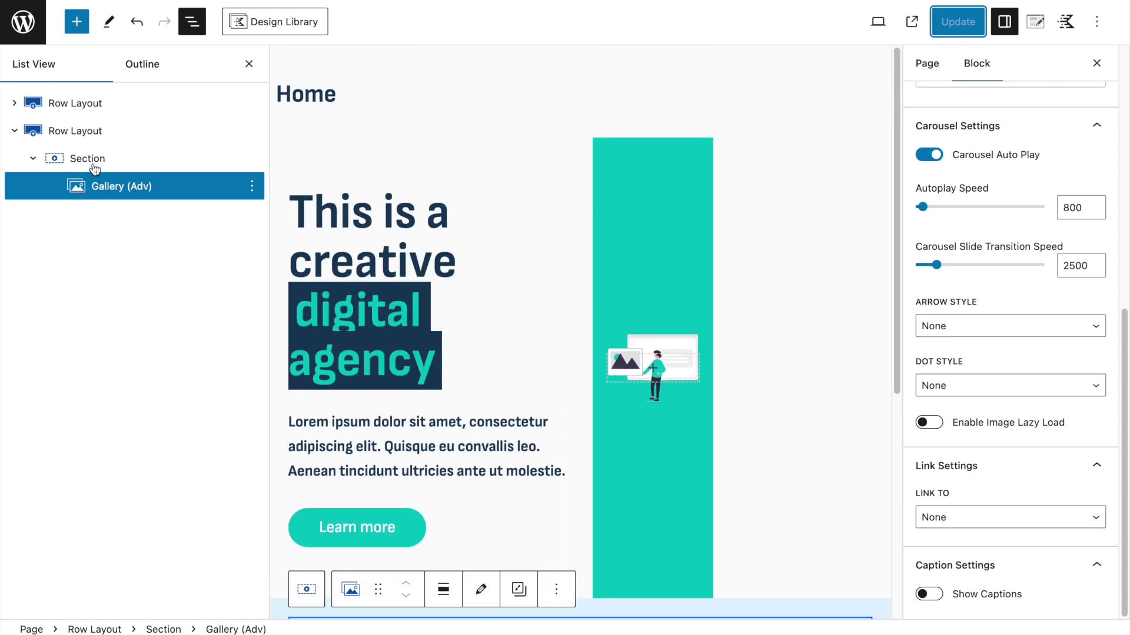
{"action": "left_click", "coordinate": [15, 131]}
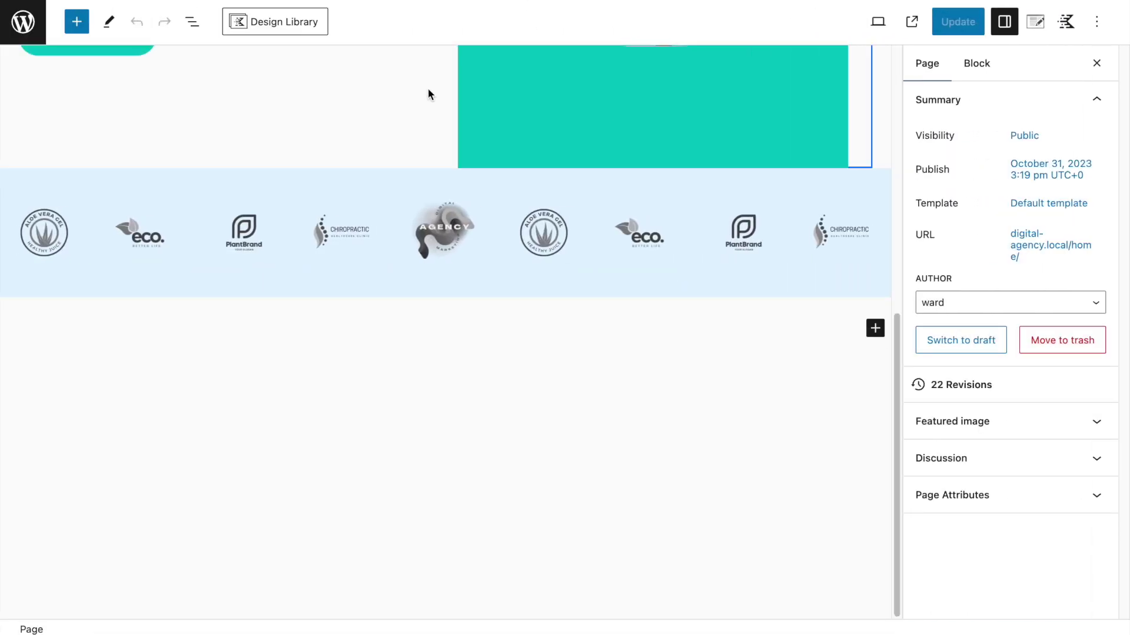
{"action": "left_click", "coordinate": [295, 23]}
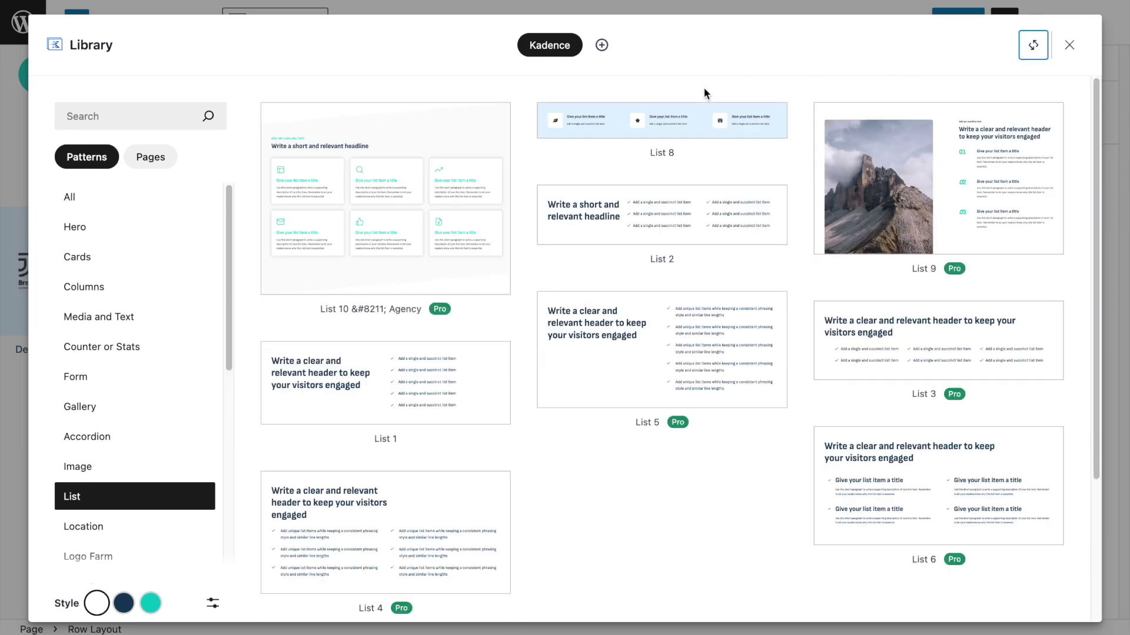
{"action": "scroll", "coordinate": [654, 527], "scroll_direction": "down", "scroll_amount": 1}
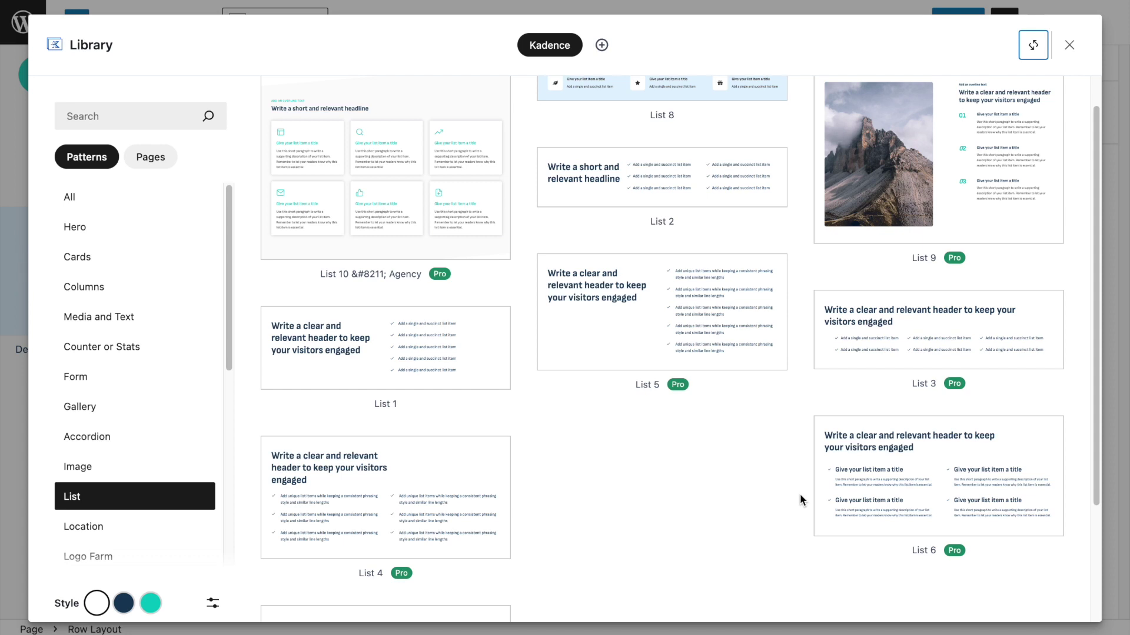
{"action": "mouse_move", "coordinate": [876, 537]}
{"action": "mouse_move", "coordinate": [827, 486]}
{"action": "left_click", "coordinate": [1072, 45]}
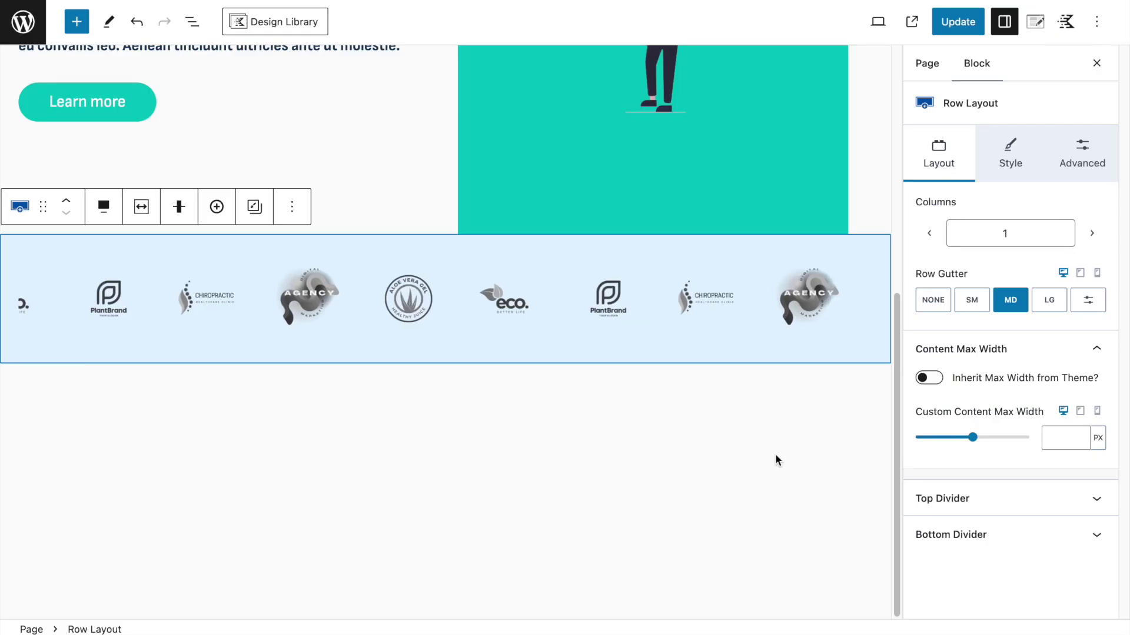
{"action": "left_click", "coordinate": [807, 396]}
Insert a two-column Row Layout below the logo carousel with columns set to Collapse in Rows.
{"action": "left_click", "coordinate": [882, 396]}
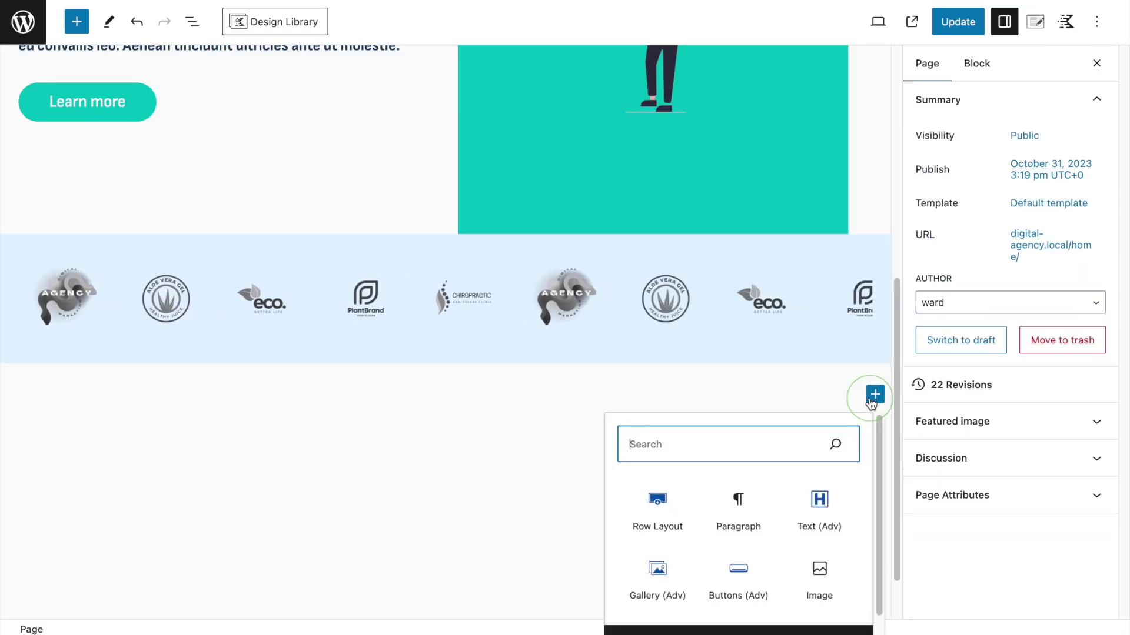
{"action": "left_click", "coordinate": [654, 500]}
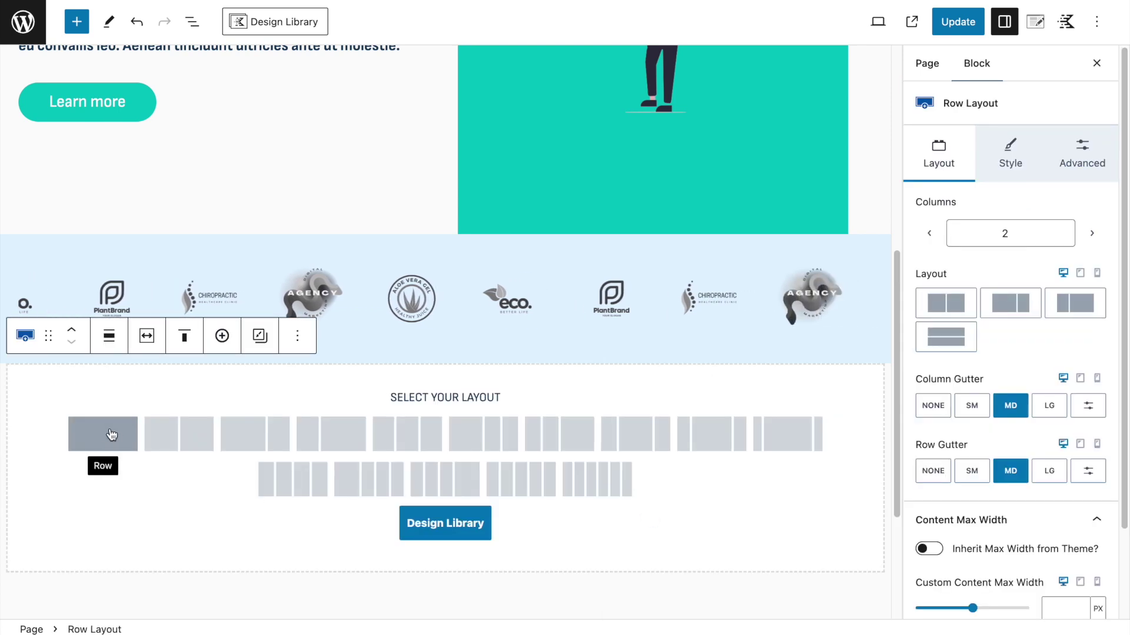
{"action": "left_click", "coordinate": [171, 440]}
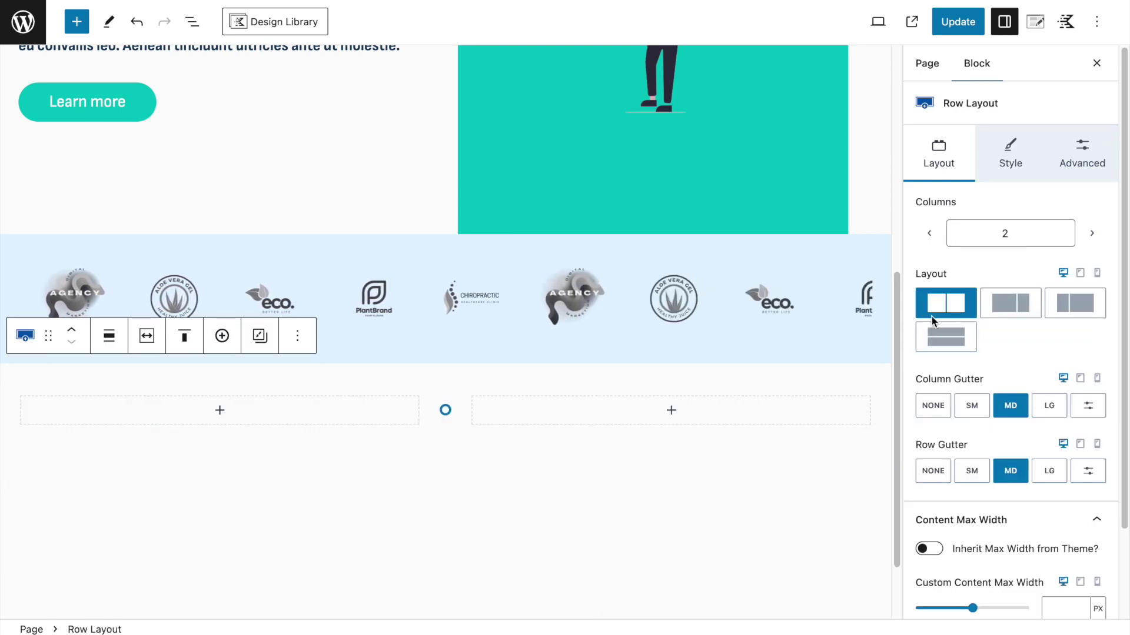
{"action": "left_click", "coordinate": [945, 337]}
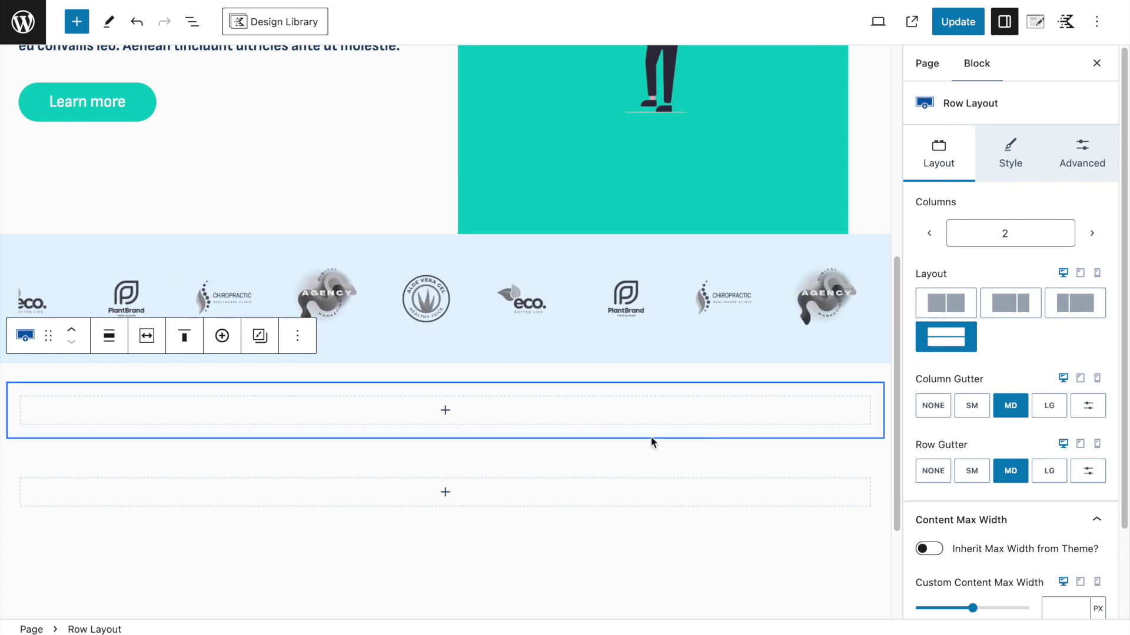
{"action": "left_click", "coordinate": [446, 410]}
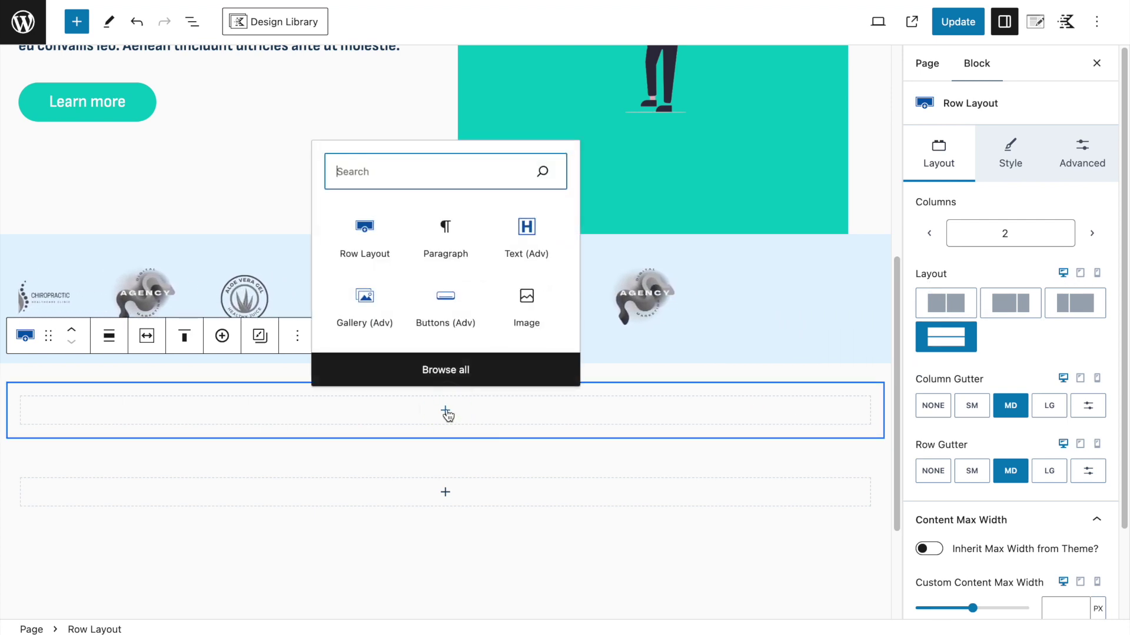
Add a Text (Adv) heading 'This is an engaging heading for our visitors' at XL font size.
{"action": "left_click", "coordinate": [523, 240]}
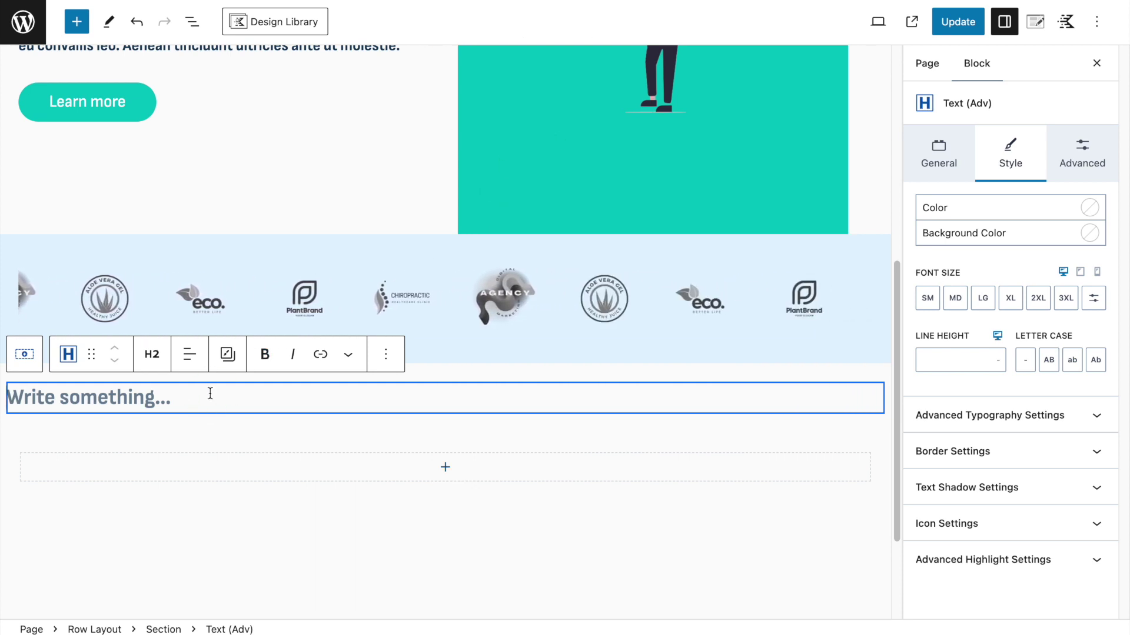
{"action": "type", "text": "This is"}
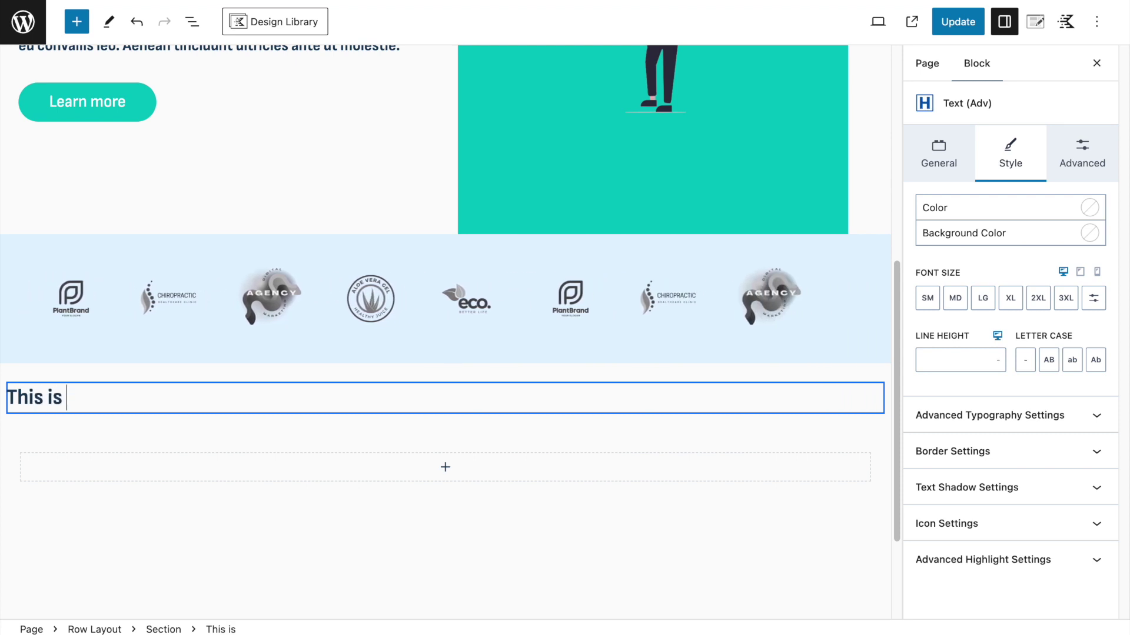
{"action": "type", "text": " an eng"}
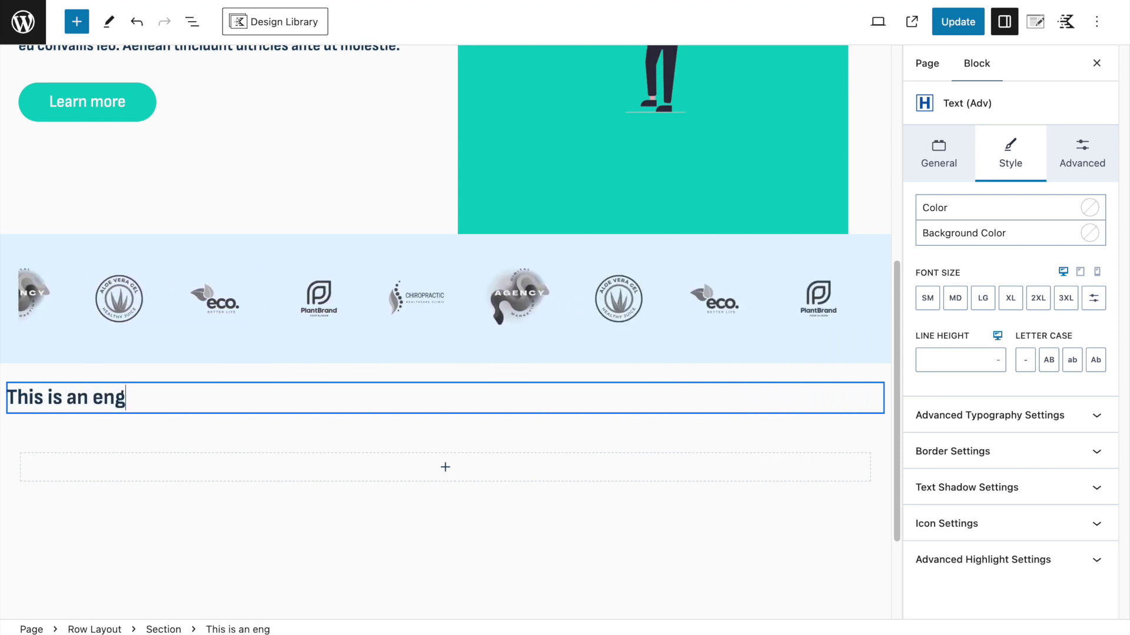
{"action": "type", "text": "aging heading "}
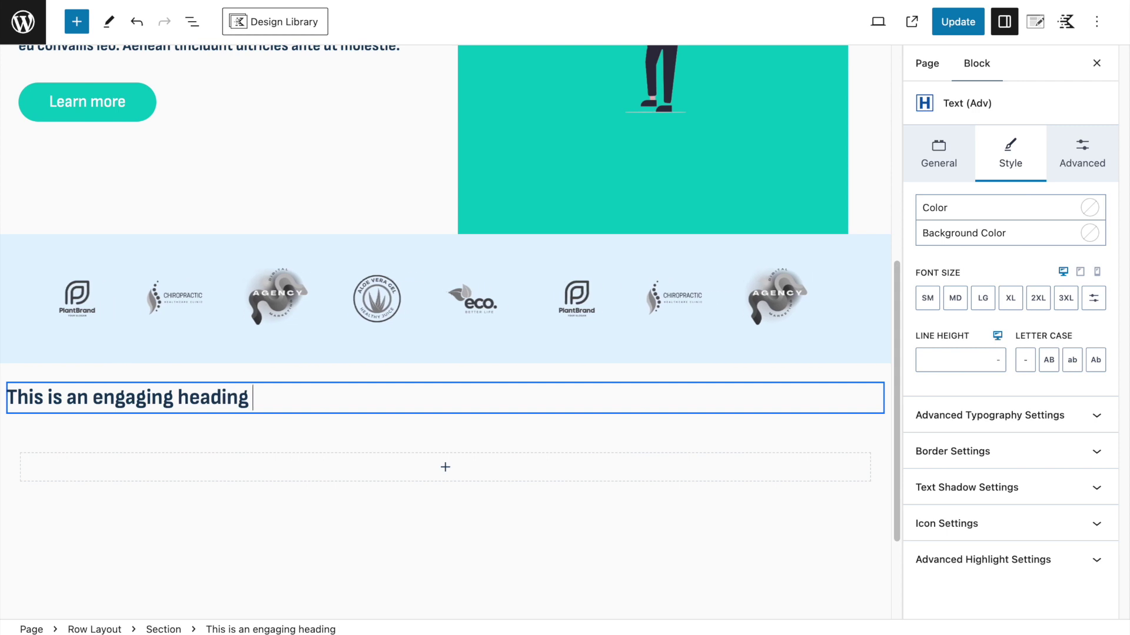
{"action": "type", "text": "for our visitors"}
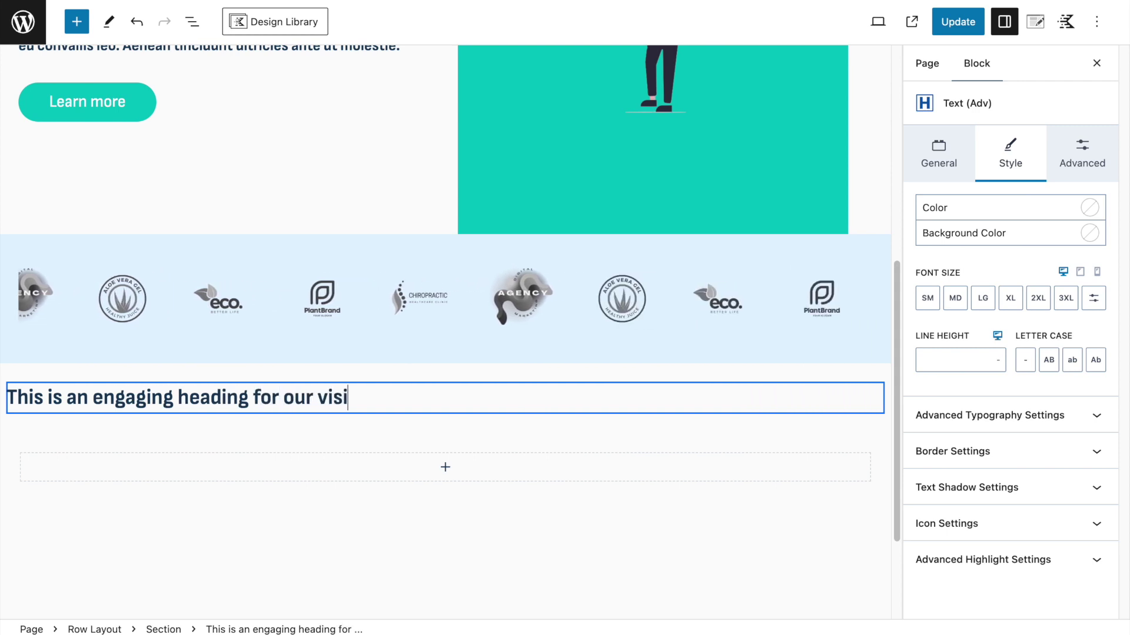
{"action": "left_click", "coordinate": [982, 298]}
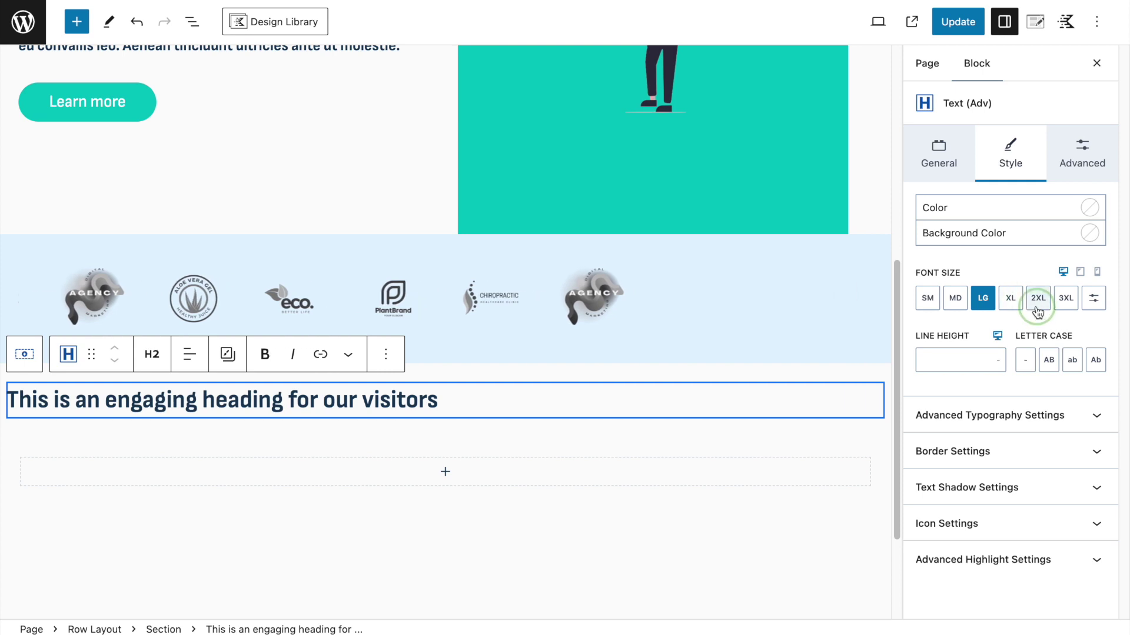
{"action": "left_click", "coordinate": [1011, 302]}
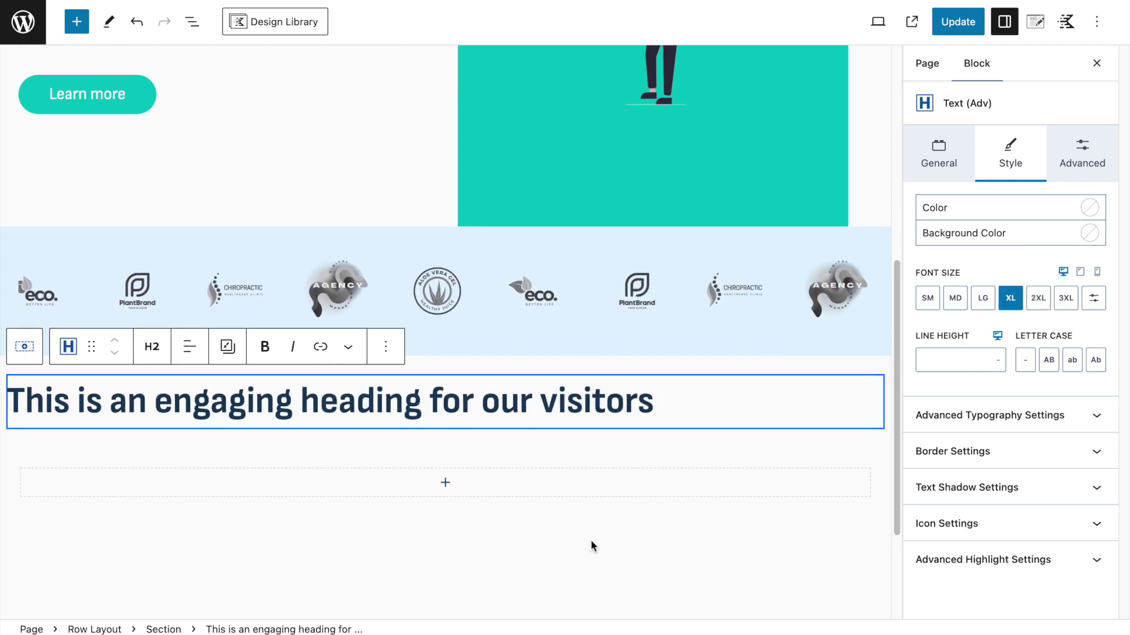
{"action": "left_click", "coordinate": [192, 22]}
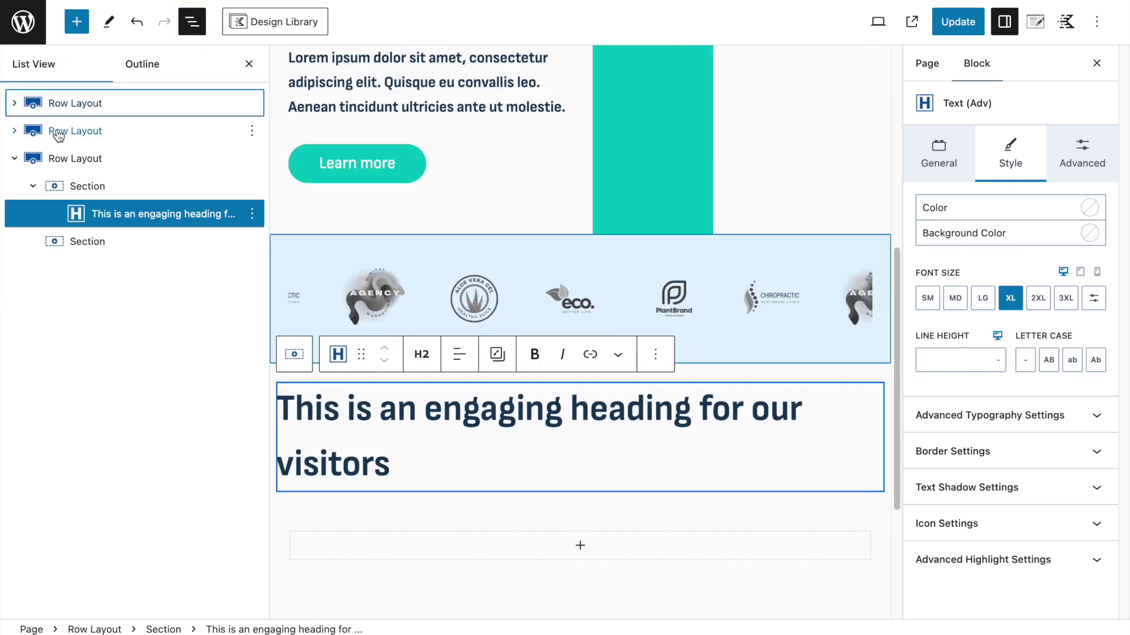
Give the heading's Row Layout 3XL top padding and update the page.
{"action": "left_click", "coordinate": [41, 162]}
{"action": "left_click", "coordinate": [1082, 155]}
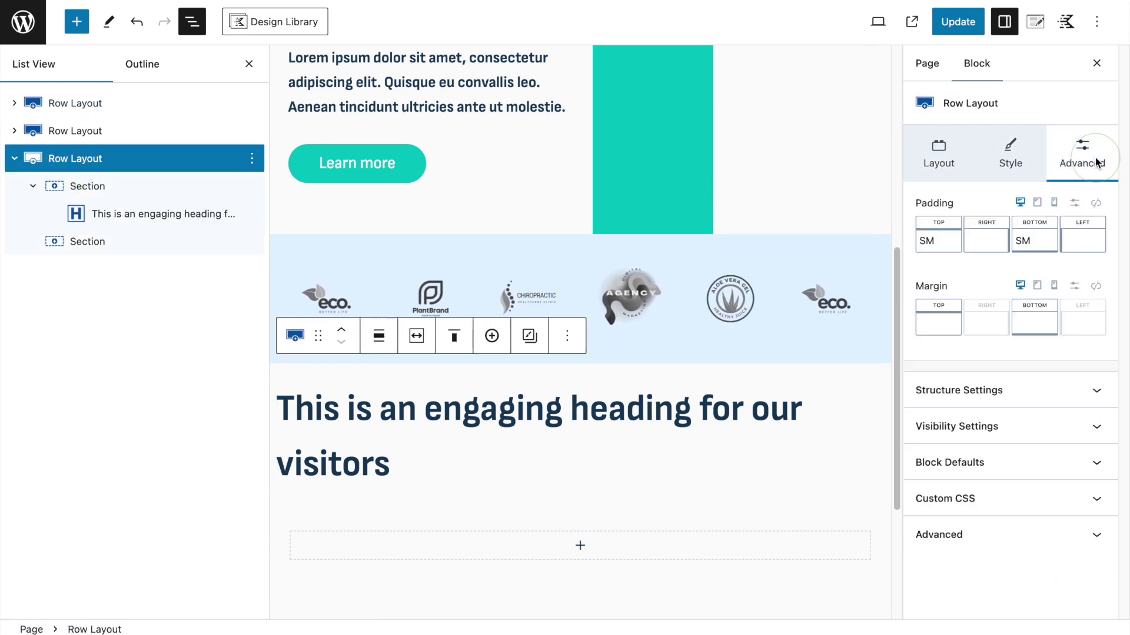
{"action": "left_click", "coordinate": [928, 246]}
{"action": "left_click_drag", "start_coordinate": [805, 305], "coordinate": [871, 307]}
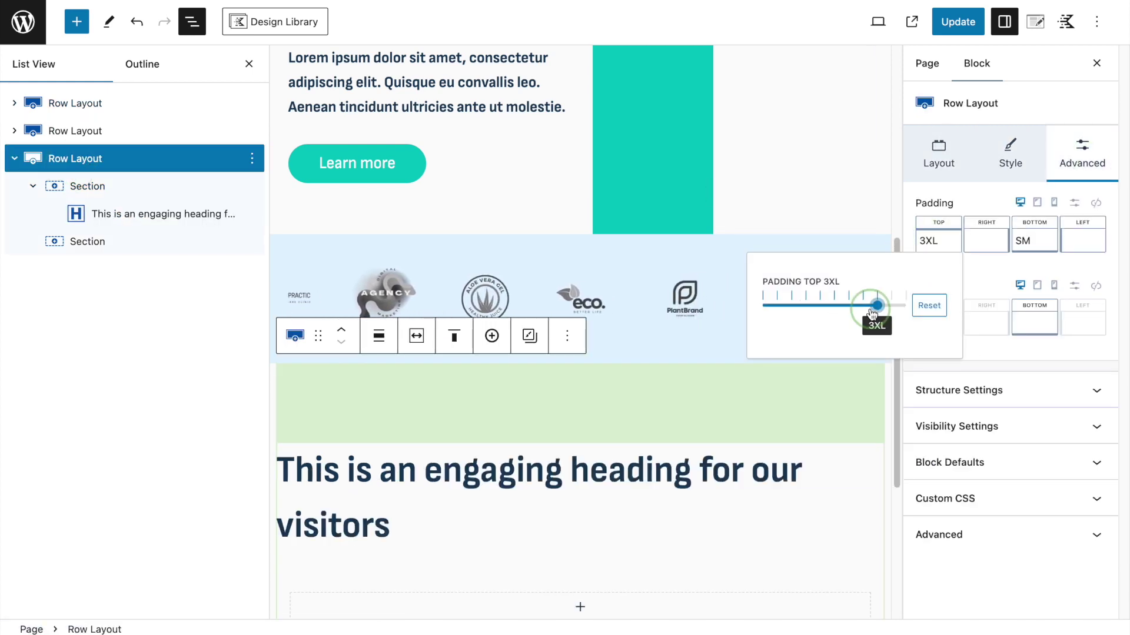
{"action": "left_click", "coordinate": [958, 22]}
Preview the updated page on the live site, then return to the editor.
{"action": "left_click", "coordinate": [911, 25]}
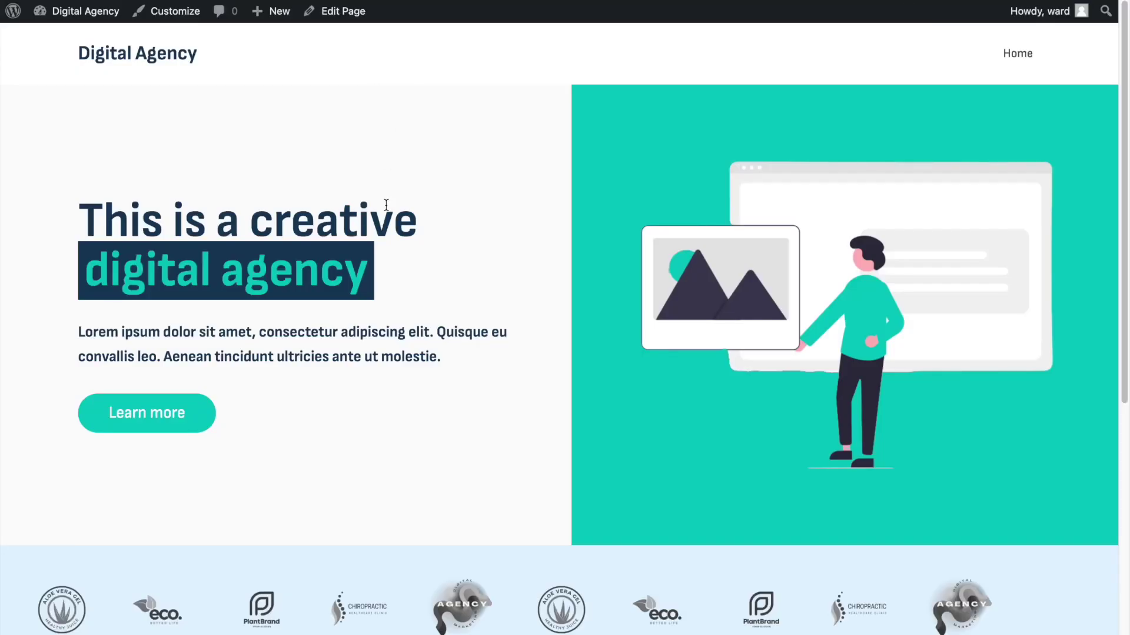
{"action": "scroll", "coordinate": [385, 194], "scroll_direction": "down", "scroll_amount": 6}
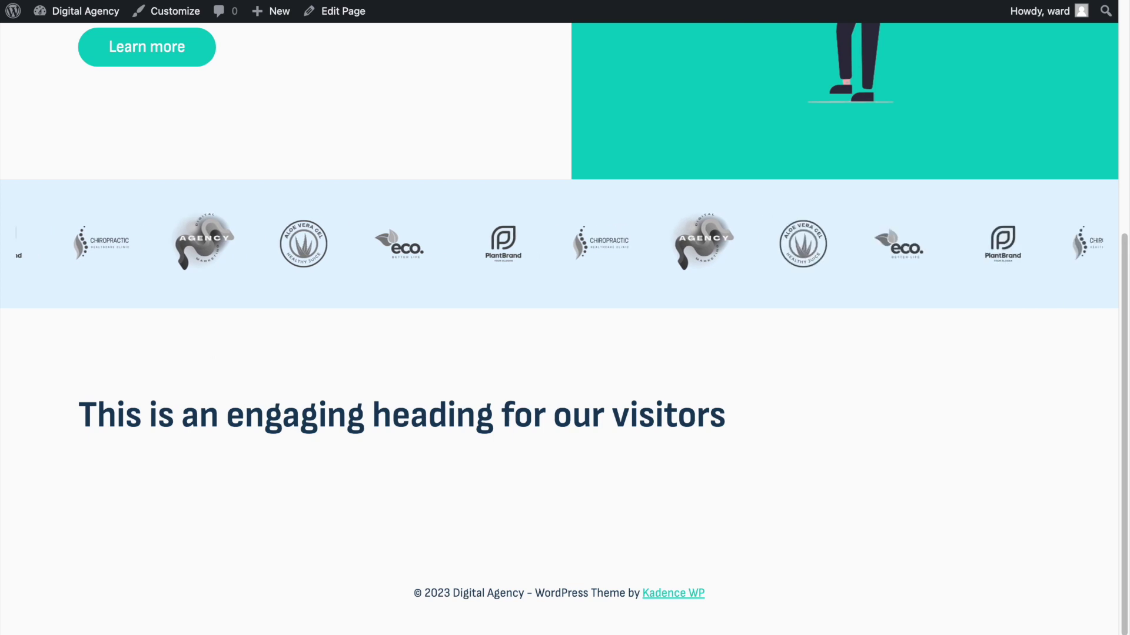
{"action": "key", "text": "super+w"}
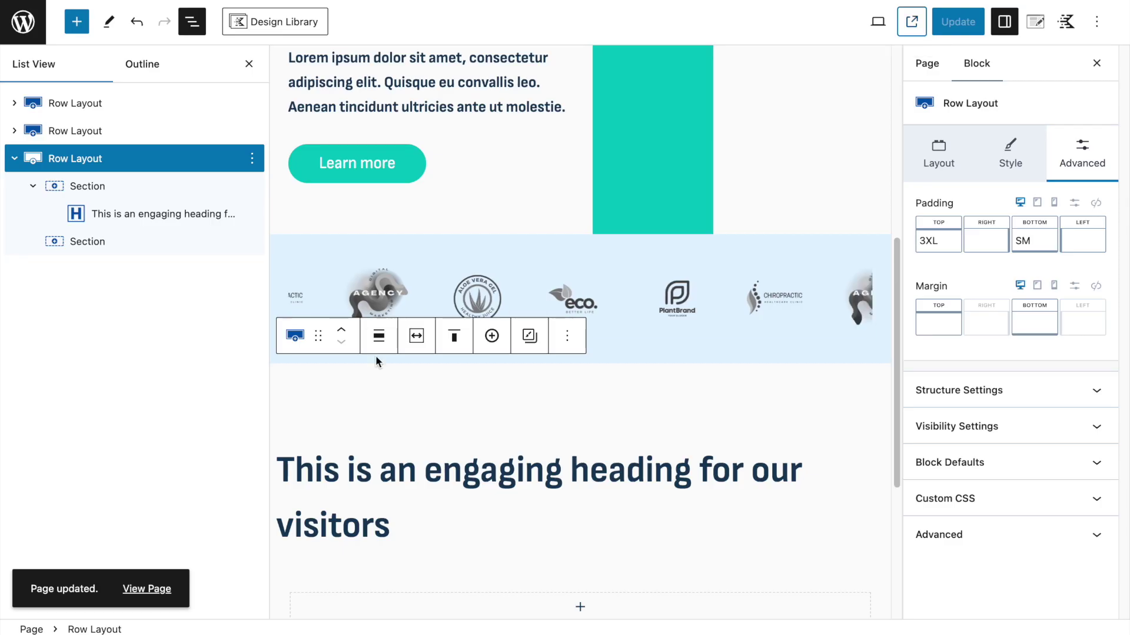
{"action": "scroll", "coordinate": [435, 430], "scroll_direction": "down", "scroll_amount": 4}
Insert an Info Box in the second section with the first layout preset and left-aligned content.
{"action": "left_click", "coordinate": [88, 243]}
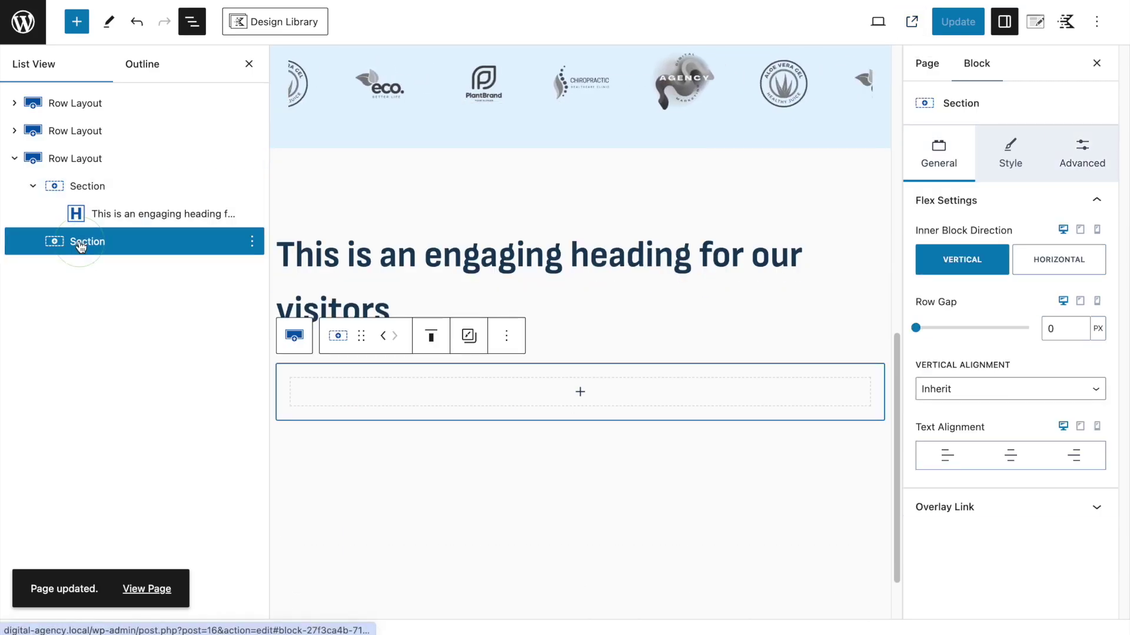
{"action": "left_click", "coordinate": [433, 396]}
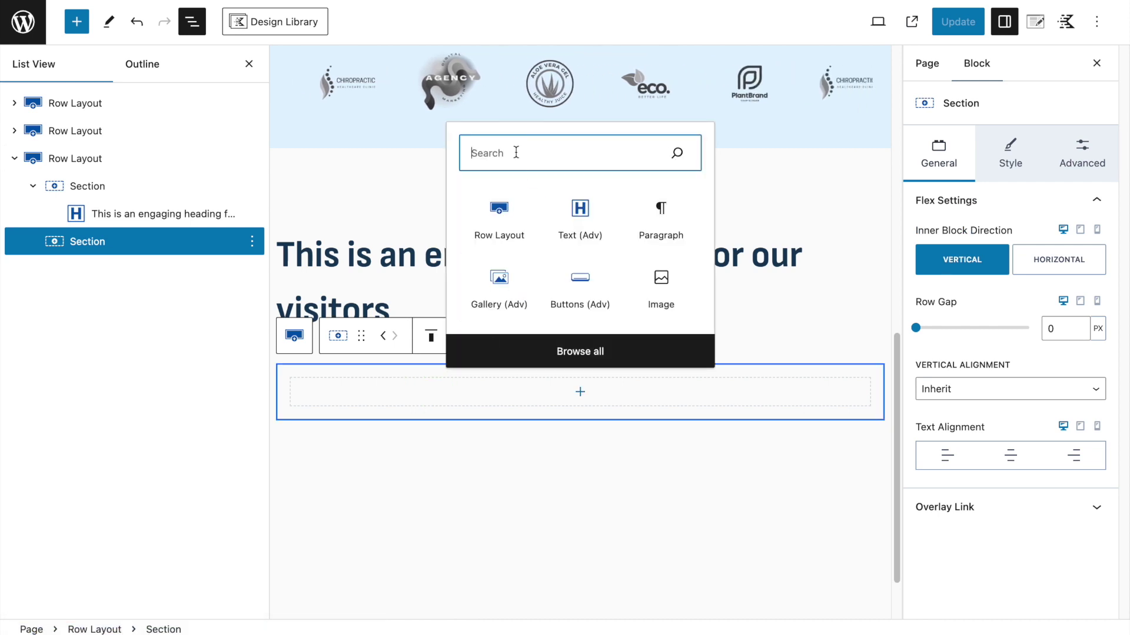
{"action": "type", "text": "info"}
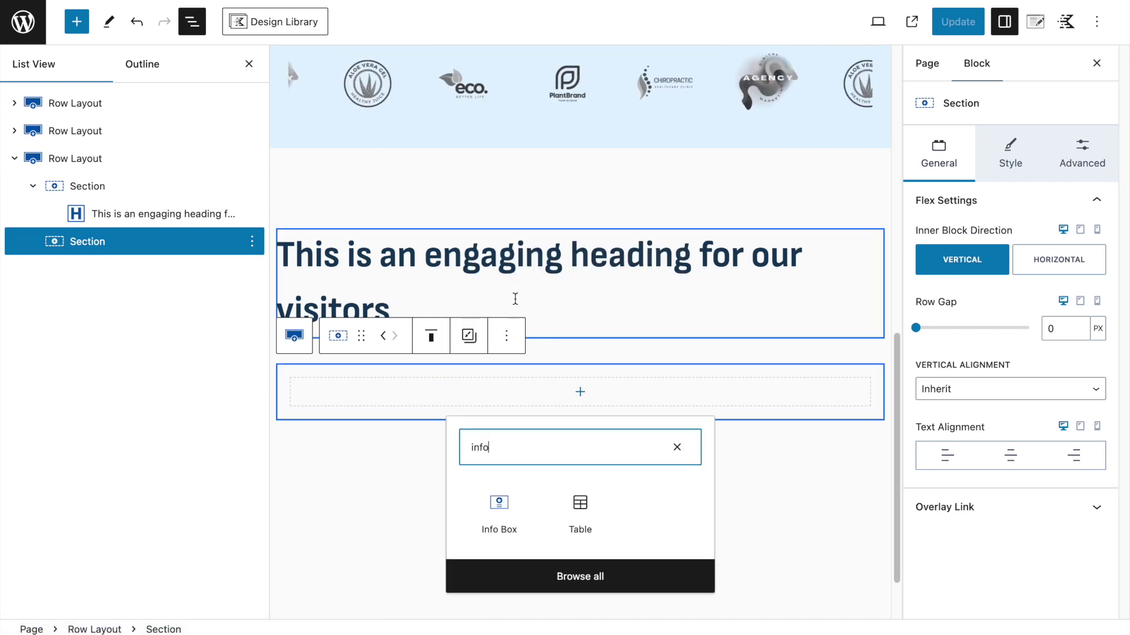
{"action": "left_click", "coordinate": [503, 517]}
{"action": "left_click", "coordinate": [946, 280]}
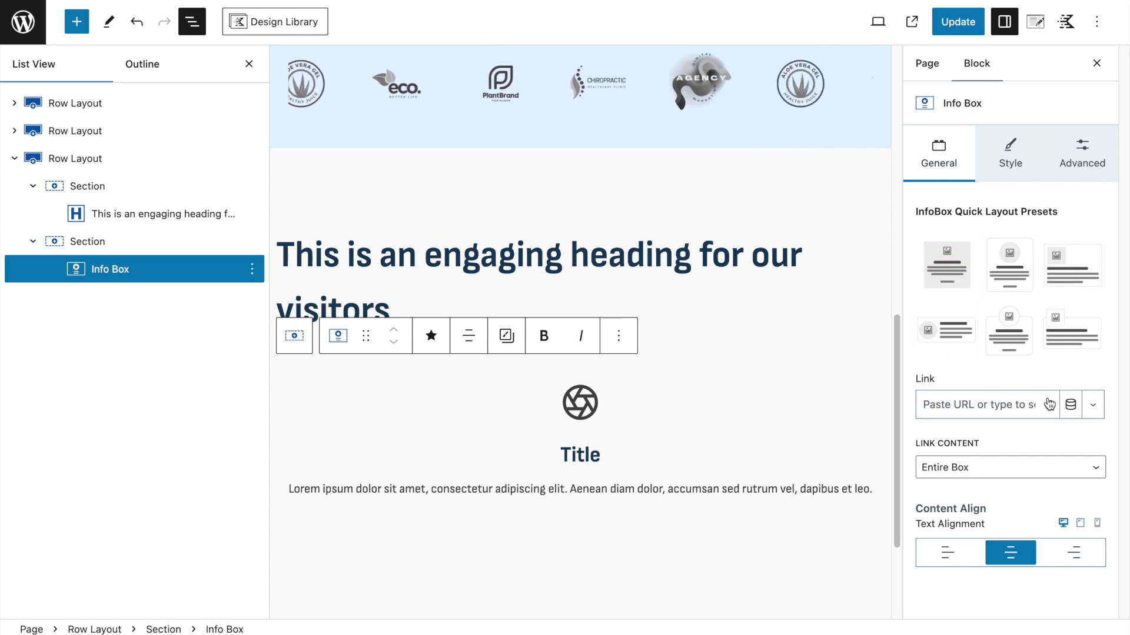
{"action": "left_click", "coordinate": [947, 554]}
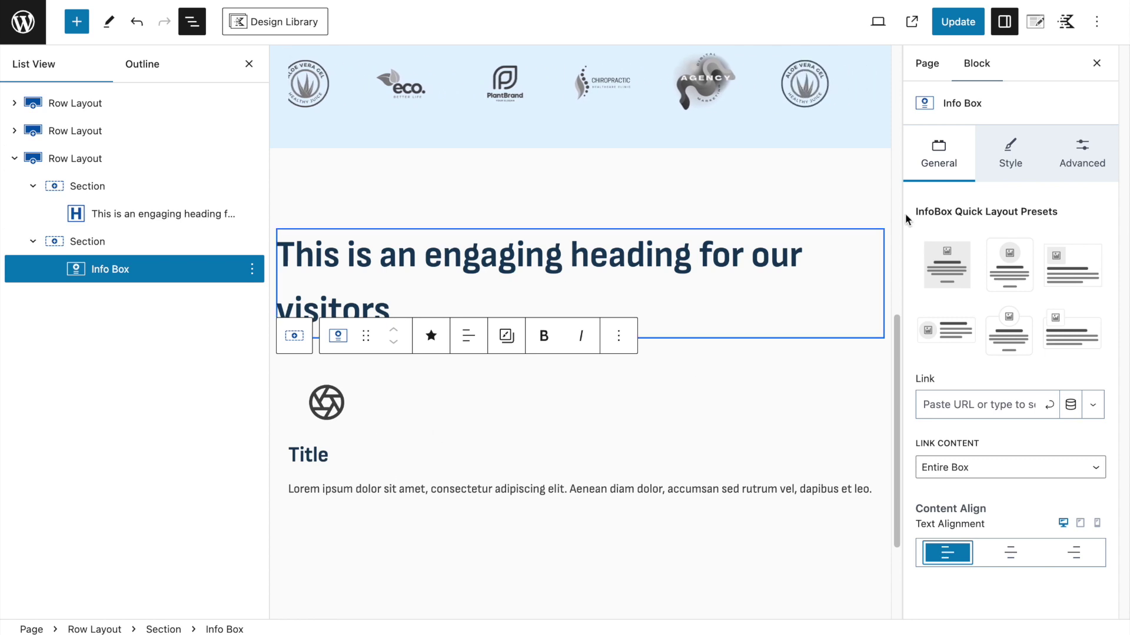
Swap the Info Box's aperture placeholder icon for a check mark in Media Settings.
{"action": "left_click", "coordinate": [1014, 146]}
{"action": "scroll", "coordinate": [1050, 331], "scroll_direction": "down", "scroll_amount": 1}
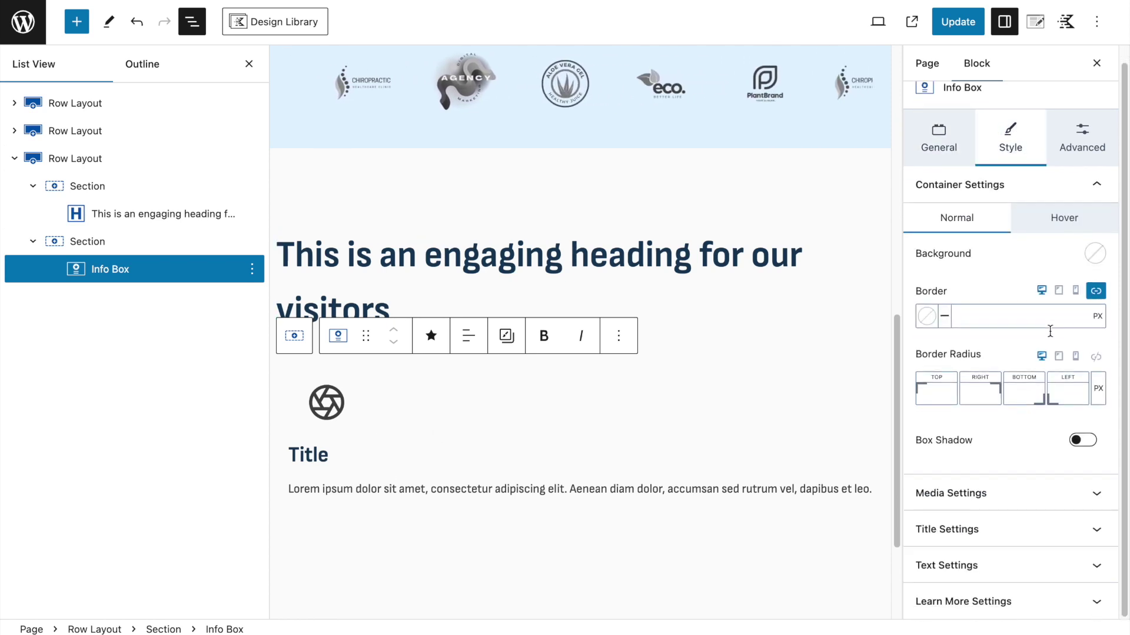
{"action": "left_click", "coordinate": [971, 504]}
{"action": "scroll", "coordinate": [971, 504], "scroll_direction": "down", "scroll_amount": 7}
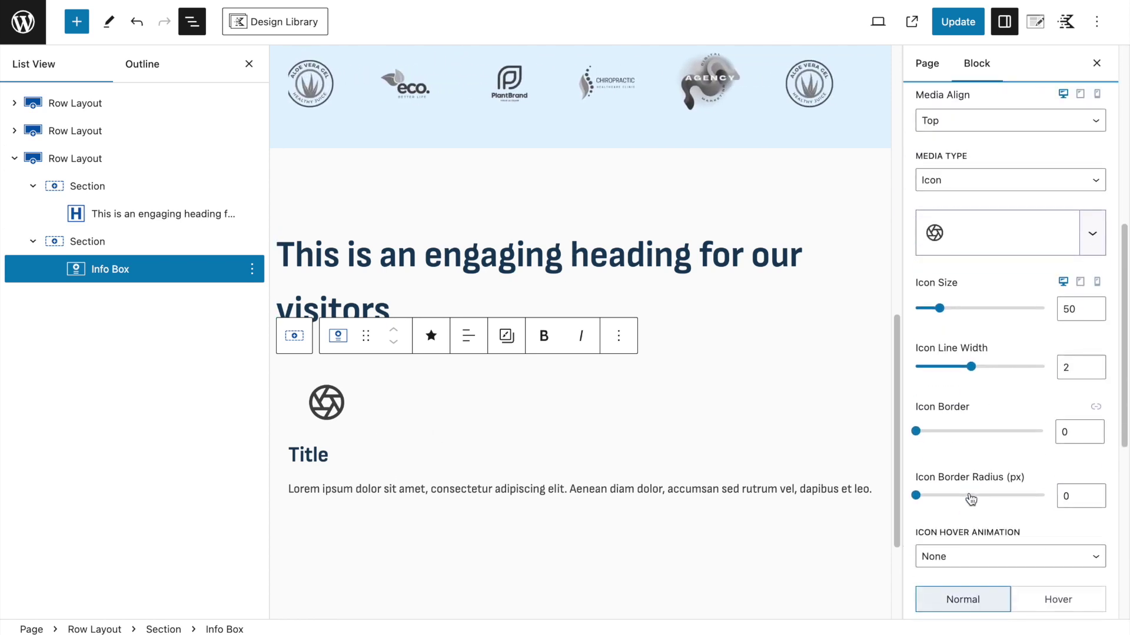
{"action": "left_click", "coordinate": [948, 246]}
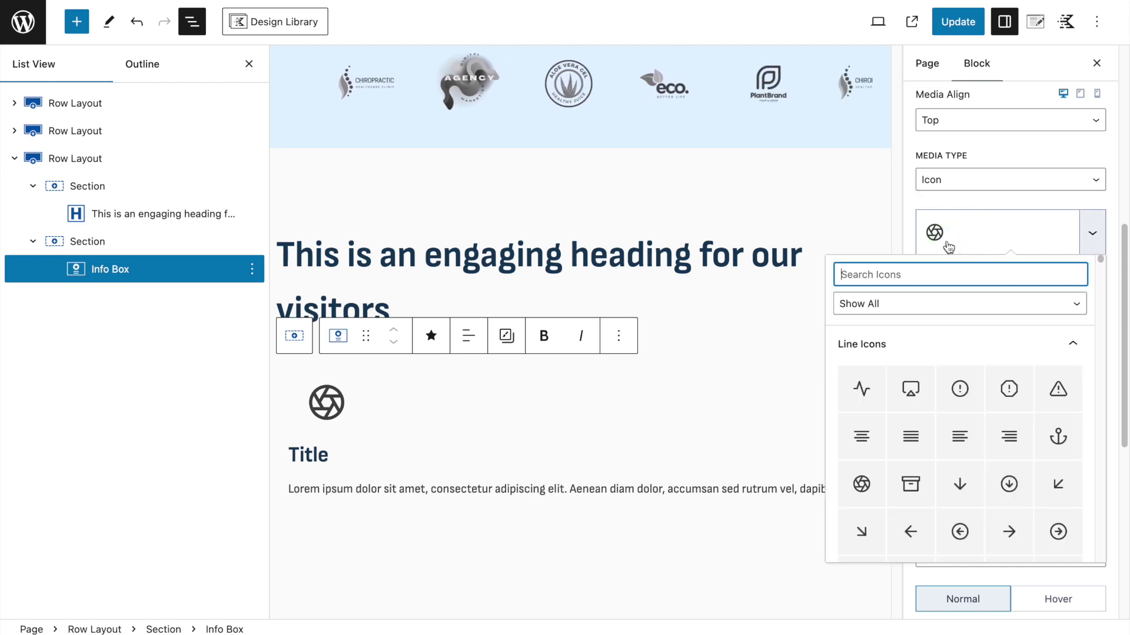
{"action": "scroll", "coordinate": [948, 517], "scroll_direction": "down", "scroll_amount": 6}
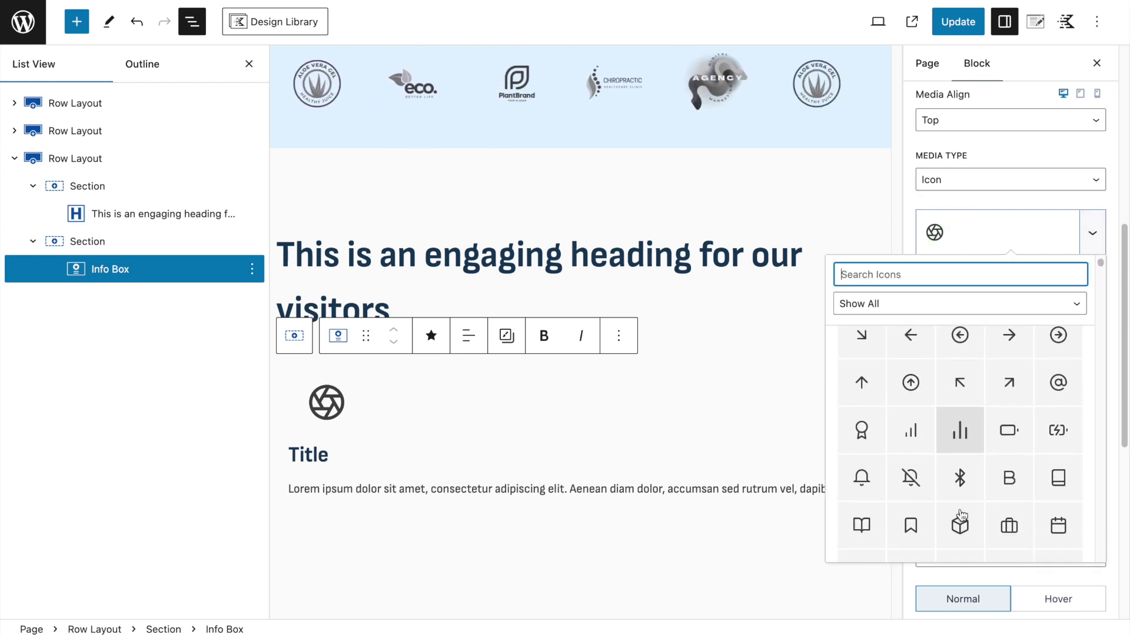
{"action": "left_click", "coordinate": [1016, 481]}
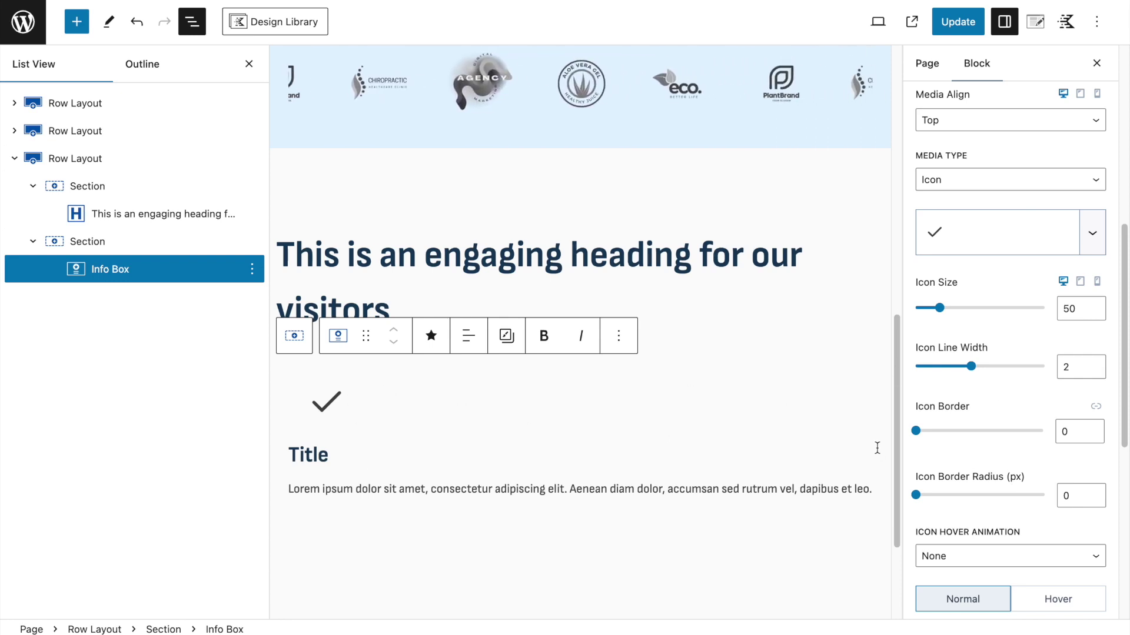
{"action": "scroll", "coordinate": [1038, 442], "scroll_direction": "down", "scroll_amount": 7}
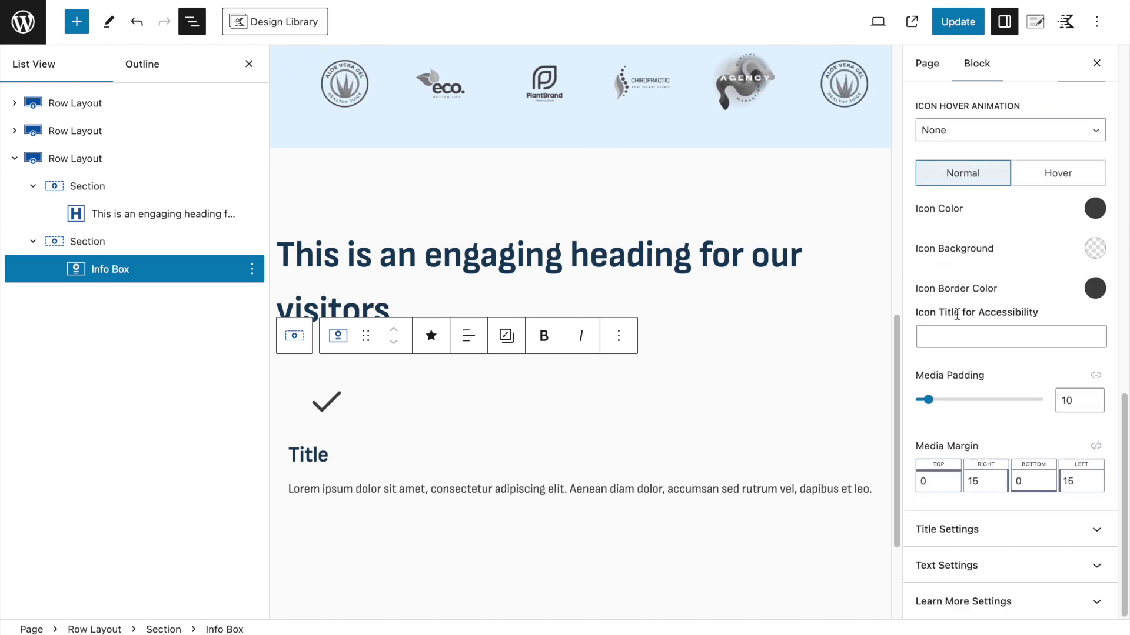
Set the Info Box title's HTML tag to H3 and its font size to LG.
{"action": "scroll", "coordinate": [1000, 488], "scroll_direction": "down", "scroll_amount": 8}
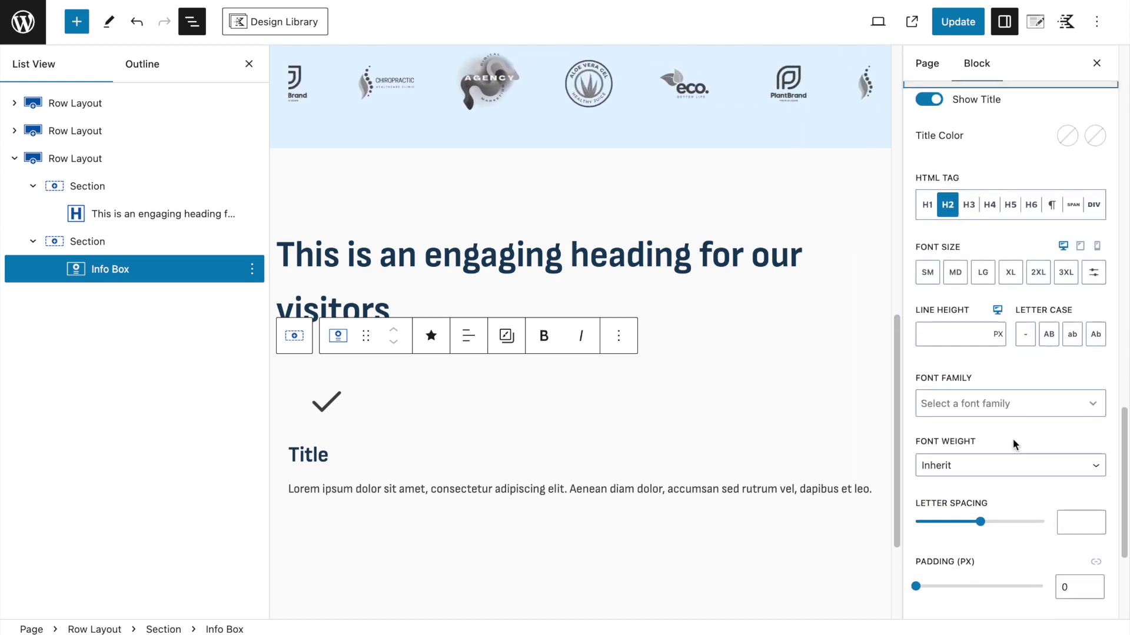
{"action": "scroll", "coordinate": [993, 298], "scroll_direction": "up", "scroll_amount": 2}
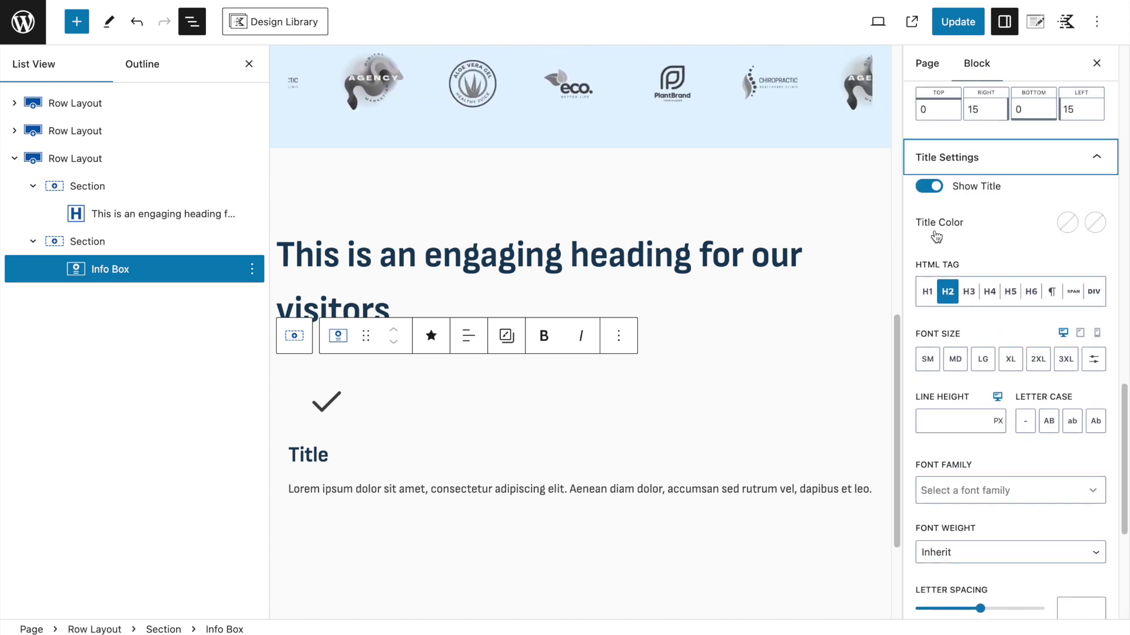
{"action": "left_click", "coordinate": [969, 292]}
{"action": "left_click", "coordinate": [977, 361]}
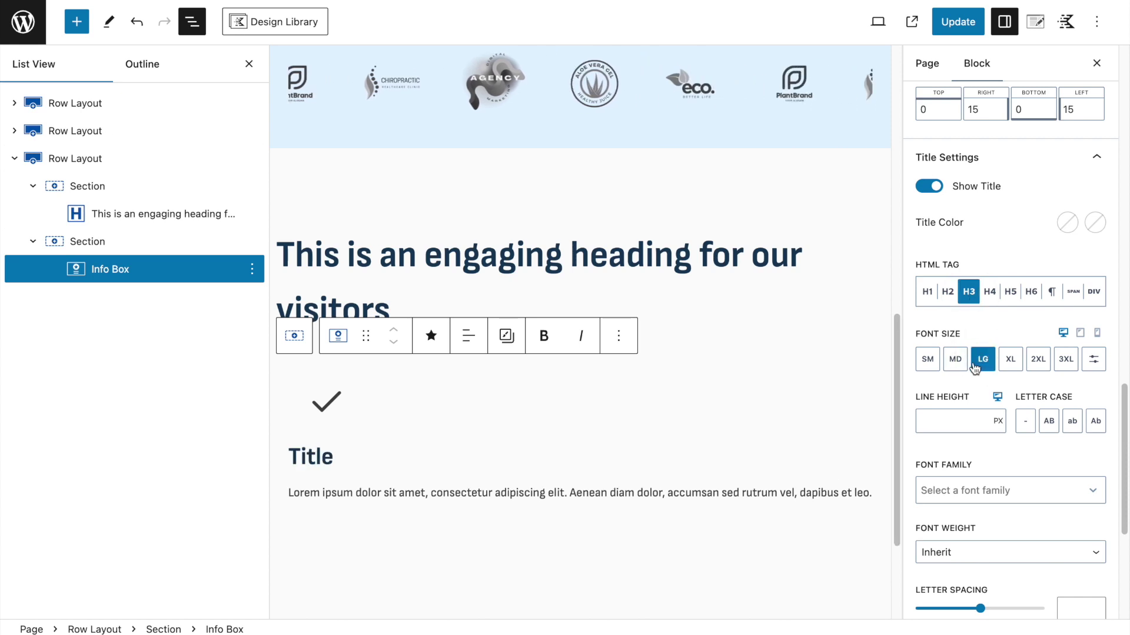
{"action": "left_click", "coordinate": [955, 360]}
{"action": "left_click", "coordinate": [984, 368]}
Review the description Text and Learn More settings, then select the whole Info Box.
{"action": "scroll", "coordinate": [977, 394], "scroll_direction": "down", "scroll_amount": 2}
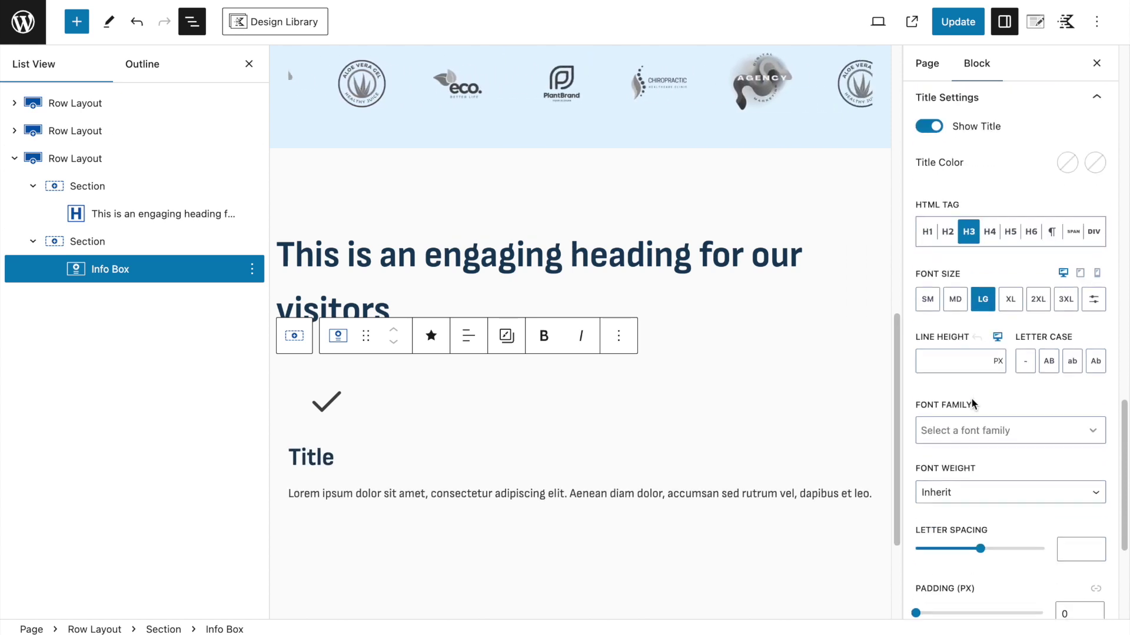
{"action": "scroll", "coordinate": [974, 428], "scroll_direction": "down", "scroll_amount": 3}
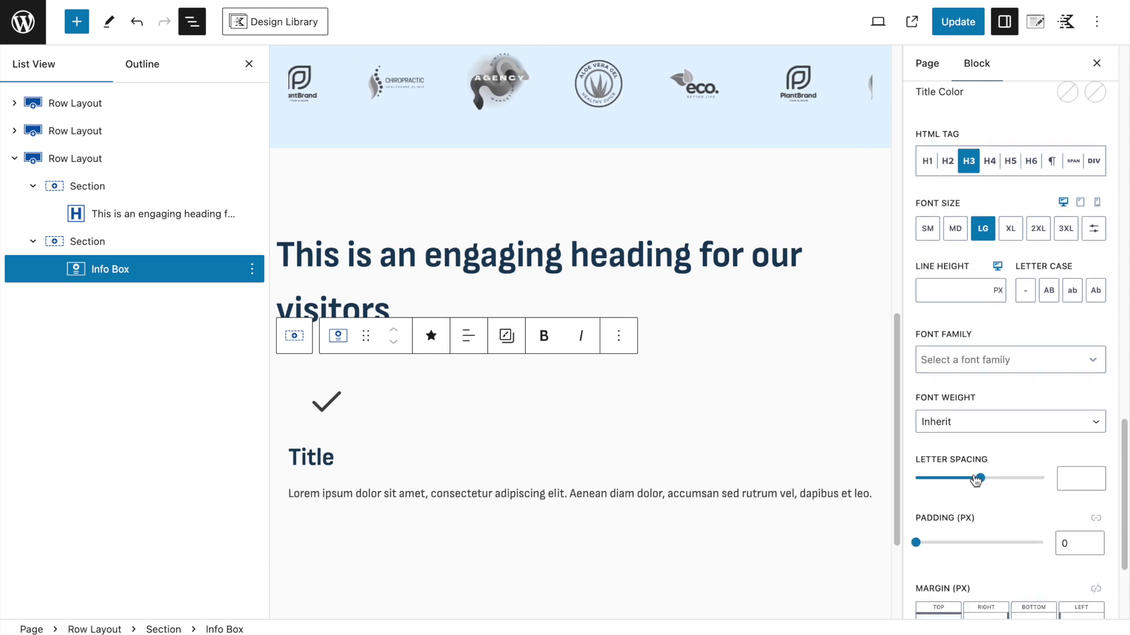
{"action": "scroll", "coordinate": [948, 358], "scroll_direction": "down", "scroll_amount": 3}
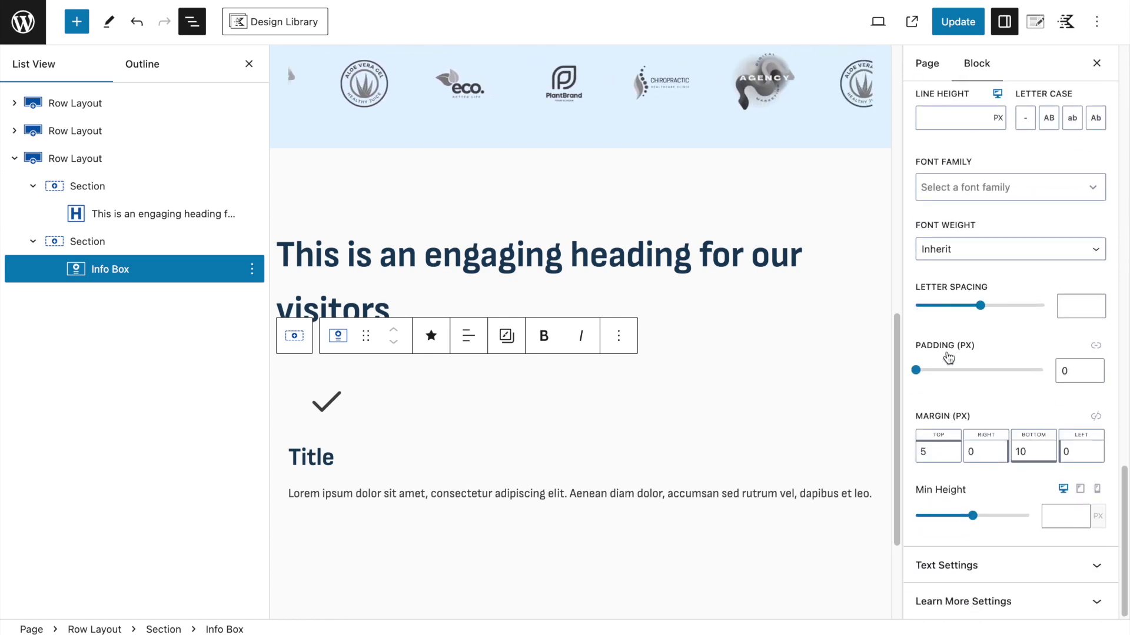
{"action": "left_click", "coordinate": [958, 580]}
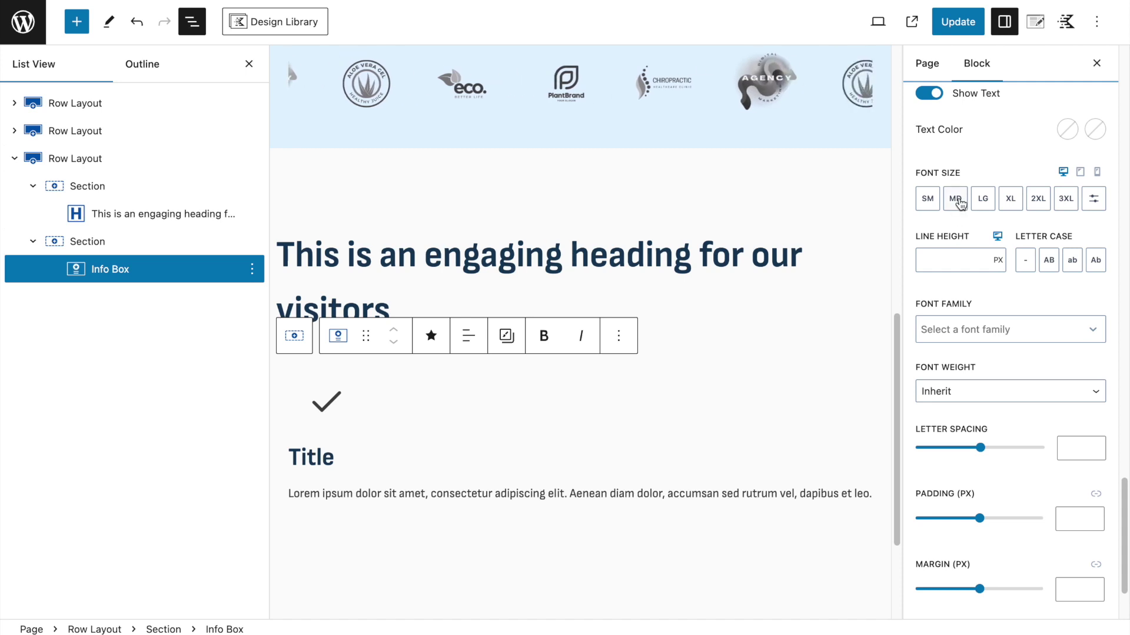
{"action": "scroll", "coordinate": [975, 360], "scroll_direction": "down", "scroll_amount": 3}
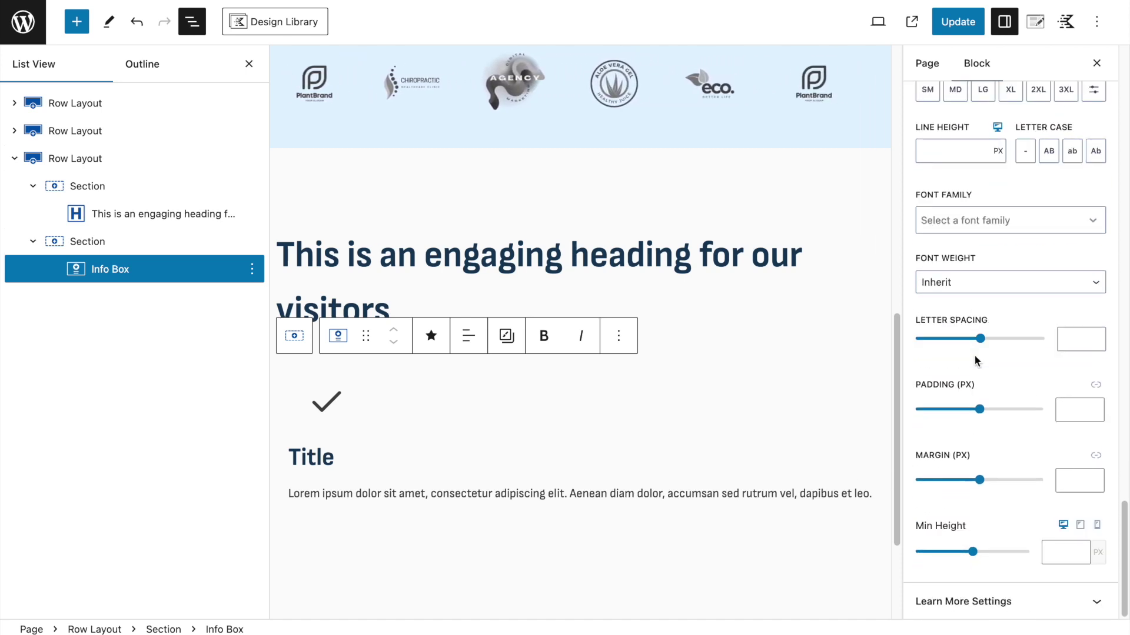
{"action": "left_click", "coordinate": [971, 590]}
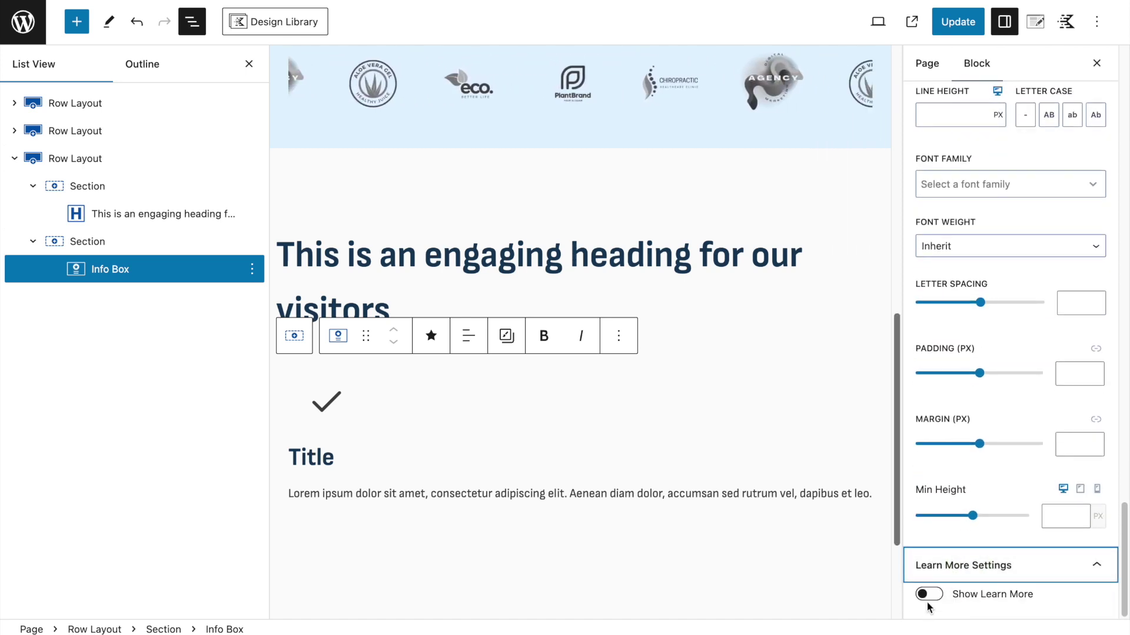
{"action": "left_click", "coordinate": [390, 395]}
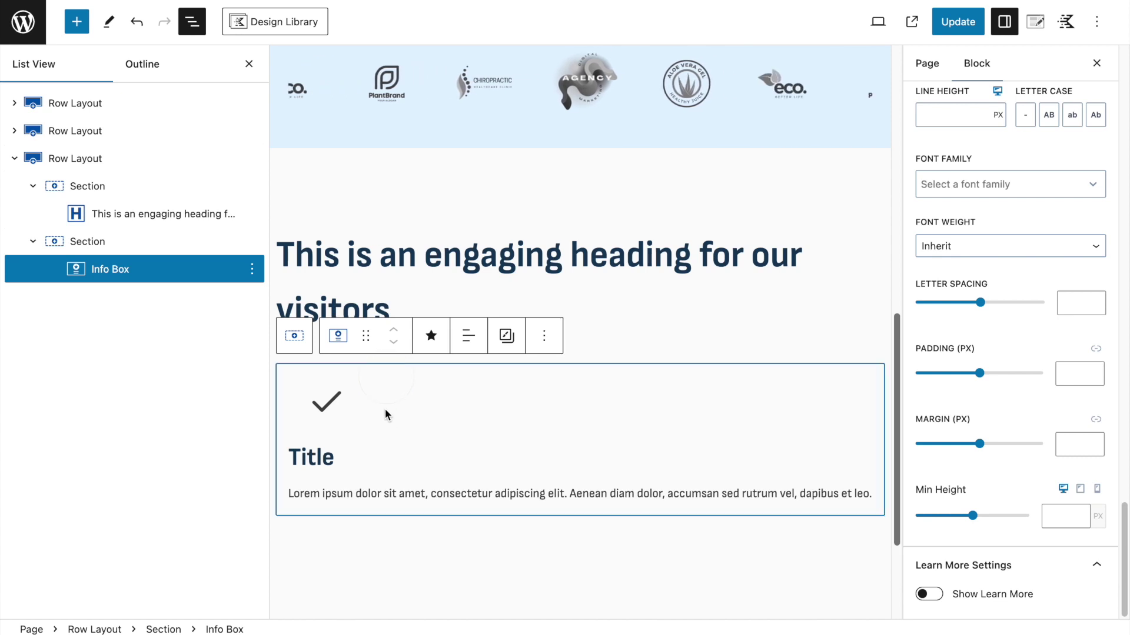
Retitle the Info Box 'This is title number one' and set Media Align to Left.
{"action": "double_click", "coordinate": [325, 466]}
{"action": "type", "text": "This is t"}
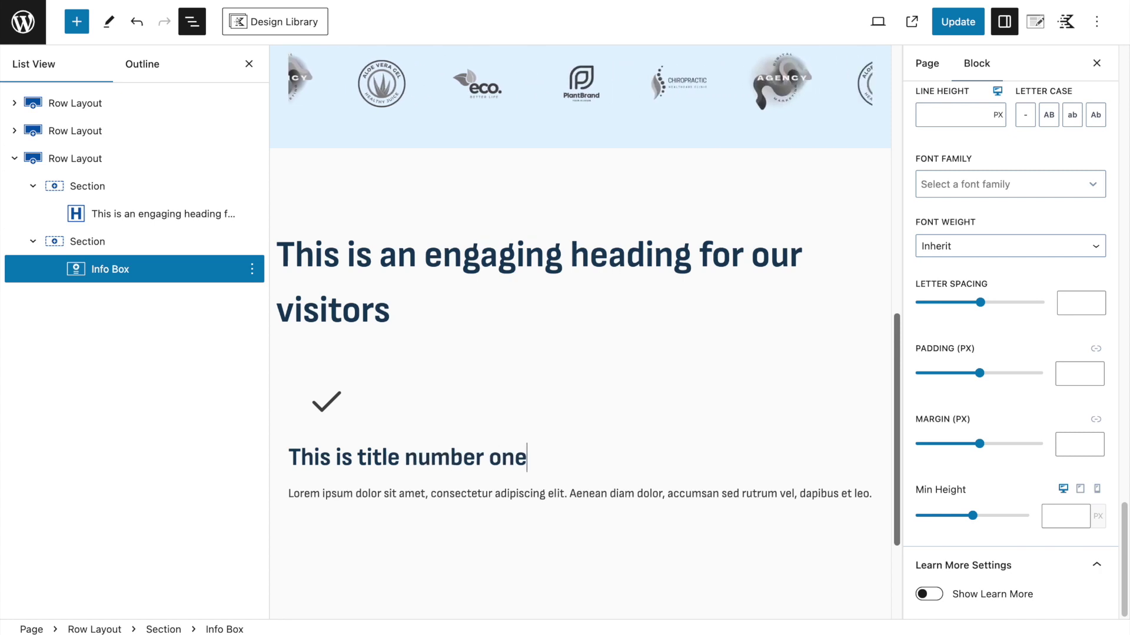
{"action": "scroll", "coordinate": [1027, 409], "scroll_direction": "up", "scroll_amount": 10}
{"action": "scroll", "coordinate": [1027, 409], "scroll_direction": "up", "scroll_amount": 10}
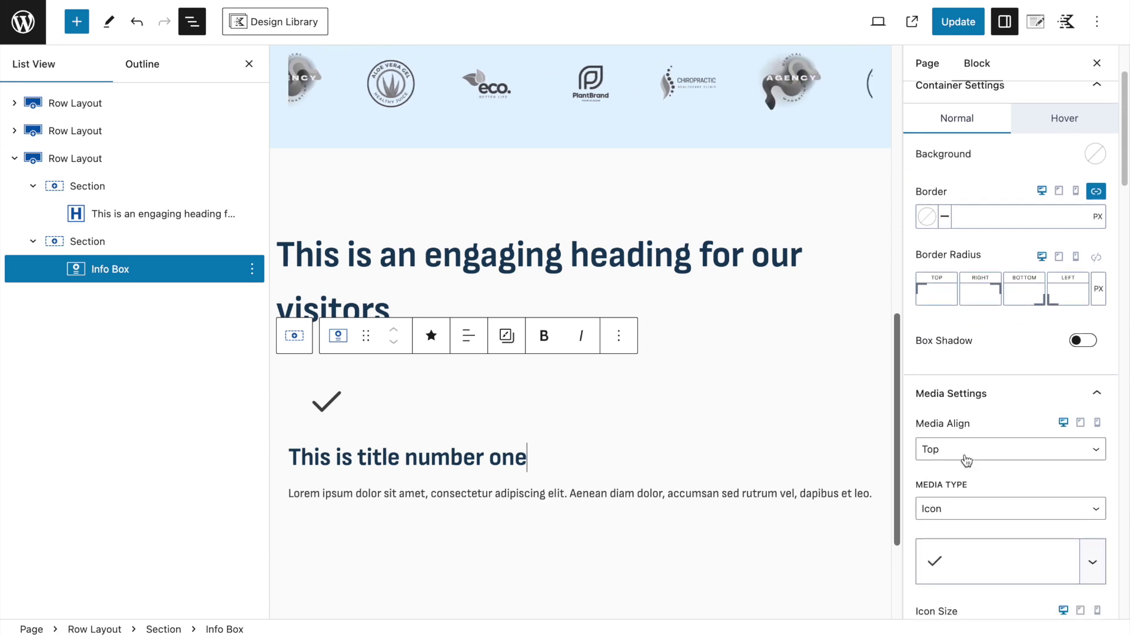
{"action": "left_click", "coordinate": [966, 460]}
{"action": "left_click", "coordinate": [946, 468]}
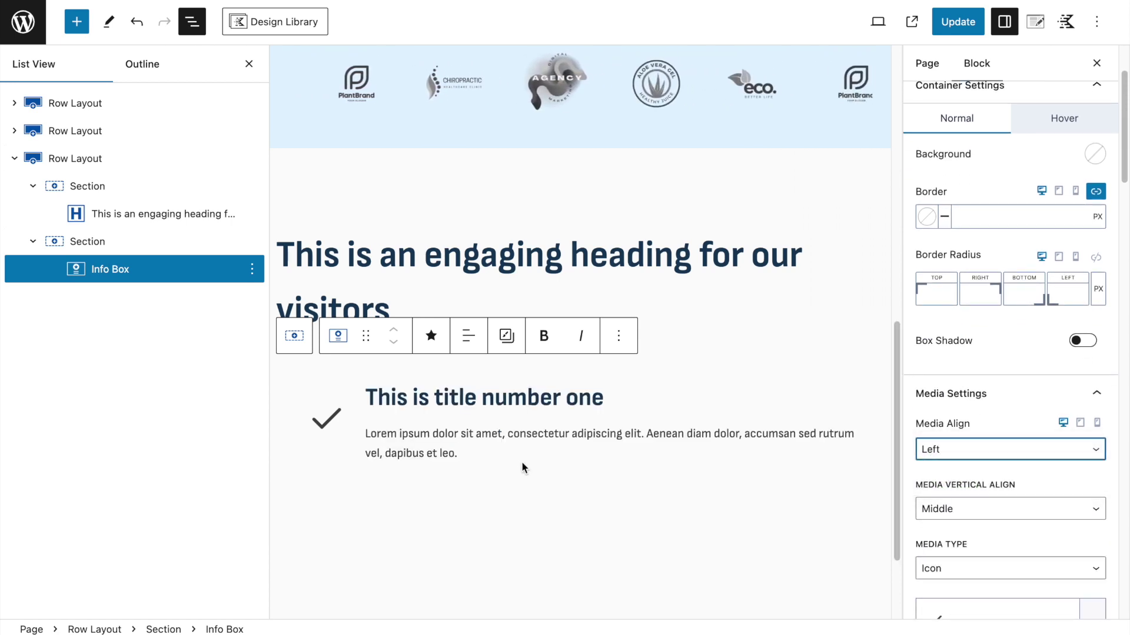
Set the check icon's Media Vertical Align to Top.
{"action": "scroll", "coordinate": [1011, 486], "scroll_direction": "down", "scroll_amount": 2}
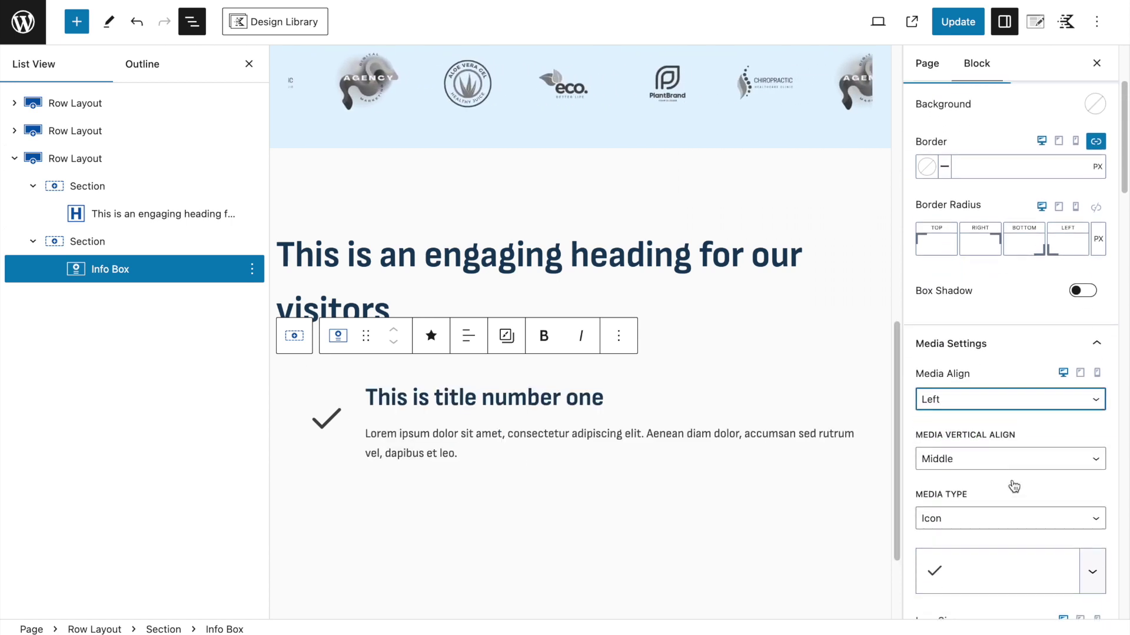
{"action": "left_click", "coordinate": [978, 451]}
{"action": "left_click", "coordinate": [956, 432]}
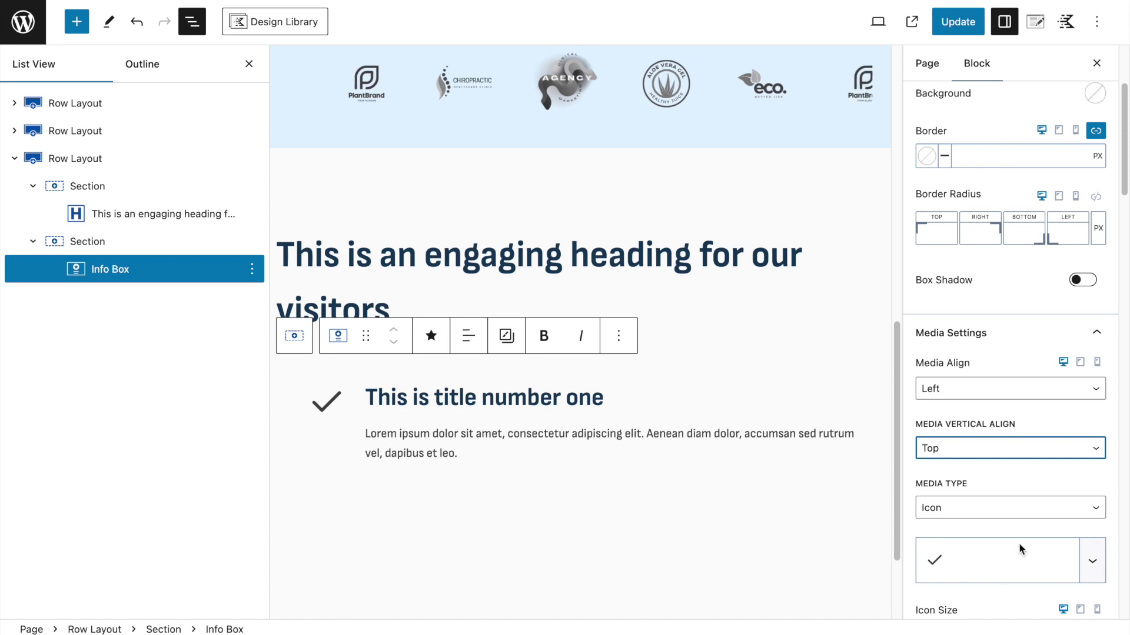
Save the page changes with Update.
{"action": "scroll", "coordinate": [1019, 549], "scroll_direction": "down", "scroll_amount": 10}
{"action": "scroll", "coordinate": [1018, 547], "scroll_direction": "up", "scroll_amount": 1}
{"action": "left_click", "coordinate": [949, 24]}
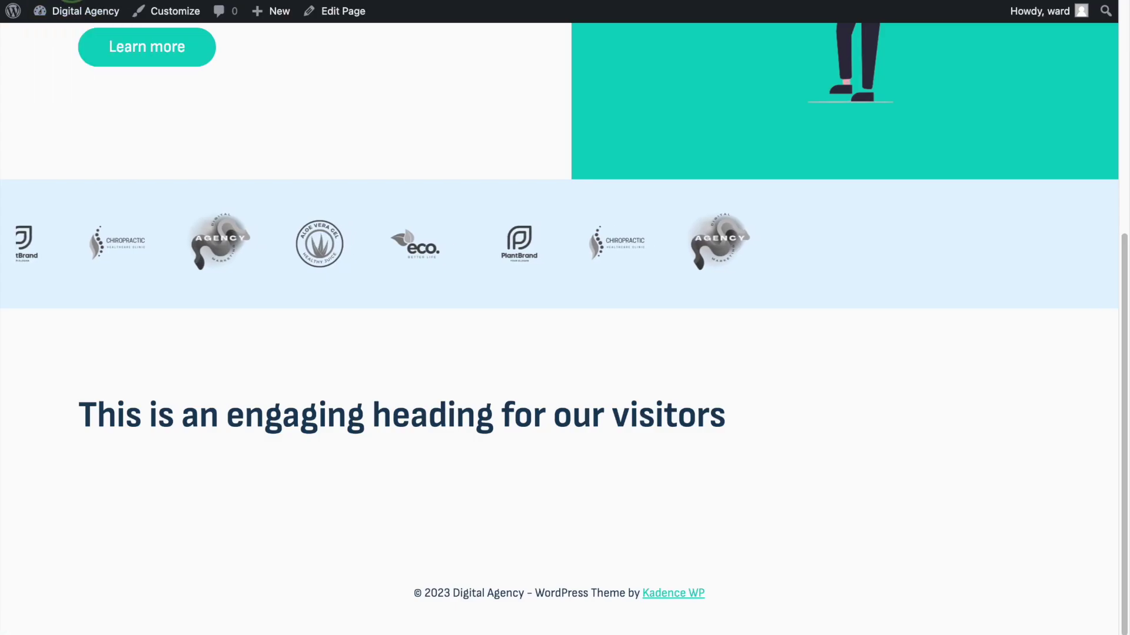
{"action": "scroll", "coordinate": [227, 341], "scroll_direction": "down", "scroll_amount": 3}
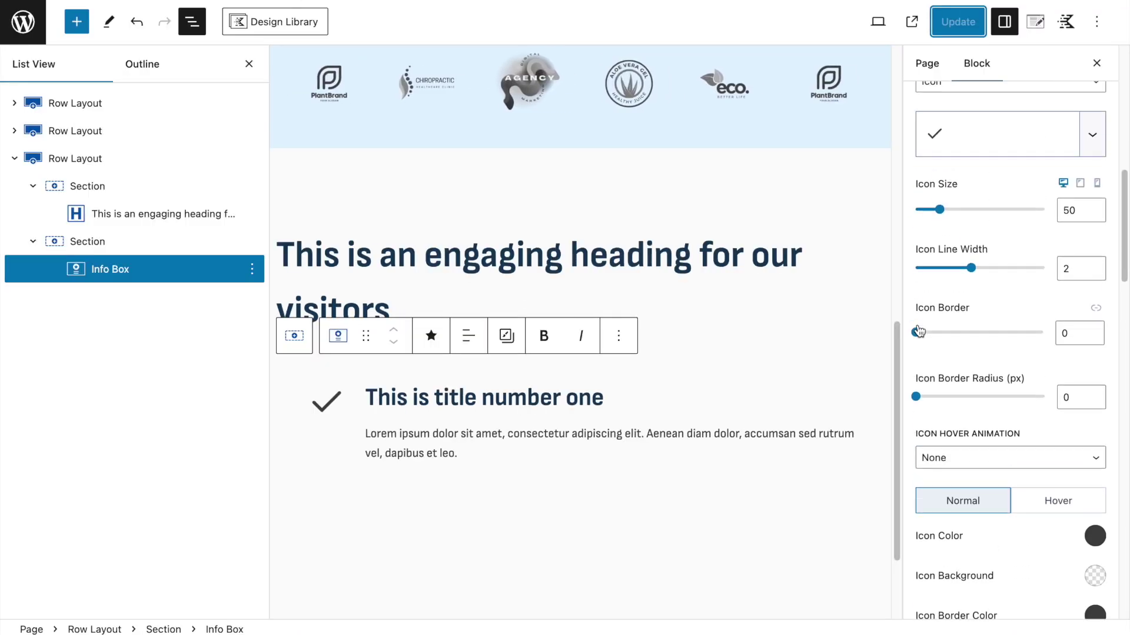
{"action": "scroll", "coordinate": [1000, 353], "scroll_direction": "up", "scroll_amount": 2}
Set the check icon's size to 16 and its line width to 2,5.
{"action": "left_click", "coordinate": [1074, 271]}
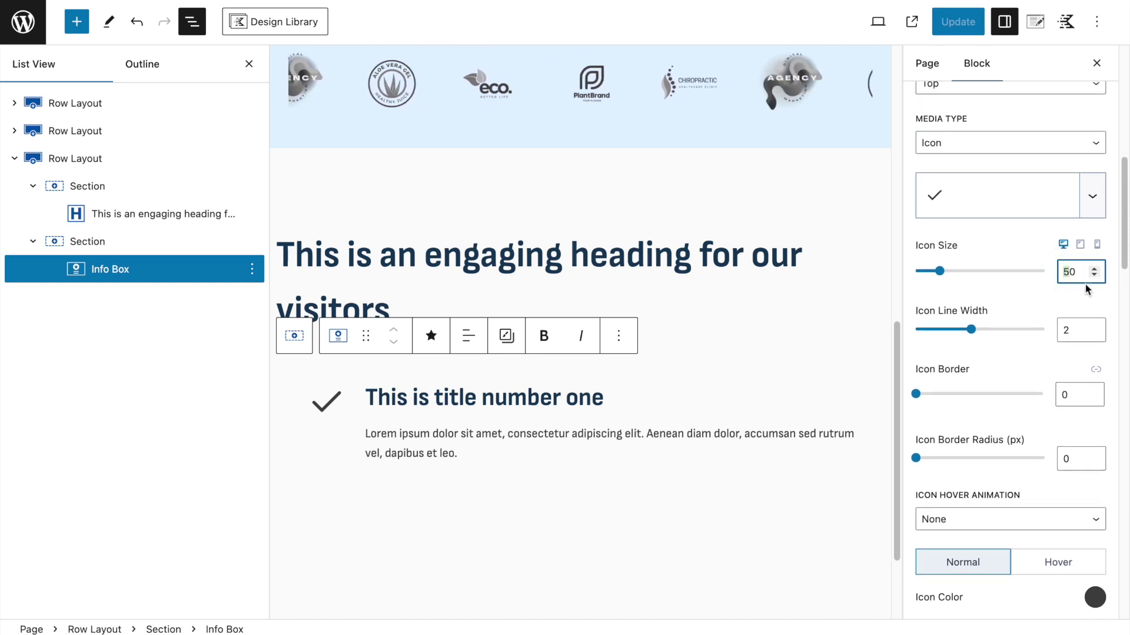
{"action": "type", "text": "1"}
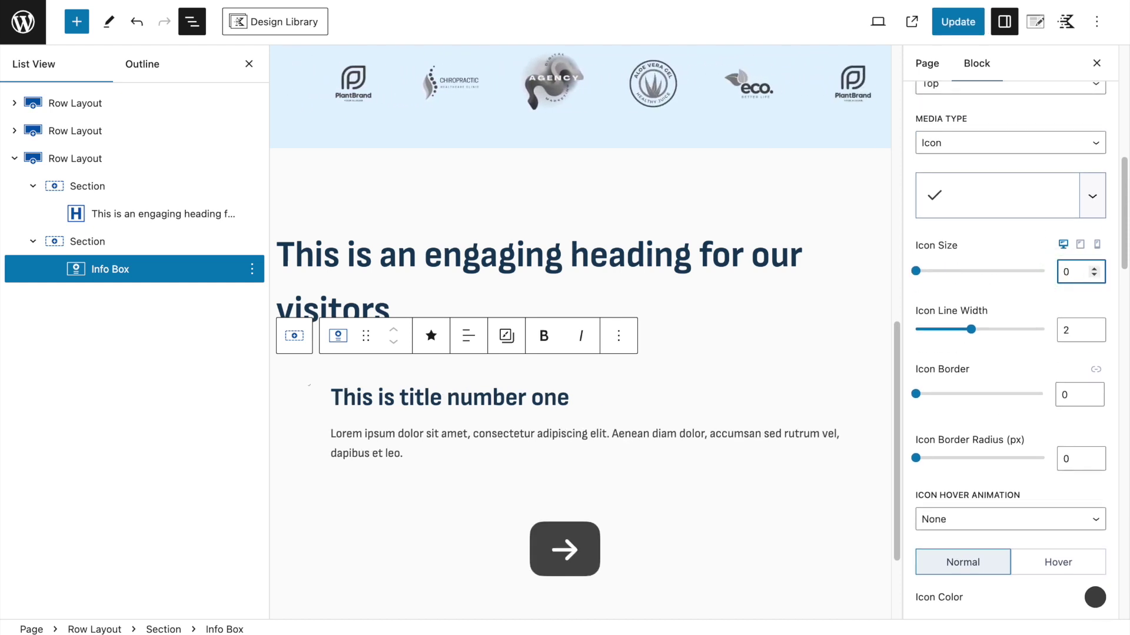
{"action": "type", "text": "6"}
{"action": "left_click", "coordinate": [1075, 331]}
{"action": "type", "text": ",5"}
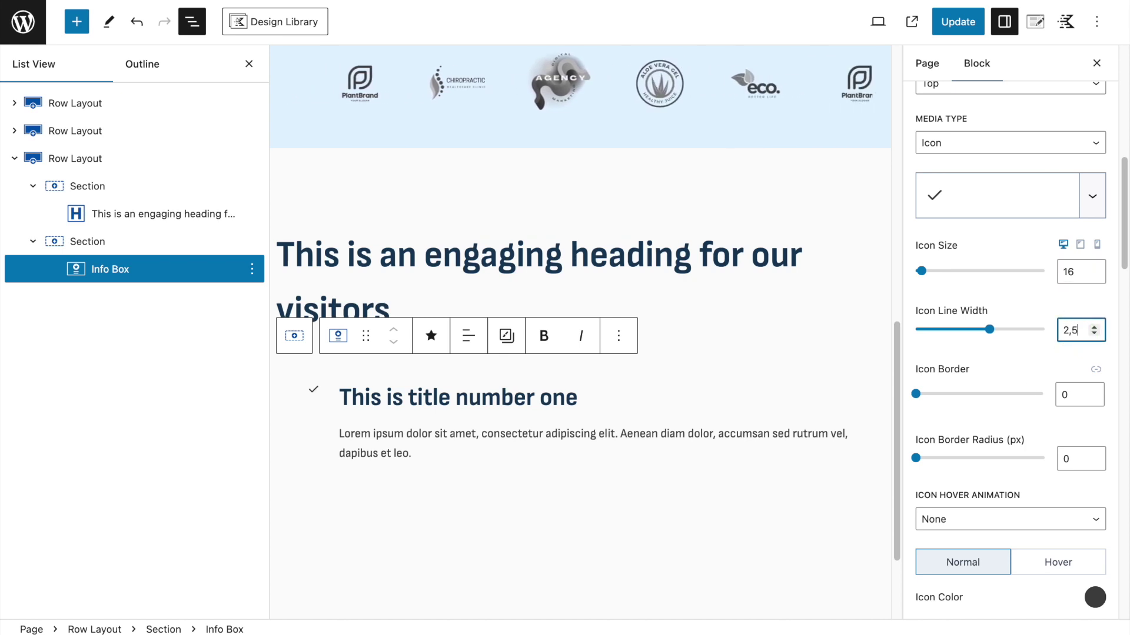
{"action": "scroll", "coordinate": [1035, 361], "scroll_direction": "down", "scroll_amount": 5}
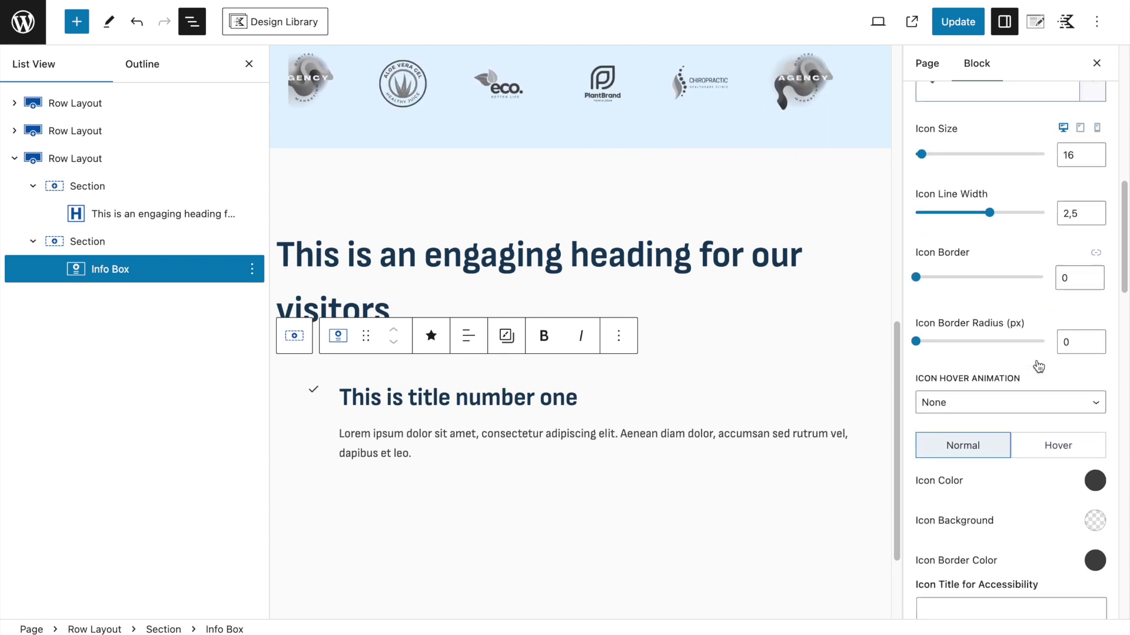
{"action": "scroll", "coordinate": [1024, 515], "scroll_direction": "down", "scroll_amount": 6}
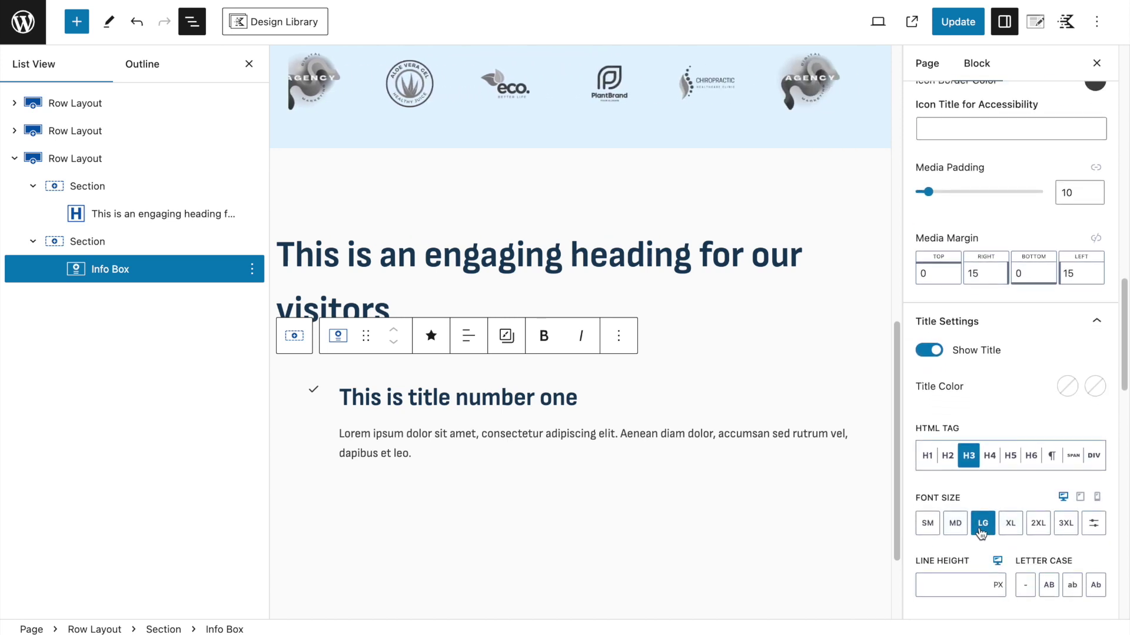
{"action": "scroll", "coordinate": [981, 533], "scroll_direction": "up", "scroll_amount": 5}
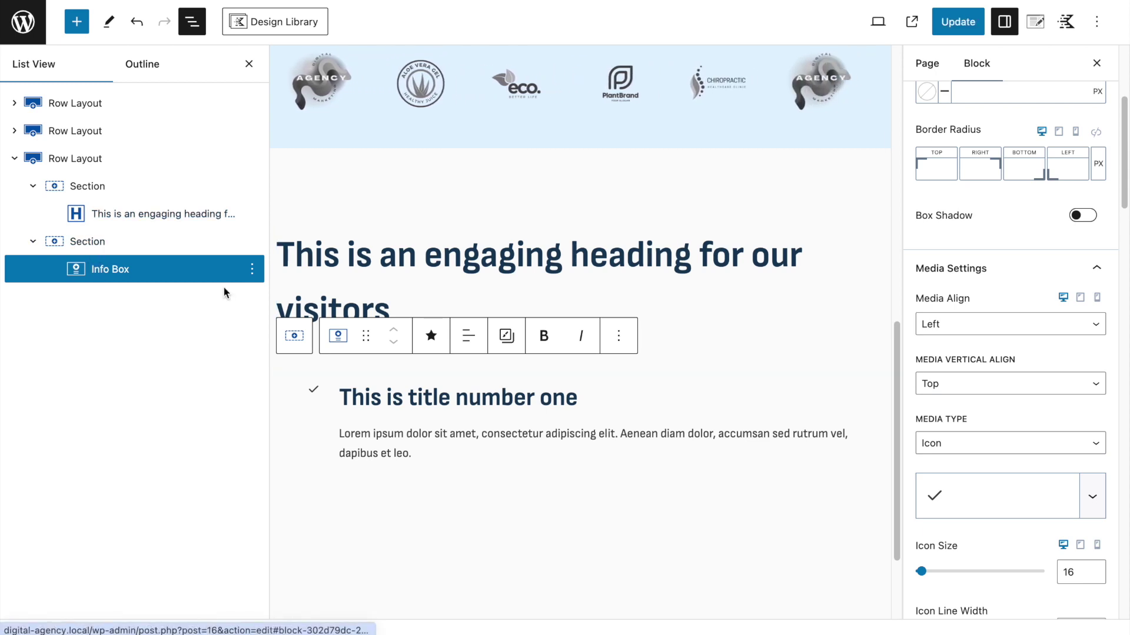
Duplicate the Info Box from List View until the section holds four copies.
{"action": "left_click", "coordinate": [252, 271]}
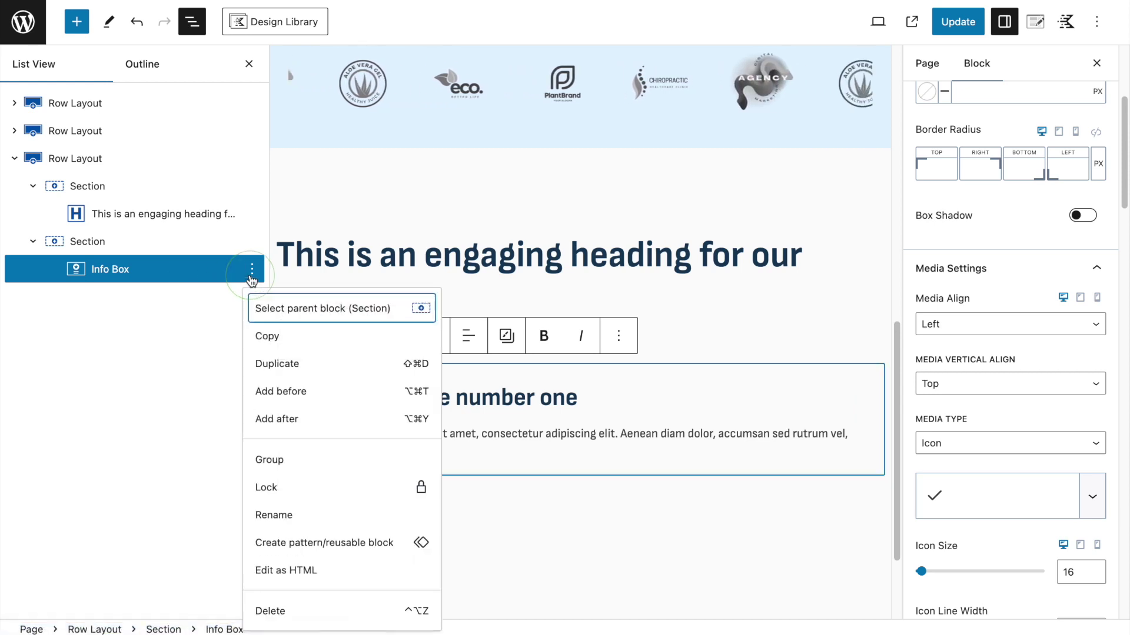
{"action": "left_click", "coordinate": [275, 364]}
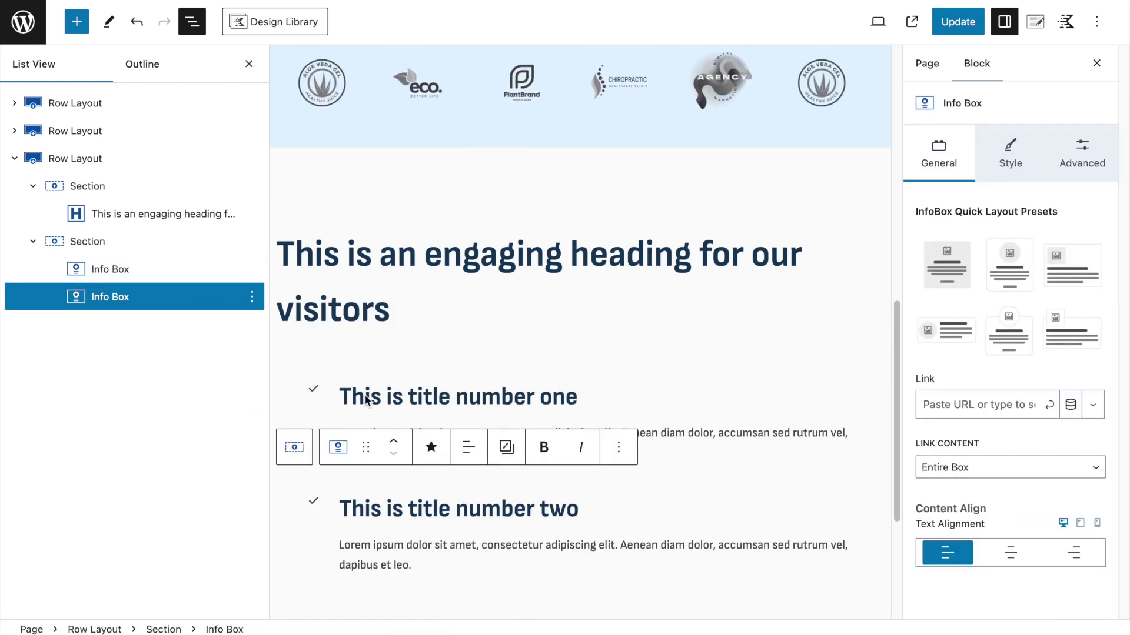
{"action": "left_click", "coordinate": [252, 296]}
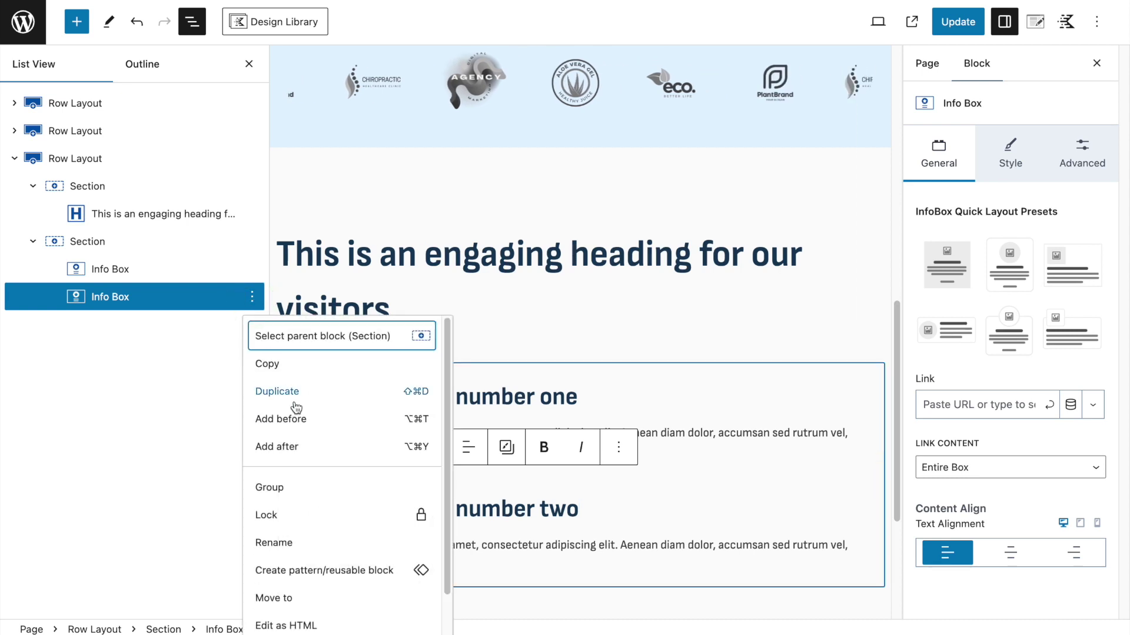
{"action": "left_click", "coordinate": [289, 389]}
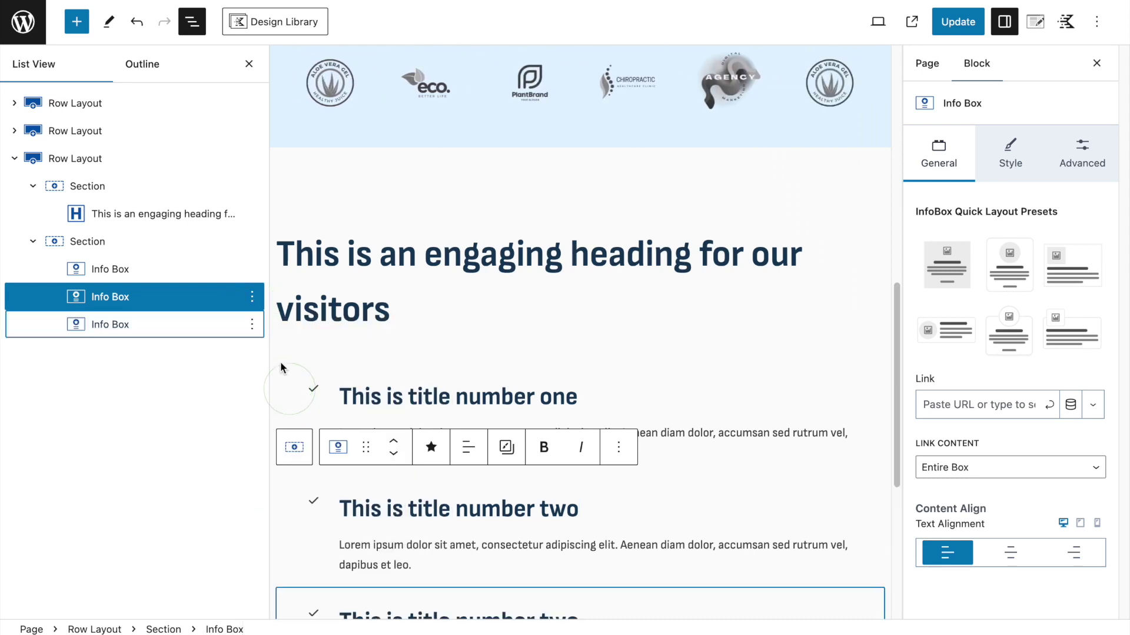
{"action": "left_click", "coordinate": [252, 324]}
{"action": "left_click", "coordinate": [276, 73]}
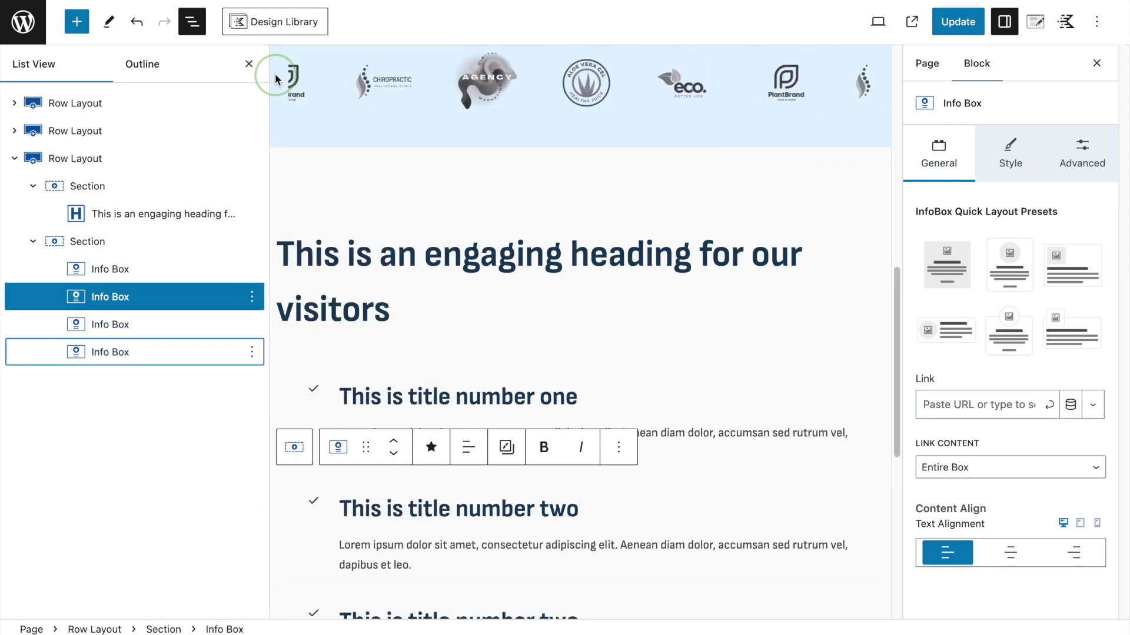
{"action": "scroll", "coordinate": [555, 466], "scroll_direction": "down", "scroll_amount": 3}
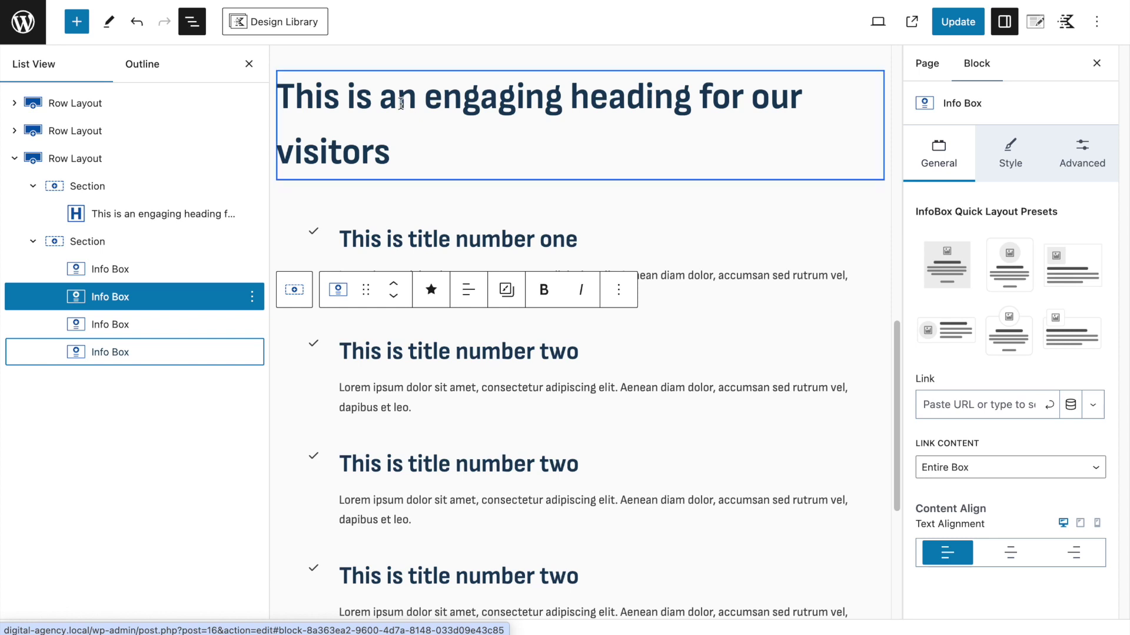
Retitle the third and fourth boxes 'This is title number three' and 'four'.
{"action": "double_click", "coordinate": [549, 466]}
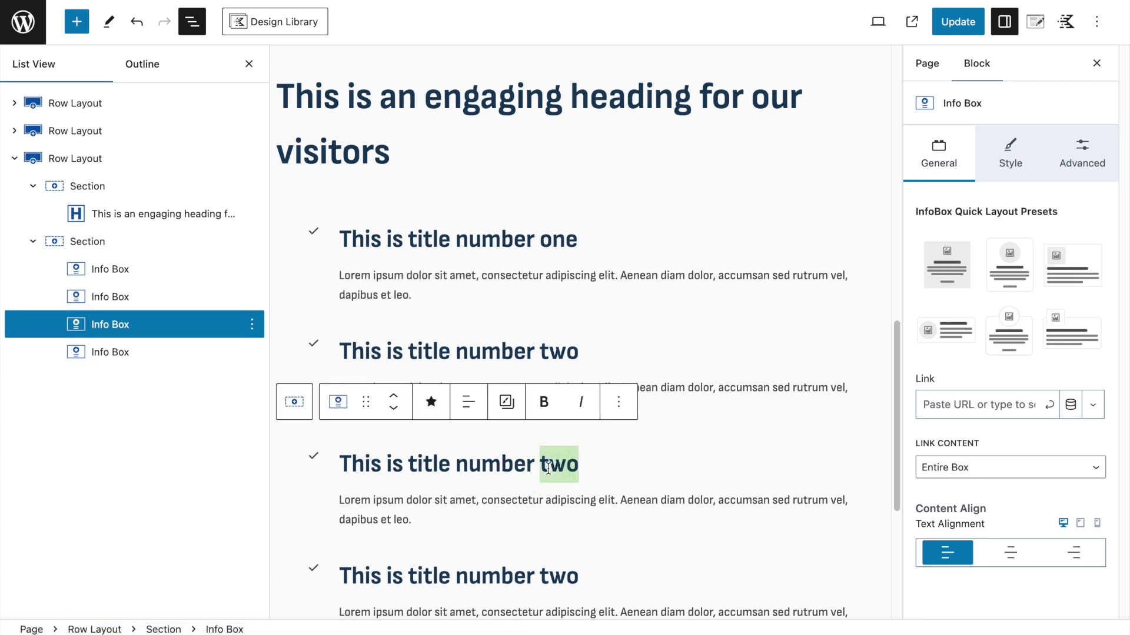
{"action": "type", "text": "three"}
{"action": "double_click", "coordinate": [567, 583]}
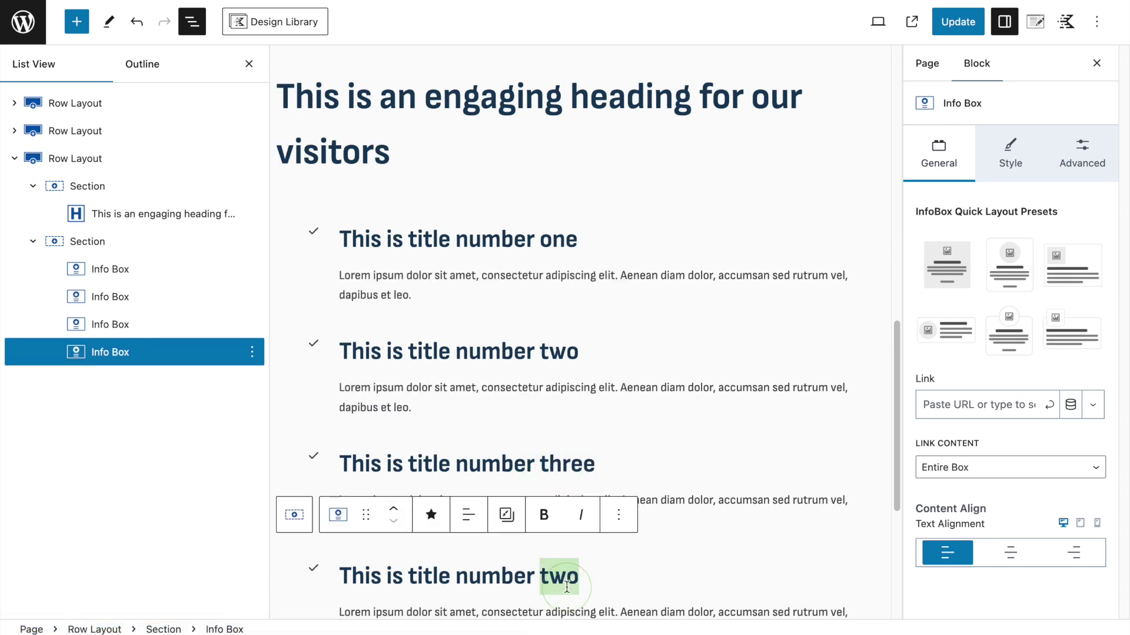
{"action": "type", "text": "four"}
{"action": "scroll", "coordinate": [599, 432], "scroll_direction": "up", "scroll_amount": 1}
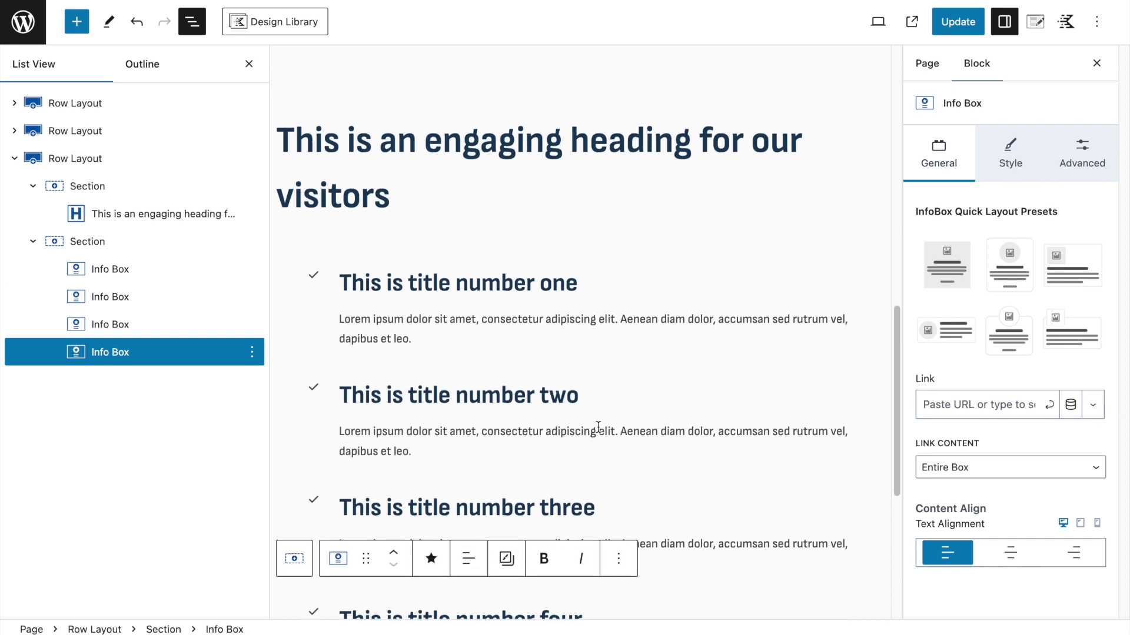
{"action": "left_click", "coordinate": [143, 236]}
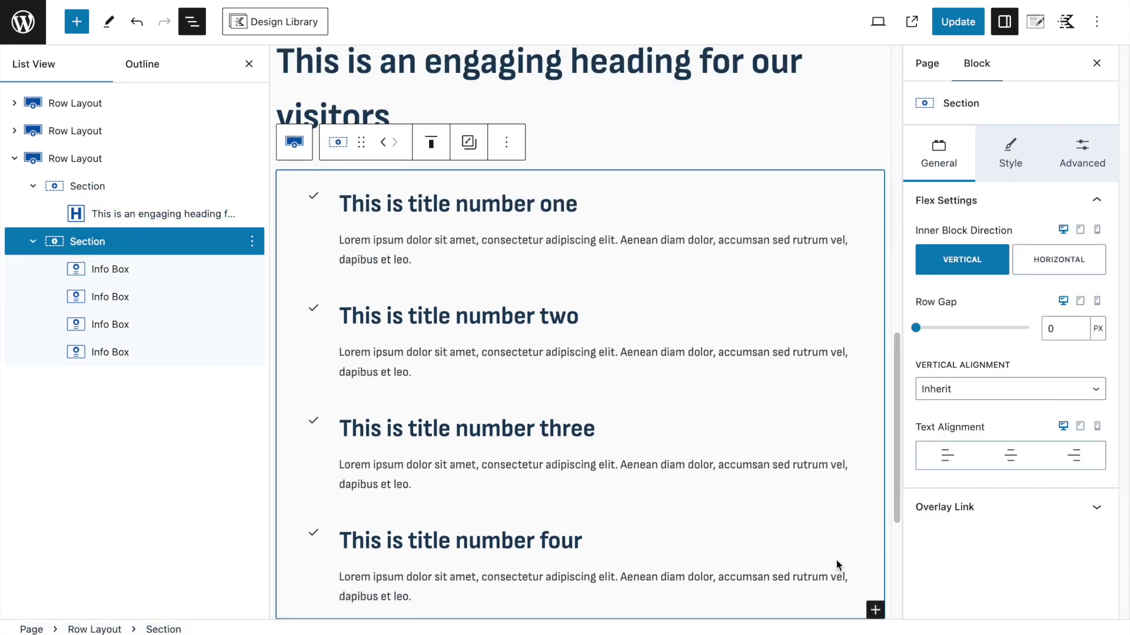
Insert a Row Layout with two equal columns above the info boxes in the section.
{"action": "left_click", "coordinate": [875, 610]}
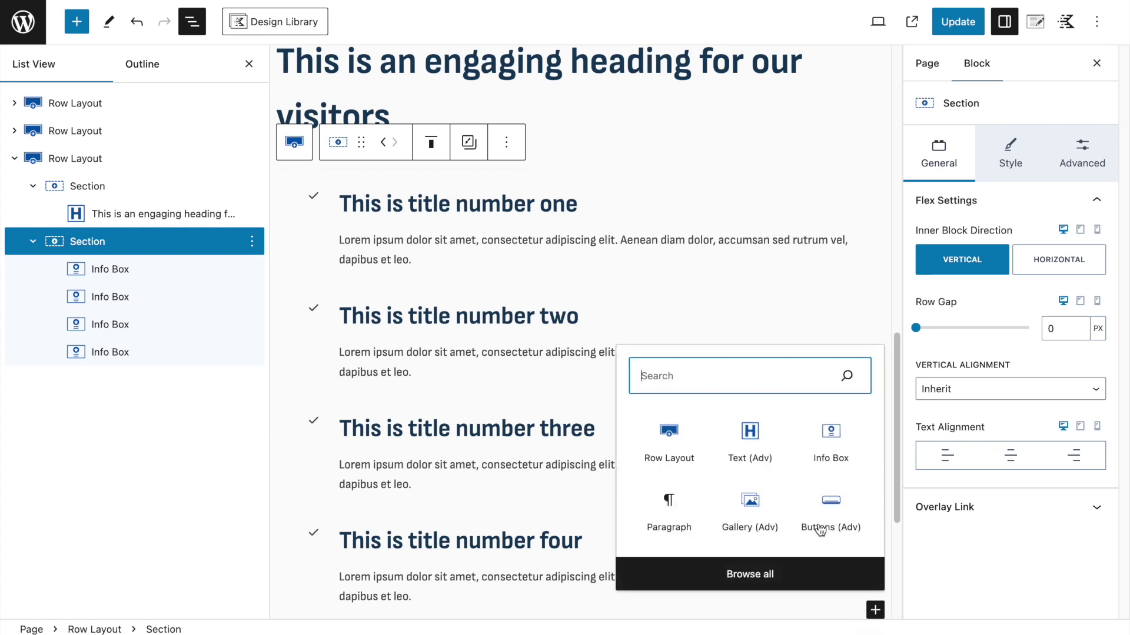
{"action": "left_click", "coordinate": [675, 448]}
{"action": "left_click_drag", "start_coordinate": [131, 378], "coordinate": [139, 261]}
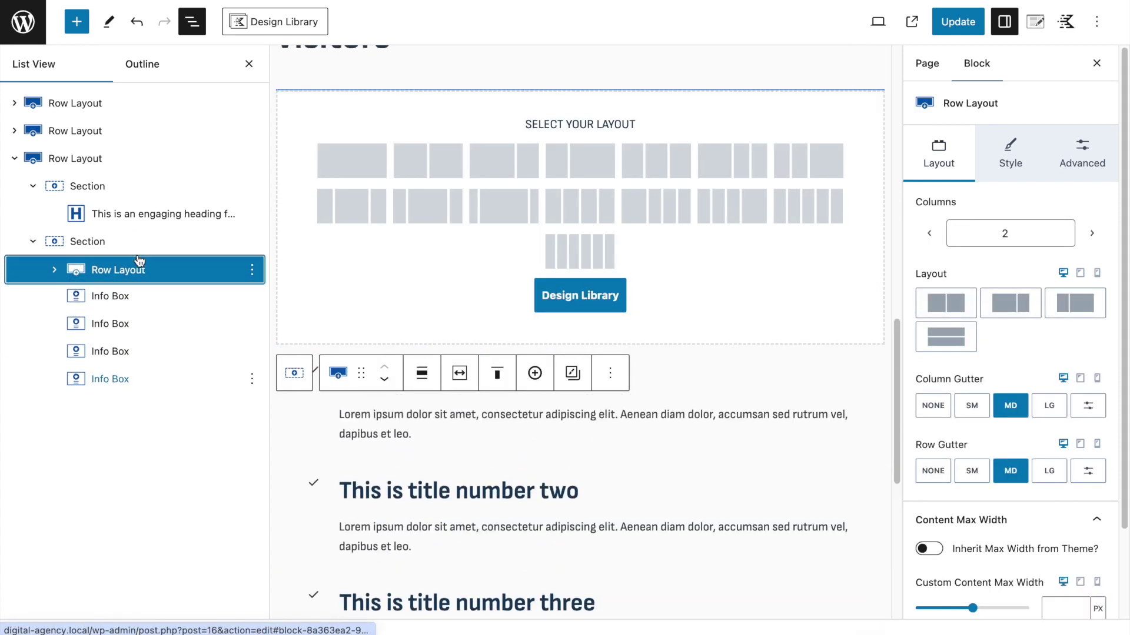
{"action": "left_click", "coordinate": [957, 311]}
{"action": "scroll", "coordinate": [666, 246], "scroll_direction": "up", "scroll_amount": 3}
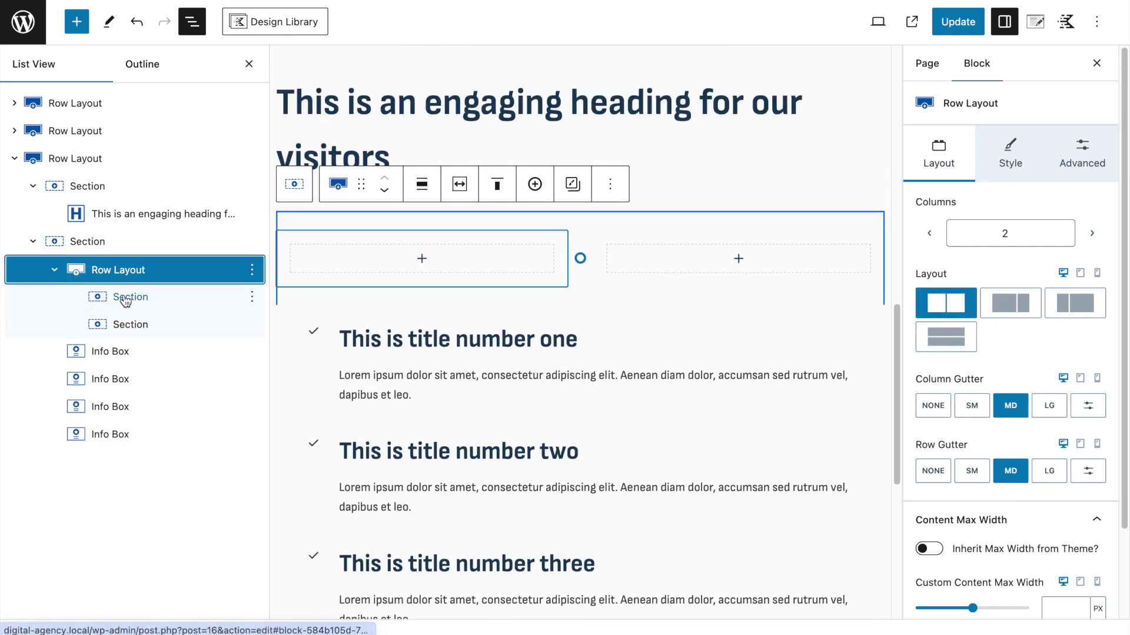
Move boxes one–two into the left column and three–four into the right, then save.
{"action": "left_click_drag", "start_coordinate": [120, 350], "coordinate": [356, 261]}
{"action": "left_click_drag", "start_coordinate": [88, 353], "coordinate": [128, 303]}
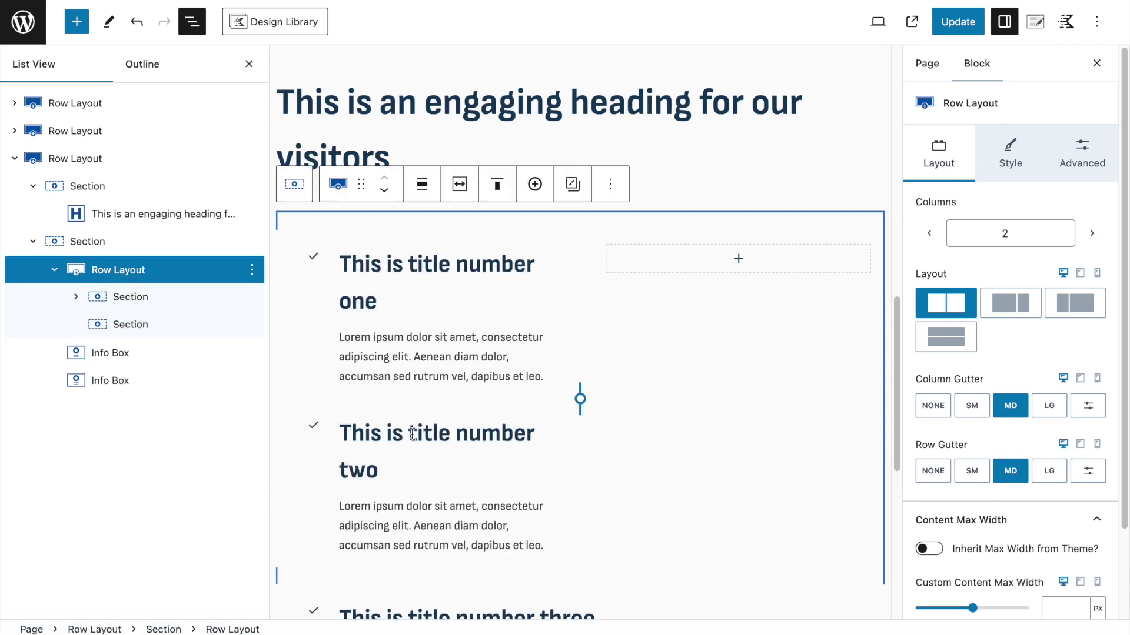
{"action": "left_click_drag", "start_coordinate": [110, 353], "coordinate": [129, 330]}
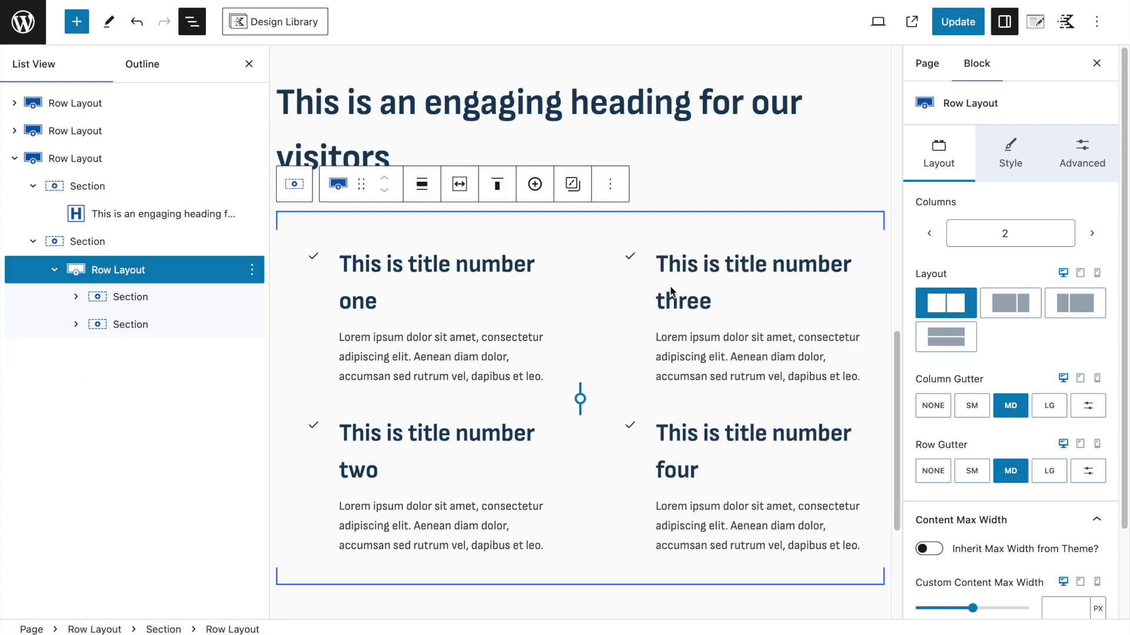
{"action": "left_click", "coordinate": [978, 22]}
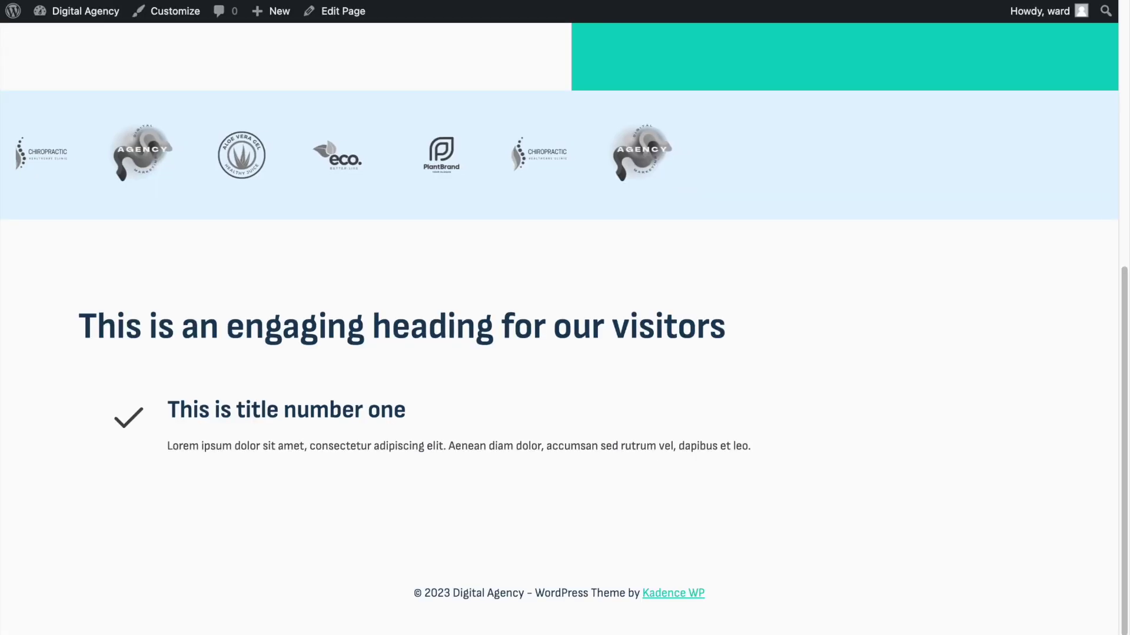
Reload the live page and scroll through the two-column section of four checkmark info boxes.
{"action": "key", "text": "super+r"}
{"action": "scroll", "coordinate": [337, 265], "scroll_direction": "down", "scroll_amount": 3}
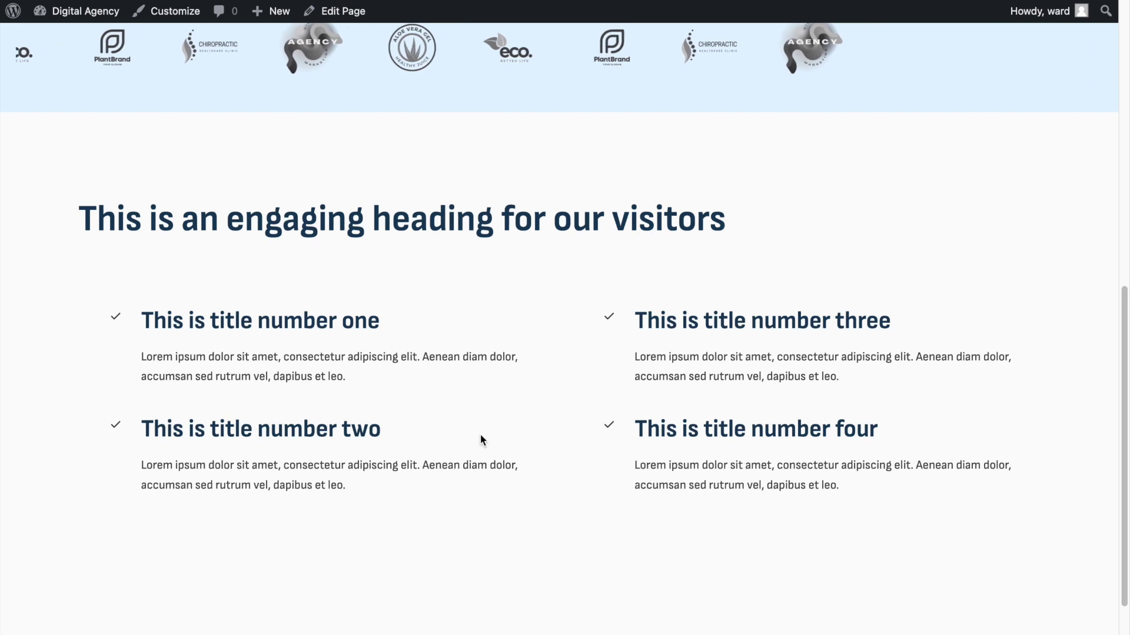
{"action": "scroll", "coordinate": [481, 440], "scroll_direction": "down", "scroll_amount": 2}
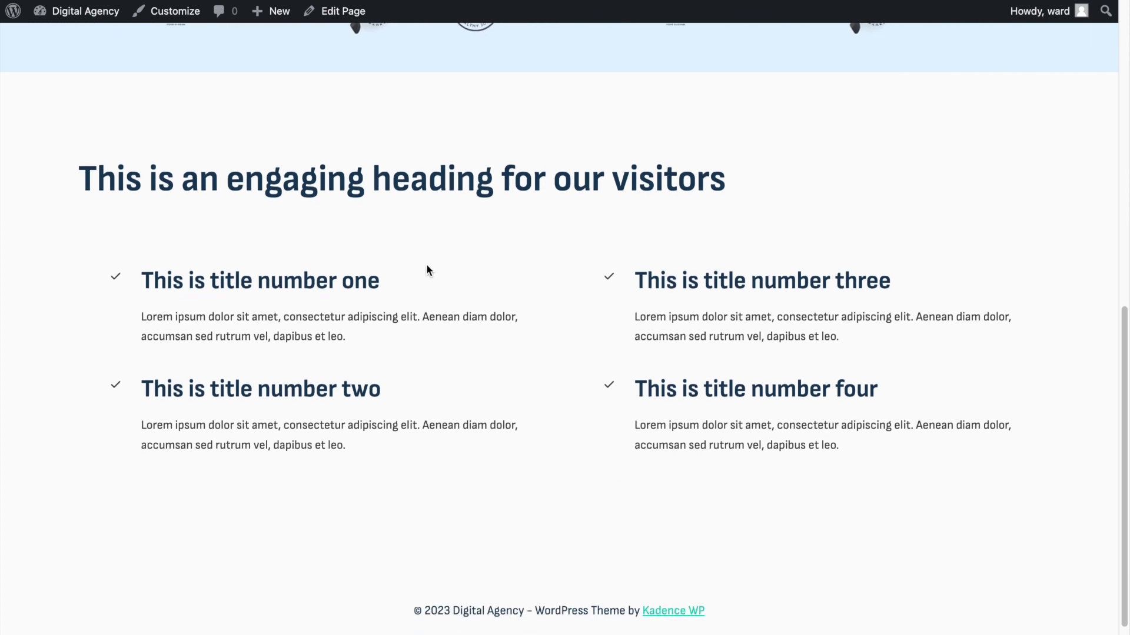
{"action": "scroll", "coordinate": [589, 324], "scroll_direction": "down", "scroll_amount": 1}
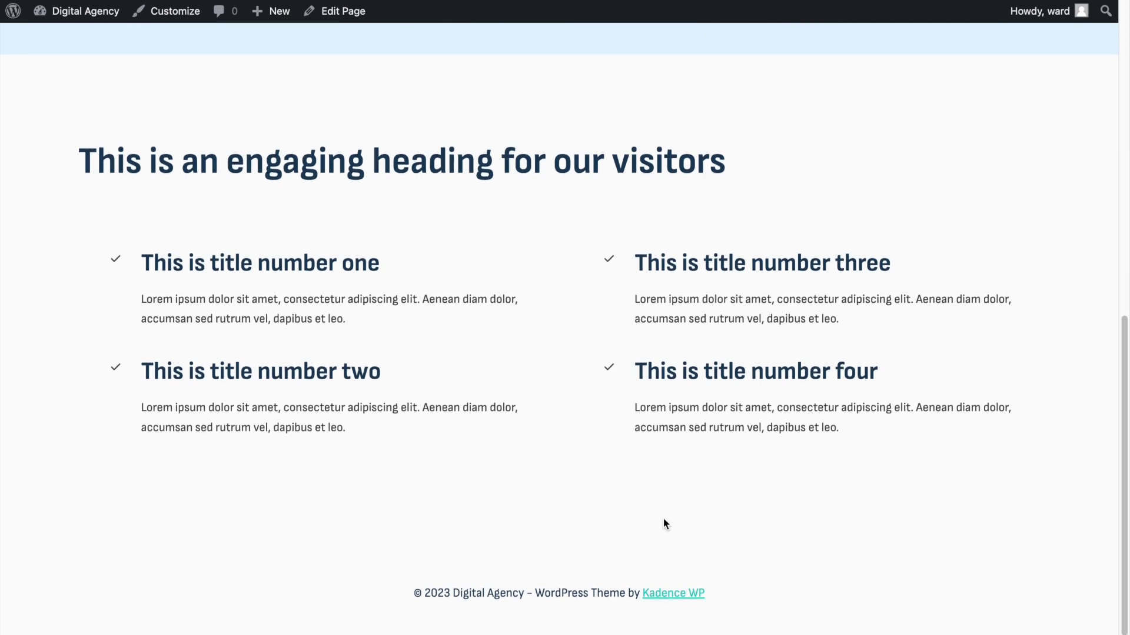
{"action": "scroll", "coordinate": [662, 518], "scroll_direction": "up", "scroll_amount": 2}
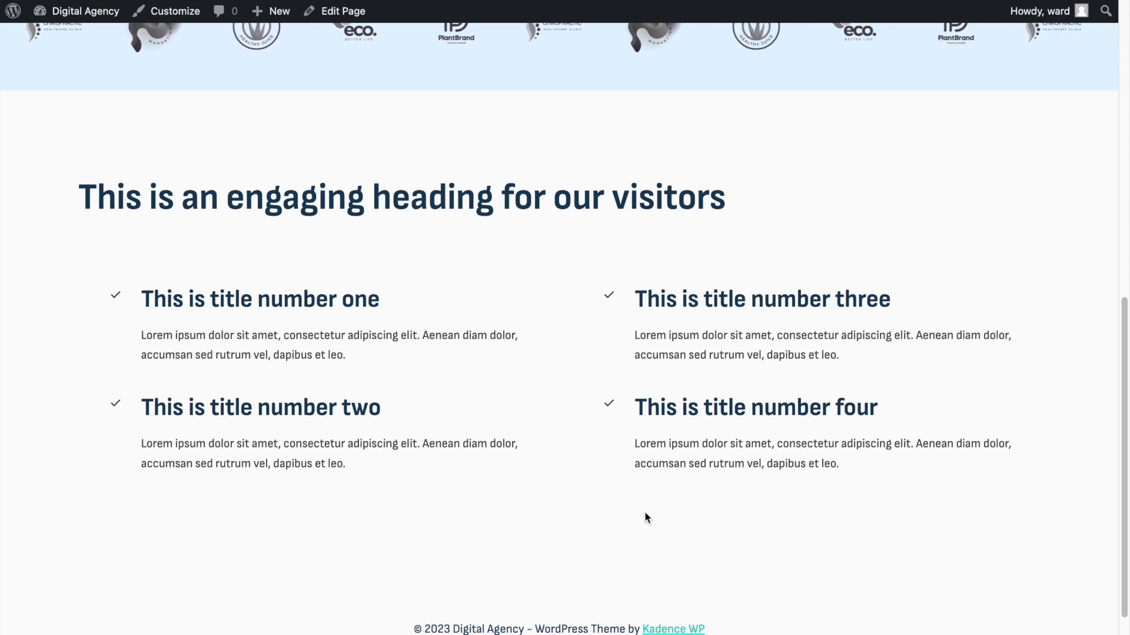
{"action": "scroll", "coordinate": [645, 516], "scroll_direction": "down", "scroll_amount": 1}
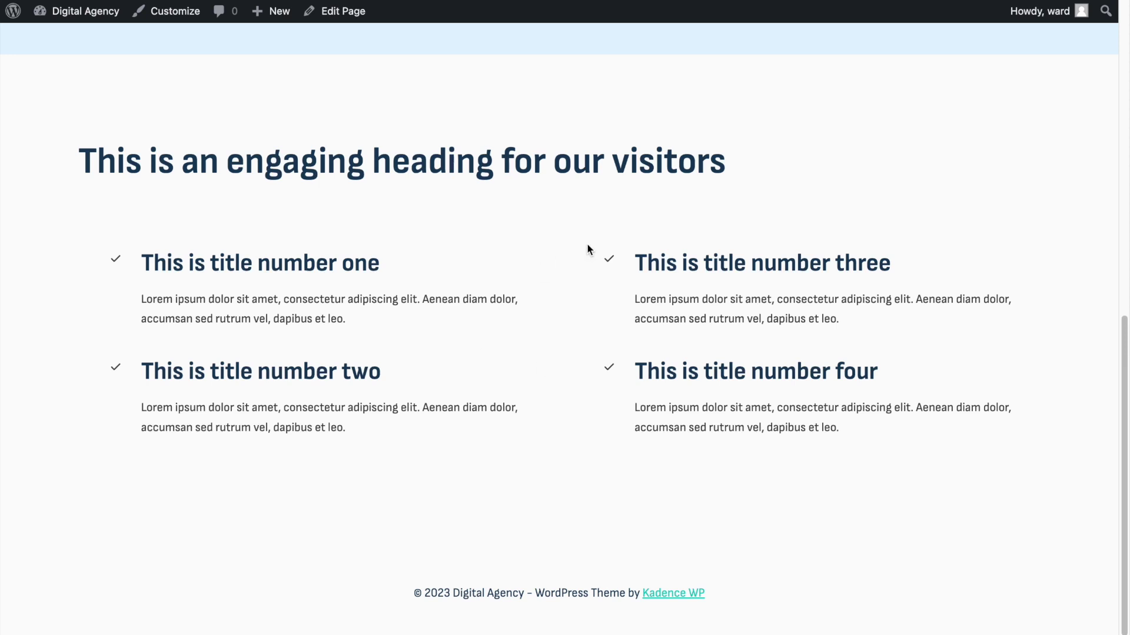
{"action": "scroll", "coordinate": [587, 245], "scroll_direction": "up", "scroll_amount": 15}
{"action": "scroll", "coordinate": [588, 245], "scroll_direction": "down", "scroll_amount": 8}
{"action": "scroll", "coordinate": [587, 244], "scroll_direction": "up", "scroll_amount": 8}
{"action": "scroll", "coordinate": [587, 244], "scroll_direction": "down", "scroll_amount": 1}
{"action": "scroll", "coordinate": [588, 245], "scroll_direction": "down", "scroll_amount": 10}
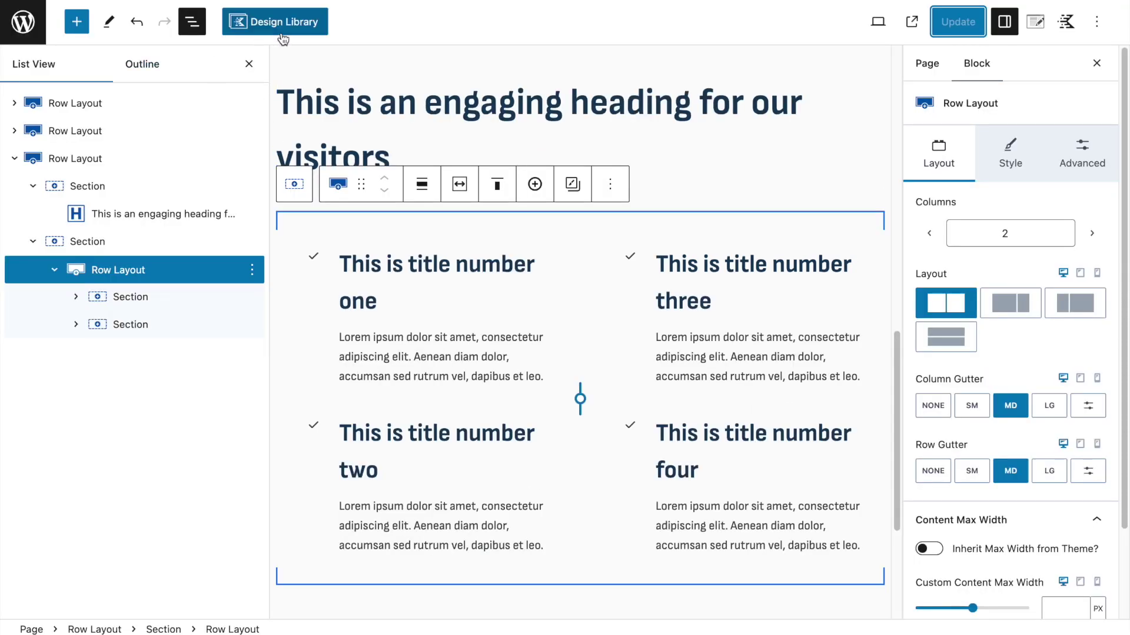
{"action": "left_click", "coordinate": [14, 160]}
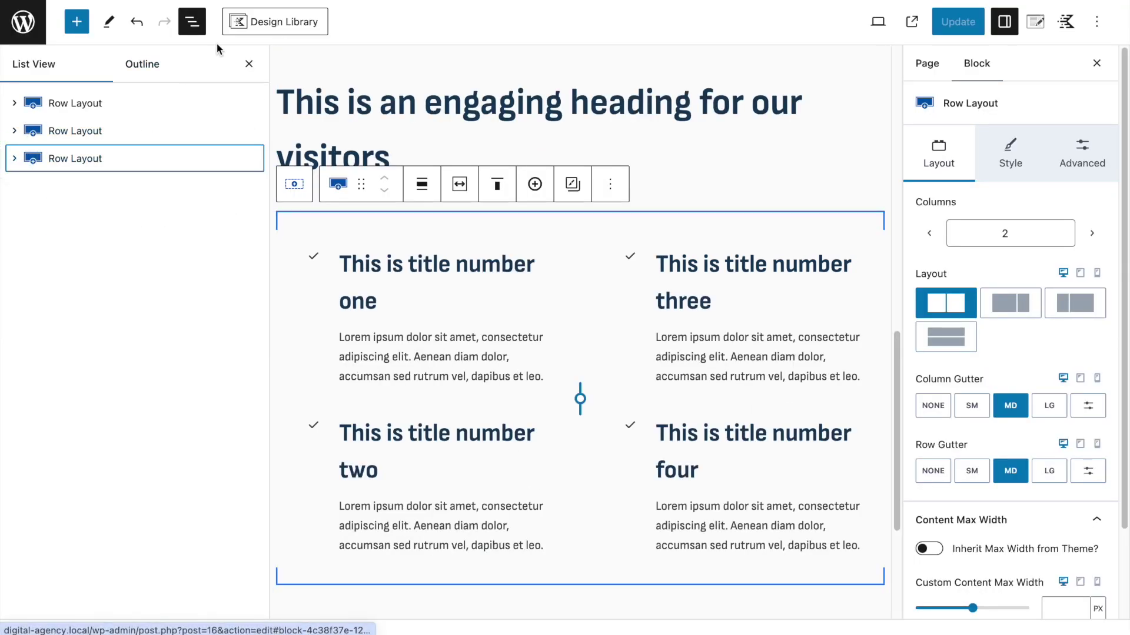
{"action": "left_click", "coordinate": [239, 30]}
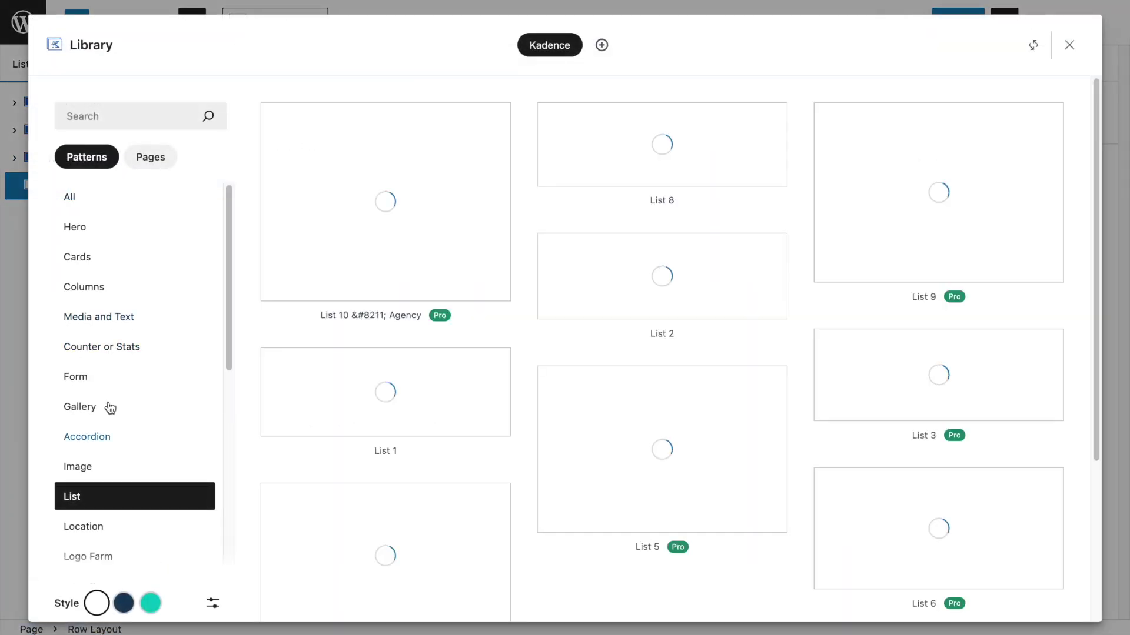
{"action": "scroll", "coordinate": [108, 406], "scroll_direction": "down", "scroll_amount": 4}
{"action": "left_click", "coordinate": [93, 455]}
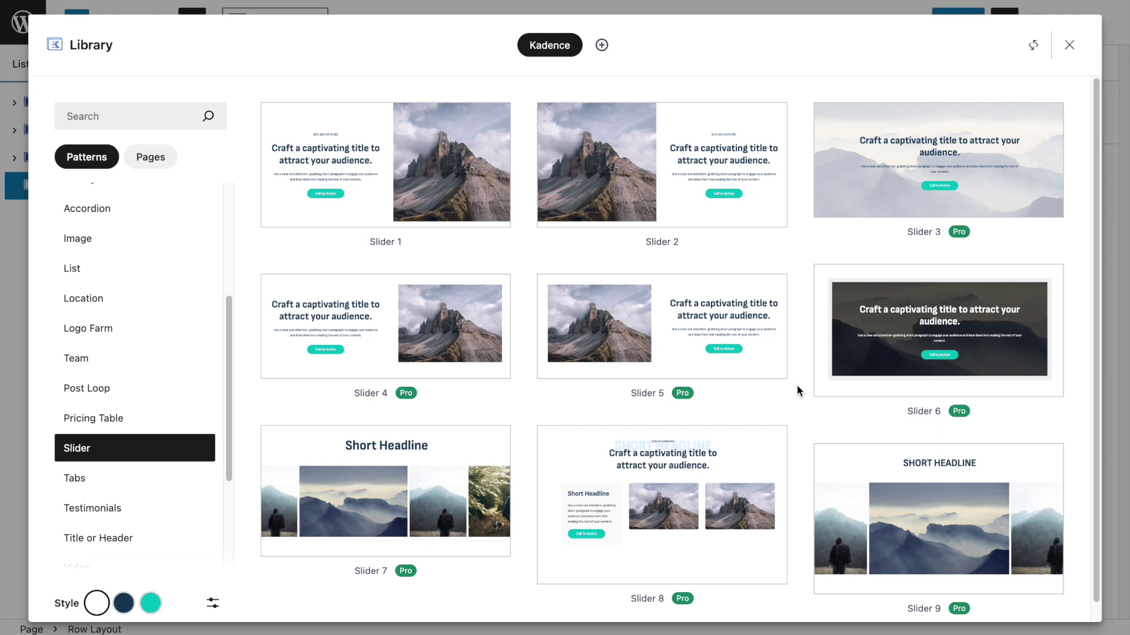
{"action": "left_click", "coordinate": [1069, 49]}
{"action": "scroll", "coordinate": [355, 243], "scroll_direction": "down", "scroll_amount": 5}
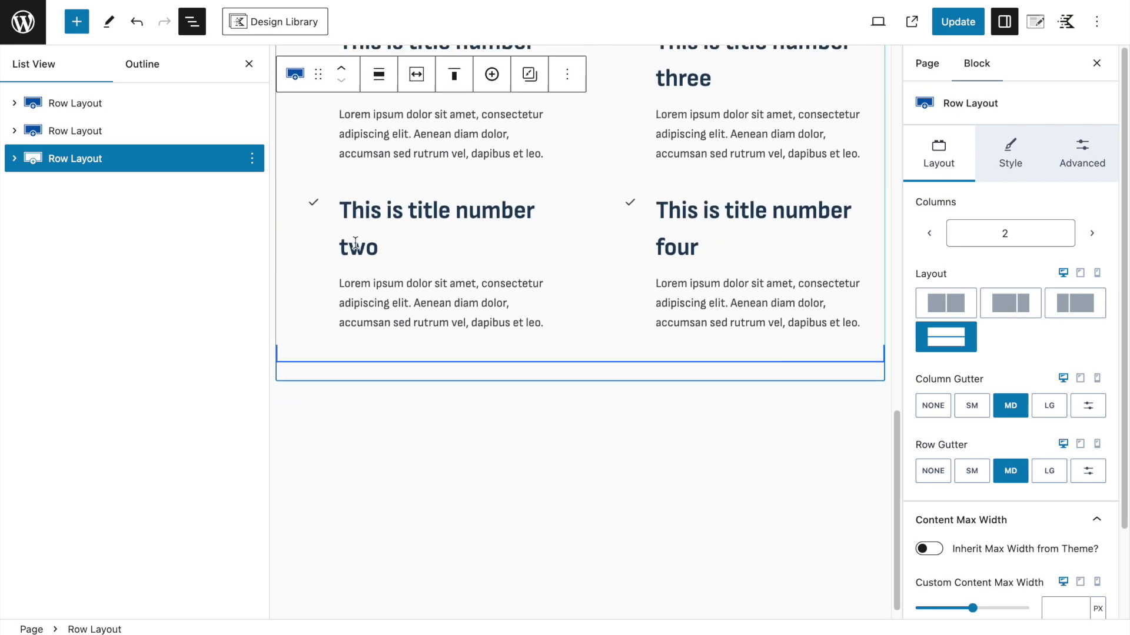
Add an empty paragraph block below the third row layout.
{"action": "left_click", "coordinate": [252, 159]}
{"action": "left_click", "coordinate": [285, 268]}
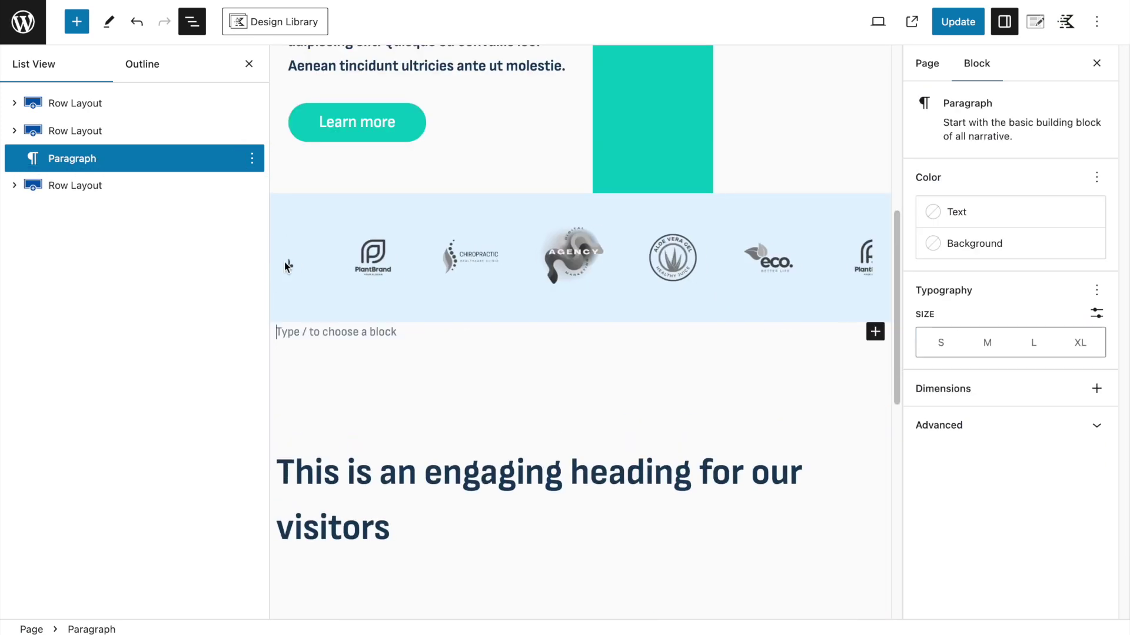
{"action": "left_click_drag", "start_coordinate": [88, 159], "coordinate": [100, 203]}
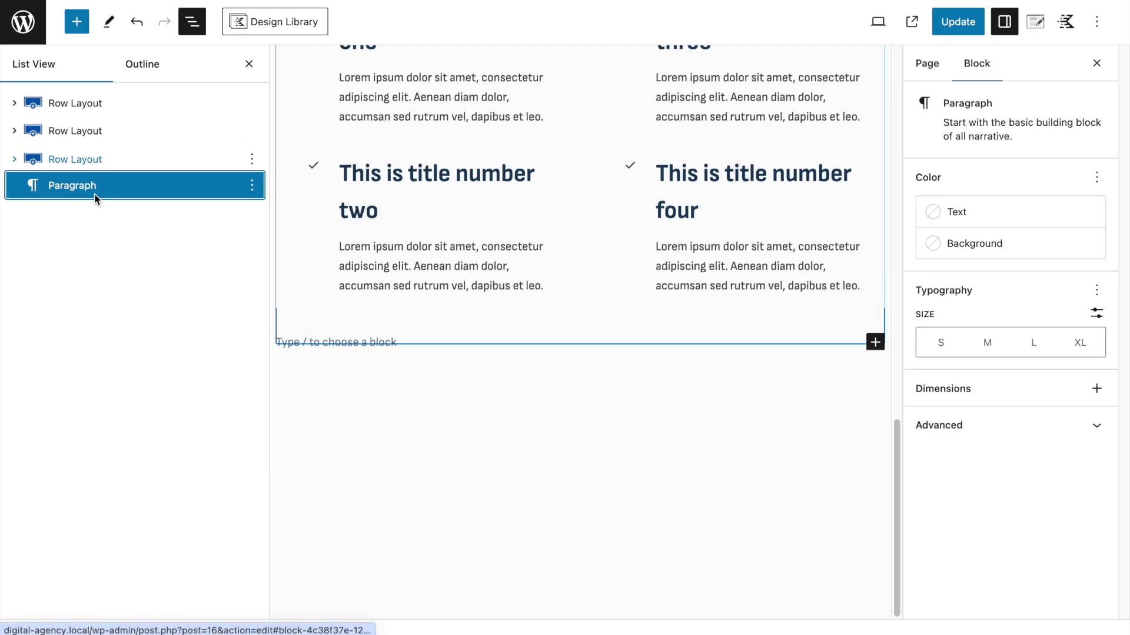
{"action": "left_click", "coordinate": [878, 376]}
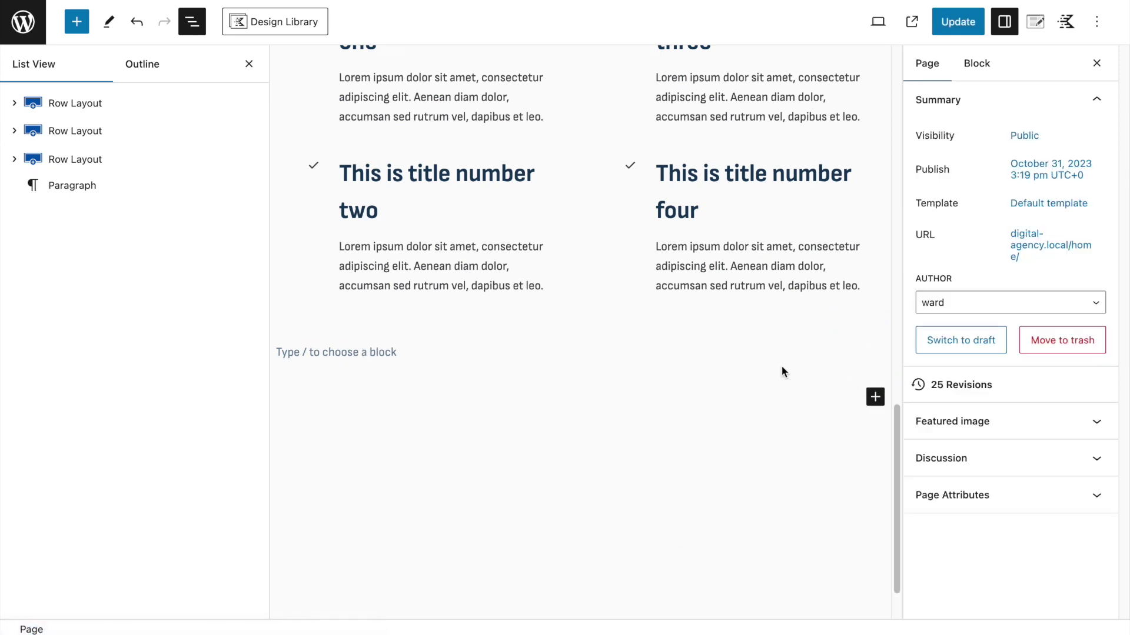
{"action": "left_click", "coordinate": [674, 343]}
{"action": "left_click", "coordinate": [654, 355]}
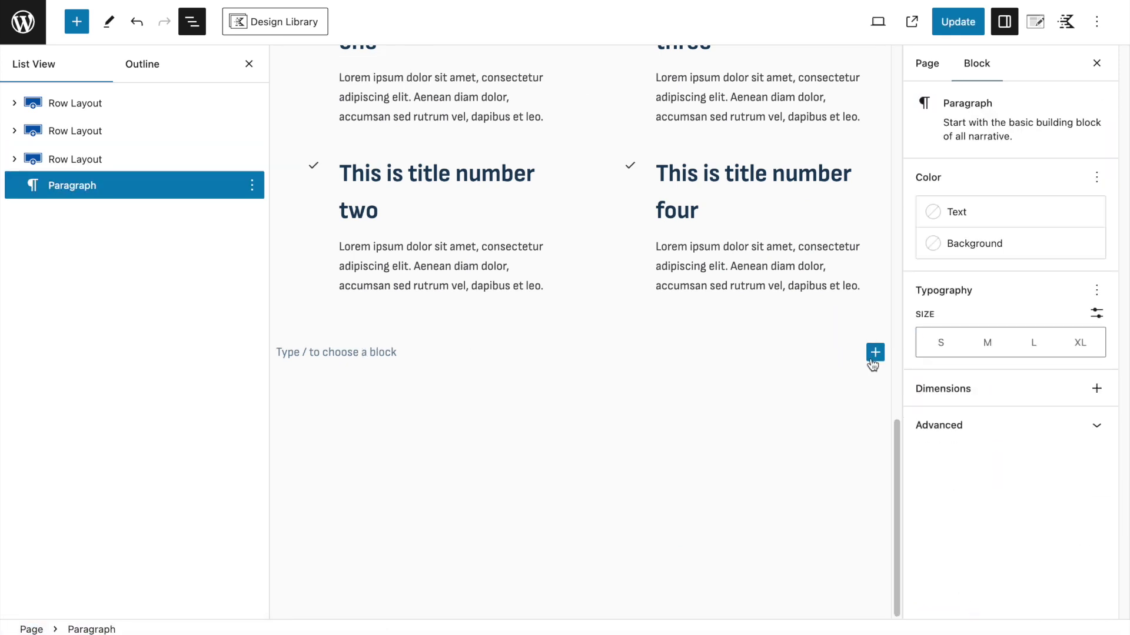
Replace the paragraph with a two-column Row Layout stacked as full-width rows, with large top padding.
{"action": "left_click", "coordinate": [874, 359]}
{"action": "left_click", "coordinate": [678, 477]}
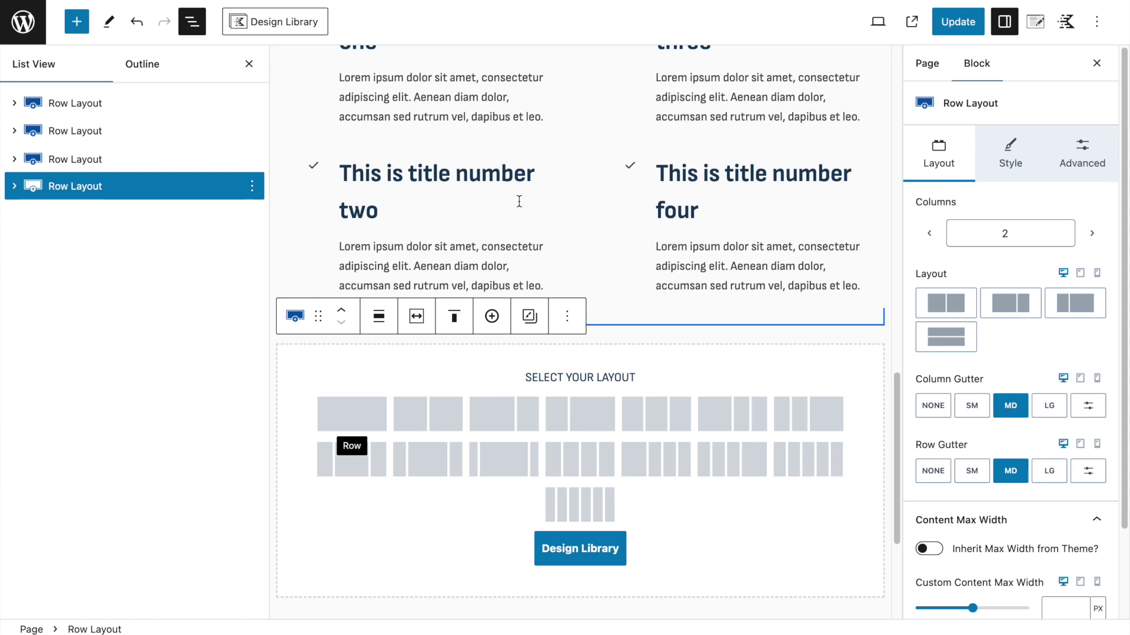
{"action": "left_click", "coordinate": [417, 414]}
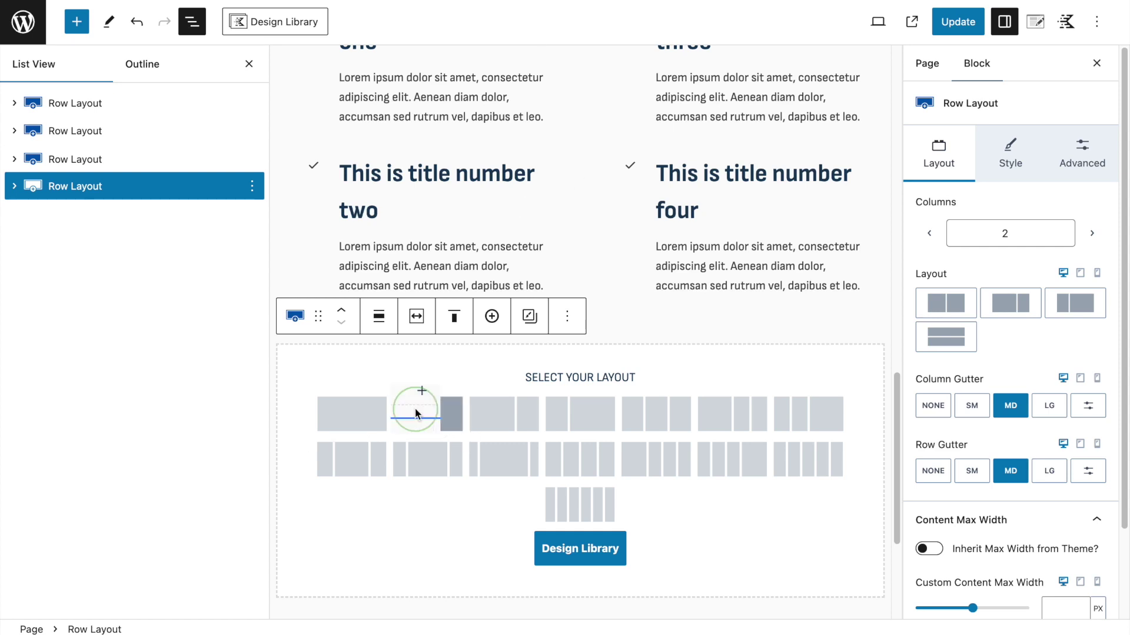
{"action": "left_click", "coordinate": [947, 337]}
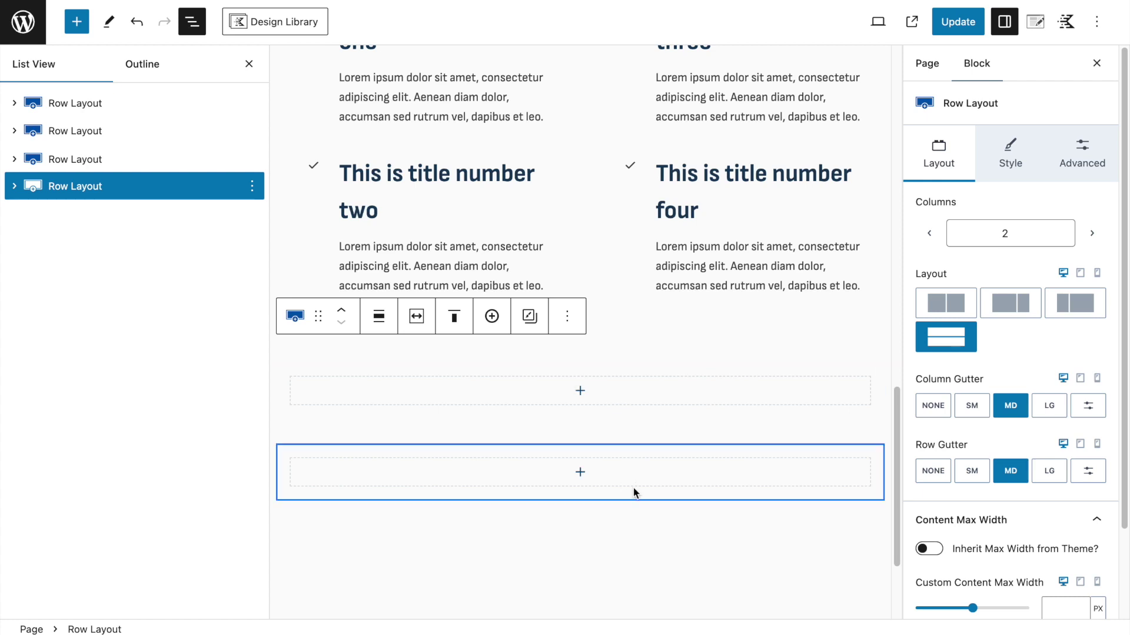
{"action": "left_click_drag", "start_coordinate": [605, 347], "coordinate": [633, 434]}
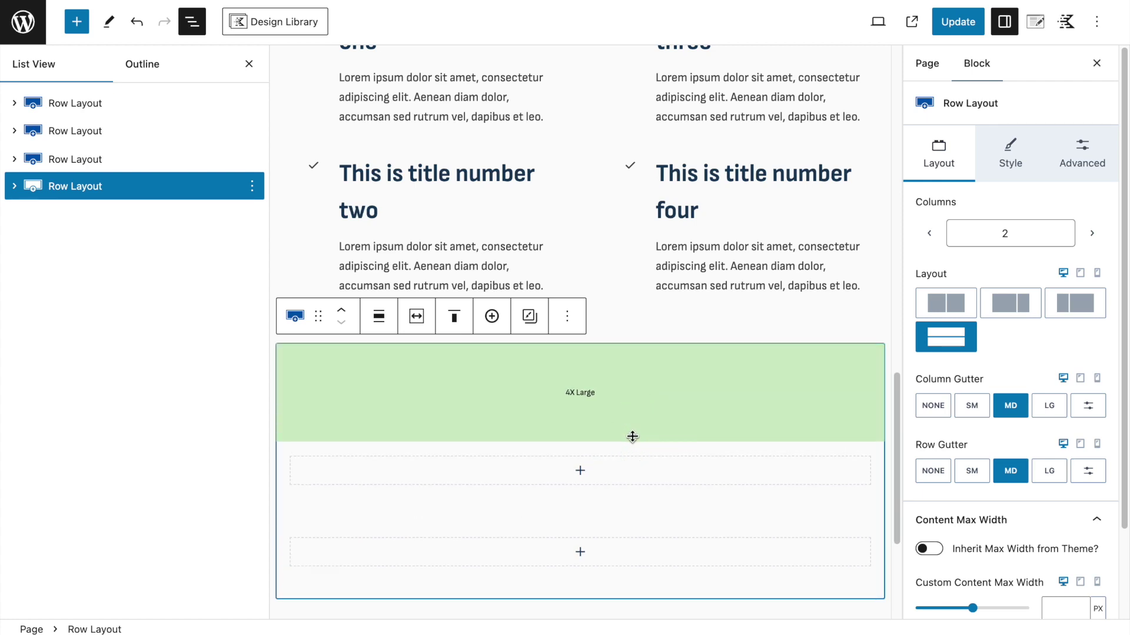
{"action": "scroll", "coordinate": [634, 433], "scroll_direction": "down", "scroll_amount": 2}
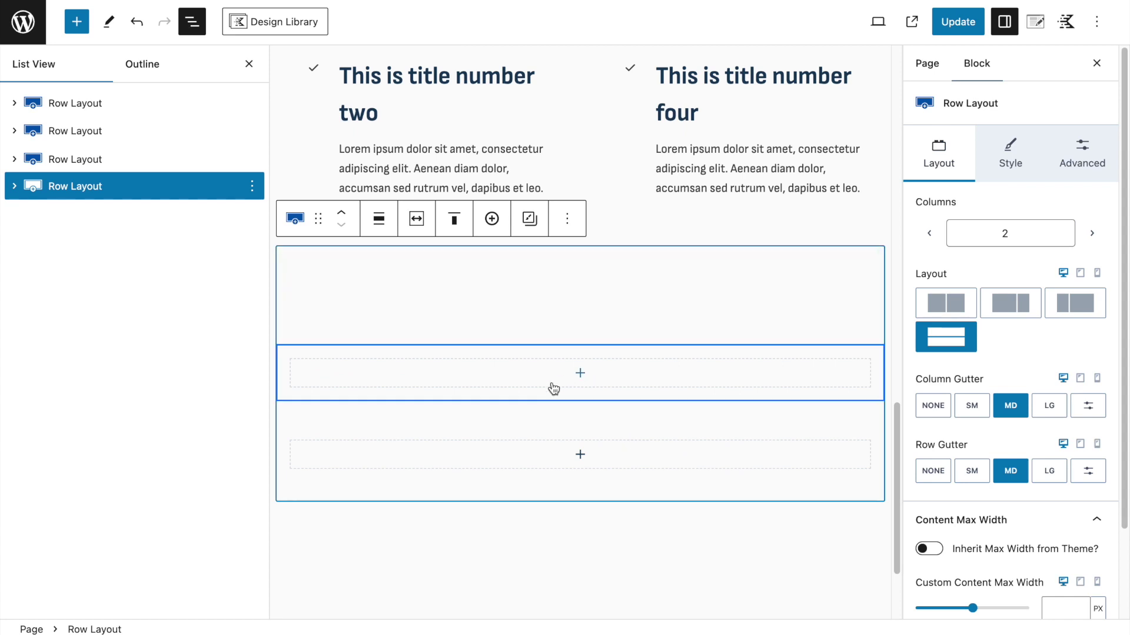
Insert a Section block into the empty row and select its outer and inner Sections.
{"action": "left_click", "coordinate": [495, 381]}
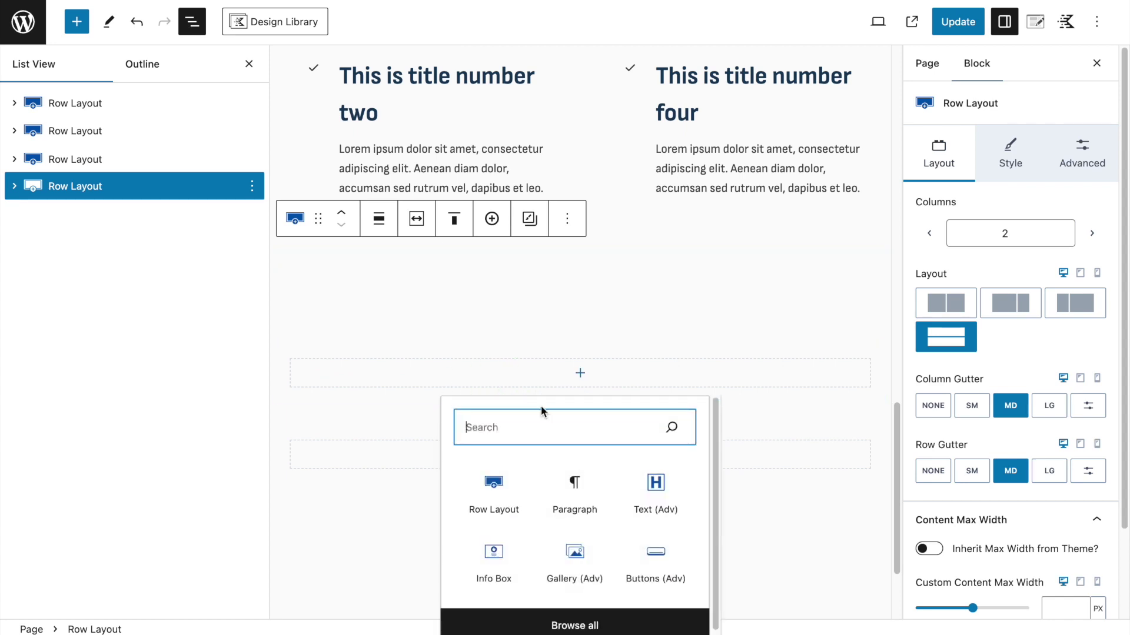
{"action": "type", "text": "sectiob"}
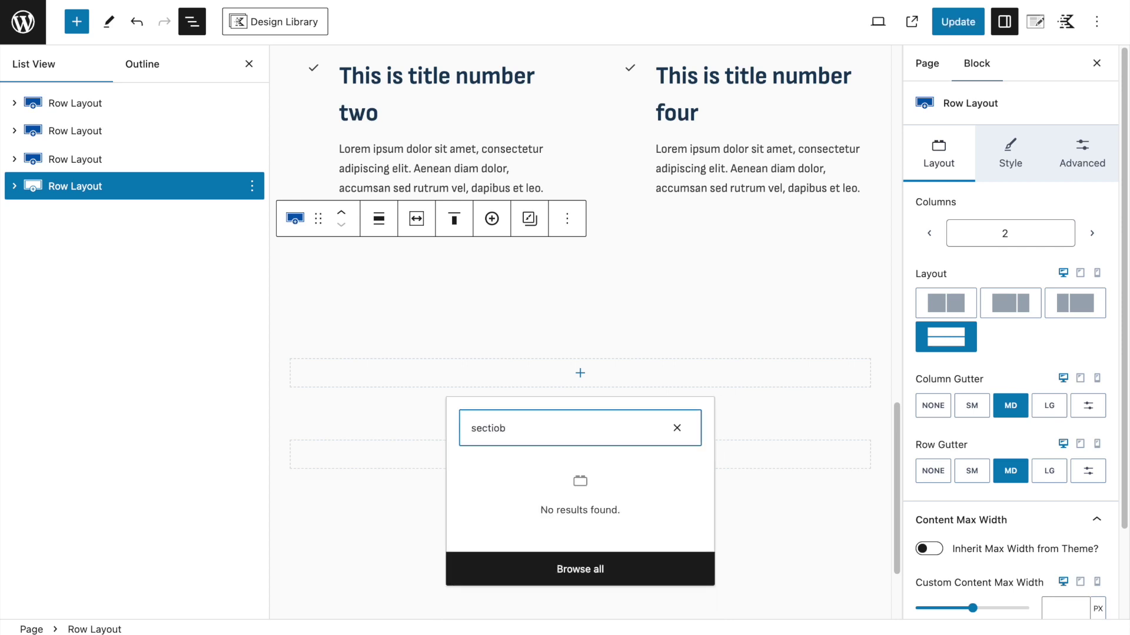
{"action": "key", "text": "BackSpace"}
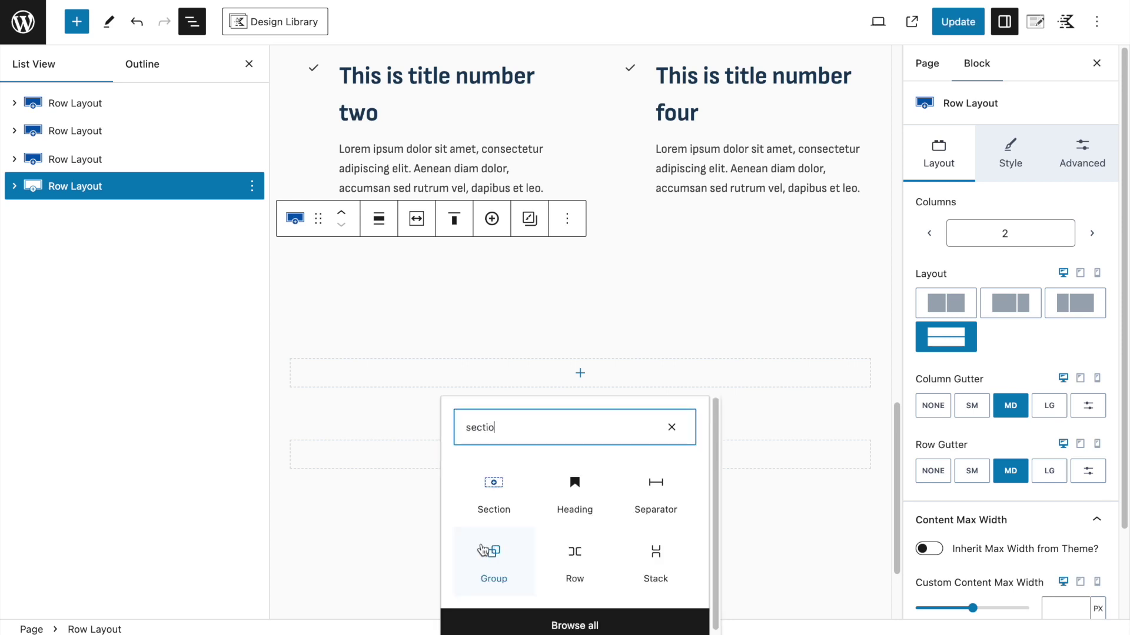
{"action": "left_click", "coordinate": [483, 509]}
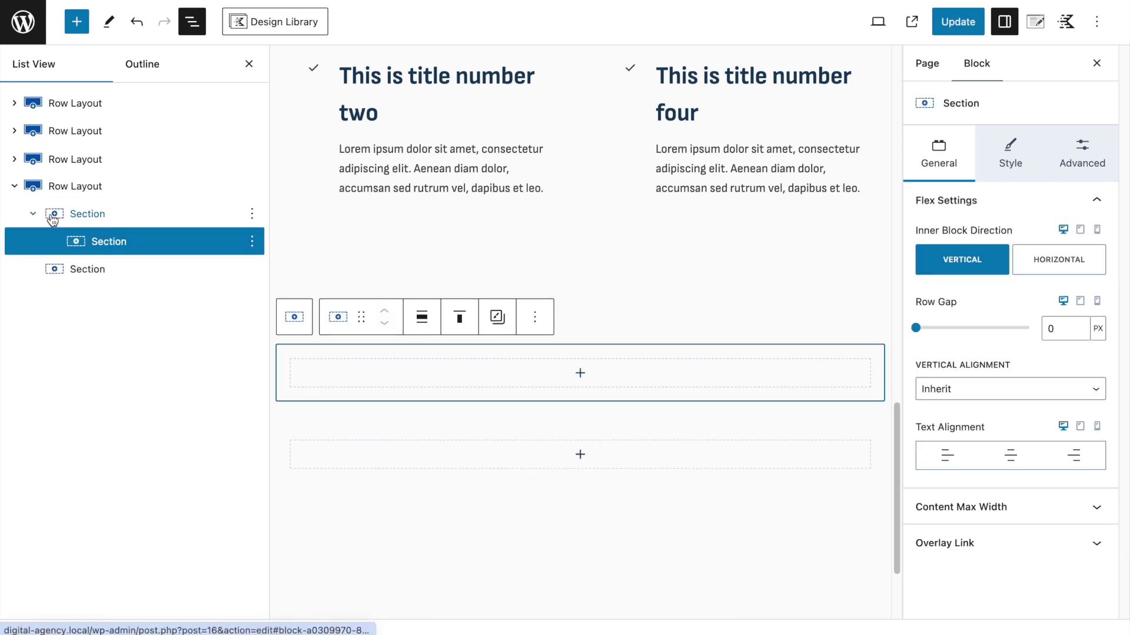
{"action": "left_click", "coordinate": [74, 214]}
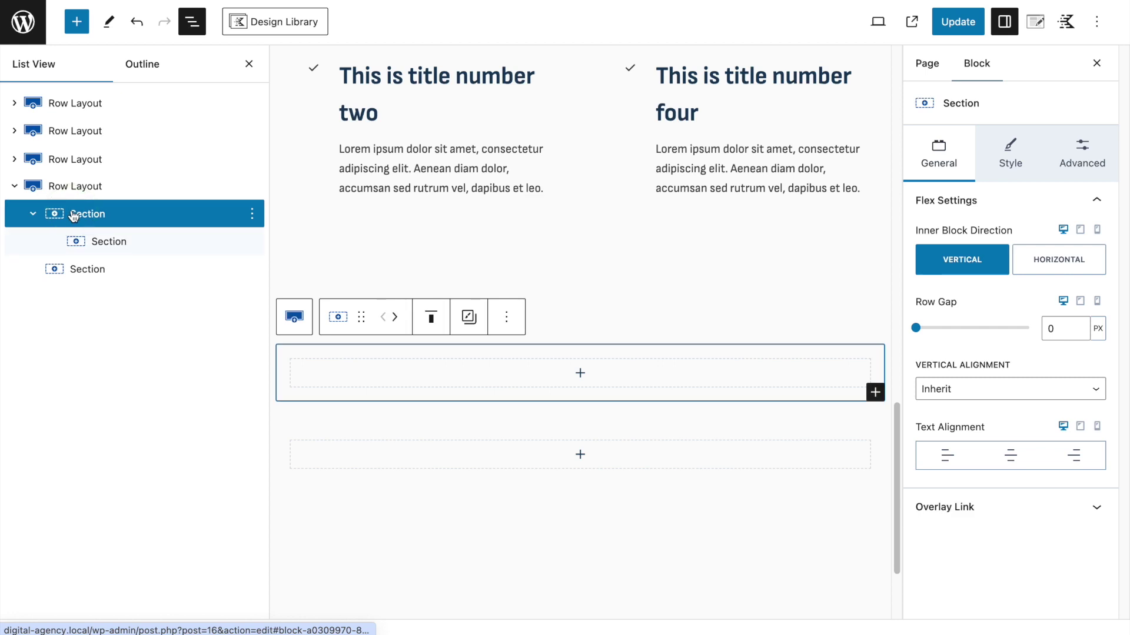
{"action": "left_click", "coordinate": [104, 244]}
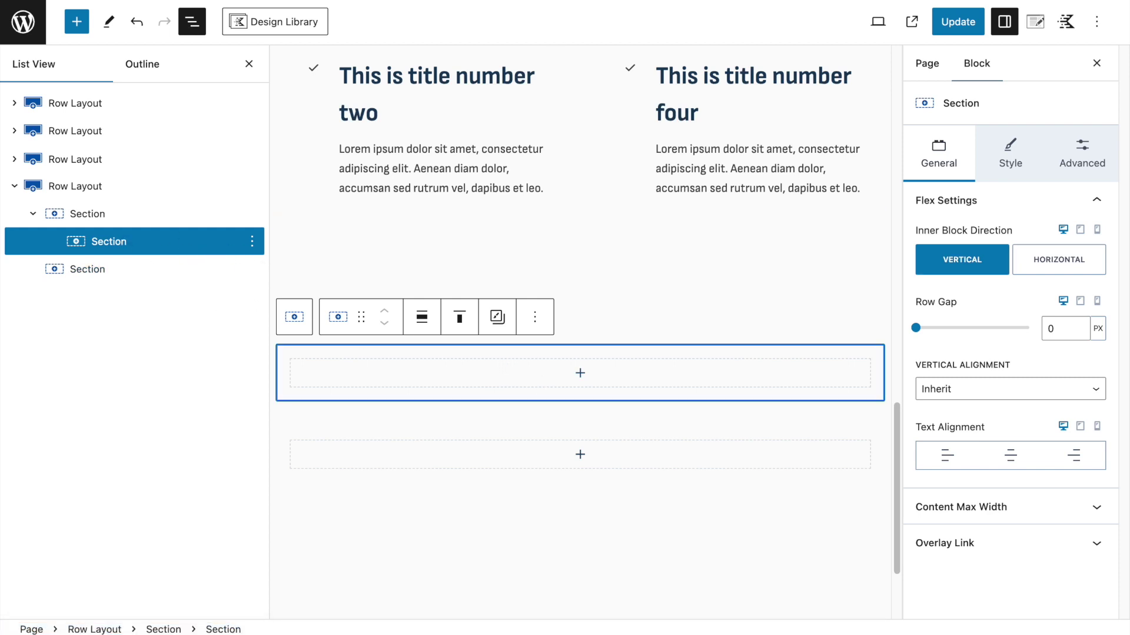
{"action": "left_click", "coordinate": [80, 221]}
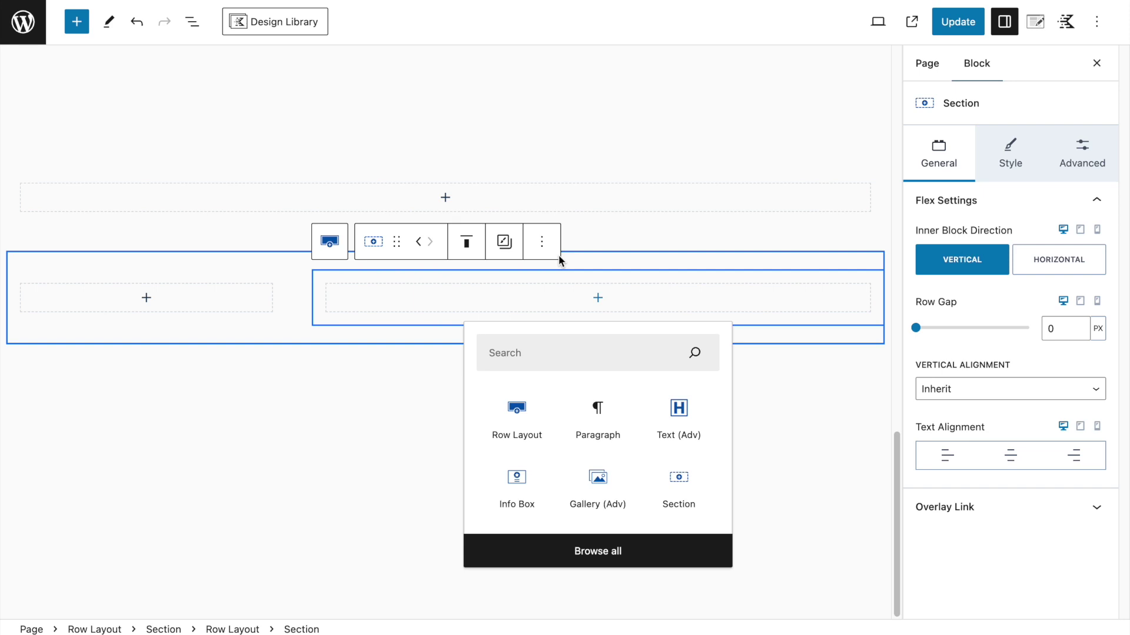
Add a Gallery (Adv) block to the right-hand column by searching 'slider'.
{"action": "left_click", "coordinate": [563, 356]}
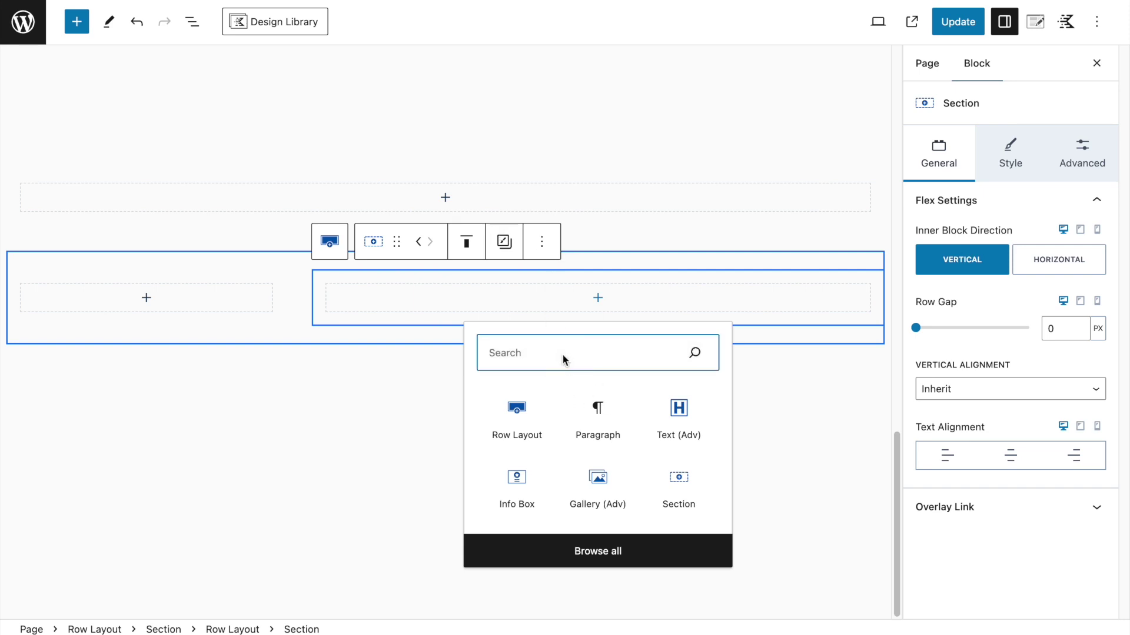
{"action": "type", "text": "slider"}
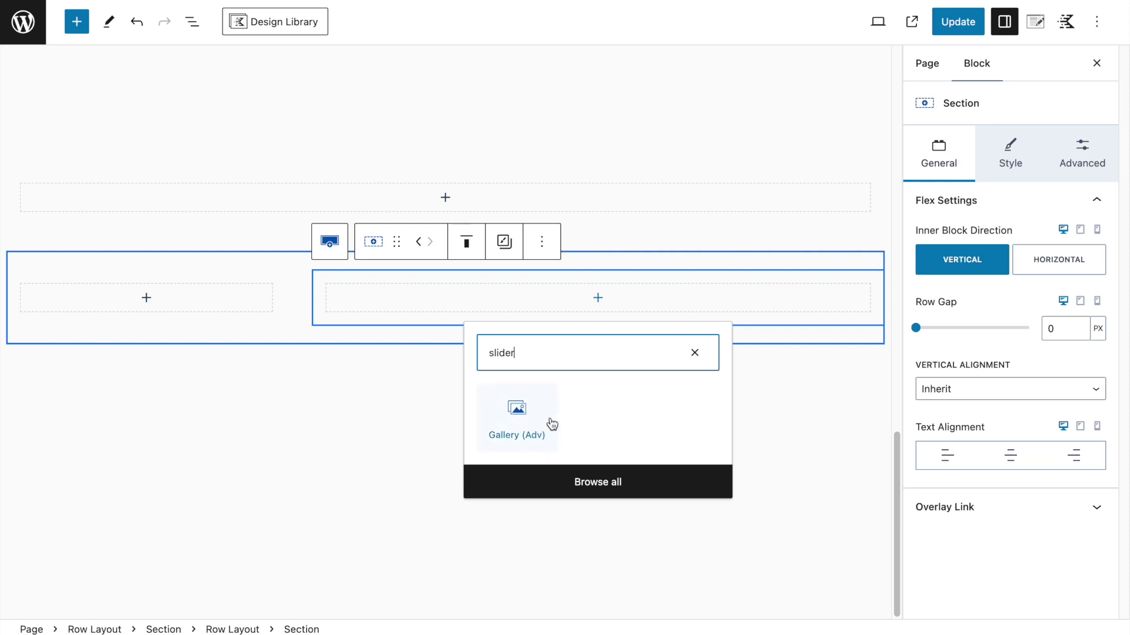
{"action": "left_click", "coordinate": [516, 415]}
Fill the gallery with the aloe vera, eco, PlantBrand and Chiropractic logos.
{"action": "left_click", "coordinate": [390, 376]}
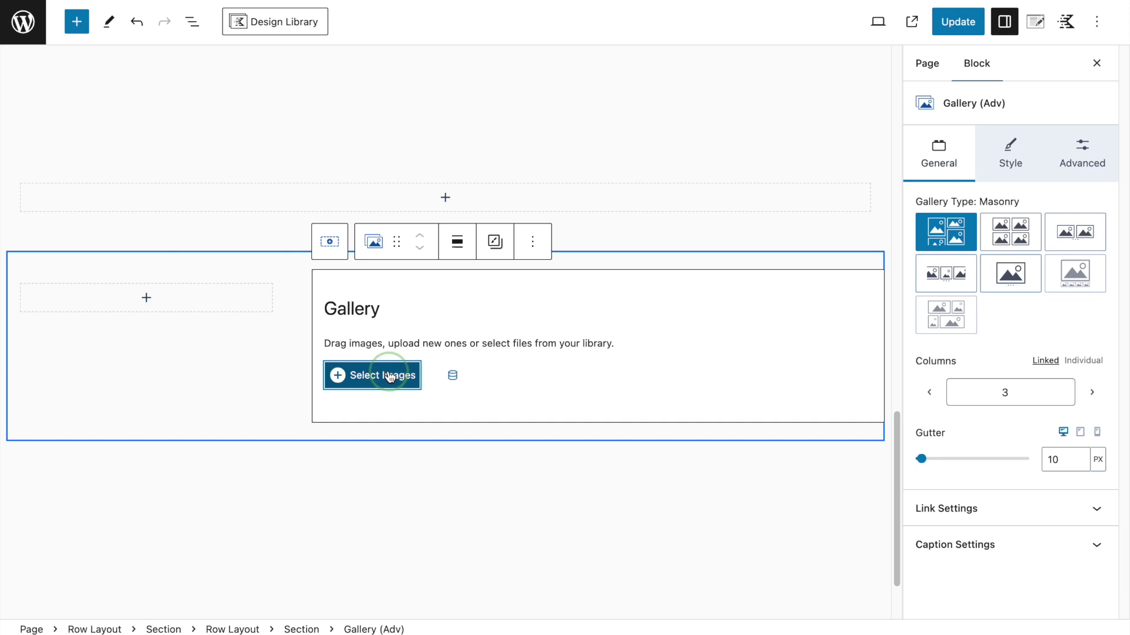
{"action": "left_click", "coordinate": [283, 216]}
{"action": "left_click", "coordinate": [354, 205]}
{"action": "left_click", "coordinate": [496, 221]}
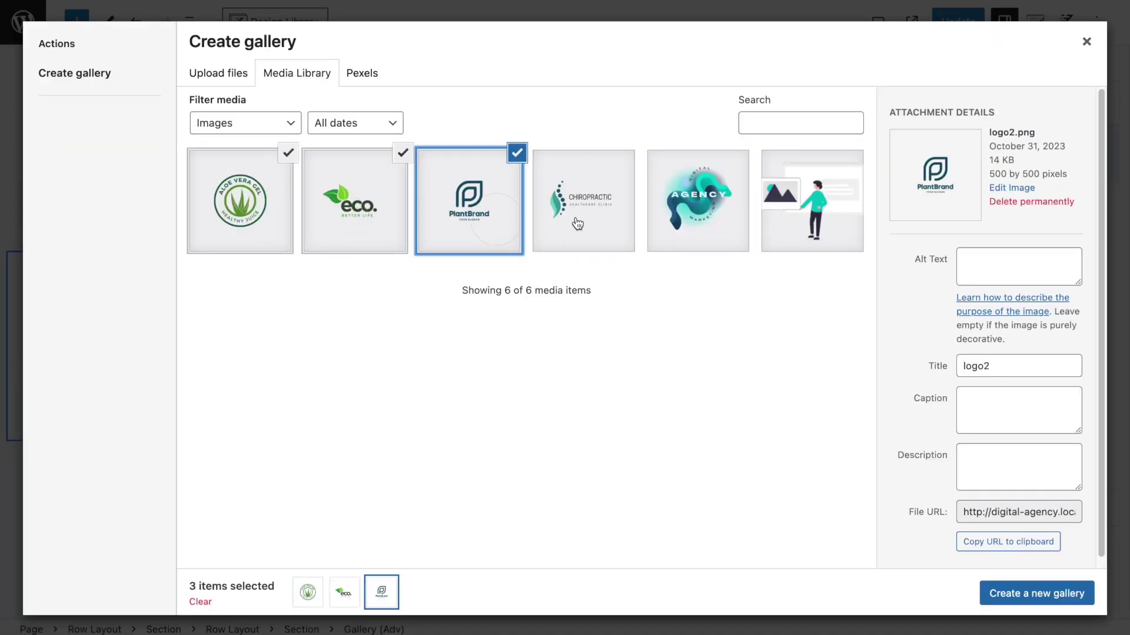
{"action": "left_click", "coordinate": [568, 227]}
{"action": "left_click", "coordinate": [1065, 603]}
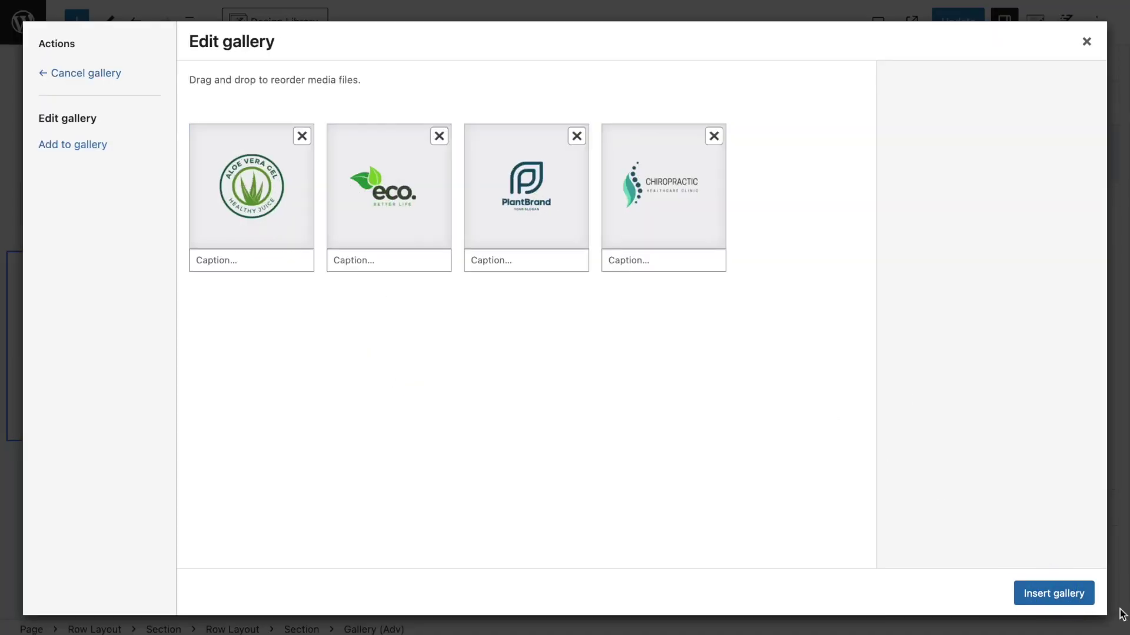
{"action": "left_click", "coordinate": [1074, 605]}
Make the gallery a two-column carousel with a Landscape 16:9 image ratio.
{"action": "scroll", "coordinate": [928, 387], "scroll_direction": "down", "scroll_amount": 1}
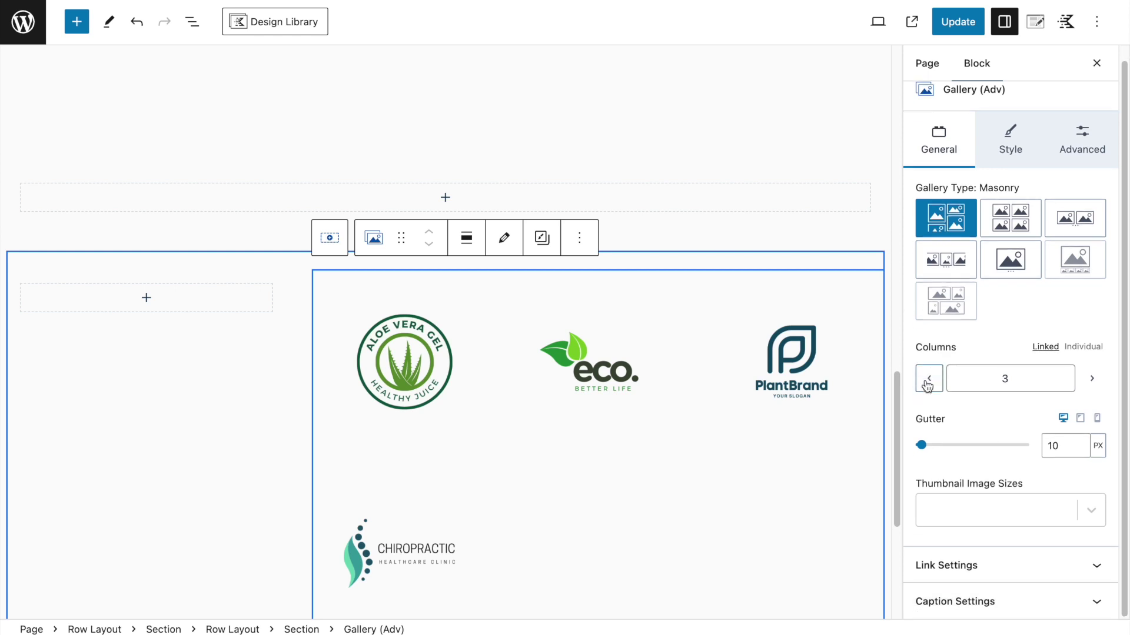
{"action": "left_click", "coordinate": [1077, 223]}
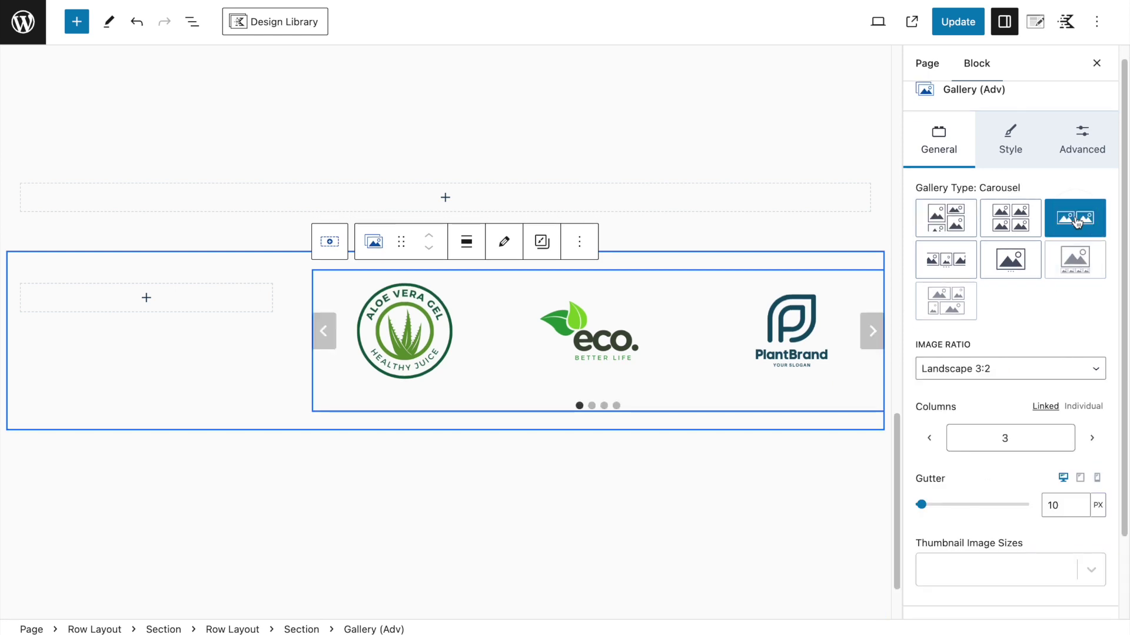
{"action": "left_click", "coordinate": [929, 437]}
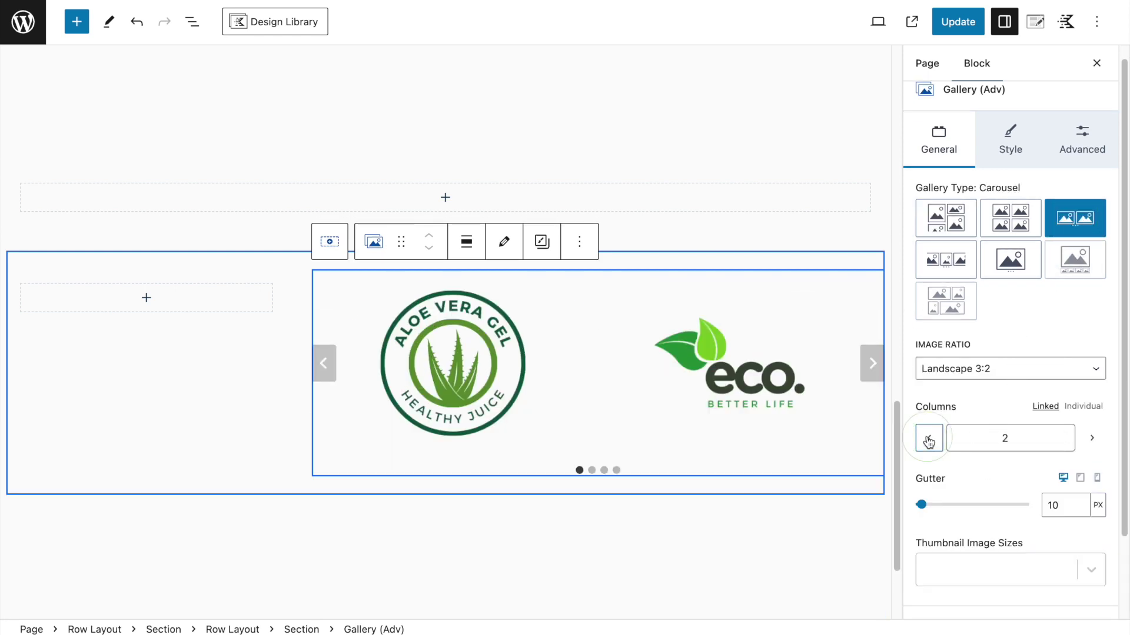
{"action": "left_click", "coordinate": [943, 371]}
{"action": "left_click", "coordinate": [945, 386]}
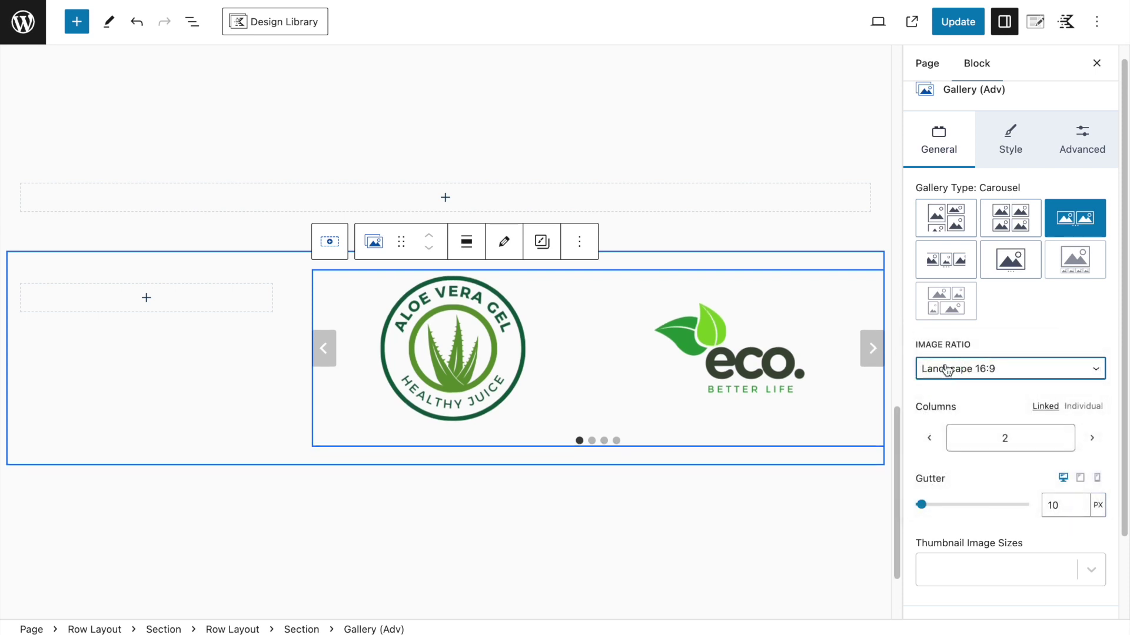
{"action": "left_click", "coordinate": [947, 370]}
{"action": "left_click", "coordinate": [947, 386]}
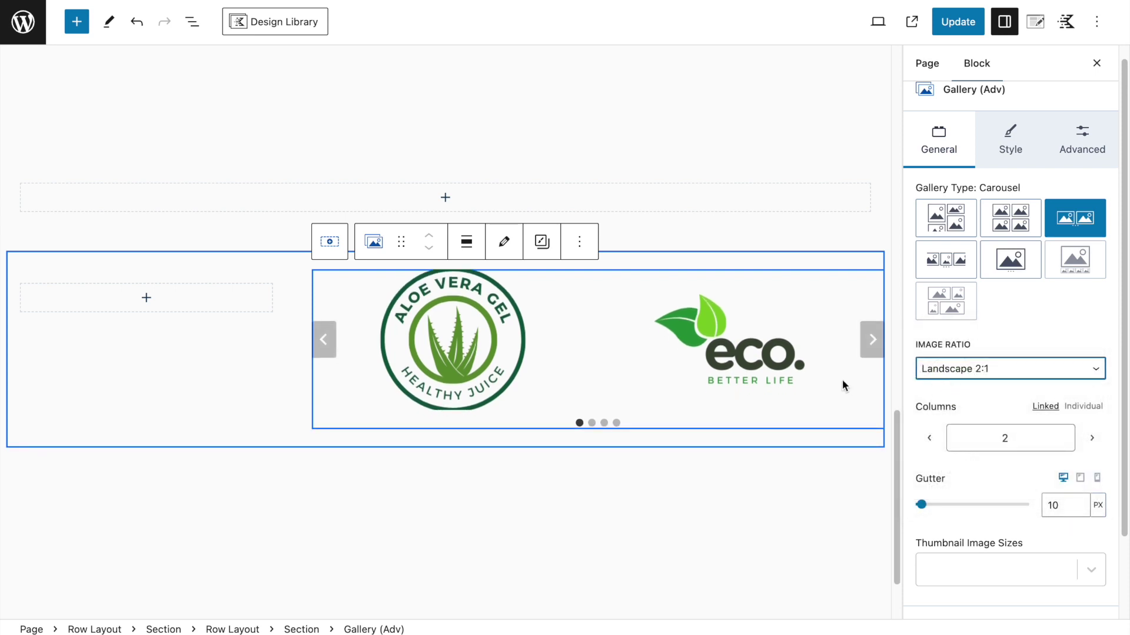
{"action": "left_click", "coordinate": [964, 371]}
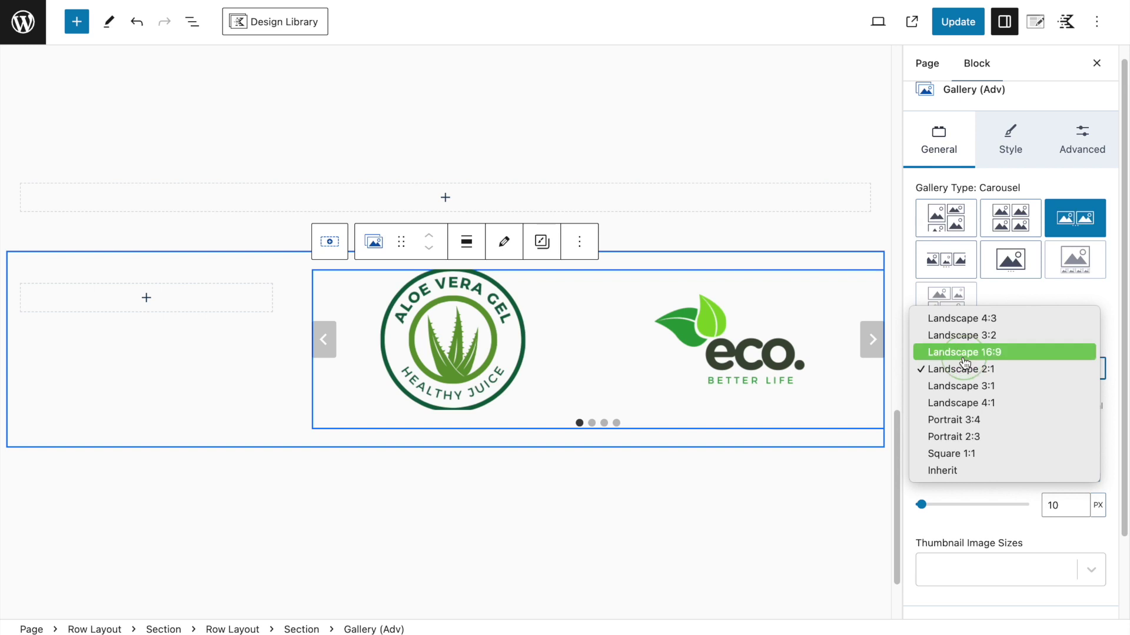
{"action": "left_click", "coordinate": [964, 353]}
Set the gutter to 30 px and use the full 500x500 image size.
{"action": "scroll", "coordinate": [1005, 487], "scroll_direction": "down", "scroll_amount": 1}
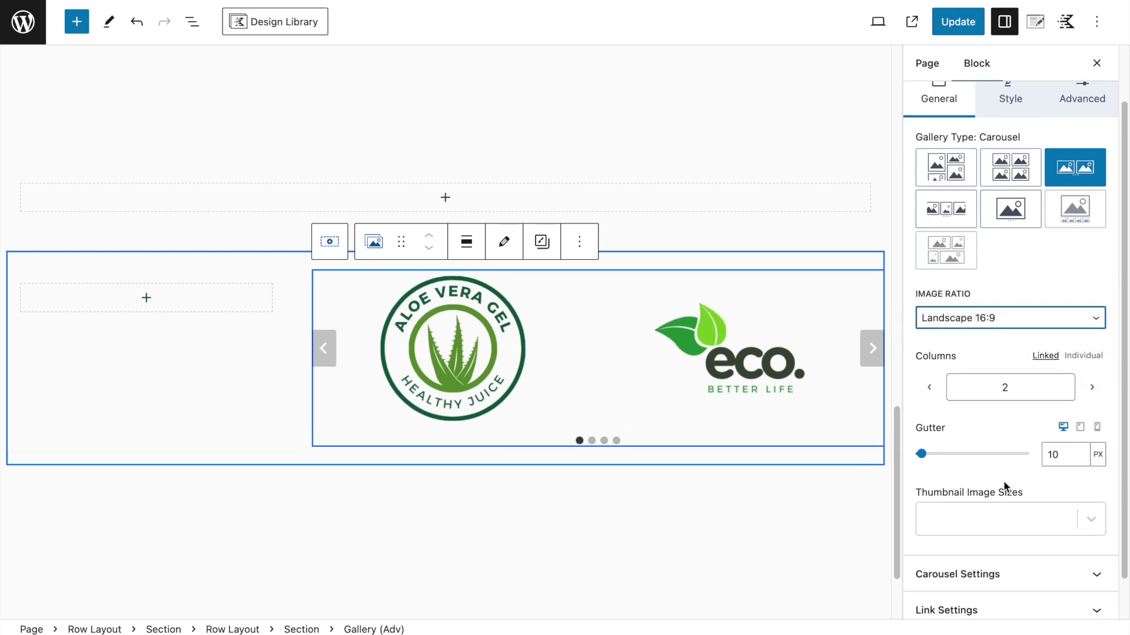
{"action": "left_click_drag", "start_coordinate": [920, 454], "coordinate": [934, 458]}
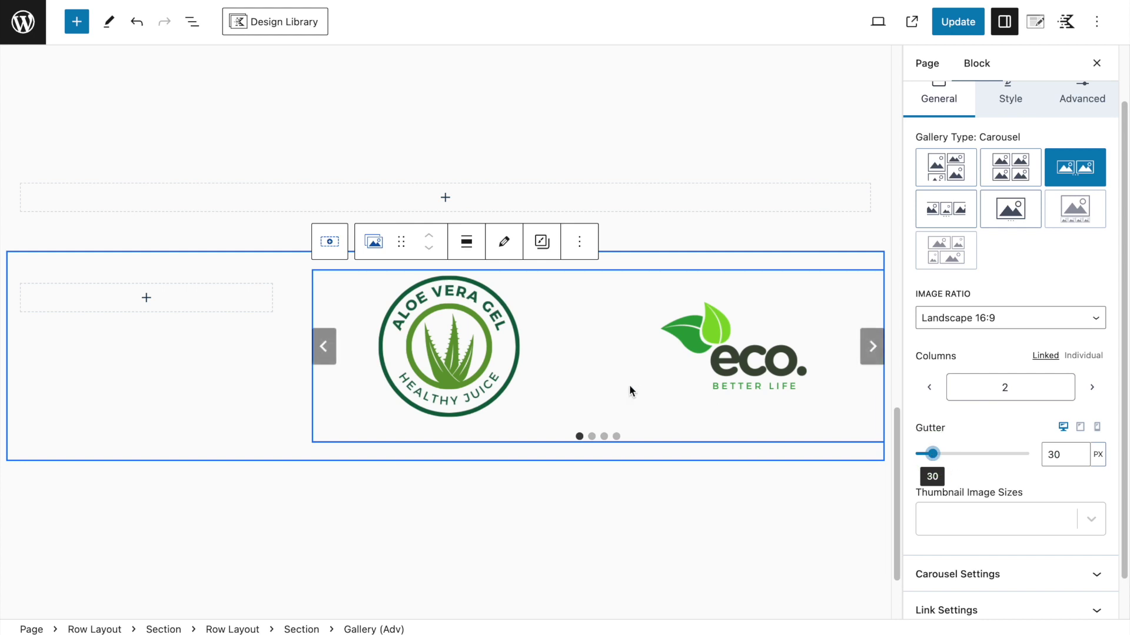
{"action": "left_click", "coordinate": [1003, 521]}
{"action": "left_click", "coordinate": [1001, 610]}
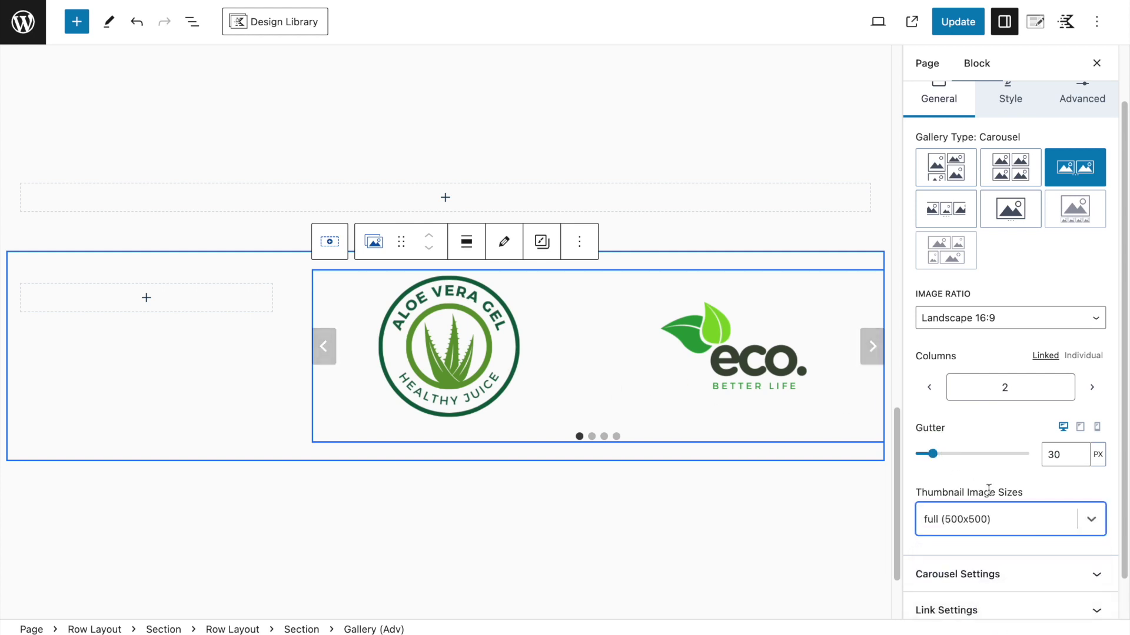
Set the carousel to scroll one slide at a time with Outline Black arrows.
{"action": "scroll", "coordinate": [990, 495], "scroll_direction": "down", "scroll_amount": 1}
{"action": "left_click", "coordinate": [986, 546]}
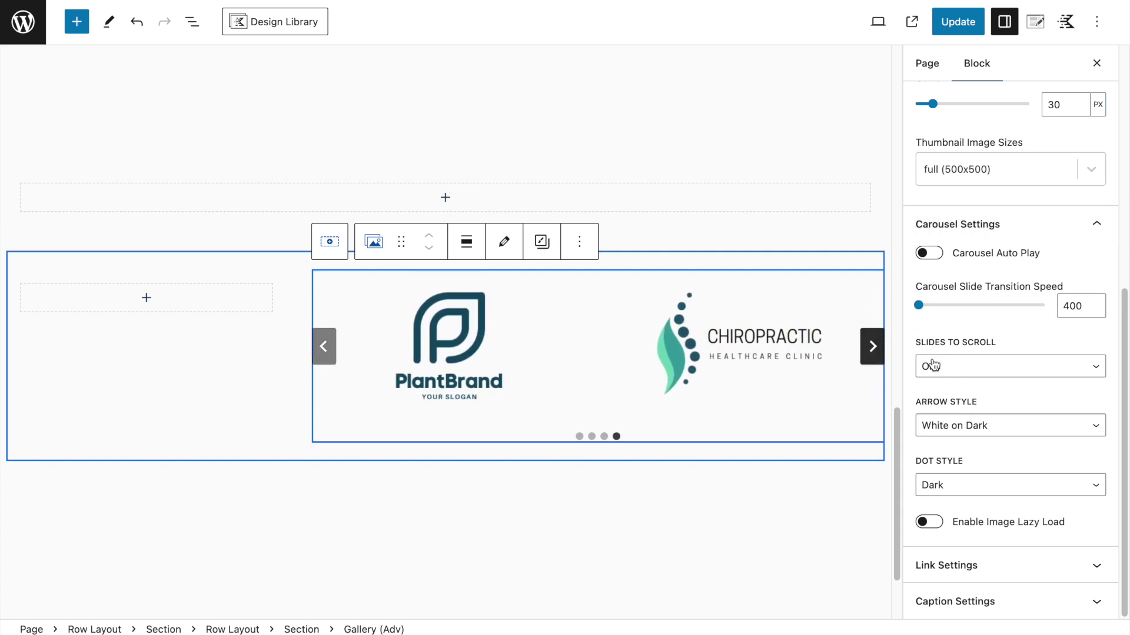
{"action": "left_click", "coordinate": [931, 365]}
{"action": "left_click", "coordinate": [941, 384]}
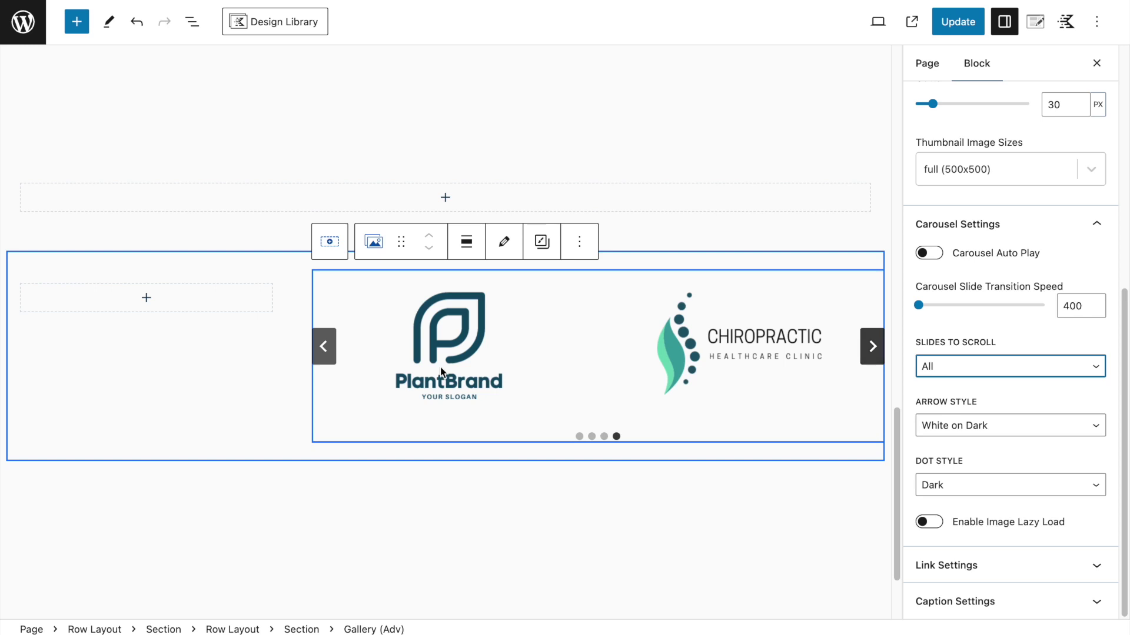
{"action": "left_click", "coordinate": [322, 353]}
{"action": "left_click", "coordinate": [322, 356]}
{"action": "left_click", "coordinate": [322, 356]}
{"action": "left_click", "coordinate": [931, 371]}
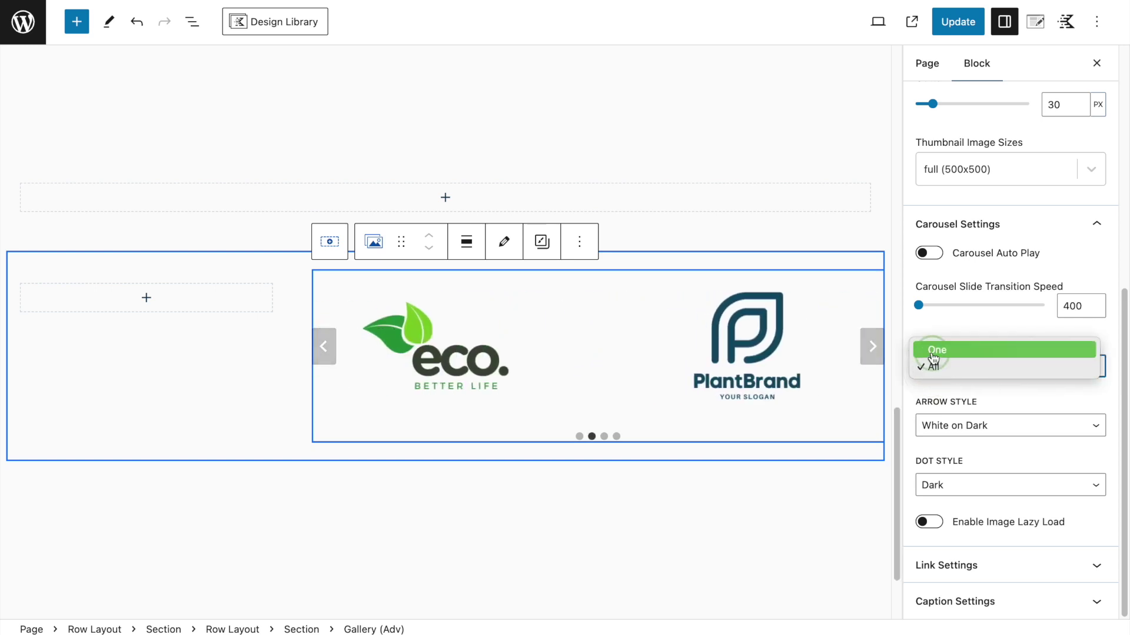
{"action": "left_click", "coordinate": [932, 353]}
{"action": "left_click", "coordinate": [944, 430]}
{"action": "left_click", "coordinate": [956, 460]}
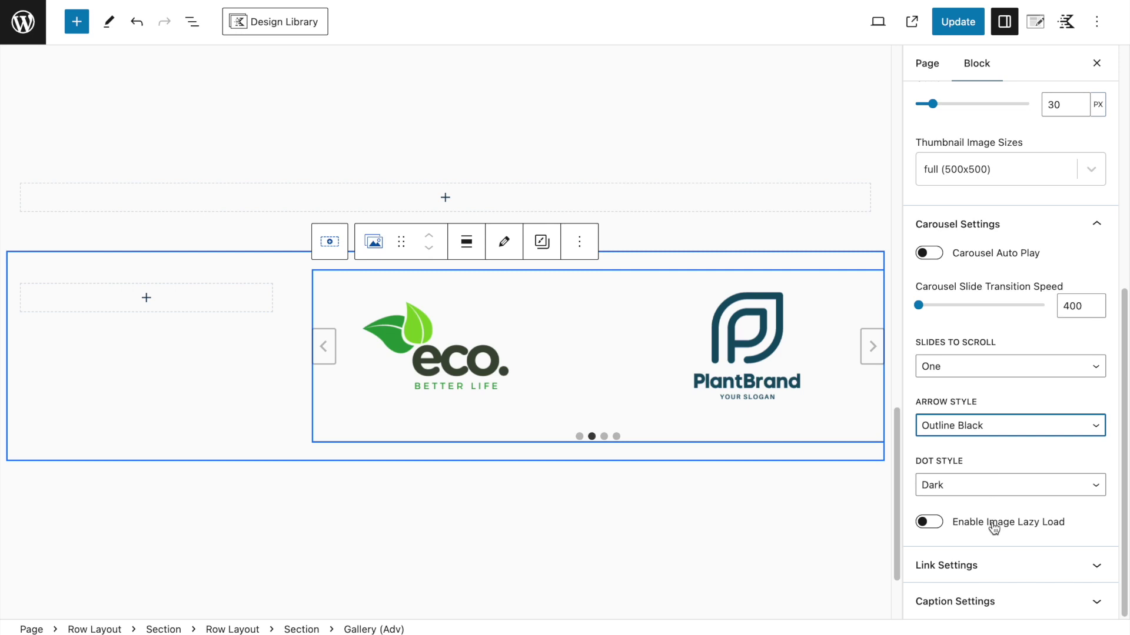
Review the gallery's style and spacing settings, then update the page.
{"action": "scroll", "coordinate": [993, 528], "scroll_direction": "up", "scroll_amount": 5}
{"action": "left_click", "coordinate": [1011, 158]}
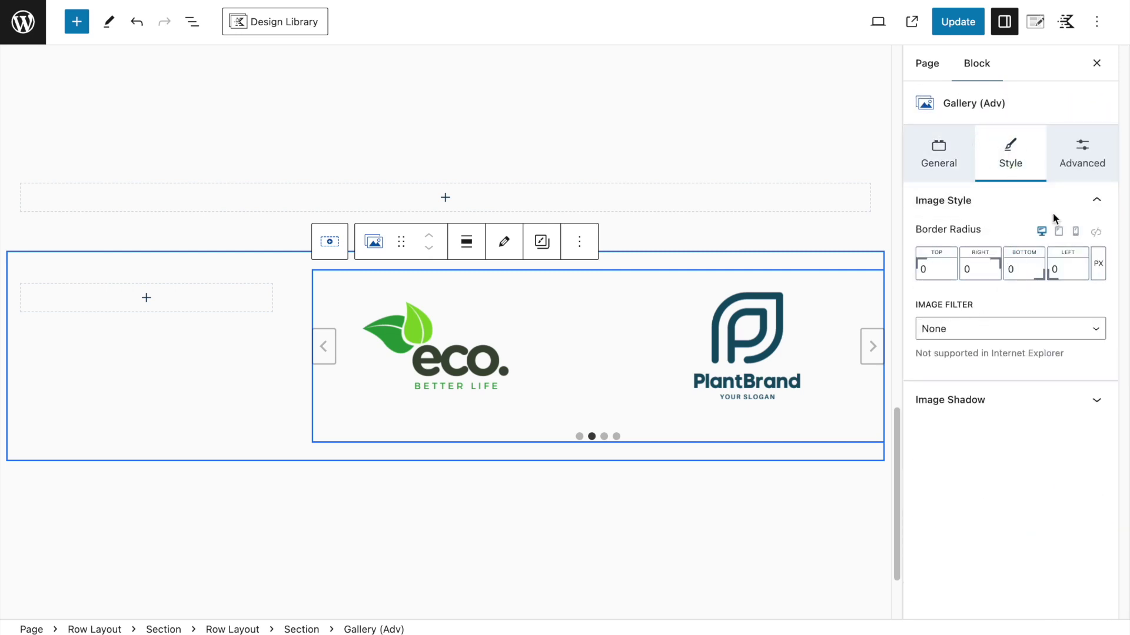
{"action": "left_click", "coordinate": [1082, 167]}
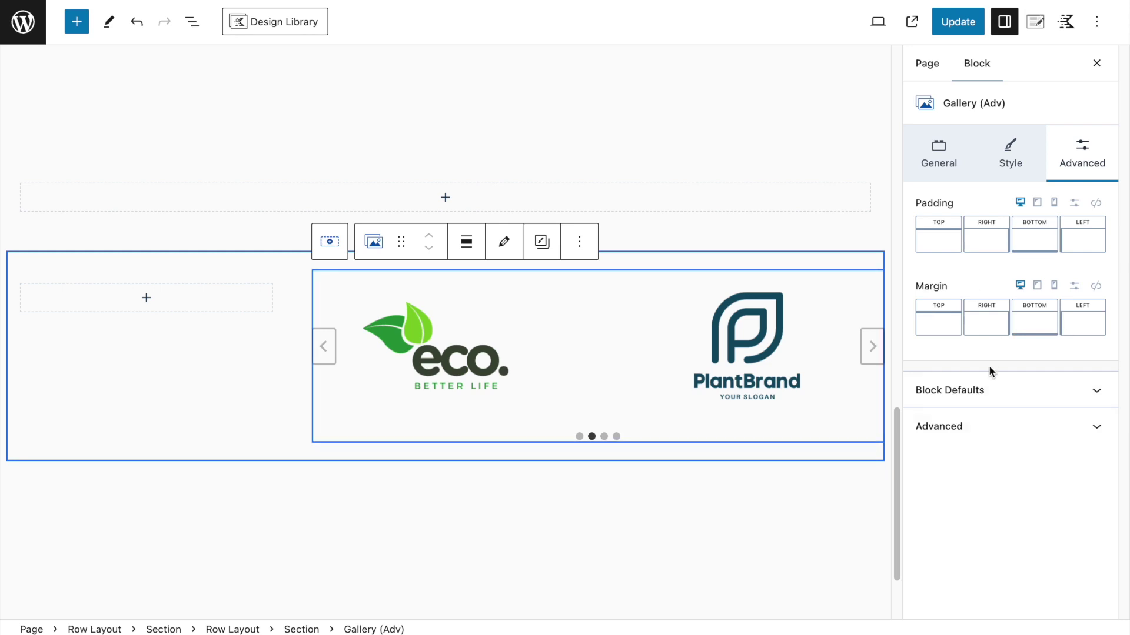
{"action": "left_click", "coordinate": [500, 242]}
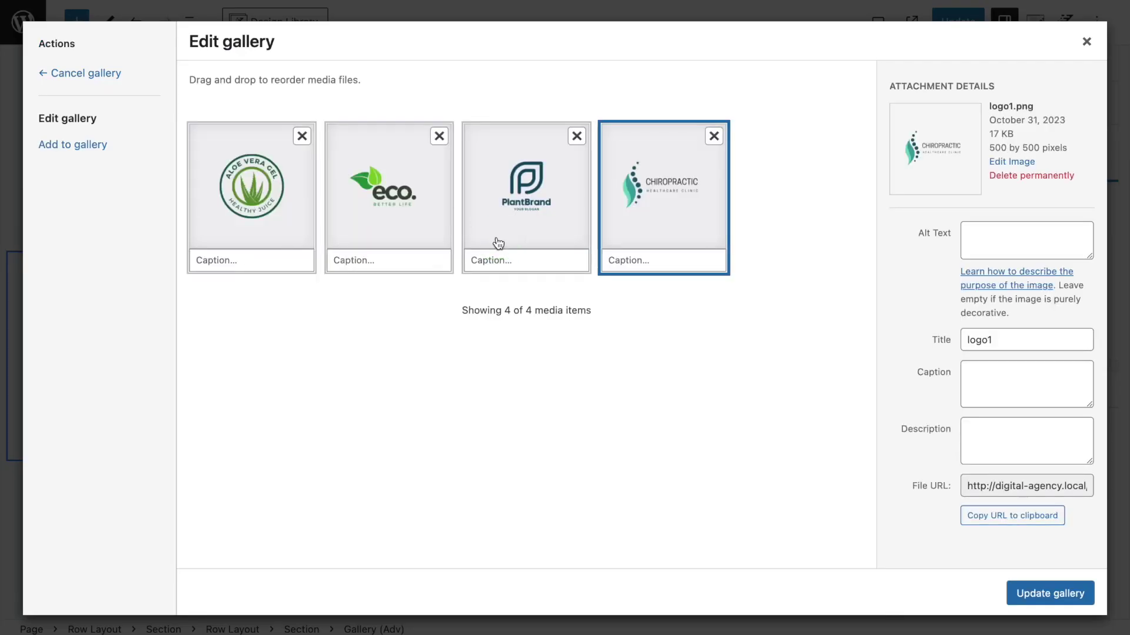
{"action": "left_click", "coordinate": [1087, 42]}
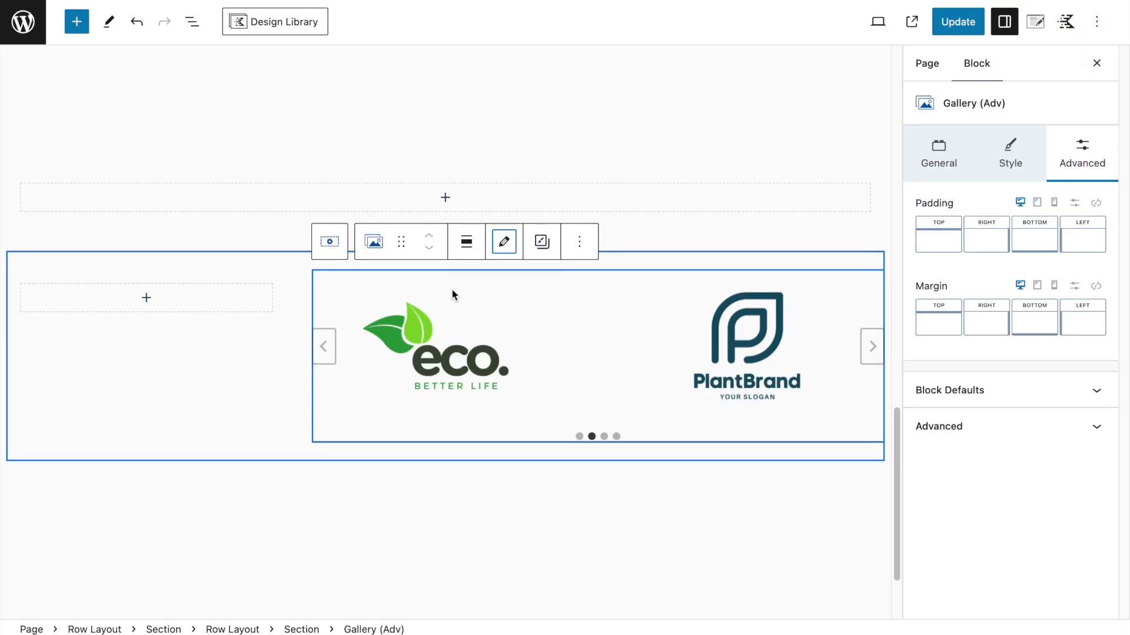
{"action": "left_click", "coordinate": [958, 21]}
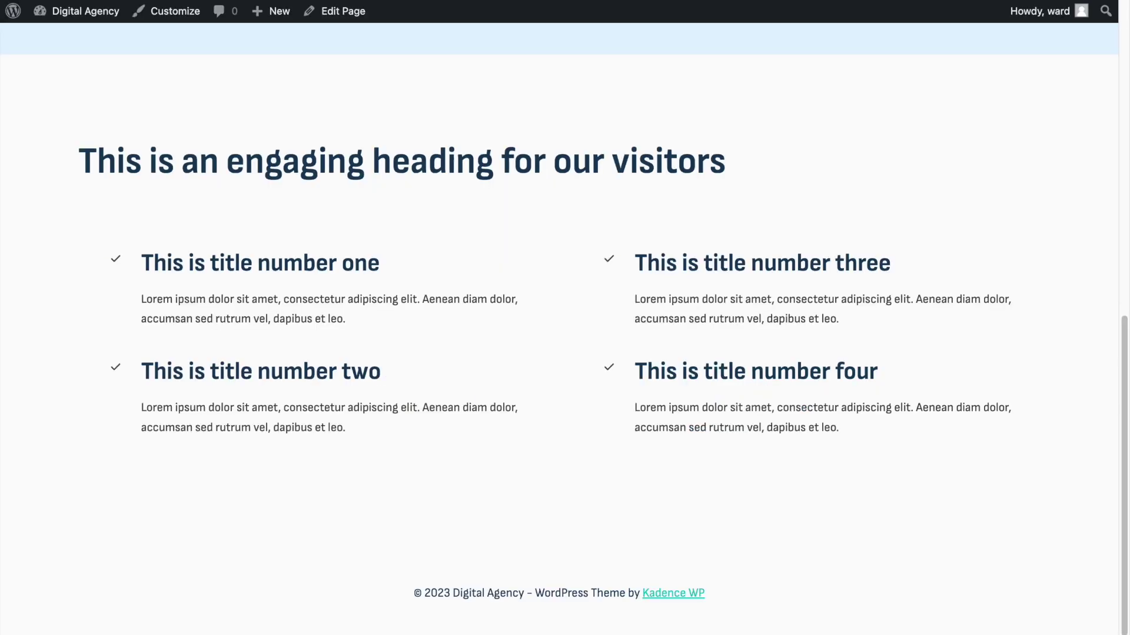
{"action": "left_click", "coordinate": [1027, 350]}
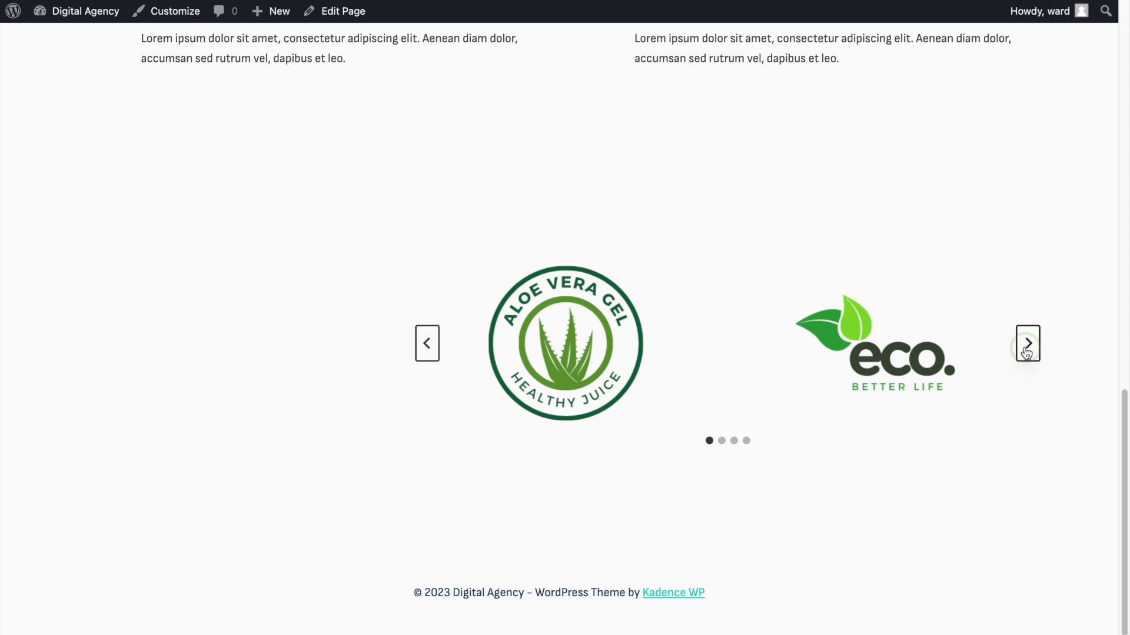
{"action": "left_click", "coordinate": [1026, 348]}
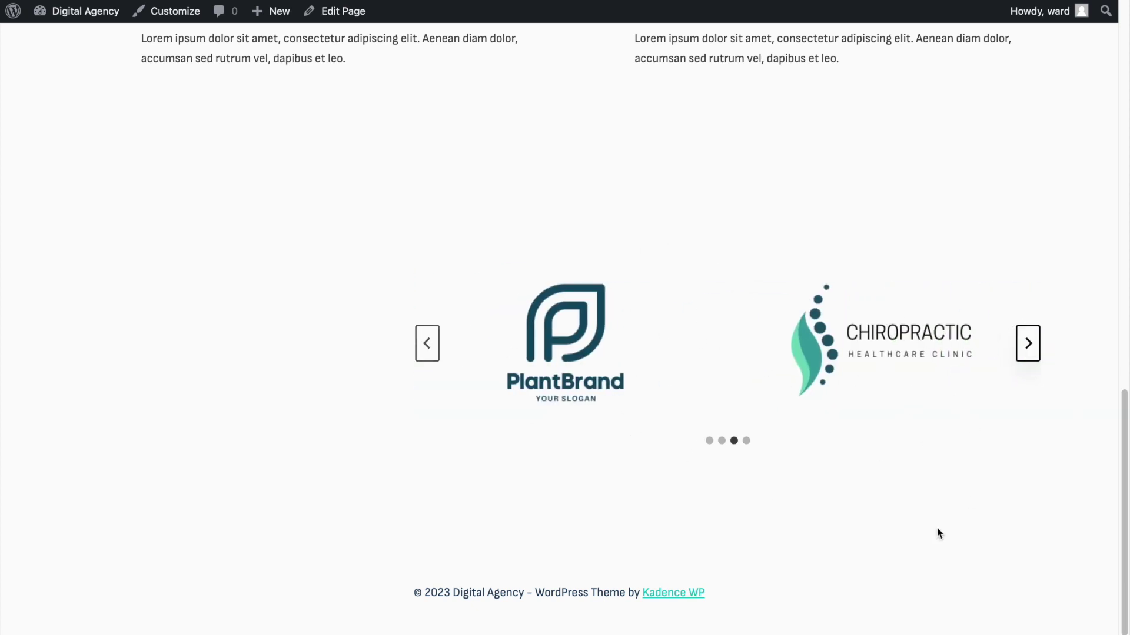
{"action": "scroll", "coordinate": [937, 528], "scroll_direction": "up", "scroll_amount": 1}
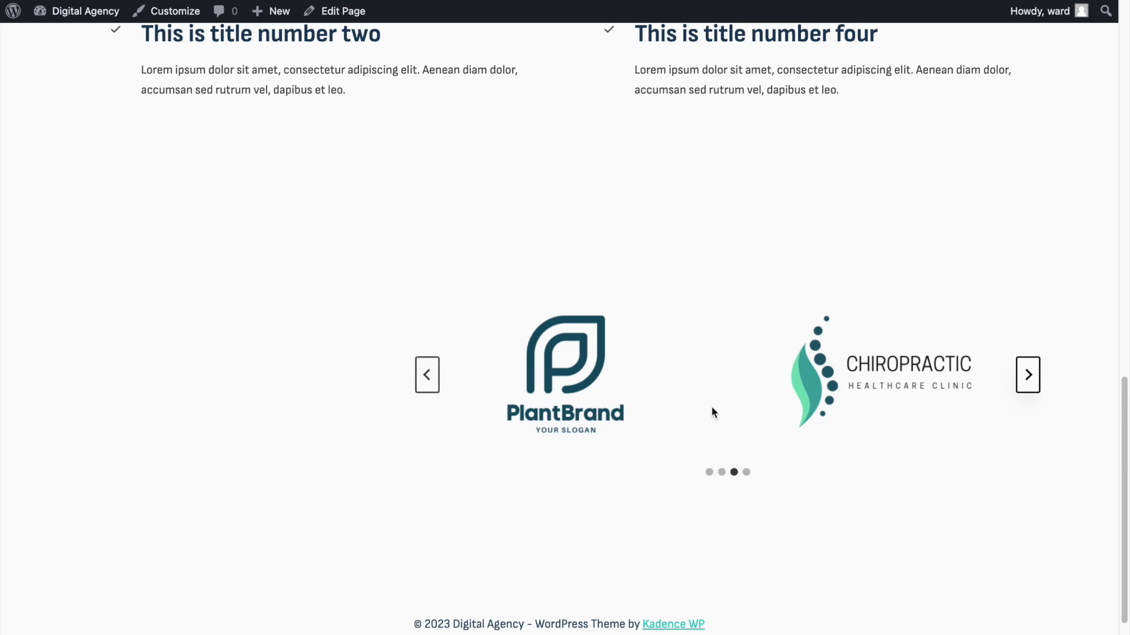
{"action": "left_click", "coordinate": [425, 379]}
{"action": "left_click", "coordinate": [425, 379]}
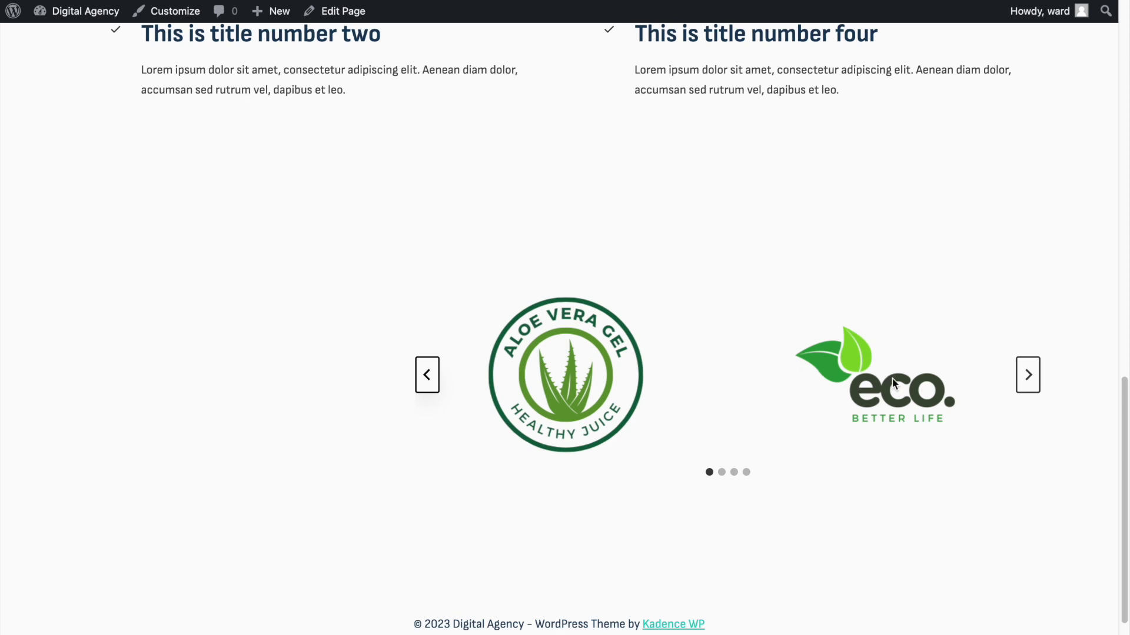
{"action": "left_click_drag", "start_coordinate": [652, 306], "coordinate": [582, 387]}
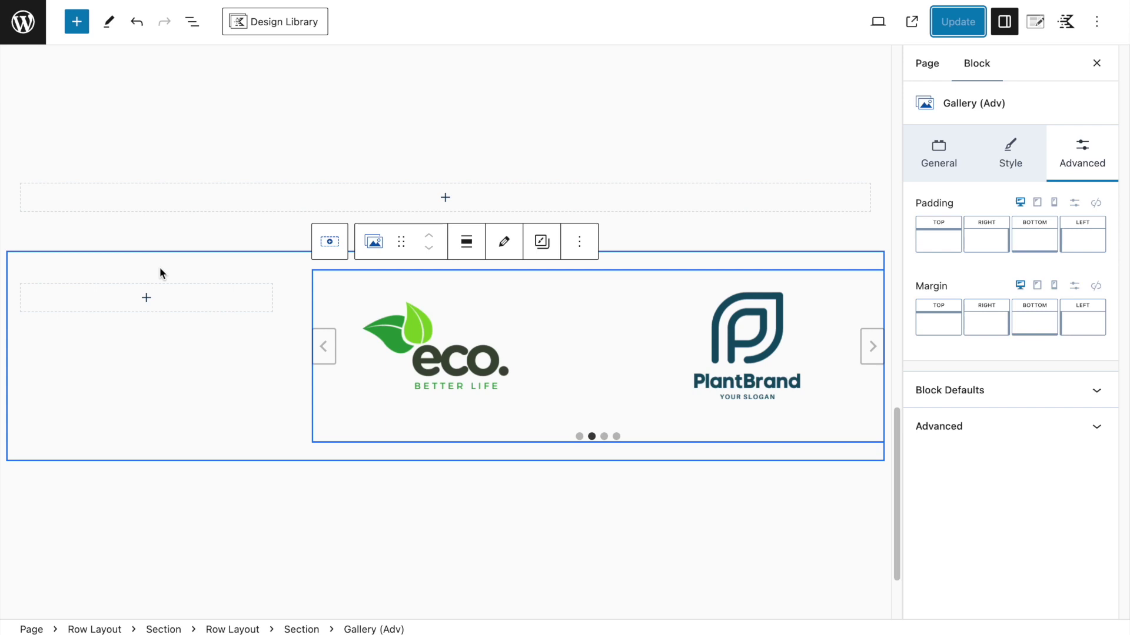
Add a Text (Adv) H3 heading reading 'This is a heading' in the empty column.
{"action": "left_click", "coordinate": [160, 297]}
{"action": "left_click", "coordinate": [235, 442]}
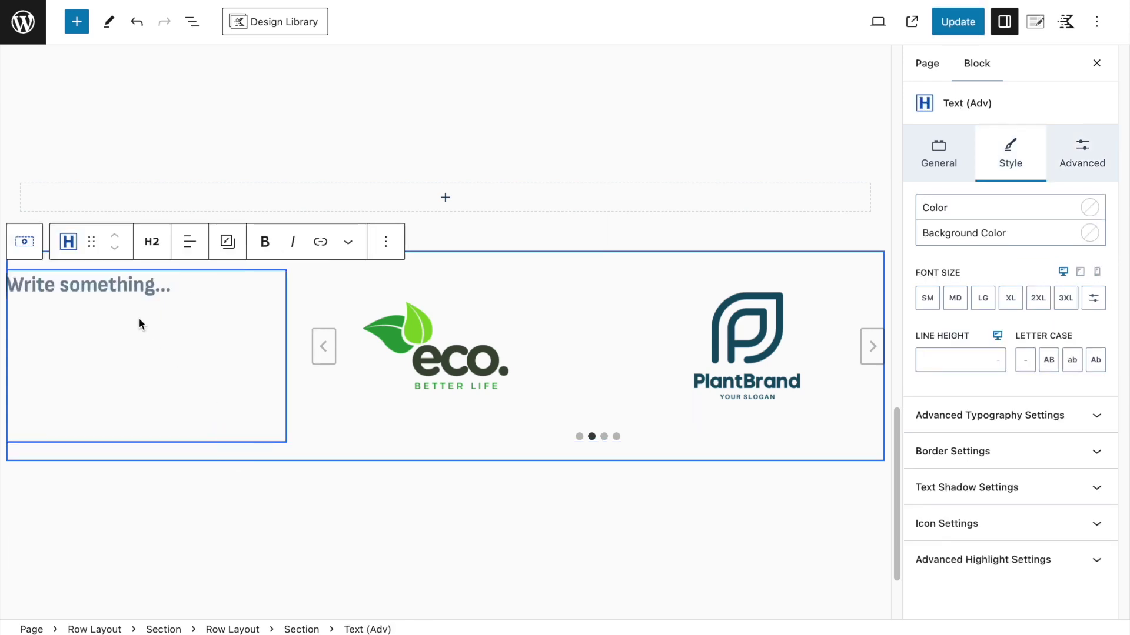
{"action": "left_click", "coordinate": [152, 241]}
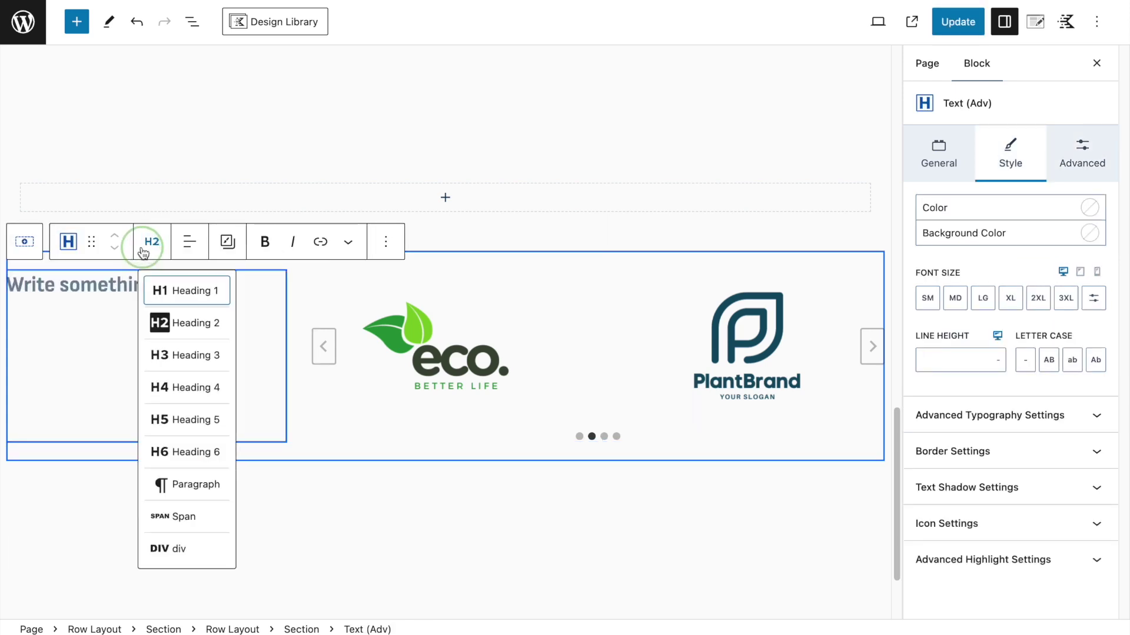
{"action": "left_click", "coordinate": [168, 355]}
{"action": "left_click", "coordinate": [56, 285]}
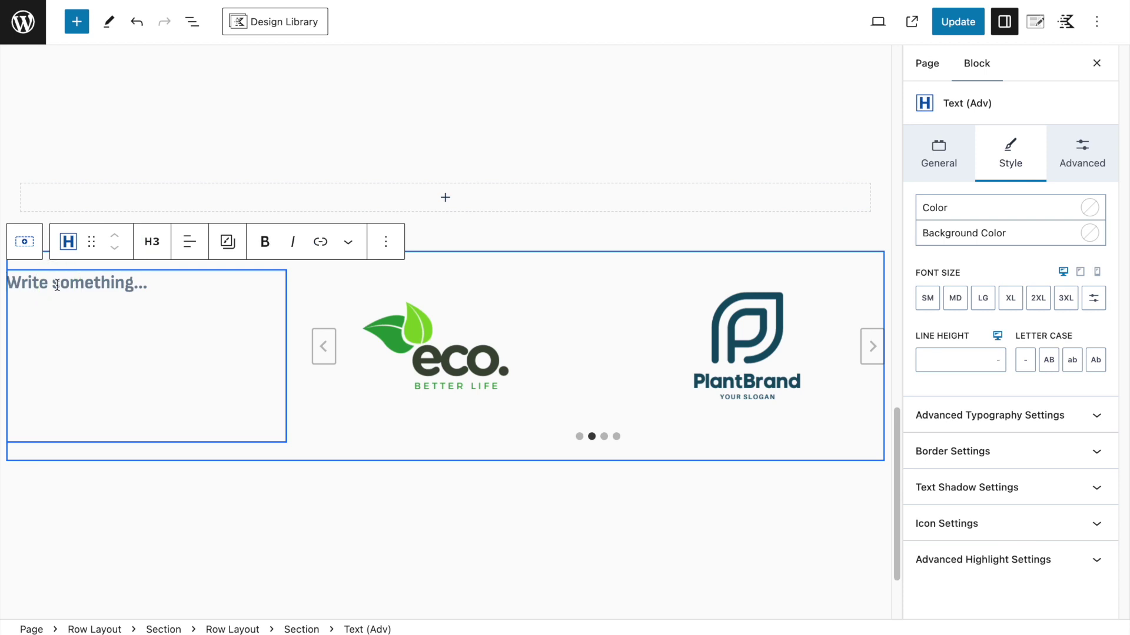
{"action": "type", "text": "This is a heading"}
Add an advanced-text paragraph below the heading with the pasted intro text.
{"action": "key", "text": "Return"}
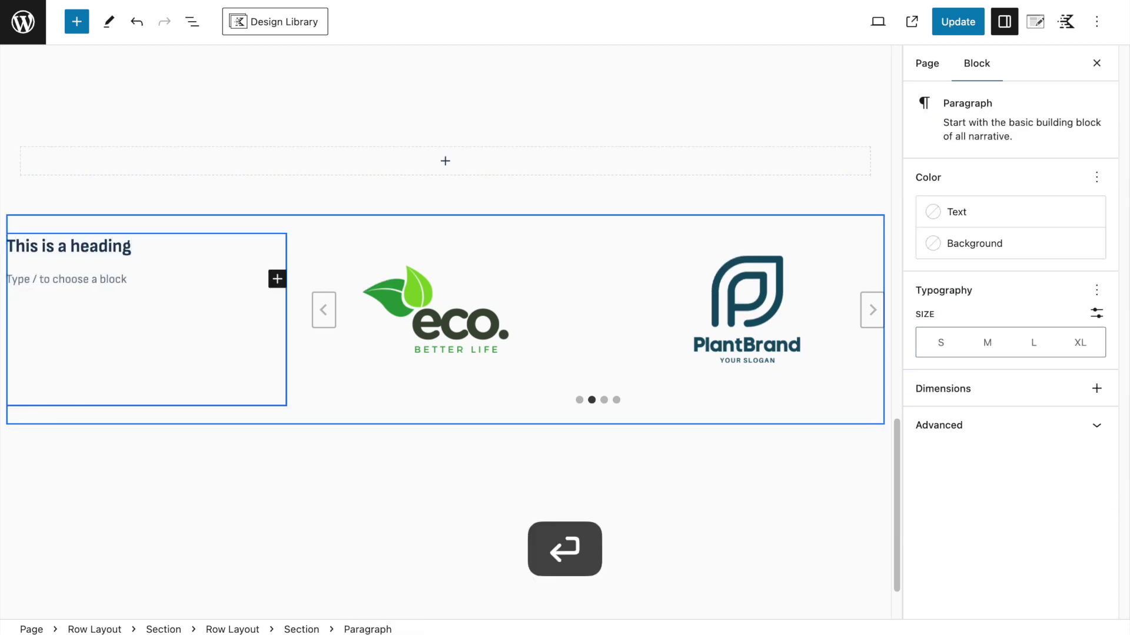
{"action": "type", "text": "/"}
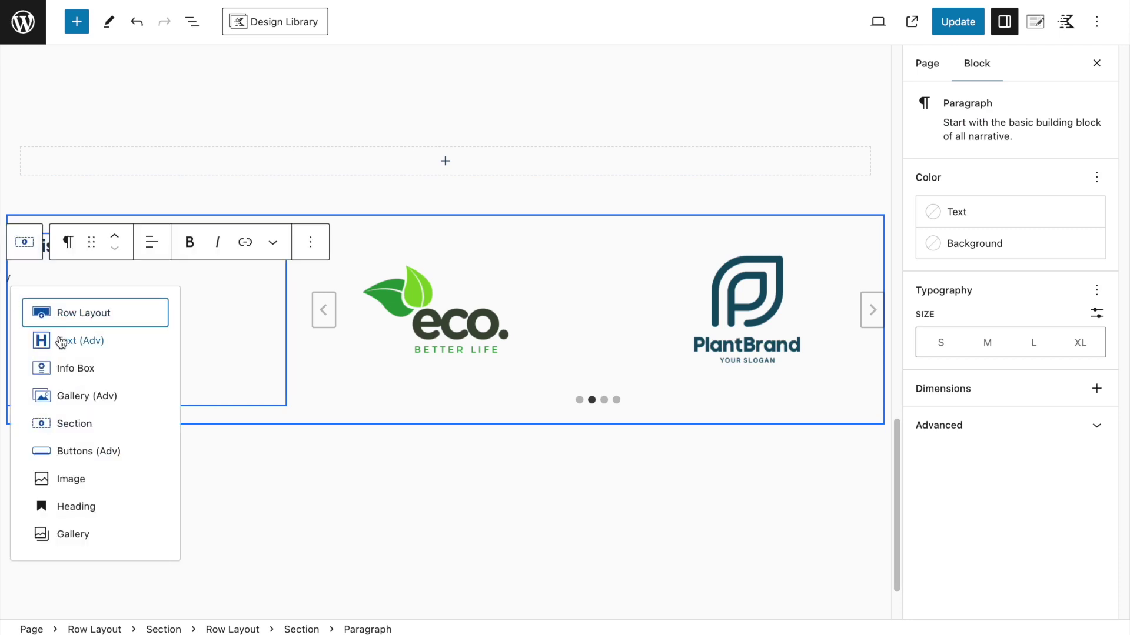
{"action": "left_click", "coordinate": [62, 342]}
{"action": "left_click", "coordinate": [152, 242]}
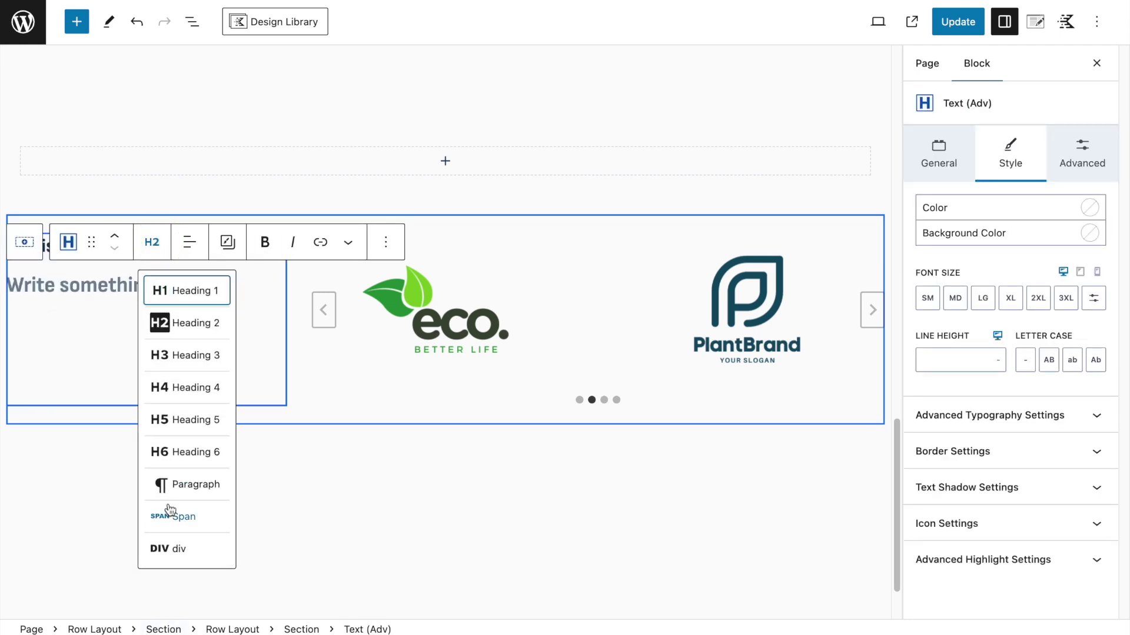
{"action": "left_click", "coordinate": [171, 485]}
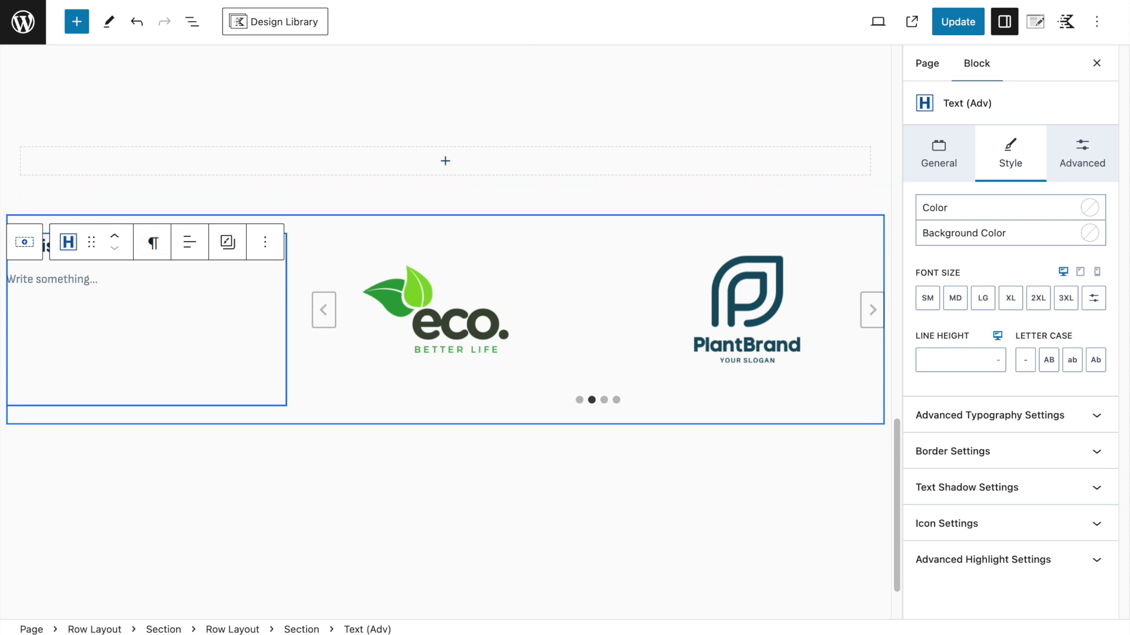
{"action": "left_click", "coordinate": [18, 277]}
{"action": "type", "text": "Use a clear and attention-grabbing short paragraph to engage your audience and draw them into reading the rest of your content."}
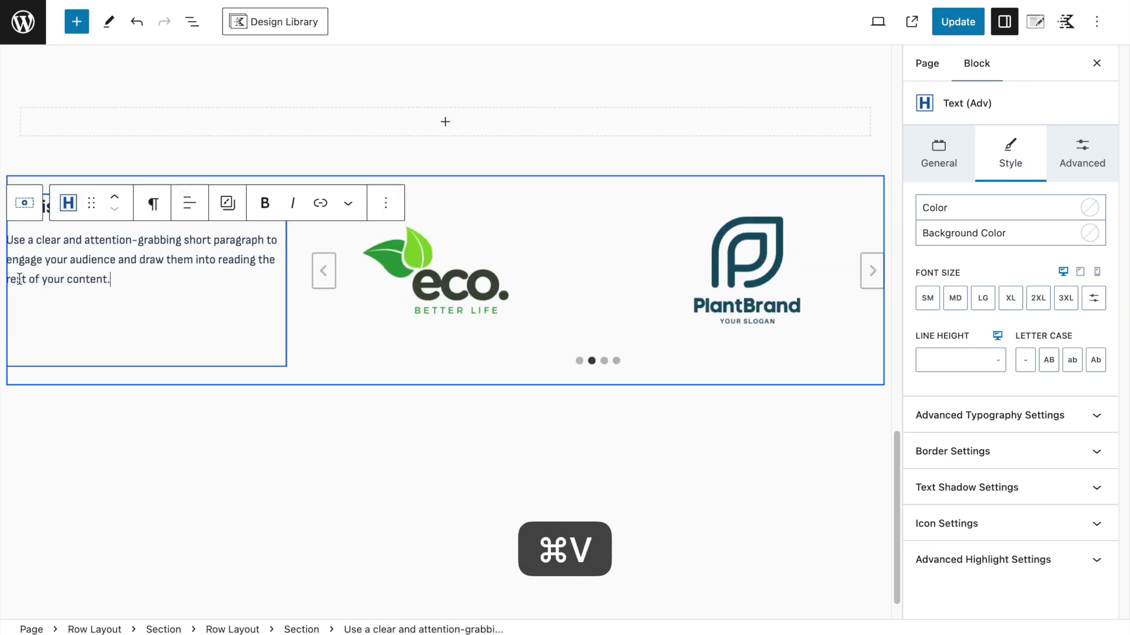
Give the heading the LG font size and add an empty block below the paragraph.
{"action": "left_click", "coordinate": [138, 143]}
{"action": "left_click", "coordinate": [83, 207]}
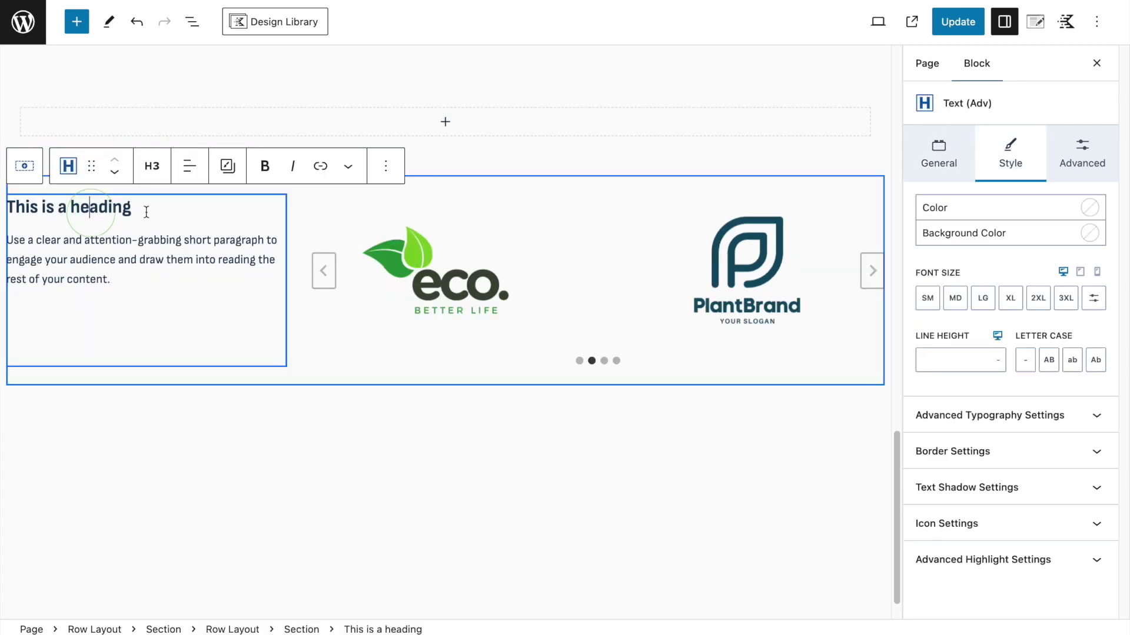
{"action": "left_click", "coordinate": [983, 298]}
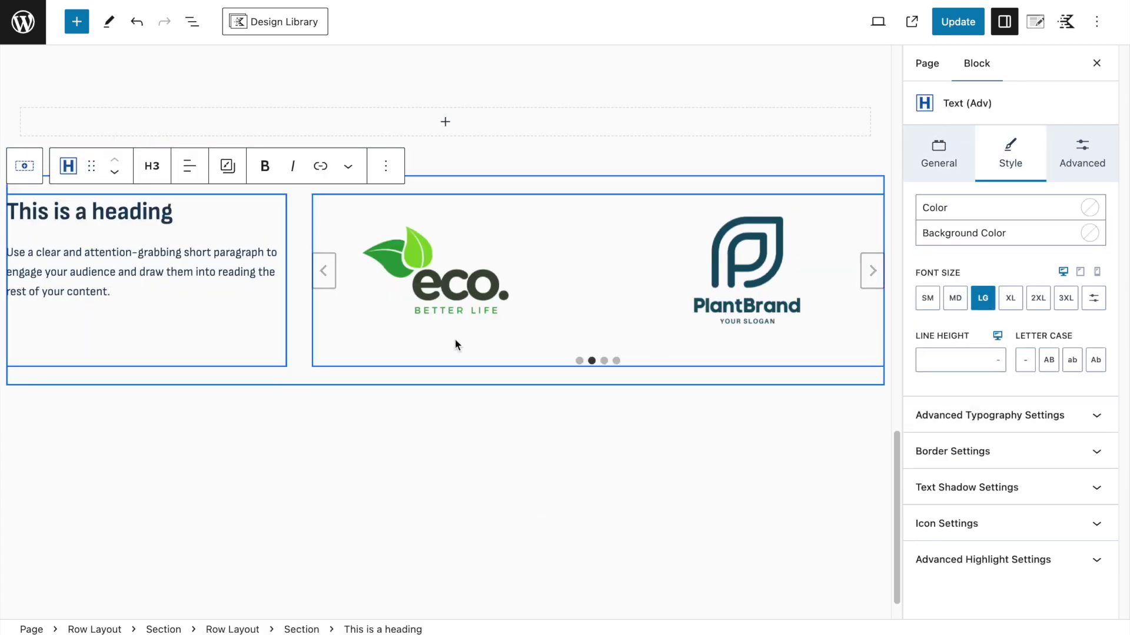
{"action": "left_click", "coordinate": [179, 291]}
{"action": "key", "text": "Return"}
Insert a left-aligned, theme-styled Buttons (Adv) block labelled 'Contact us'.
{"action": "type", "text": "/button"}
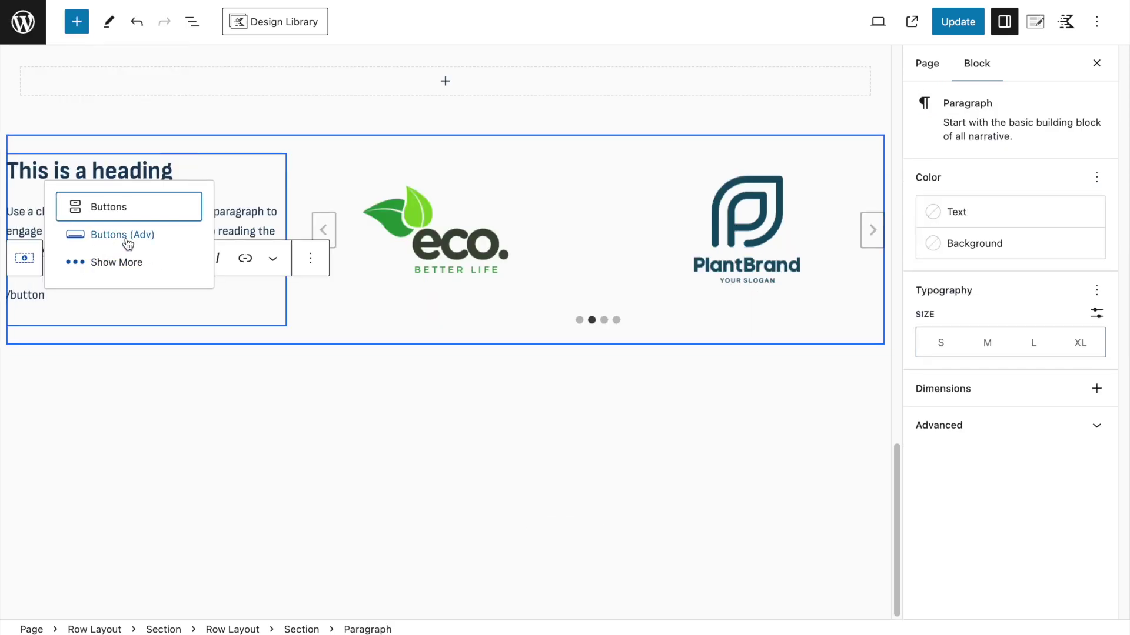
{"action": "left_click", "coordinate": [125, 237]}
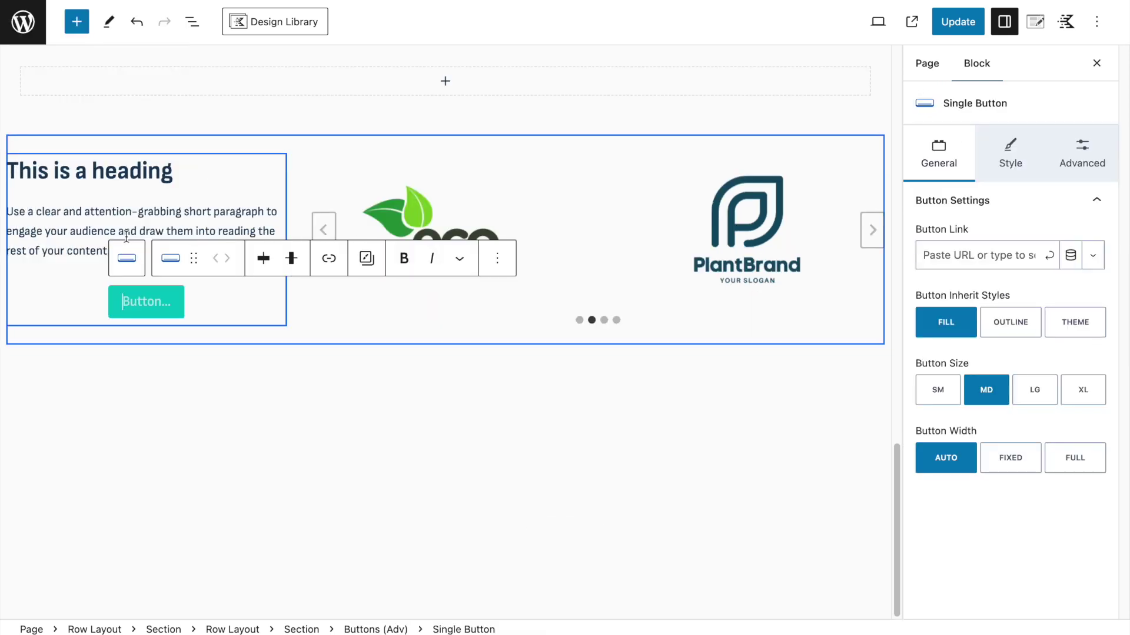
{"action": "left_click", "coordinate": [262, 260]}
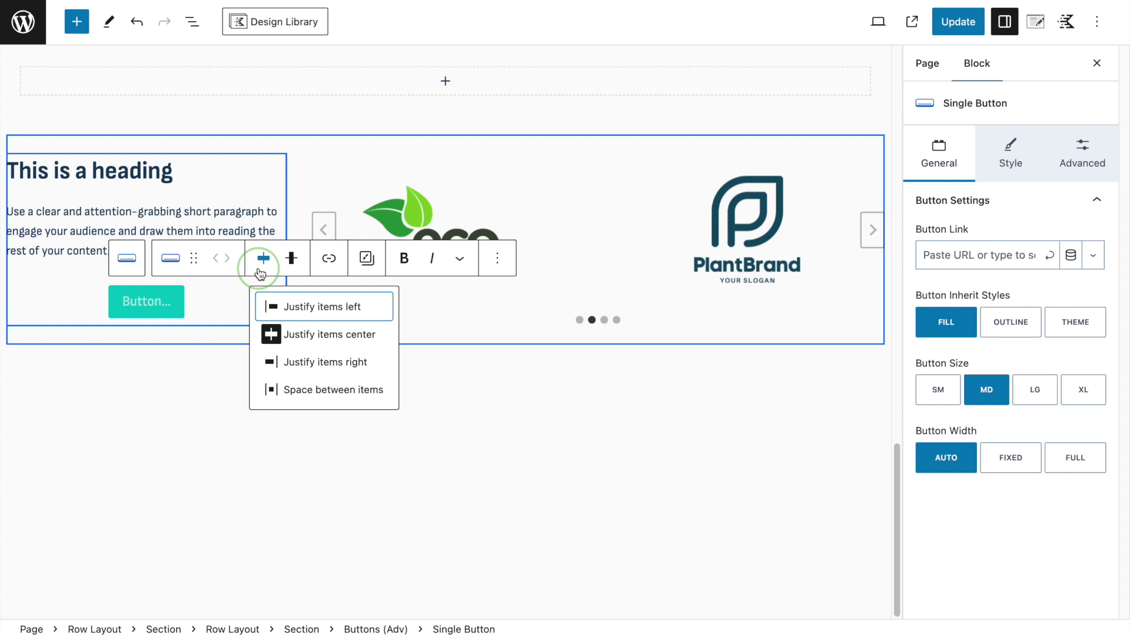
{"action": "left_click", "coordinate": [323, 308]}
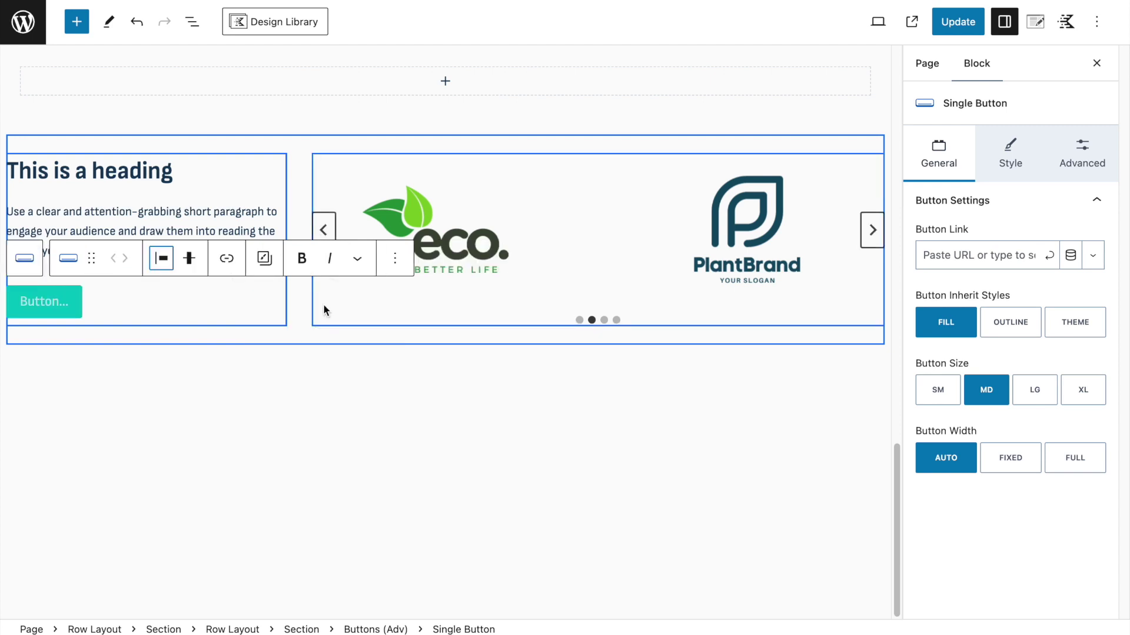
{"action": "left_click", "coordinate": [1078, 324]}
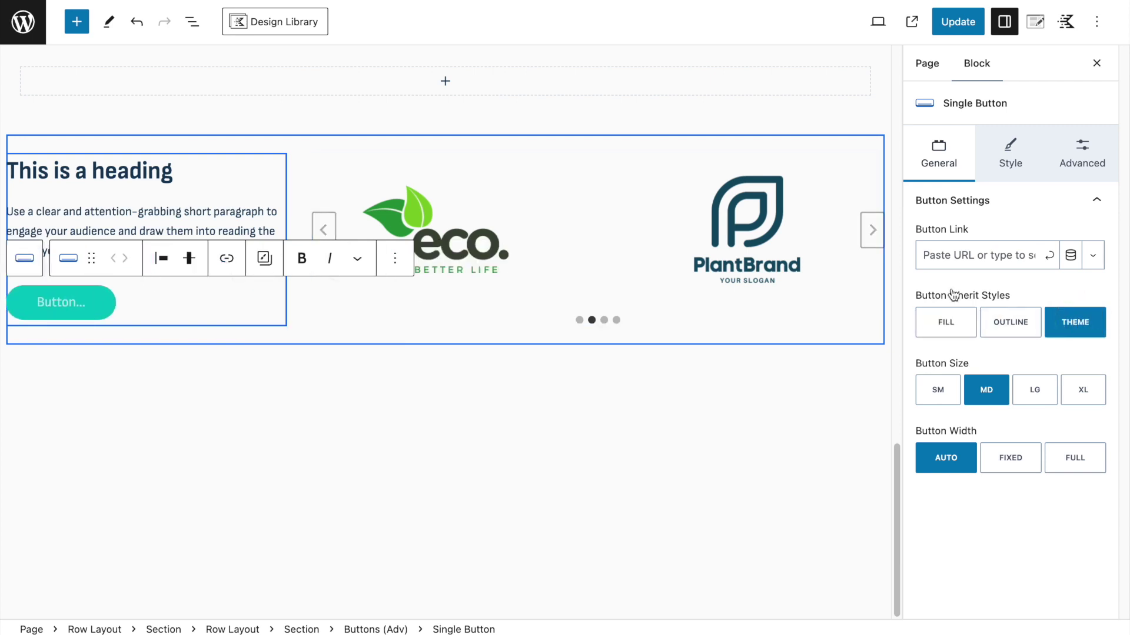
{"action": "left_click", "coordinate": [61, 308]}
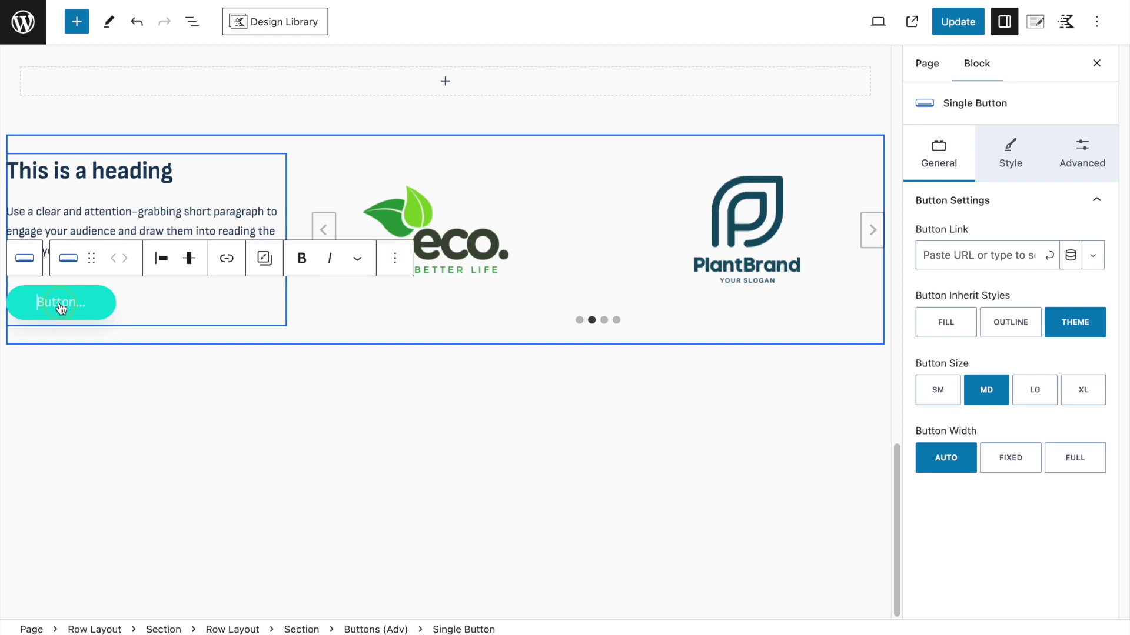
{"action": "type", "text": "Contact us"}
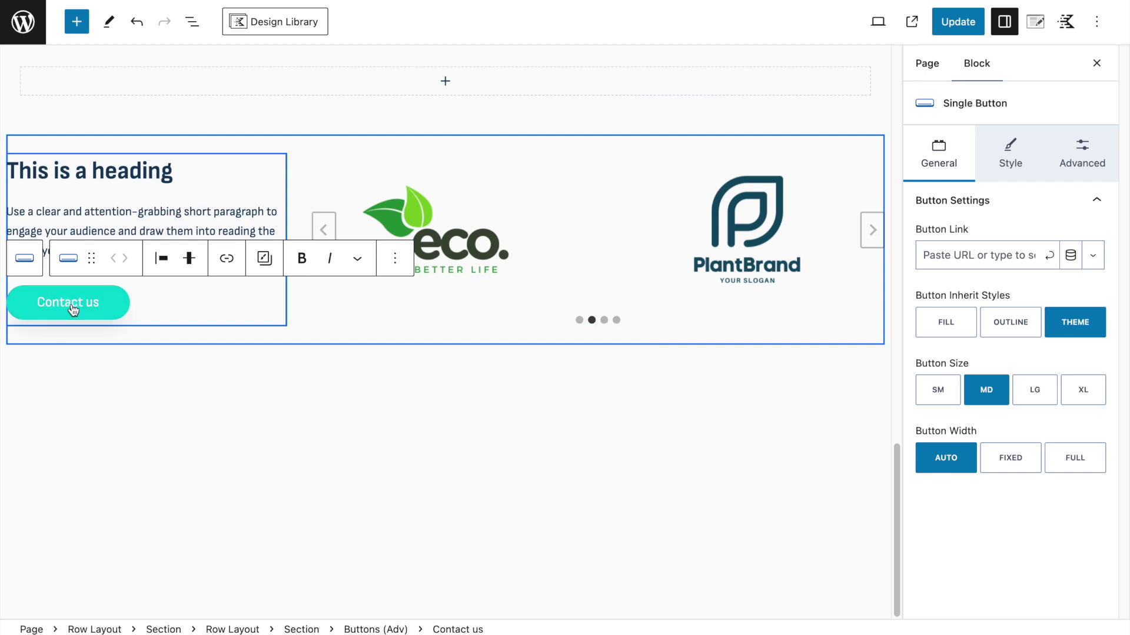
Leave the button's link empty and update the page.
{"action": "left_click", "coordinate": [940, 258]}
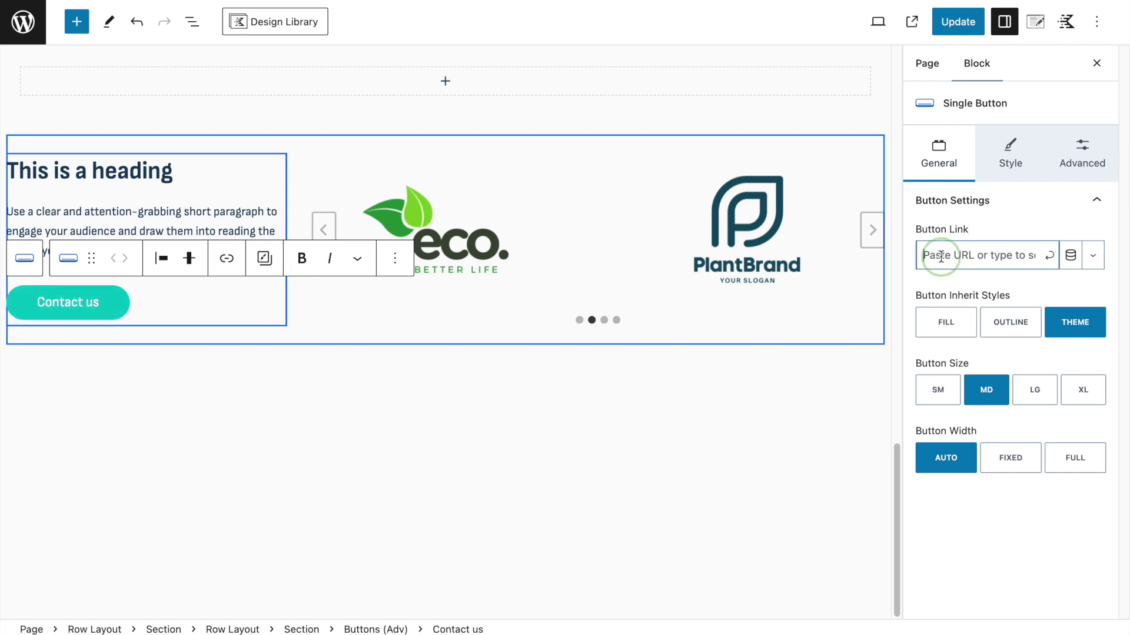
{"action": "type", "text": "conta"}
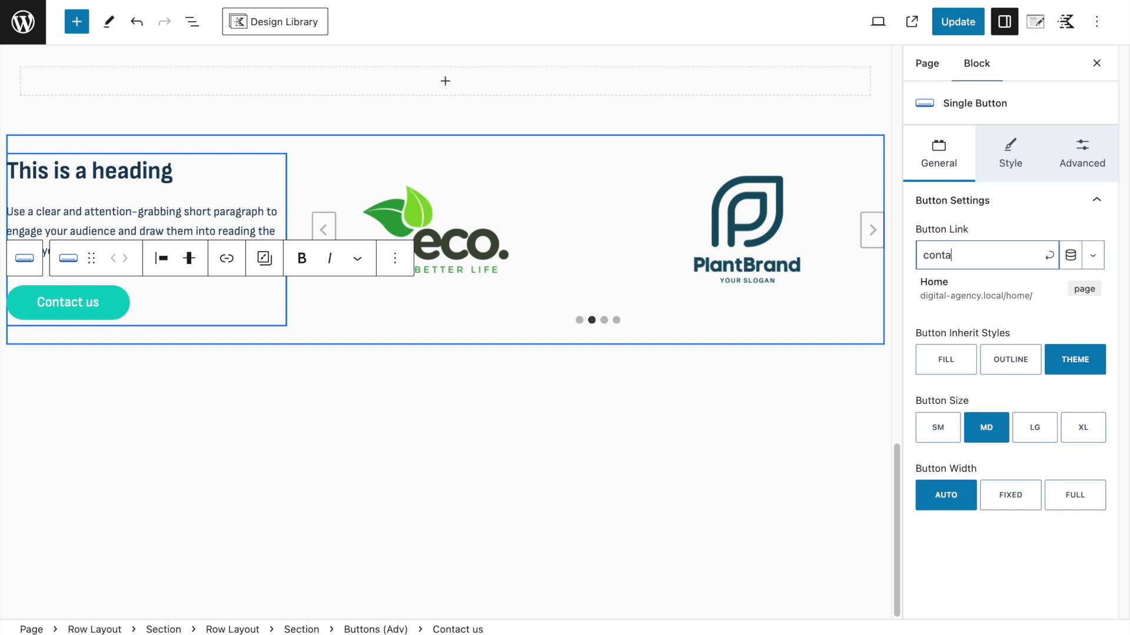
{"action": "double_click", "coordinate": [956, 253]}
{"action": "key", "text": "BackSpace"}
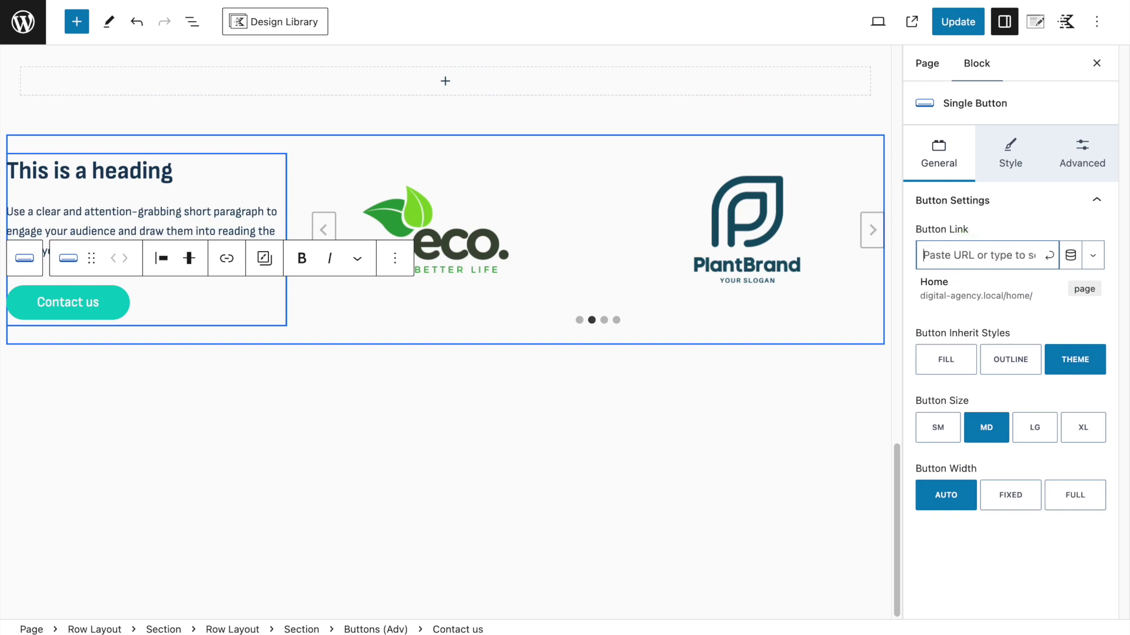
{"action": "left_click", "coordinate": [947, 262]}
{"action": "type", "text": "mailto:"}
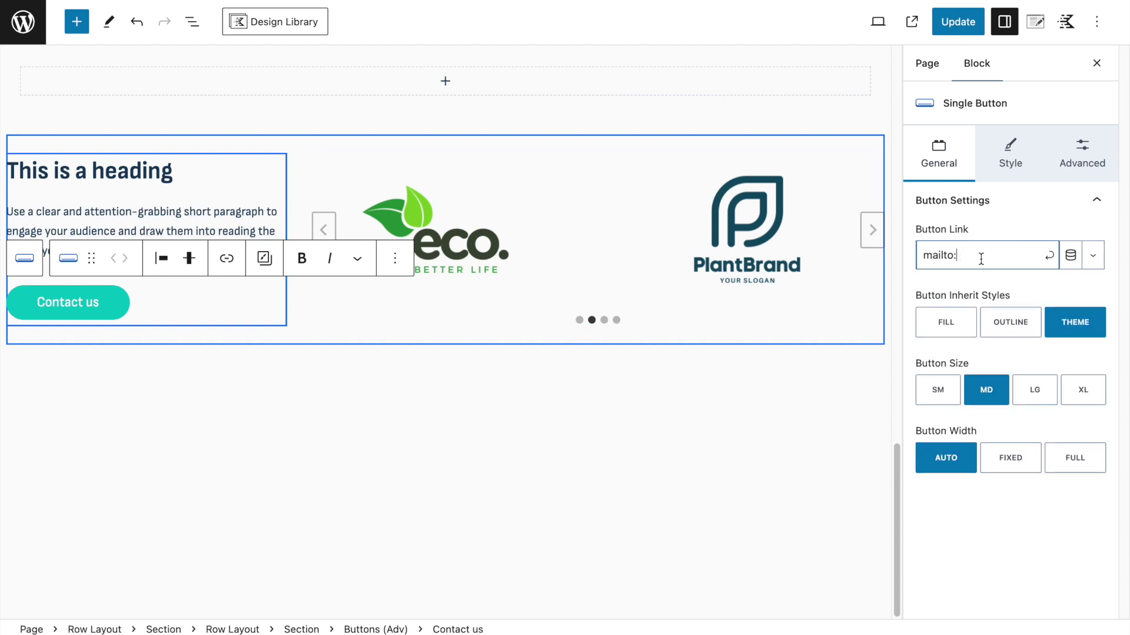
{"action": "left_click", "coordinate": [952, 254]}
{"action": "left_click", "coordinate": [952, 254]}
{"action": "triple_click", "coordinate": [951, 255]}
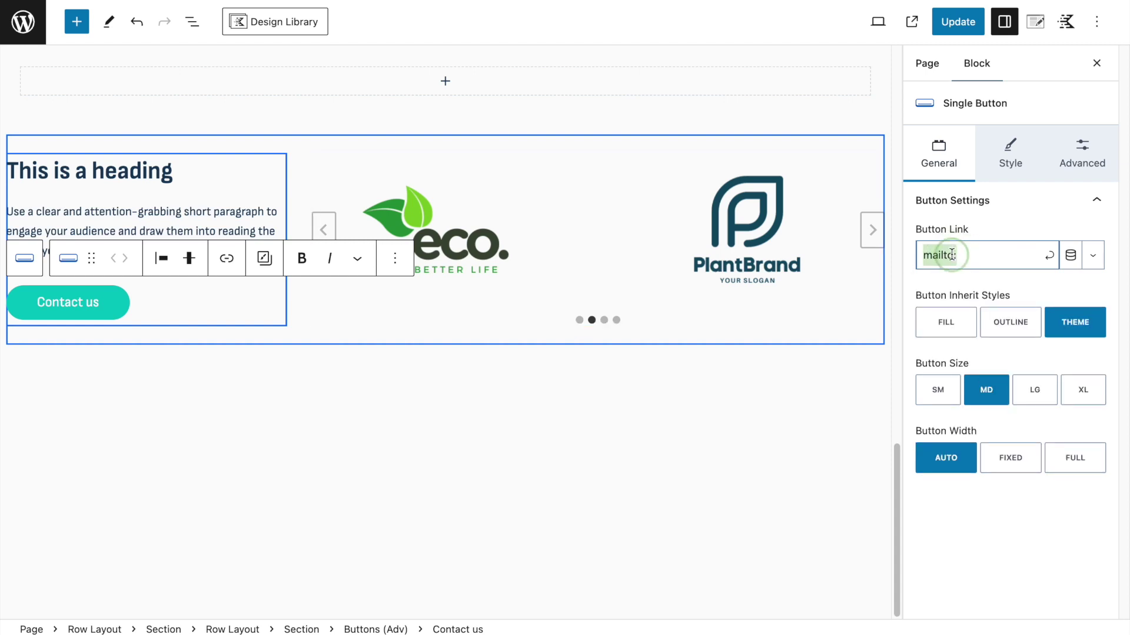
{"action": "key", "text": "BackSpace"}
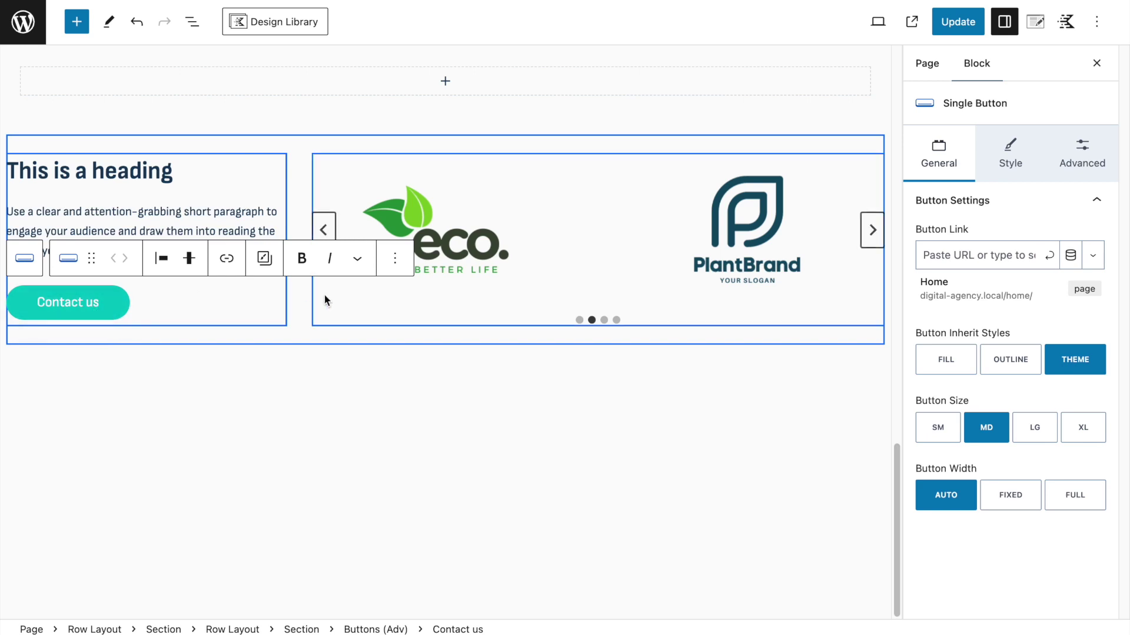
{"action": "left_click", "coordinate": [954, 26]}
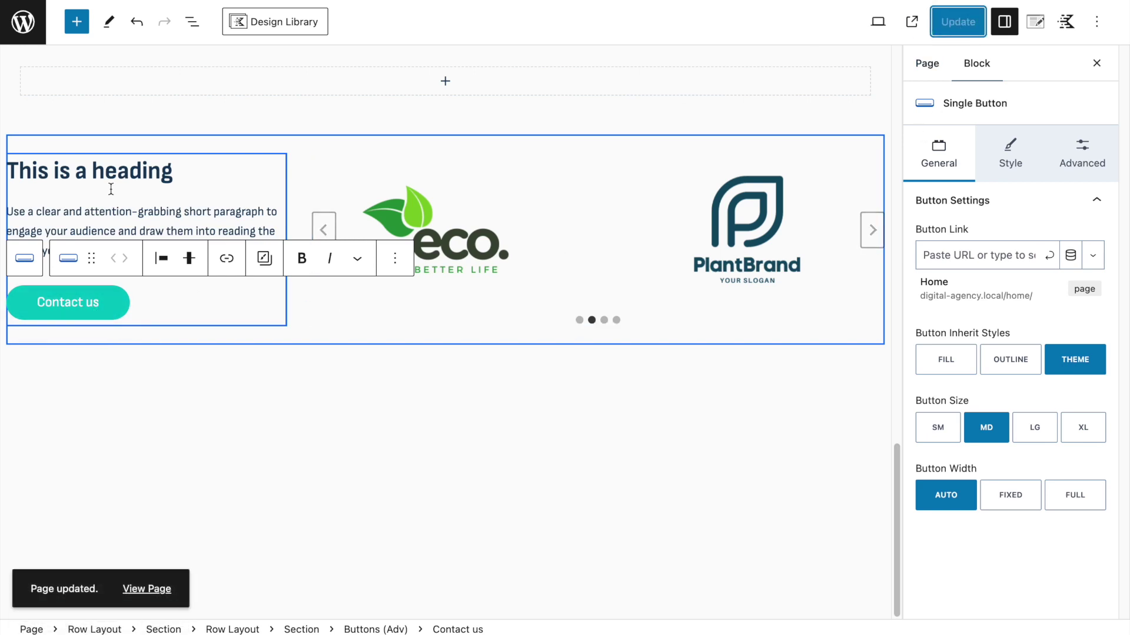
Give the heading column's section a pure white background and update the page.
{"action": "left_click", "coordinate": [91, 177]}
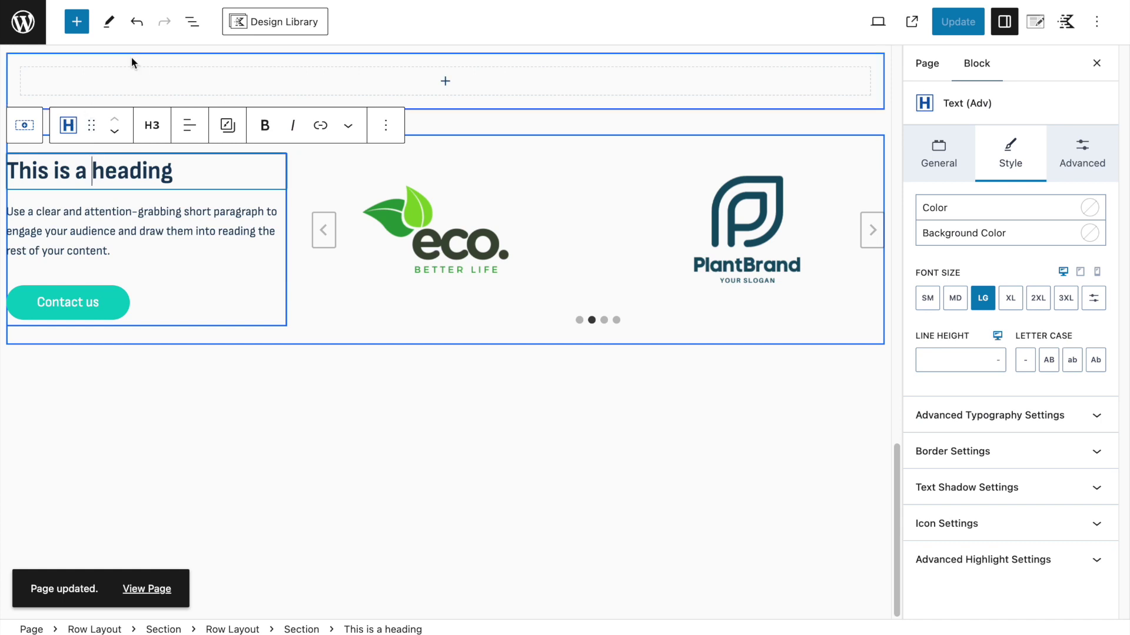
{"action": "left_click", "coordinate": [193, 26]}
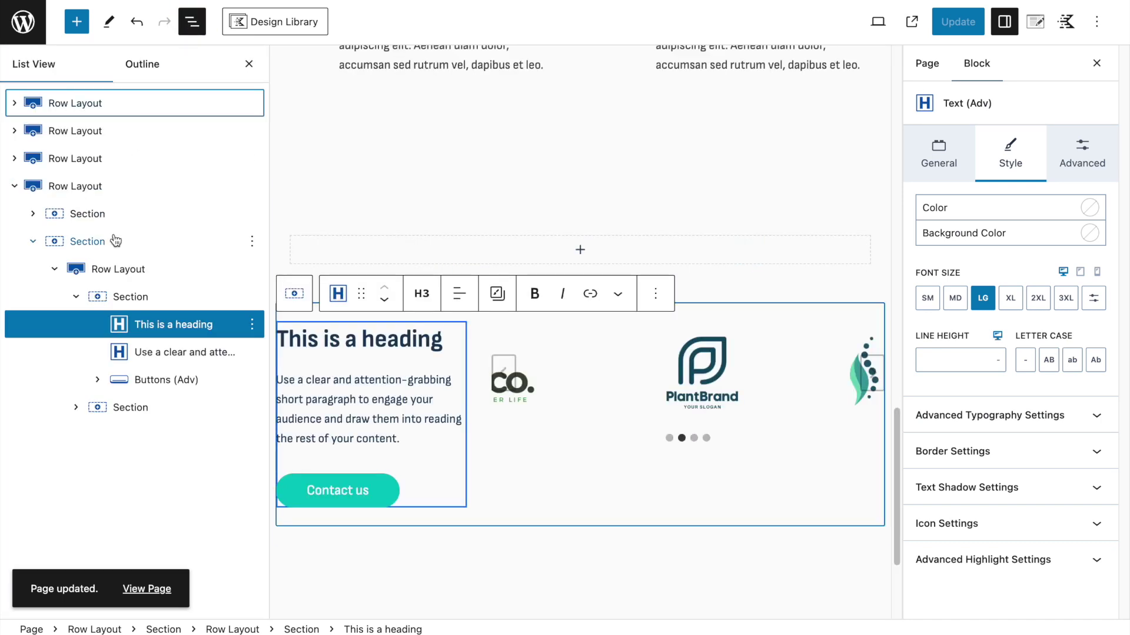
{"action": "left_click", "coordinate": [113, 296]}
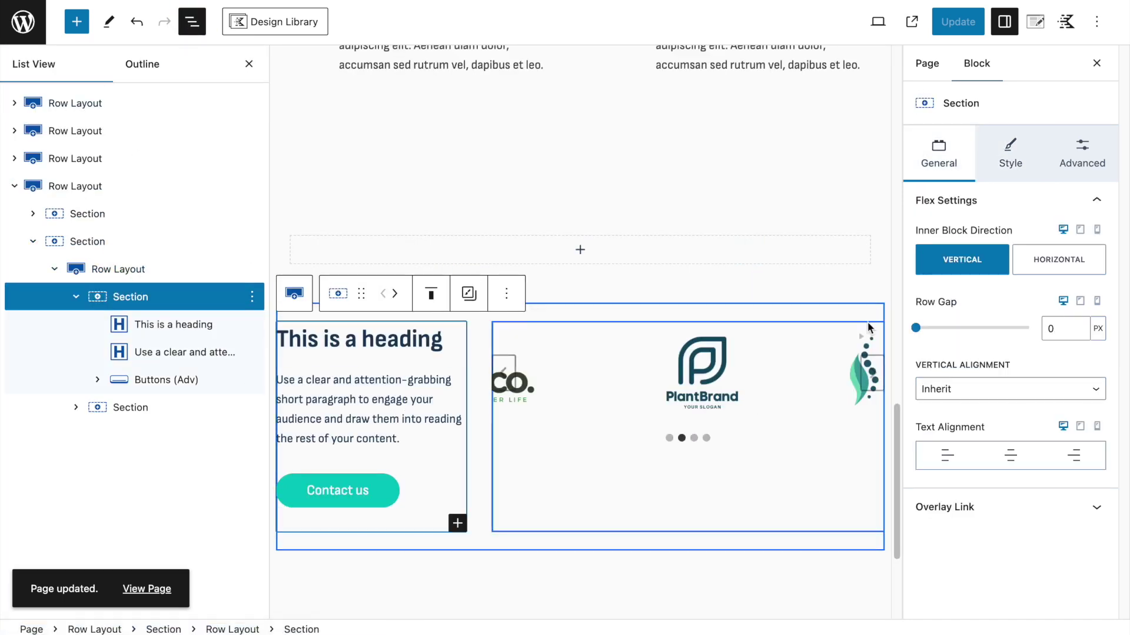
{"action": "left_click", "coordinate": [1010, 154]}
{"action": "left_click", "coordinate": [1095, 312]}
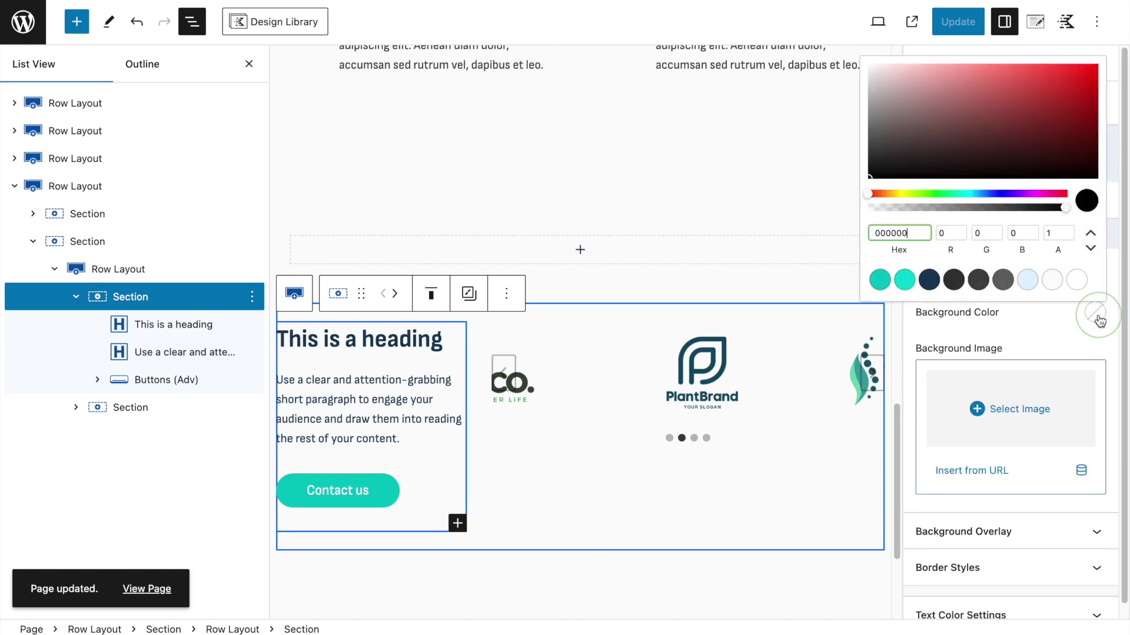
{"action": "left_click", "coordinate": [1052, 280]}
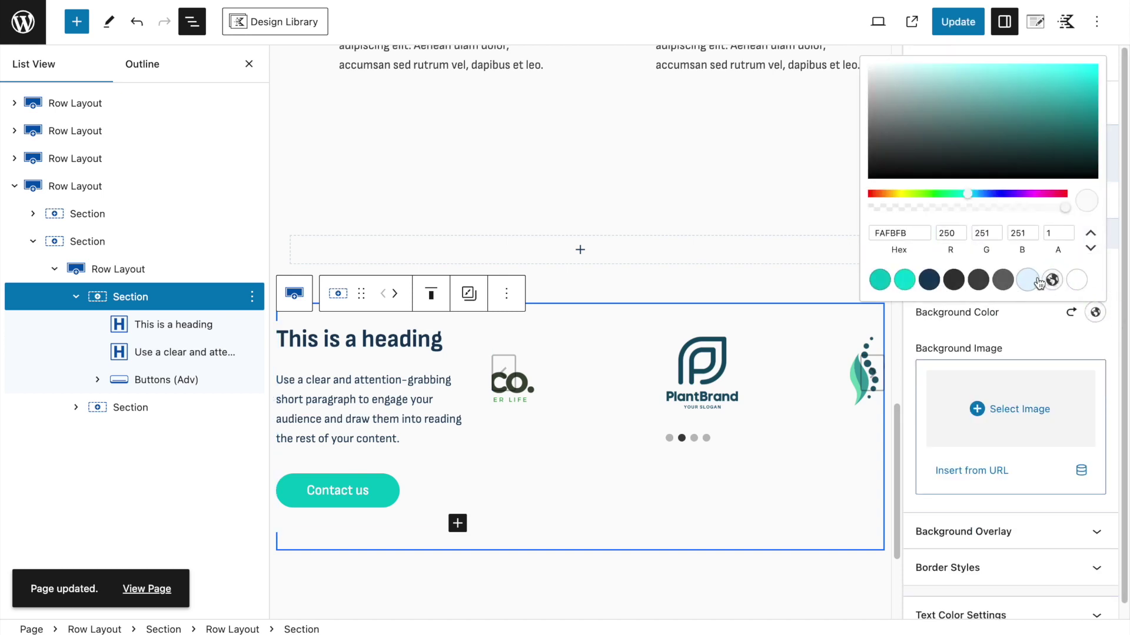
{"action": "left_click", "coordinate": [1028, 281]}
{"action": "left_click", "coordinate": [1052, 280]}
{"action": "left_click", "coordinate": [1077, 280]}
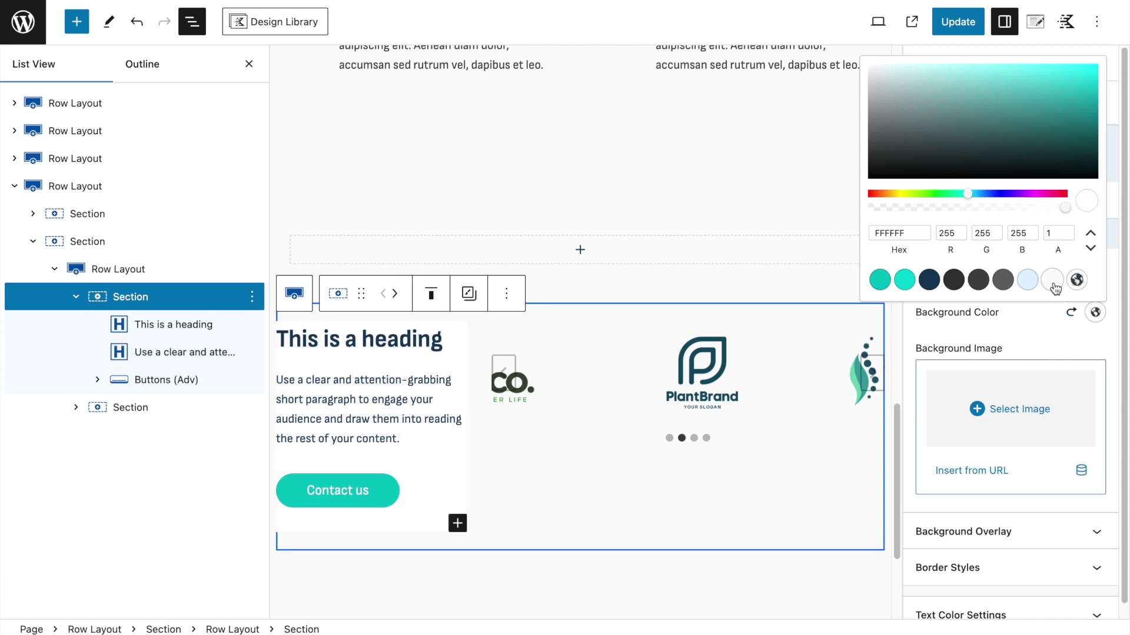
{"action": "left_click", "coordinate": [955, 25]}
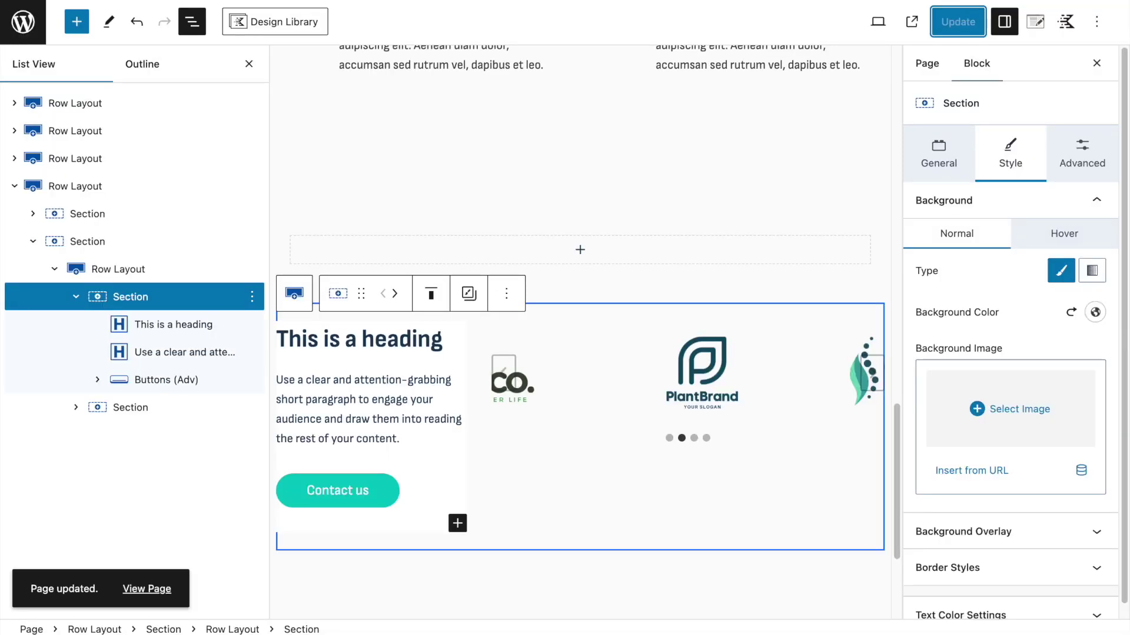
Set the card's padding to LG top and bottom, MD left and right, and update.
{"action": "left_click", "coordinate": [1079, 171]}
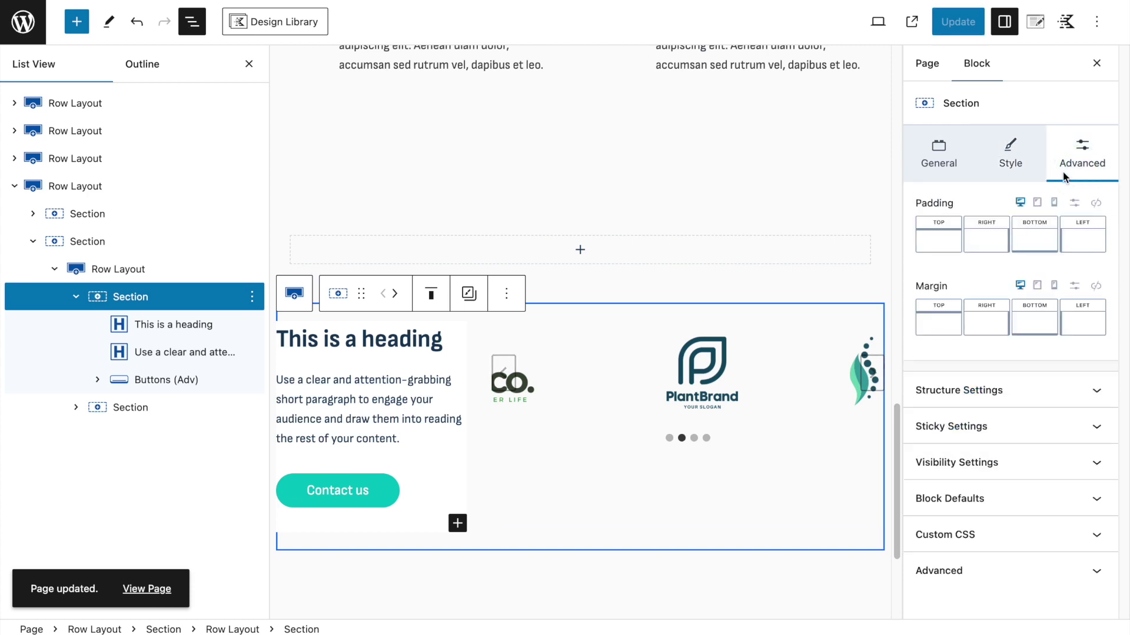
{"action": "left_click", "coordinate": [938, 242]}
{"action": "left_click", "coordinate": [834, 305]}
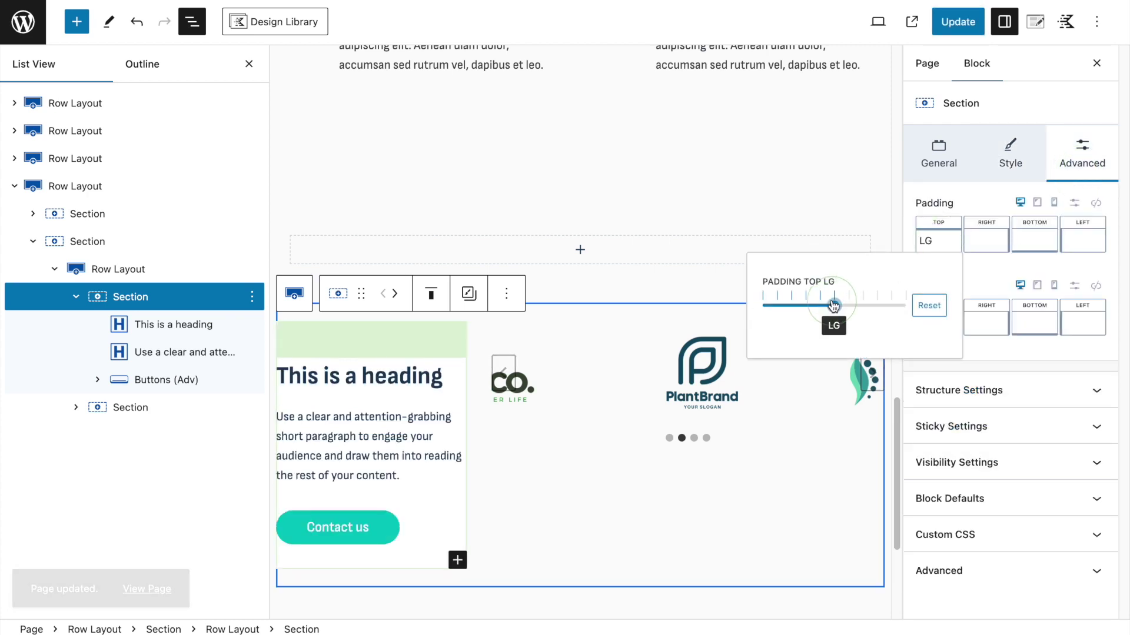
{"action": "left_click", "coordinate": [1034, 240]}
{"action": "left_click", "coordinate": [935, 304]}
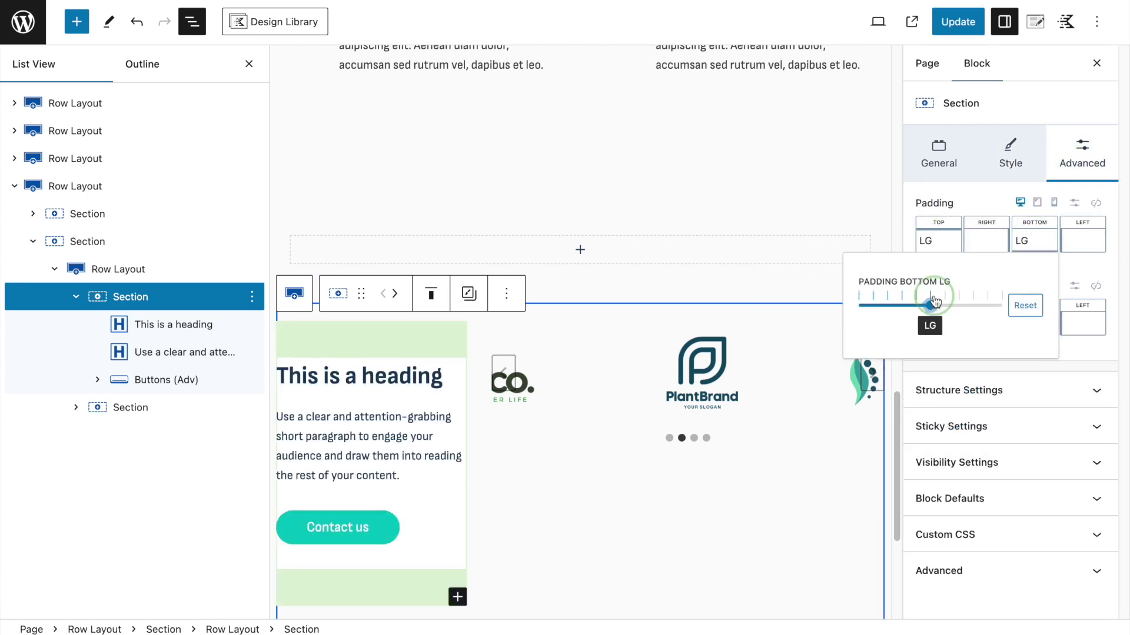
{"action": "left_click", "coordinate": [986, 241]}
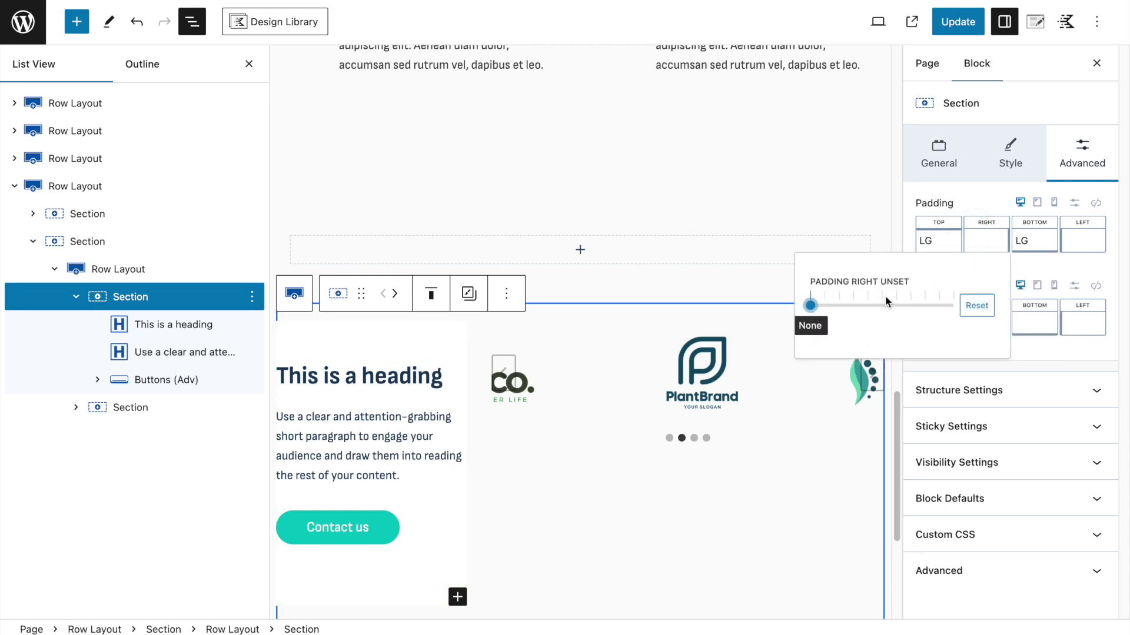
{"action": "left_click", "coordinate": [853, 305]}
{"action": "left_click", "coordinate": [868, 305]}
{"action": "left_click", "coordinate": [1083, 240]}
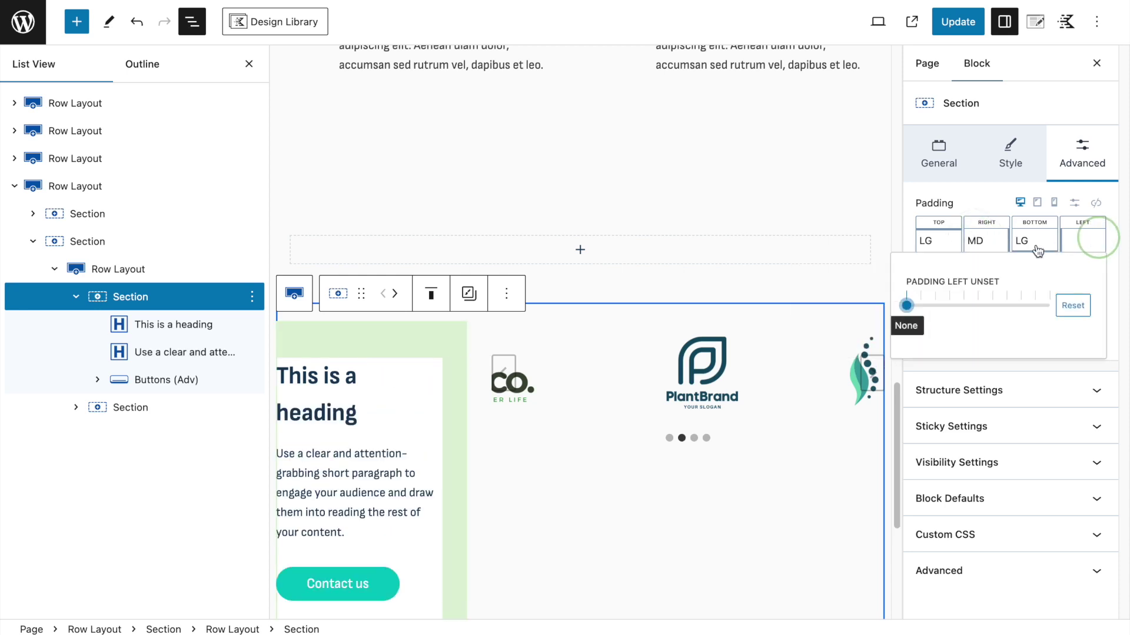
{"action": "left_click", "coordinate": [963, 305]}
{"action": "left_click", "coordinate": [958, 21]}
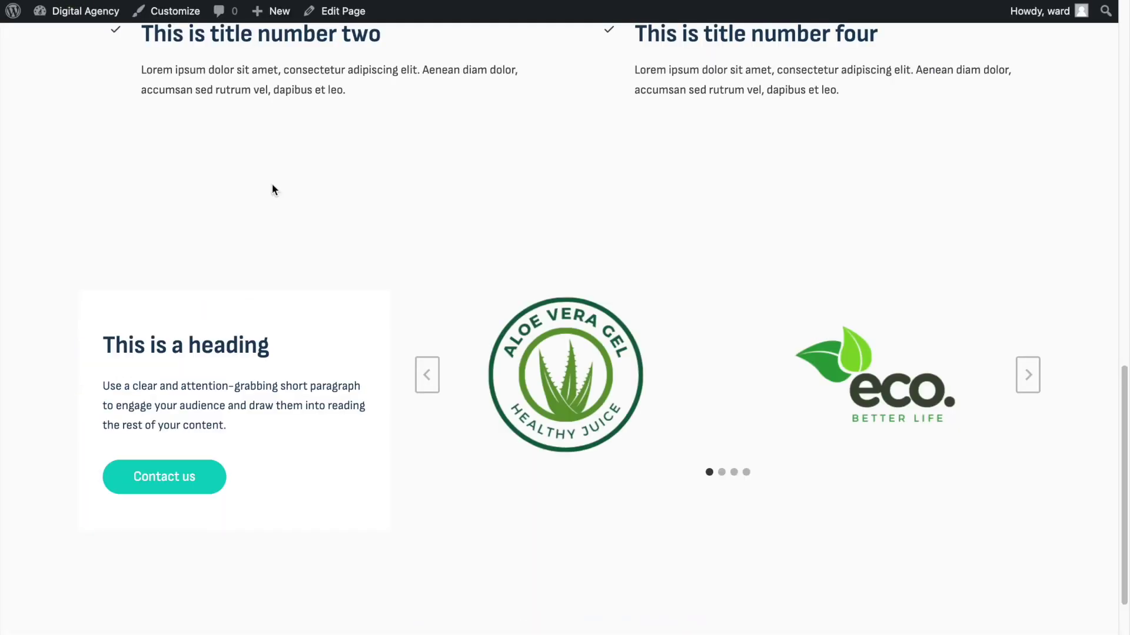
On the live page, step the logo carousel back two slides to PlantBrand and Chiropractic.
{"action": "scroll", "coordinate": [303, 315], "scroll_direction": "down", "scroll_amount": 2}
{"action": "left_click", "coordinate": [426, 329]}
{"action": "left_click", "coordinate": [427, 329]}
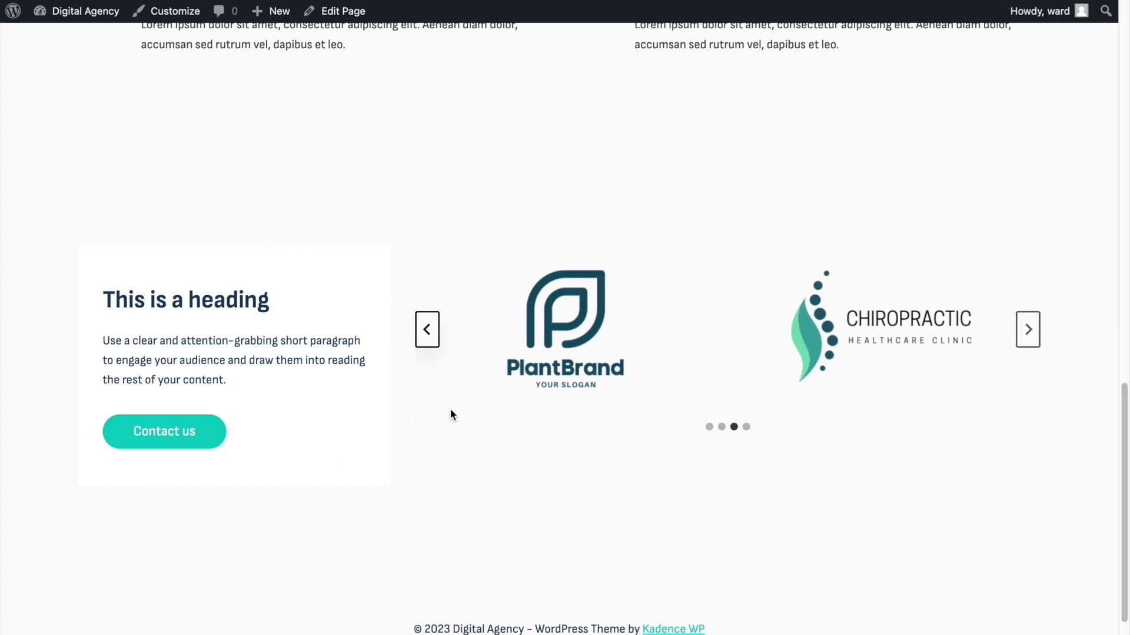
{"action": "scroll", "coordinate": [451, 410], "scroll_direction": "up", "scroll_amount": 3}
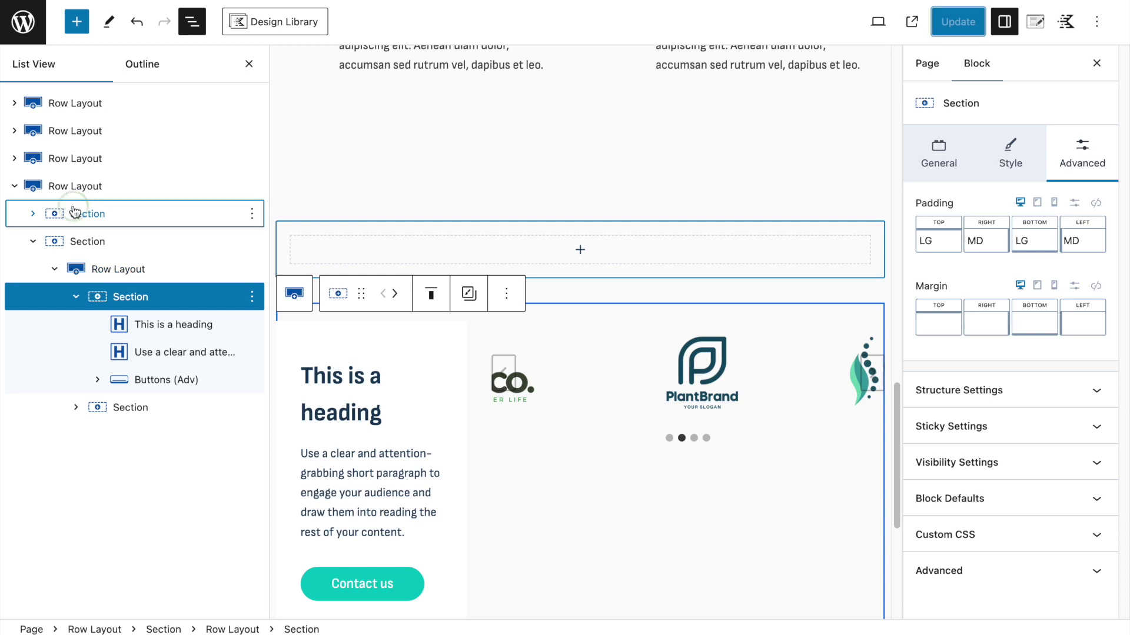
Insert a Text (Adv) heading block after the empty inner section of the top section.
{"action": "left_click", "coordinate": [28, 214]}
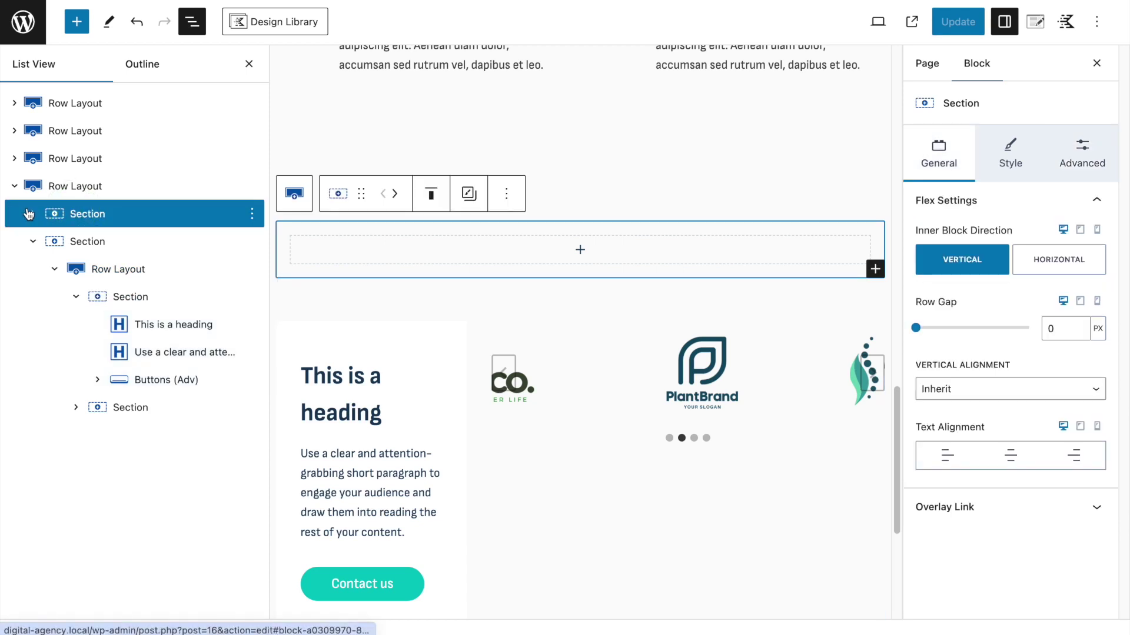
{"action": "left_click", "coordinate": [28, 214]}
{"action": "left_click", "coordinate": [118, 241]}
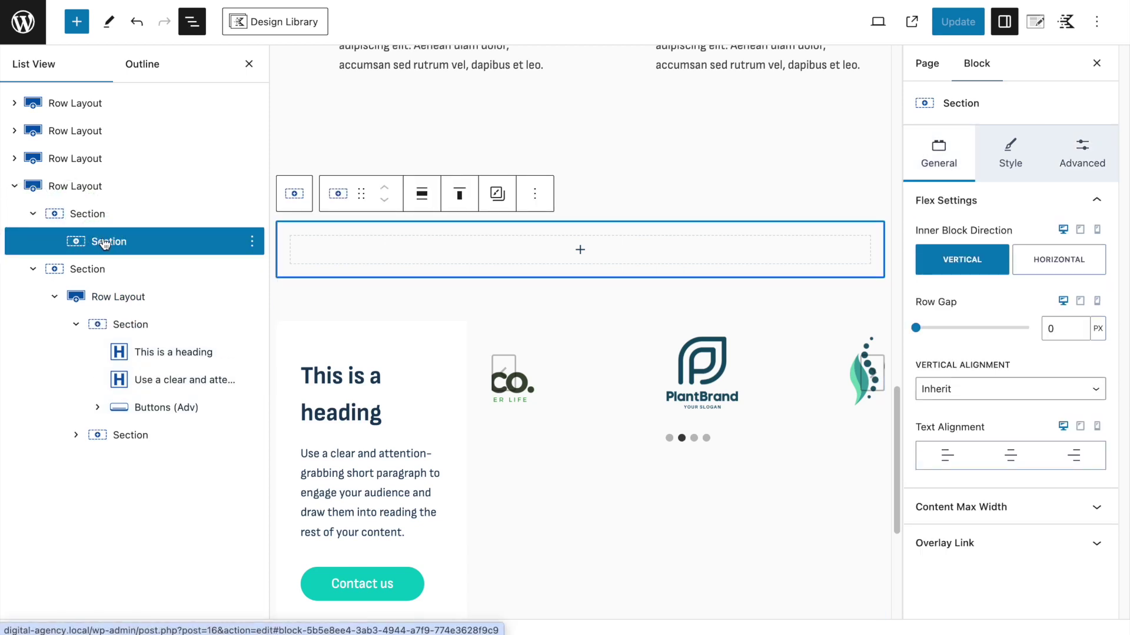
{"action": "left_click", "coordinate": [252, 243]}
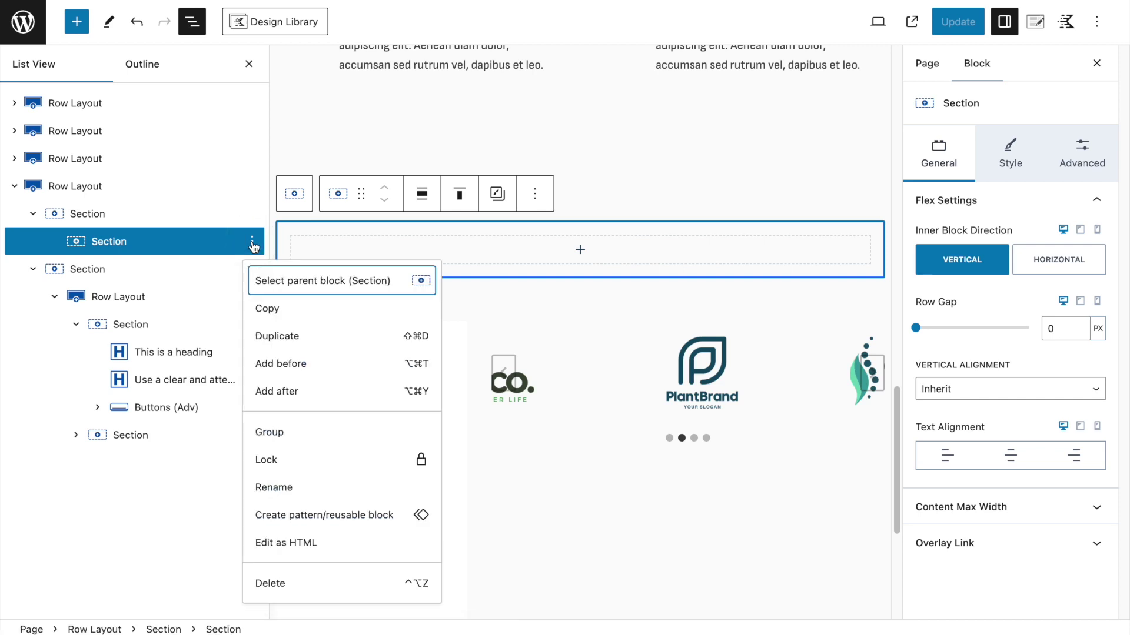
{"action": "left_click", "coordinate": [292, 391]}
{"action": "scroll", "coordinate": [492, 282], "scroll_direction": "down", "scroll_amount": 2}
{"action": "type", "text": "/a"}
{"action": "key", "text": "BackSpace"}
{"action": "key", "text": "BackSpace"}
{"action": "type", "text": "te"}
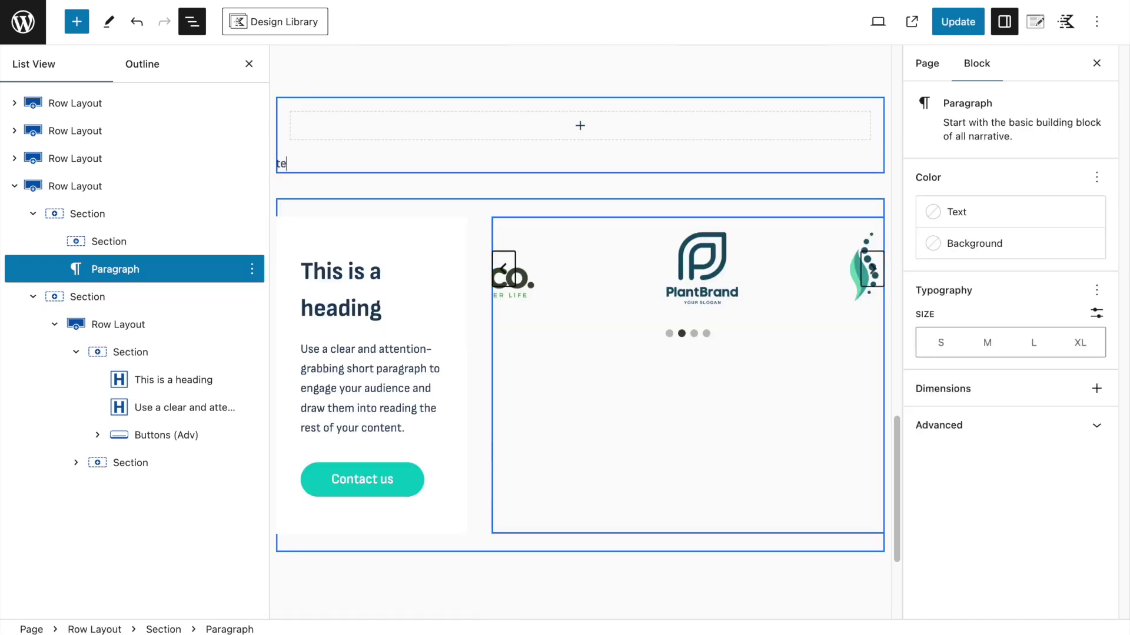
{"action": "key", "text": "BackSpace"}
{"action": "key", "text": "BackSpace"}
{"action": "type", "text": "/text"}
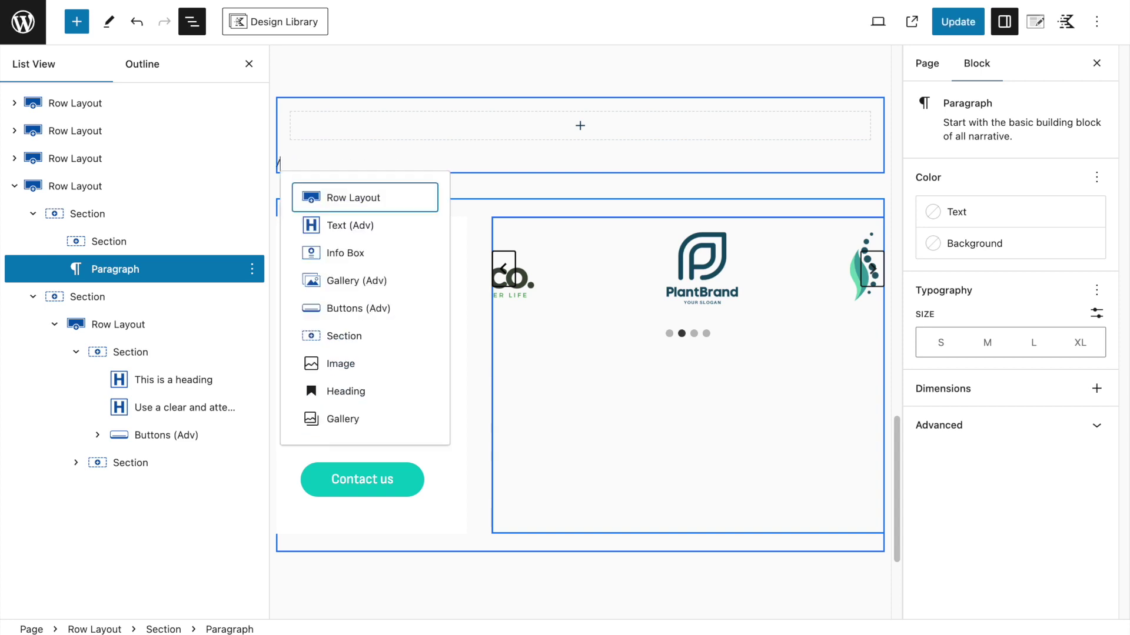
{"action": "left_click", "coordinate": [391, 189]}
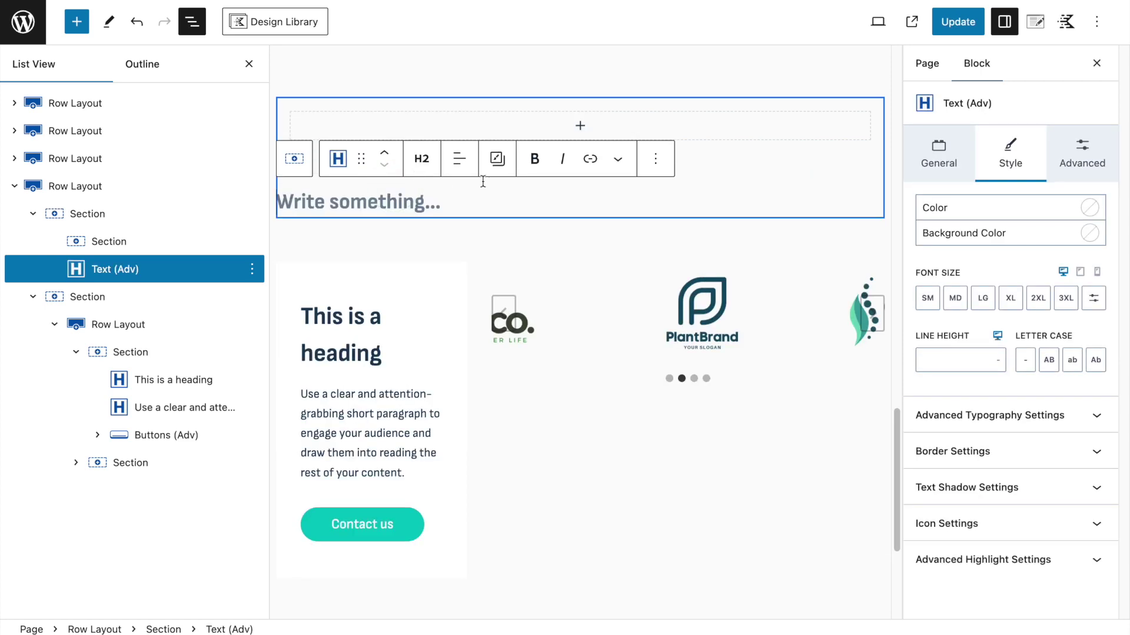
Duplicate the heading and paste 'Get insired by previous projects!' into the second one.
{"action": "left_click", "coordinate": [653, 169]}
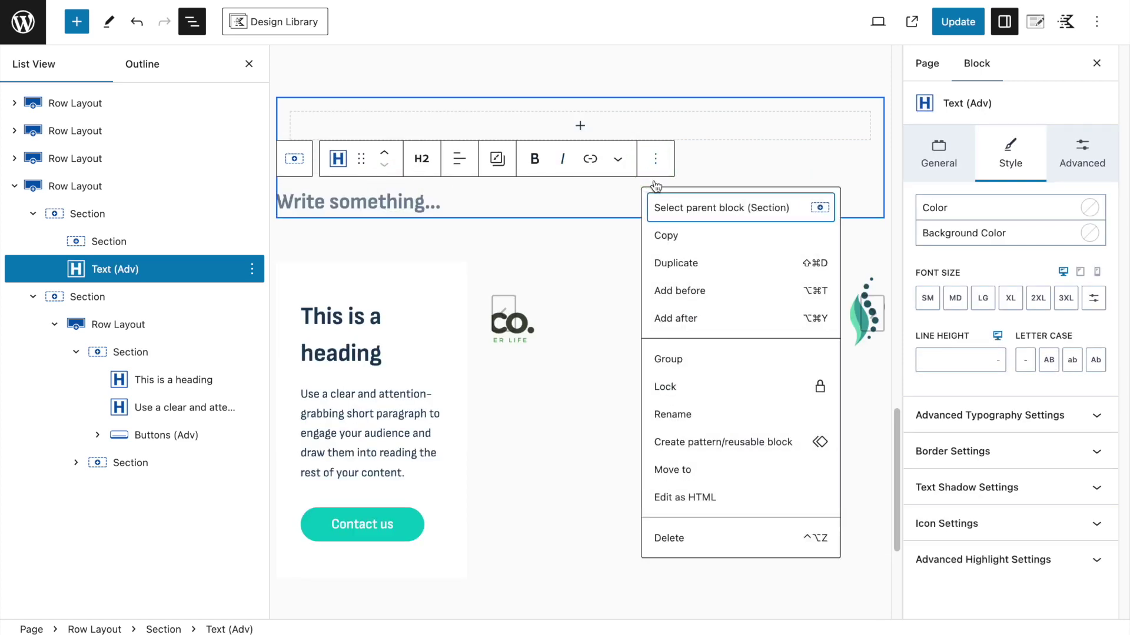
{"action": "left_click", "coordinate": [680, 265]}
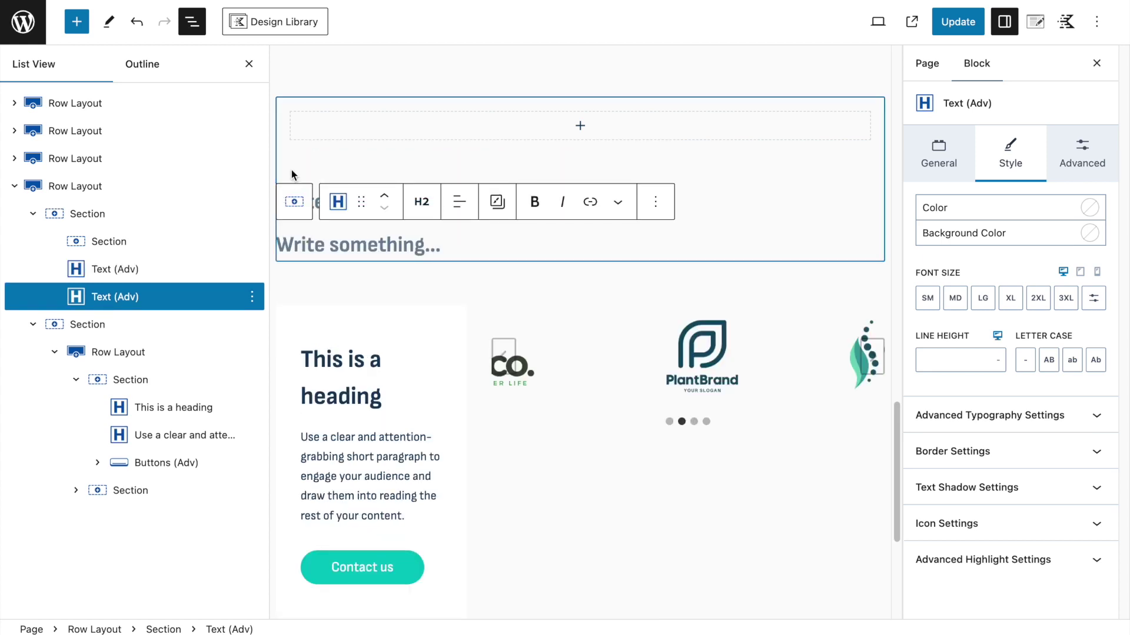
{"action": "left_click", "coordinate": [311, 187]}
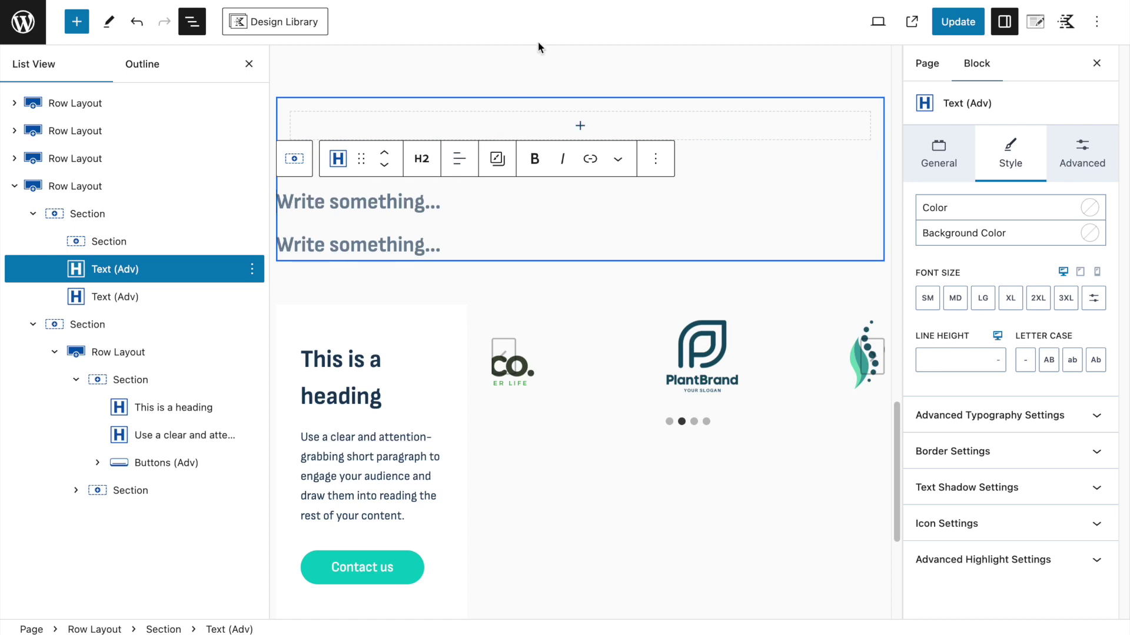
{"action": "left_click", "coordinate": [324, 239]}
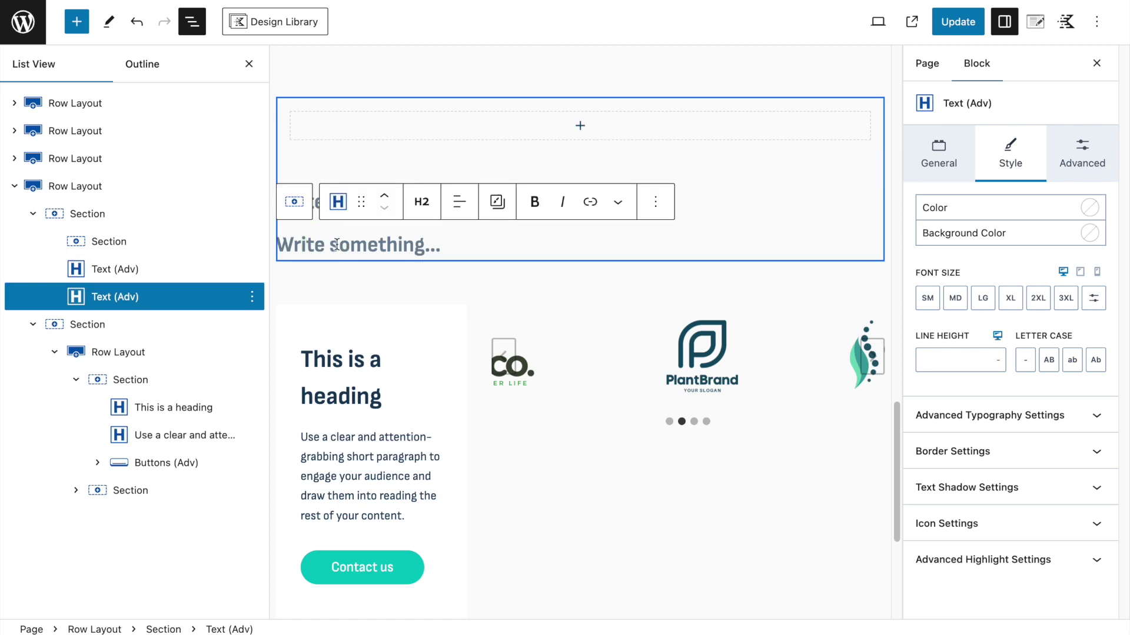
{"action": "type", "text": "Get insired by previous projects!"}
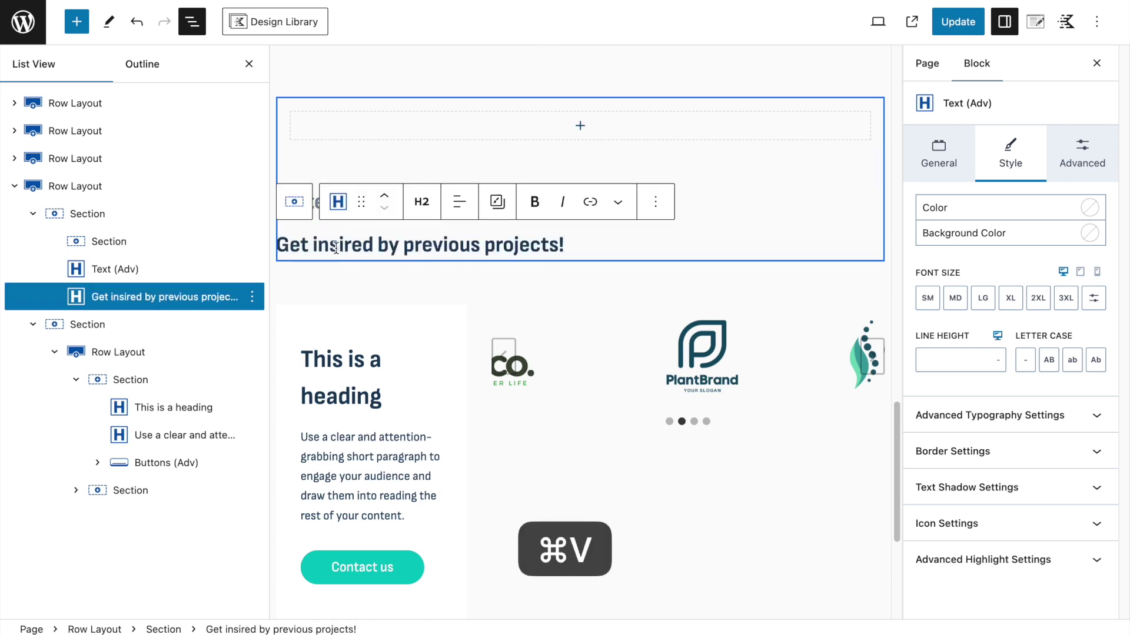
Turn the first heading into a DIV reading 'Our projects'.
{"action": "left_click", "coordinate": [380, 148]}
{"action": "left_click", "coordinate": [355, 212]}
{"action": "left_click", "coordinate": [422, 159]}
{"action": "left_click", "coordinate": [449, 462]}
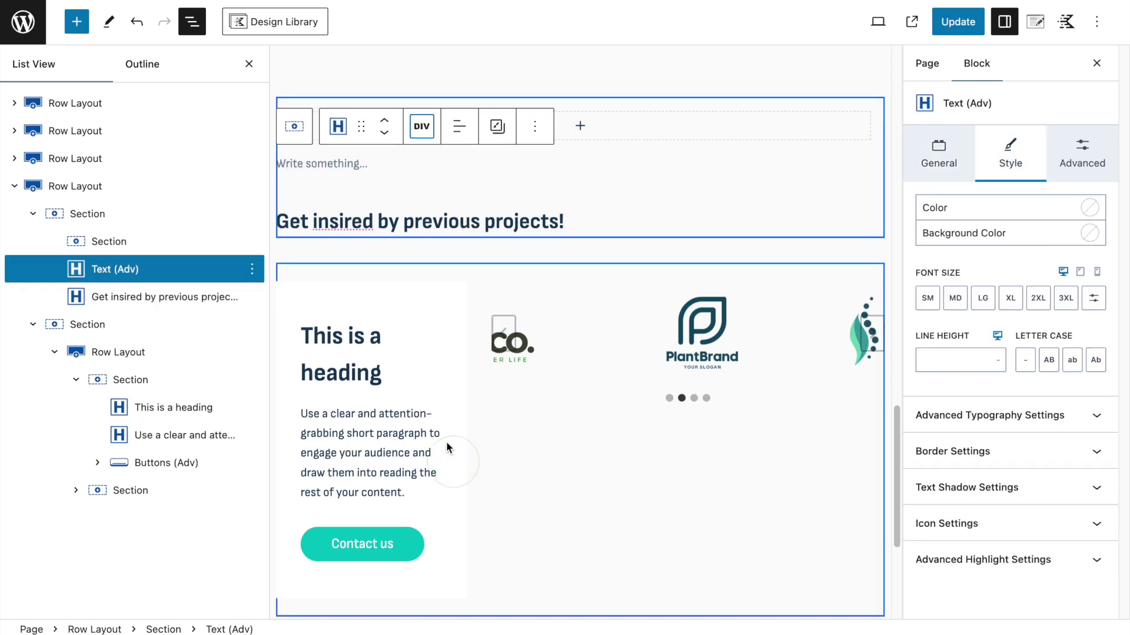
{"action": "type", "text": "Our pro"}
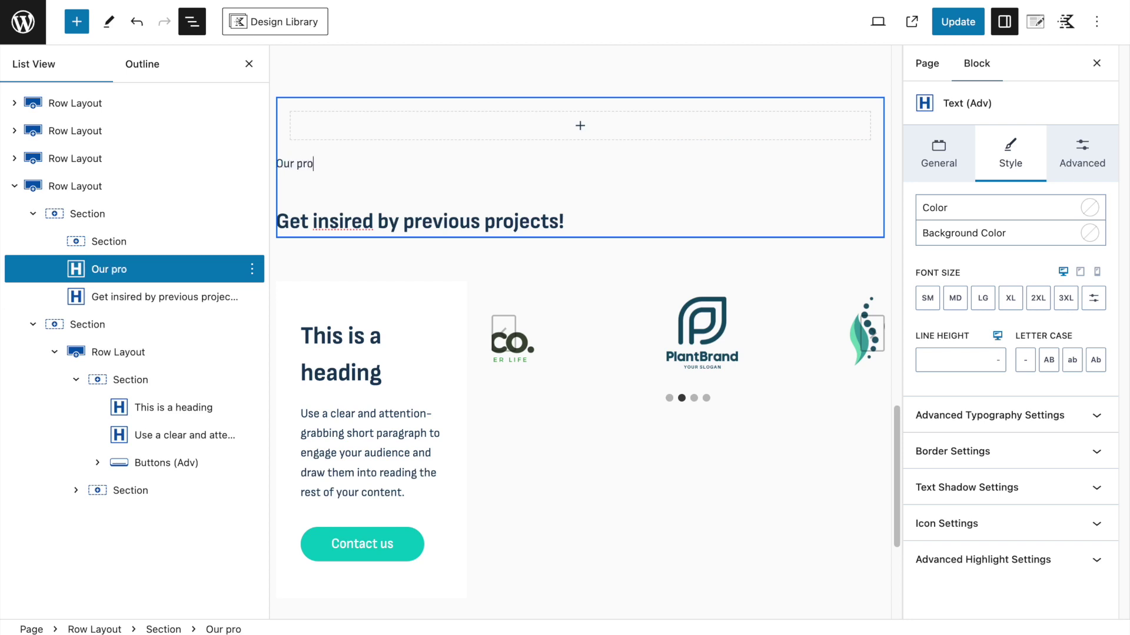
{"action": "type", "text": "jects"}
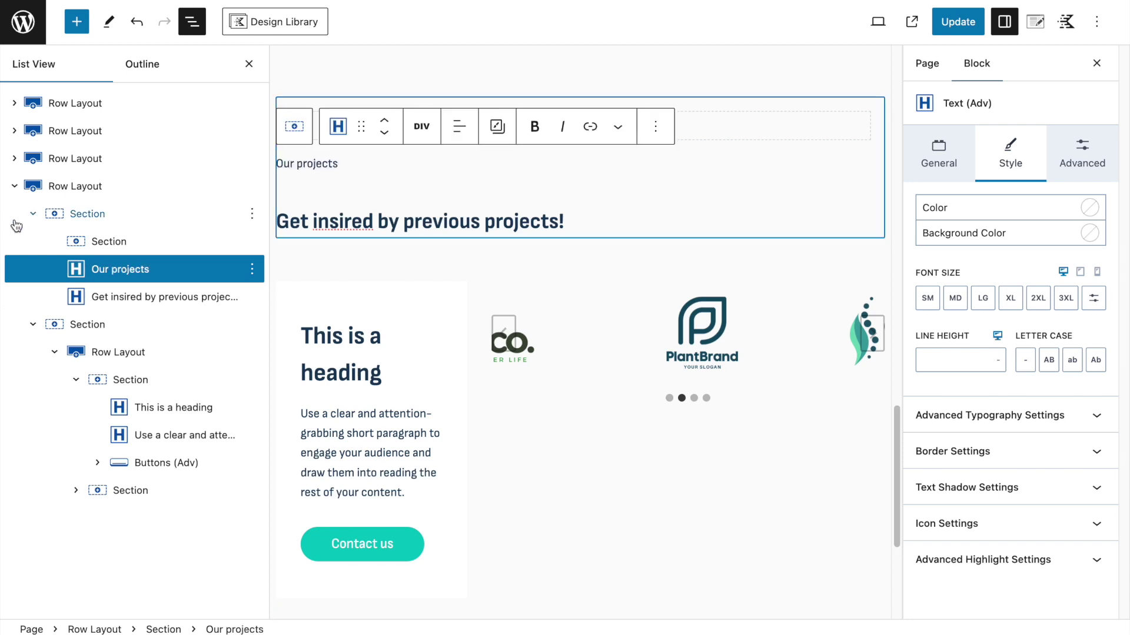
Centre-align the text in the section holding both headings.
{"action": "left_click", "coordinate": [85, 215]}
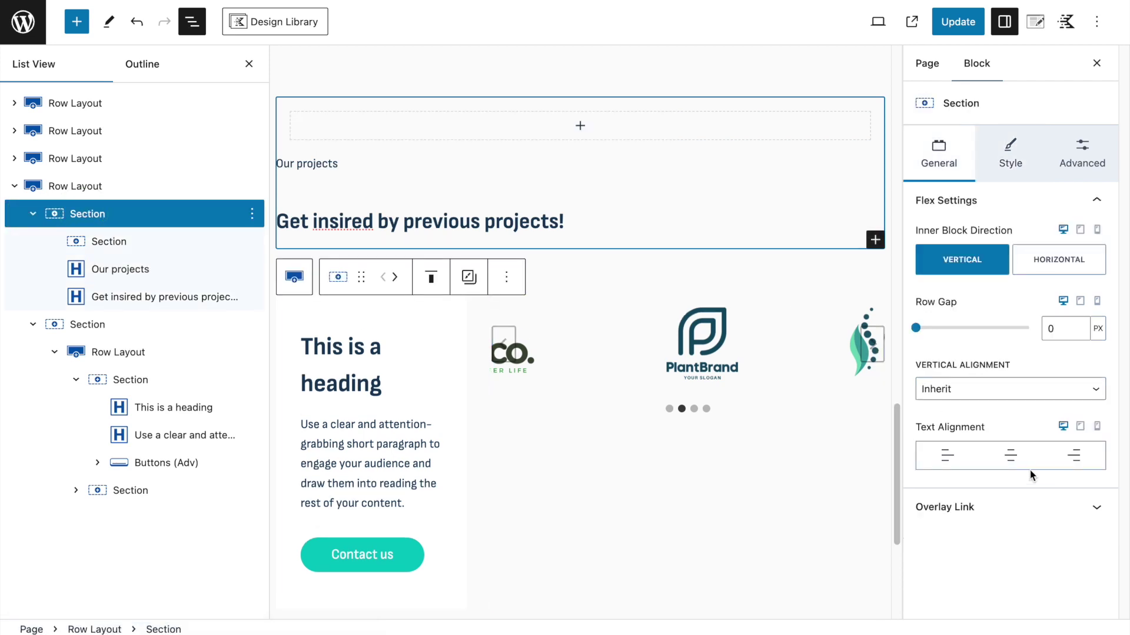
{"action": "left_click", "coordinate": [1012, 456]}
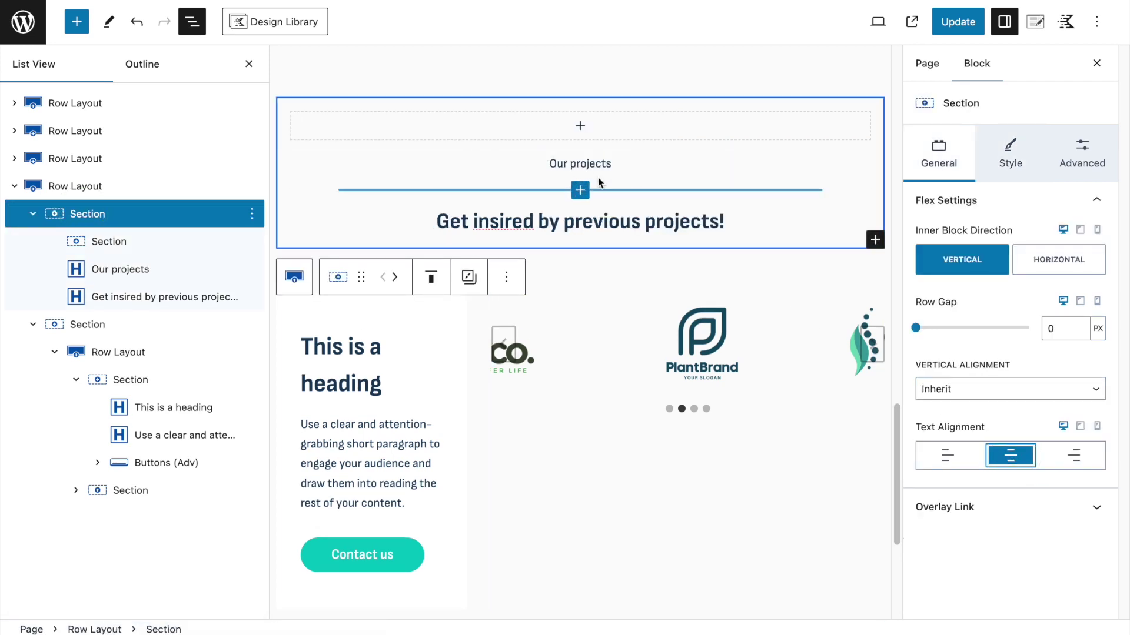
{"action": "left_click", "coordinate": [130, 269]}
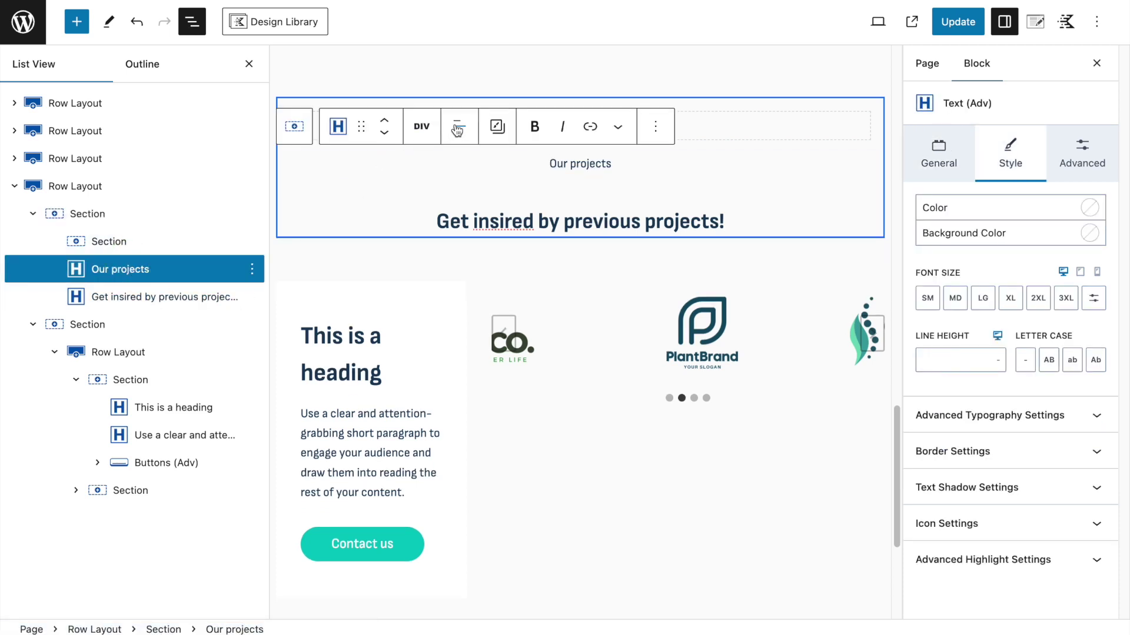
{"action": "left_click", "coordinate": [306, 222]}
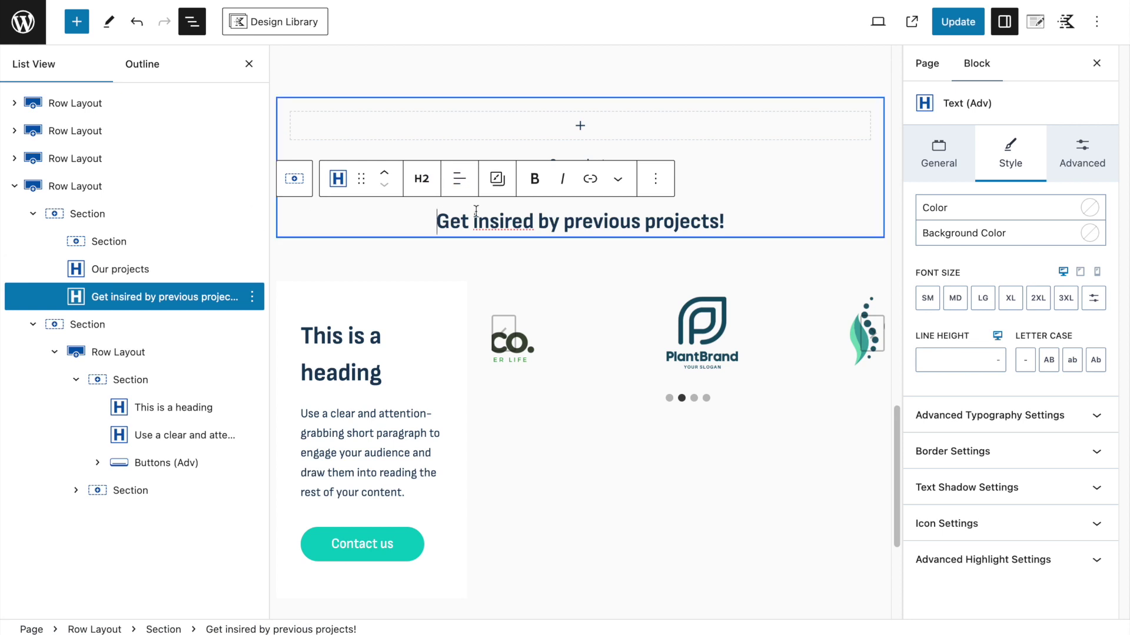
{"action": "left_click", "coordinate": [107, 245]}
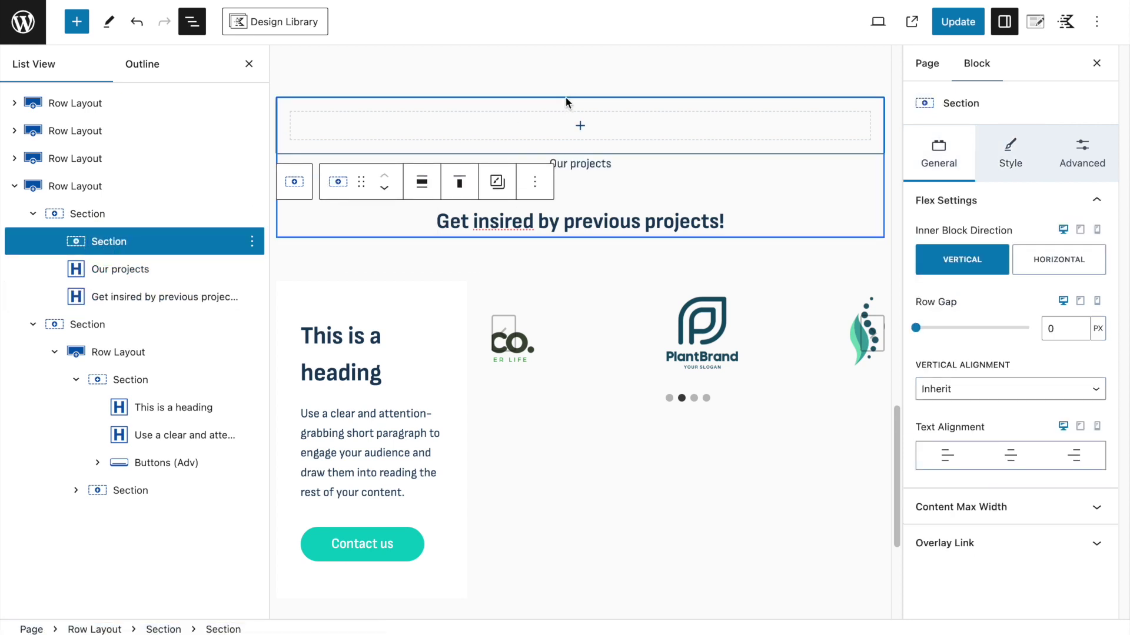
Add a Text (Adv) heading reading 'Digital wizards' inside the inner empty section.
{"action": "left_click", "coordinate": [580, 125]}
{"action": "left_click", "coordinate": [498, 246]}
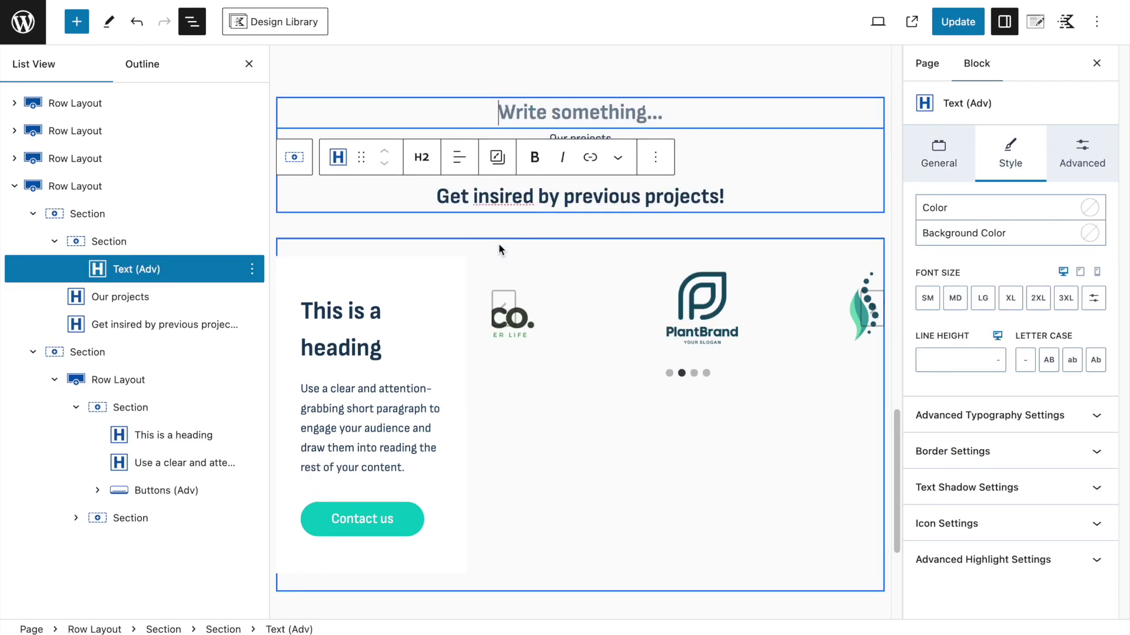
{"action": "type", "text": "Digital wizards"}
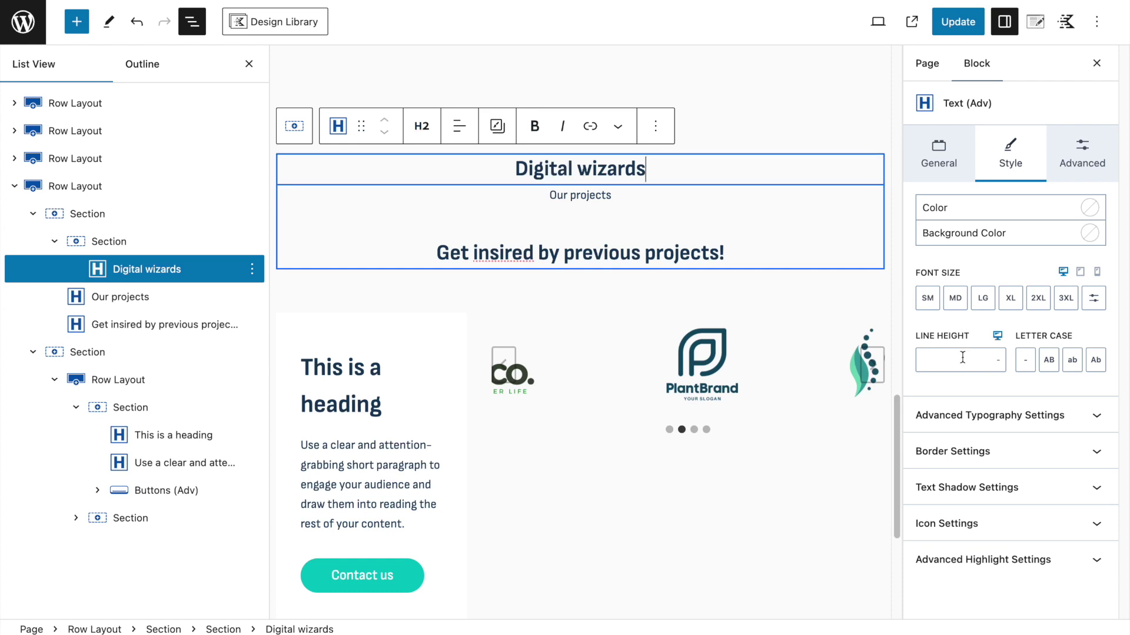
Make the heading 2XL and uppercase, enable a pale blue text shadow, and save.
{"action": "left_click", "coordinate": [1038, 301]}
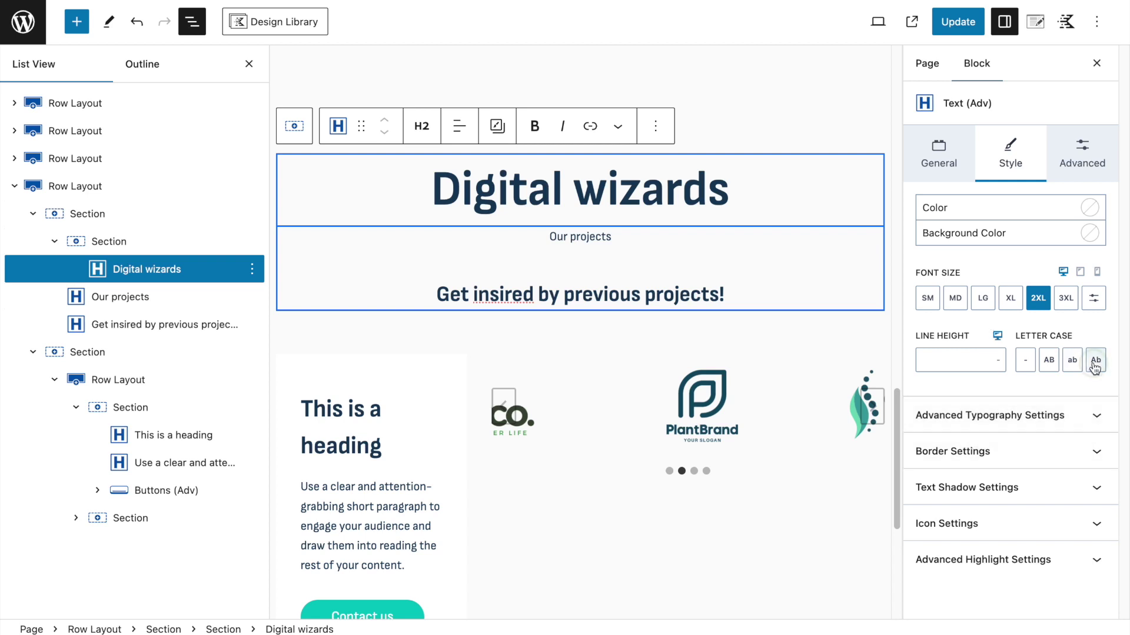
{"action": "left_click", "coordinate": [1049, 363]}
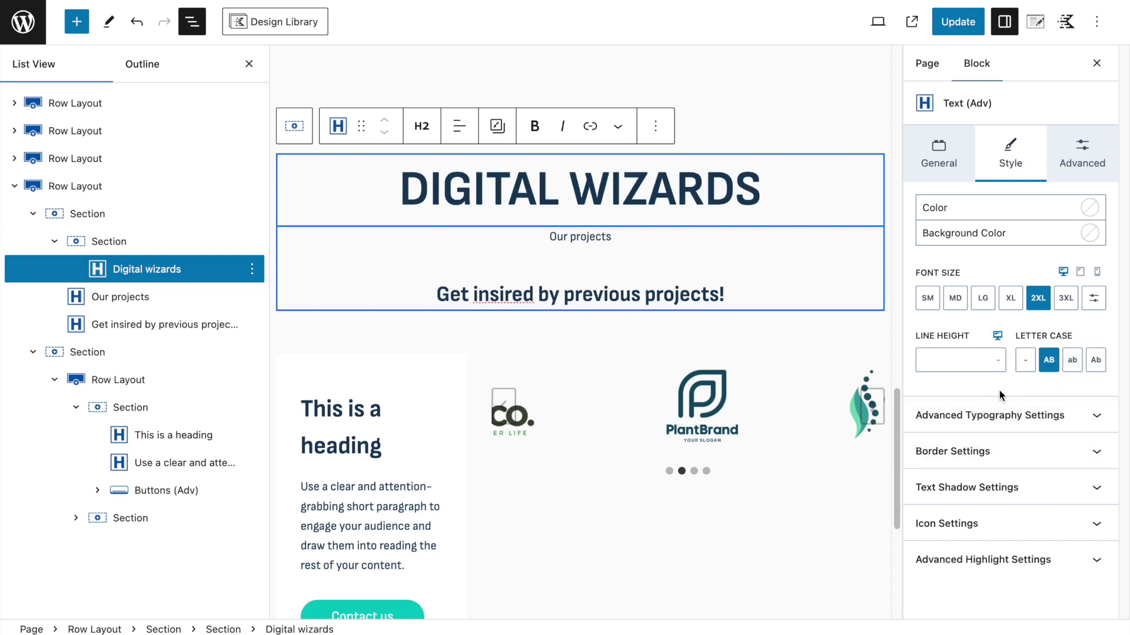
{"action": "left_click", "coordinate": [984, 490]}
{"action": "left_click", "coordinate": [1076, 513]}
{"action": "scroll", "coordinate": [1012, 500], "scroll_direction": "down", "scroll_amount": 2}
{"action": "left_click", "coordinate": [935, 492]}
{"action": "left_click", "coordinate": [892, 457]}
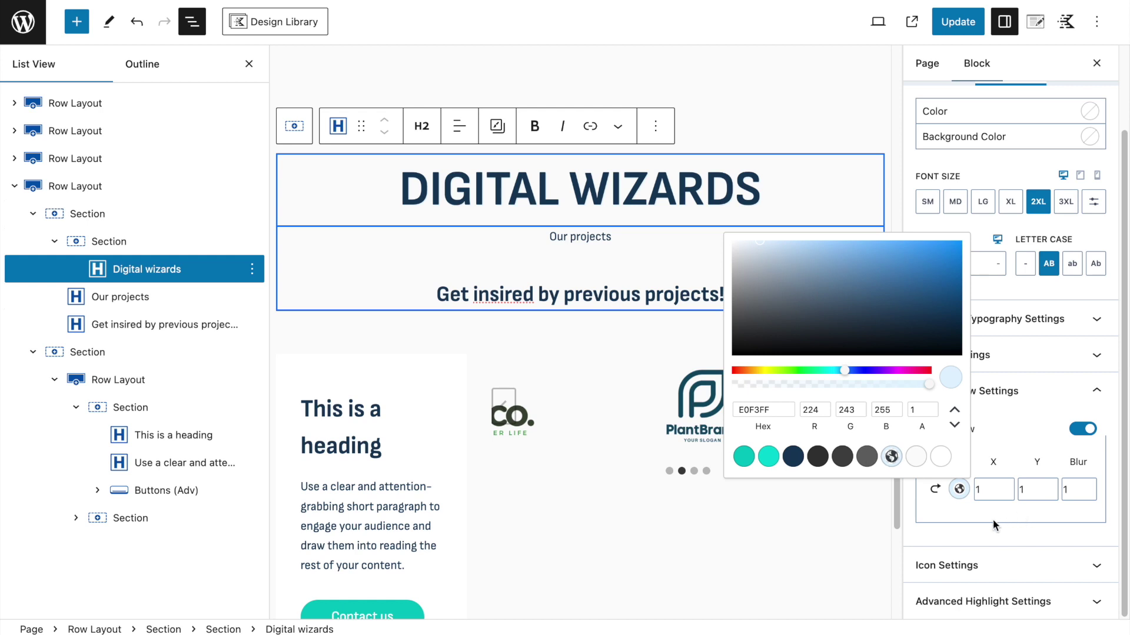
{"action": "left_click", "coordinate": [1024, 424]}
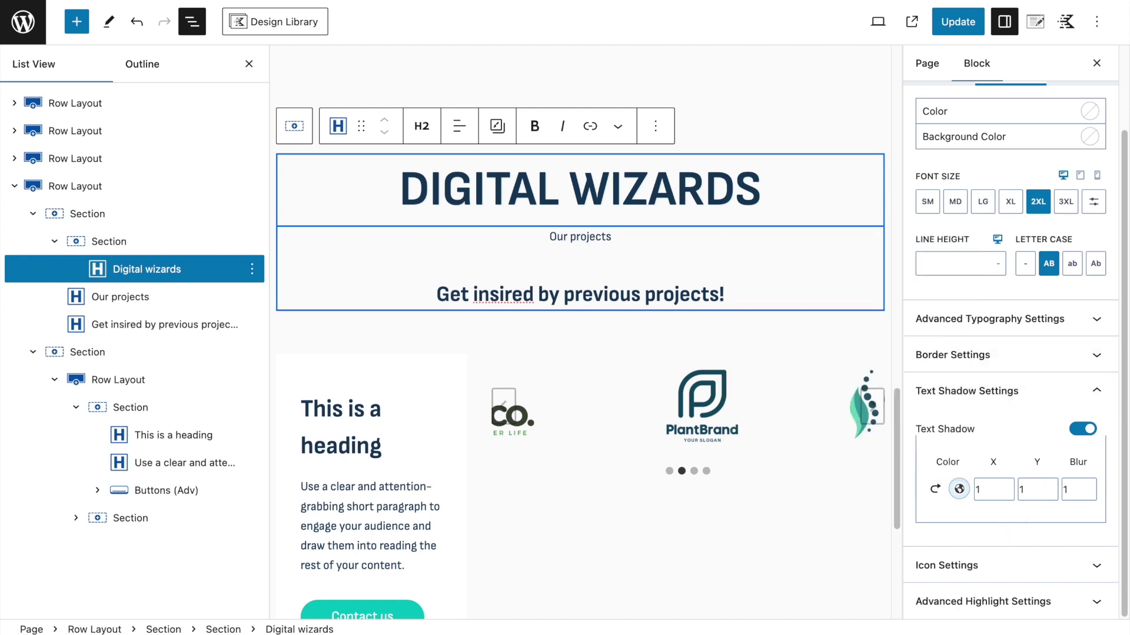
{"action": "left_click", "coordinate": [951, 23]}
Reset the shadow colour, set its blur to 3, and colour the heading text light blue.
{"action": "left_click", "coordinate": [958, 494]}
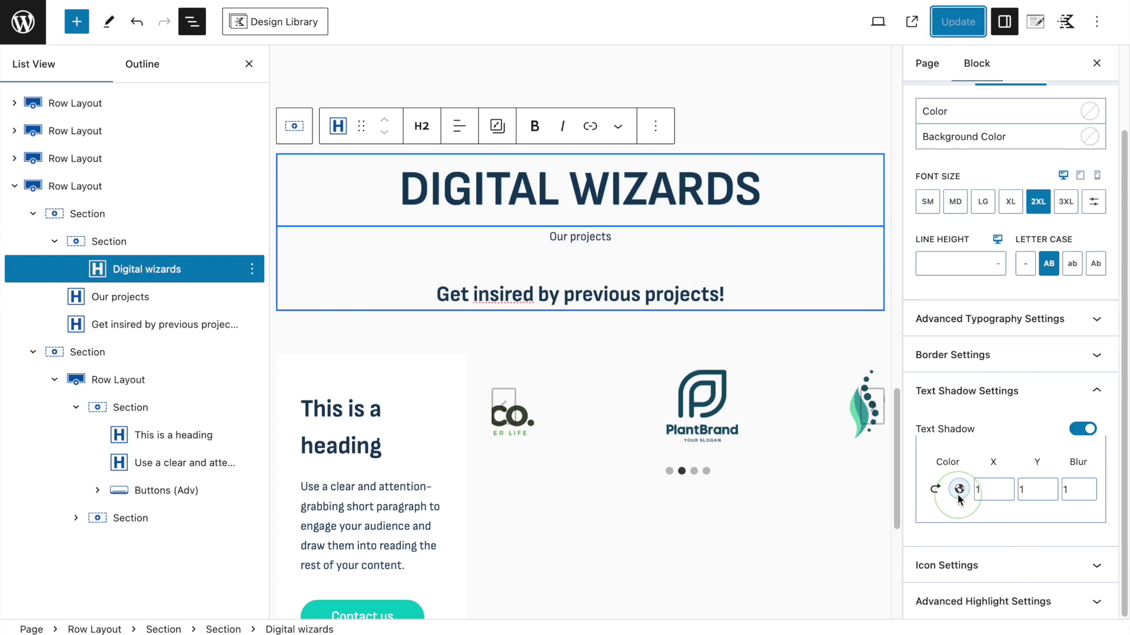
{"action": "left_click", "coordinate": [935, 489]}
{"action": "double_click", "coordinate": [1053, 489]}
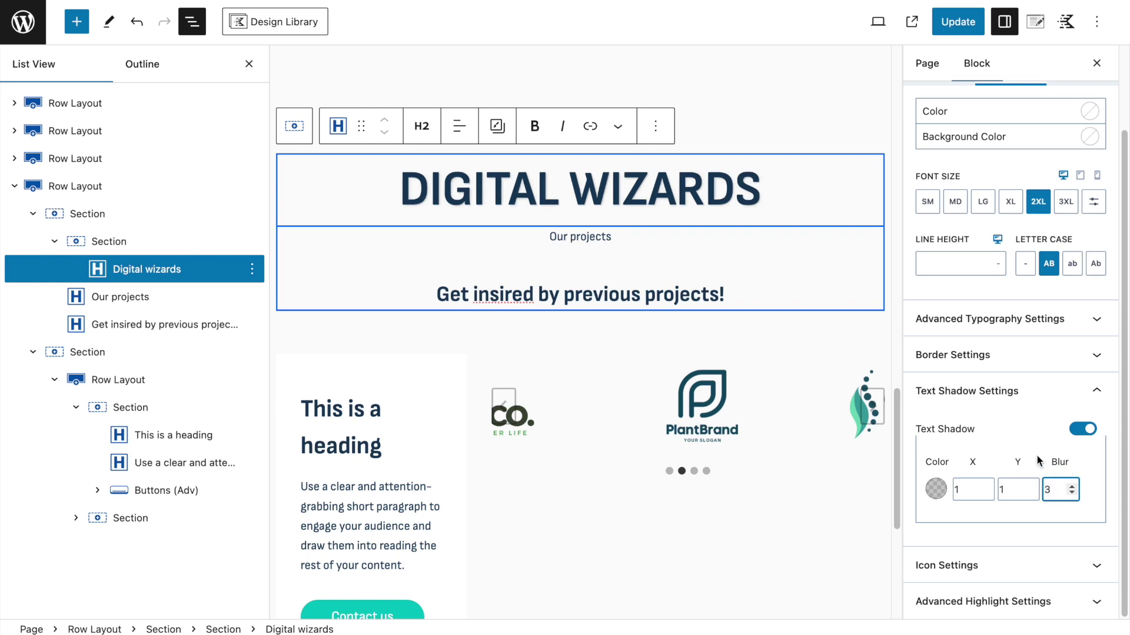
{"action": "scroll", "coordinate": [1039, 460], "scroll_direction": "up", "scroll_amount": 3}
{"action": "left_click", "coordinate": [1077, 208]}
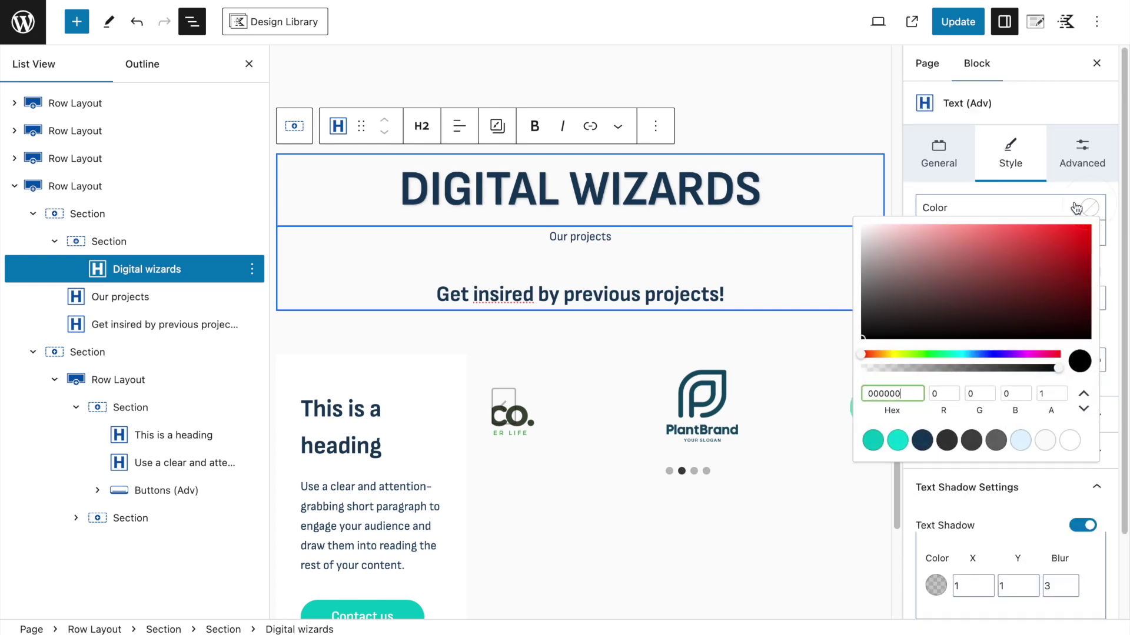
{"action": "left_click", "coordinate": [1021, 440]}
{"action": "left_click", "coordinate": [602, 254]}
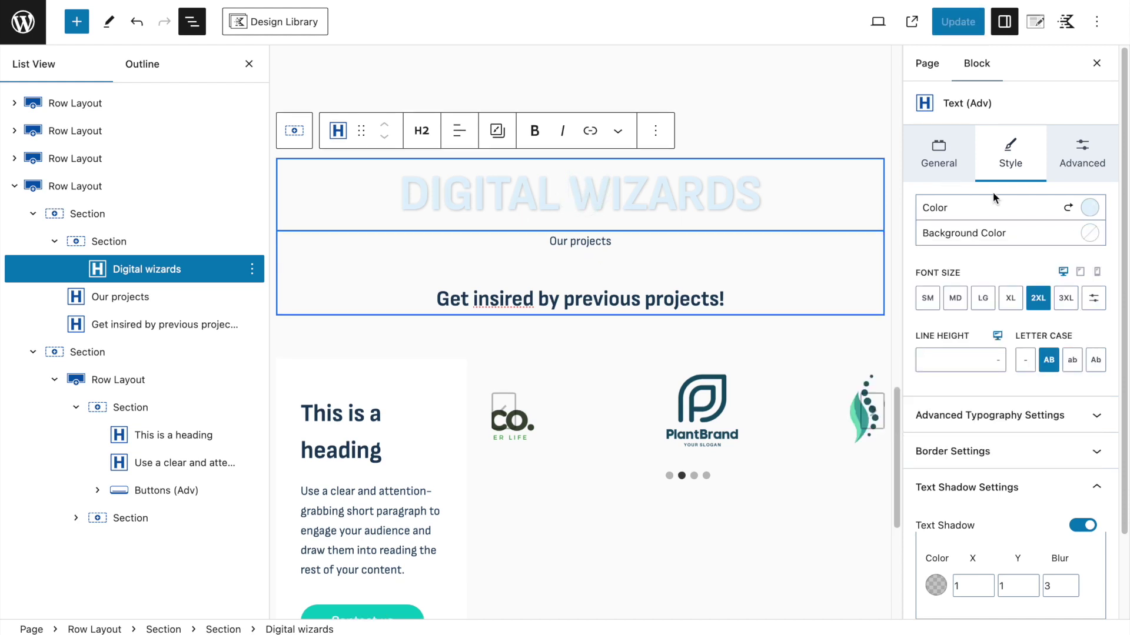
{"action": "scroll", "coordinate": [947, 467], "scroll_direction": "down", "scroll_amount": 2}
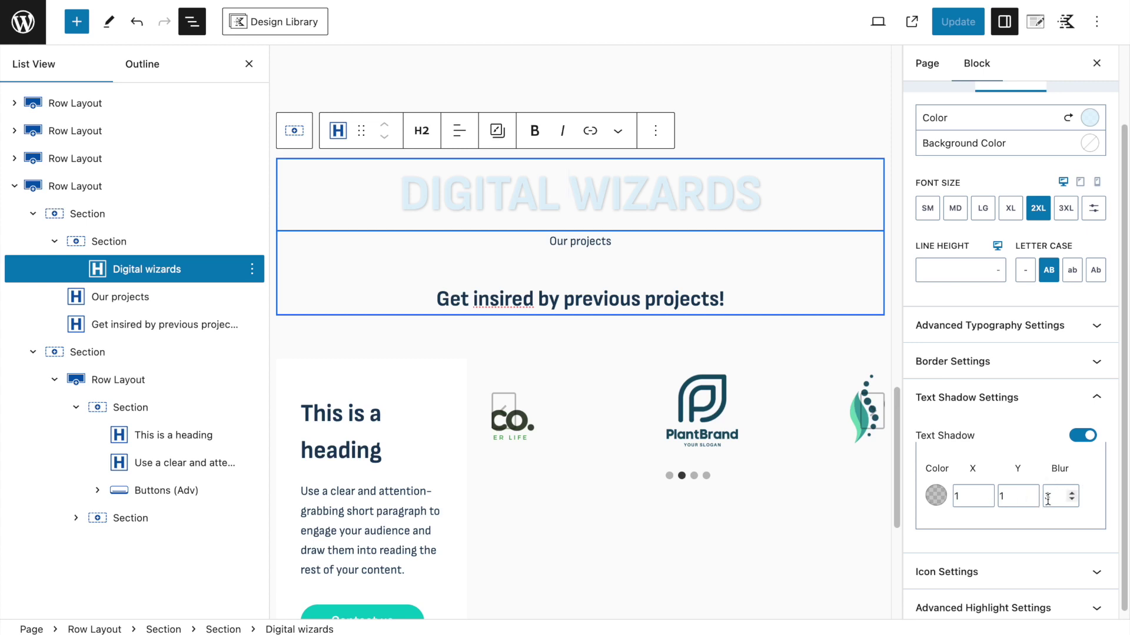
{"action": "left_click", "coordinate": [578, 243]}
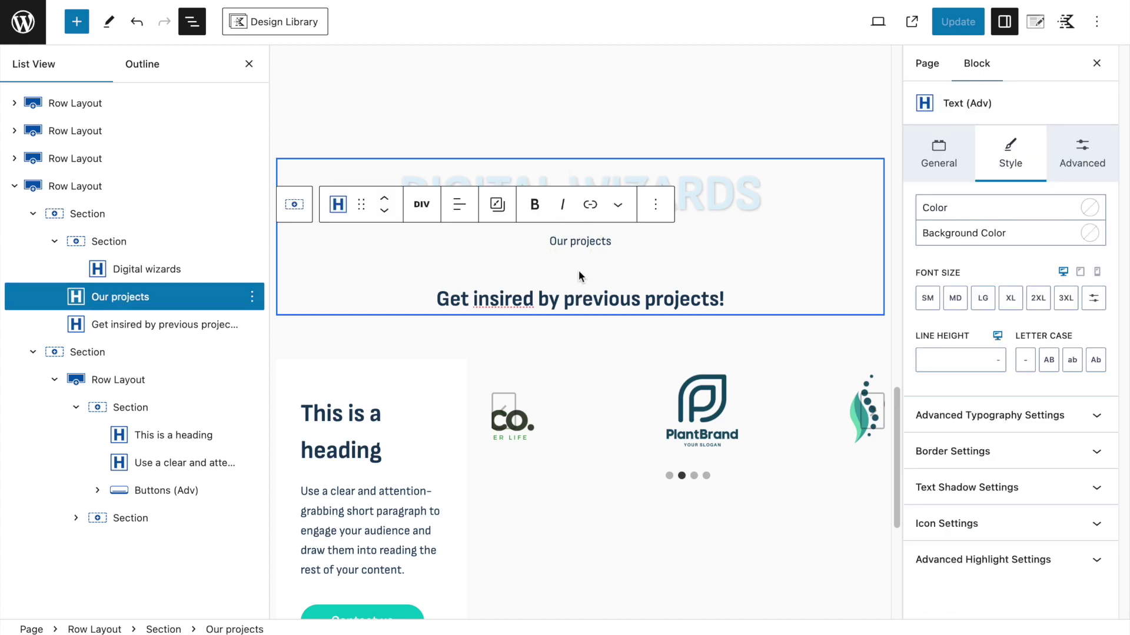
Give the 'Our projects' block an XXS bottom margin.
{"action": "left_click", "coordinate": [1059, 158]}
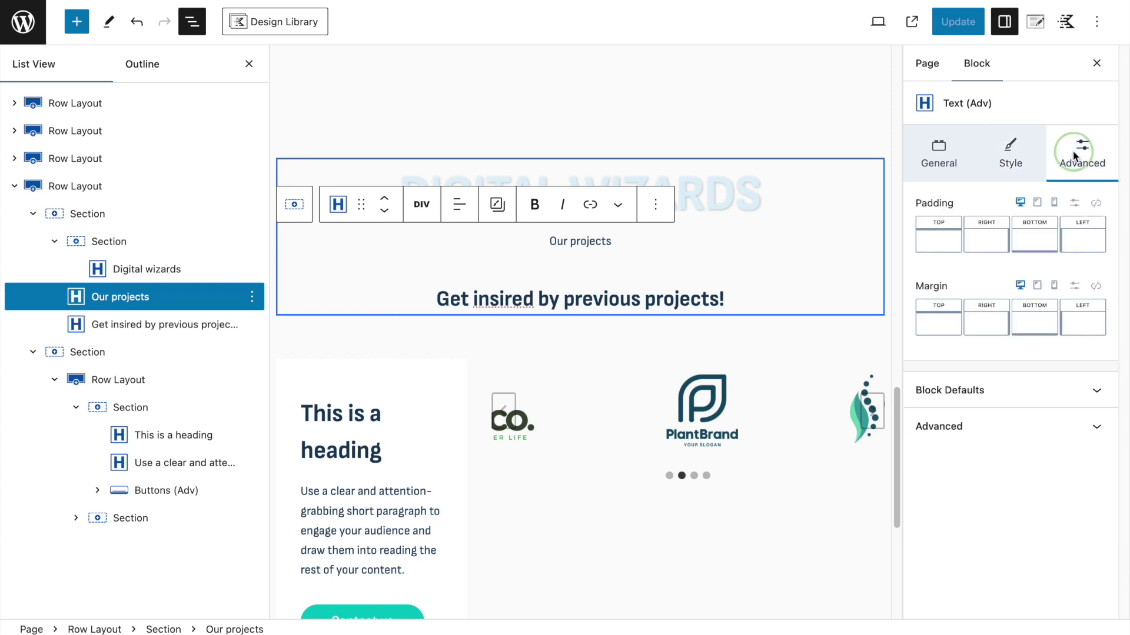
{"action": "left_click", "coordinate": [1039, 329]}
{"action": "left_click_drag", "start_coordinate": [858, 389], "coordinate": [873, 390]}
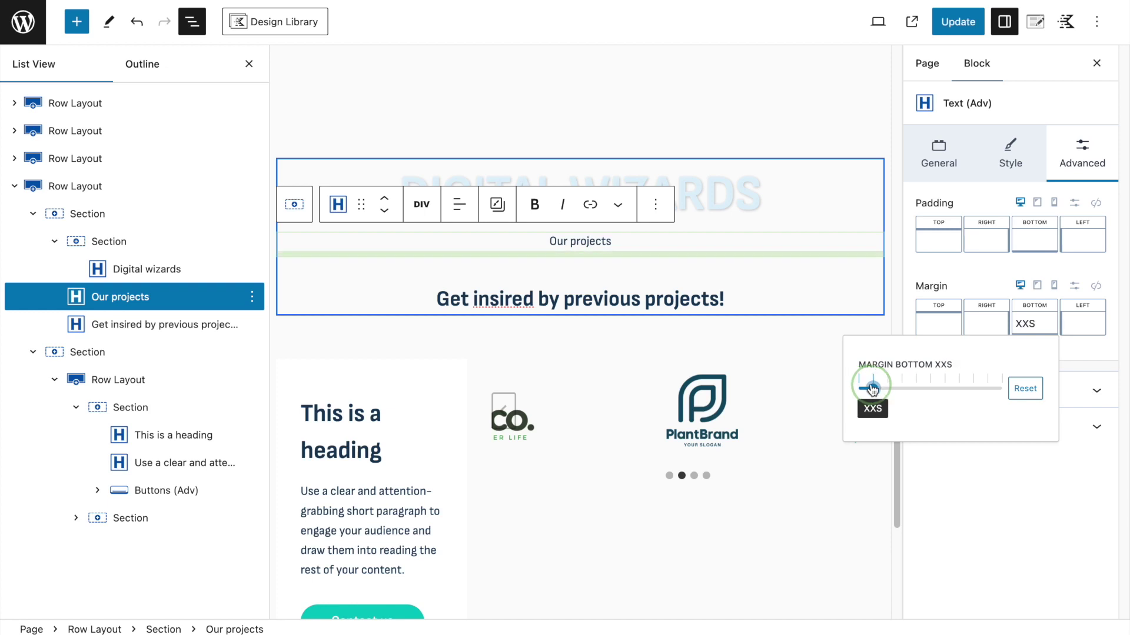
Give the 'Get insired by previous projects!' heading an XS top margin and save.
{"action": "left_click", "coordinate": [713, 299]}
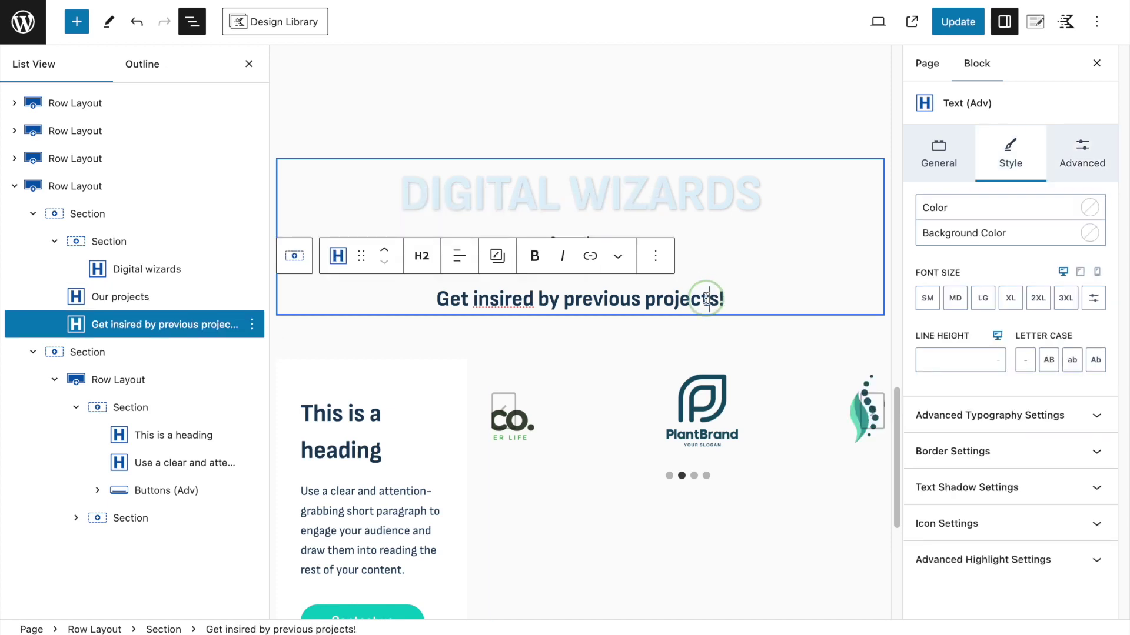
{"action": "left_click", "coordinate": [1082, 154]}
{"action": "left_click", "coordinate": [939, 323]}
{"action": "left_click_drag", "start_coordinate": [764, 388], "coordinate": [791, 389]}
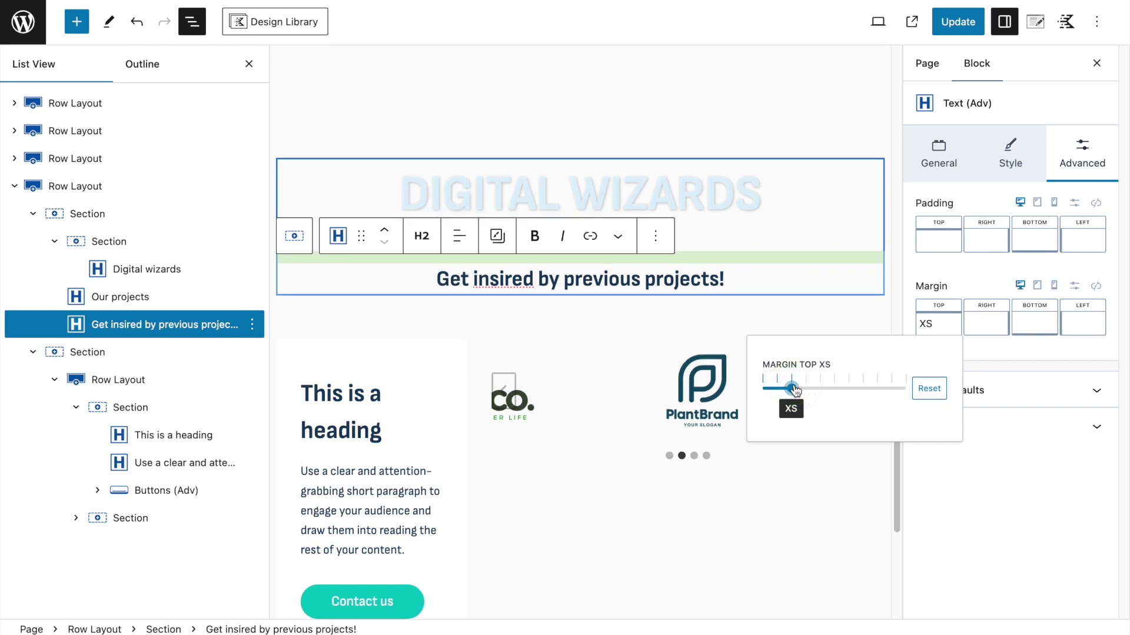
{"action": "left_click", "coordinate": [958, 21]}
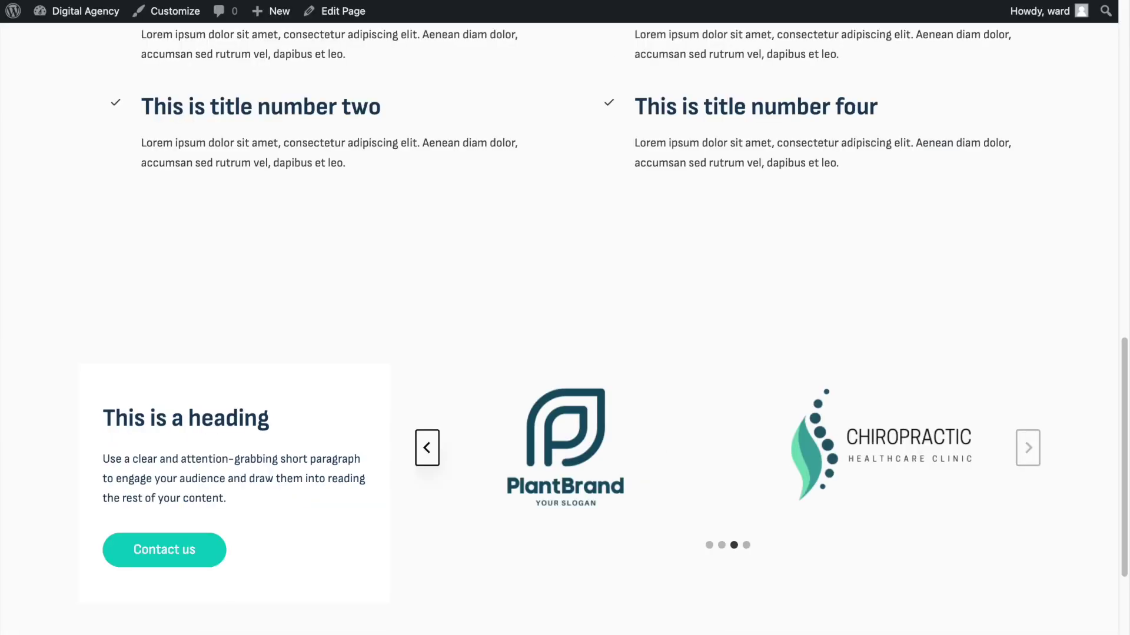
Scroll the live page to inspect the DIGITAL WIZARDS title above the logo carousel.
{"action": "scroll", "coordinate": [108, 219], "scroll_direction": "down", "scroll_amount": 3}
{"action": "scroll", "coordinate": [109, 220], "scroll_direction": "up", "scroll_amount": 3}
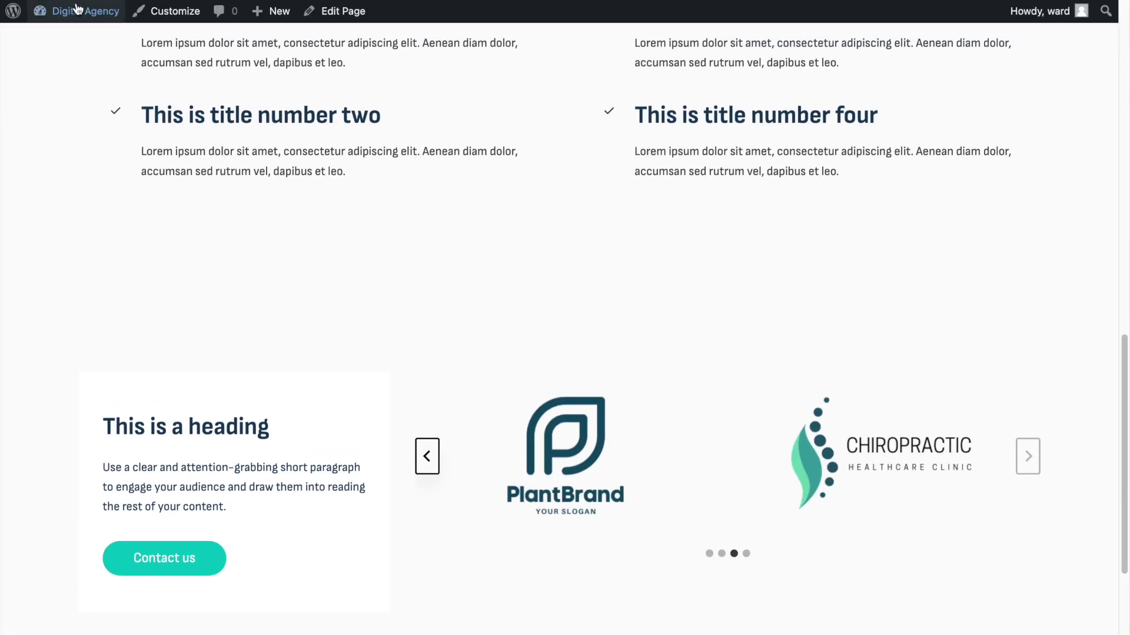
{"action": "scroll", "coordinate": [551, 419], "scroll_direction": "down", "scroll_amount": 1}
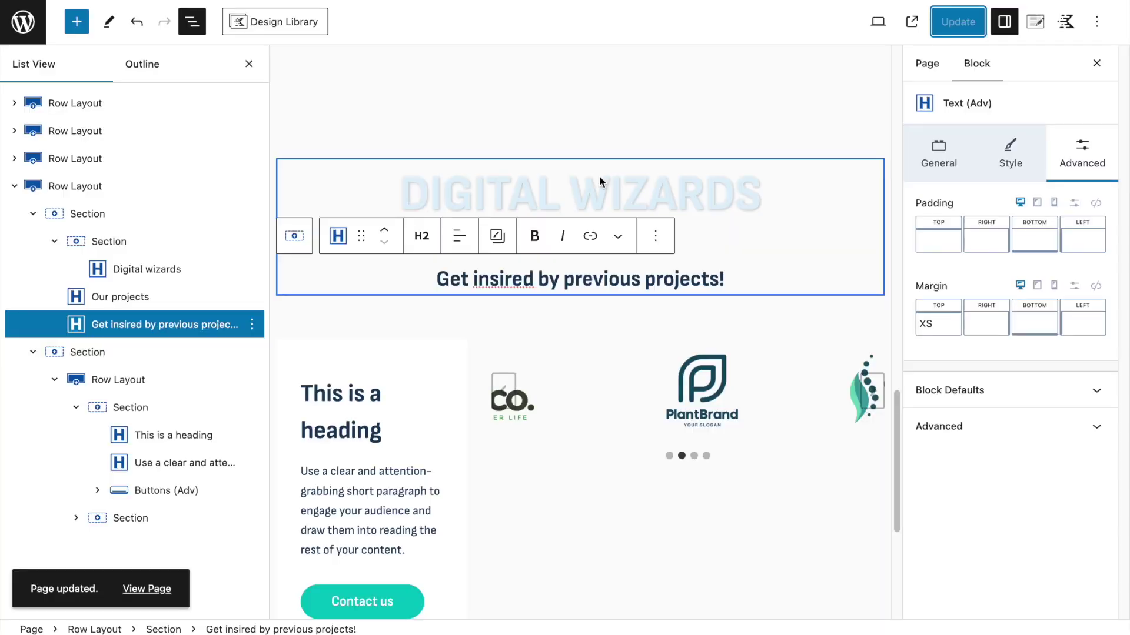
Select the DIGITAL WIZARDS section and keep its top and bottom padding at None.
{"action": "left_click", "coordinate": [132, 240]}
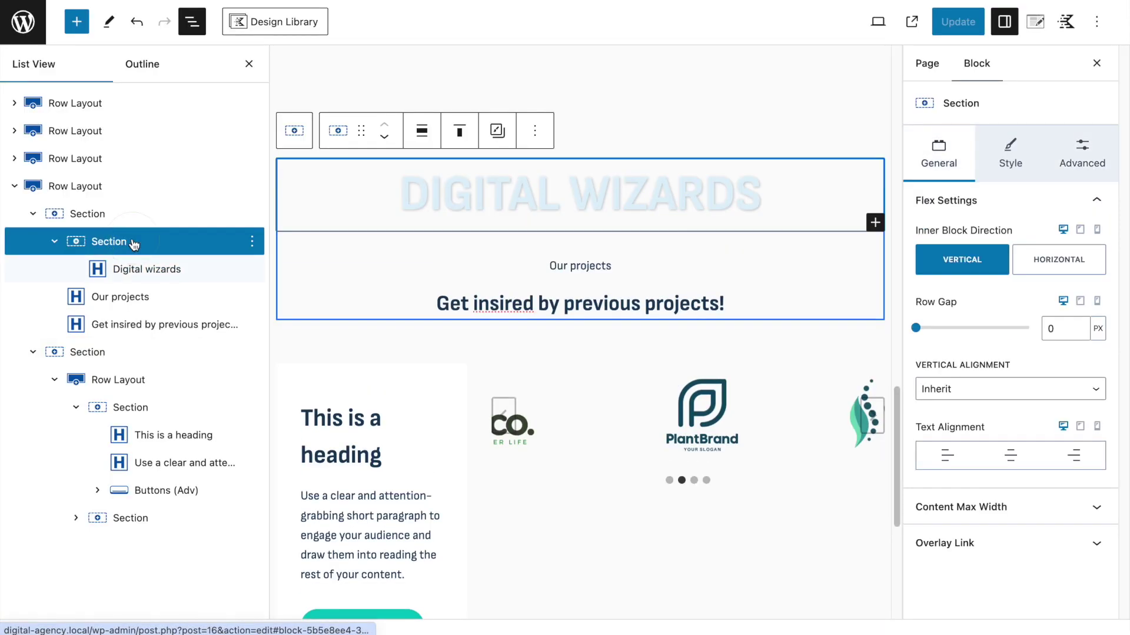
{"action": "left_click", "coordinate": [1074, 159]}
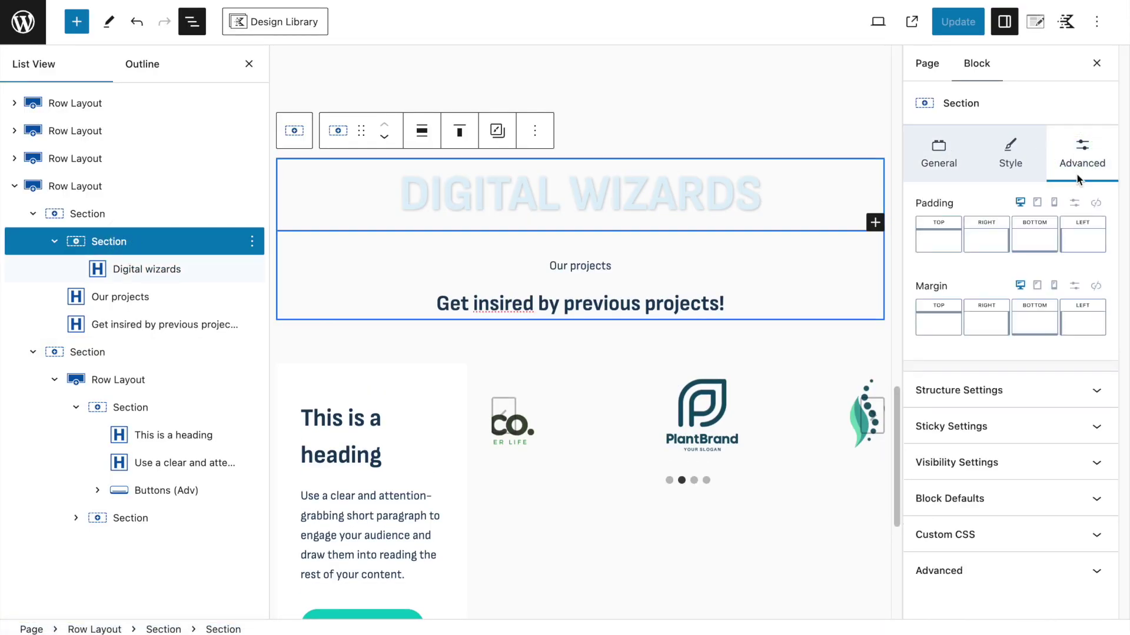
{"action": "left_click", "coordinate": [944, 251]}
{"action": "key", "text": "Right"}
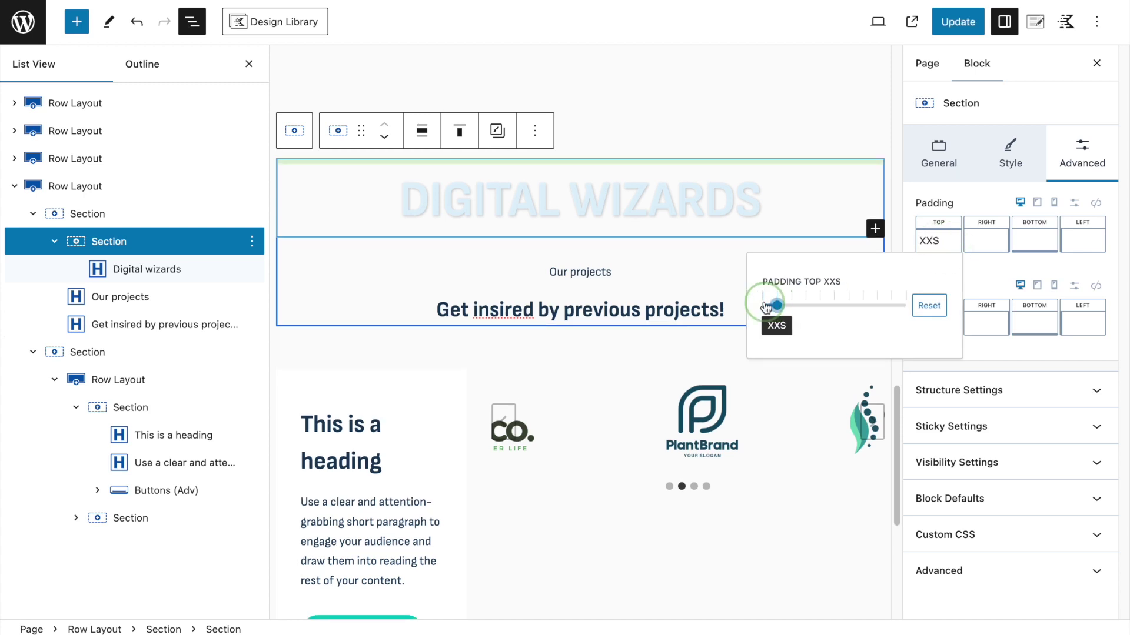
{"action": "key", "text": "Left"}
{"action": "left_click", "coordinate": [1024, 246]}
{"action": "mouse_move", "coordinate": [857, 307]}
{"action": "left_mouse_down"}
{"action": "mouse_move", "coordinate": [870, 309]}
{"action": "mouse_move", "coordinate": [855, 311]}
{"action": "left_mouse_up"}
{"action": "left_click", "coordinate": [991, 198]}
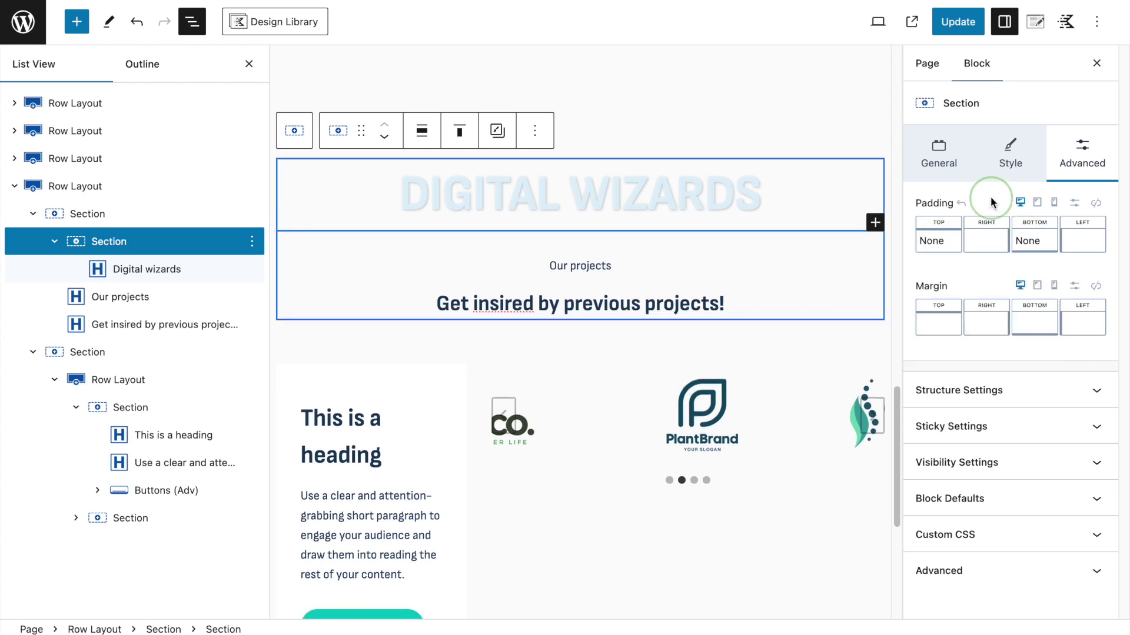
Set the section's bottom margin to a custom -60 px and save.
{"action": "left_click", "coordinate": [1017, 327]}
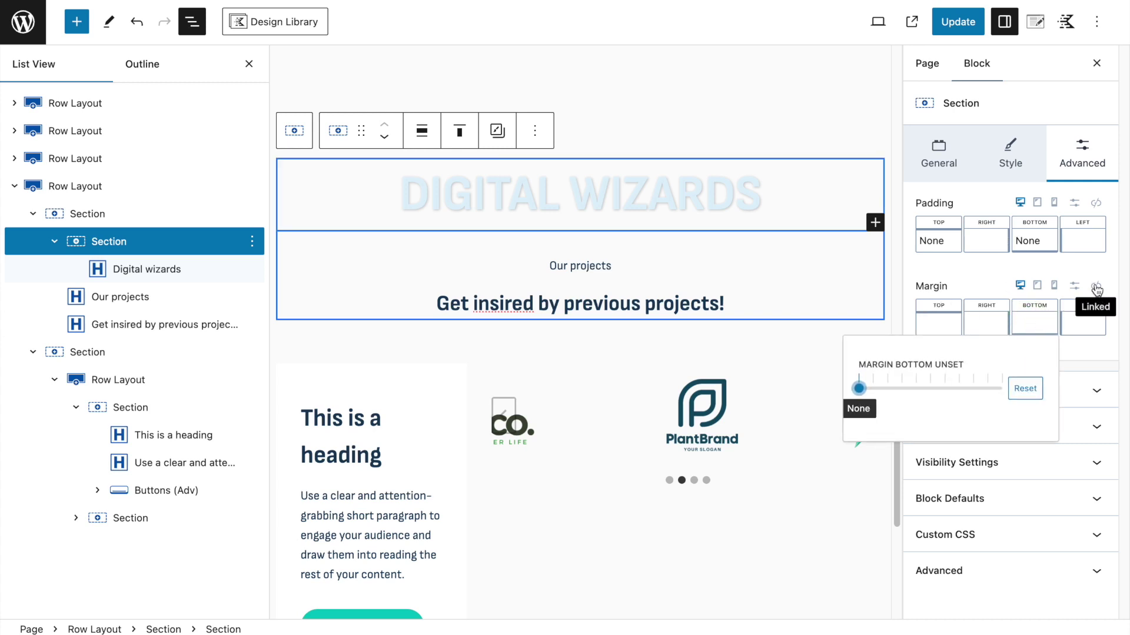
{"action": "left_click", "coordinate": [1074, 286]}
{"action": "left_click", "coordinate": [1016, 319]}
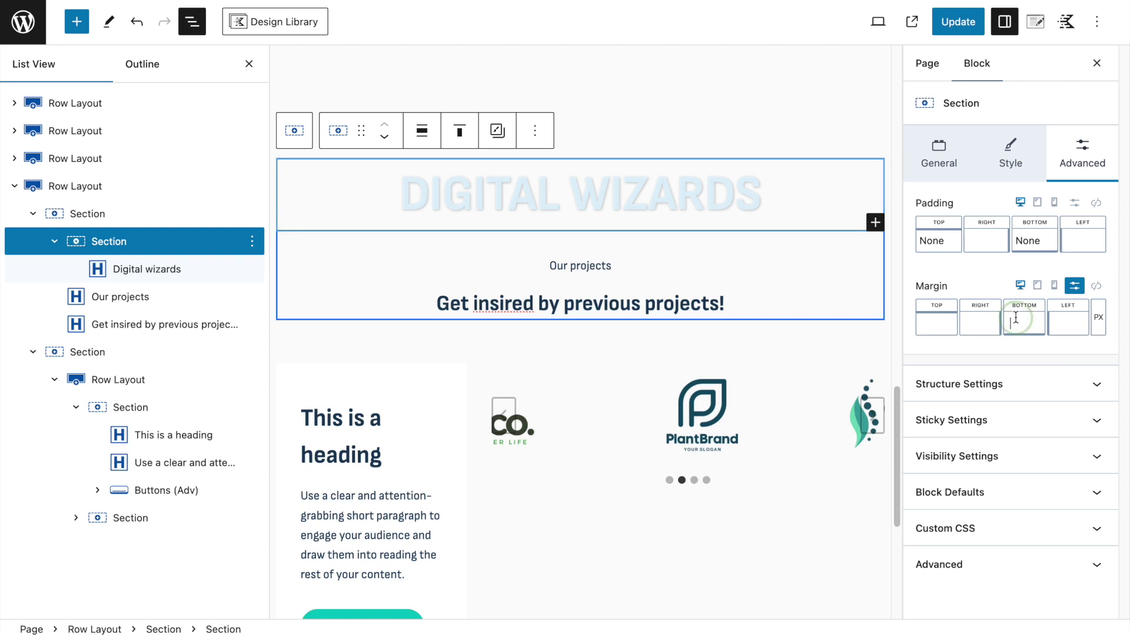
{"action": "type", "text": "-60"}
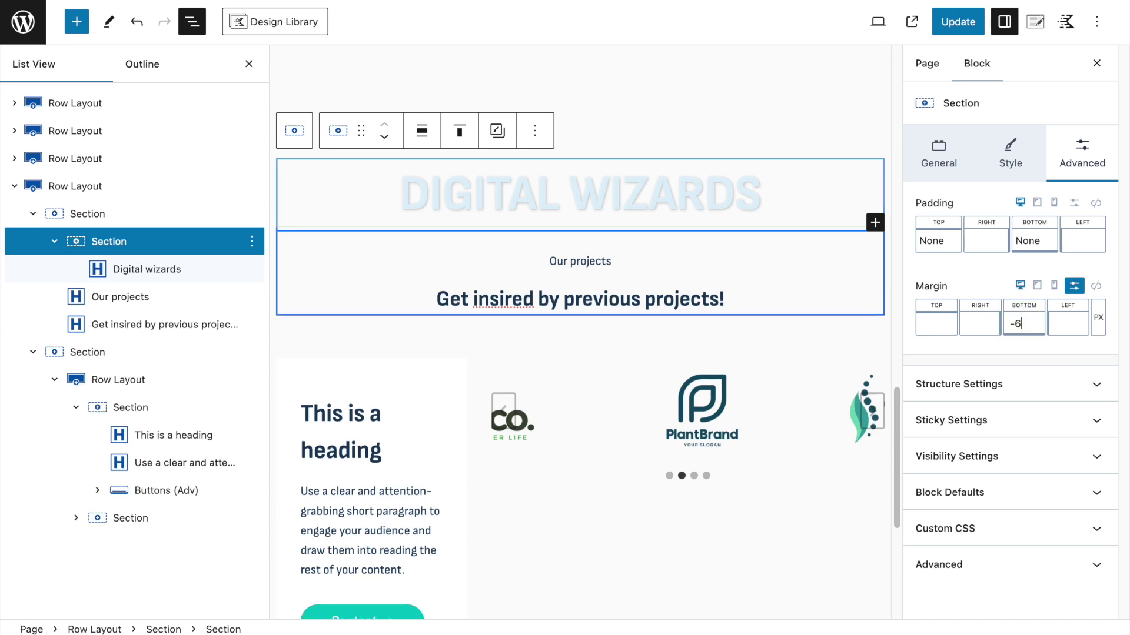
{"action": "left_click", "coordinate": [956, 21]}
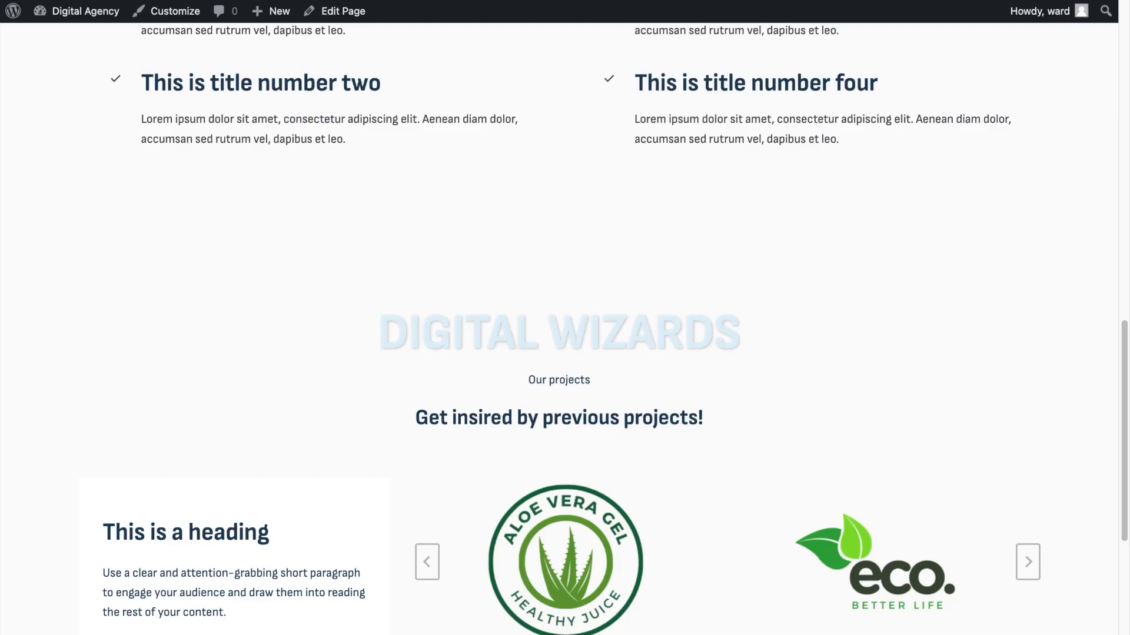
Scroll the live page to see 'Our projects' overlapping the faded DIGITAL WIZARDS title.
{"action": "scroll", "coordinate": [373, 267], "scroll_direction": "down", "scroll_amount": 2}
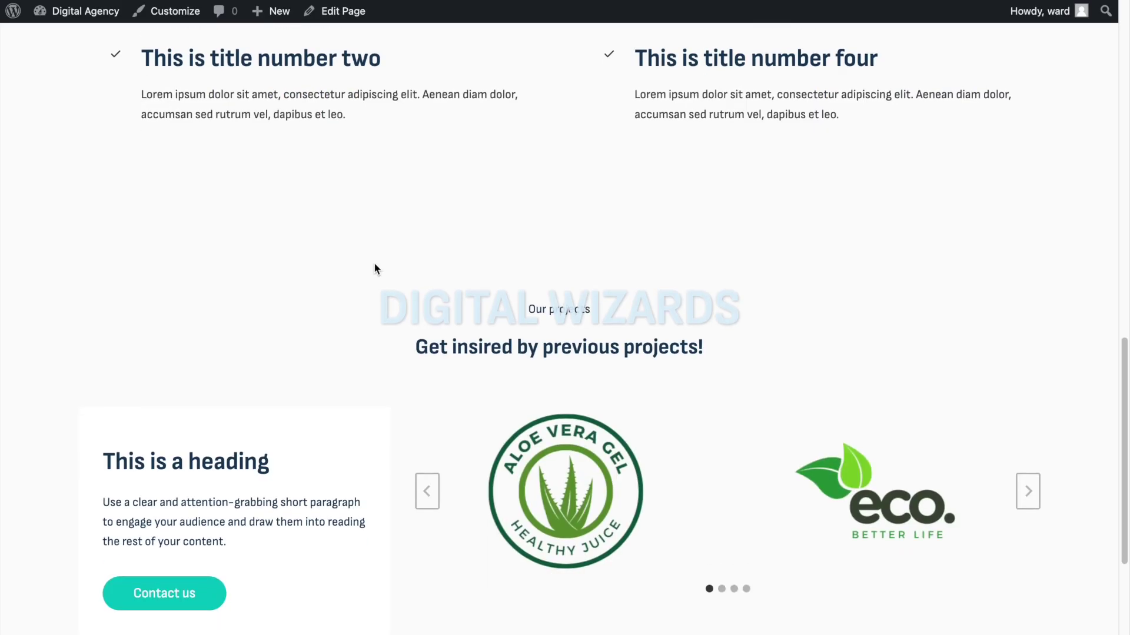
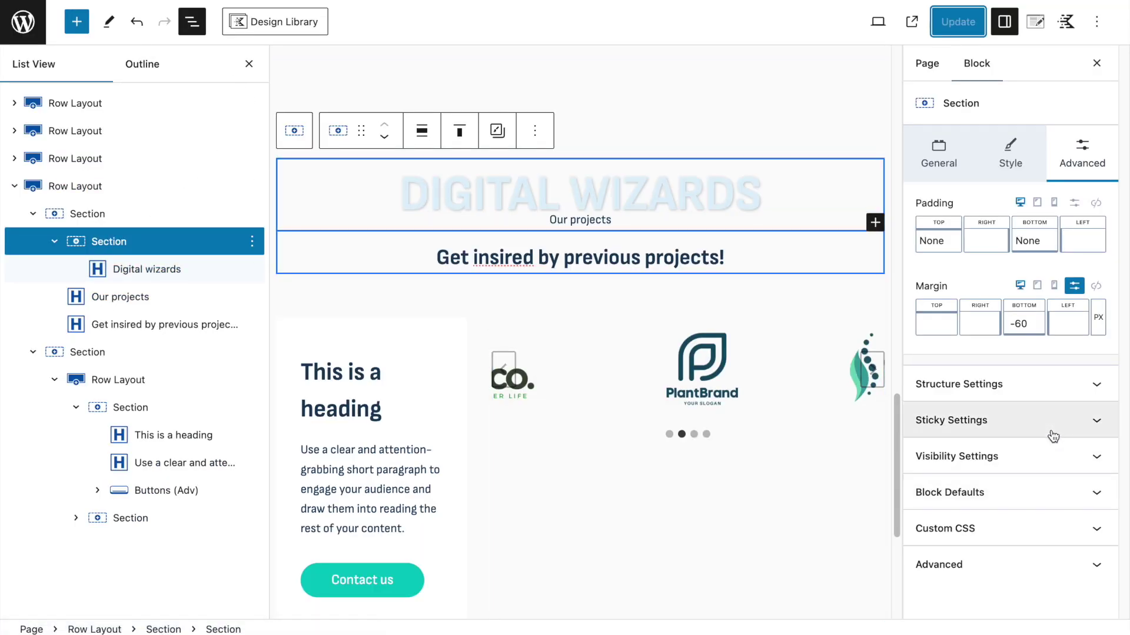
Set the DIGITAL WIZARDS section's Z index to -1 in Structure Settings and update the page.
{"action": "left_click", "coordinate": [1012, 390]}
{"action": "scroll", "coordinate": [1060, 459], "scroll_direction": "down", "scroll_amount": 2}
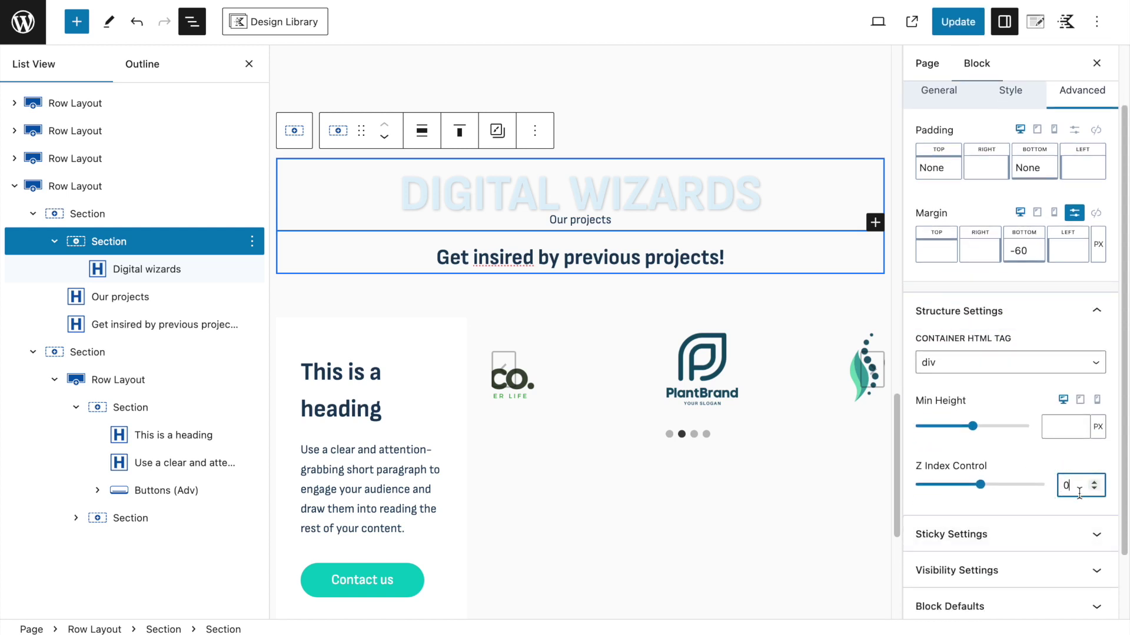
{"action": "left_click", "coordinate": [959, 29]}
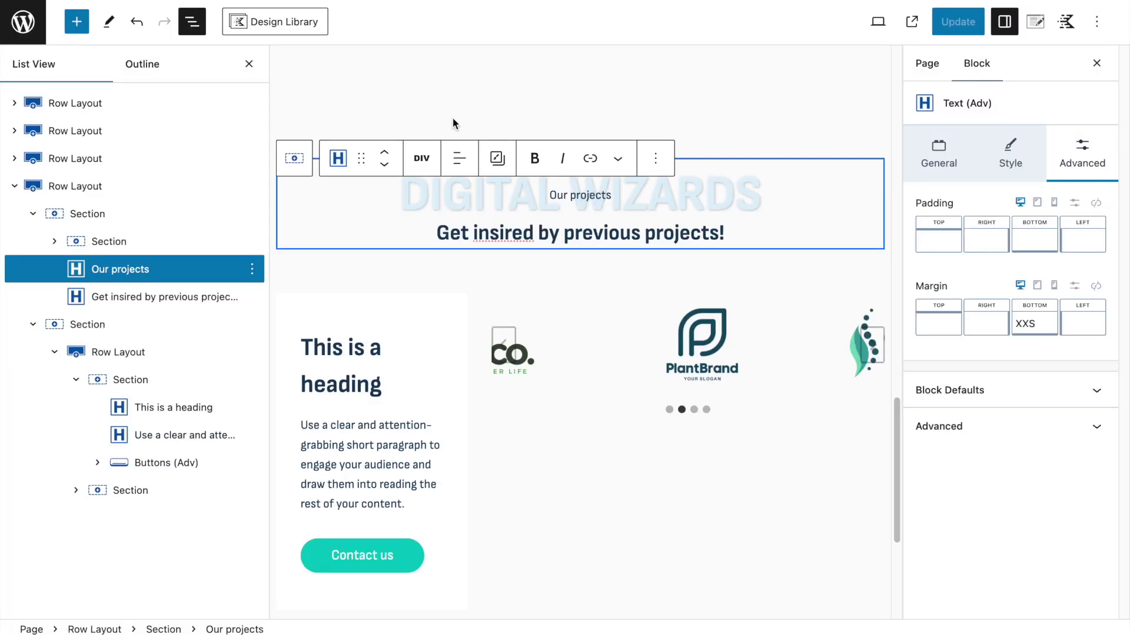
{"action": "left_click", "coordinate": [110, 241]}
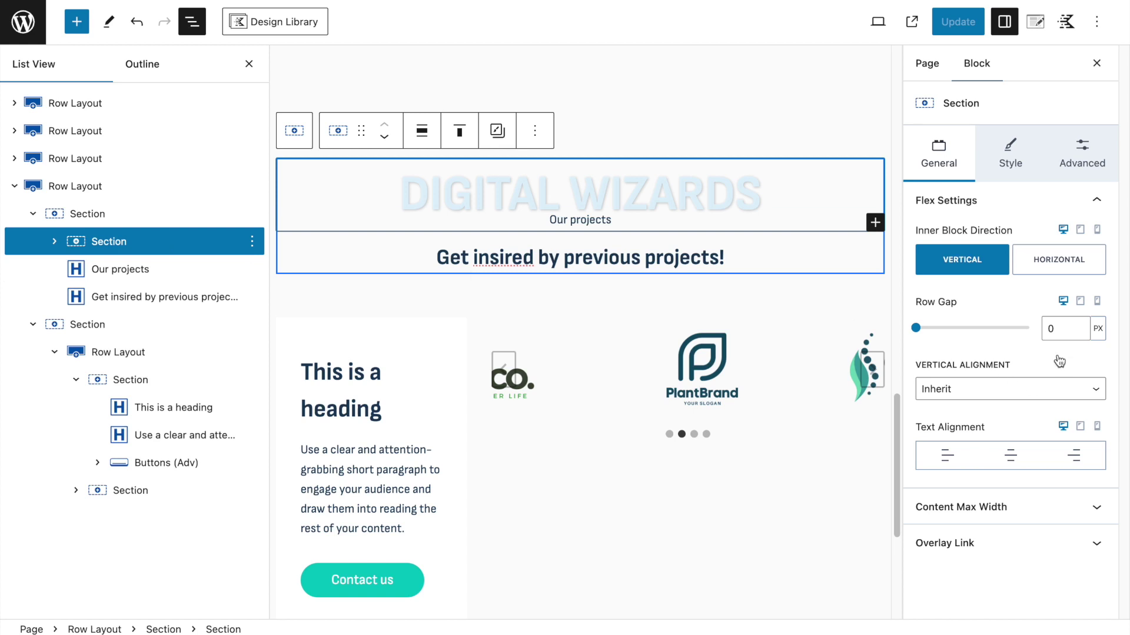
{"action": "left_click", "coordinate": [1083, 156]}
{"action": "scroll", "coordinate": [988, 484], "scroll_direction": "down", "scroll_amount": 1}
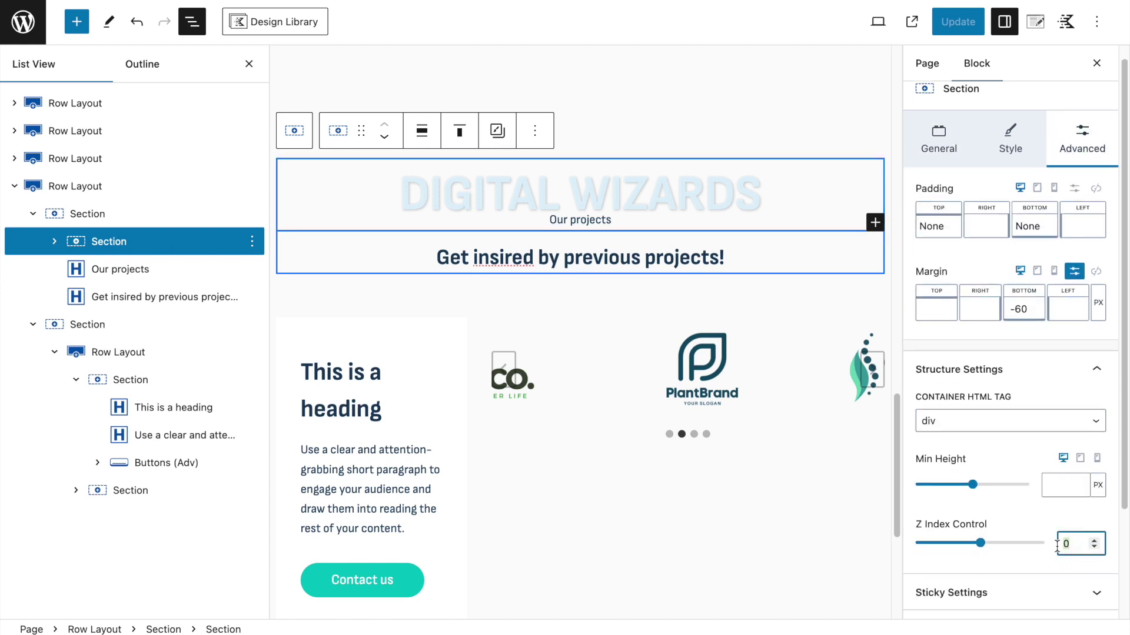
{"action": "left_click", "coordinate": [959, 22]}
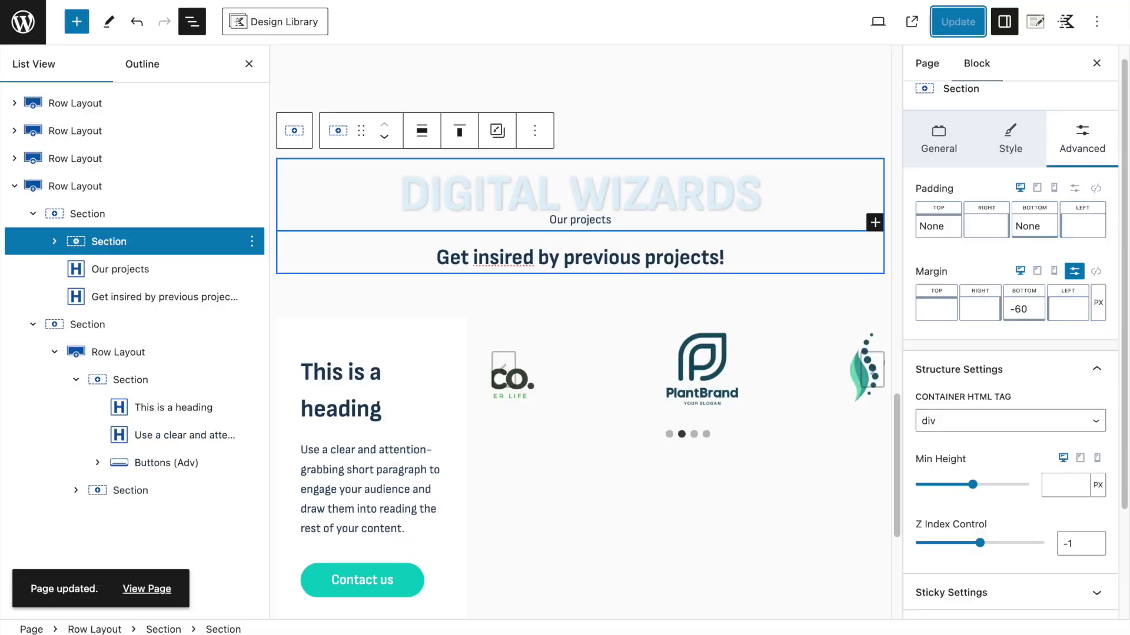
Set the Our projects heading's font size to MD.
{"action": "left_click", "coordinate": [176, 270]}
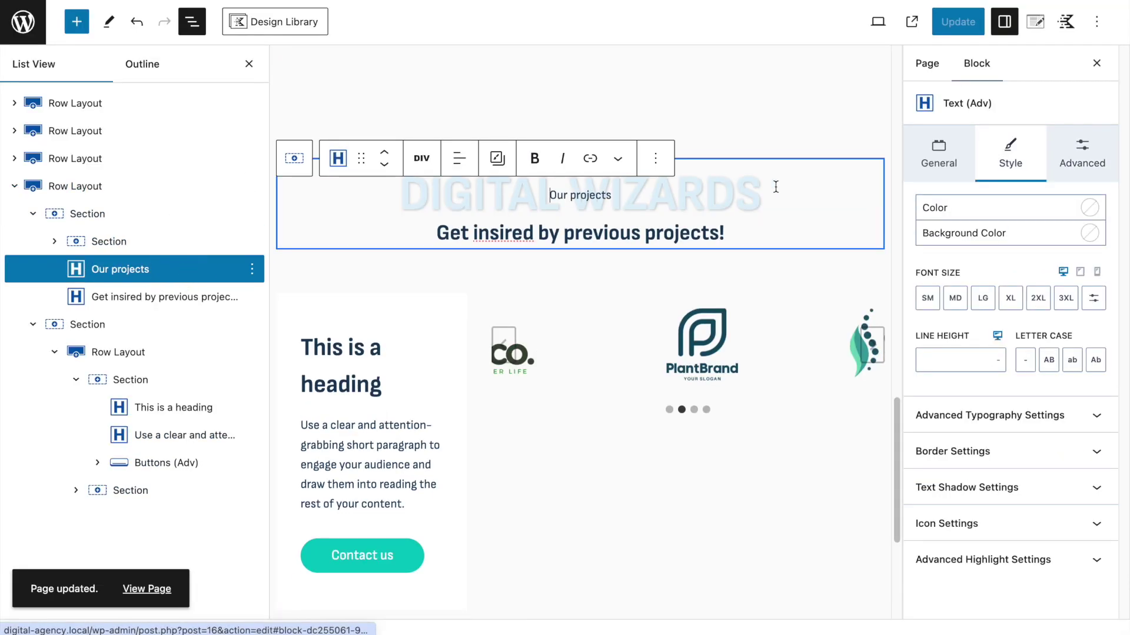
{"action": "left_click", "coordinate": [957, 298]}
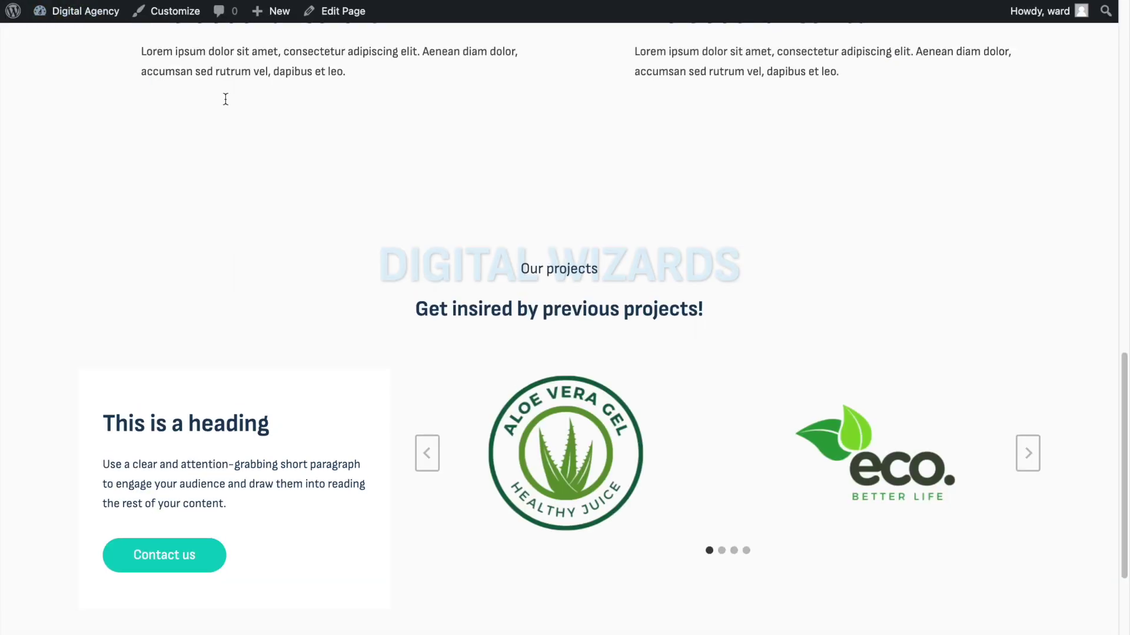
{"action": "scroll", "coordinate": [579, 253], "scroll_direction": "down", "scroll_amount": 1}
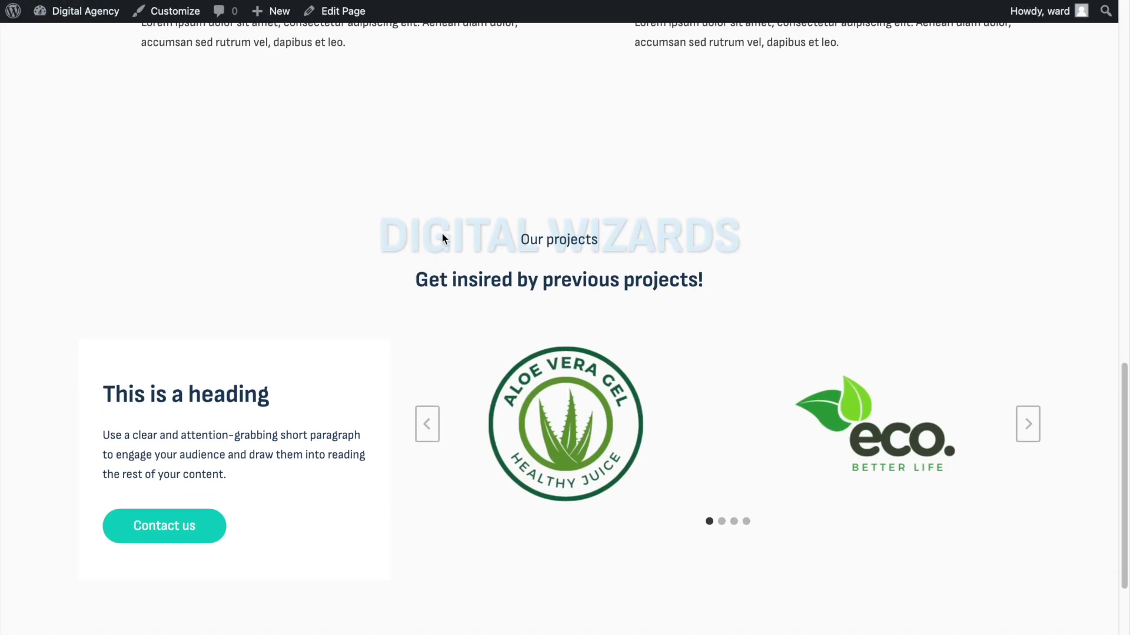
Check the projects section on the live page and step the carousel back two slides.
{"action": "scroll", "coordinate": [522, 341], "scroll_direction": "down", "scroll_amount": 1}
{"action": "scroll", "coordinate": [523, 341], "scroll_direction": "up", "scroll_amount": 3}
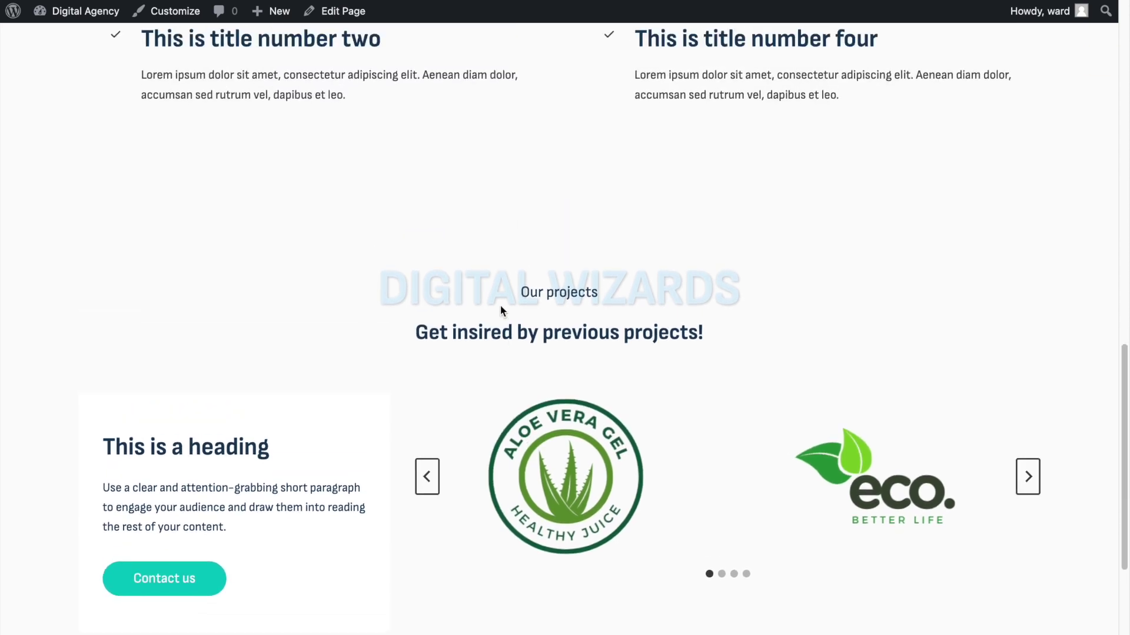
{"action": "scroll", "coordinate": [501, 310], "scroll_direction": "down", "scroll_amount": 6}
{"action": "scroll", "coordinate": [501, 310], "scroll_direction": "up", "scroll_amount": 3}
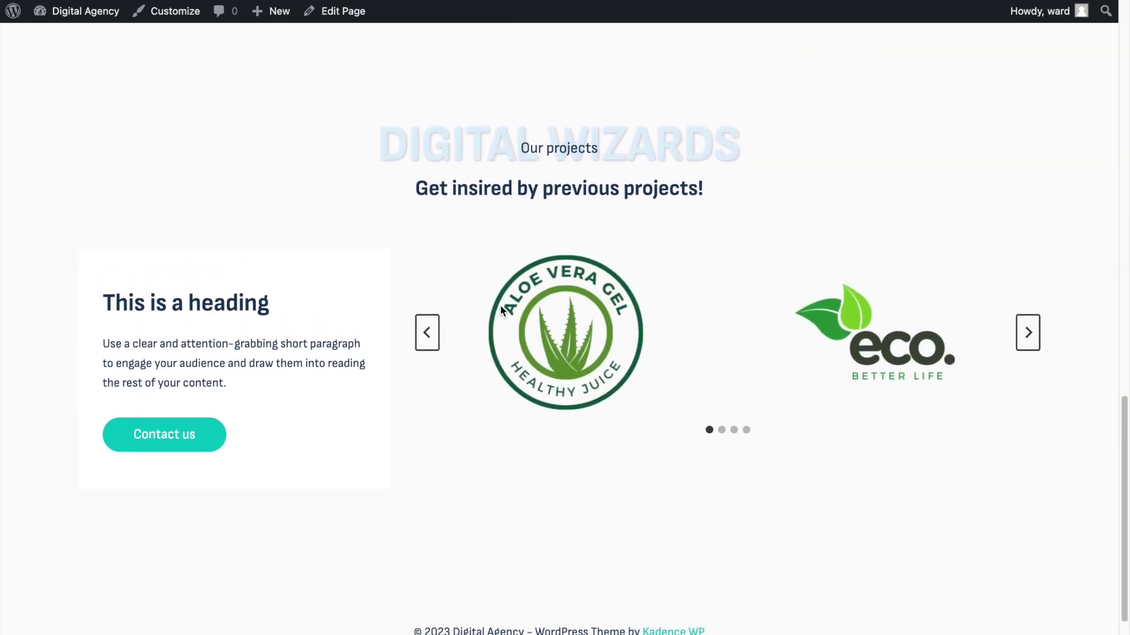
{"action": "left_click", "coordinate": [427, 357]}
{"action": "left_click", "coordinate": [427, 357]}
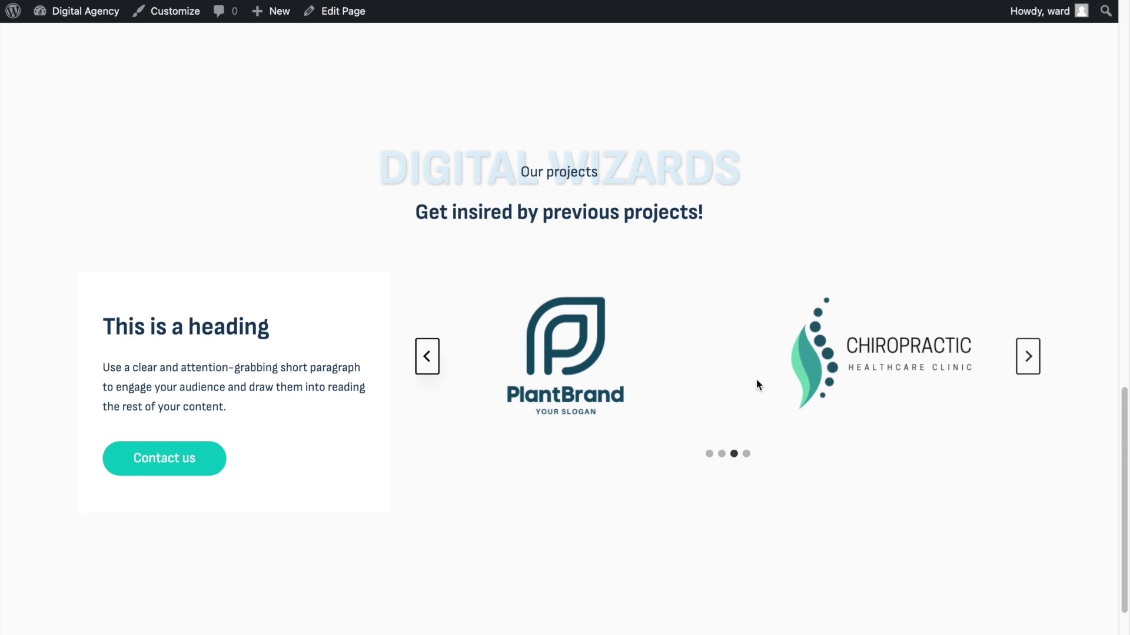
{"action": "scroll", "coordinate": [738, 379], "scroll_direction": "up", "scroll_amount": 15}
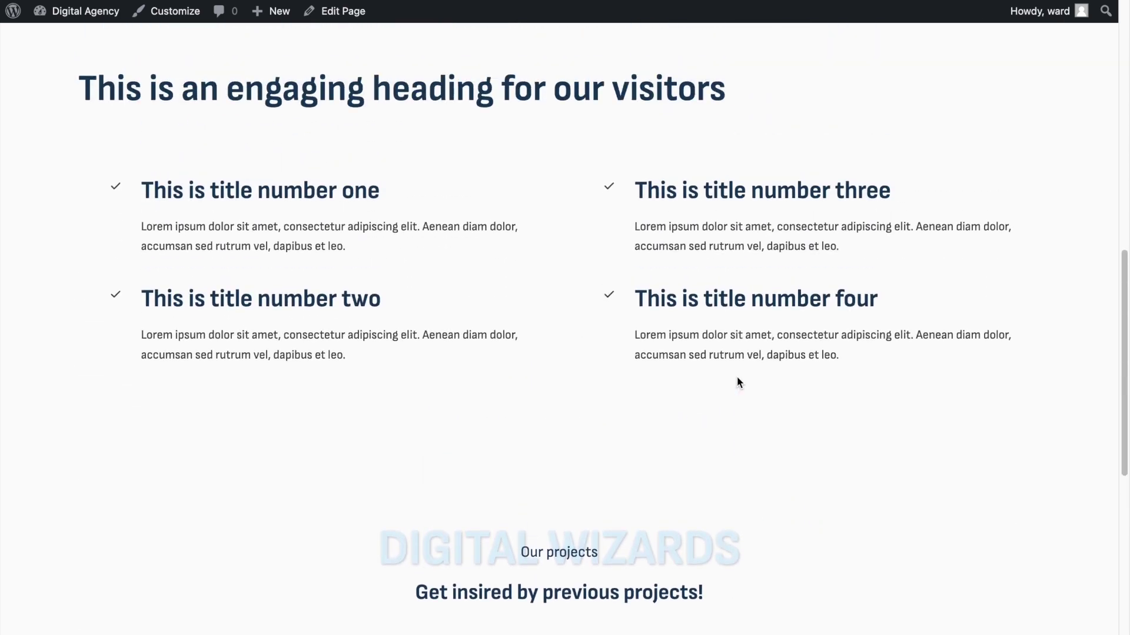
{"action": "scroll", "coordinate": [477, 308], "scroll_direction": "up", "scroll_amount": 15}
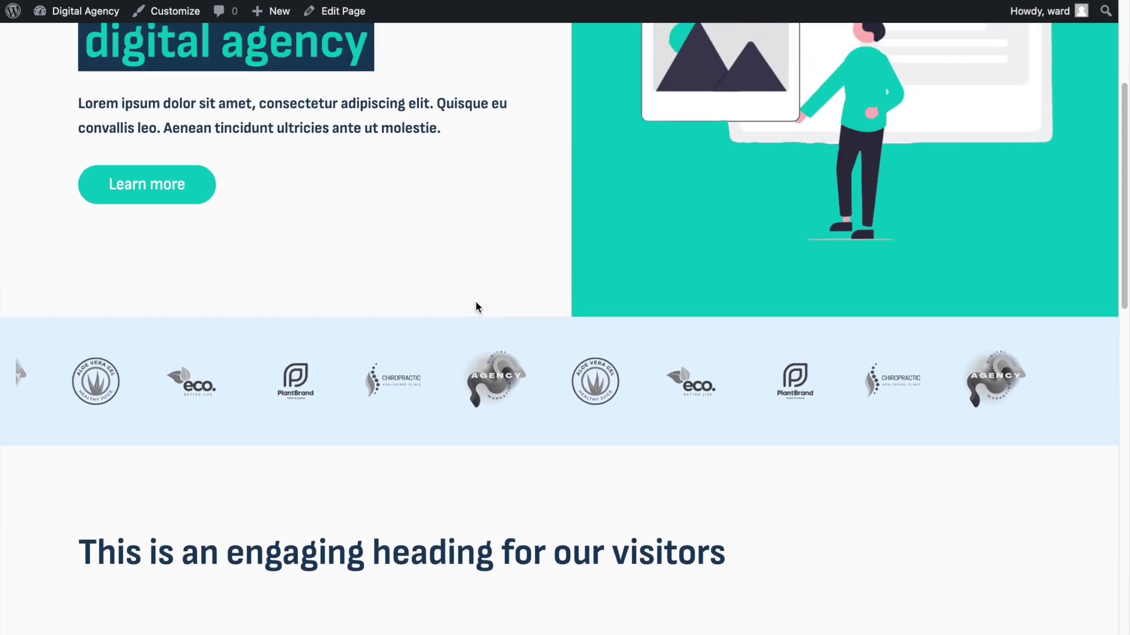
{"action": "scroll", "coordinate": [477, 307], "scroll_direction": "down", "scroll_amount": 20}
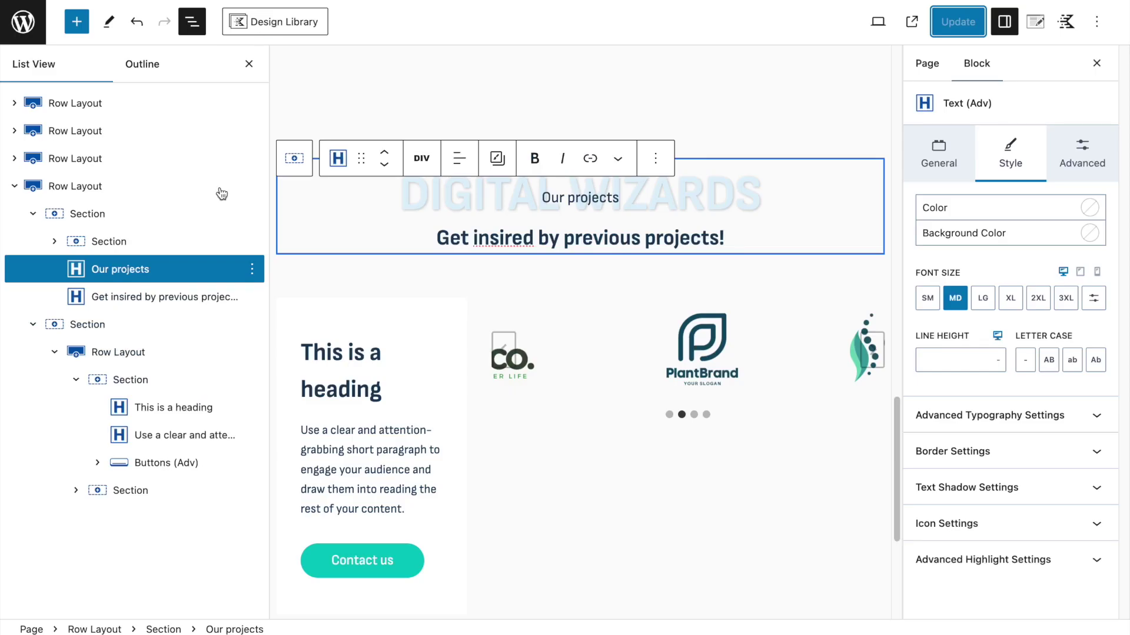
Review the Our projects heading's Advanced settings, including its anchor and CSS class options.
{"action": "left_click", "coordinate": [120, 242]}
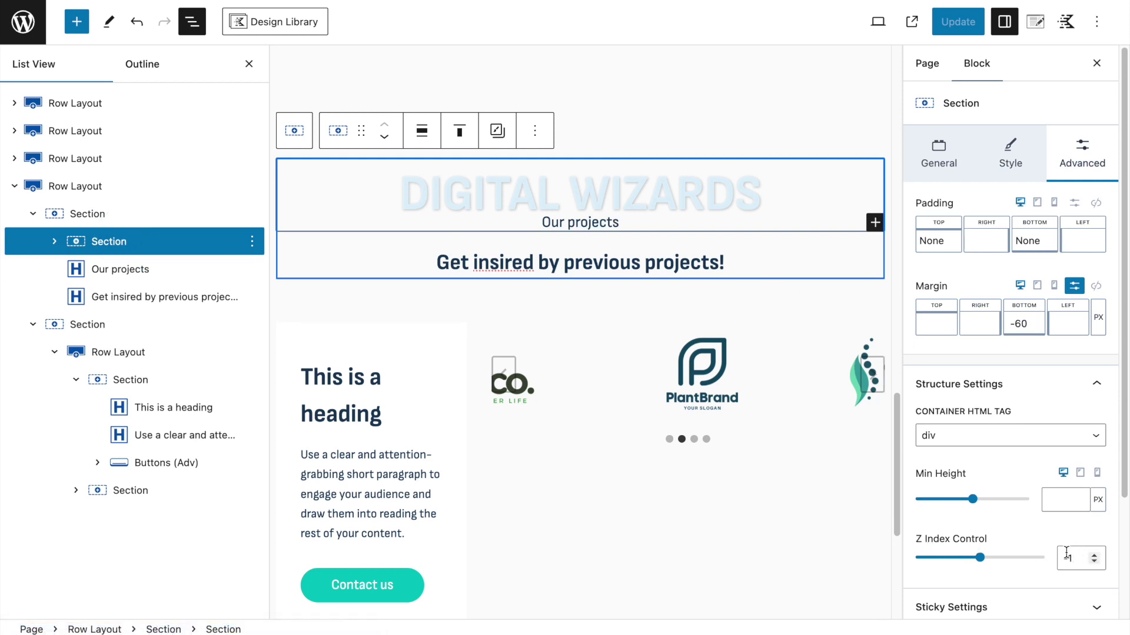
{"action": "left_click", "coordinate": [127, 269]}
{"action": "left_click", "coordinate": [1074, 178]}
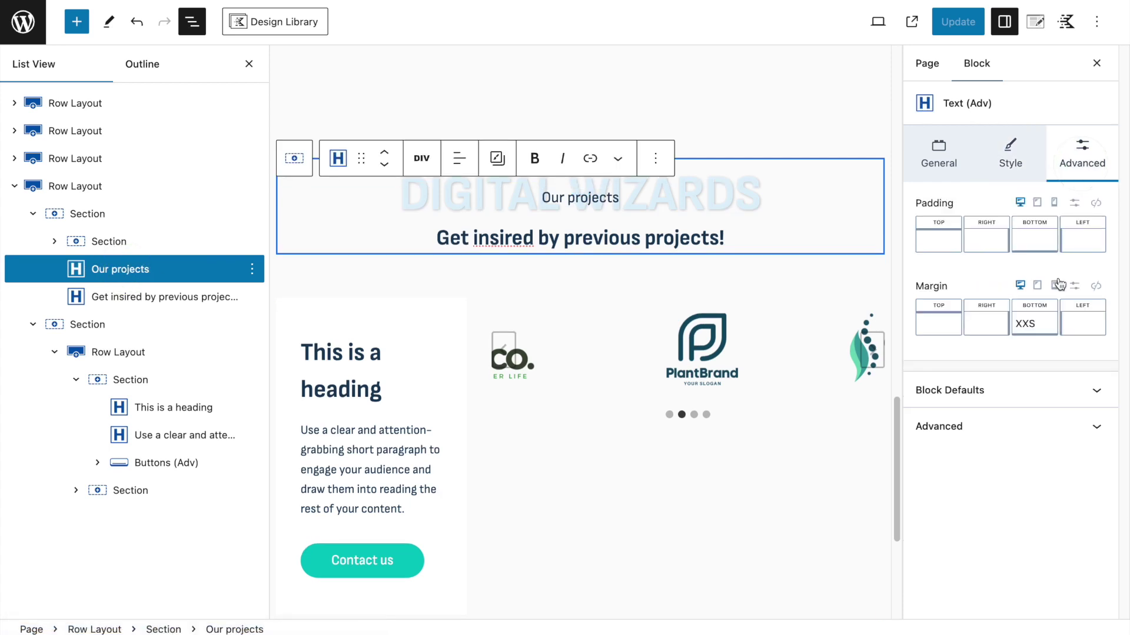
{"action": "left_click", "coordinate": [998, 421]}
{"action": "scroll", "coordinate": [980, 549], "scroll_direction": "up", "scroll_amount": 1}
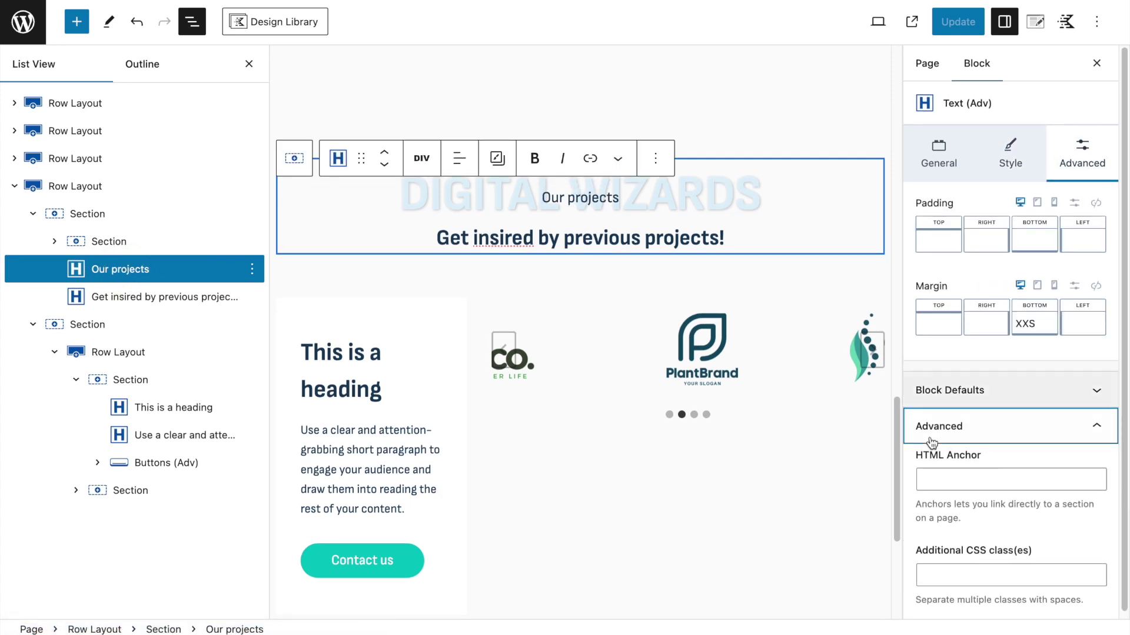
Check the heading's Style typography options, then reselect the DIGITAL WIZARDS section.
{"action": "left_click", "coordinate": [1007, 149]}
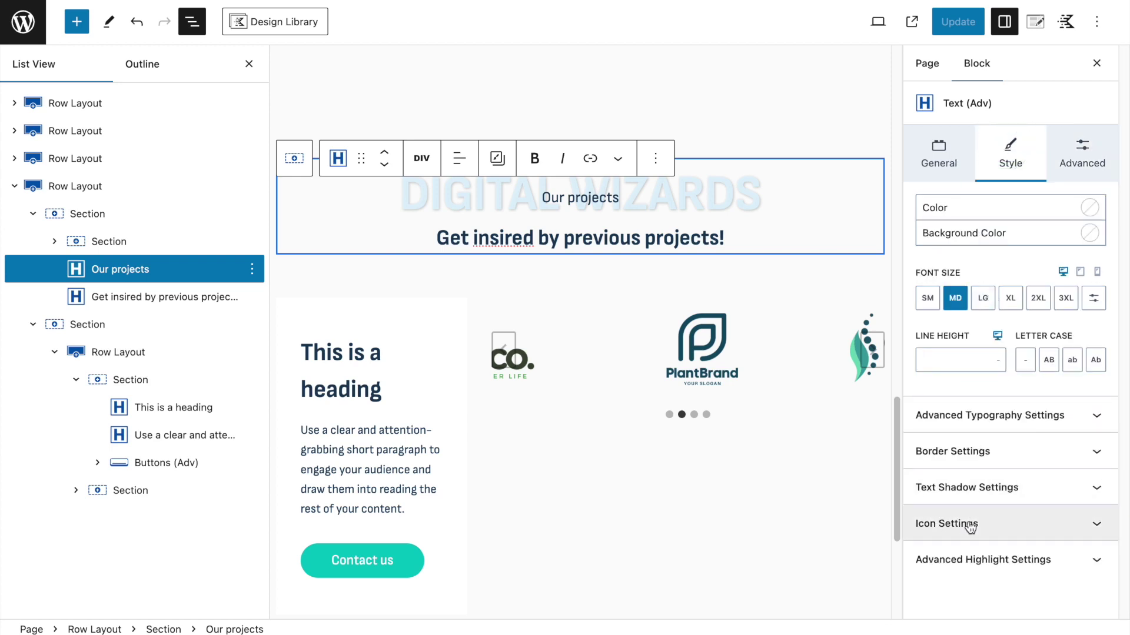
{"action": "left_click", "coordinate": [962, 416]}
{"action": "scroll", "coordinate": [975, 553], "scroll_direction": "down", "scroll_amount": 3}
{"action": "scroll", "coordinate": [975, 553], "scroll_direction": "up", "scroll_amount": 2}
{"action": "scroll", "coordinate": [975, 553], "scroll_direction": "down", "scroll_amount": 2}
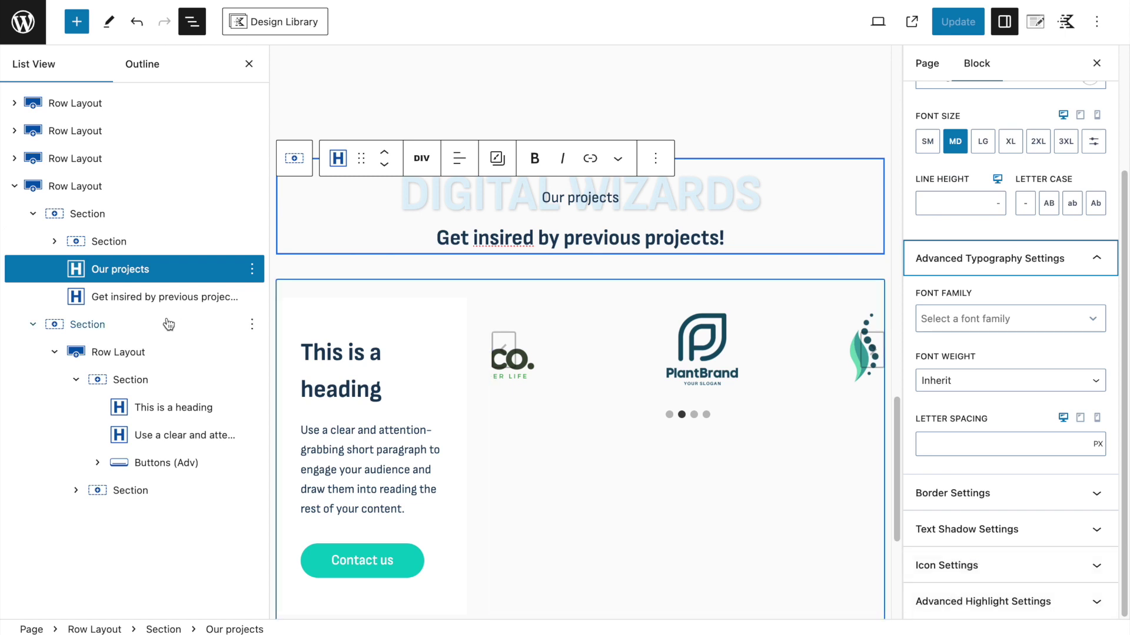
{"action": "left_click", "coordinate": [113, 251]}
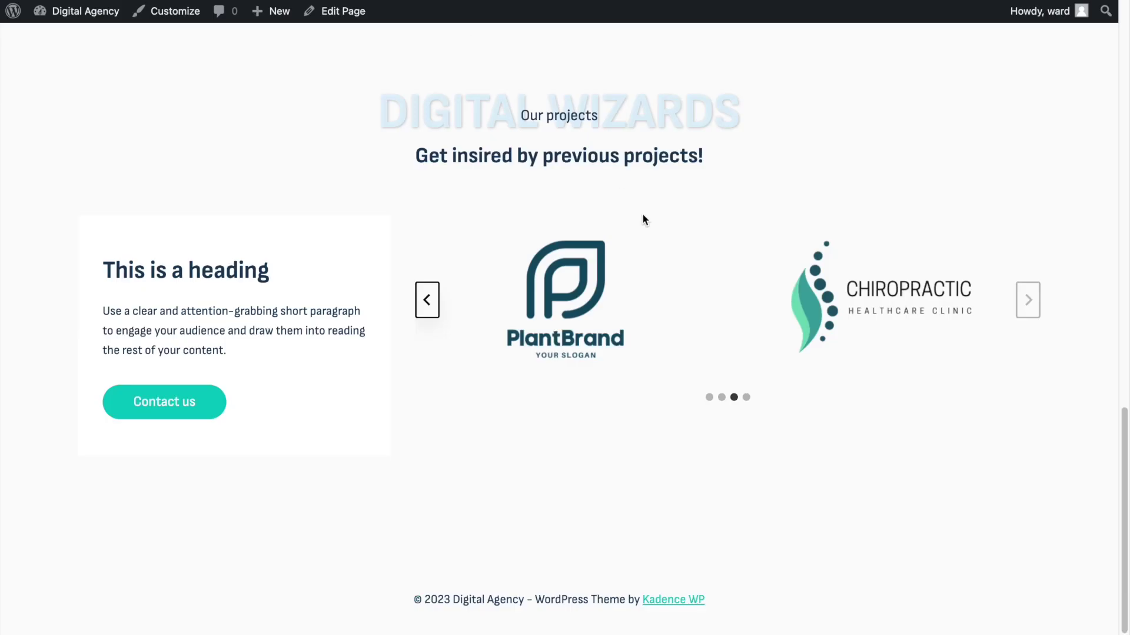
Open Chrome DevTools on the homepage and turn on the responsive device preview.
{"action": "scroll", "coordinate": [643, 217], "scroll_direction": "up", "scroll_amount": 15}
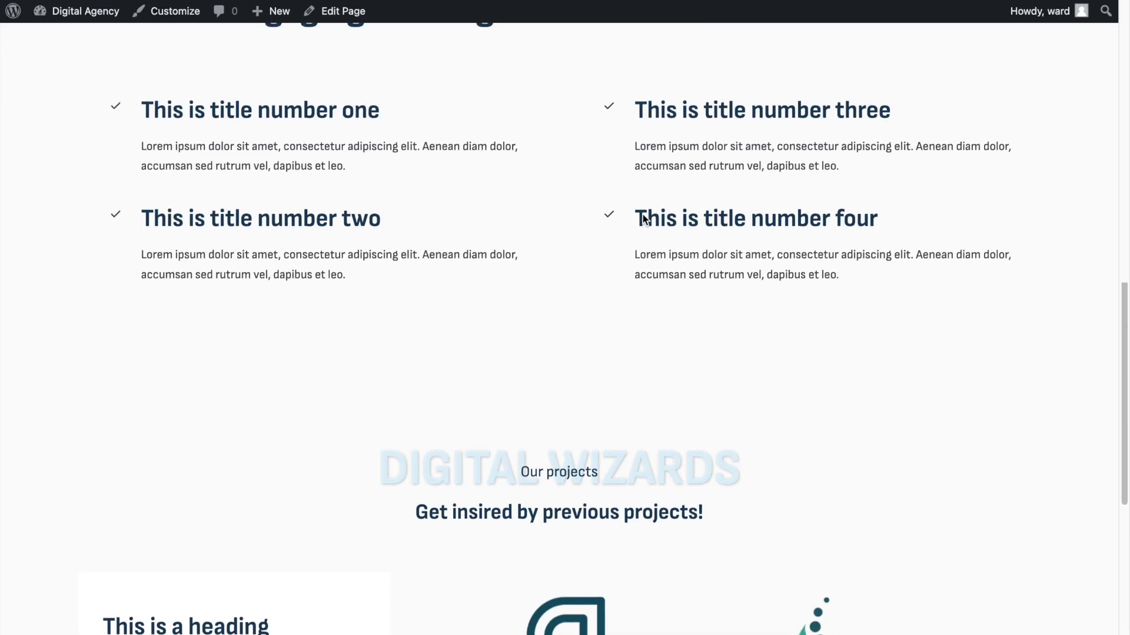
{"action": "right_click", "coordinate": [493, 255]}
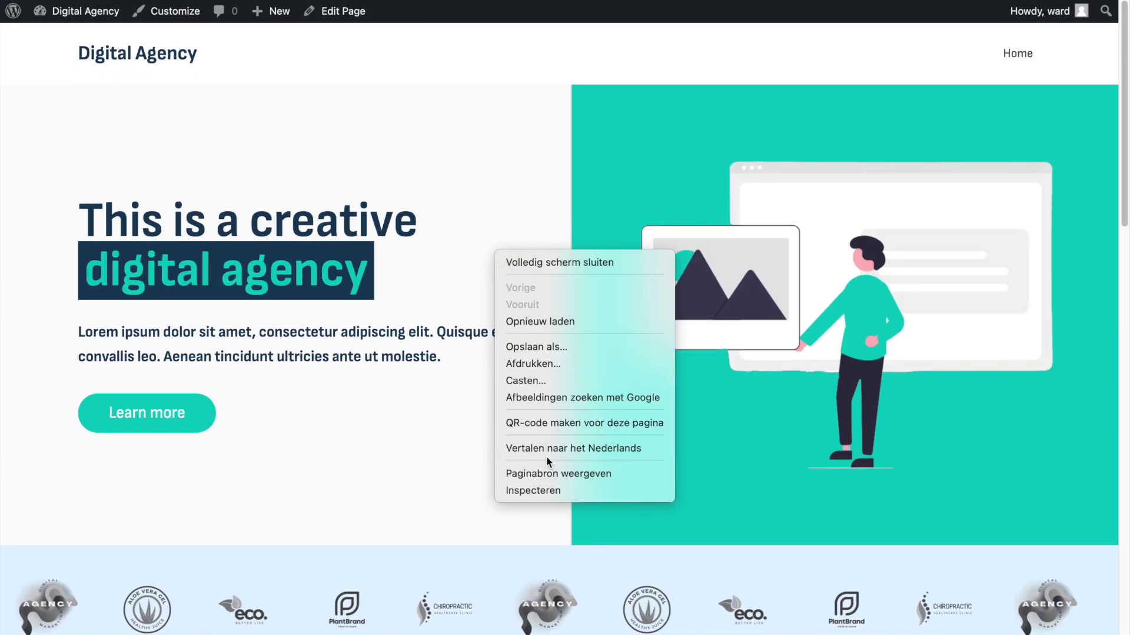
{"action": "left_click", "coordinate": [436, 101]}
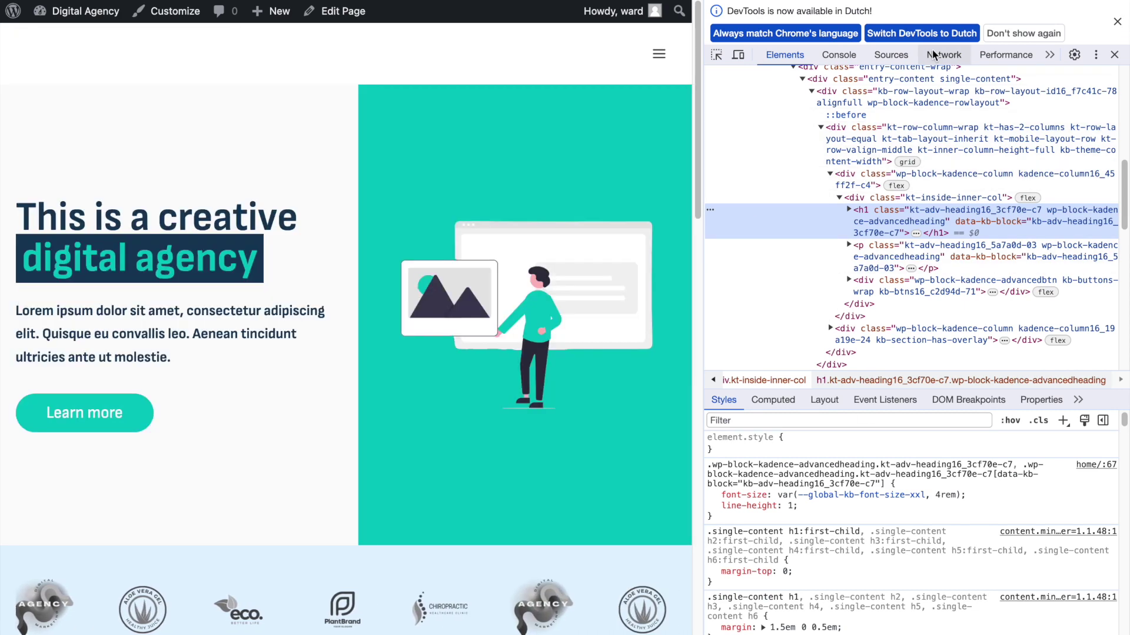
{"action": "left_click", "coordinate": [1004, 34]}
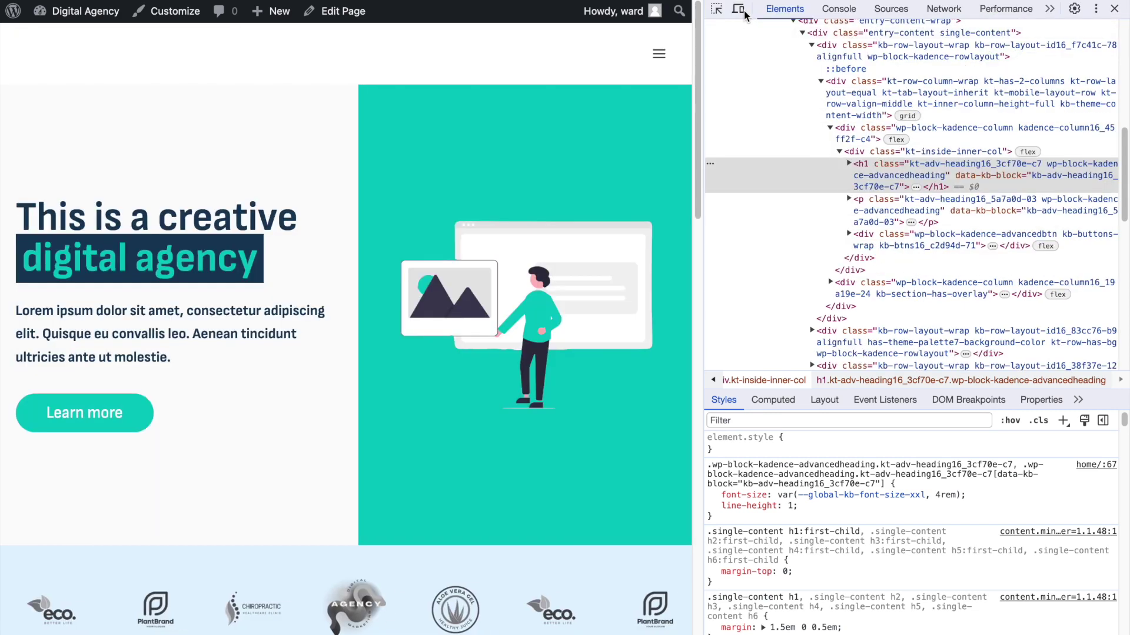
{"action": "left_click", "coordinate": [739, 9]}
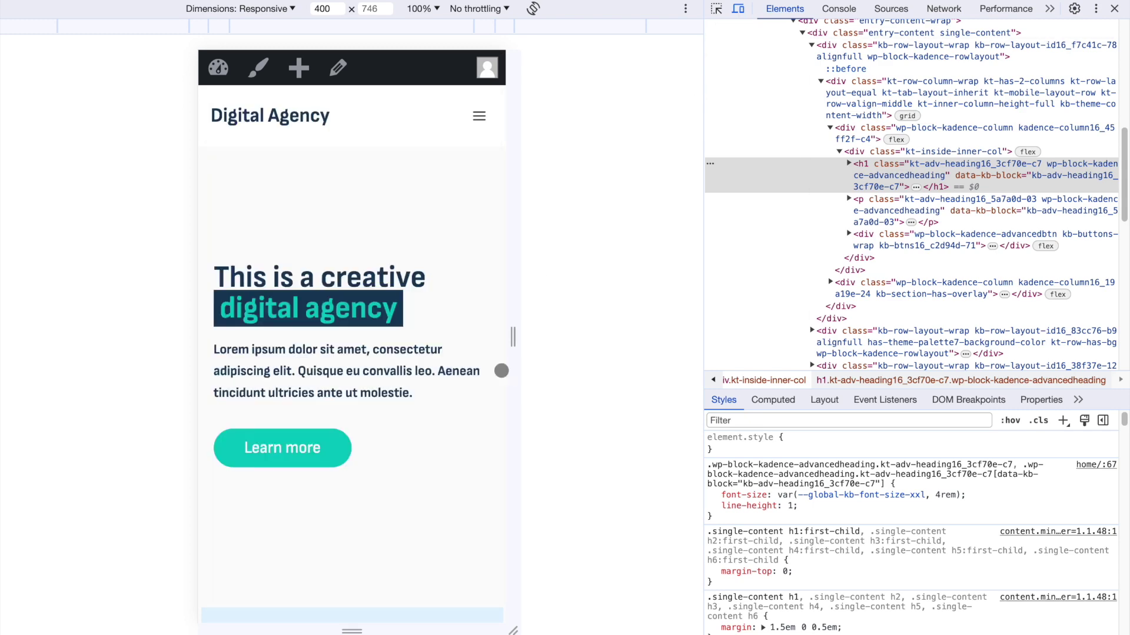
{"action": "scroll", "coordinate": [441, 383], "scroll_direction": "down", "scroll_amount": 2}
{"action": "scroll", "coordinate": [441, 386], "scroll_direction": "up", "scroll_amount": 2}
{"action": "scroll", "coordinate": [334, 327], "scroll_direction": "down", "scroll_amount": 3}
{"action": "scroll", "coordinate": [336, 322], "scroll_direction": "up", "scroll_amount": 3}
Resize the preview to narrow phone widths, scroll the layout and advance the logo carousel.
{"action": "left_click_drag", "start_coordinate": [513, 337], "coordinate": [631, 334]}
{"action": "scroll", "coordinate": [543, 362], "scroll_direction": "down", "scroll_amount": 3}
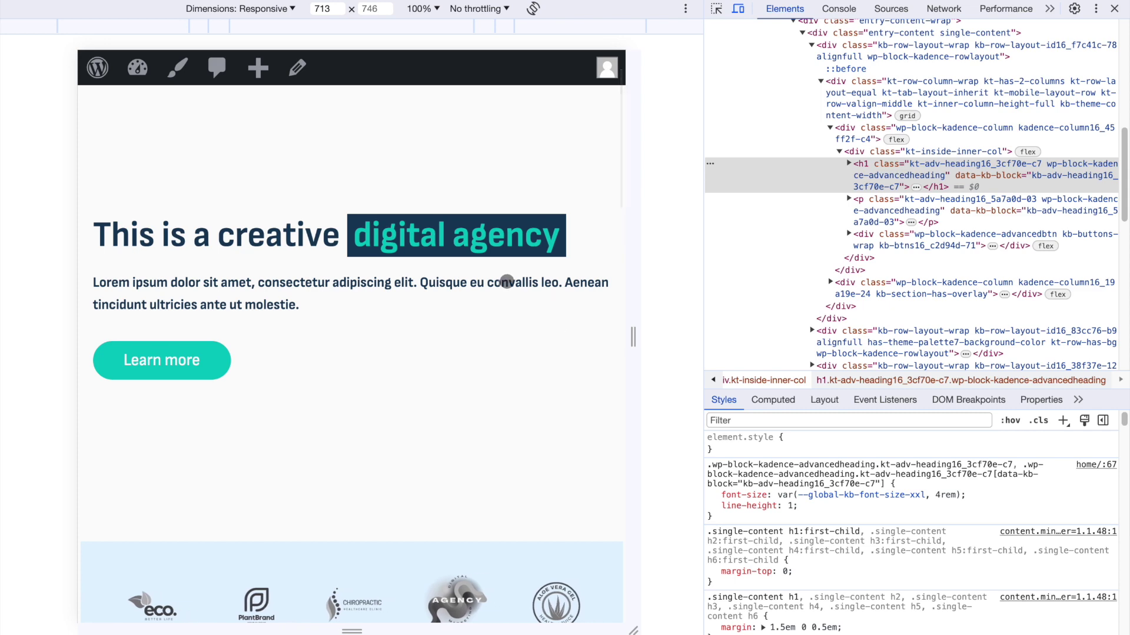
{"action": "left_click_drag", "start_coordinate": [633, 337], "coordinate": [588, 337]}
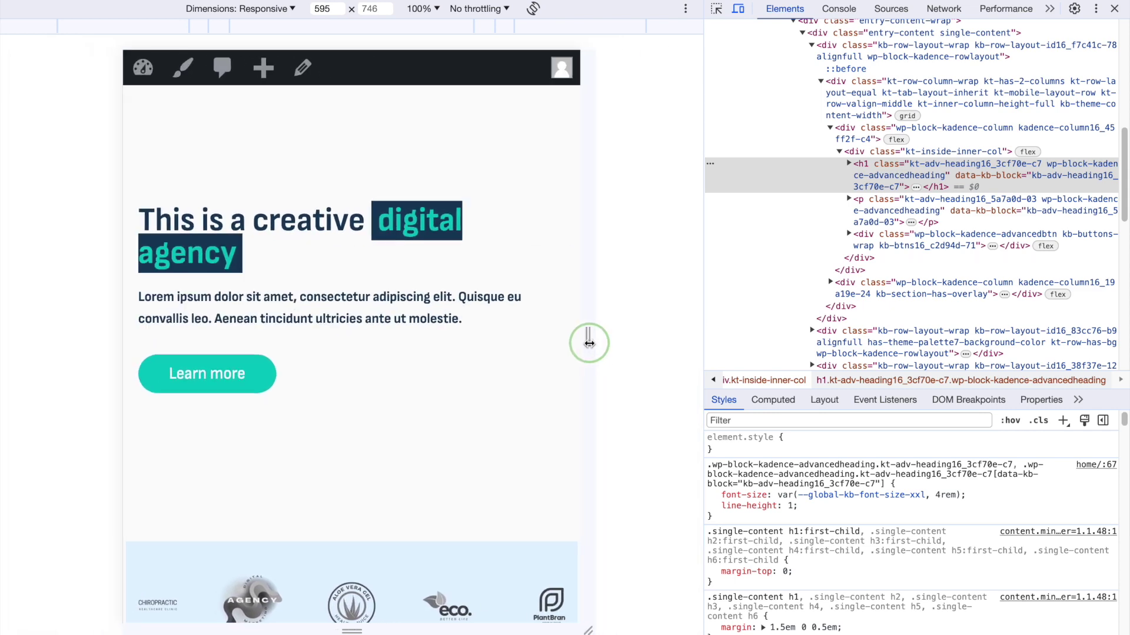
{"action": "scroll", "coordinate": [531, 363], "scroll_direction": "down", "scroll_amount": 5}
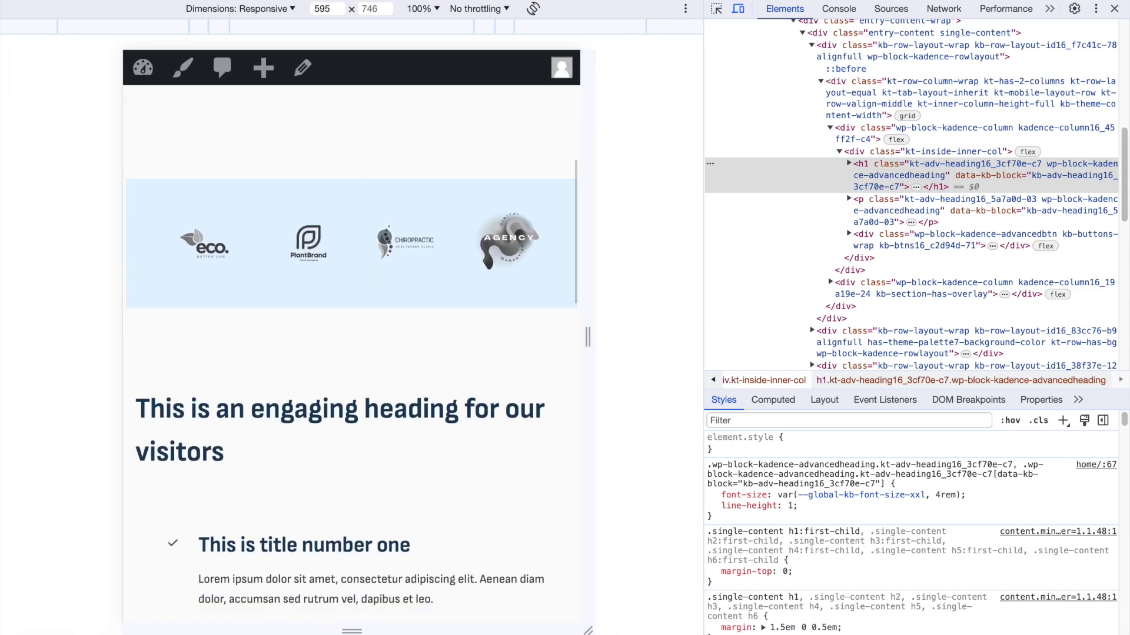
{"action": "scroll", "coordinate": [451, 385], "scroll_direction": "down", "scroll_amount": 4}
{"action": "scroll", "coordinate": [450, 385], "scroll_direction": "down", "scroll_amount": 2}
{"action": "left_click_drag", "start_coordinate": [588, 337], "coordinate": [606, 294]}
{"action": "scroll", "coordinate": [547, 399], "scroll_direction": "down", "scroll_amount": 5}
{"action": "scroll", "coordinate": [502, 424], "scroll_direction": "down", "scroll_amount": 3}
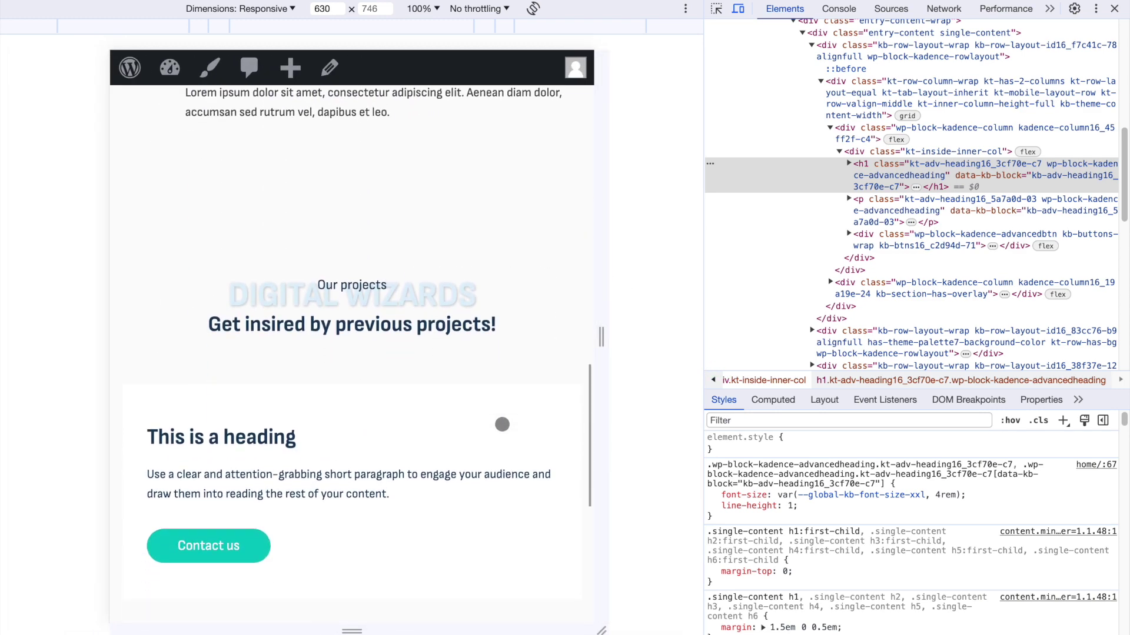
{"action": "scroll", "coordinate": [497, 467], "scroll_direction": "down", "scroll_amount": 5}
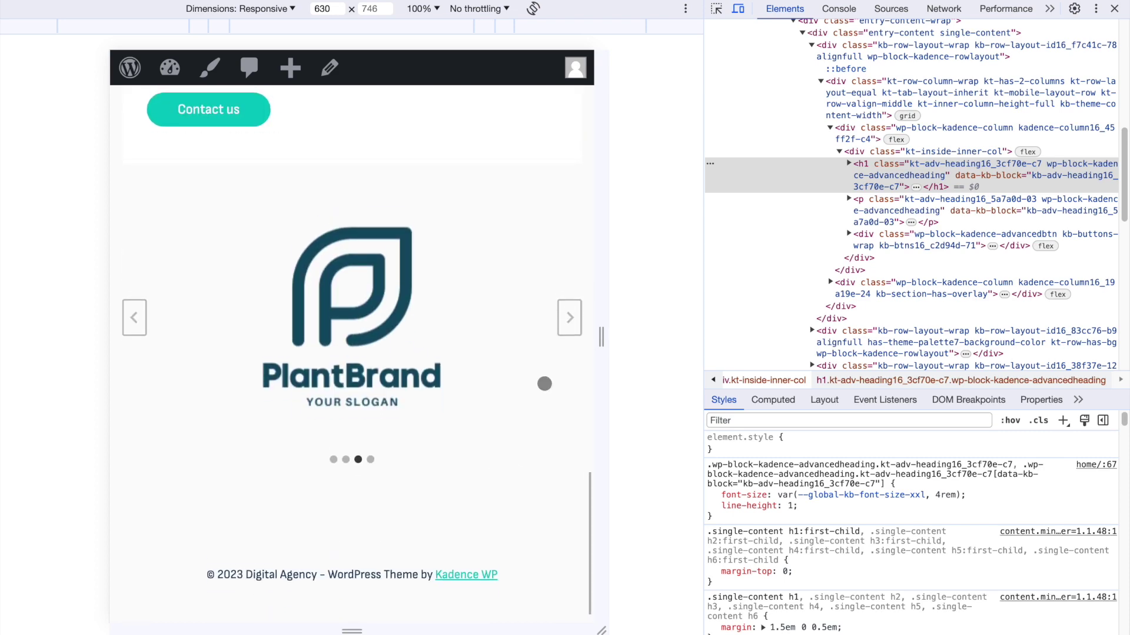
{"action": "left_click", "coordinate": [567, 328]}
{"action": "scroll", "coordinate": [565, 331], "scroll_direction": "up", "scroll_amount": 8}
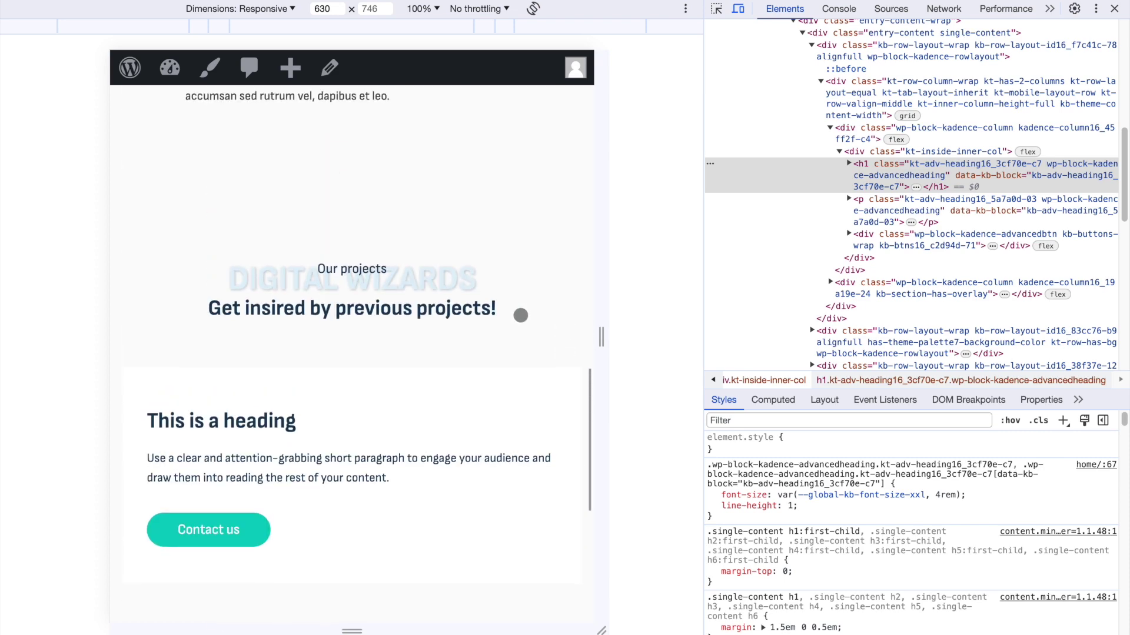
Widen the preview to about 875 px and check how the text reflows.
{"action": "left_click_drag", "start_coordinate": [601, 338], "coordinate": [510, 338]}
{"action": "scroll", "coordinate": [435, 294], "scroll_direction": "up", "scroll_amount": 6}
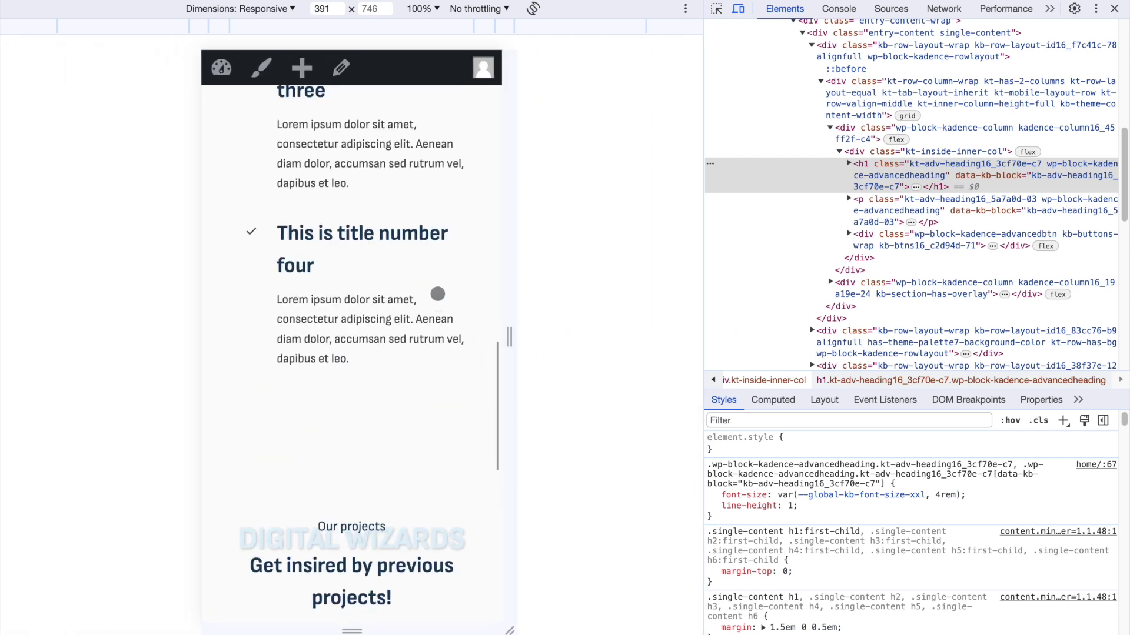
{"action": "scroll", "coordinate": [437, 294], "scroll_direction": "up", "scroll_amount": 8}
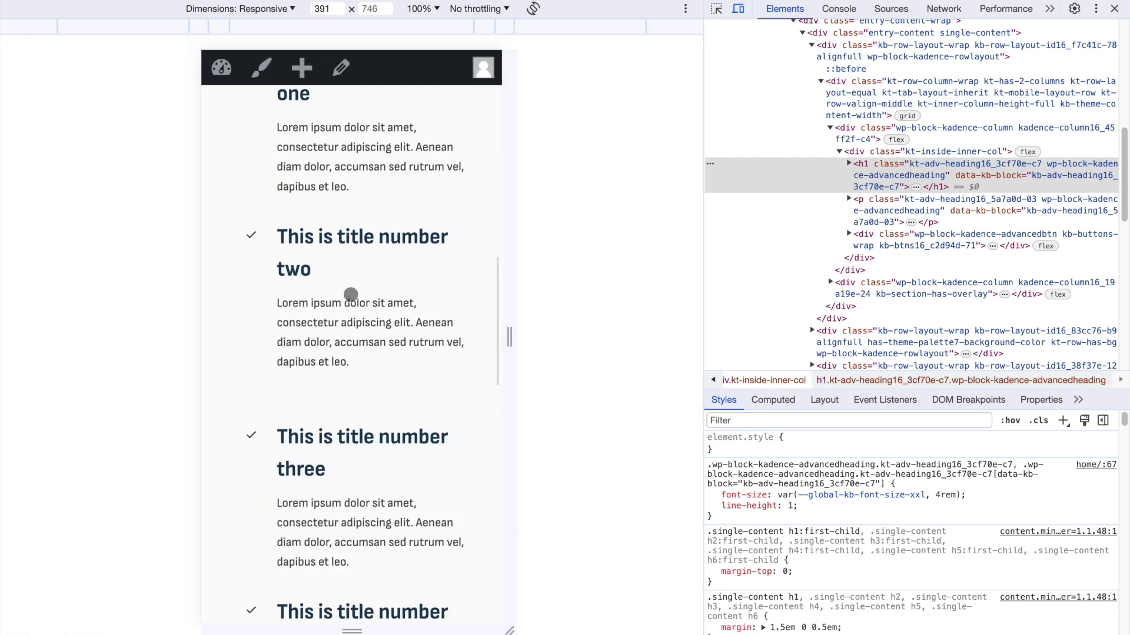
{"action": "scroll", "coordinate": [347, 343], "scroll_direction": "up", "scroll_amount": 10}
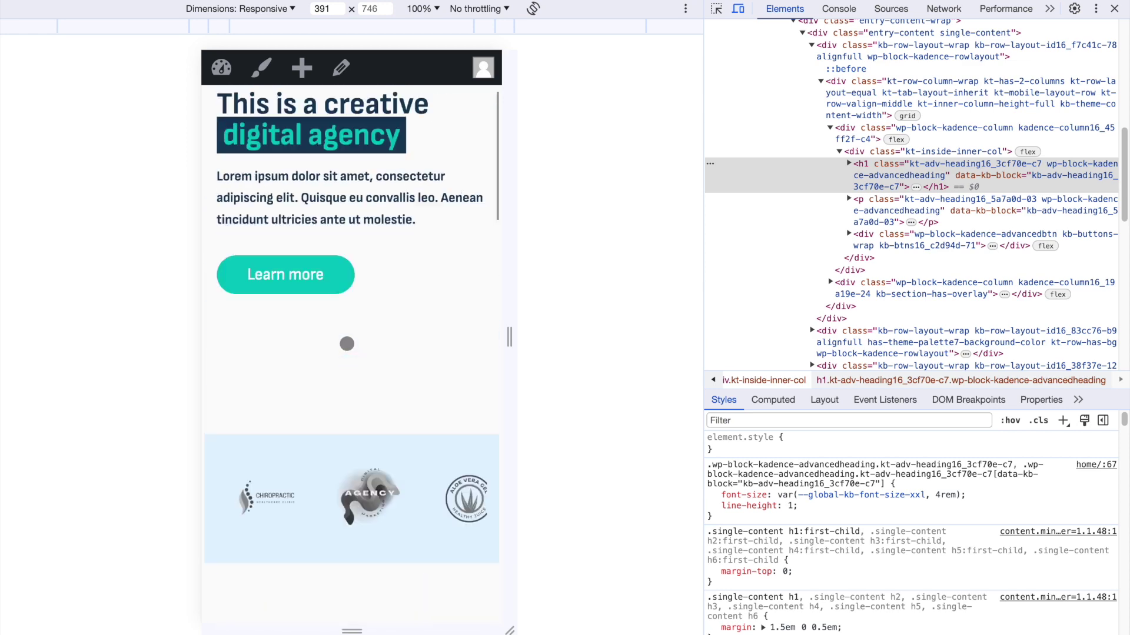
{"action": "left_click_drag", "start_coordinate": [511, 351], "coordinate": [711, 338]}
{"action": "scroll", "coordinate": [535, 348], "scroll_direction": "down", "scroll_amount": 12}
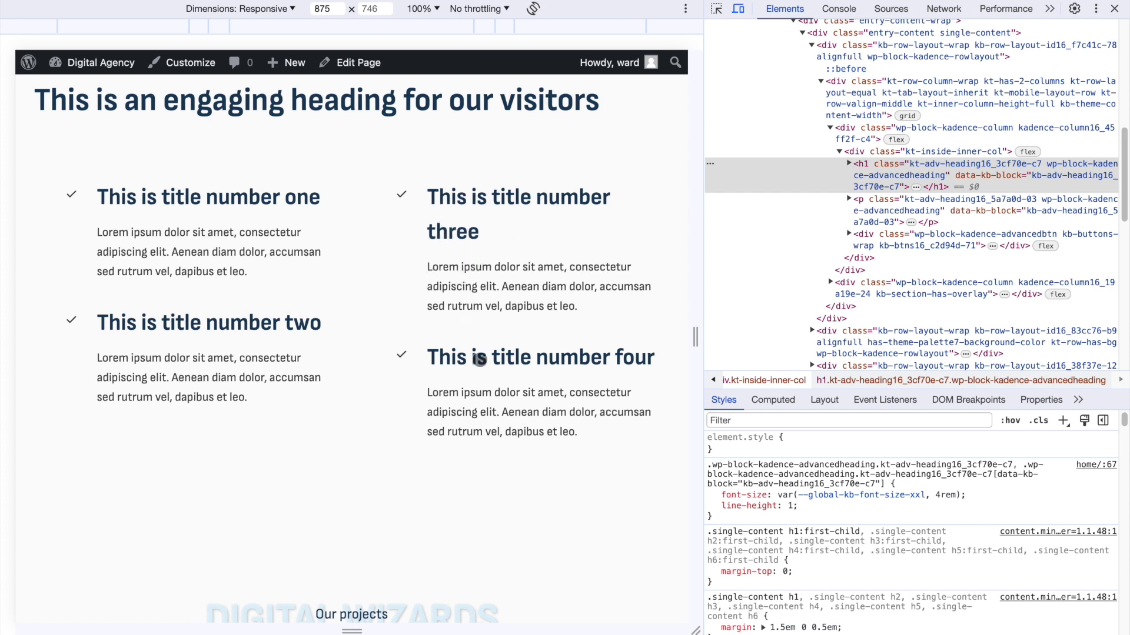
{"action": "mouse_move", "coordinate": [694, 344]}
{"action": "left_mouse_down"}
{"action": "mouse_move", "coordinate": [676, 341]}
{"action": "mouse_move", "coordinate": [700, 346]}
{"action": "left_mouse_up"}
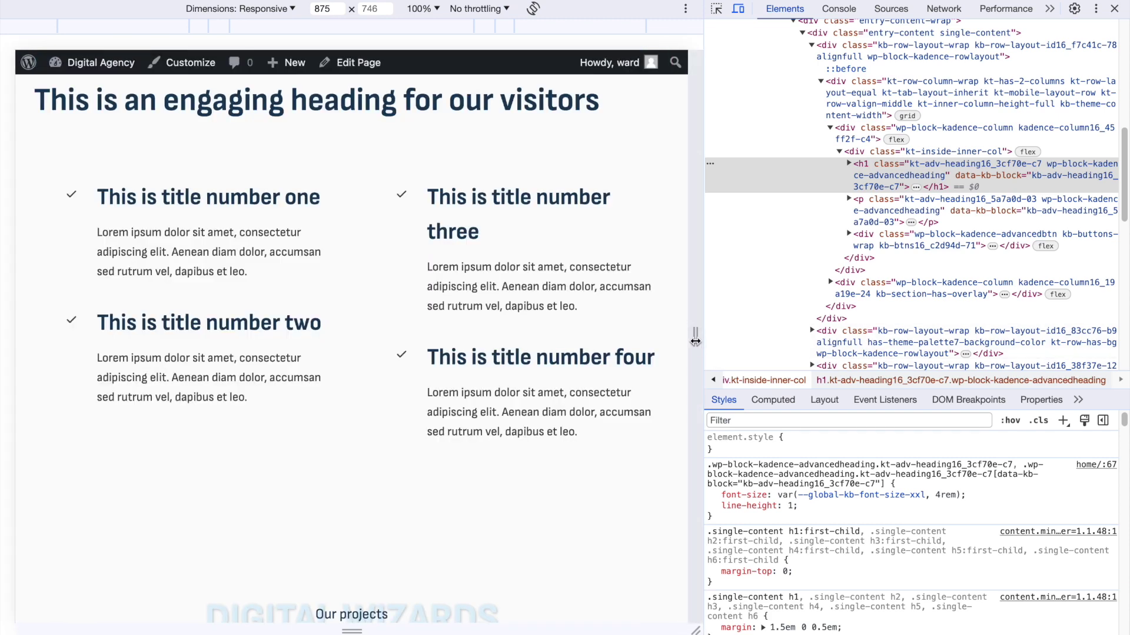
{"action": "left_click_drag", "start_coordinate": [695, 339], "coordinate": [766, 343]}
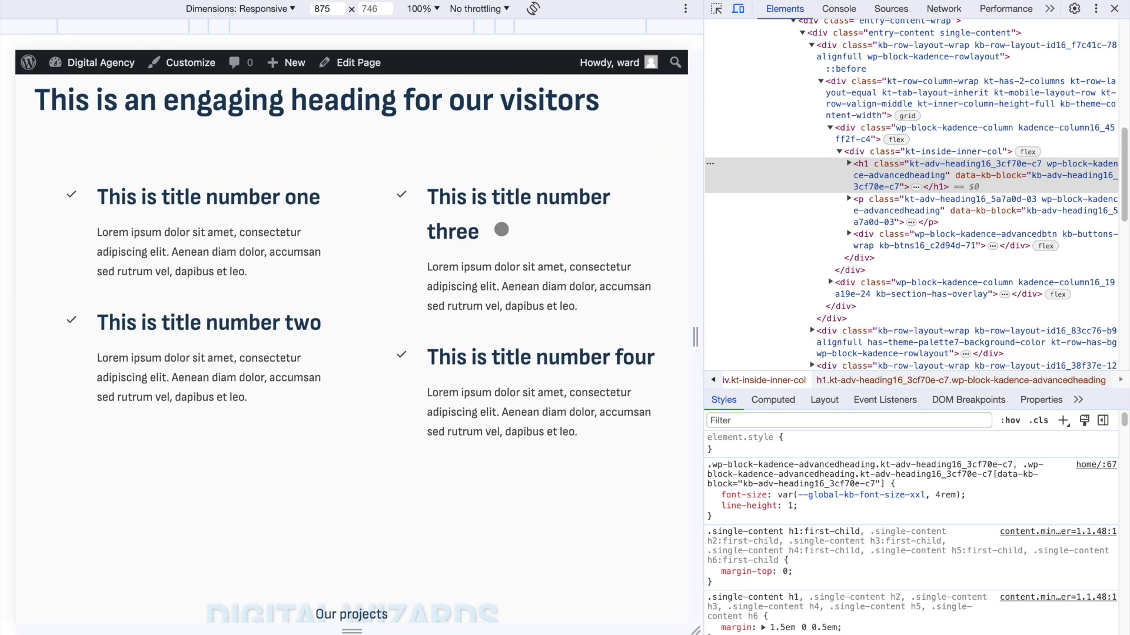
{"action": "scroll", "coordinate": [482, 353], "scroll_direction": "down", "scroll_amount": 7}
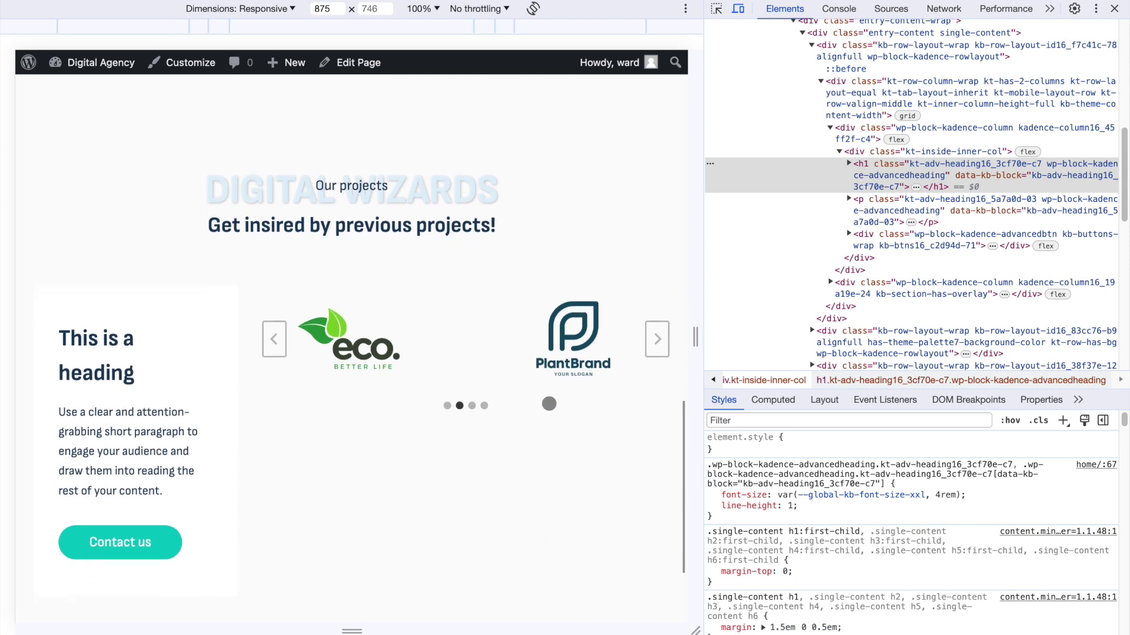
{"action": "scroll", "coordinate": [549, 404], "scroll_direction": "up", "scroll_amount": 14}
{"action": "scroll", "coordinate": [549, 404], "scroll_direction": "up", "scroll_amount": 5}
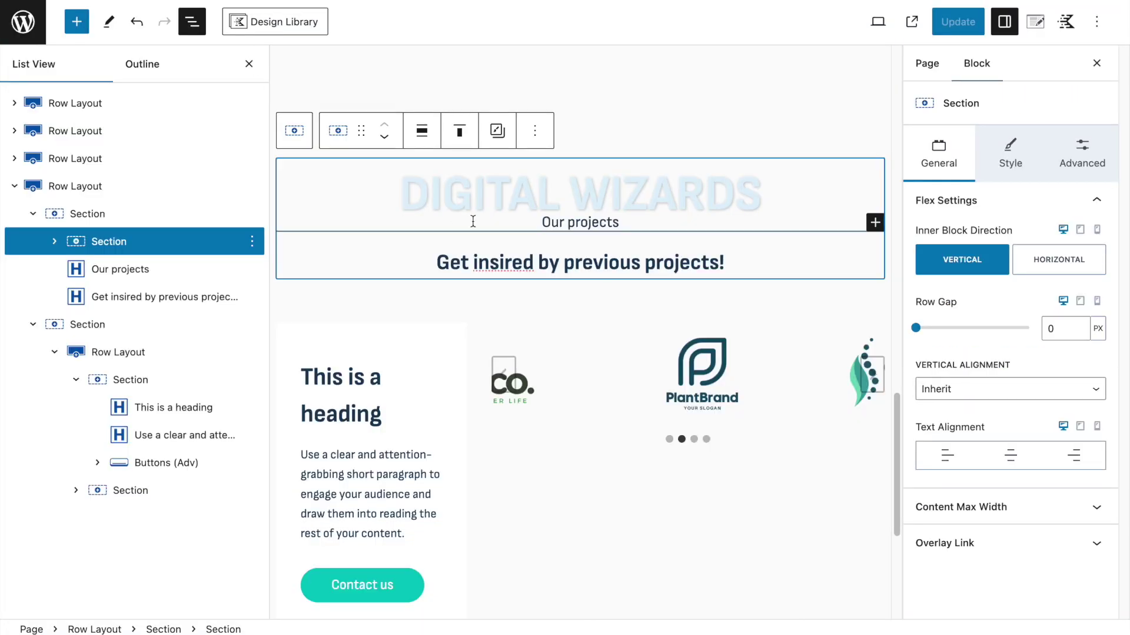
Switch the hero Row Layout's layout settings to tablet, then mobile preview.
{"action": "scroll", "coordinate": [472, 222], "scroll_direction": "up", "scroll_amount": 15}
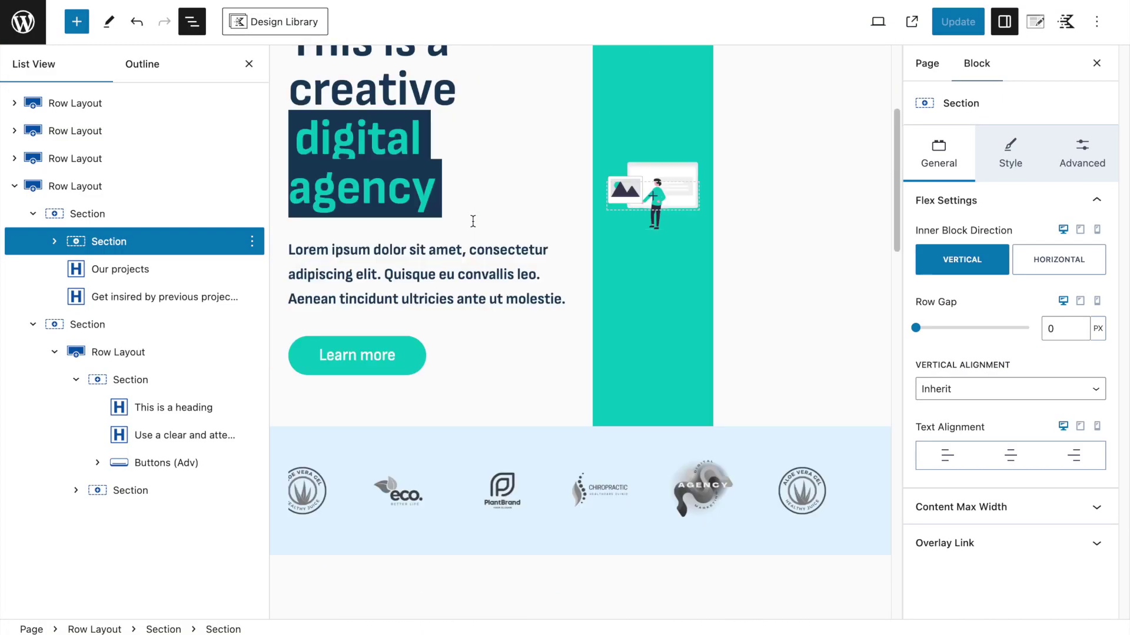
{"action": "left_click", "coordinate": [124, 103]}
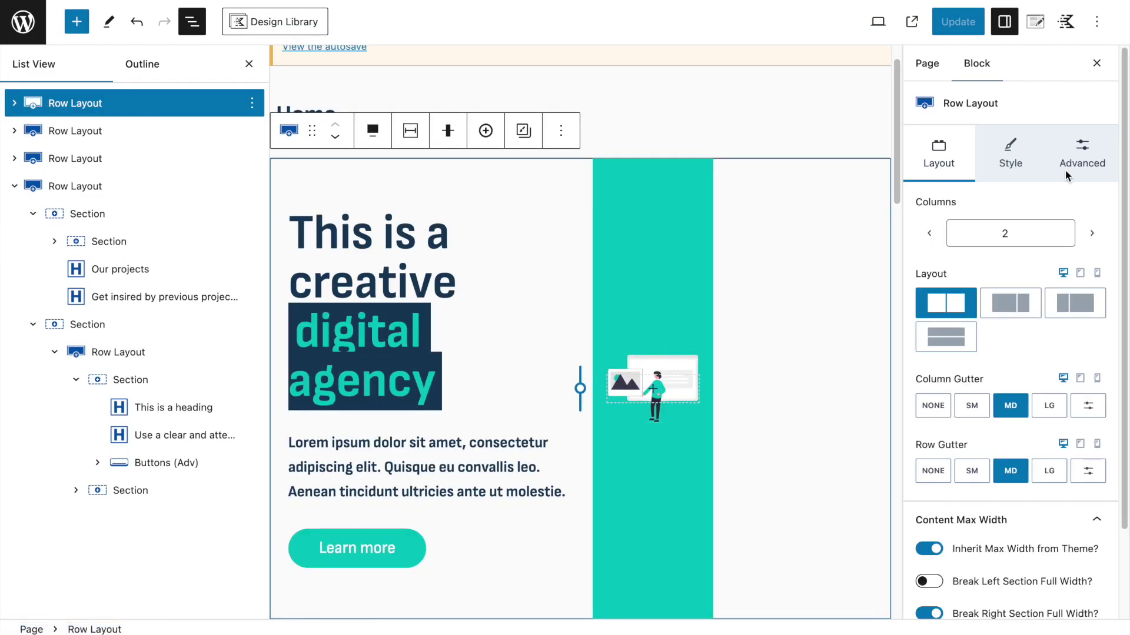
{"action": "left_click", "coordinate": [1078, 275]}
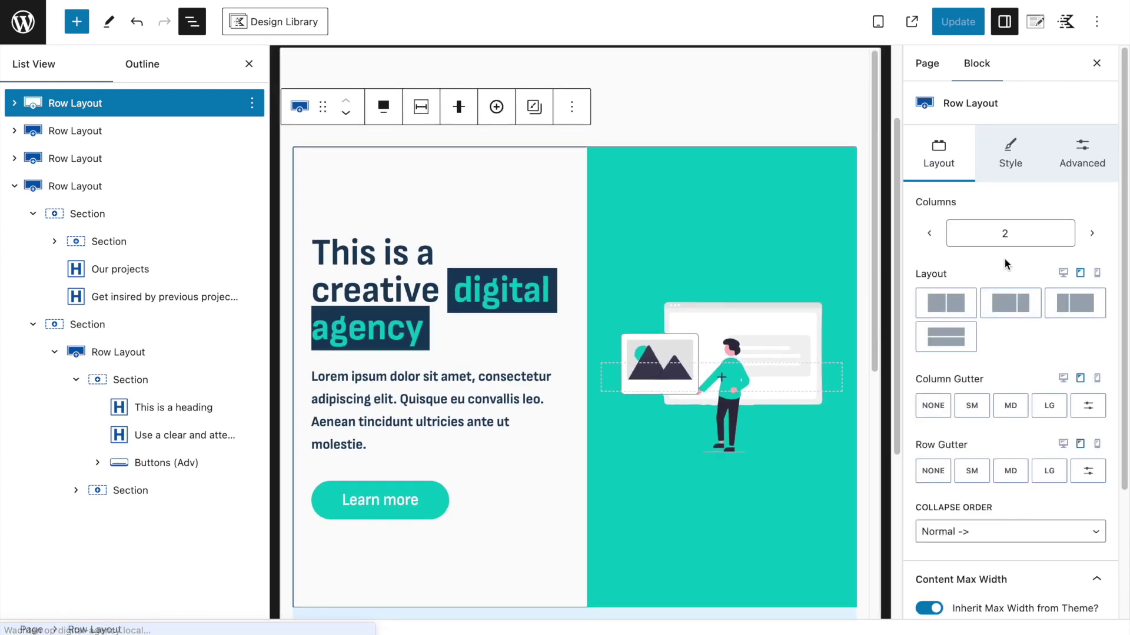
{"action": "scroll", "coordinate": [769, 318], "scroll_direction": "down", "scroll_amount": 2}
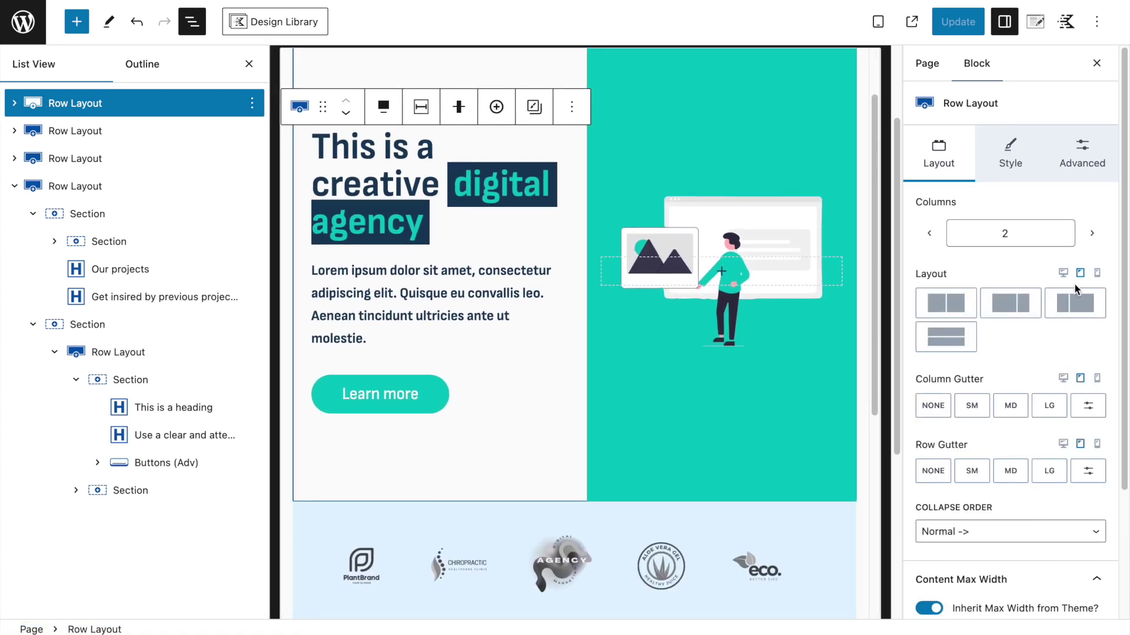
{"action": "scroll", "coordinate": [1075, 284], "scroll_direction": "down", "scroll_amount": 3}
{"action": "scroll", "coordinate": [1074, 283], "scroll_direction": "up", "scroll_amount": 3}
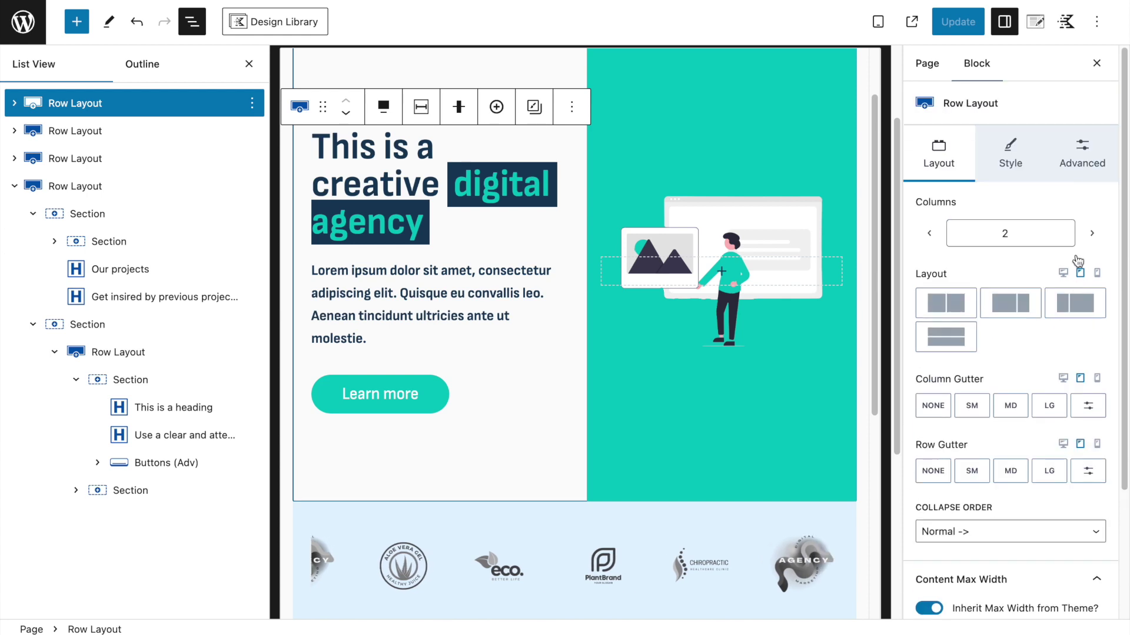
{"action": "left_click", "coordinate": [1097, 273]}
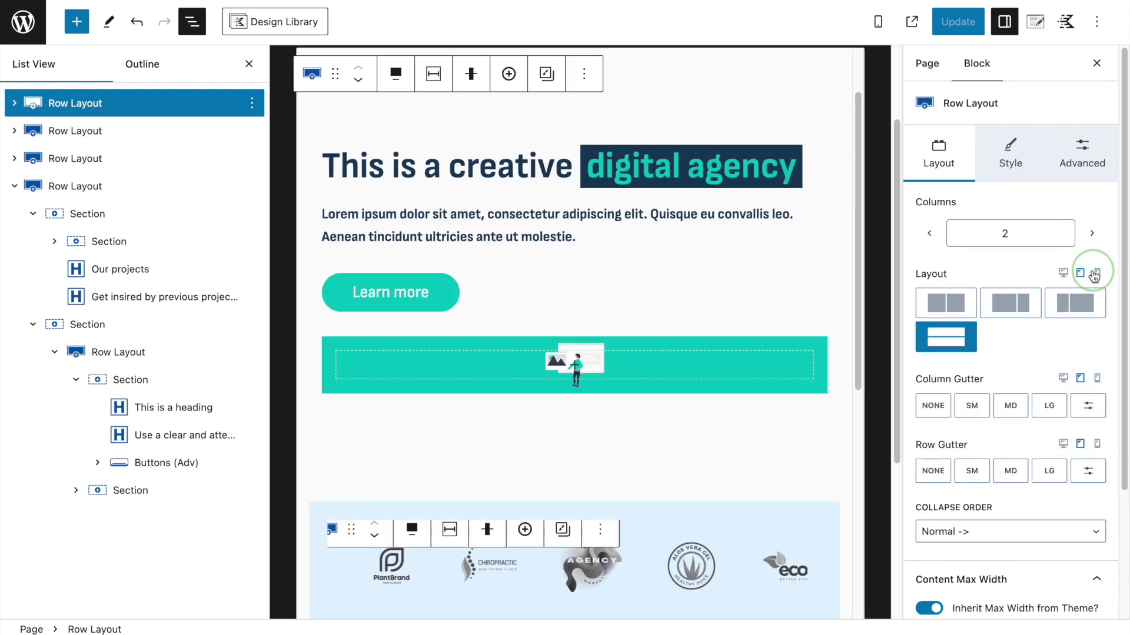
Expand the hero row in List View and select its illustration section.
{"action": "scroll", "coordinate": [950, 425], "scroll_direction": "down", "scroll_amount": 1}
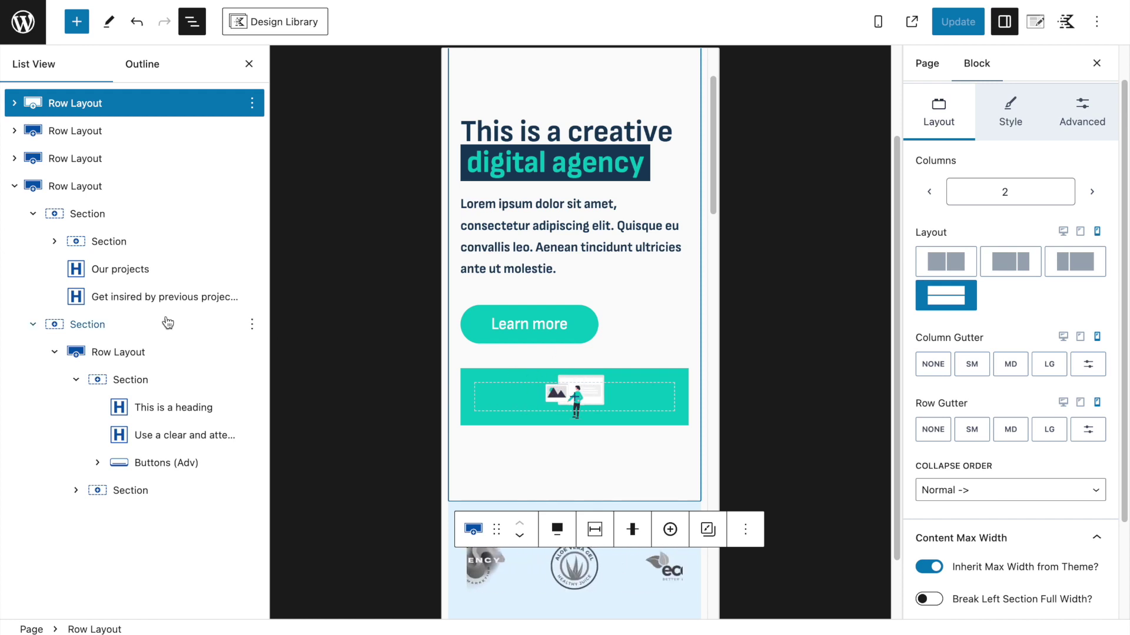
{"action": "left_click", "coordinate": [14, 103]}
{"action": "left_click", "coordinate": [86, 161]}
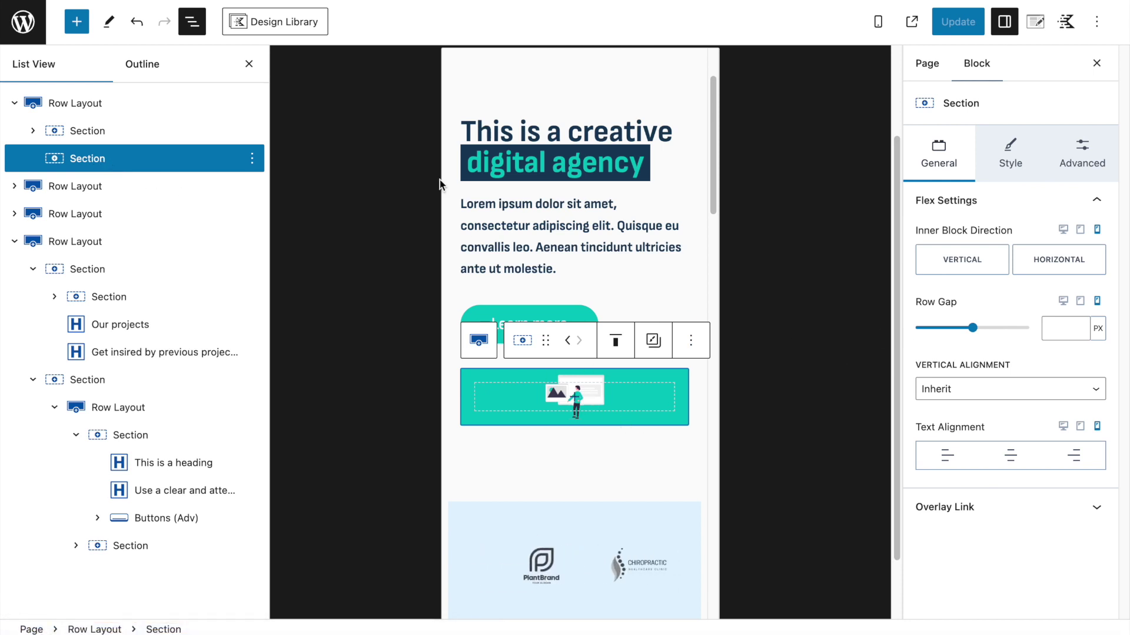
{"action": "left_click", "coordinate": [1079, 230]}
{"action": "left_click", "coordinate": [1063, 230]}
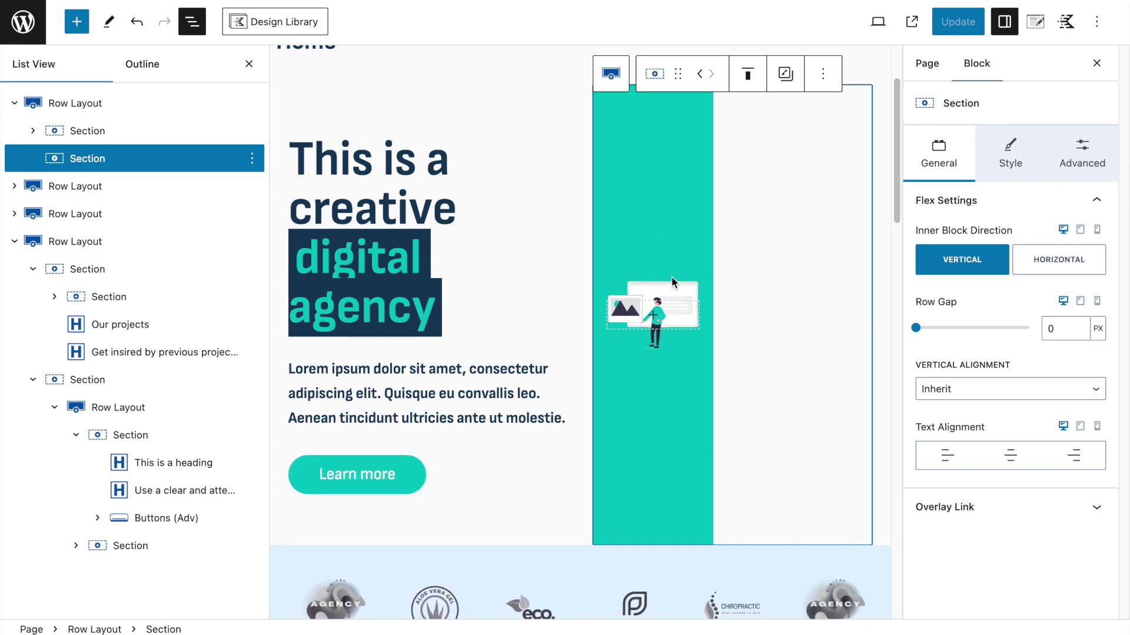
{"action": "left_click", "coordinate": [1097, 231]}
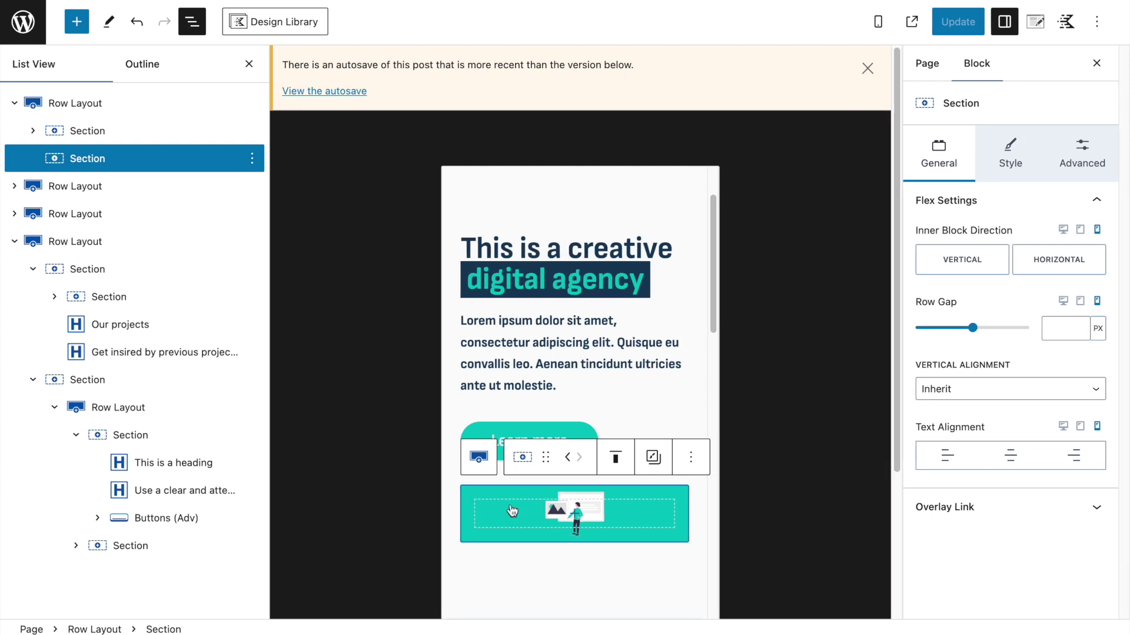
{"action": "scroll", "coordinate": [629, 516], "scroll_direction": "down", "scroll_amount": 3}
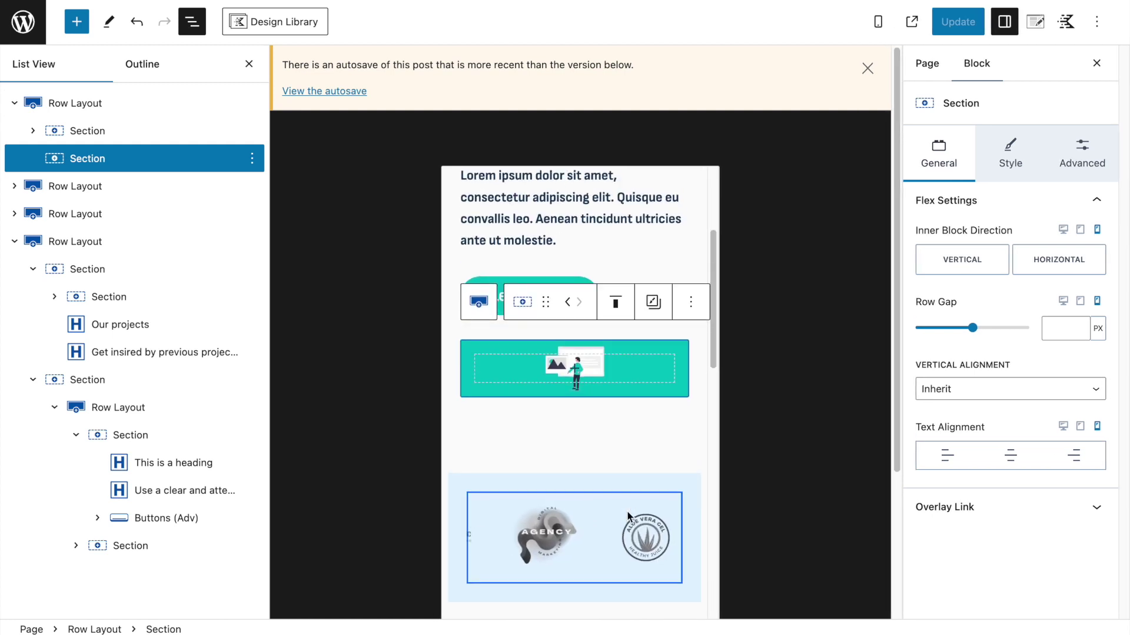
{"action": "scroll", "coordinate": [588, 448], "scroll_direction": "up", "scroll_amount": 2}
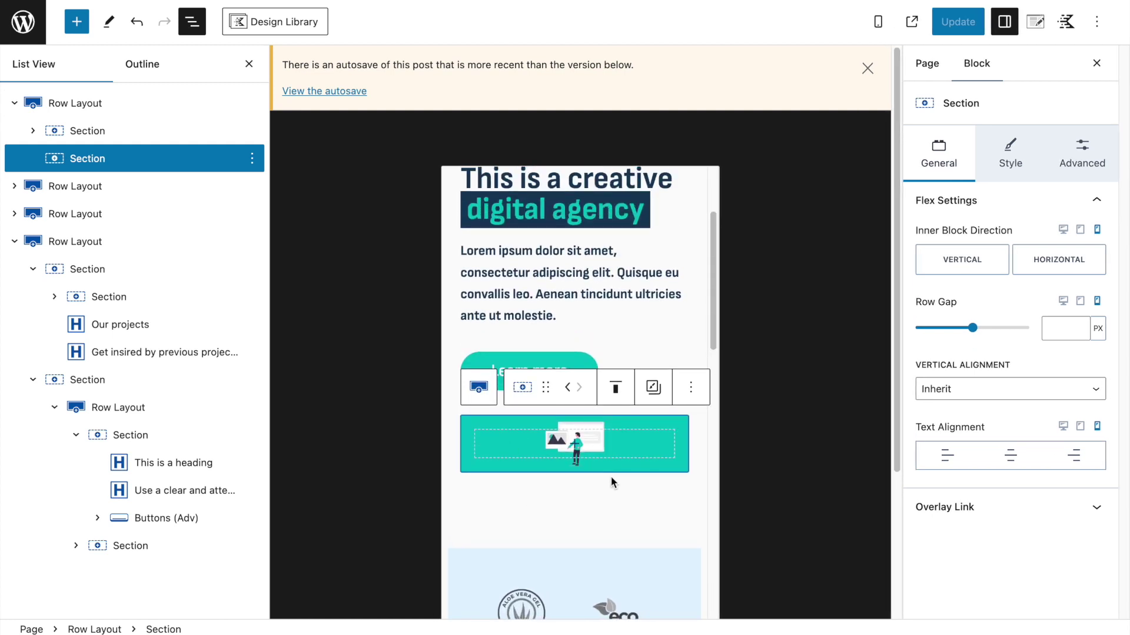
{"action": "scroll", "coordinate": [612, 480], "scroll_direction": "up", "scroll_amount": 2}
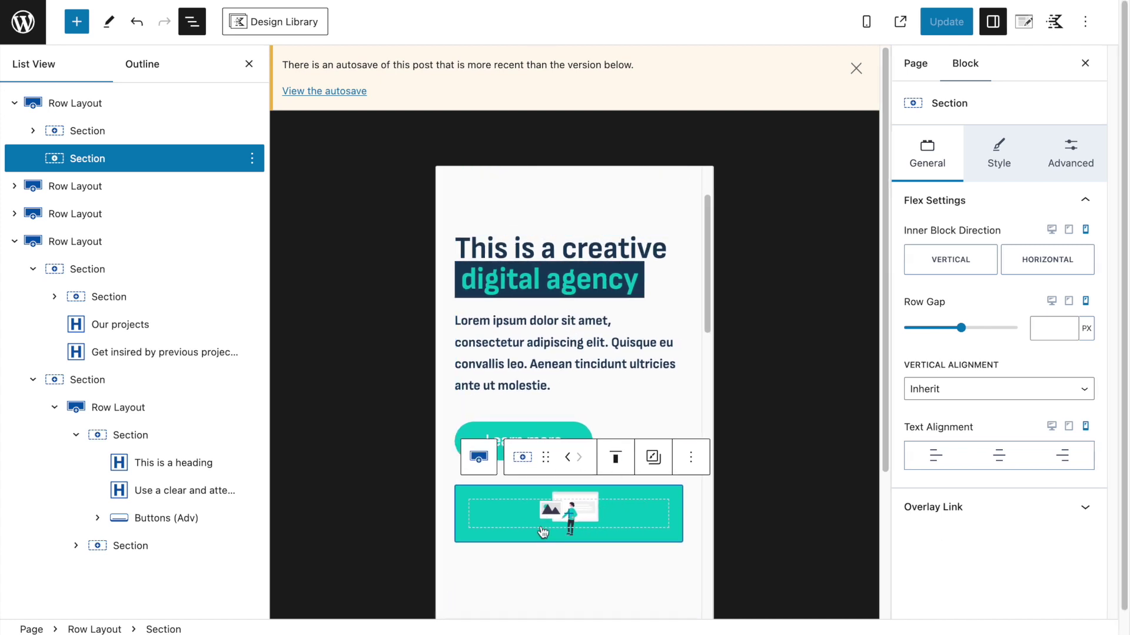
{"action": "scroll", "coordinate": [571, 309], "scroll_direction": "down", "scroll_amount": 10}
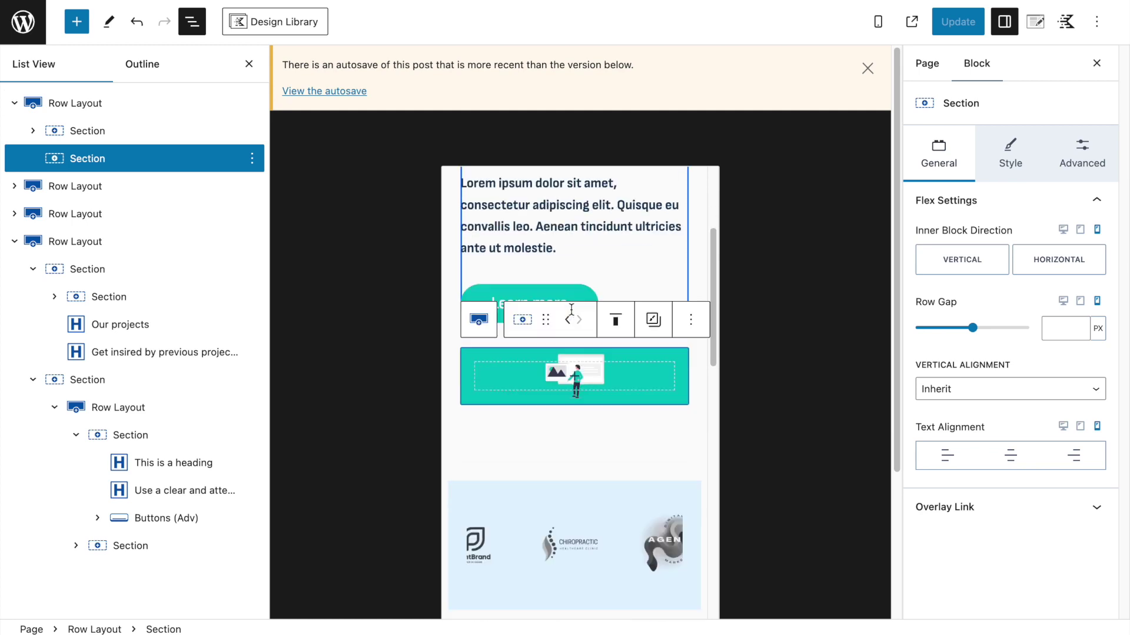
{"action": "scroll", "coordinate": [570, 310], "scroll_direction": "down", "scroll_amount": 5}
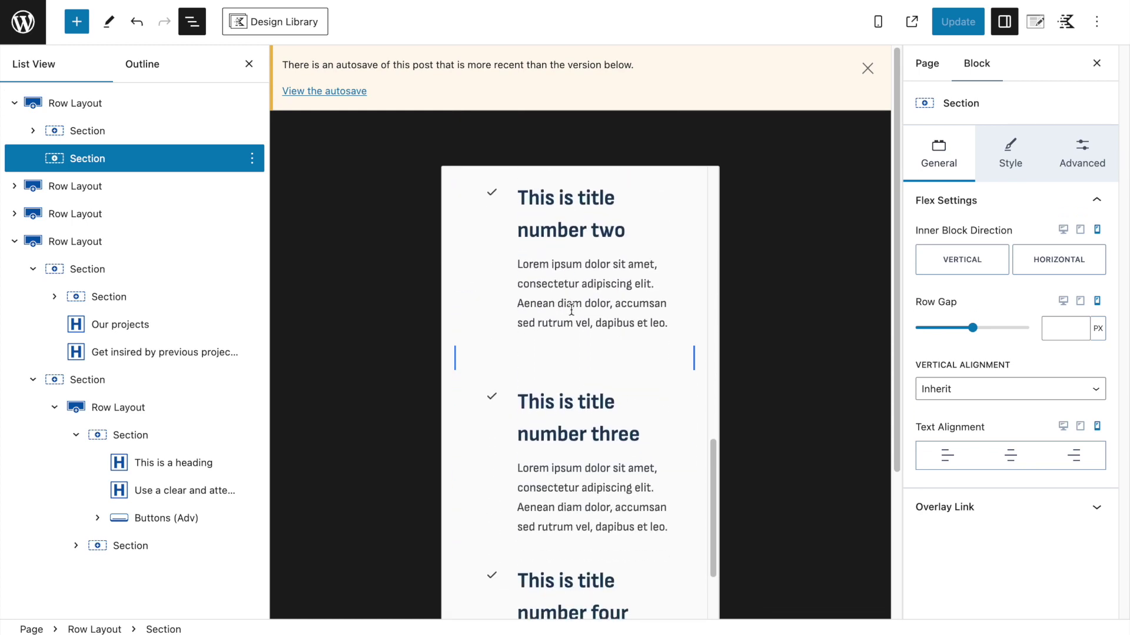
{"action": "scroll", "coordinate": [610, 387], "scroll_direction": "up", "scroll_amount": 5}
{"action": "scroll", "coordinate": [611, 387], "scroll_direction": "up", "scroll_amount": 7}
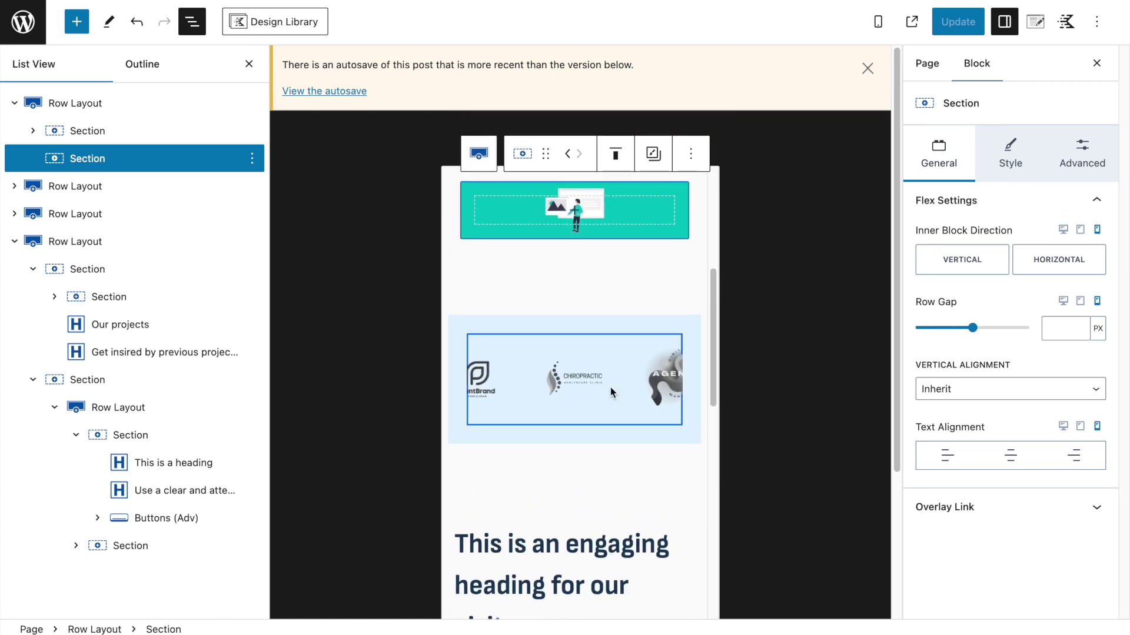
{"action": "scroll", "coordinate": [609, 387], "scroll_direction": "up", "scroll_amount": 6}
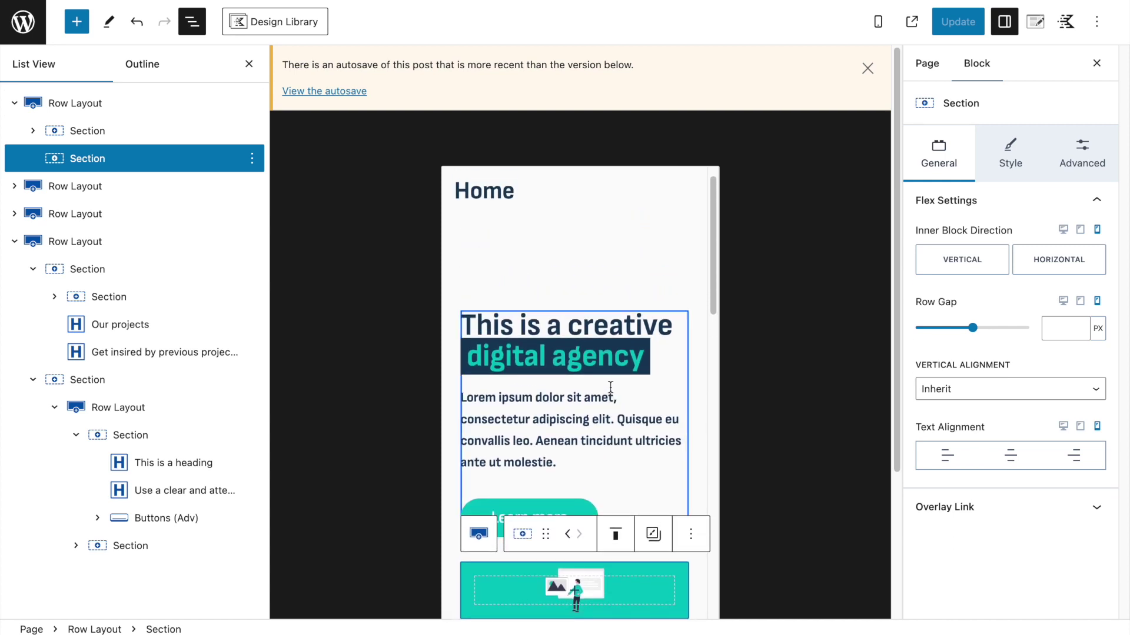